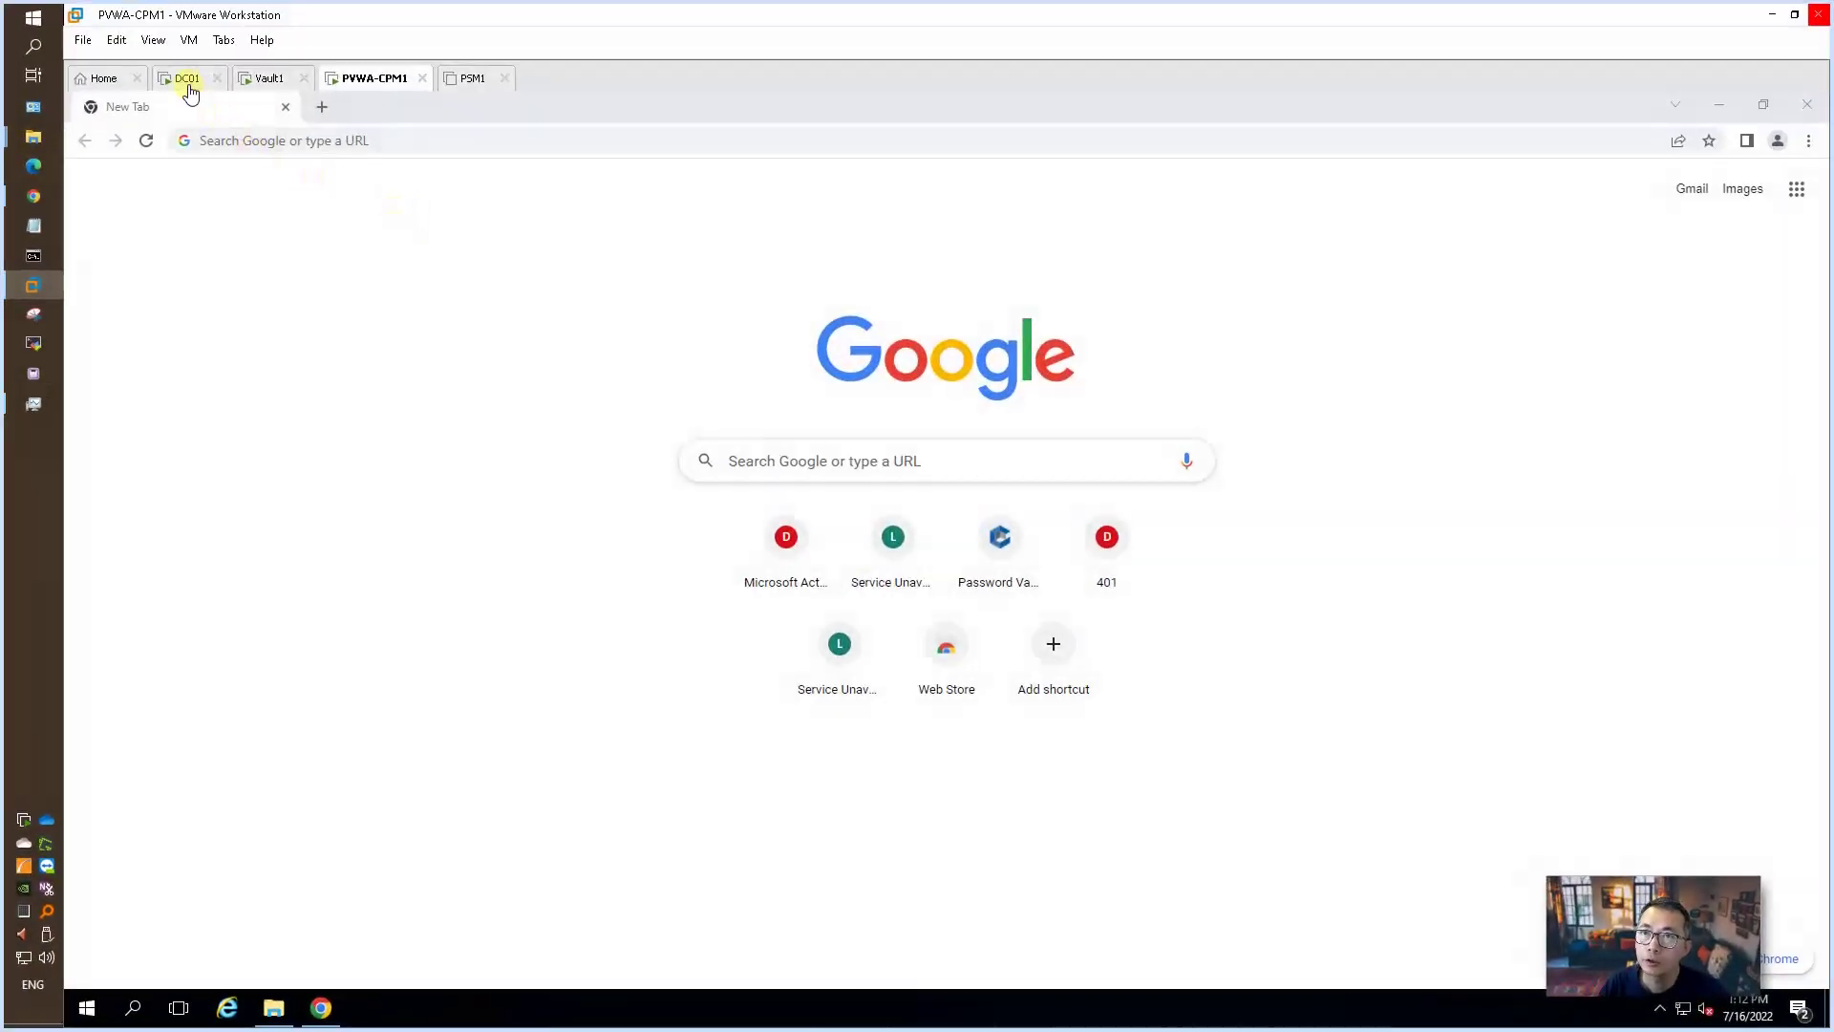
# - On the DC01 machine, reload the pvwa1.51sectest.dev/PasswordVault page and expand the advanced details of its privacy error
pyautogui.click(187, 78)
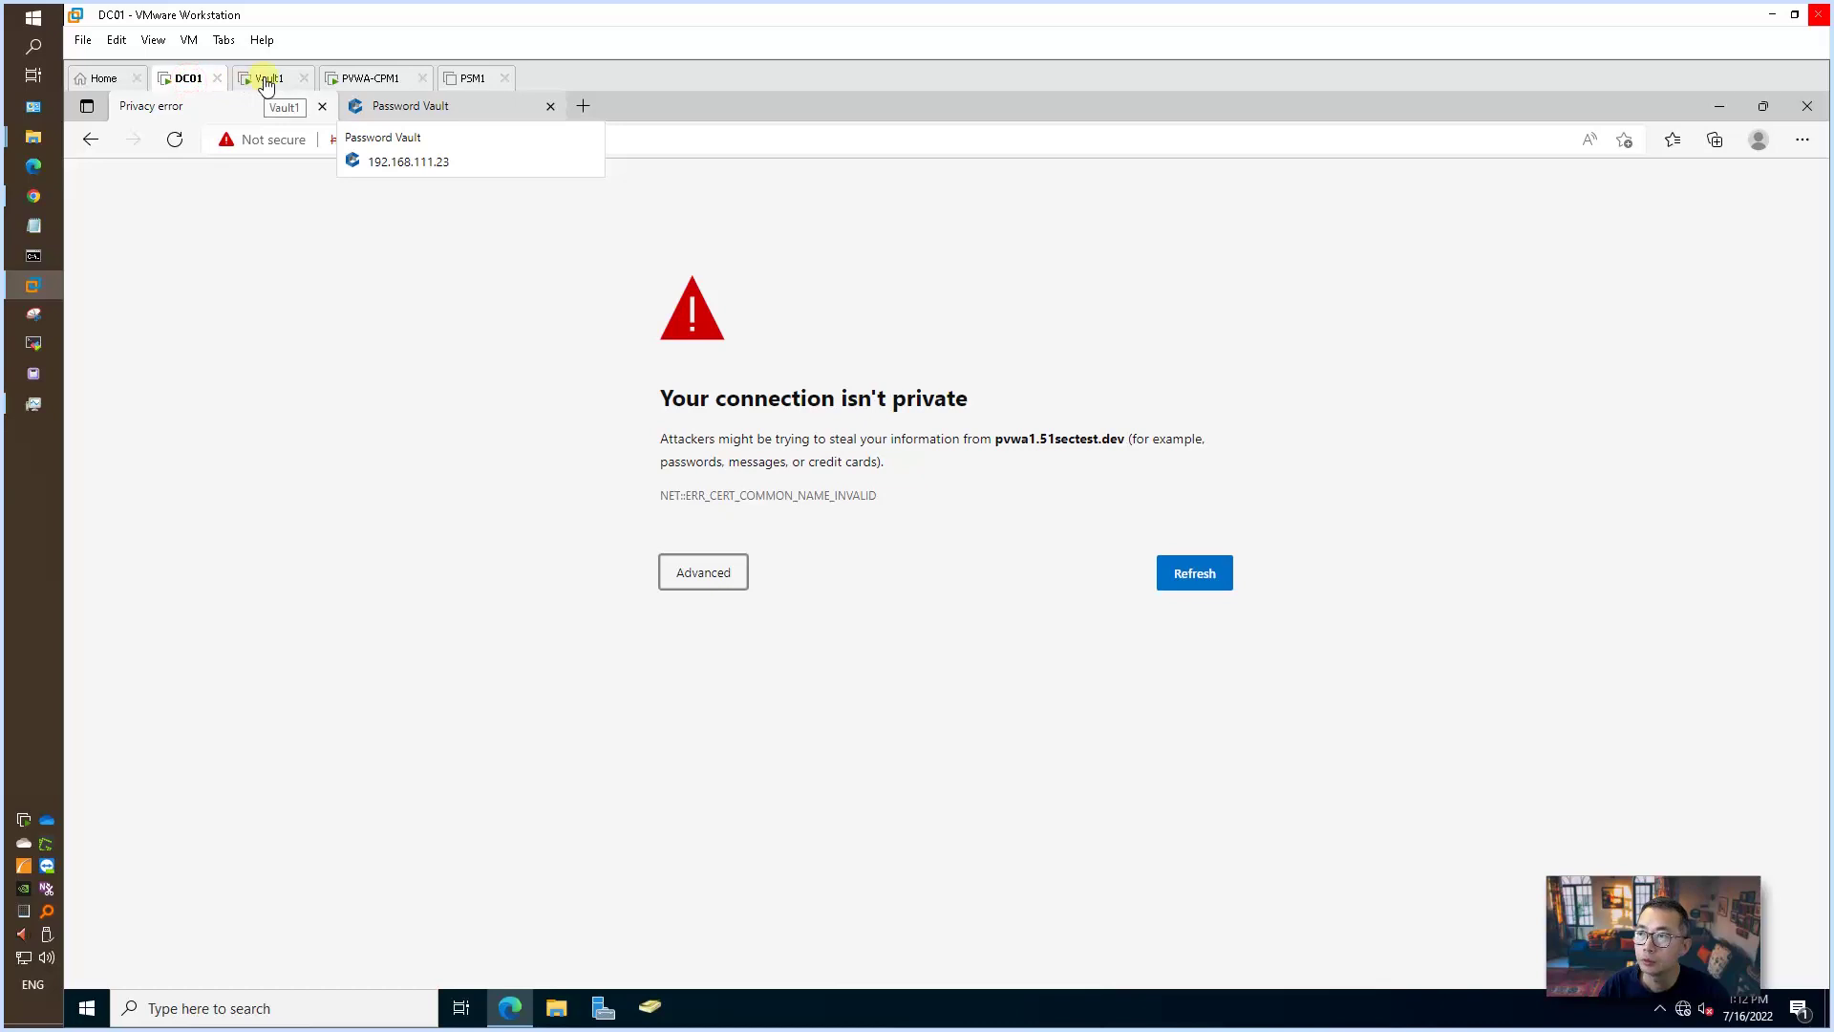
pyautogui.click(422, 256)
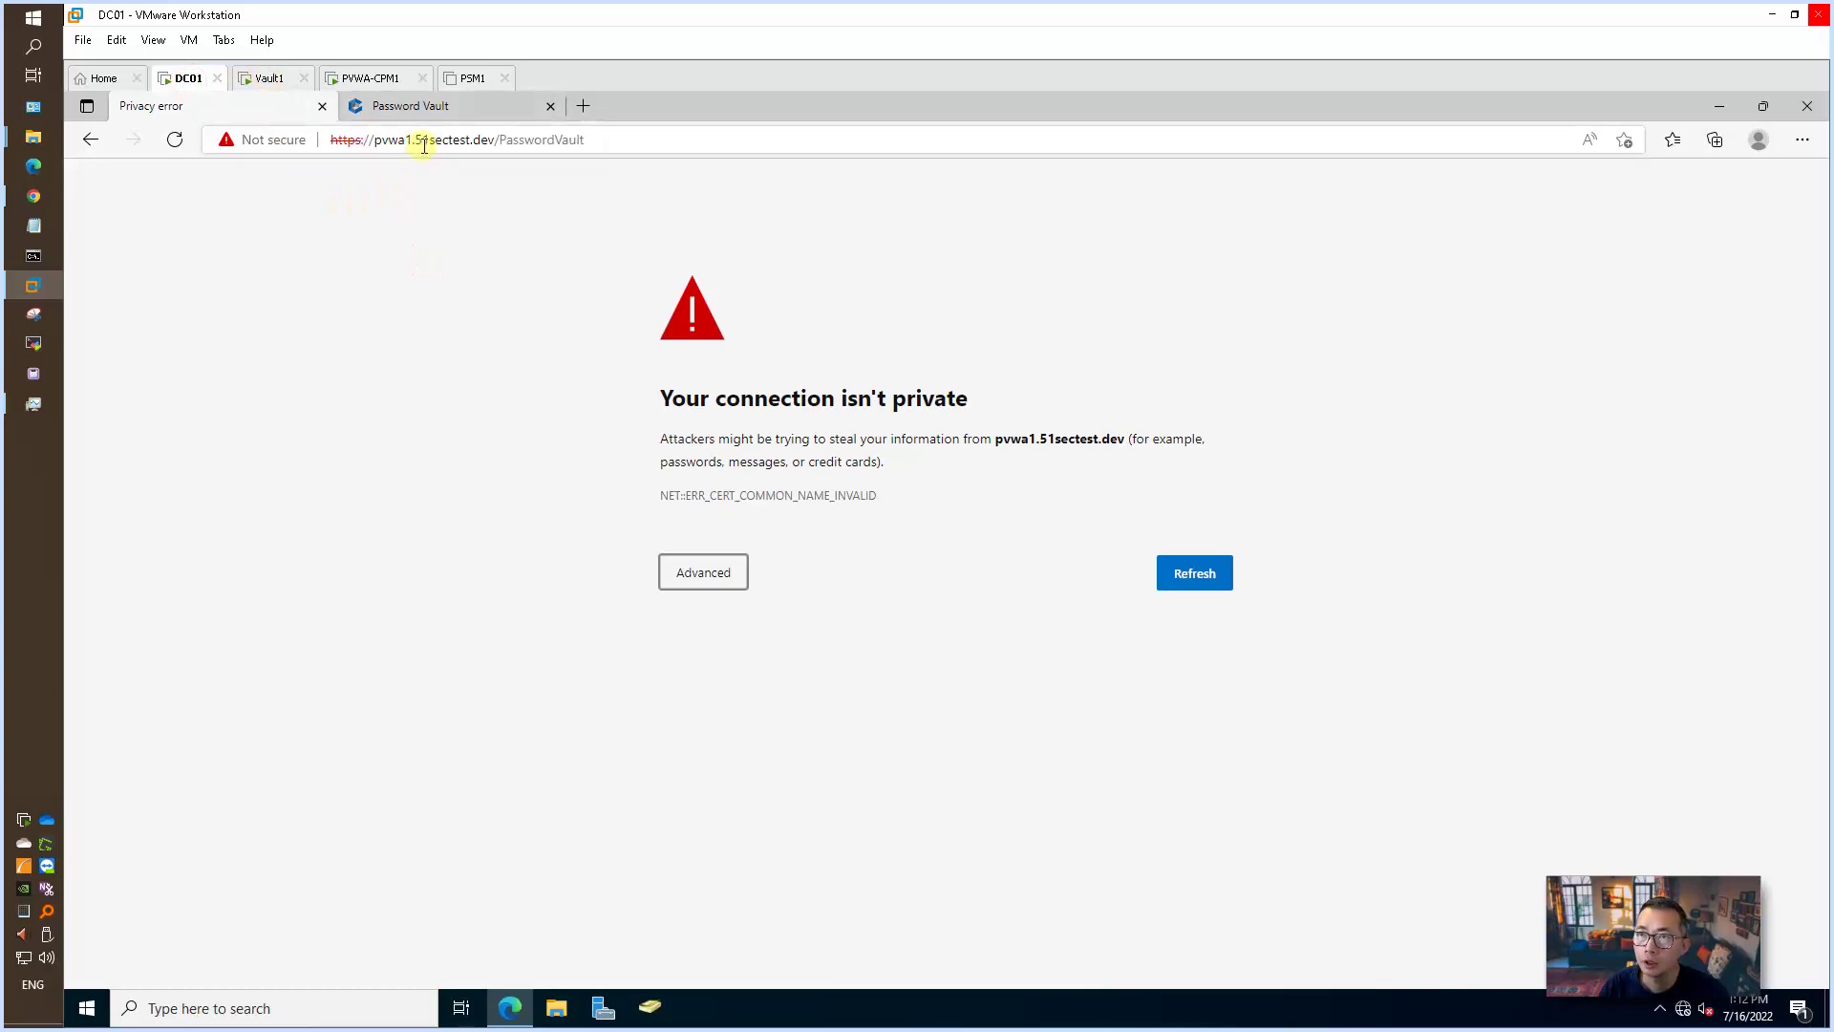
pyautogui.click(174, 139)
pyautogui.click(726, 571)
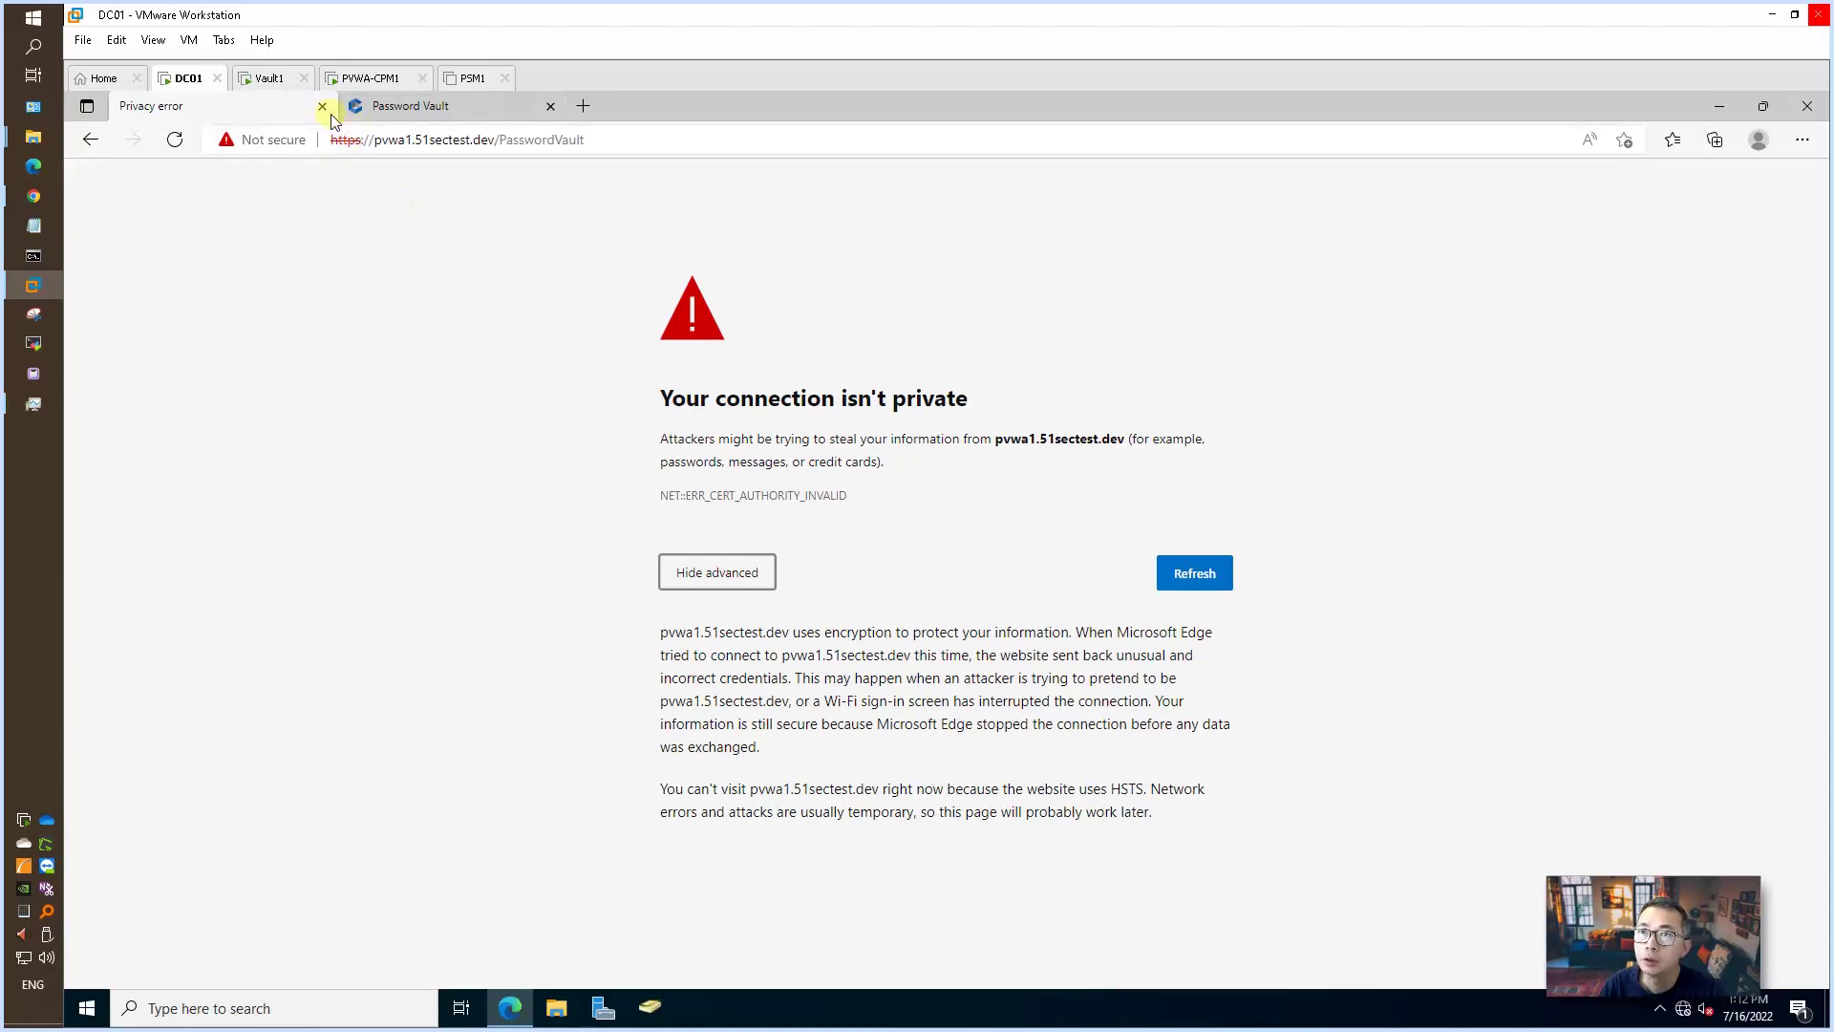
# - Switch to the PVWA-CPM1 machine and open the Password Vault sign-in page from the new tab's shortcuts
pyautogui.click(271, 79)
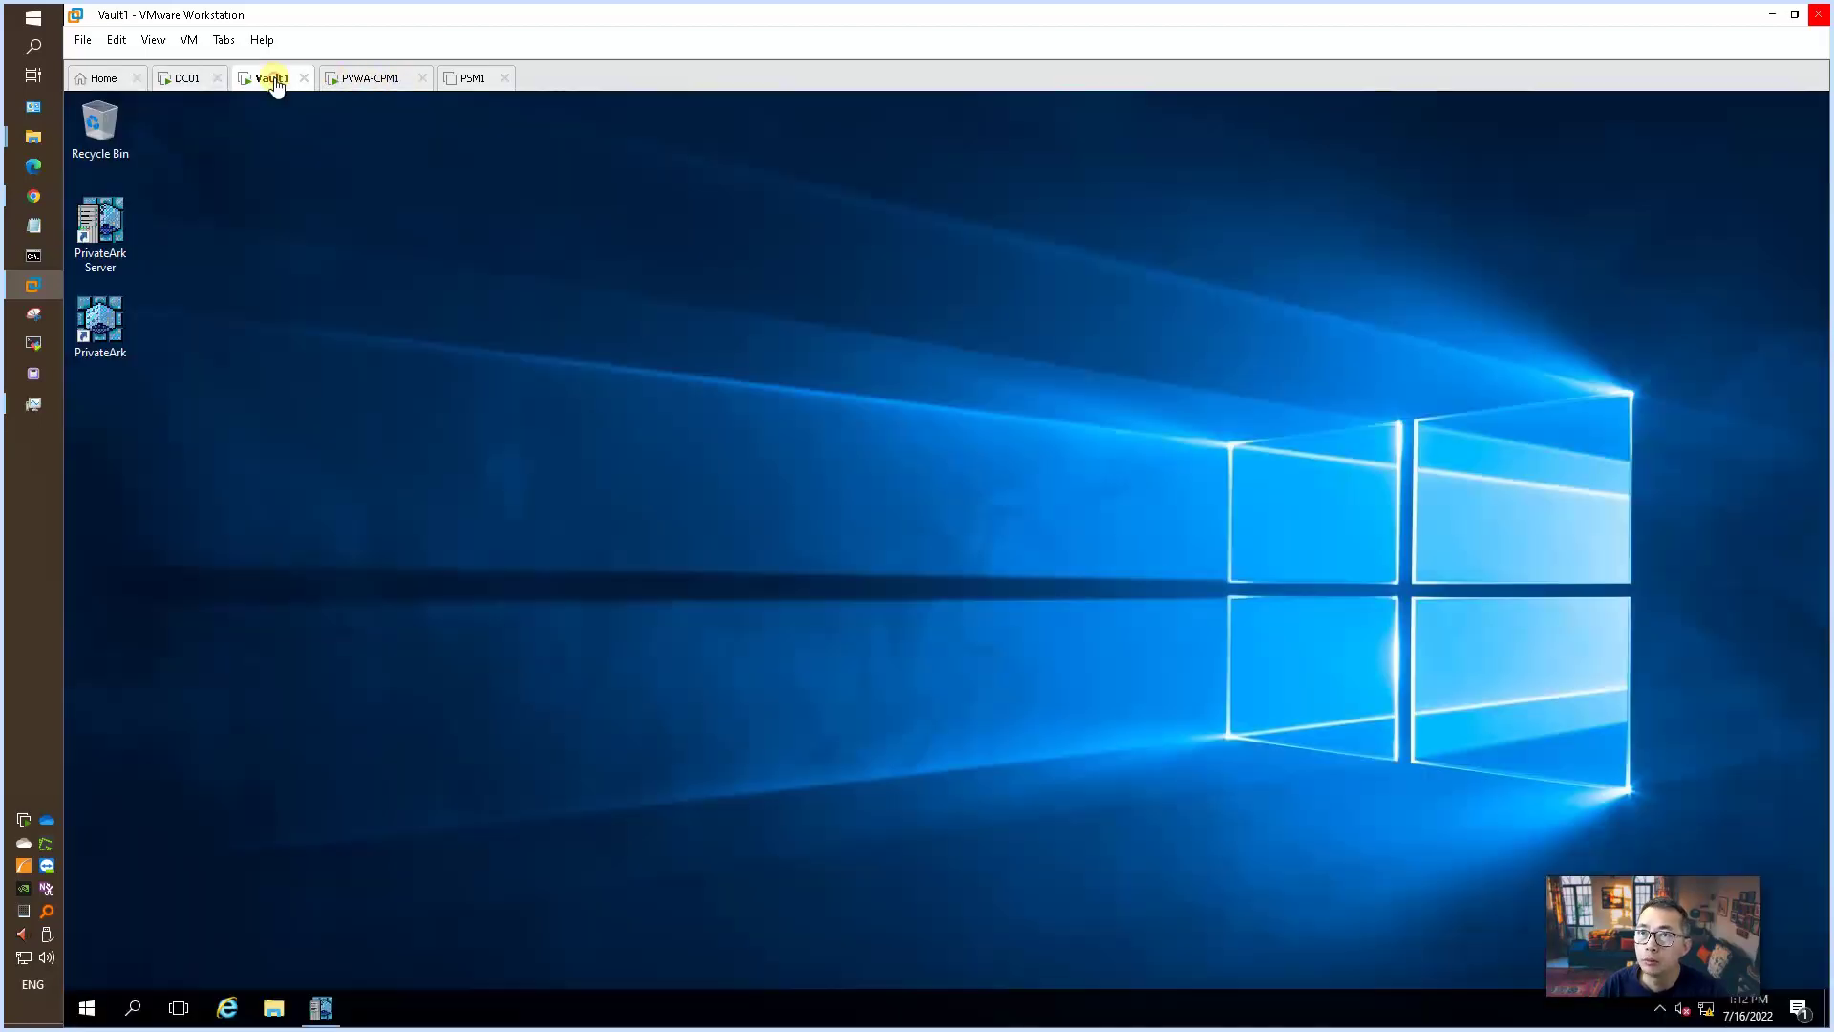
pyautogui.click(355, 78)
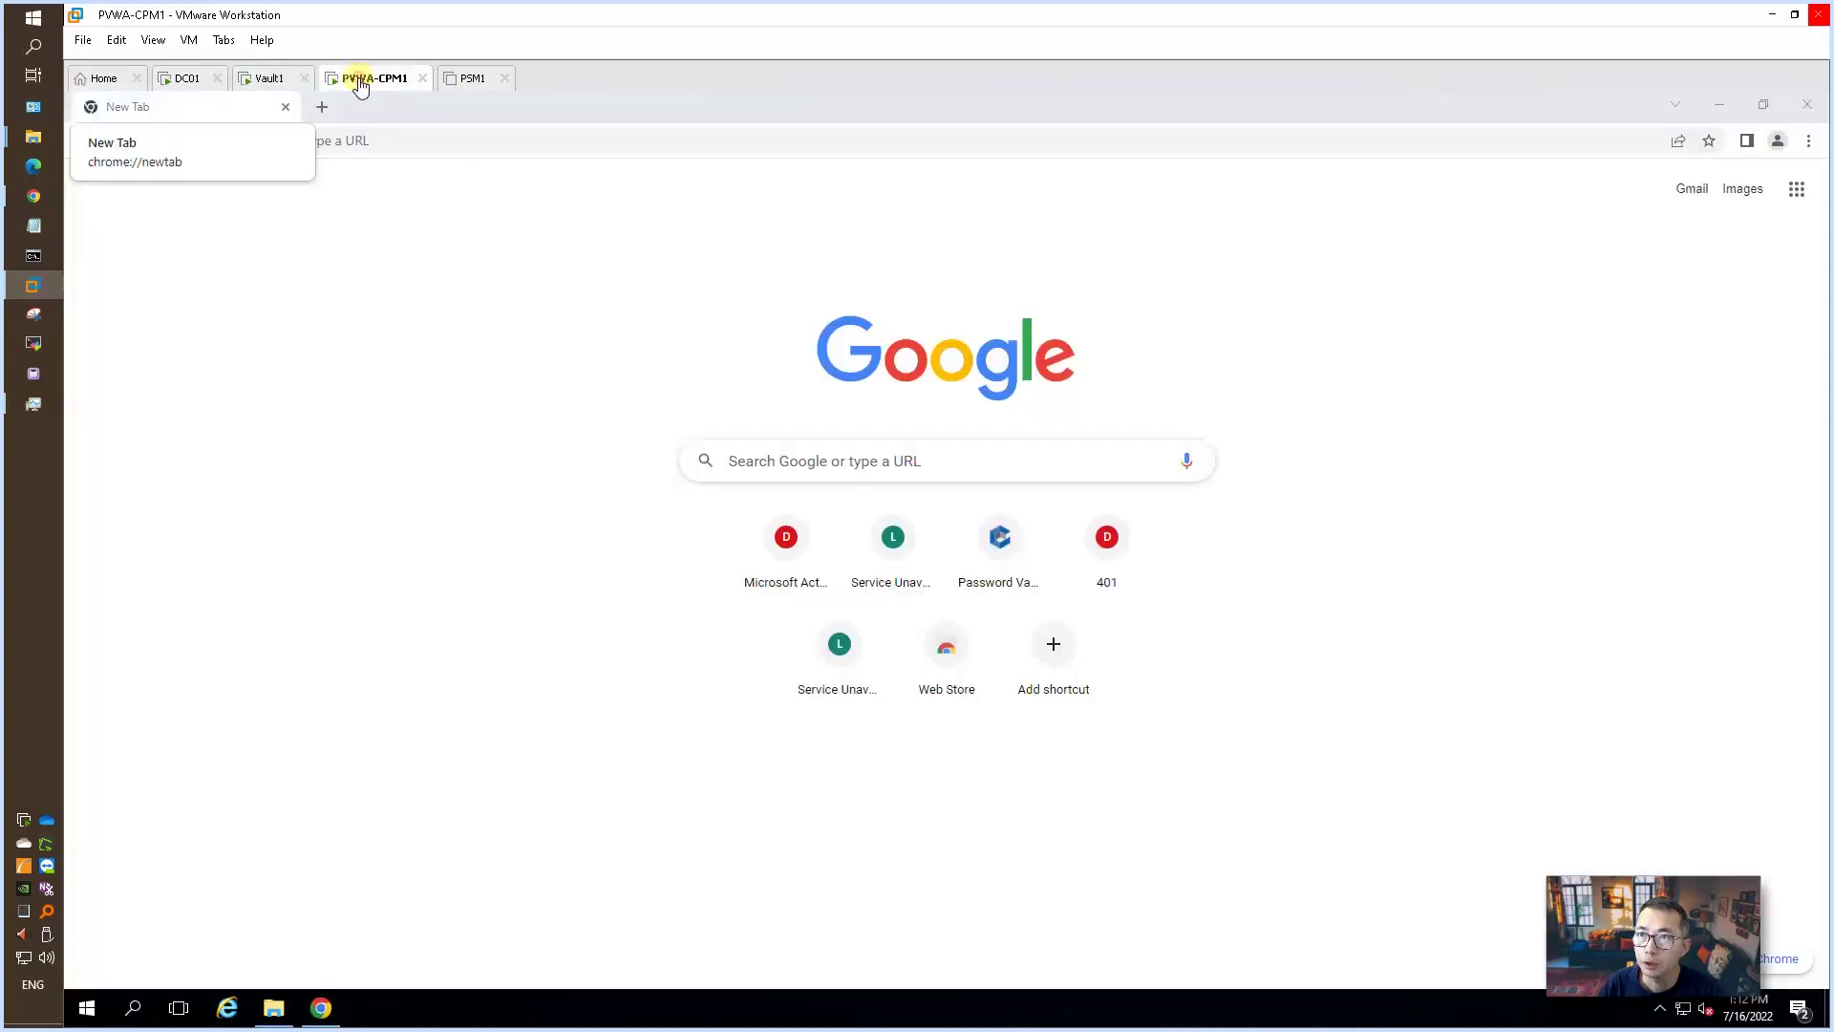
pyautogui.click(438, 221)
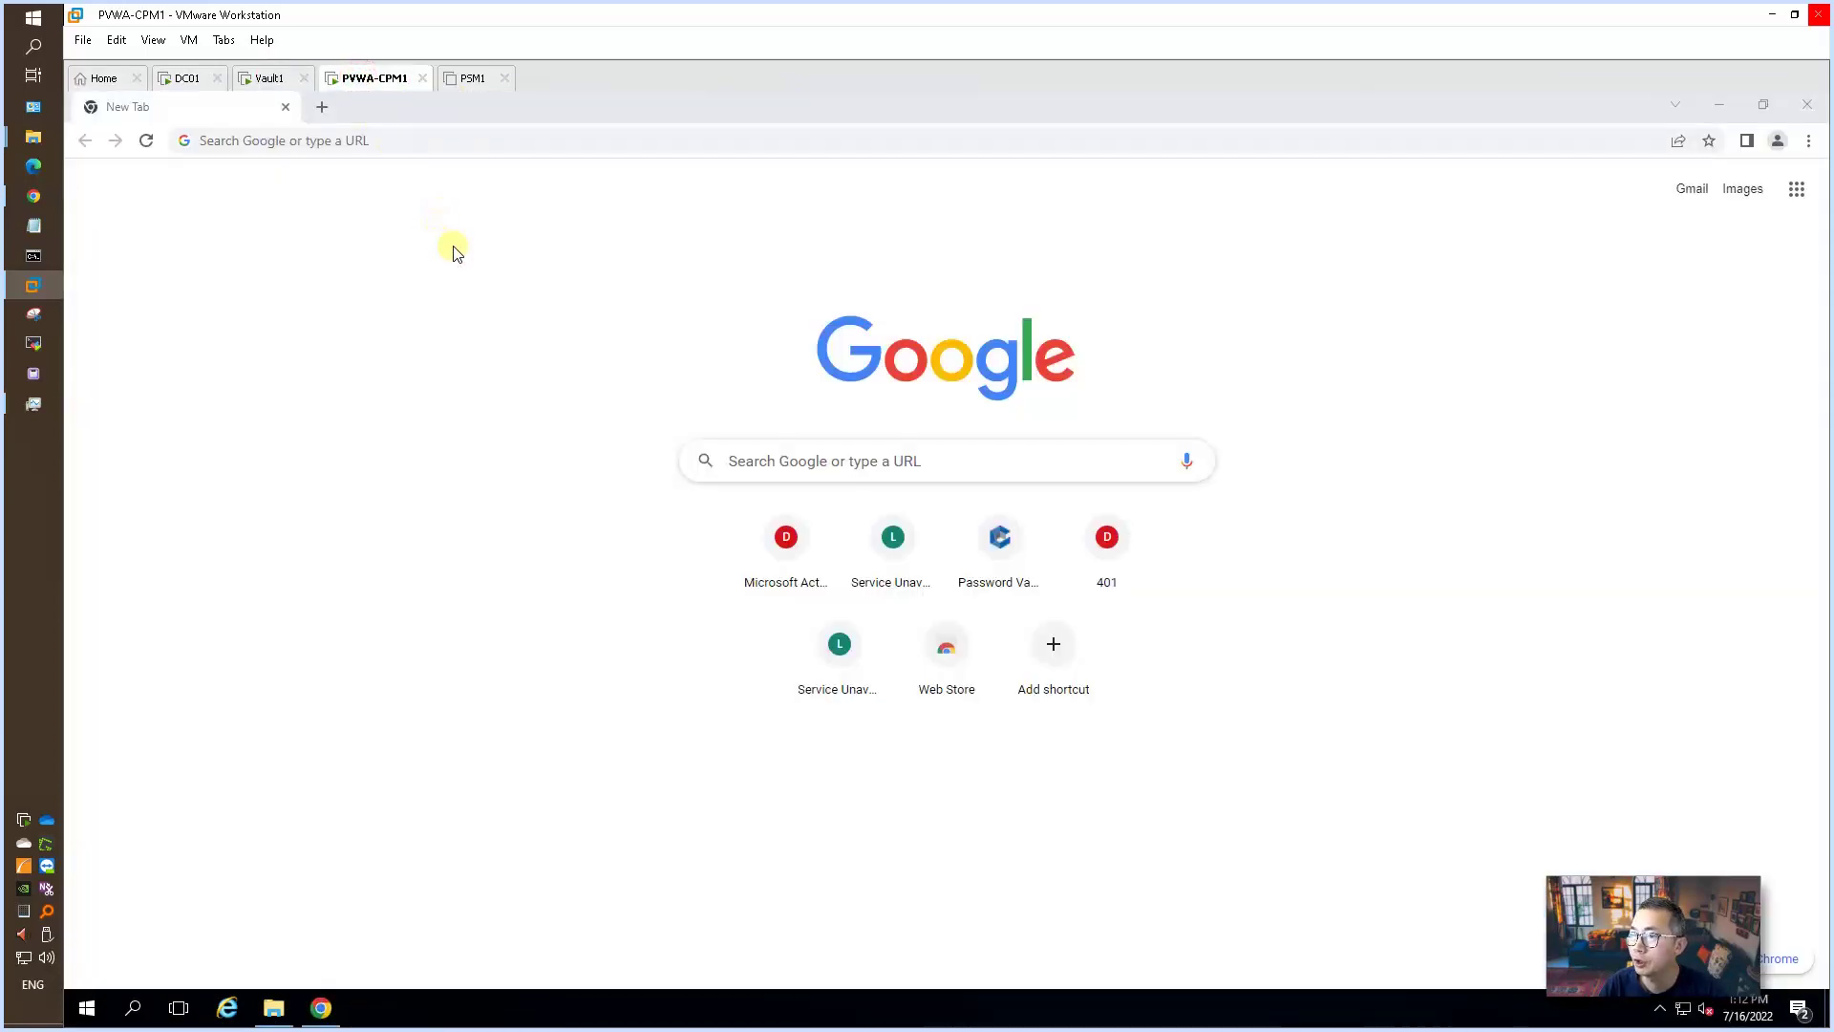
pyautogui.click(994, 537)
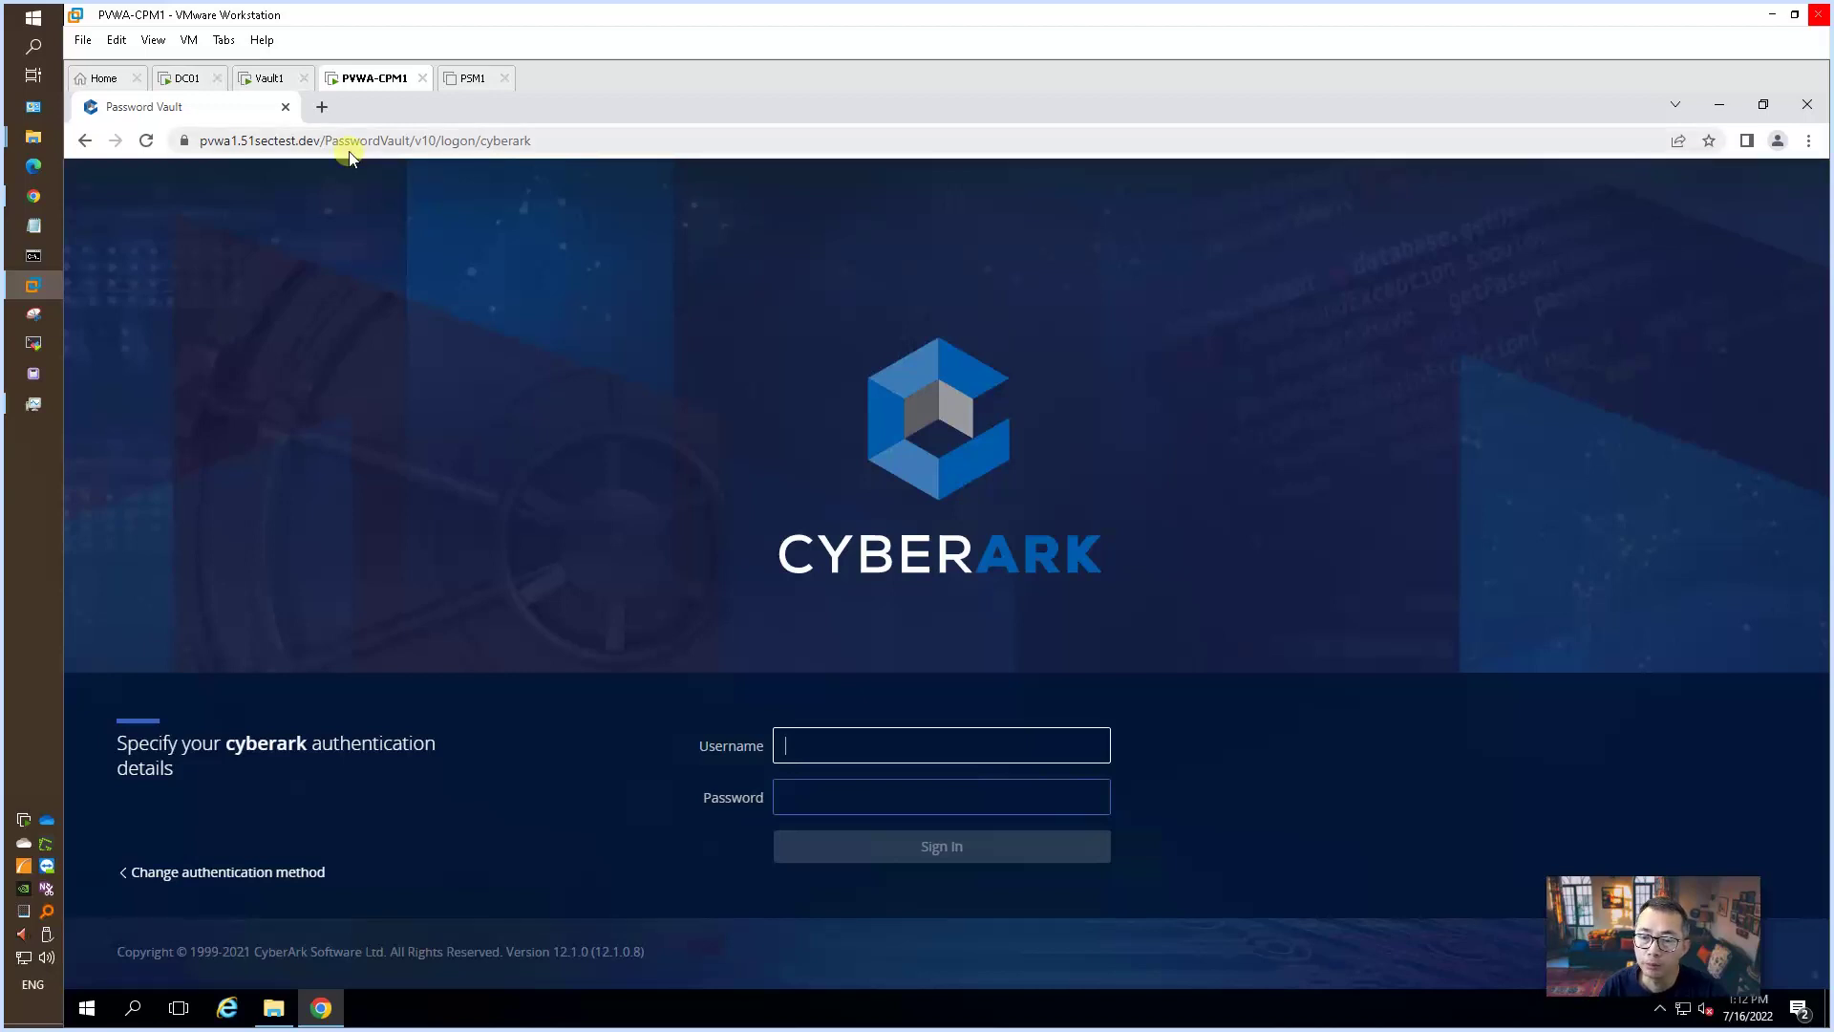
# - Run certlm.msc and select the PVWA1.51sectest.dev certificate in the local computer's Personal store to check its issuer
pyautogui.rightClick(86, 1005)
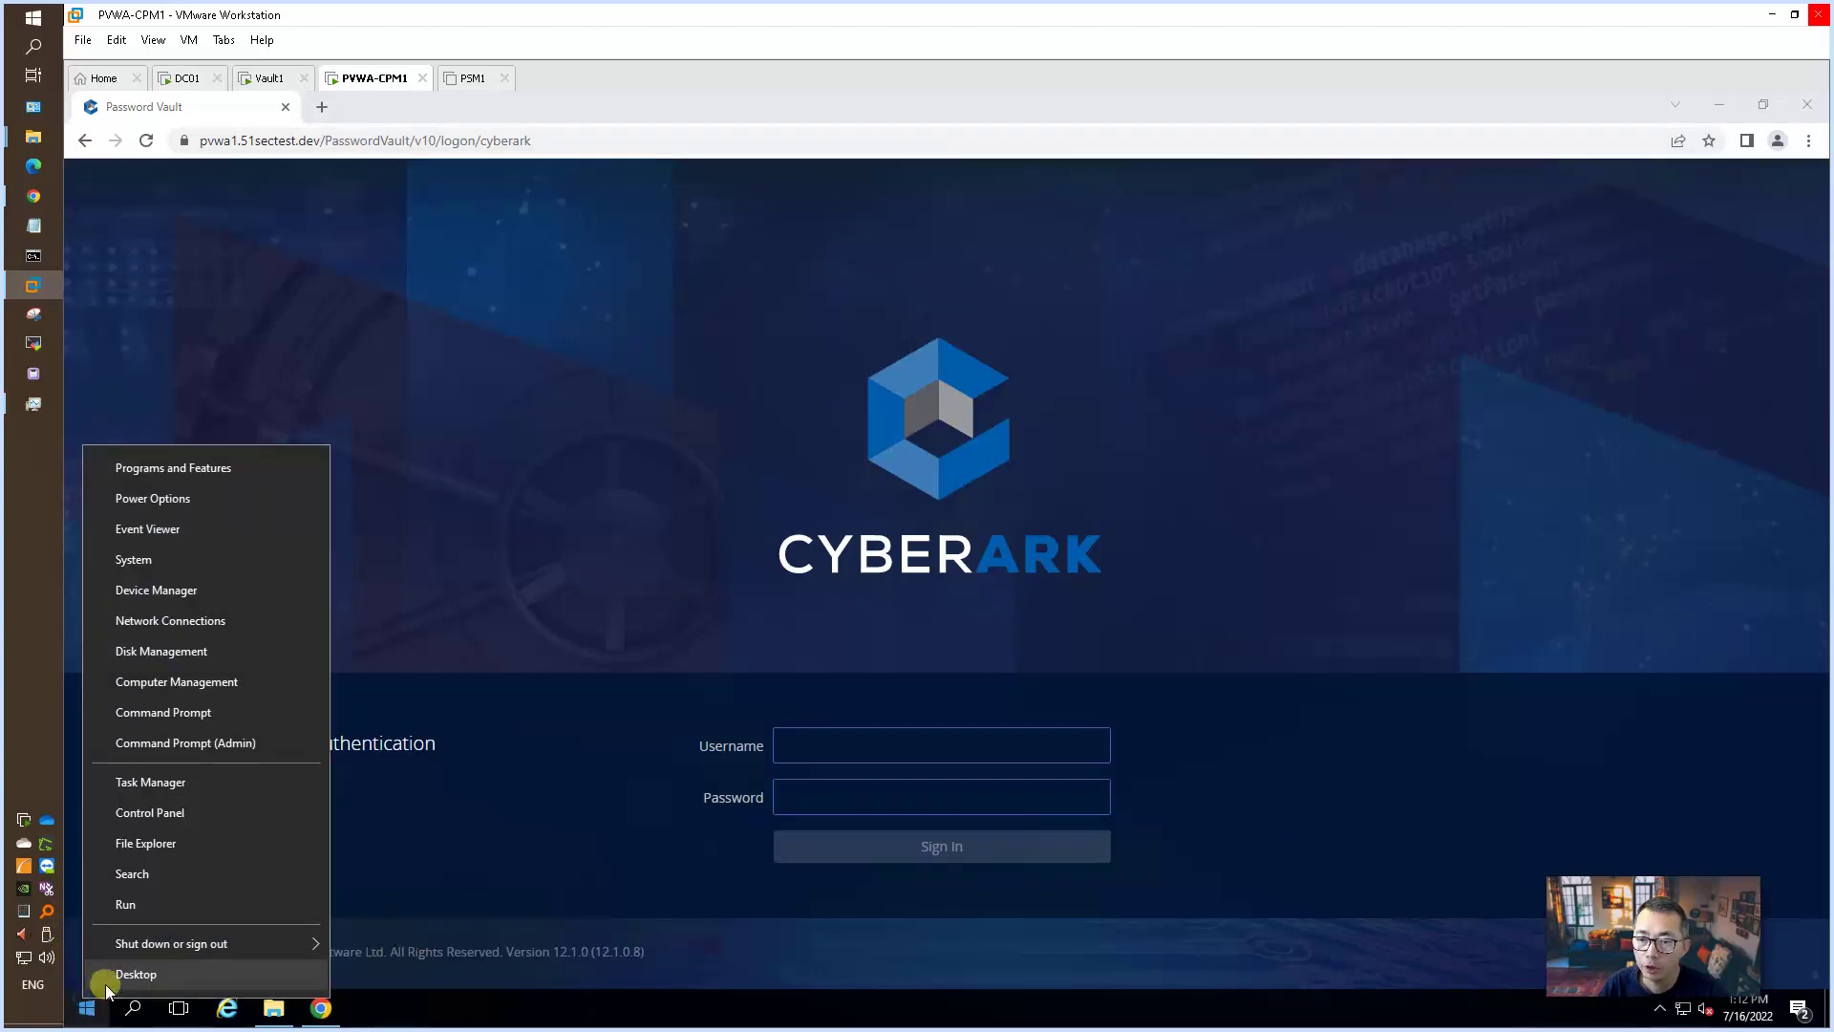
pyautogui.click(163, 902)
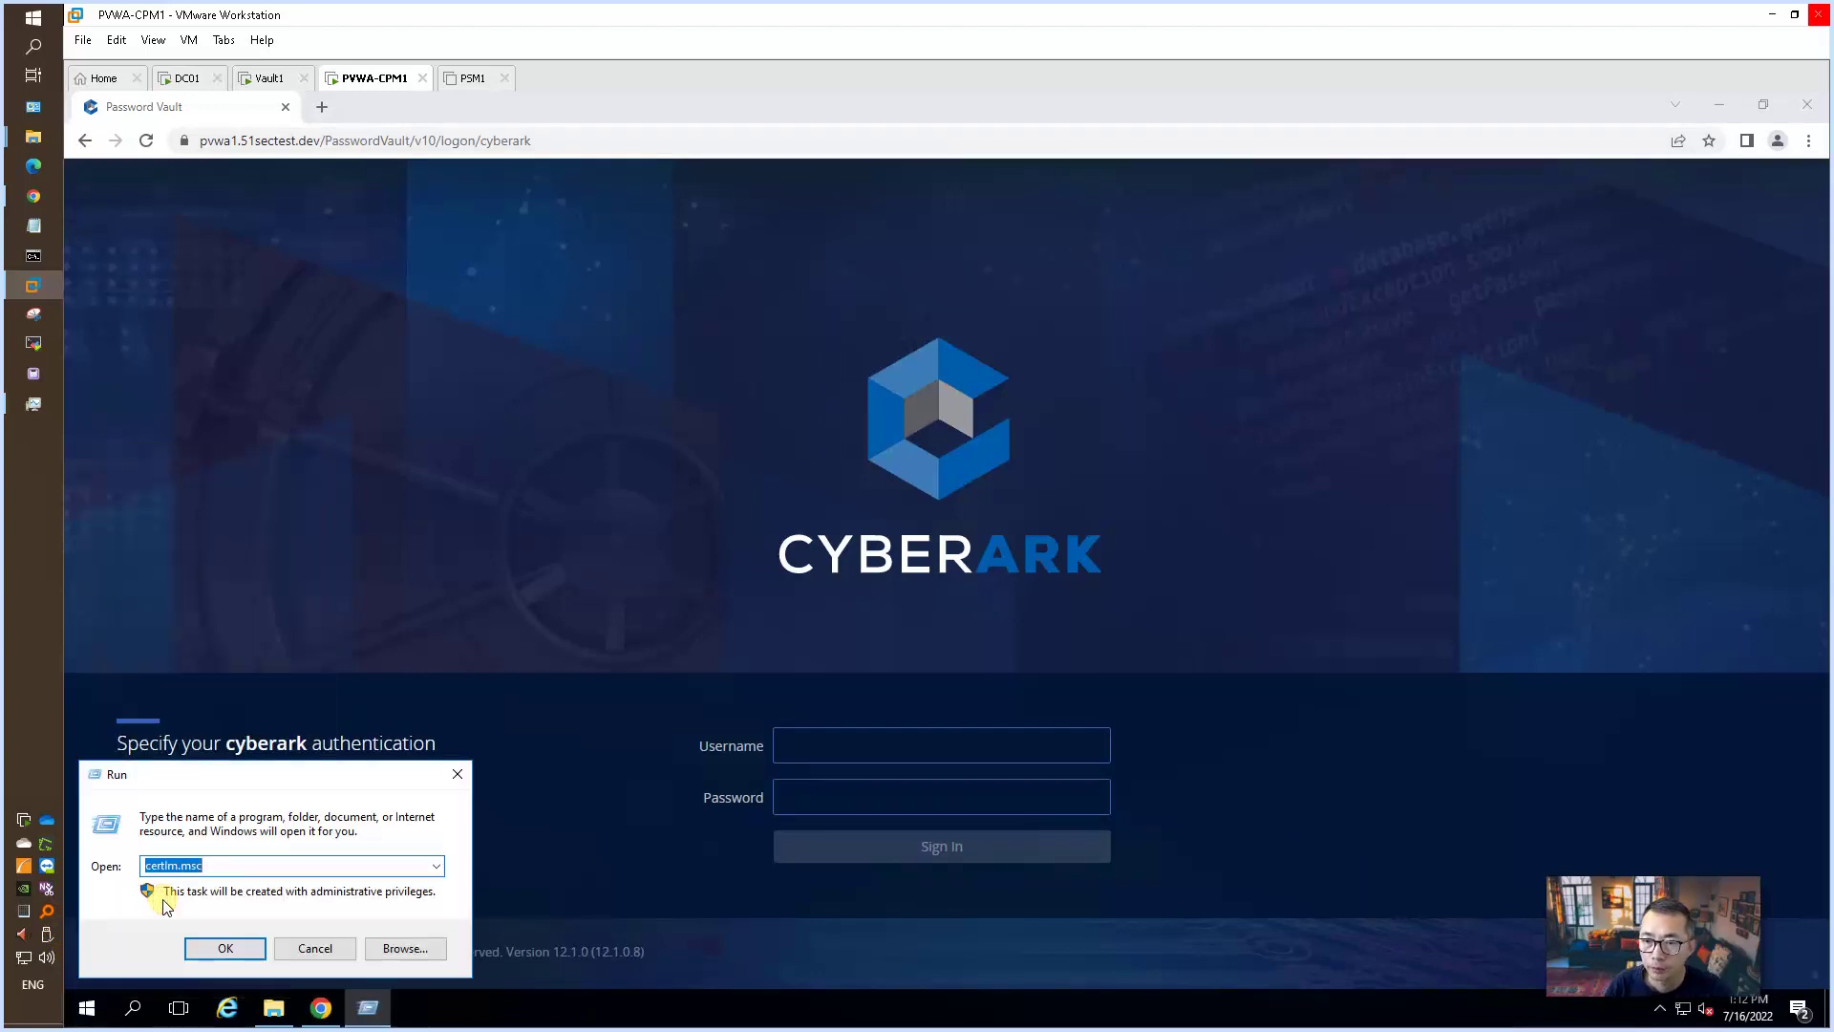
pyautogui.press('Return')
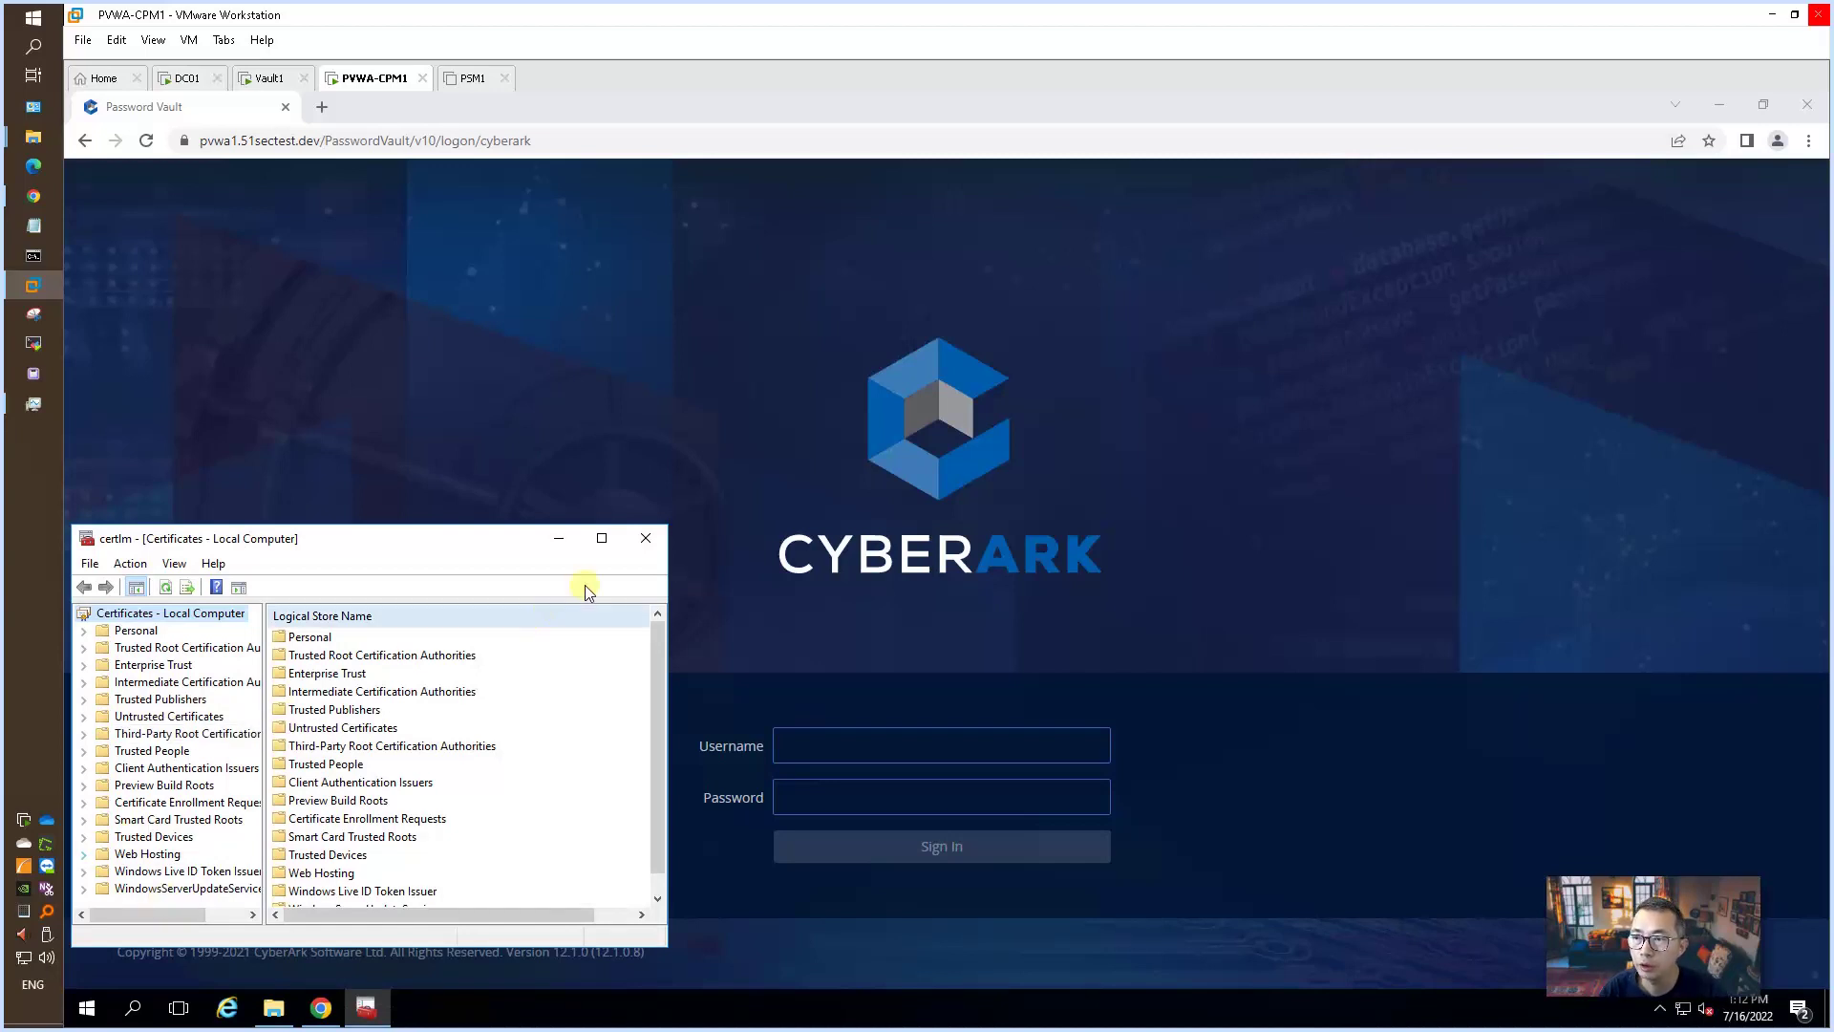
pyautogui.click(601, 538)
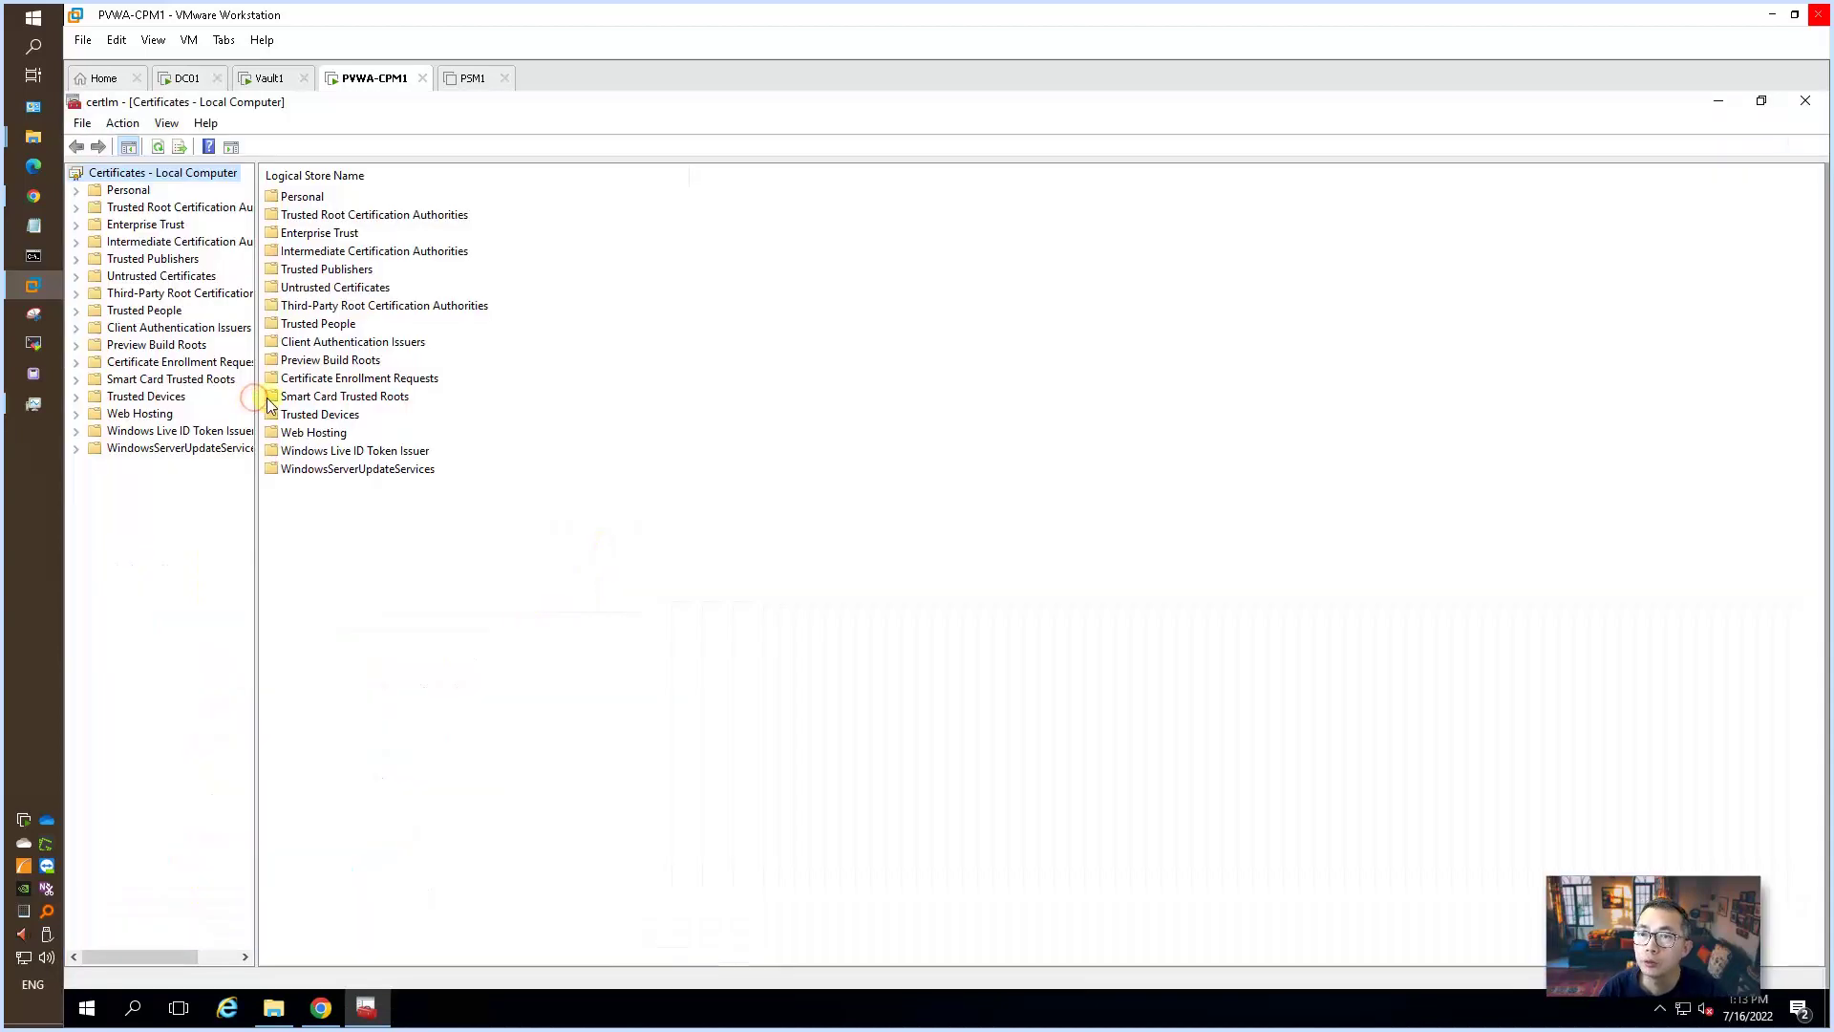
pyautogui.click(77, 190)
pyautogui.click(139, 208)
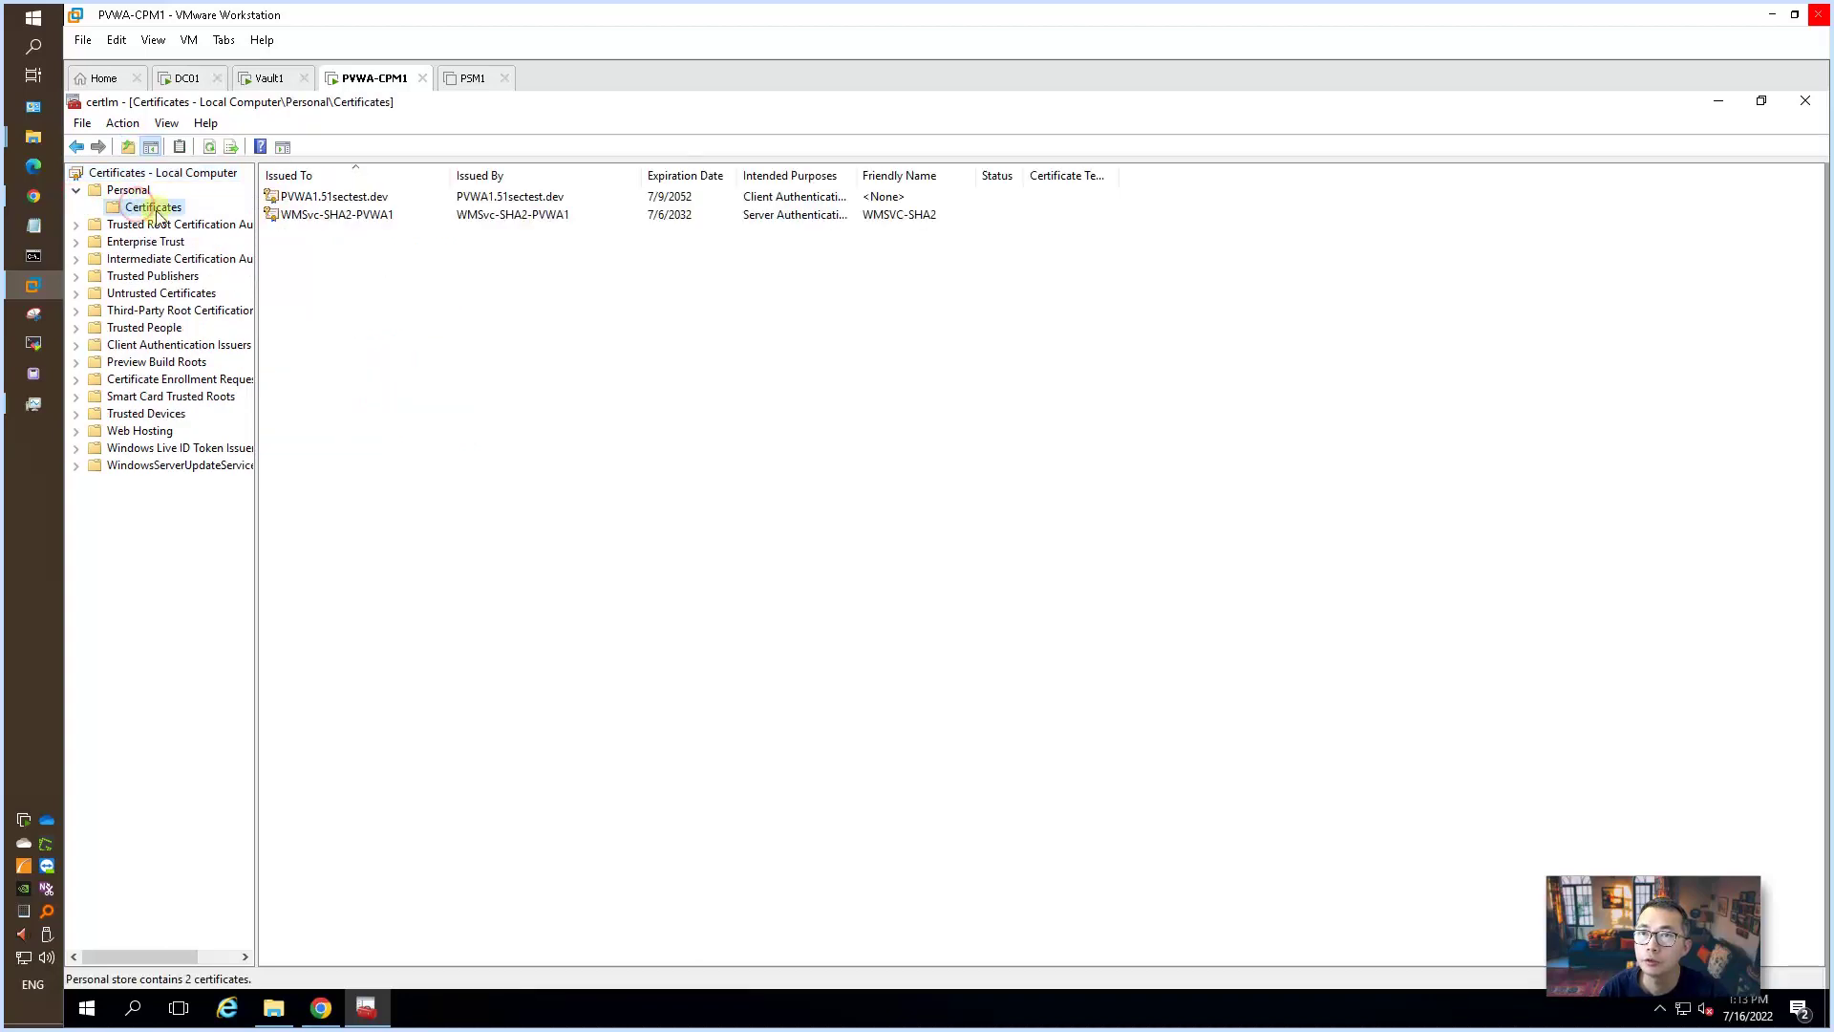
pyautogui.click(370, 197)
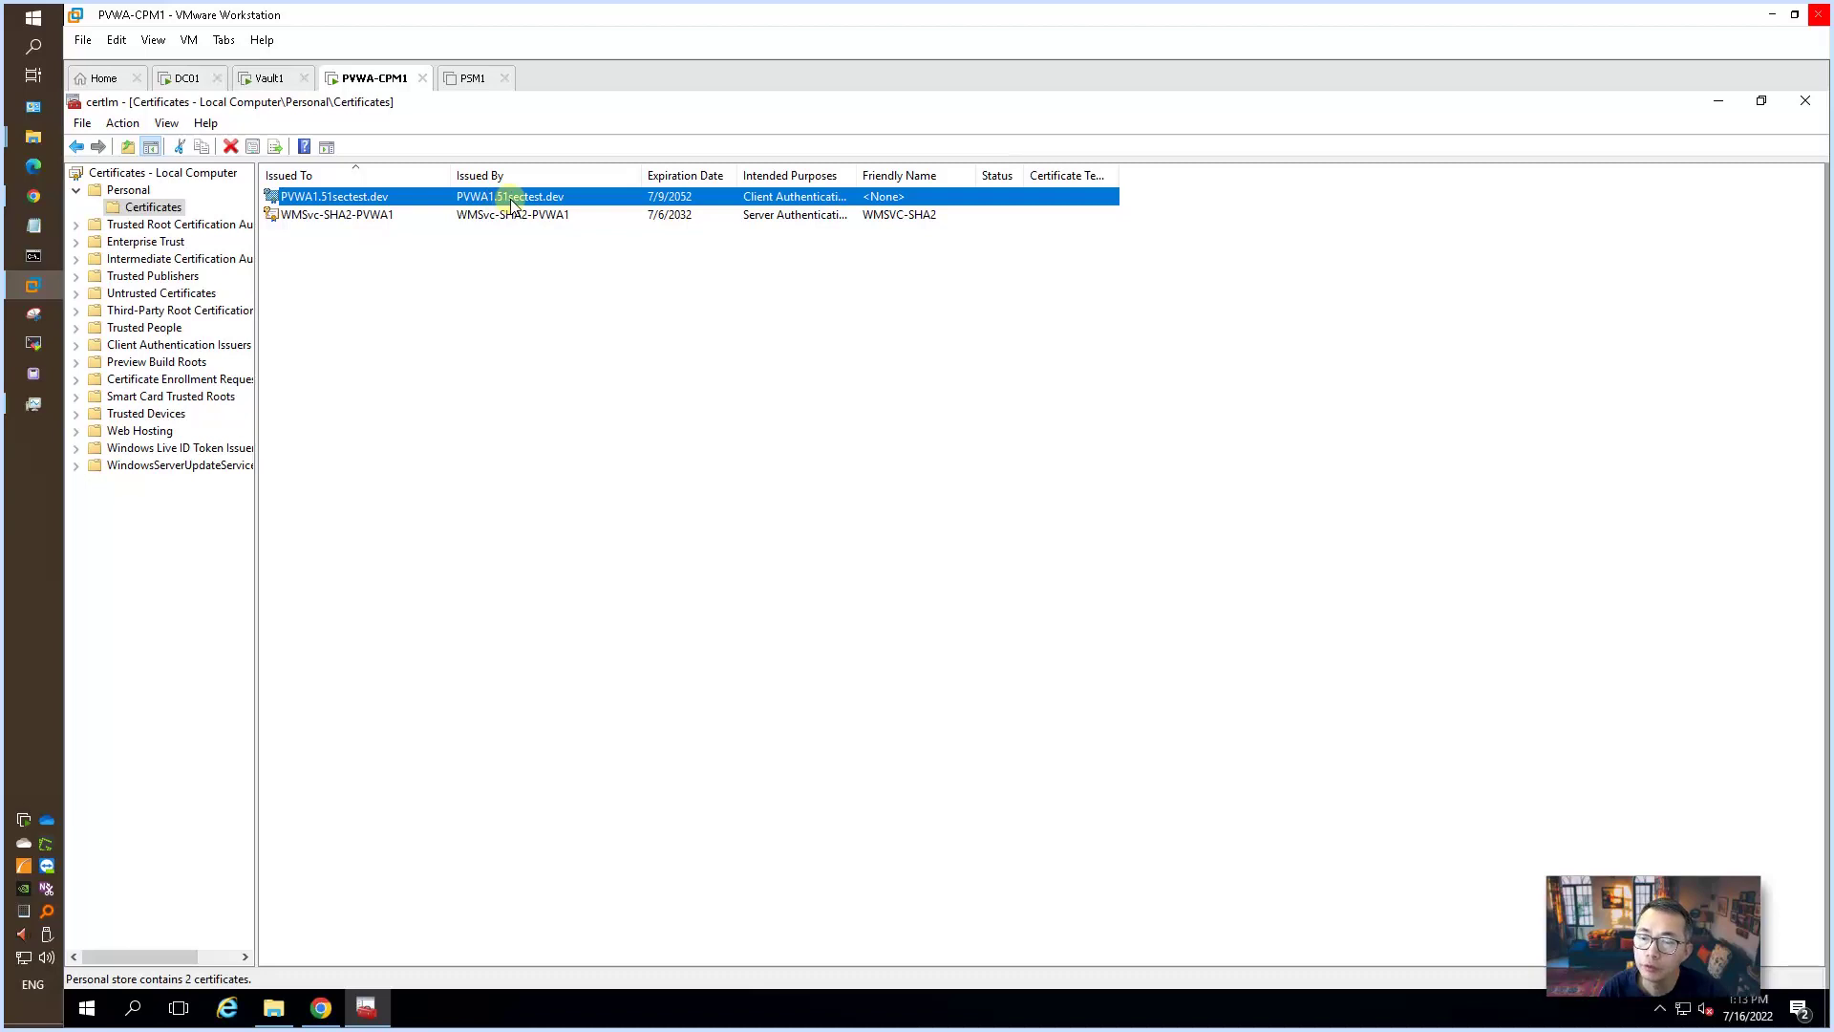
# - On DC01, compare the Password Vault page reached through 192.168.111.23 with the one reached through pvwa1.51sectest.dev
pyautogui.click(190, 81)
pyautogui.click(454, 257)
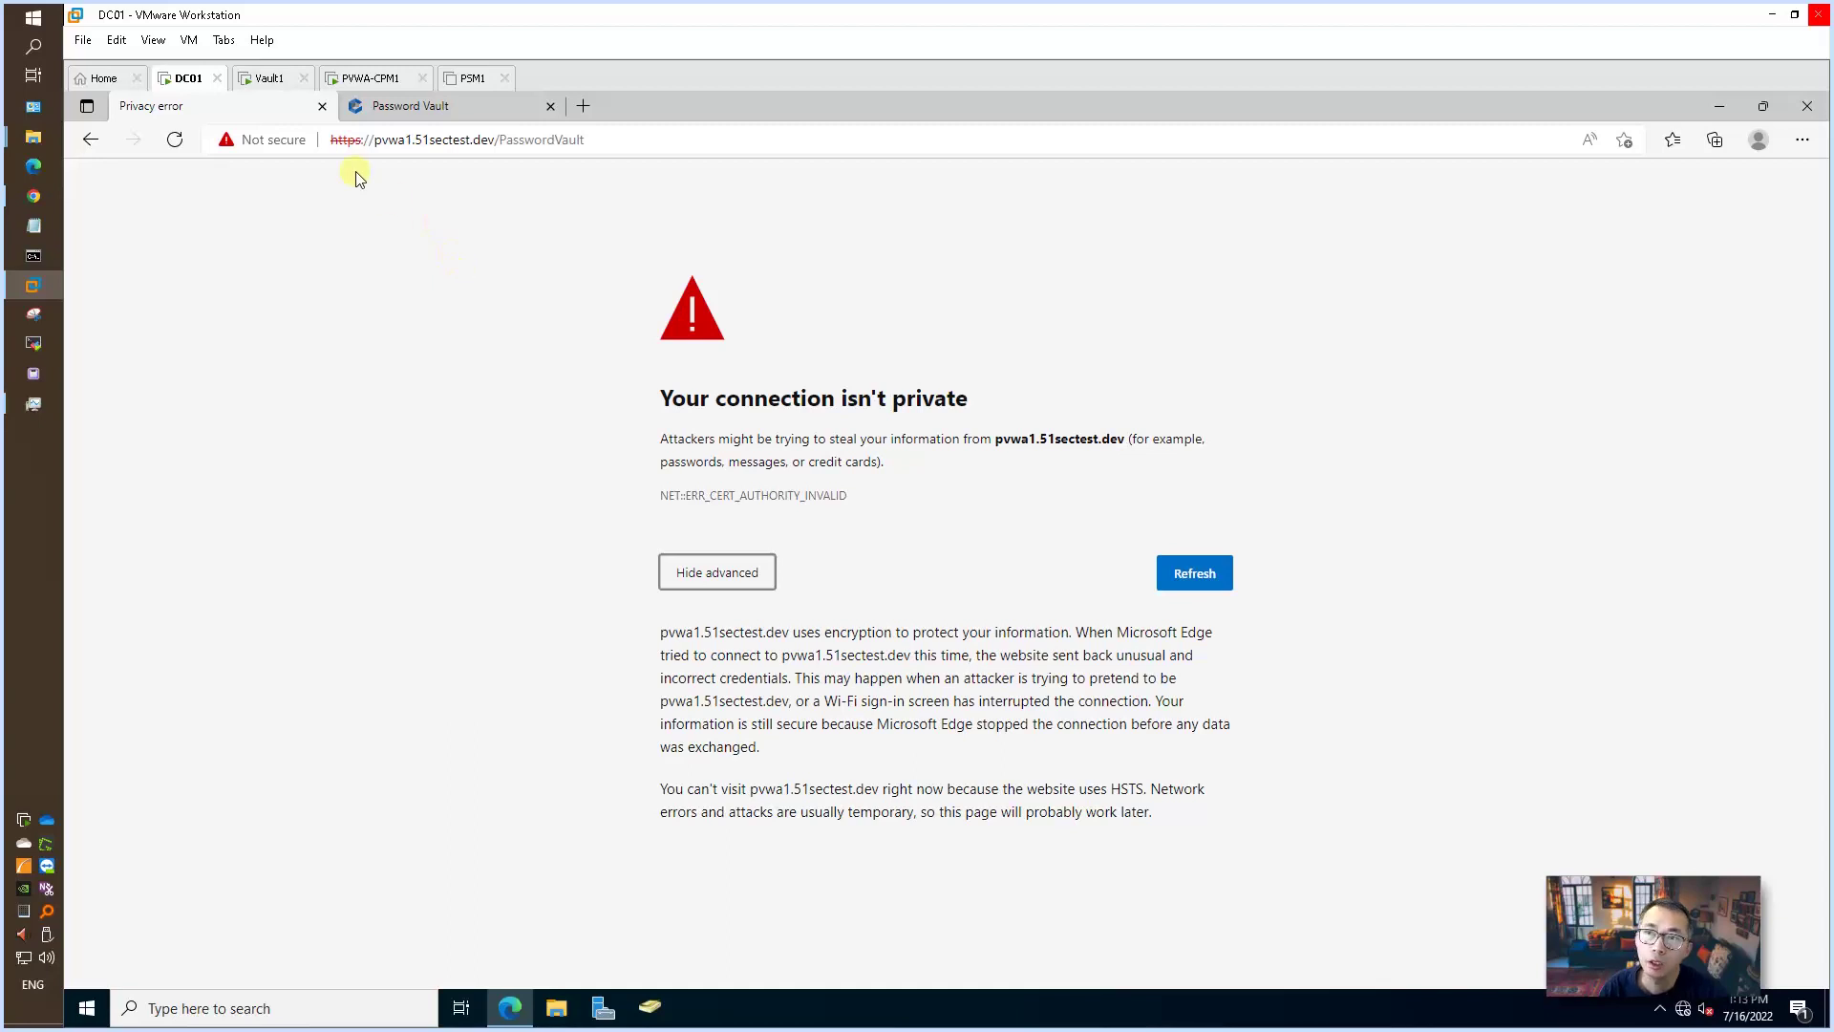
pyautogui.click(439, 108)
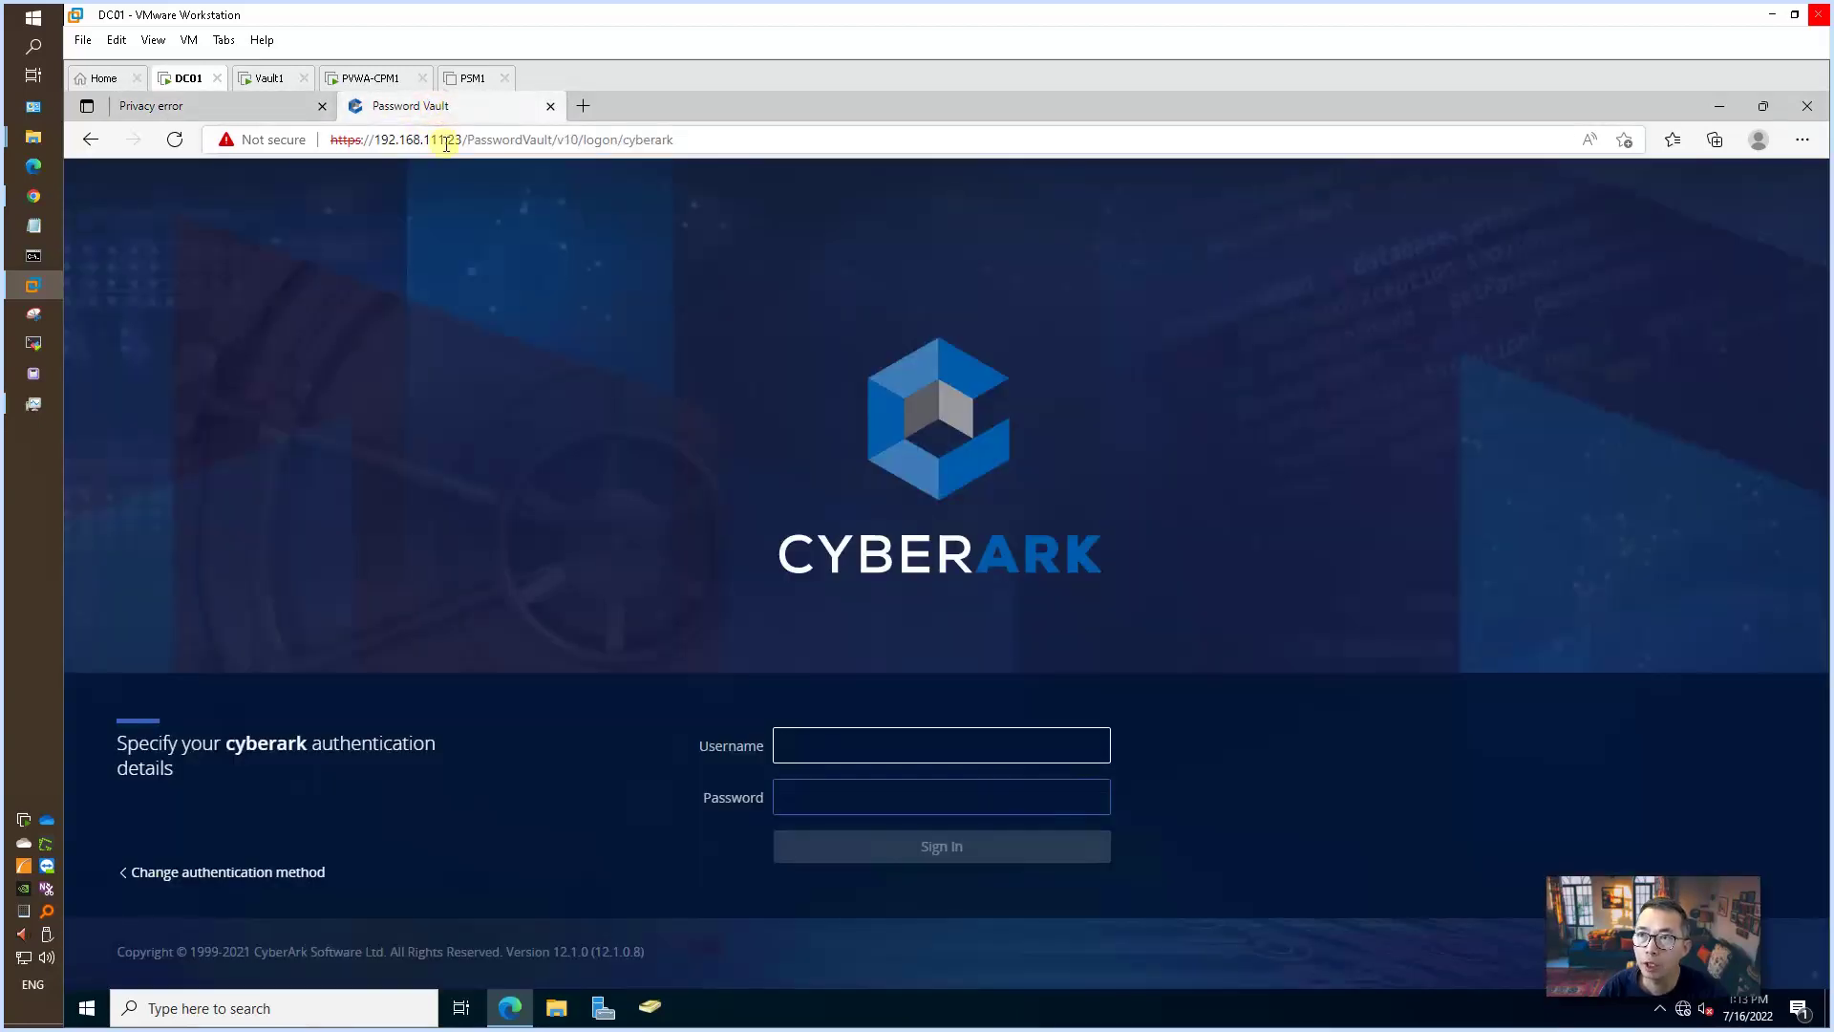
pyautogui.click(446, 143)
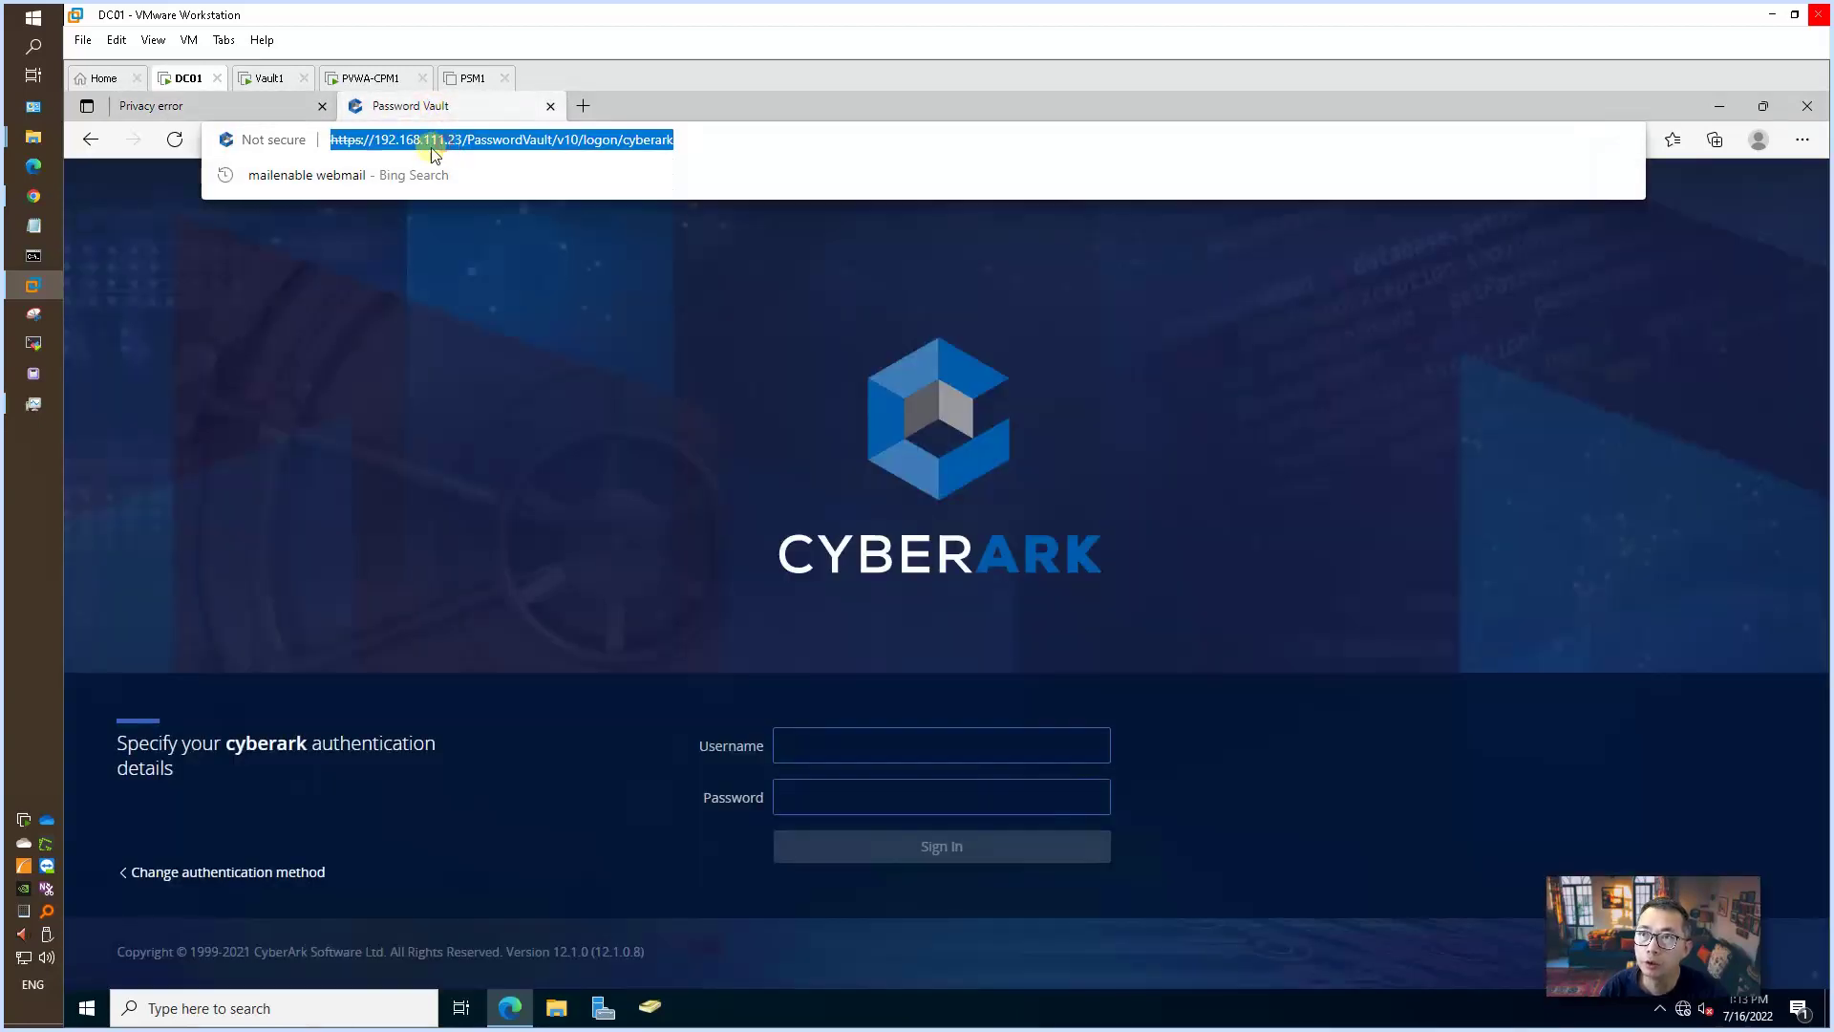
pyautogui.click(177, 136)
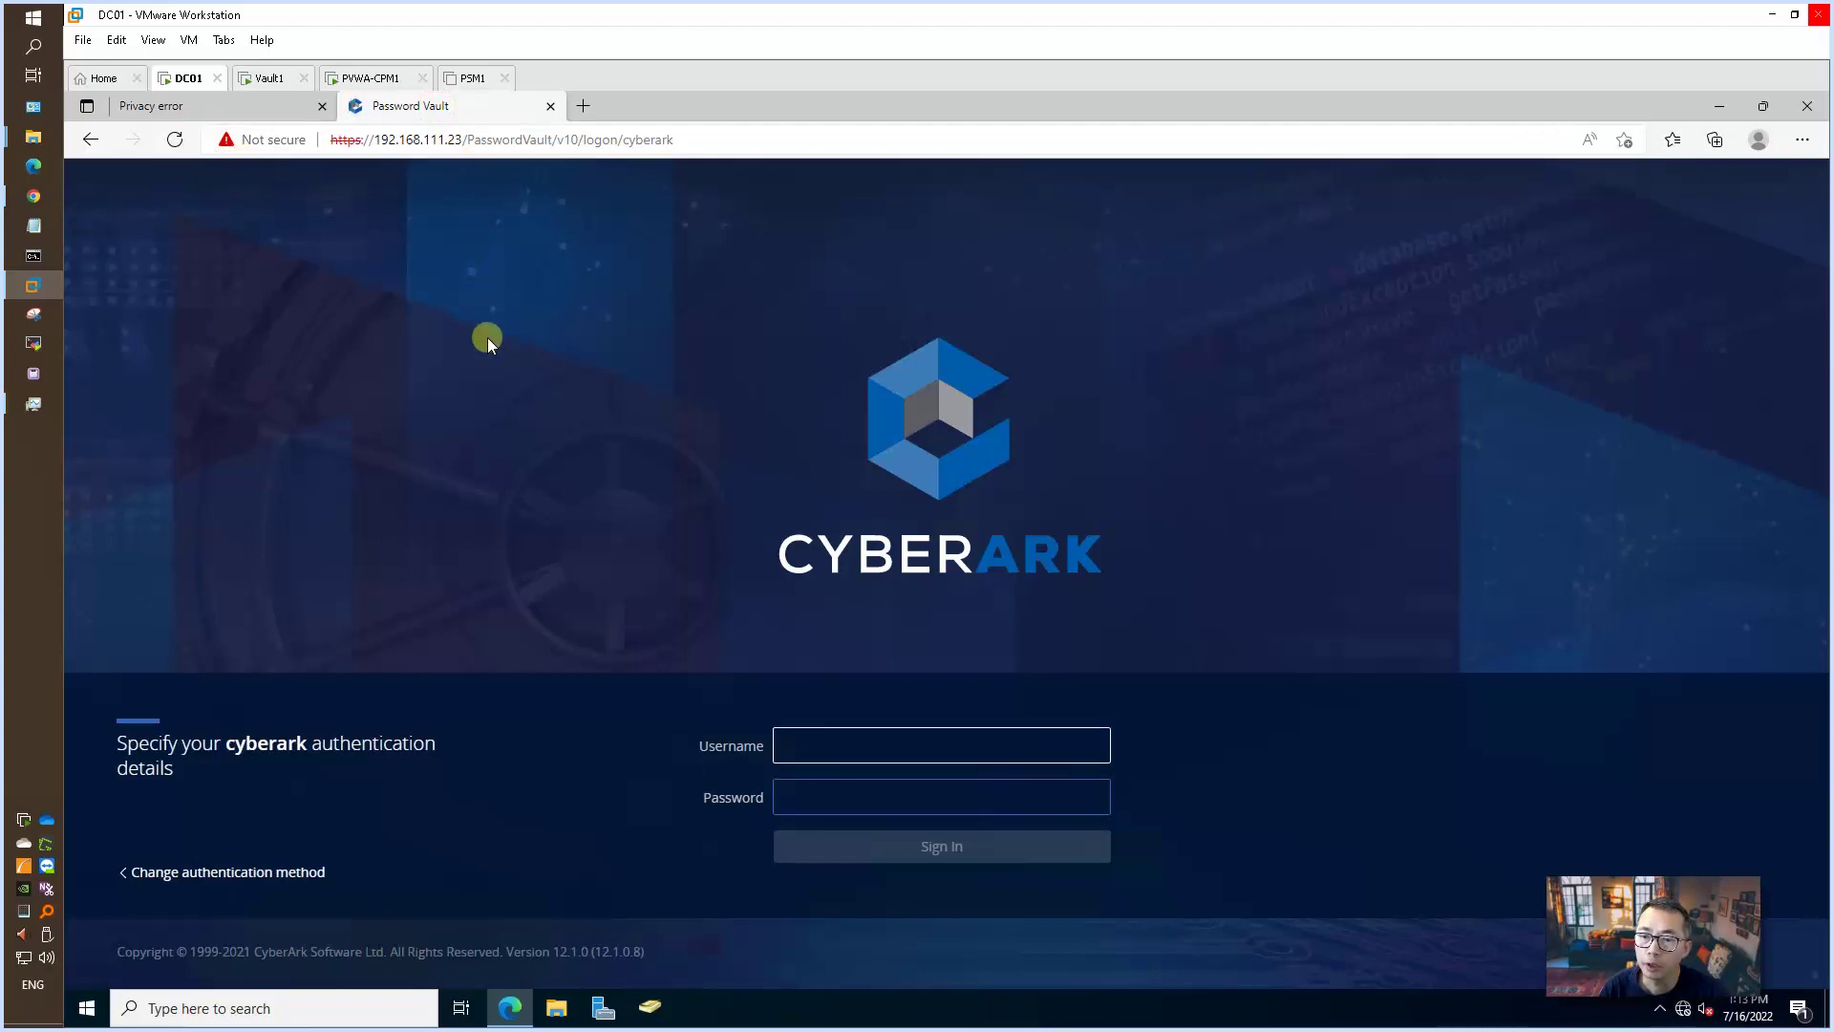
pyautogui.hotkey('ctrl', 'l')
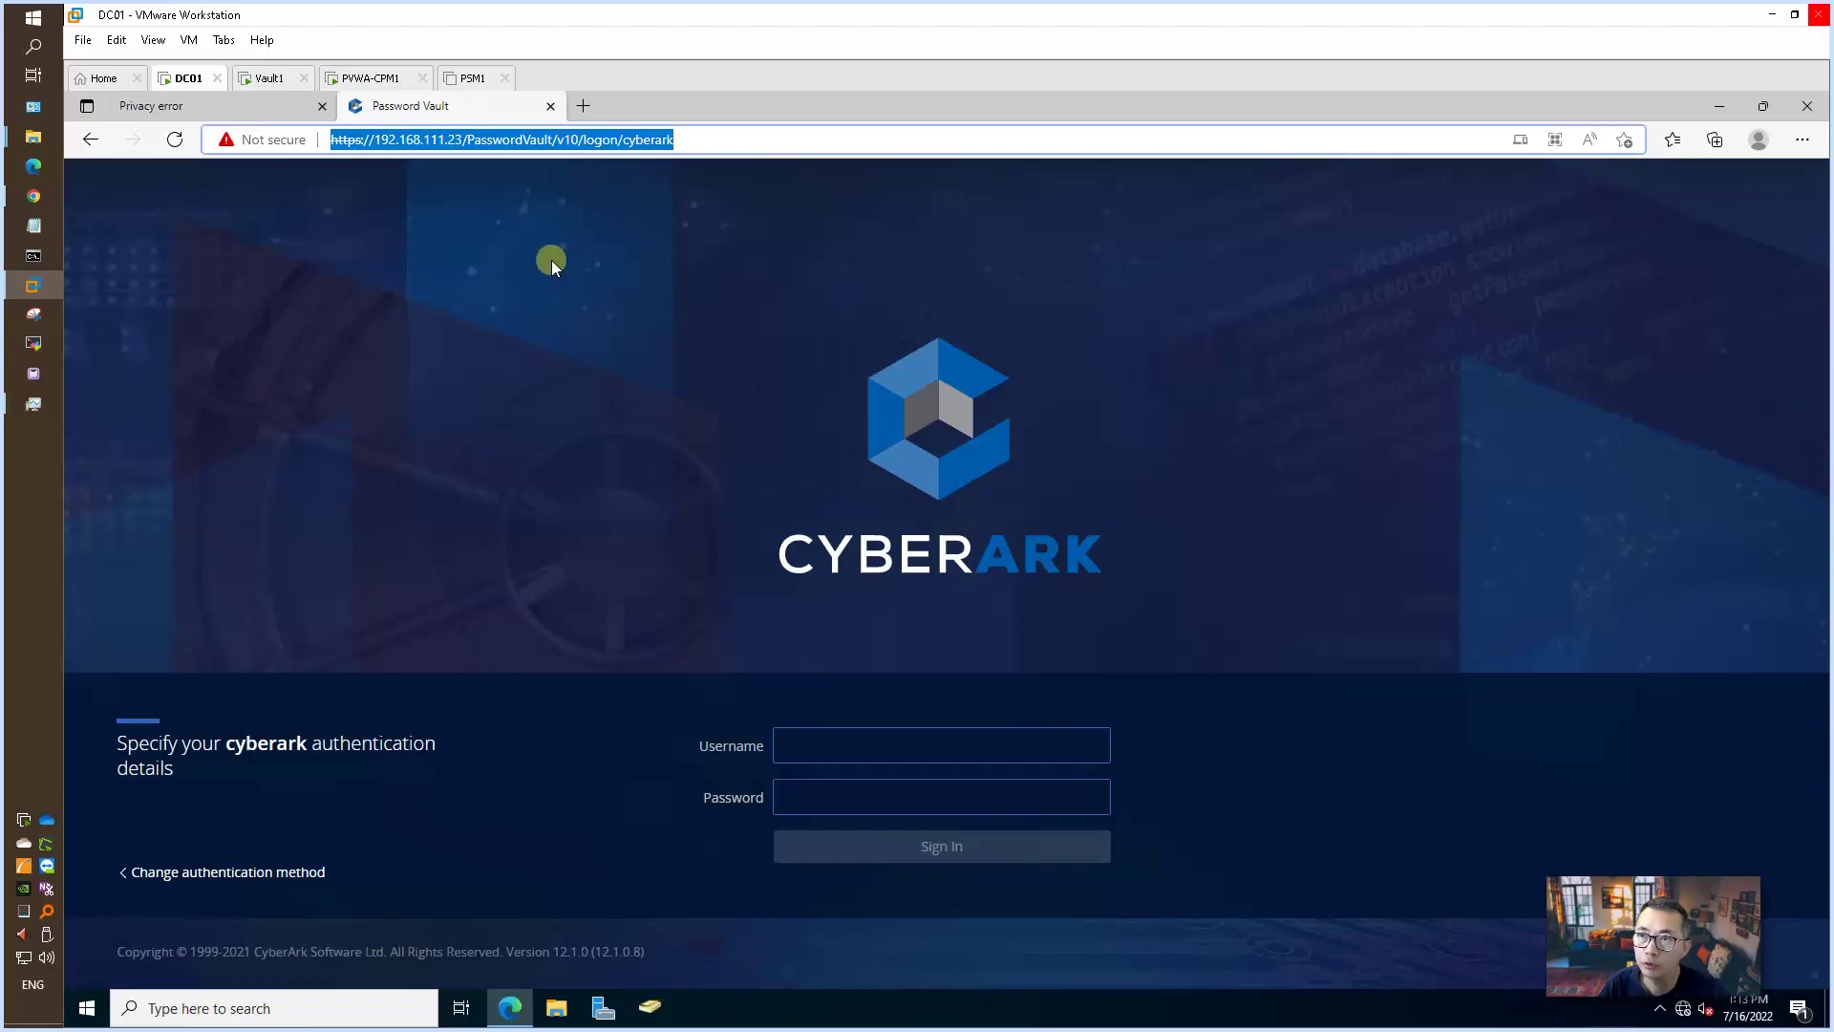
pyautogui.click(267, 113)
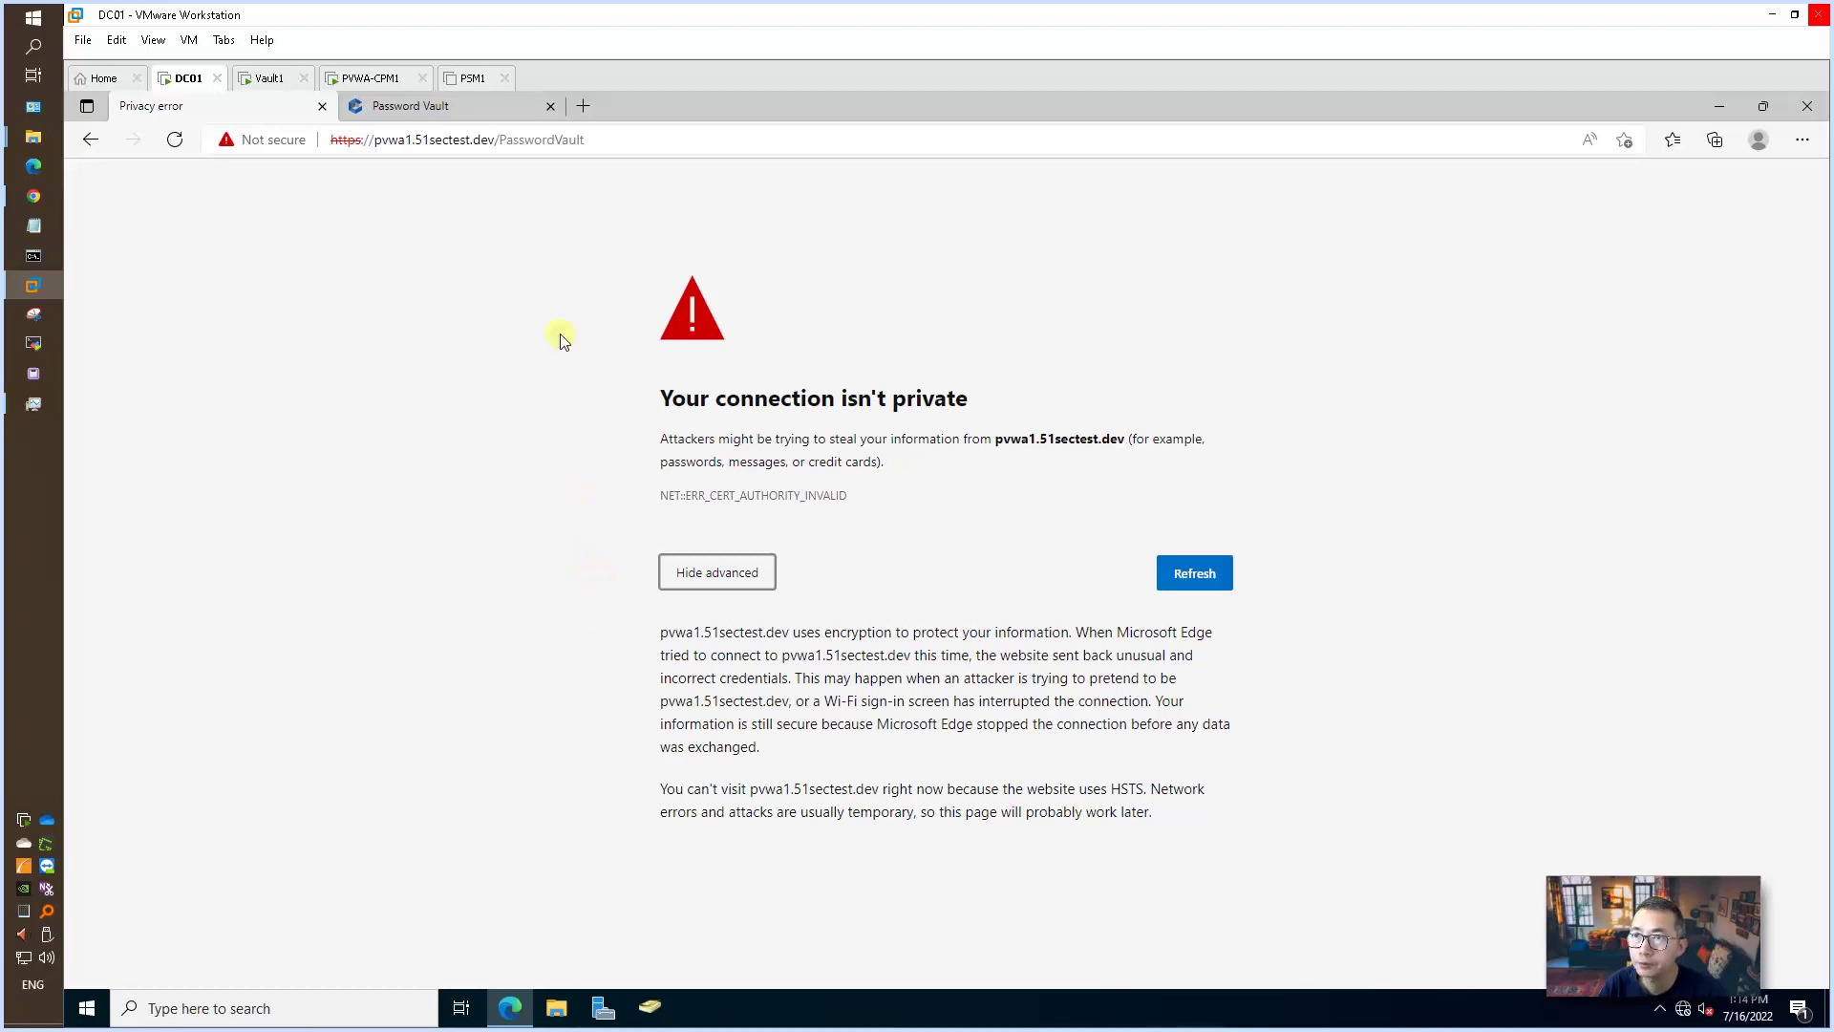
# - Return to the PVWA-CPM1 machine, run inetmgr to start IIS Manager, and maximize its window
pyautogui.click(383, 78)
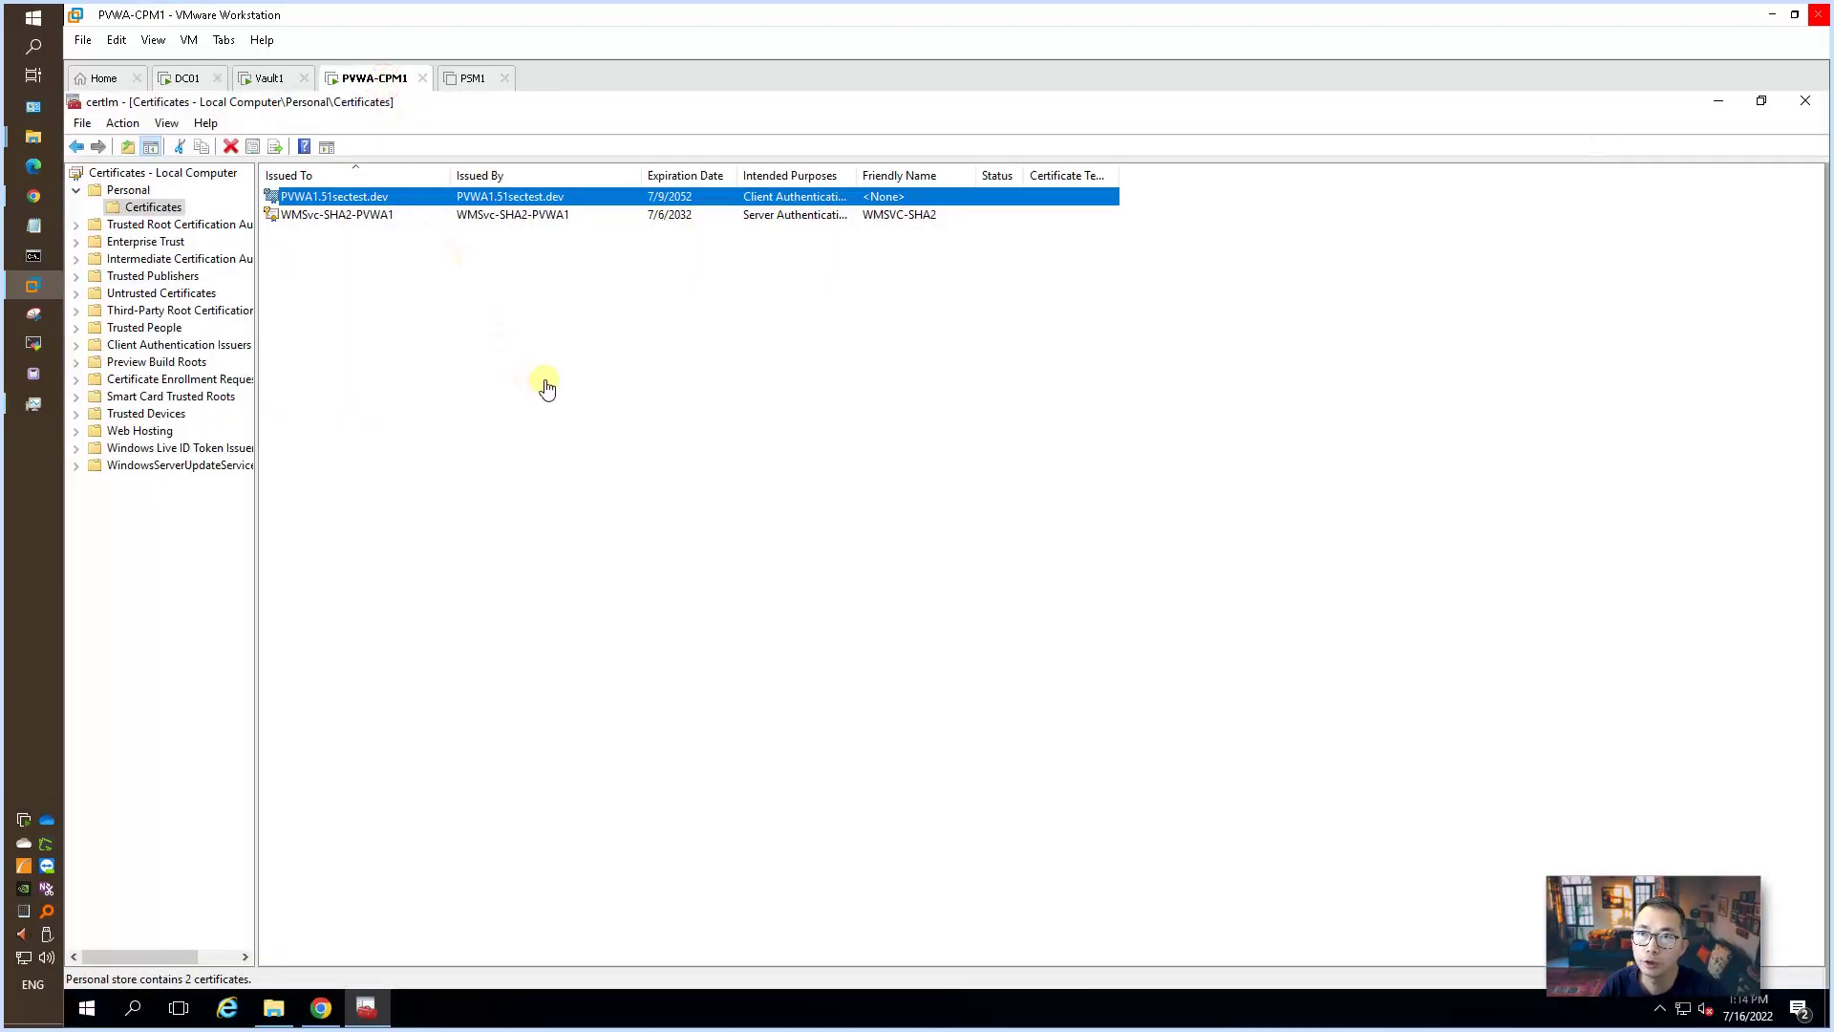
pyautogui.click(475, 330)
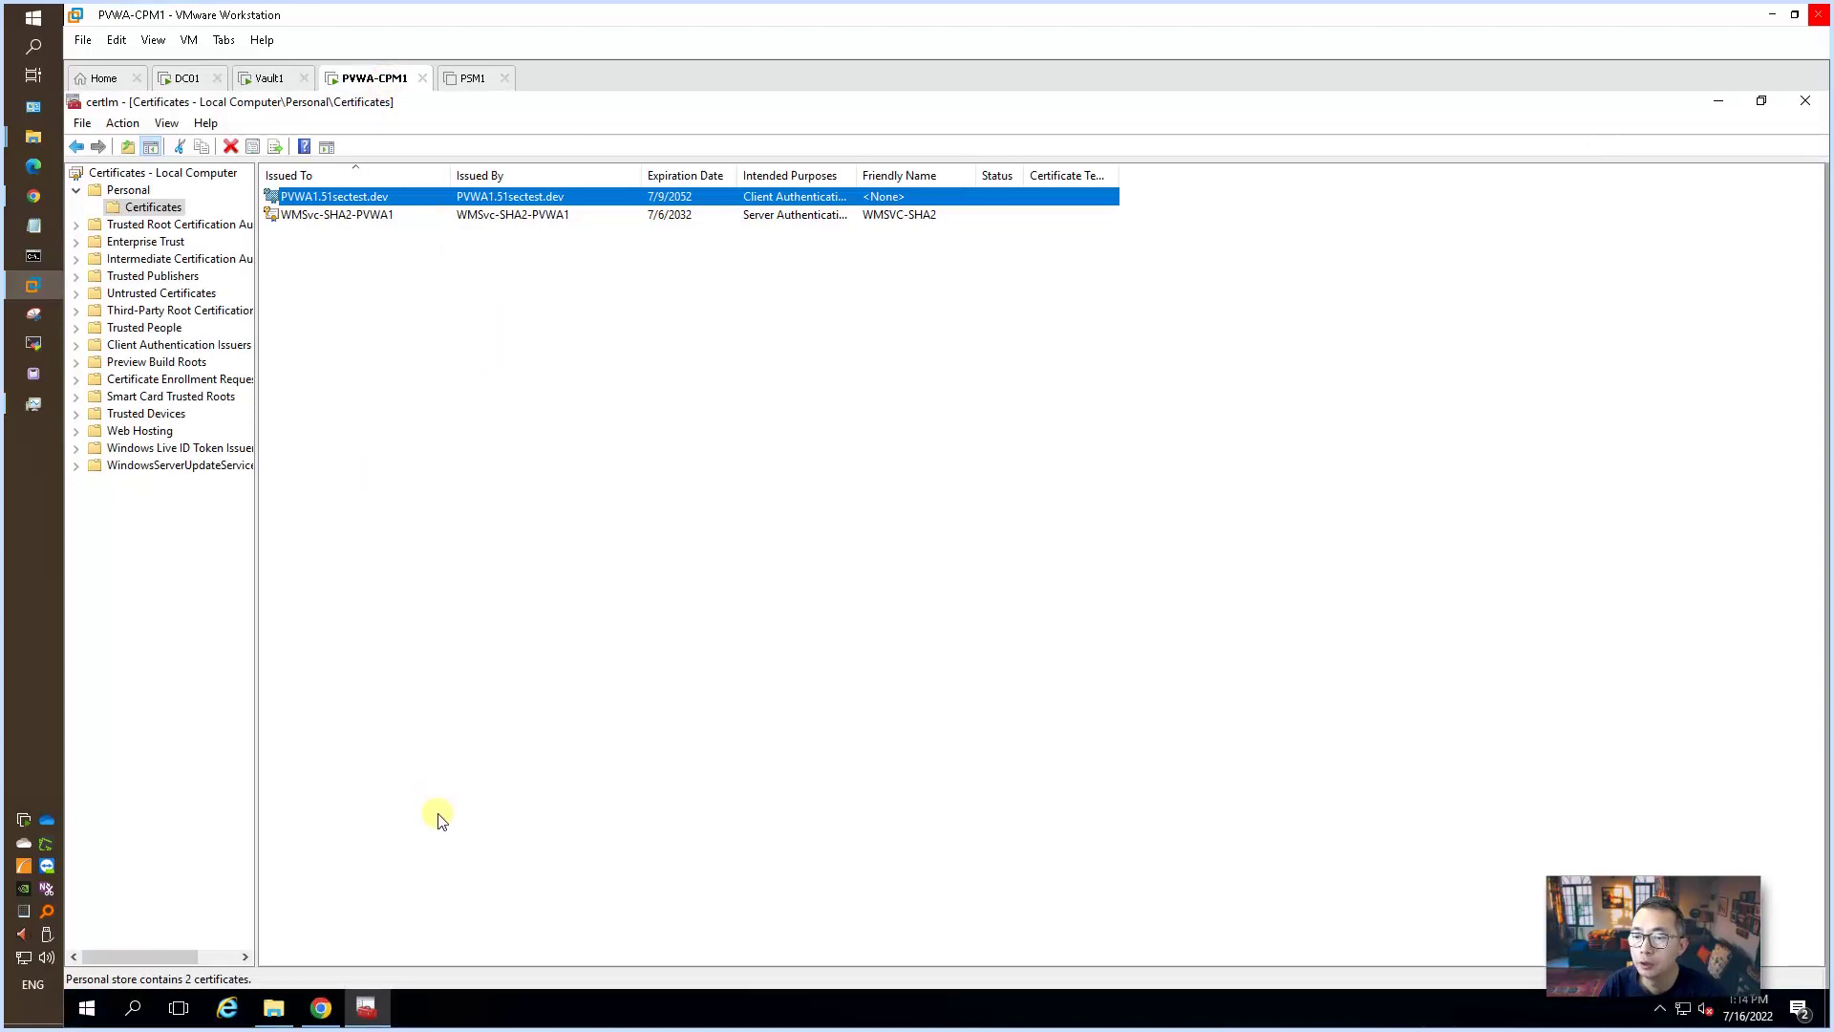
pyautogui.moveTo(372, 1010)
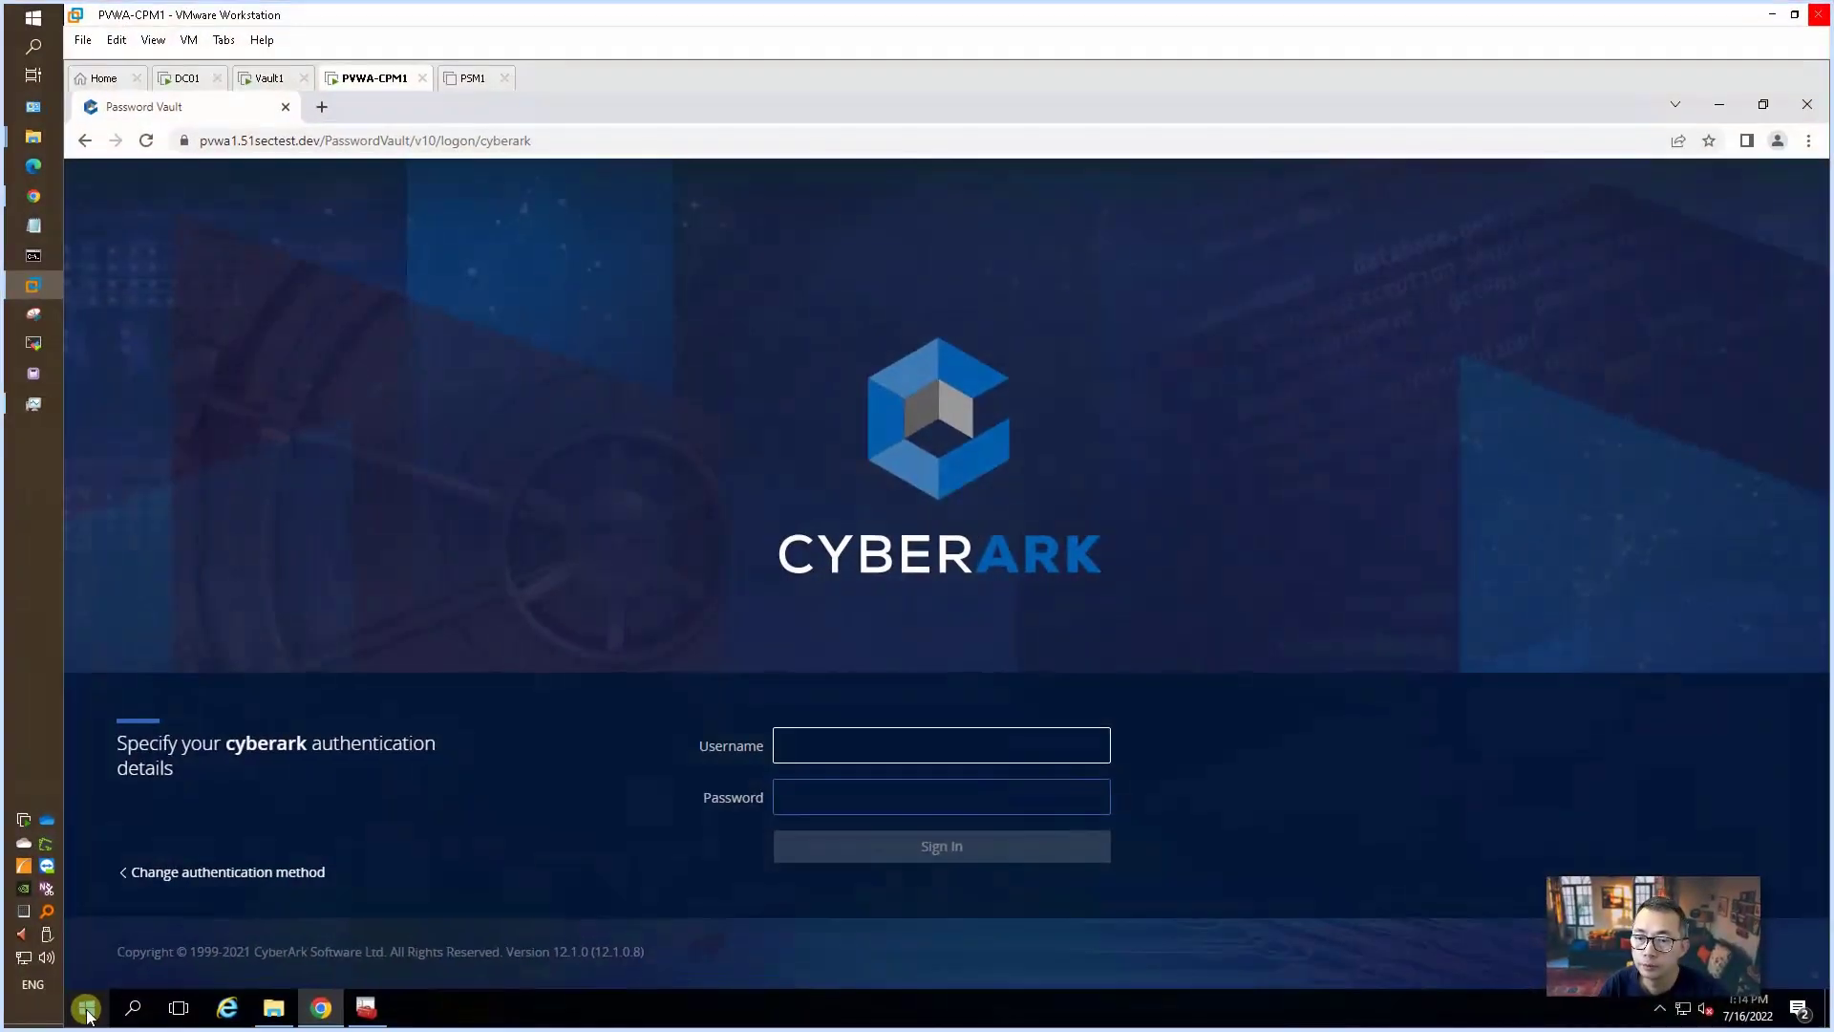
pyautogui.click(87, 1012)
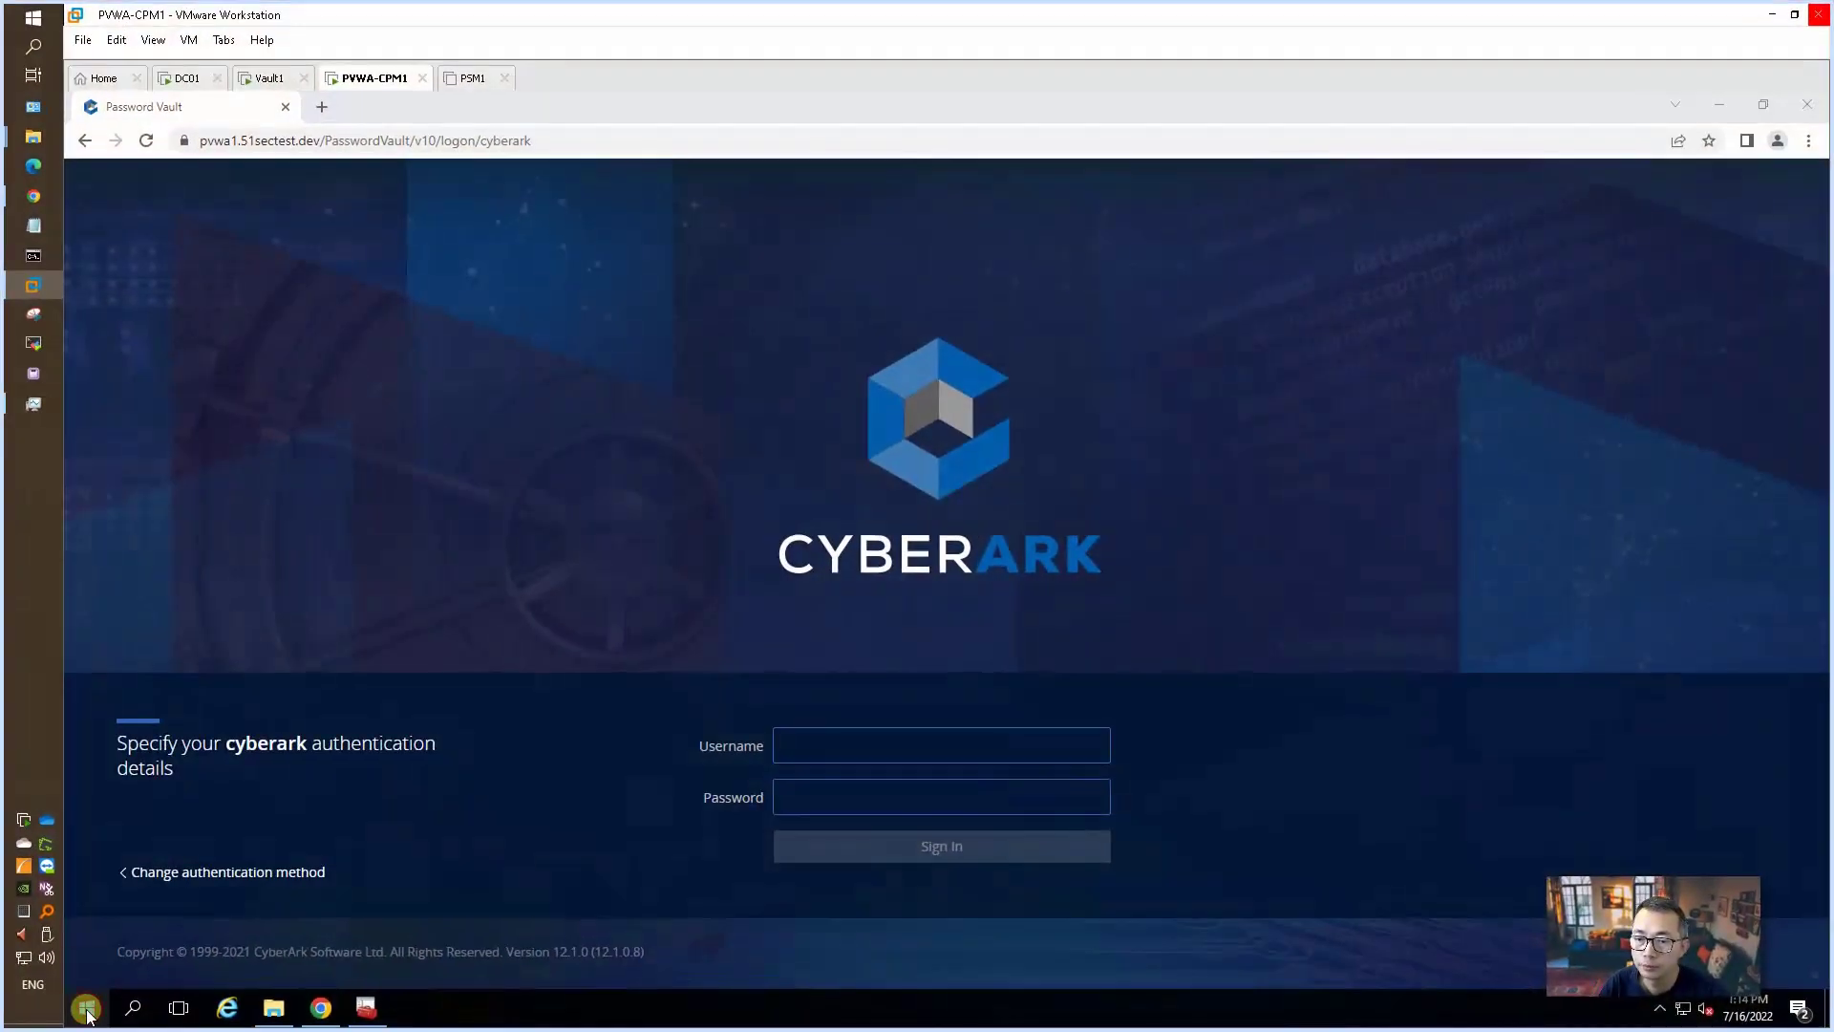
pyautogui.rightClick(87, 1012)
pyautogui.click(162, 909)
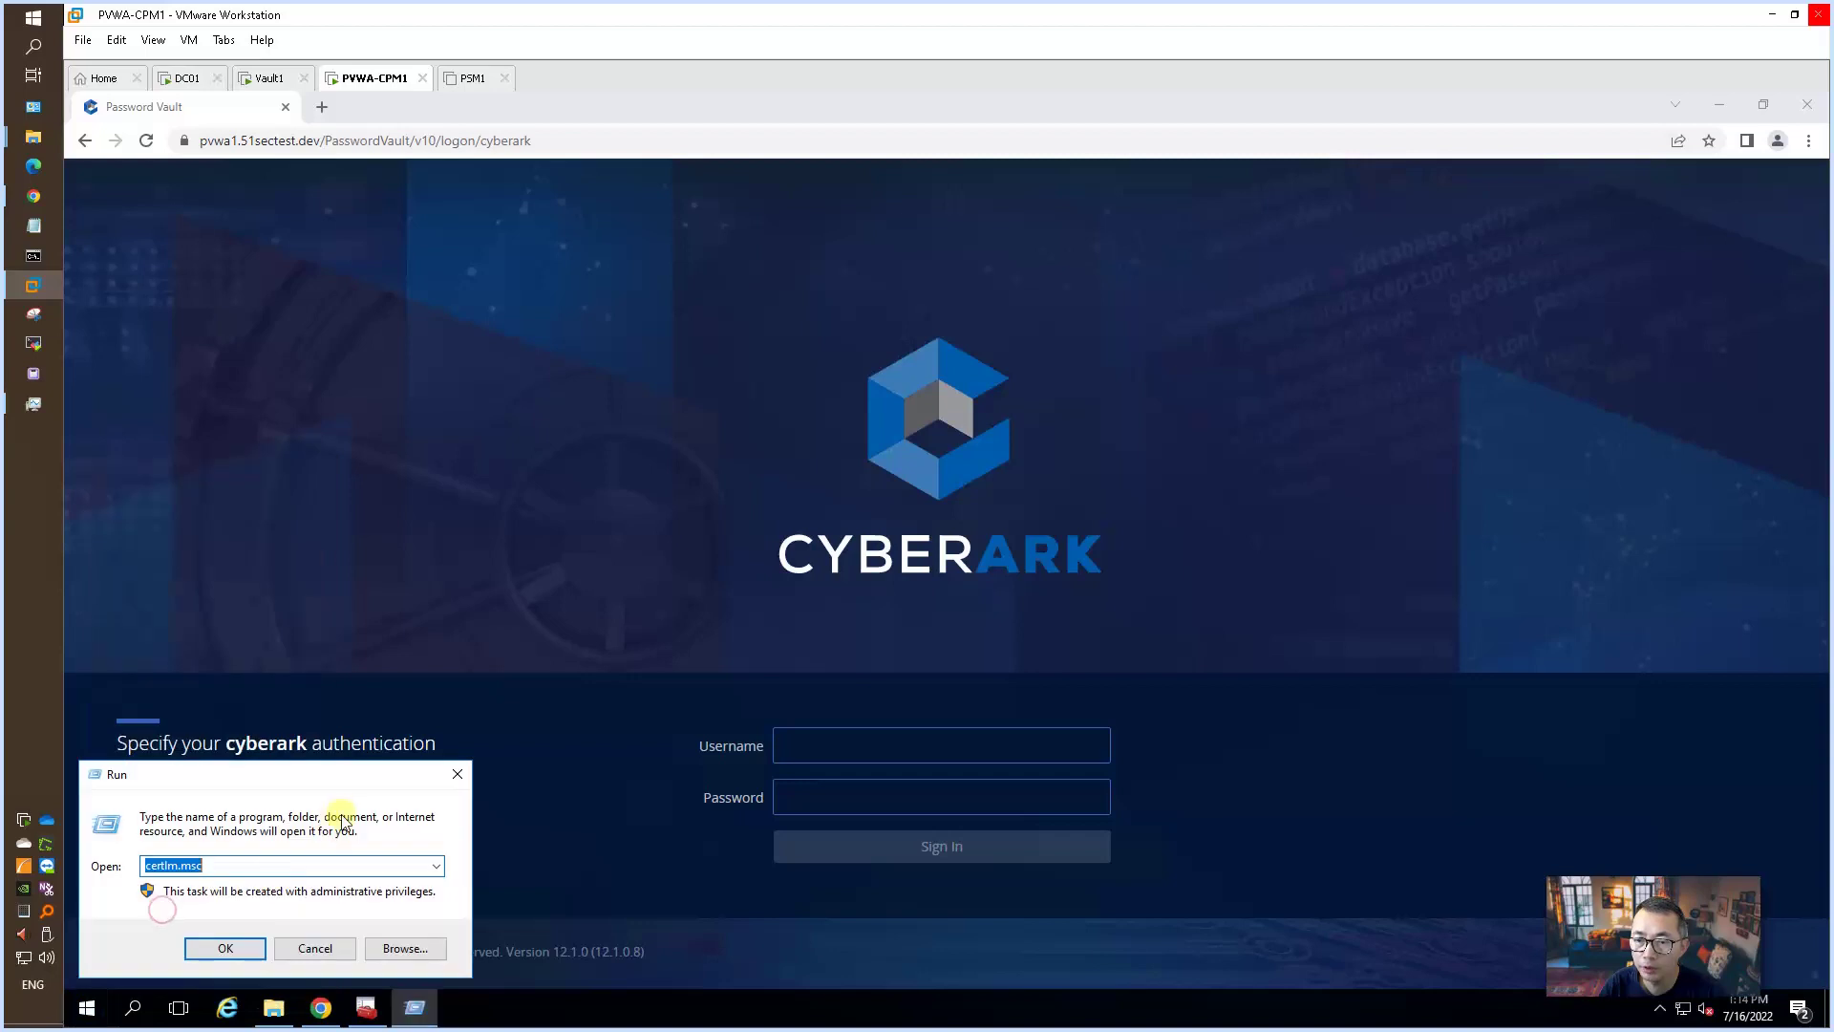
pyautogui.click(435, 865)
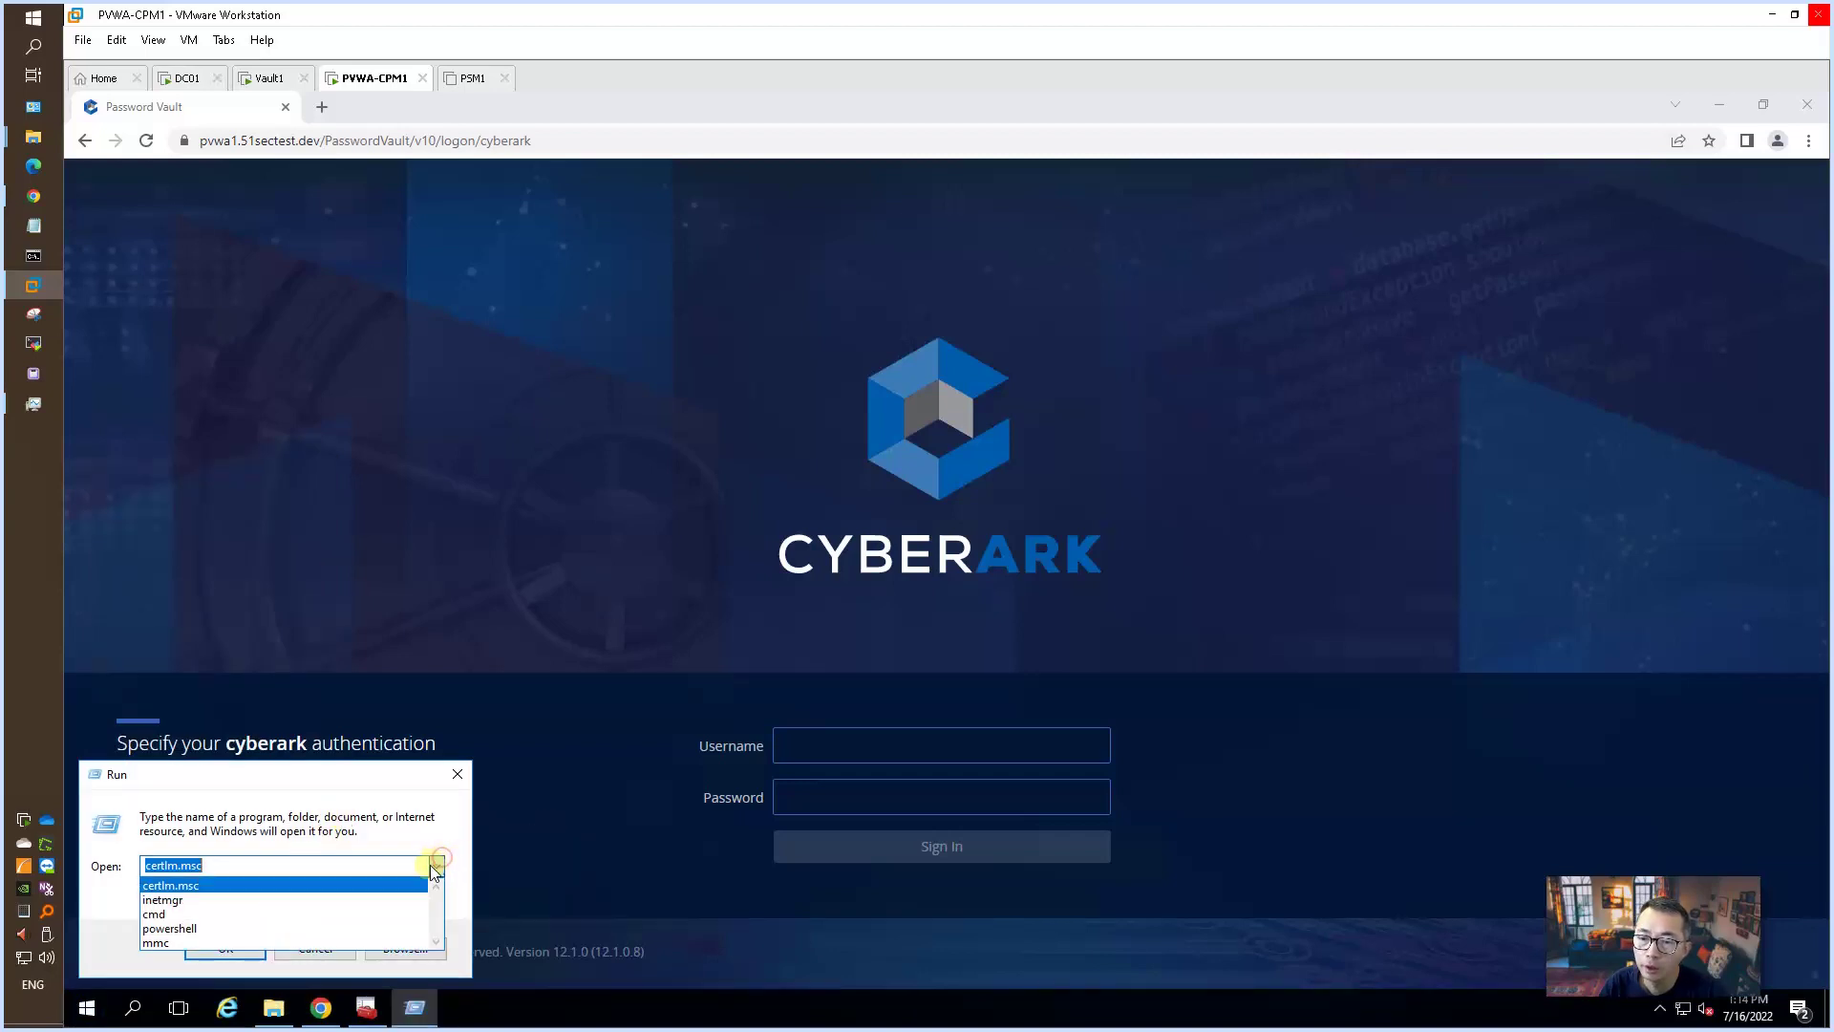
pyautogui.click(400, 901)
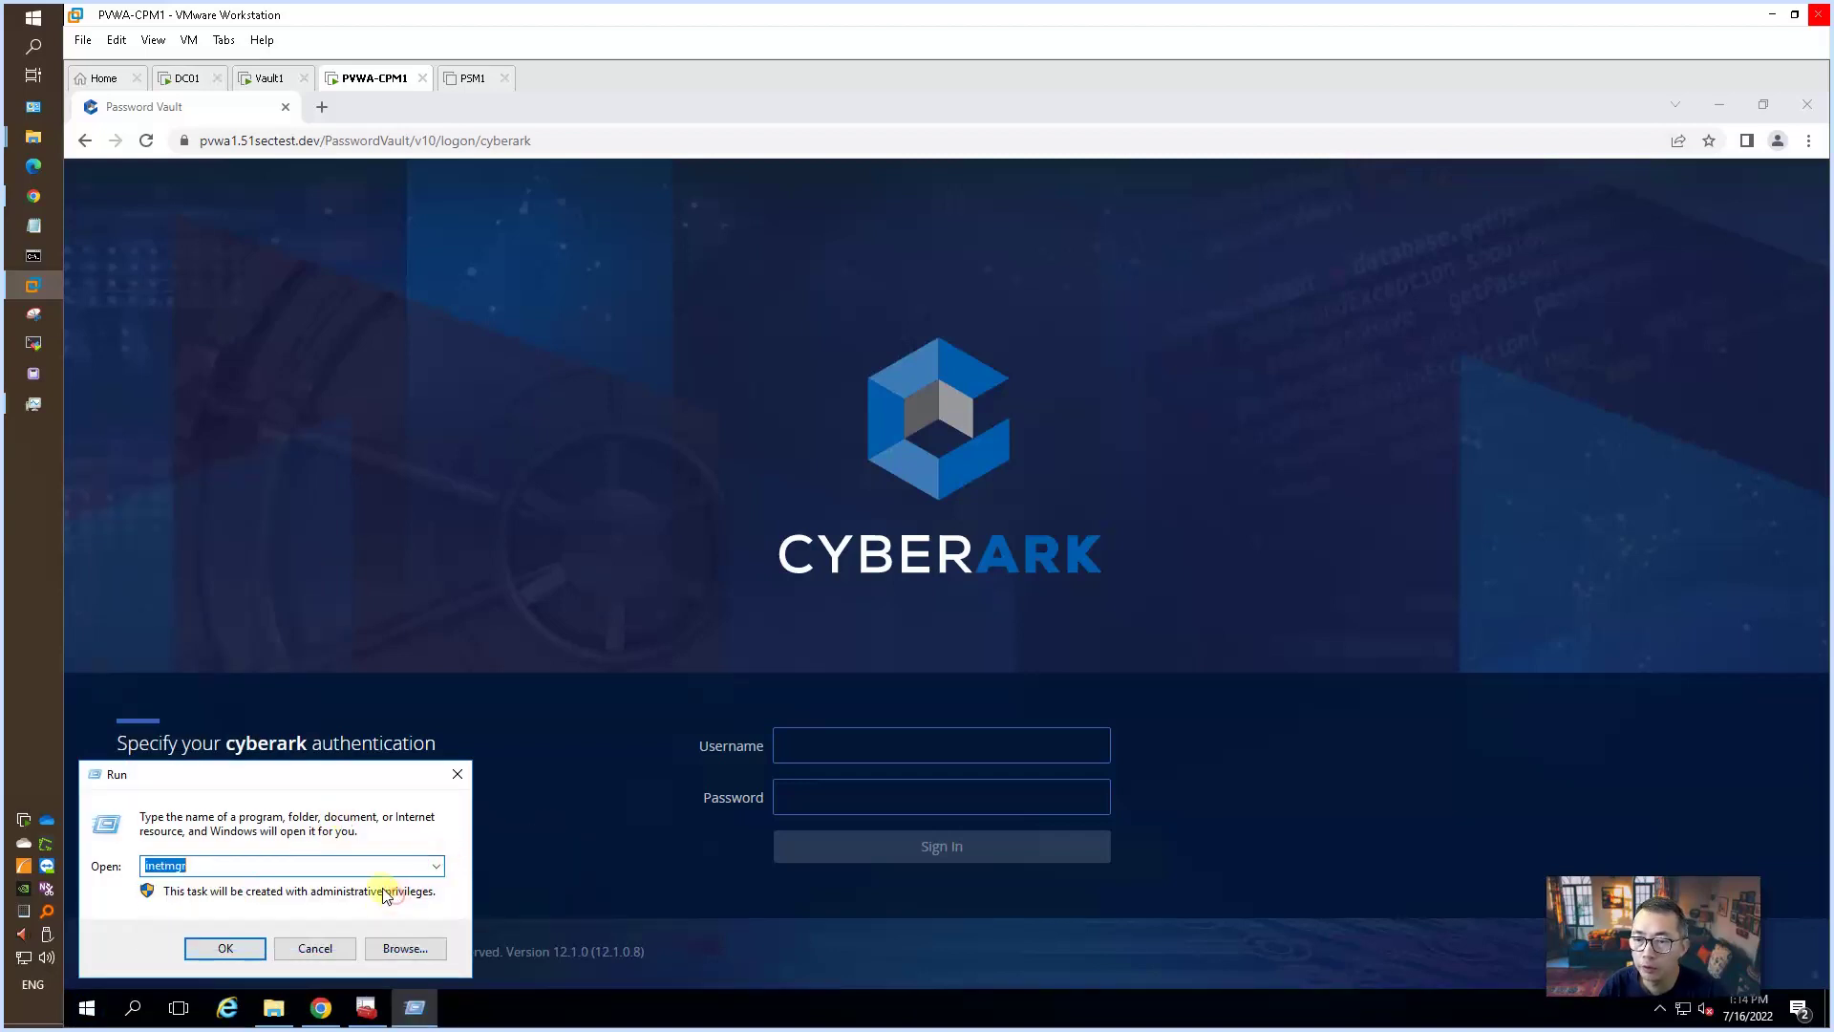
pyautogui.click(253, 946)
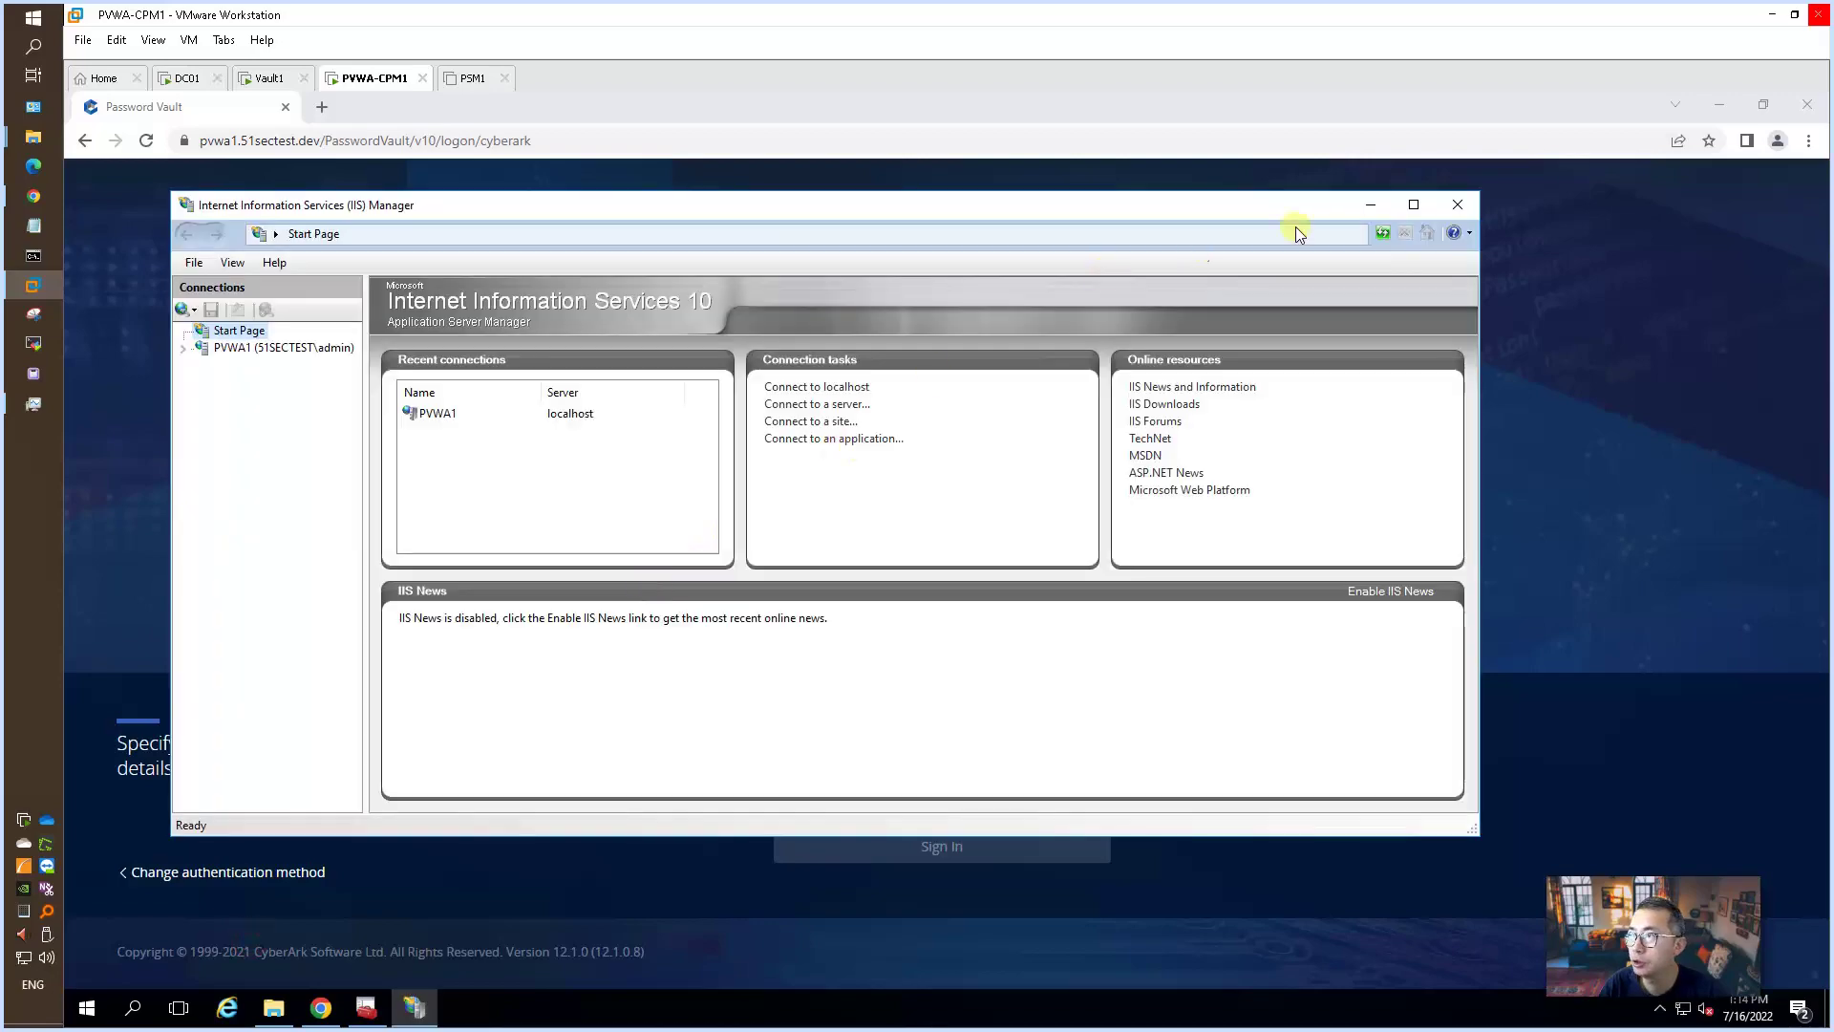
pyautogui.click(1411, 206)
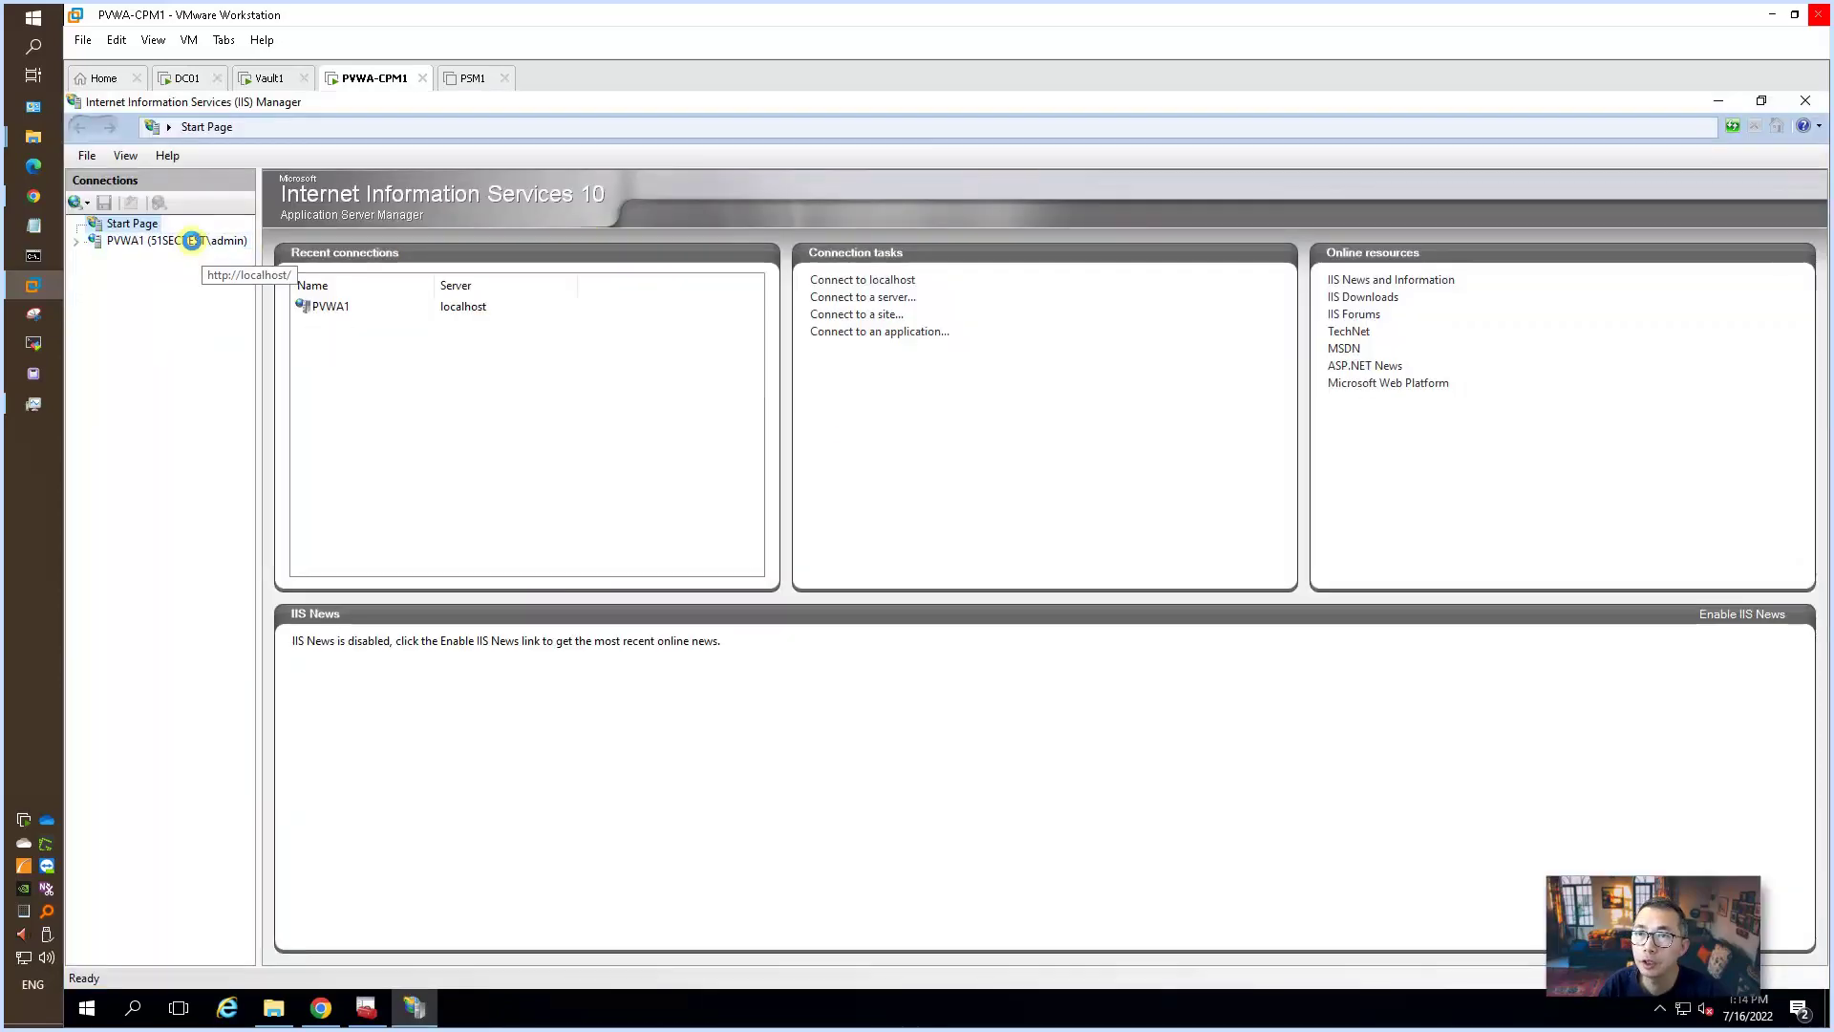
# - Open the Server Certificates feature of the PVWA1 server in IIS Manager
pyautogui.click(191, 241)
pyautogui.click(1446, 405)
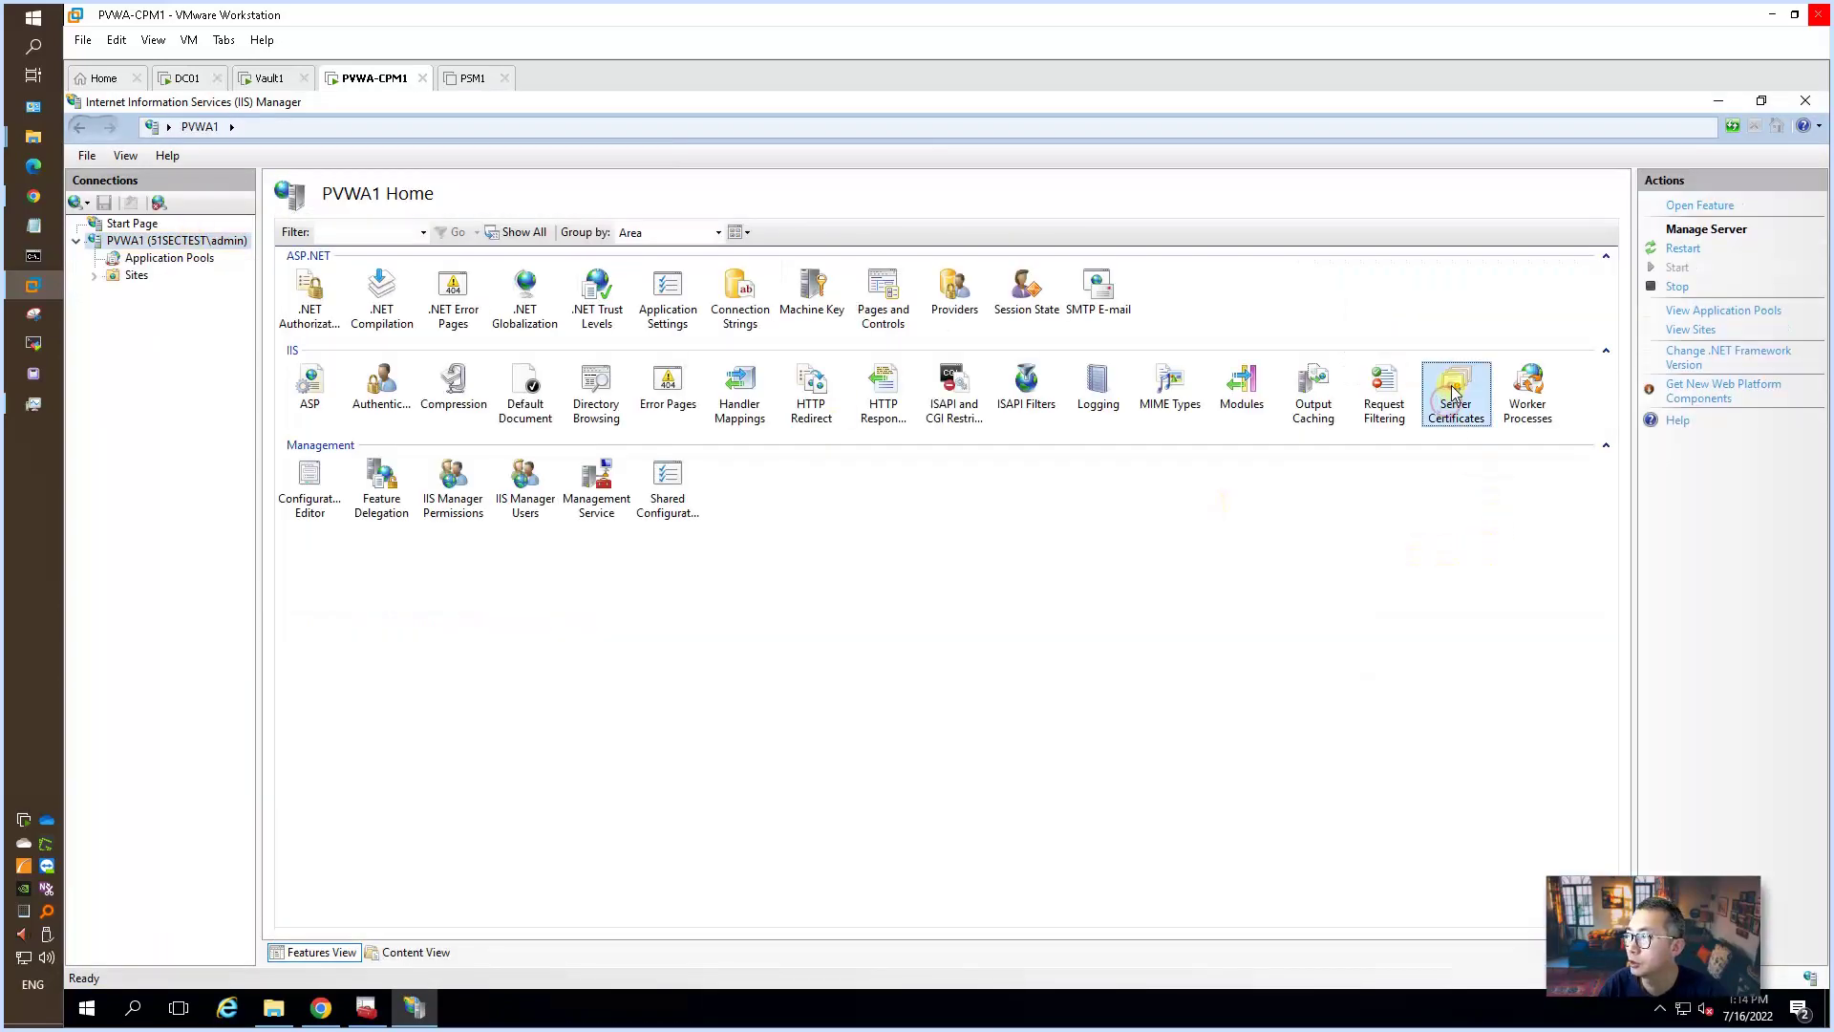
pyautogui.doubleClick(1429, 409)
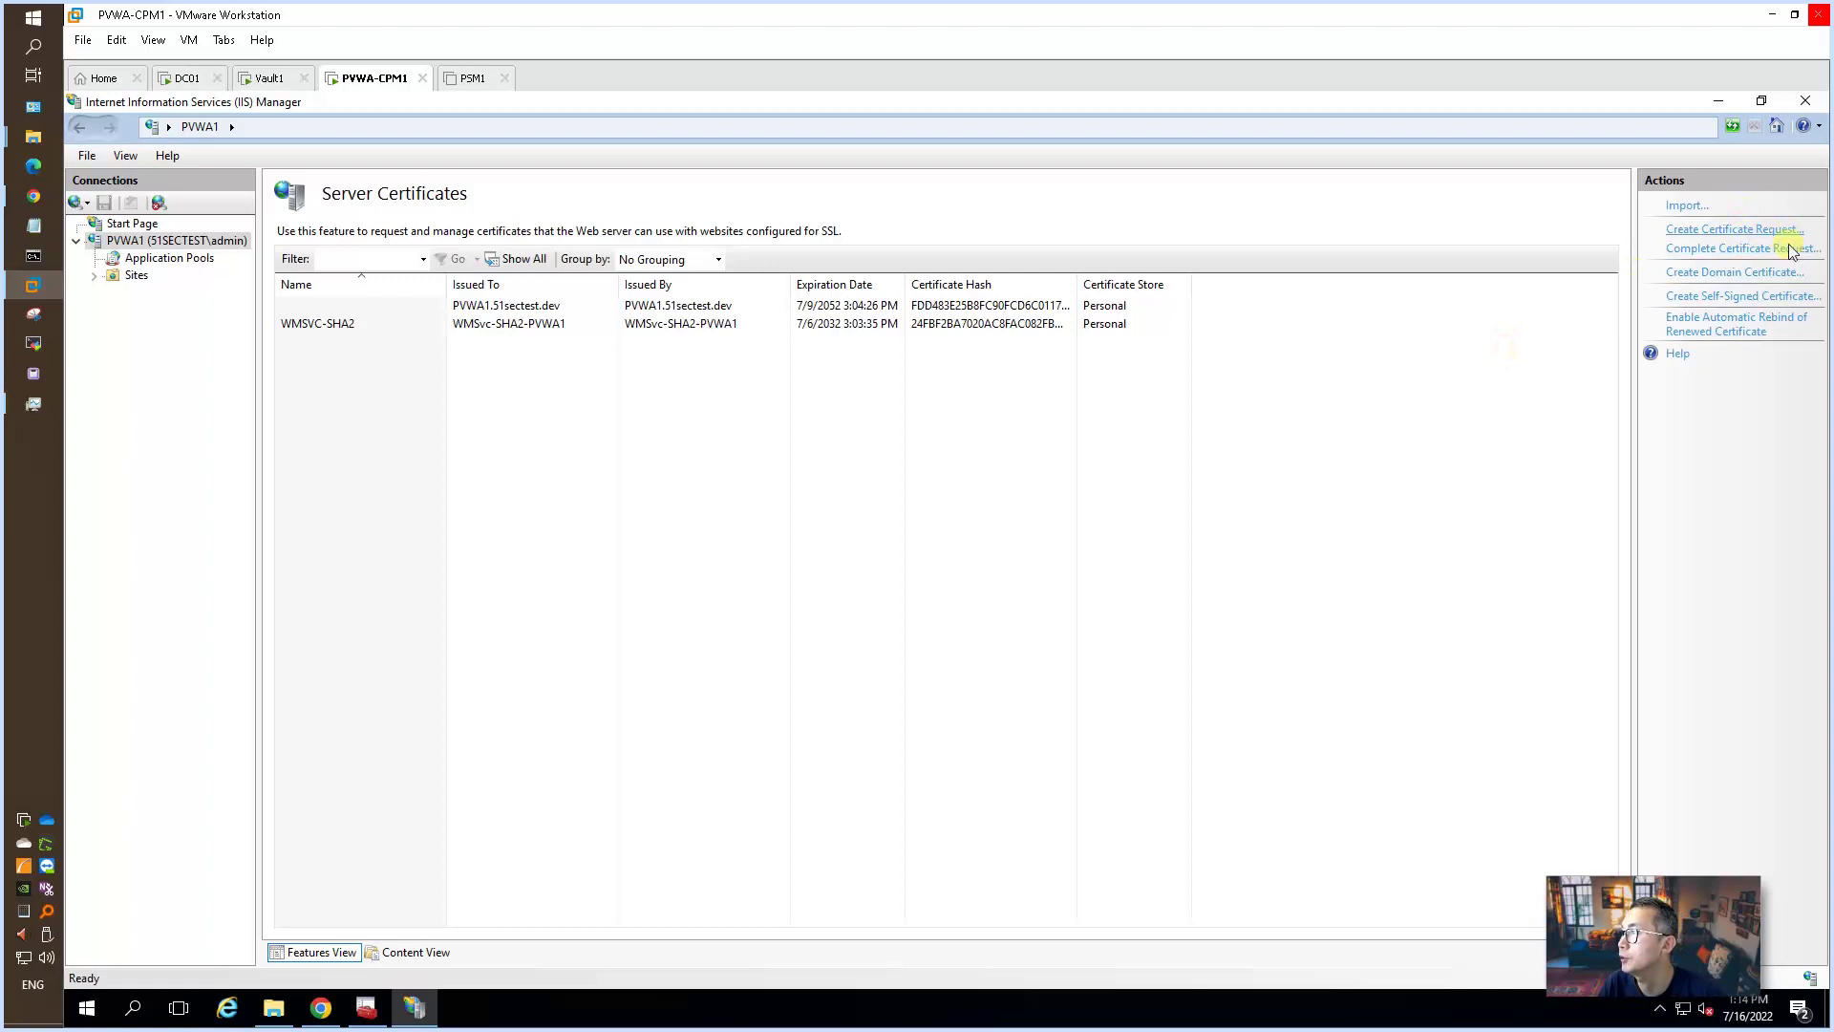
# - Start a domain certificate with common name pvwa1.51sectest.dev, organization 51sectest, unit IT, city Toronto, state ON and country CA
pyautogui.click(1744, 273)
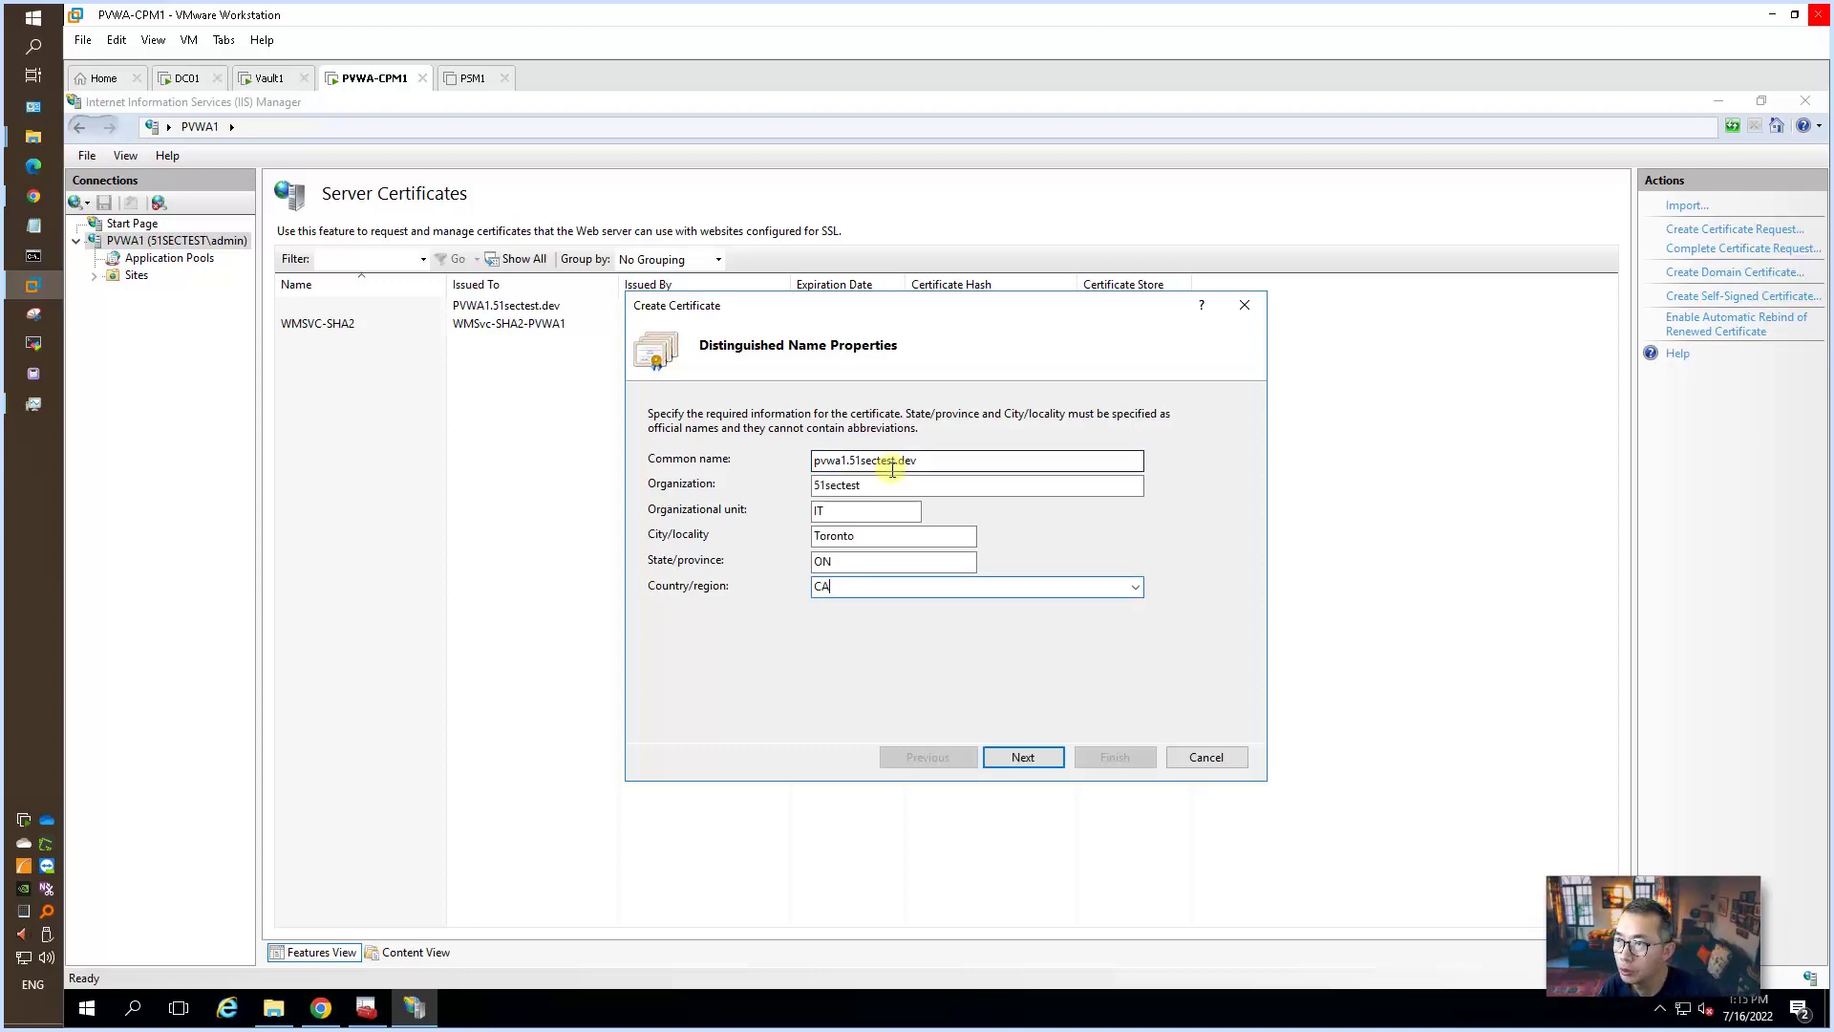
pyautogui.click(1022, 759)
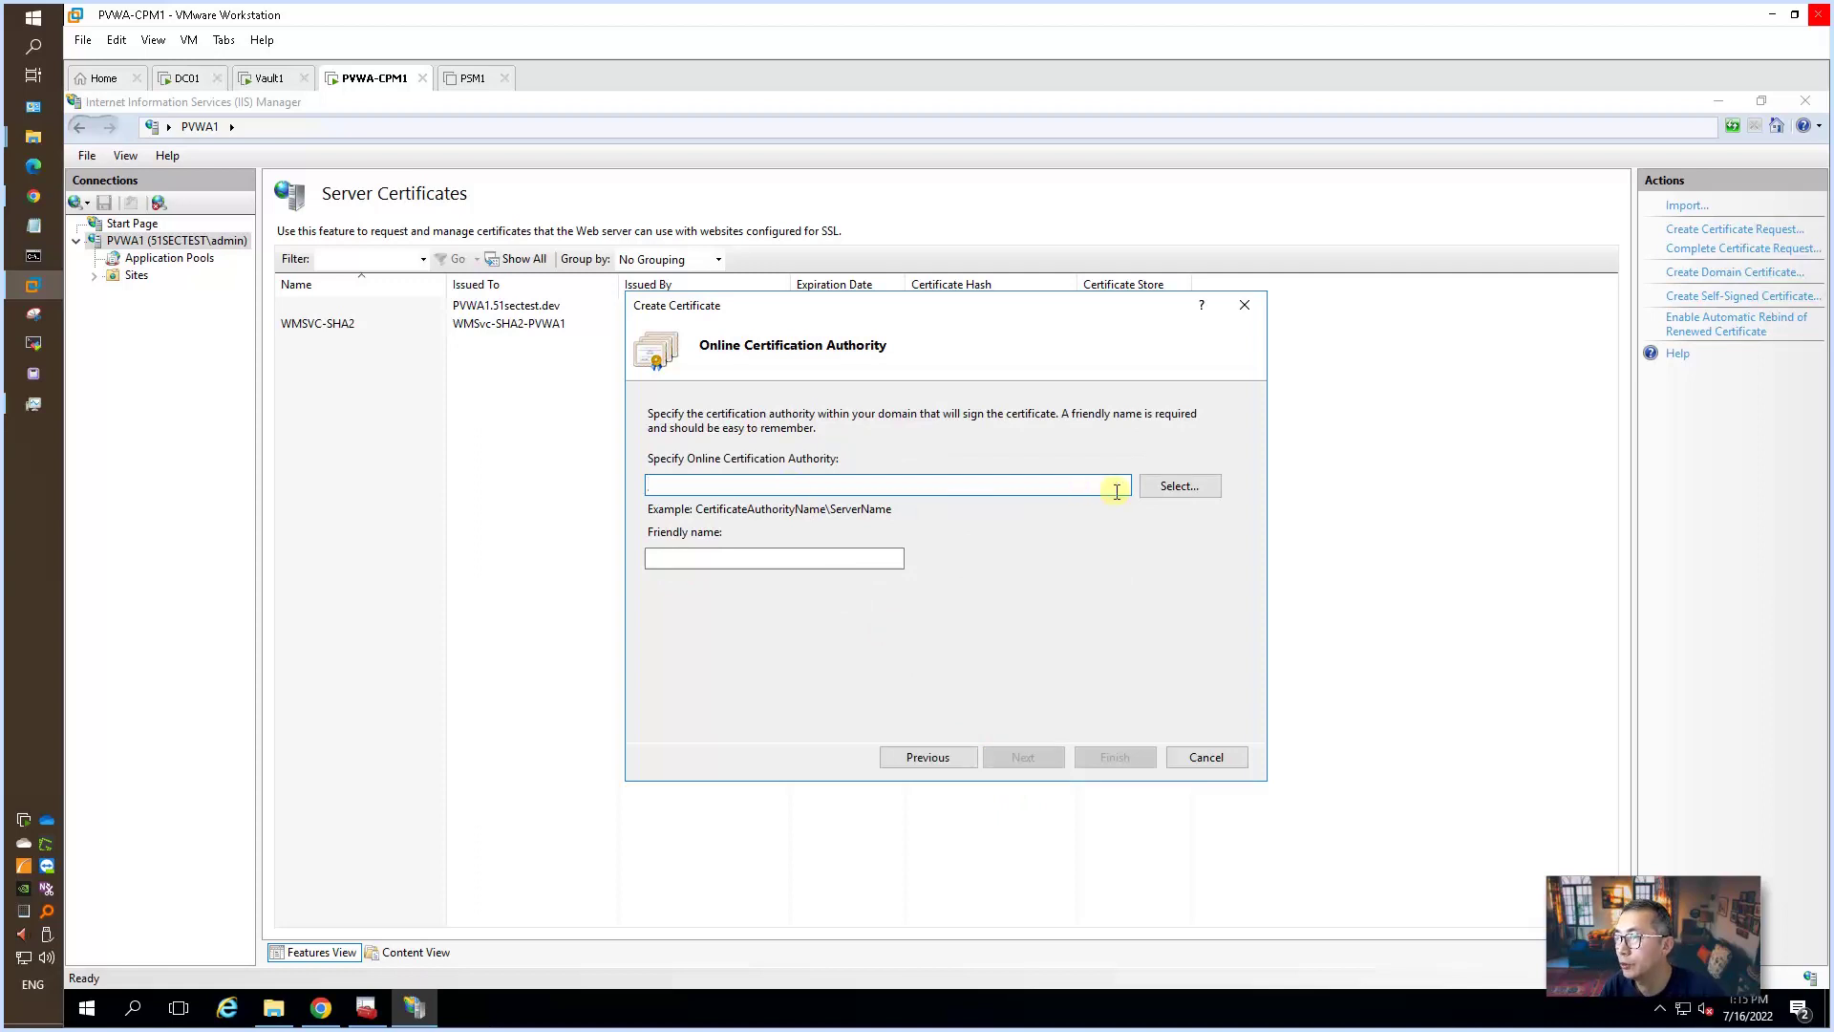
# - Issue the domain certificate from the 51sectest-DC01-CA authority with the friendly name pvwa1, and select it among the server certificates
pyautogui.click(1181, 488)
pyautogui.click(758, 412)
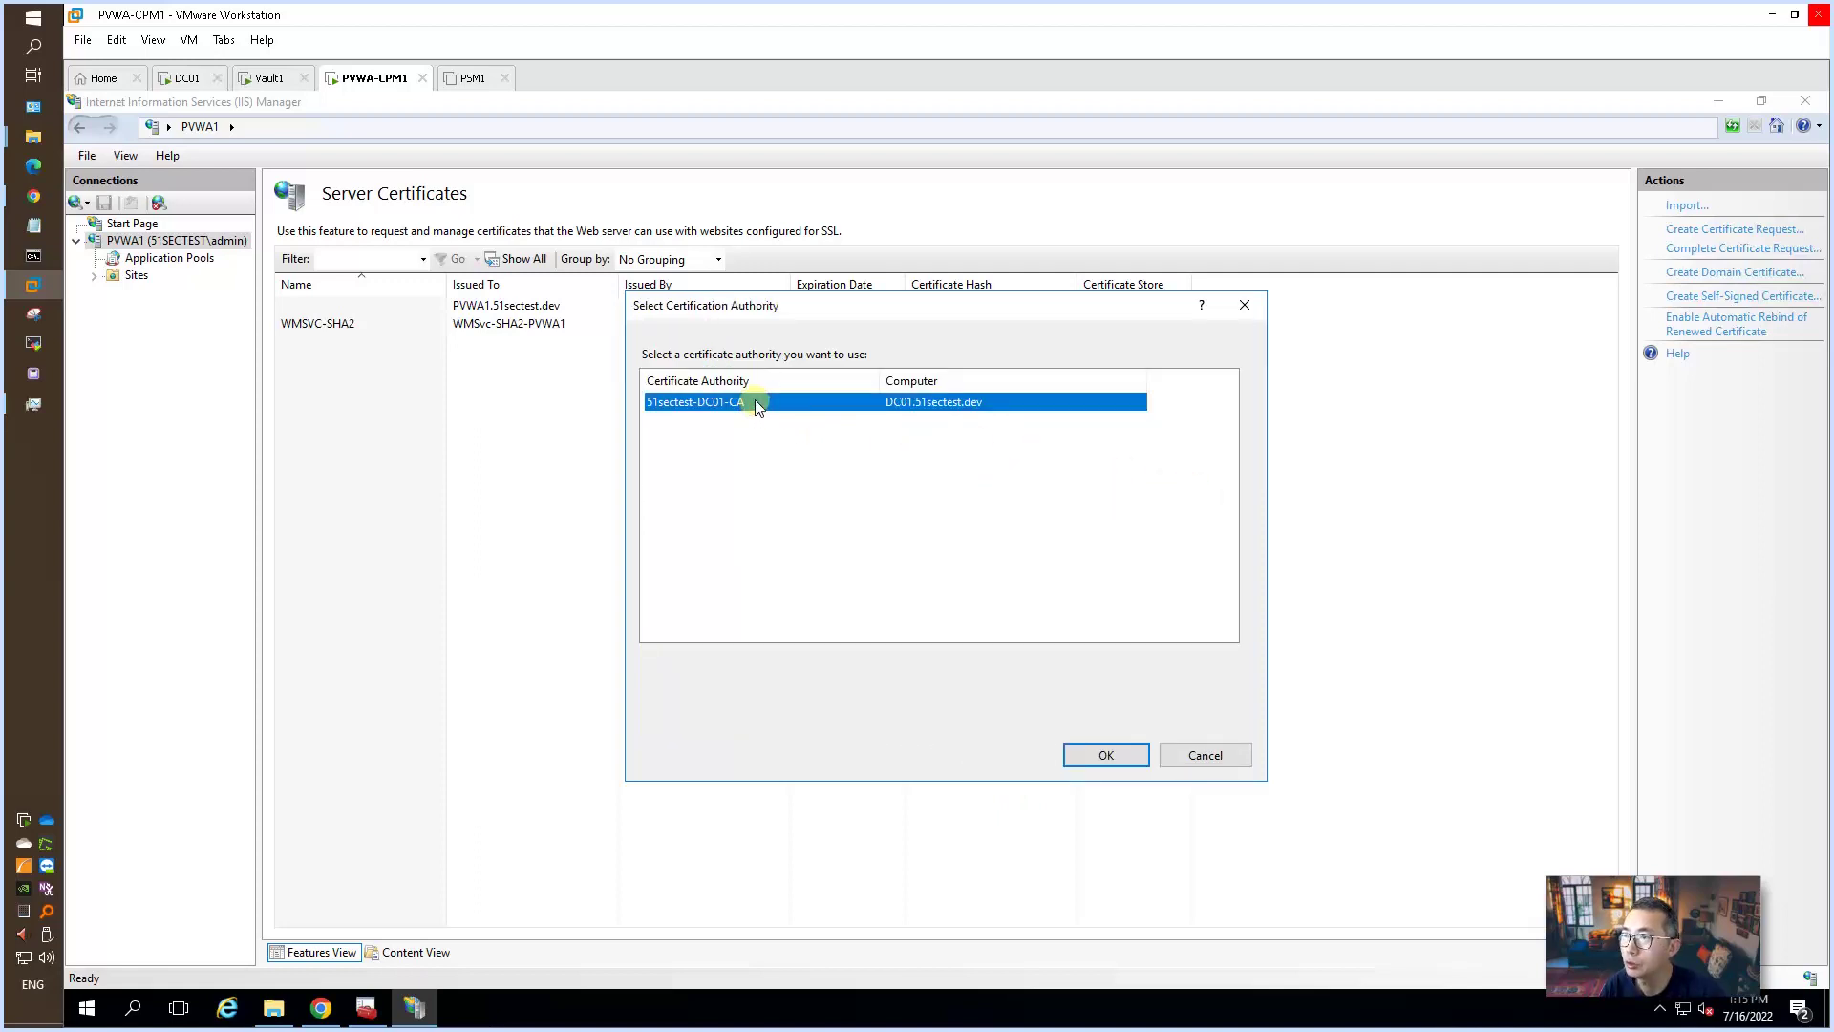
pyautogui.click(1106, 754)
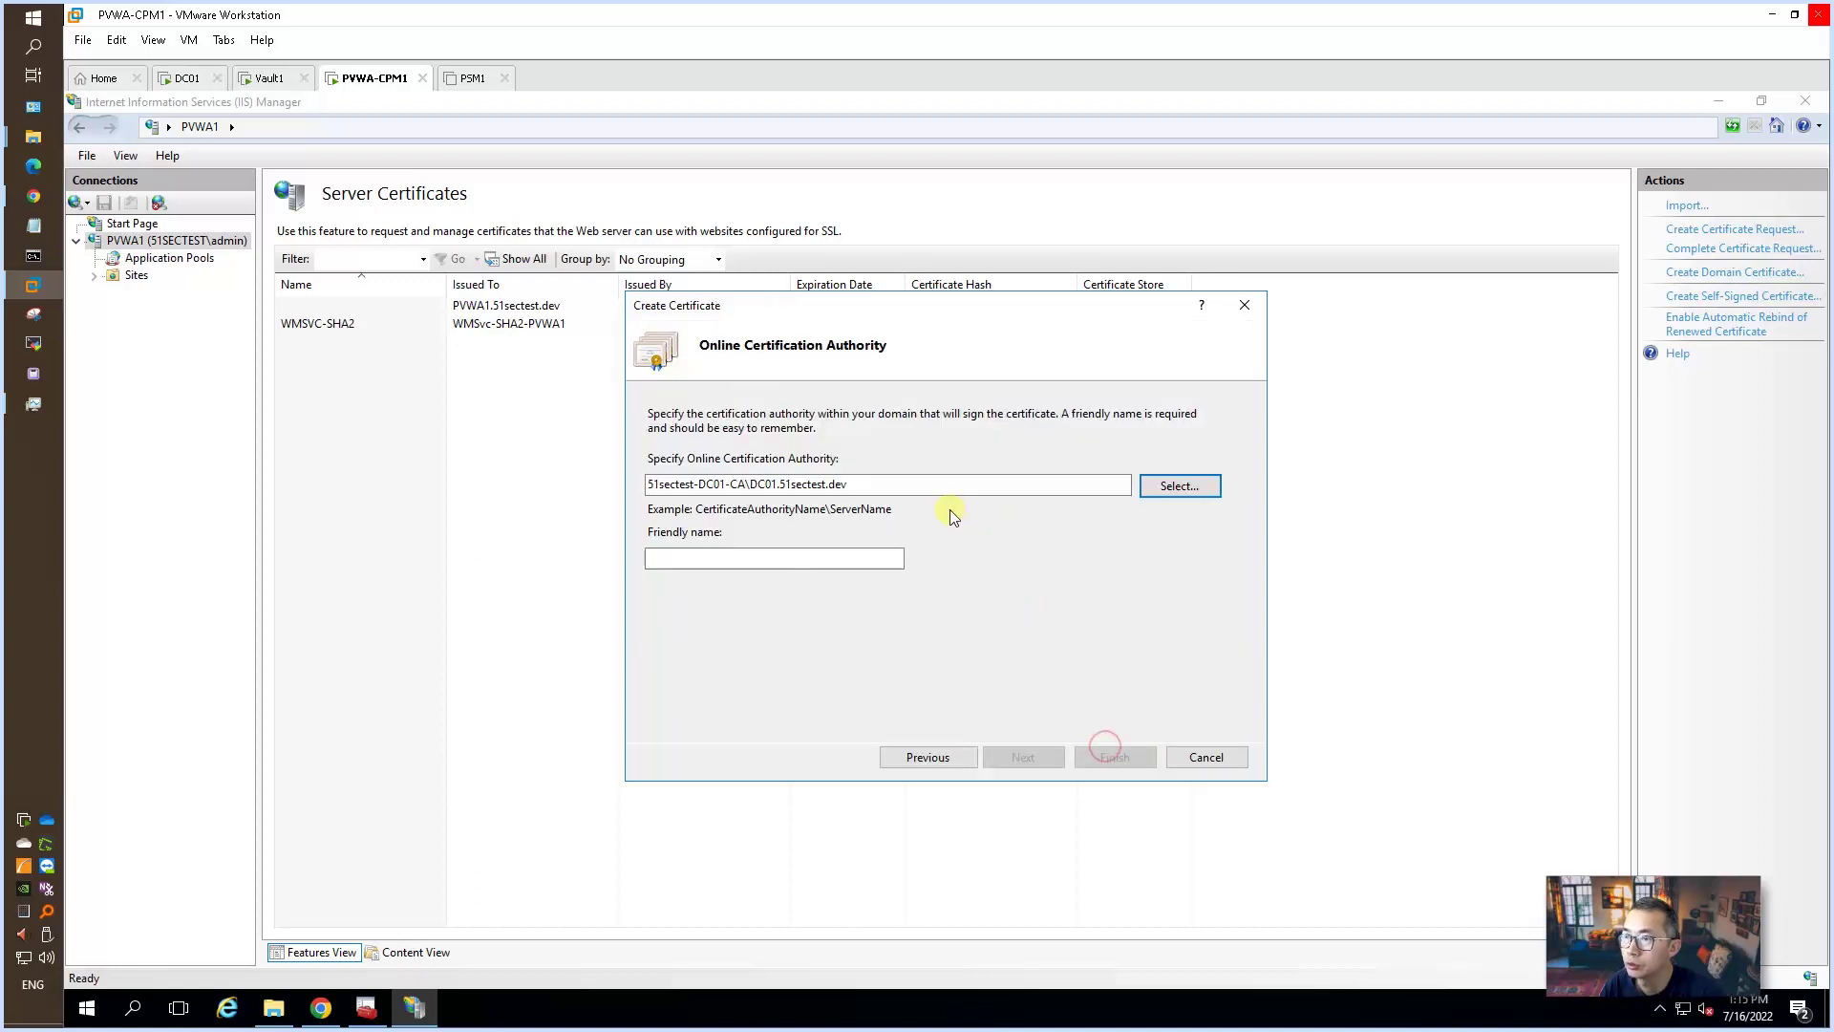
pyautogui.click(817, 557)
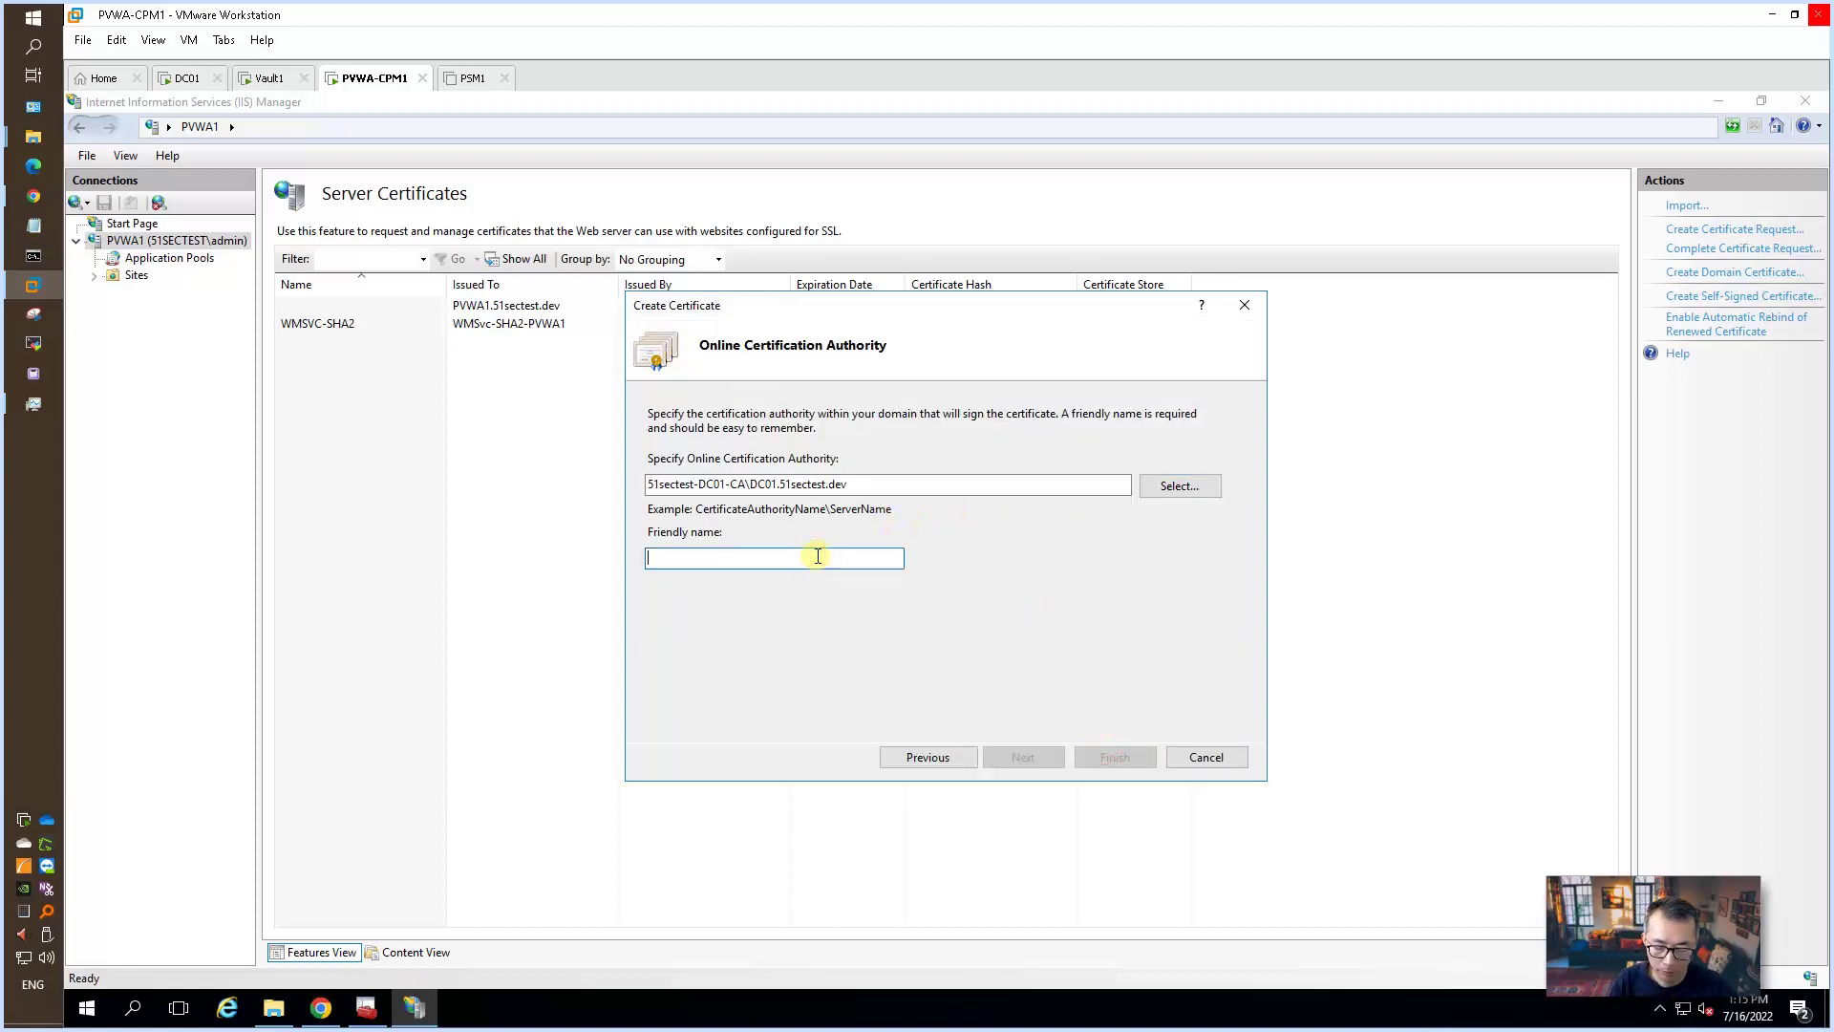
pyautogui.write('pvwa1')
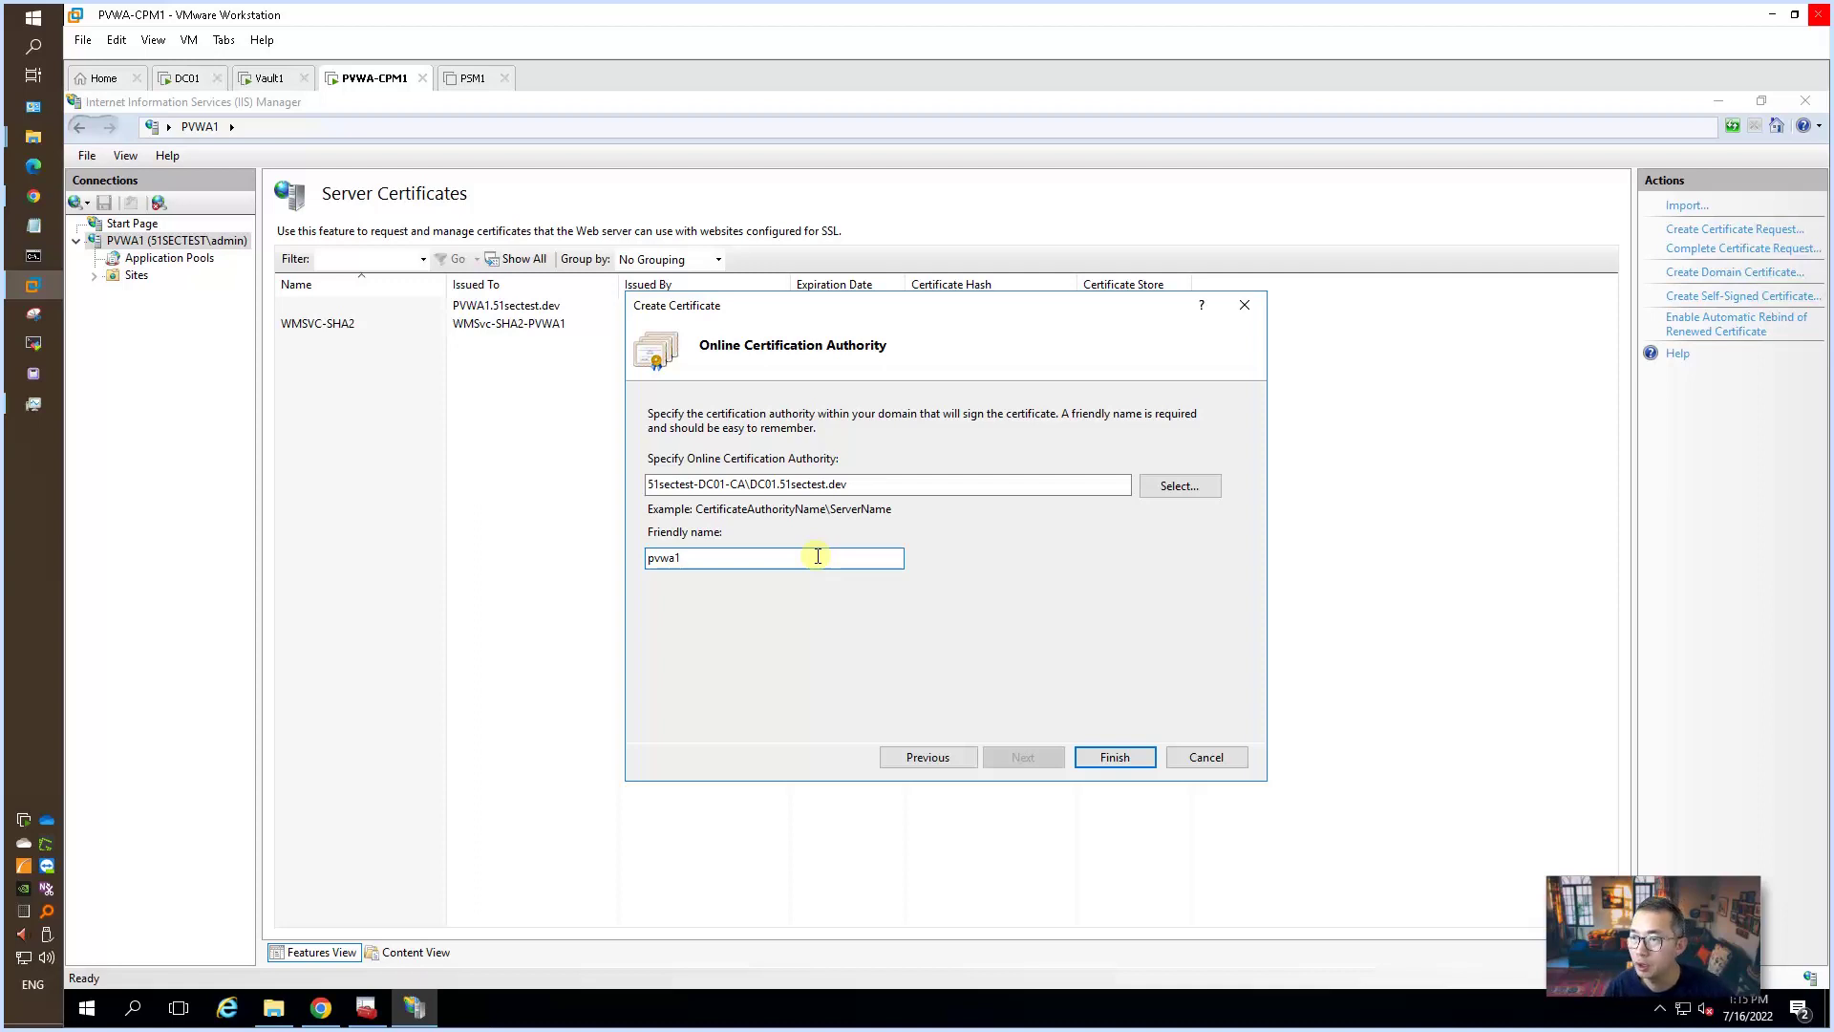
pyautogui.click(1103, 764)
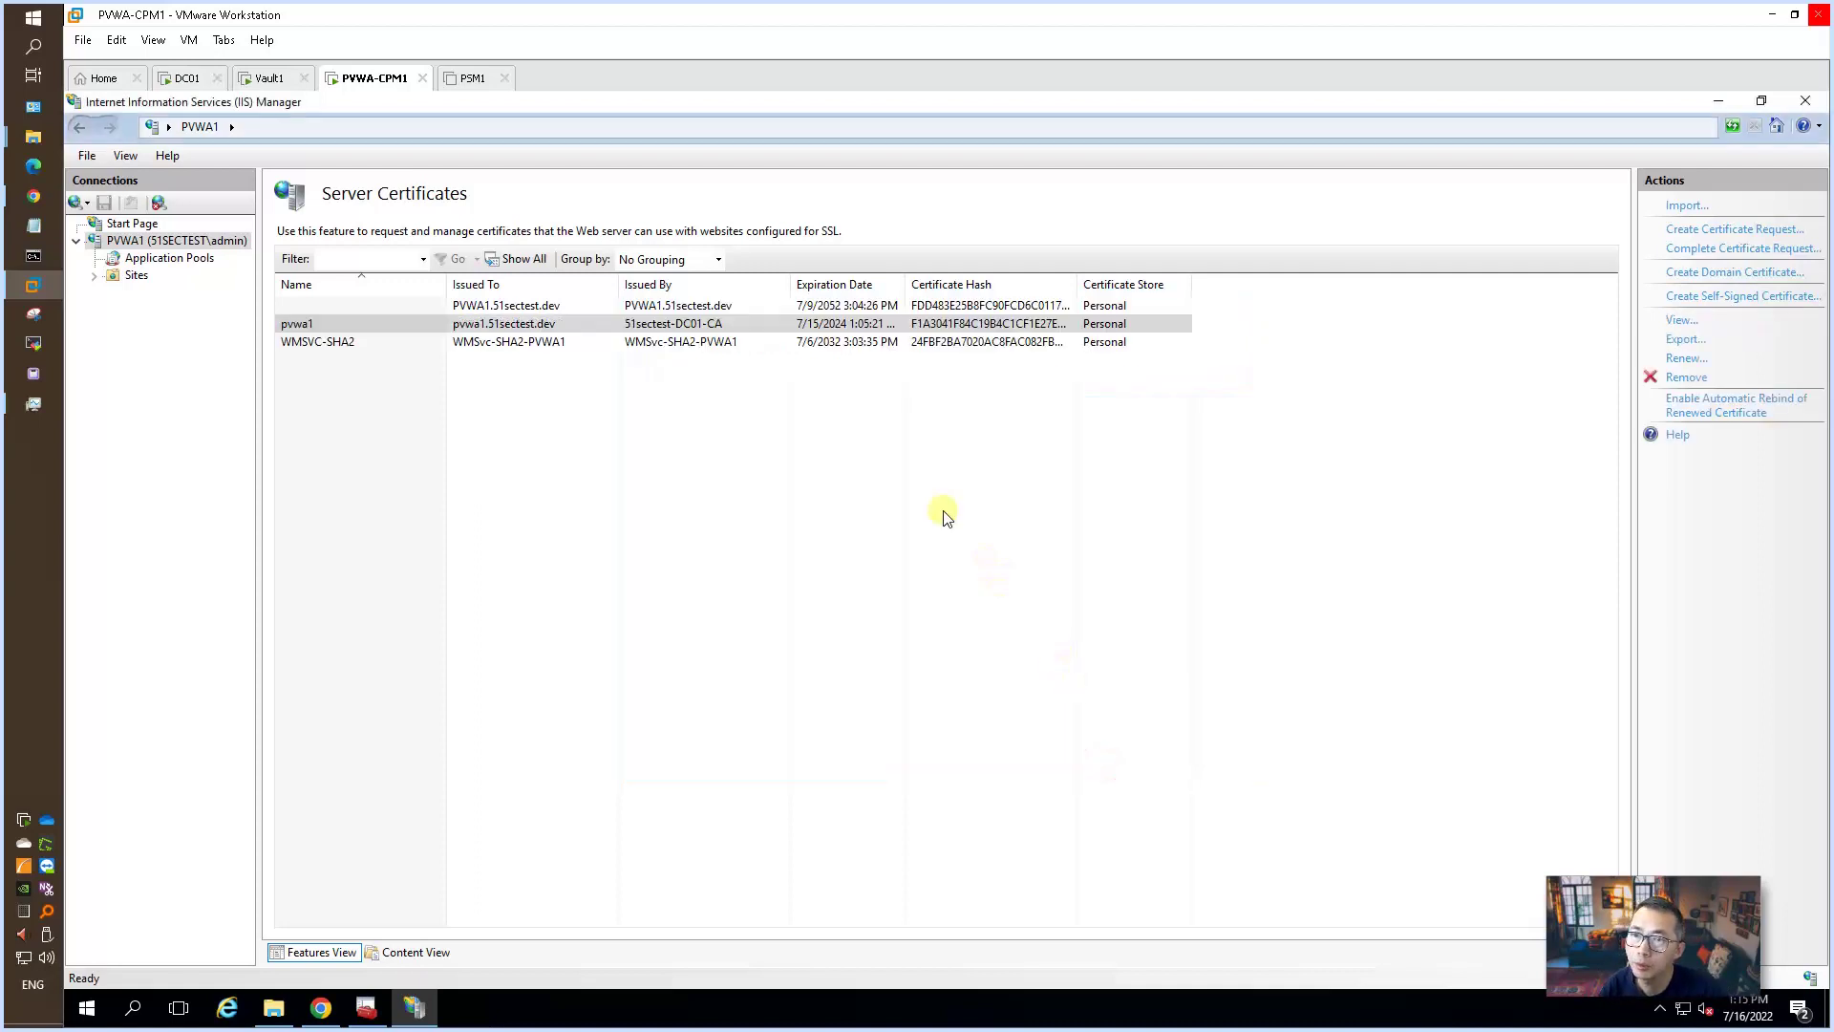
pyautogui.click(337, 322)
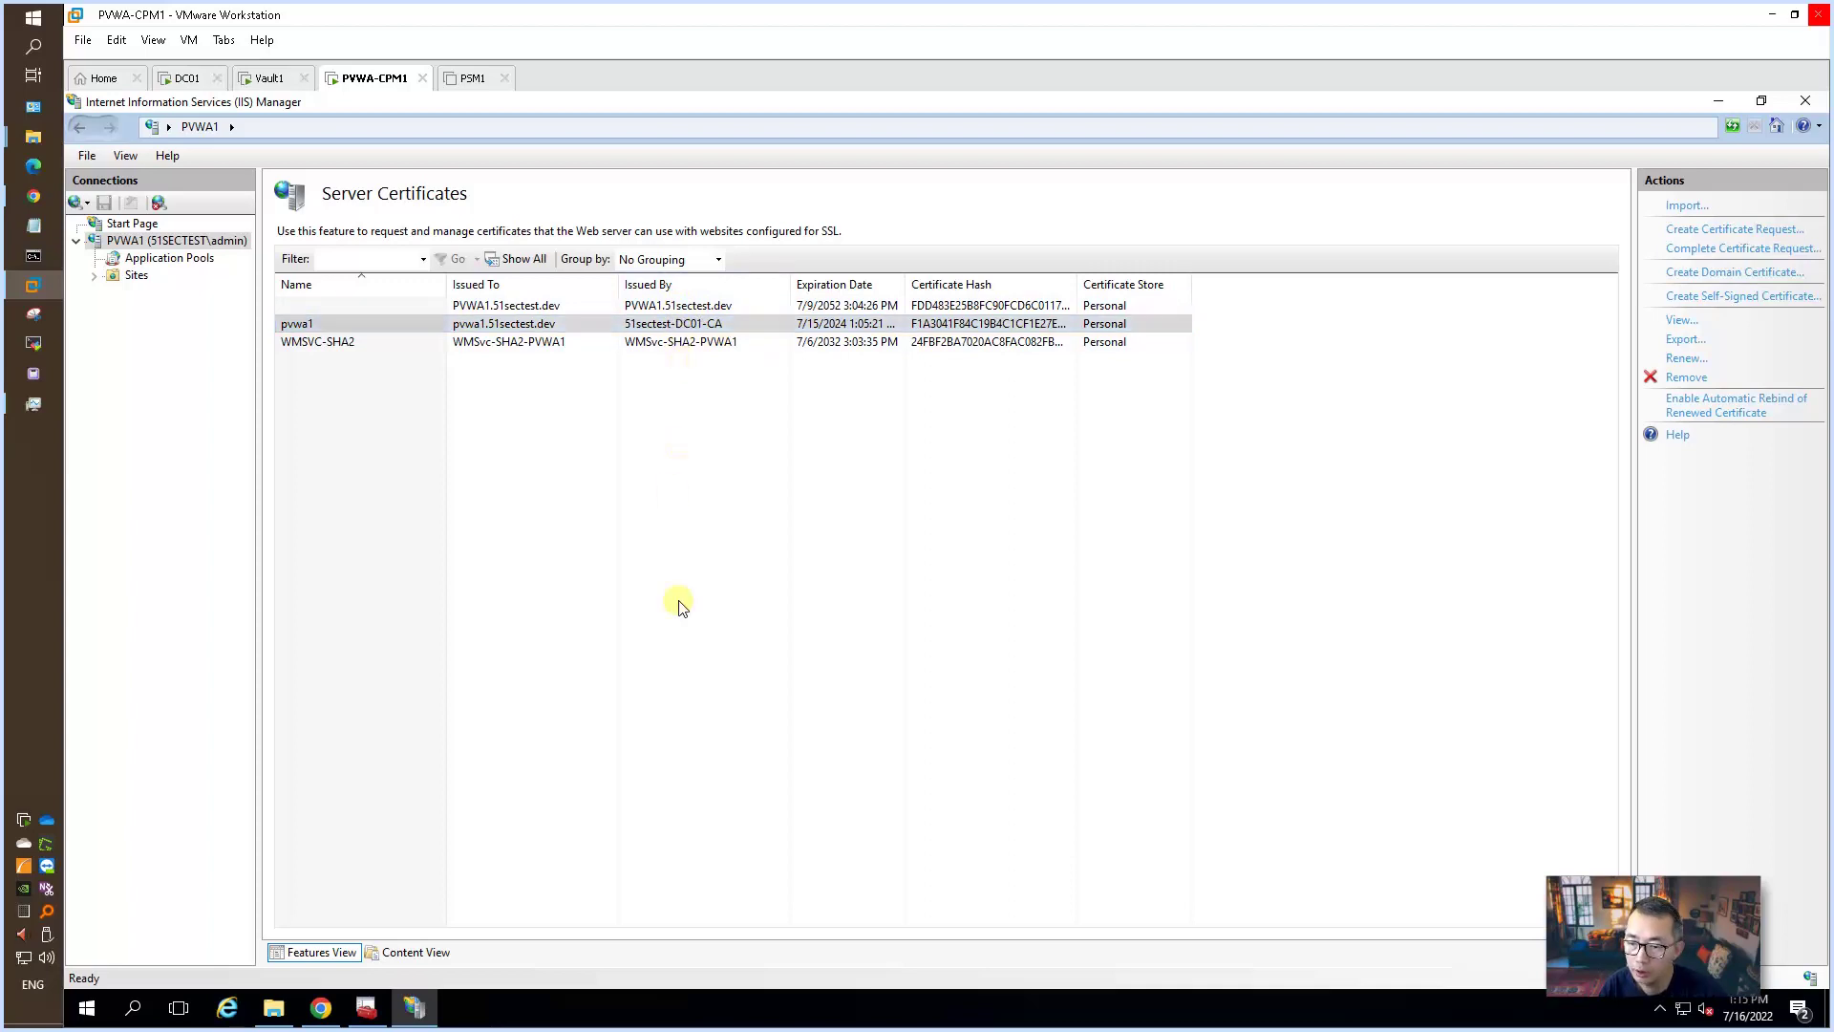
# - Switch to the local computer certificates console, refresh the Personal certificates, and locate the new pvwa1 certificate
pyautogui.click(367, 1008)
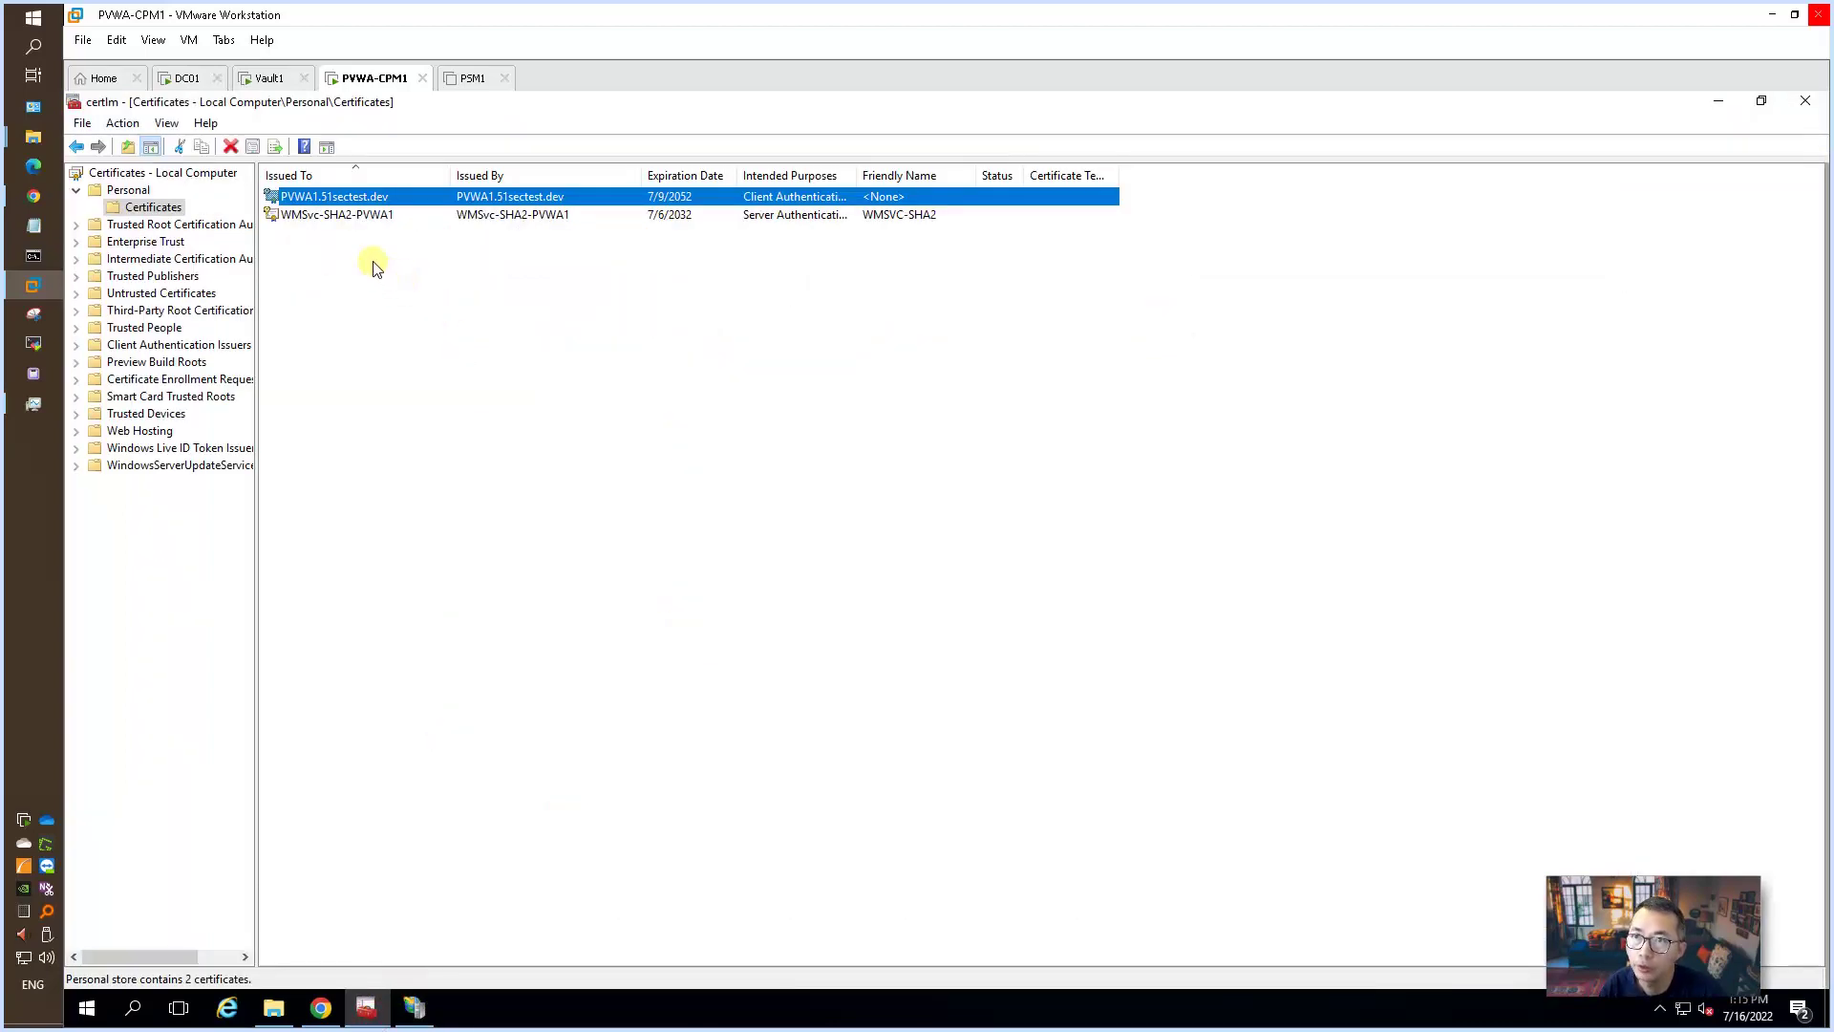
pyautogui.rightClick(371, 251)
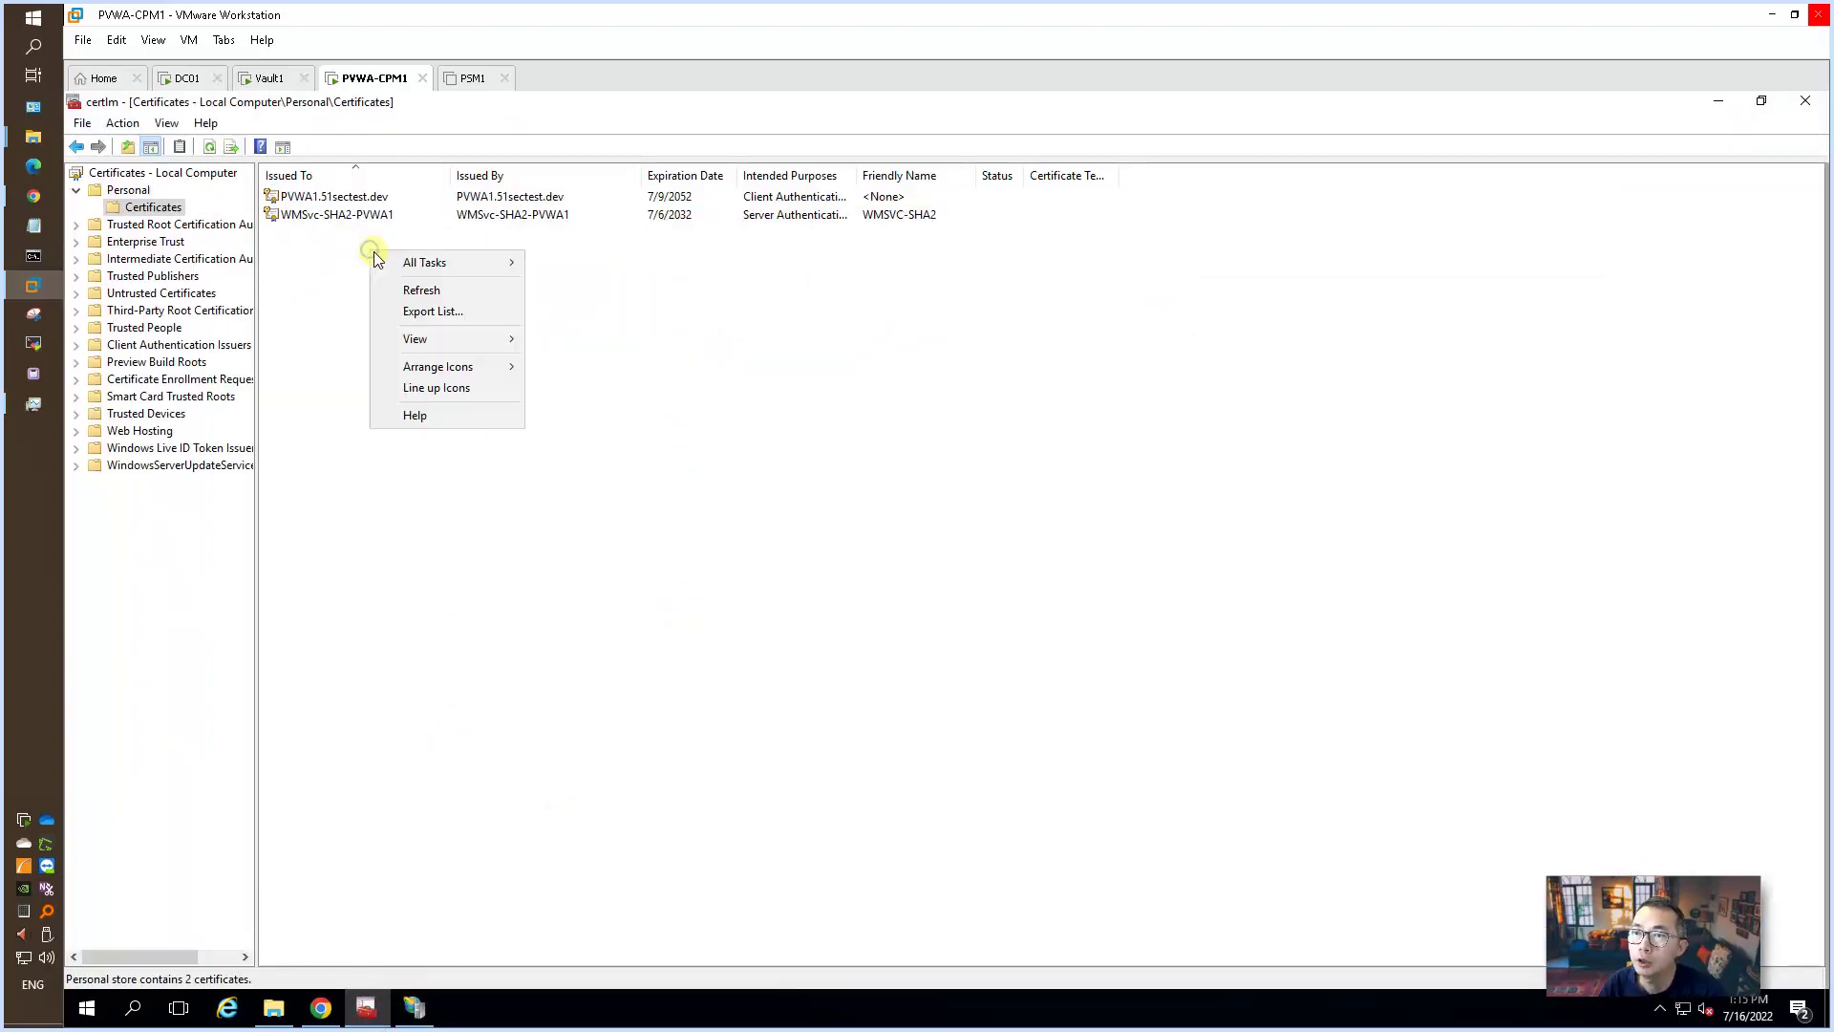
pyautogui.click(433, 290)
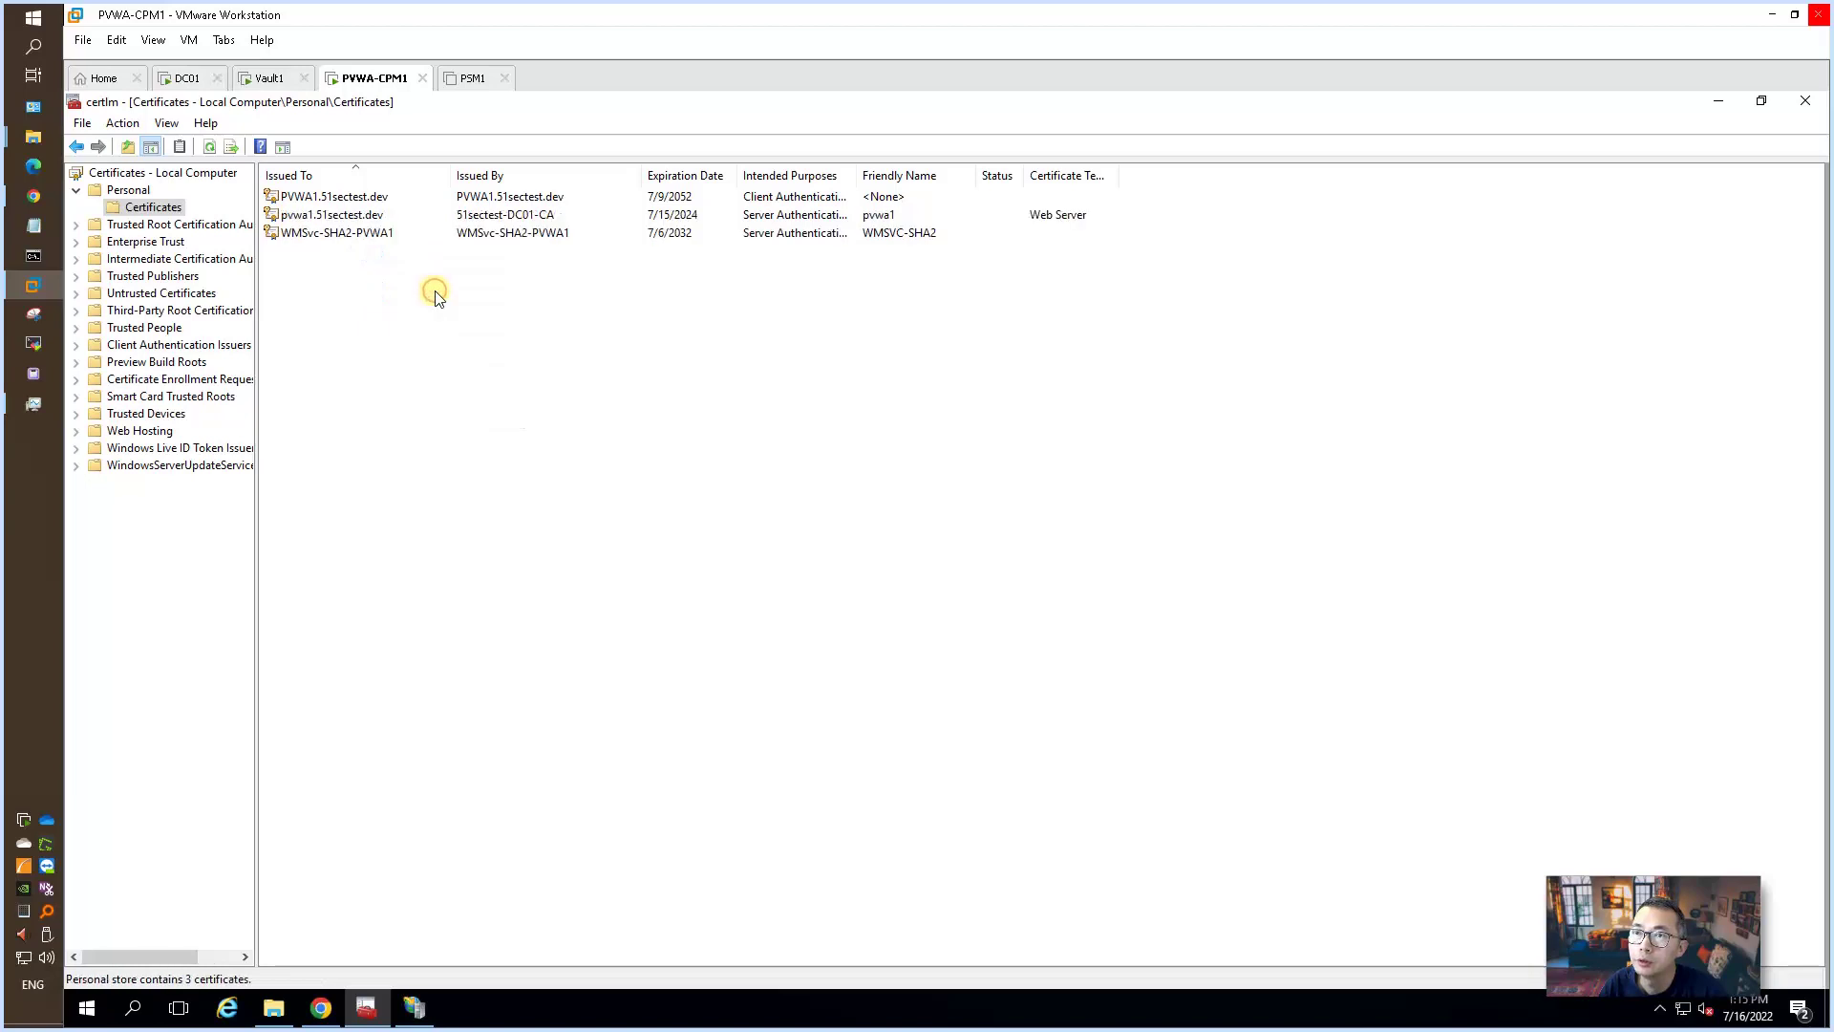
pyautogui.click(339, 218)
# - Back in IIS Manager, set the SSL certificate of the Default Web Site's https binding on port 443 to pvwa1
pyautogui.click(412, 1008)
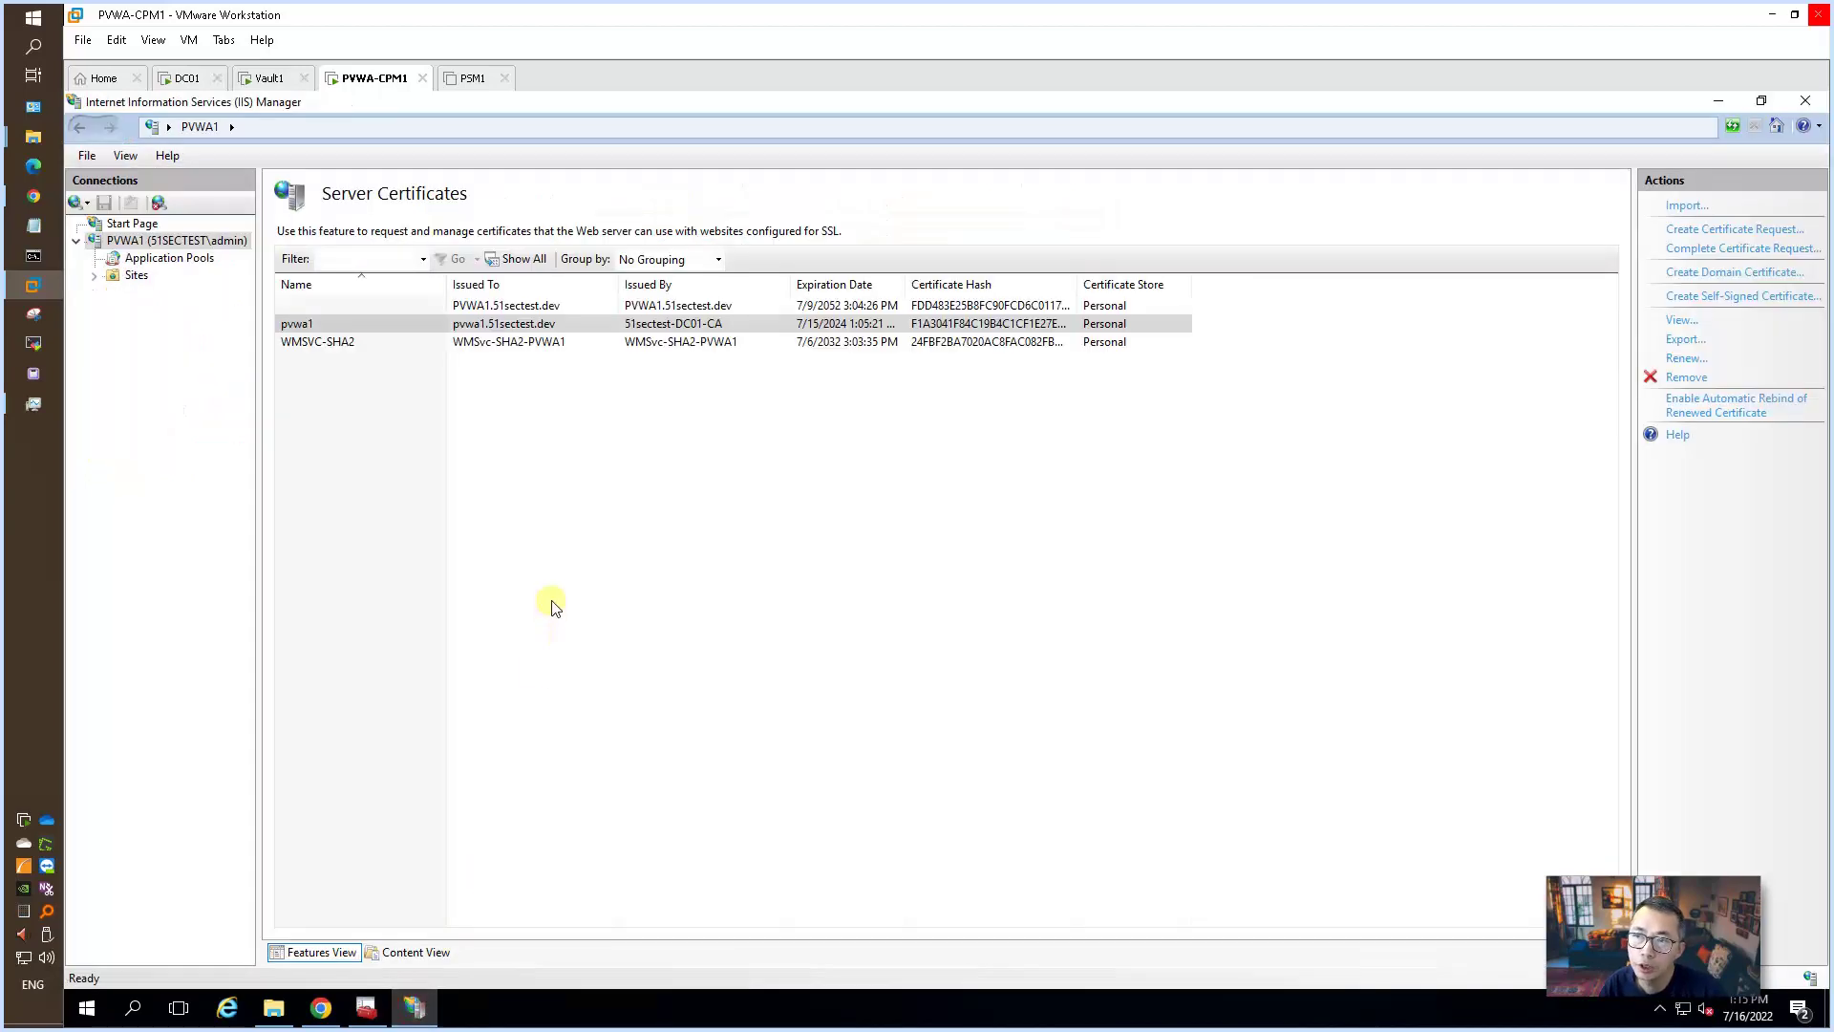
pyautogui.click(143, 276)
pyautogui.click(95, 275)
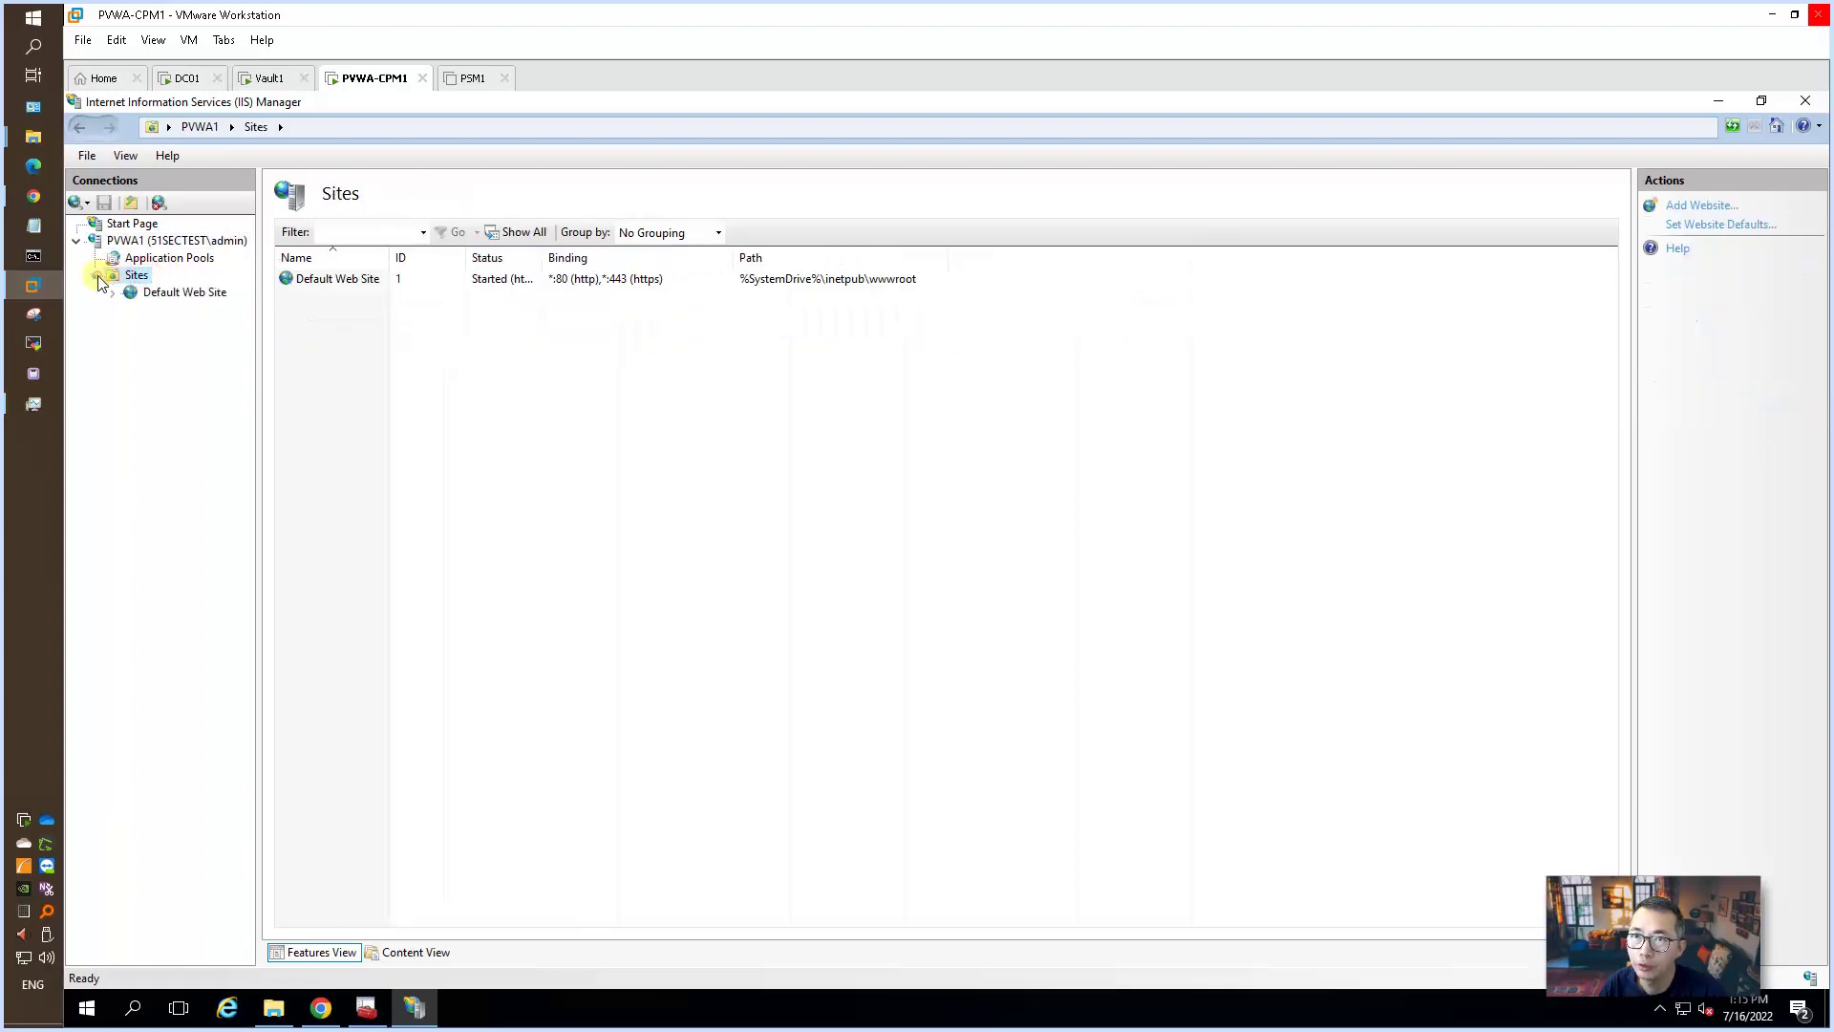
pyautogui.click(194, 295)
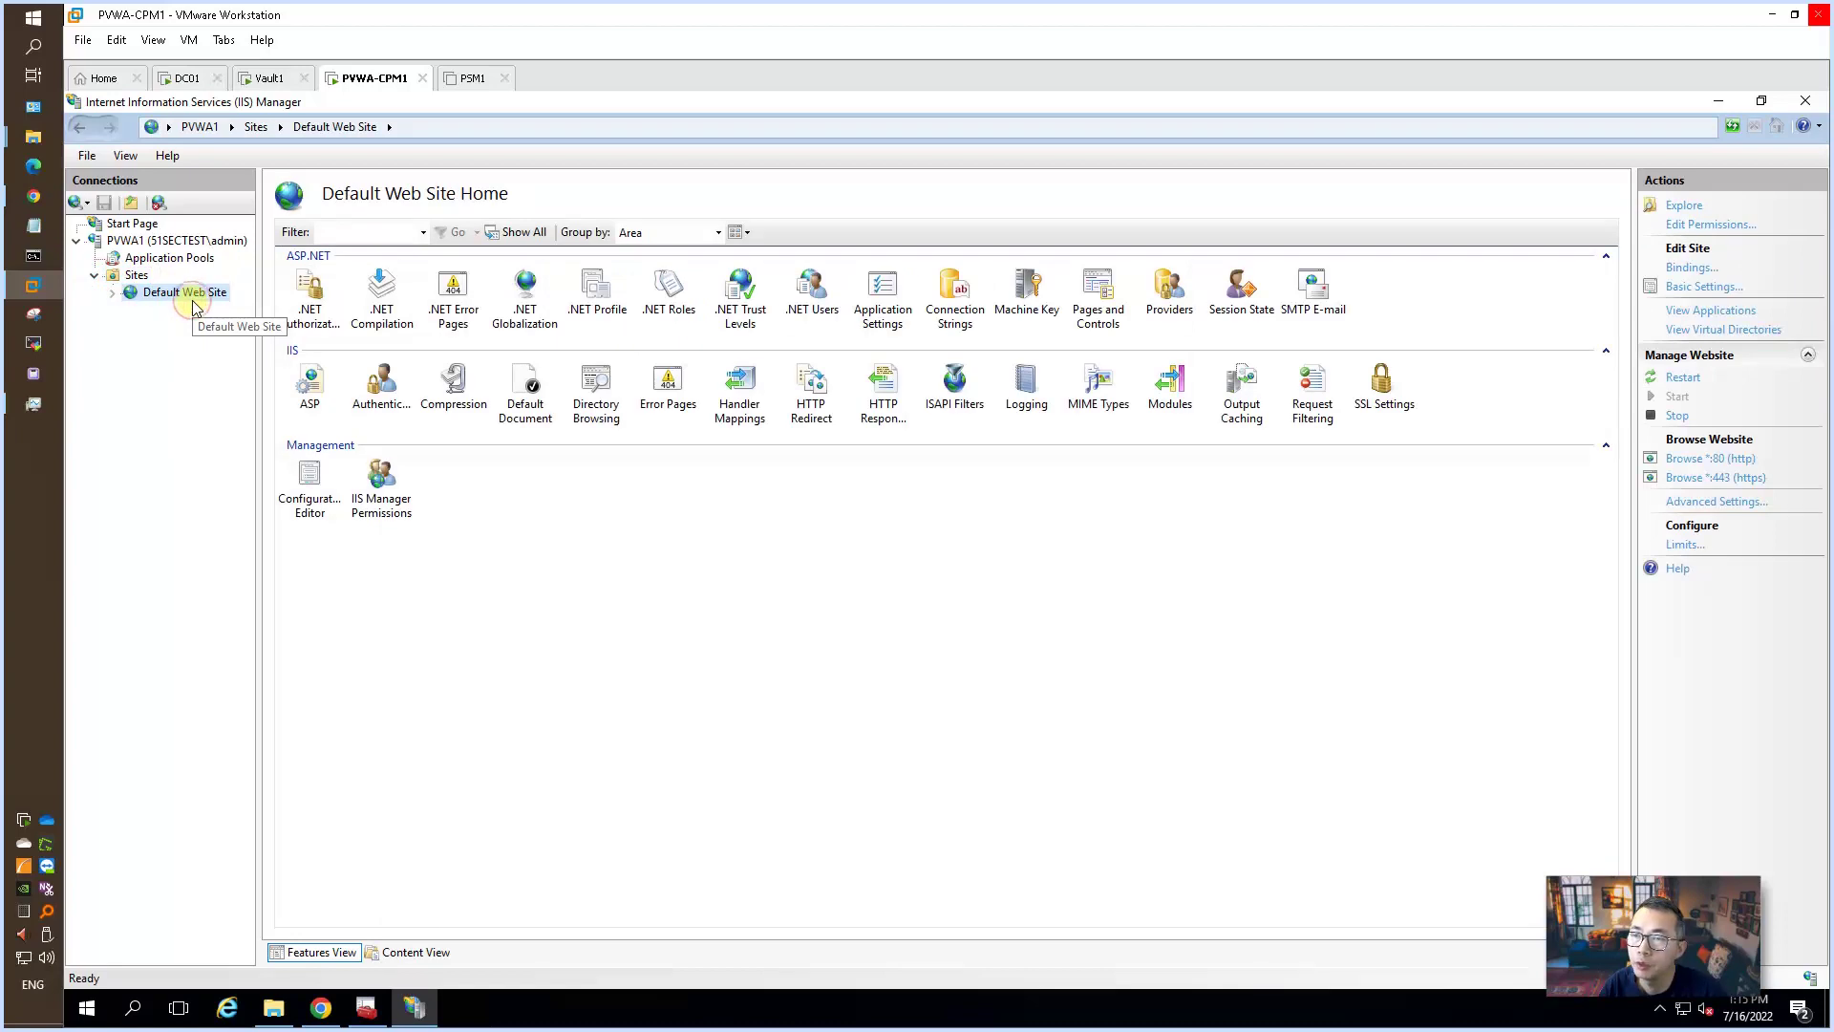
pyautogui.click(1690, 267)
pyautogui.click(680, 452)
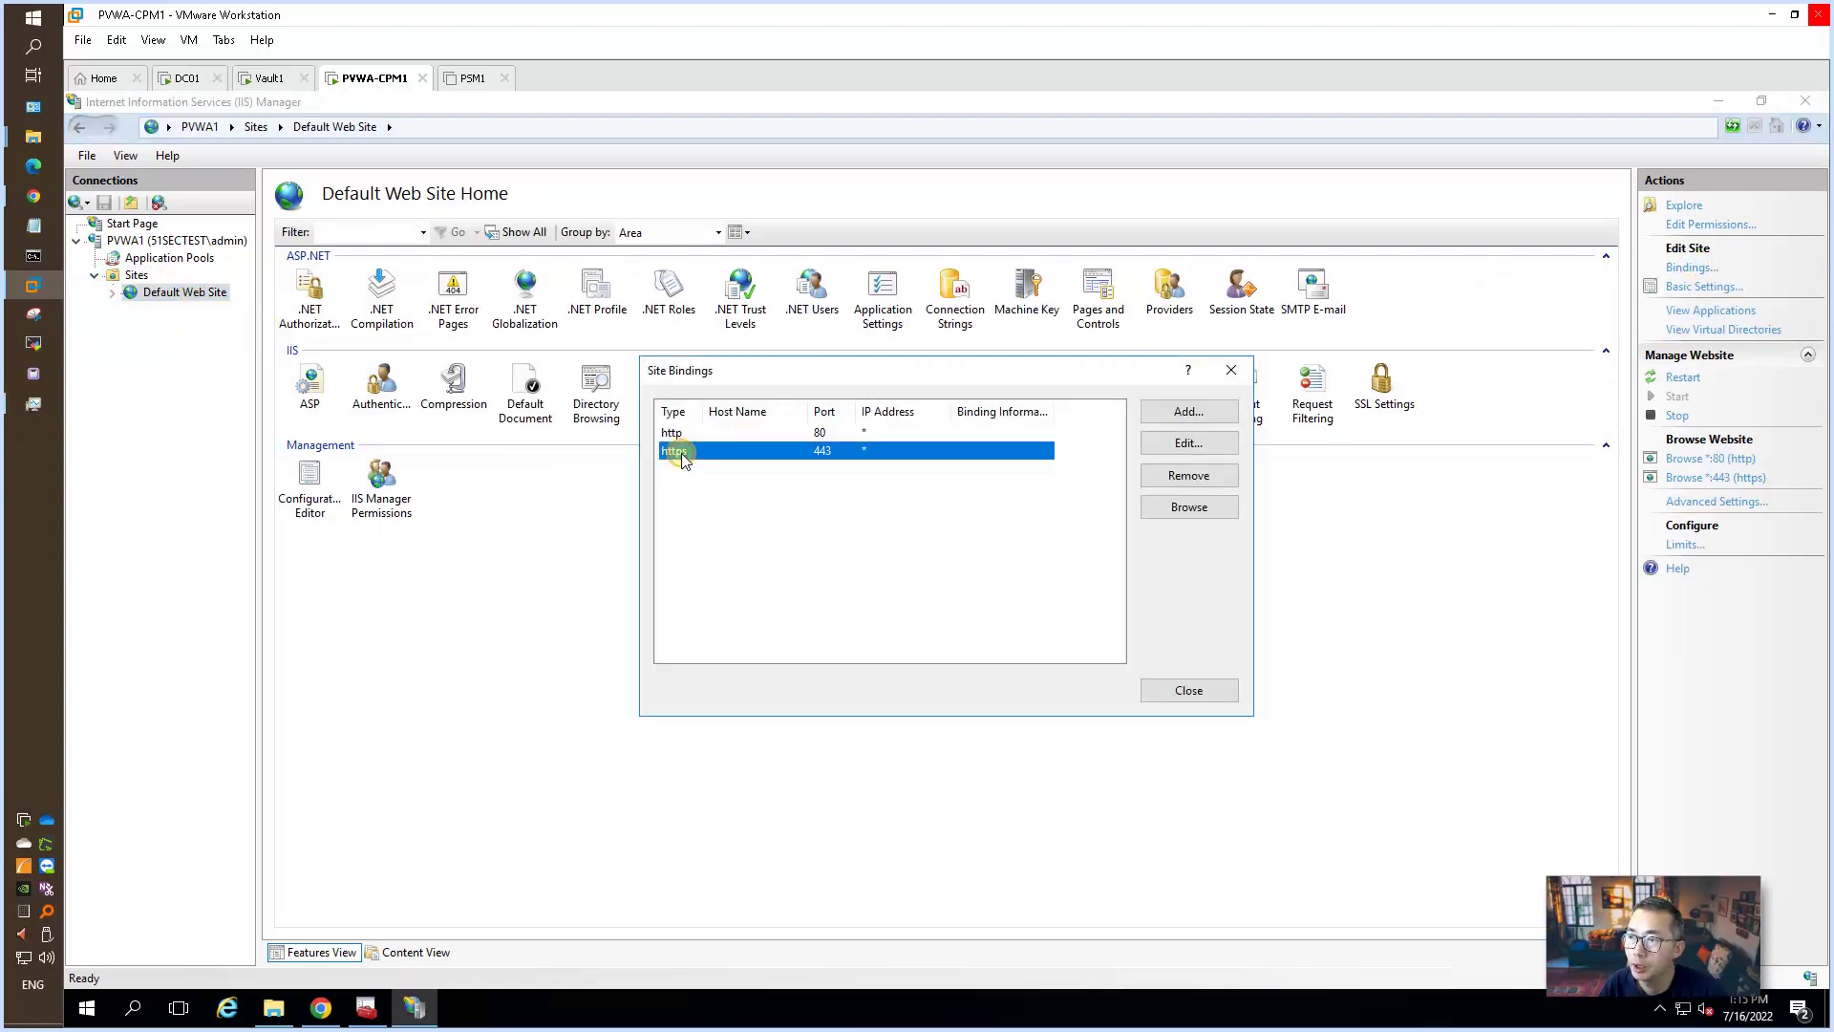
pyautogui.click(1188, 442)
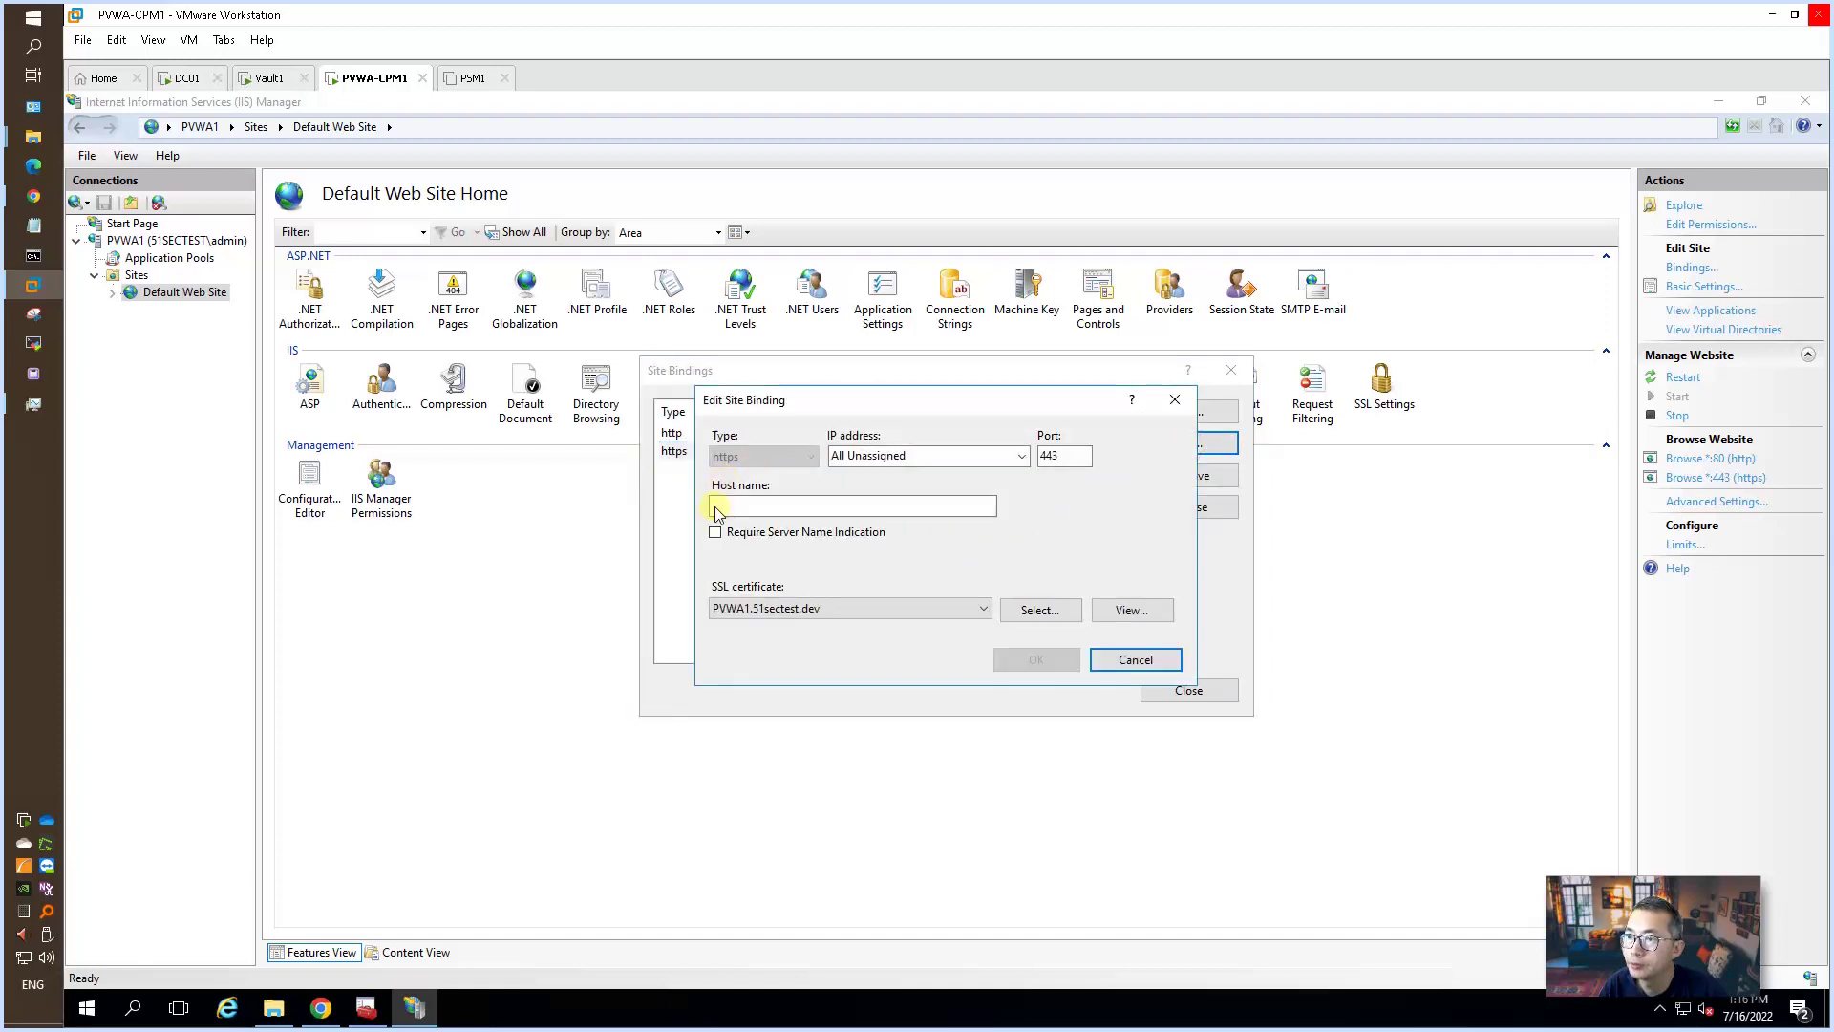
pyautogui.click(807, 612)
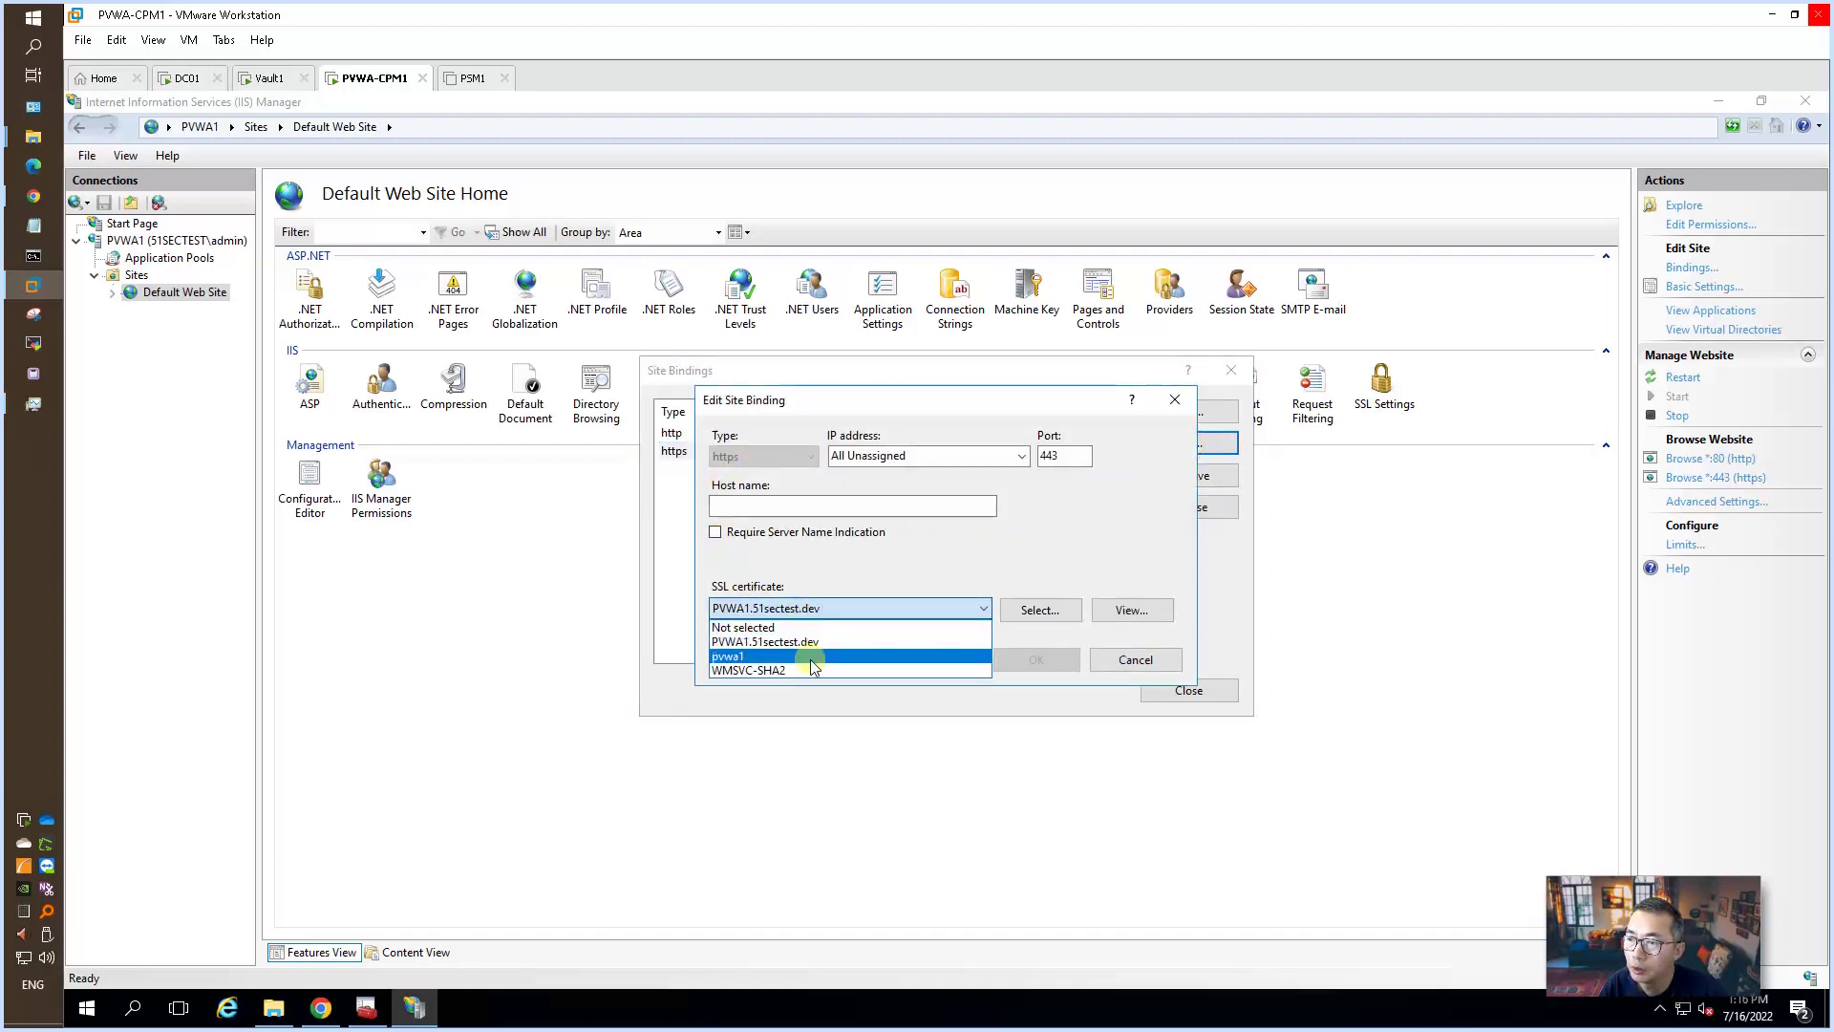
pyautogui.click(812, 657)
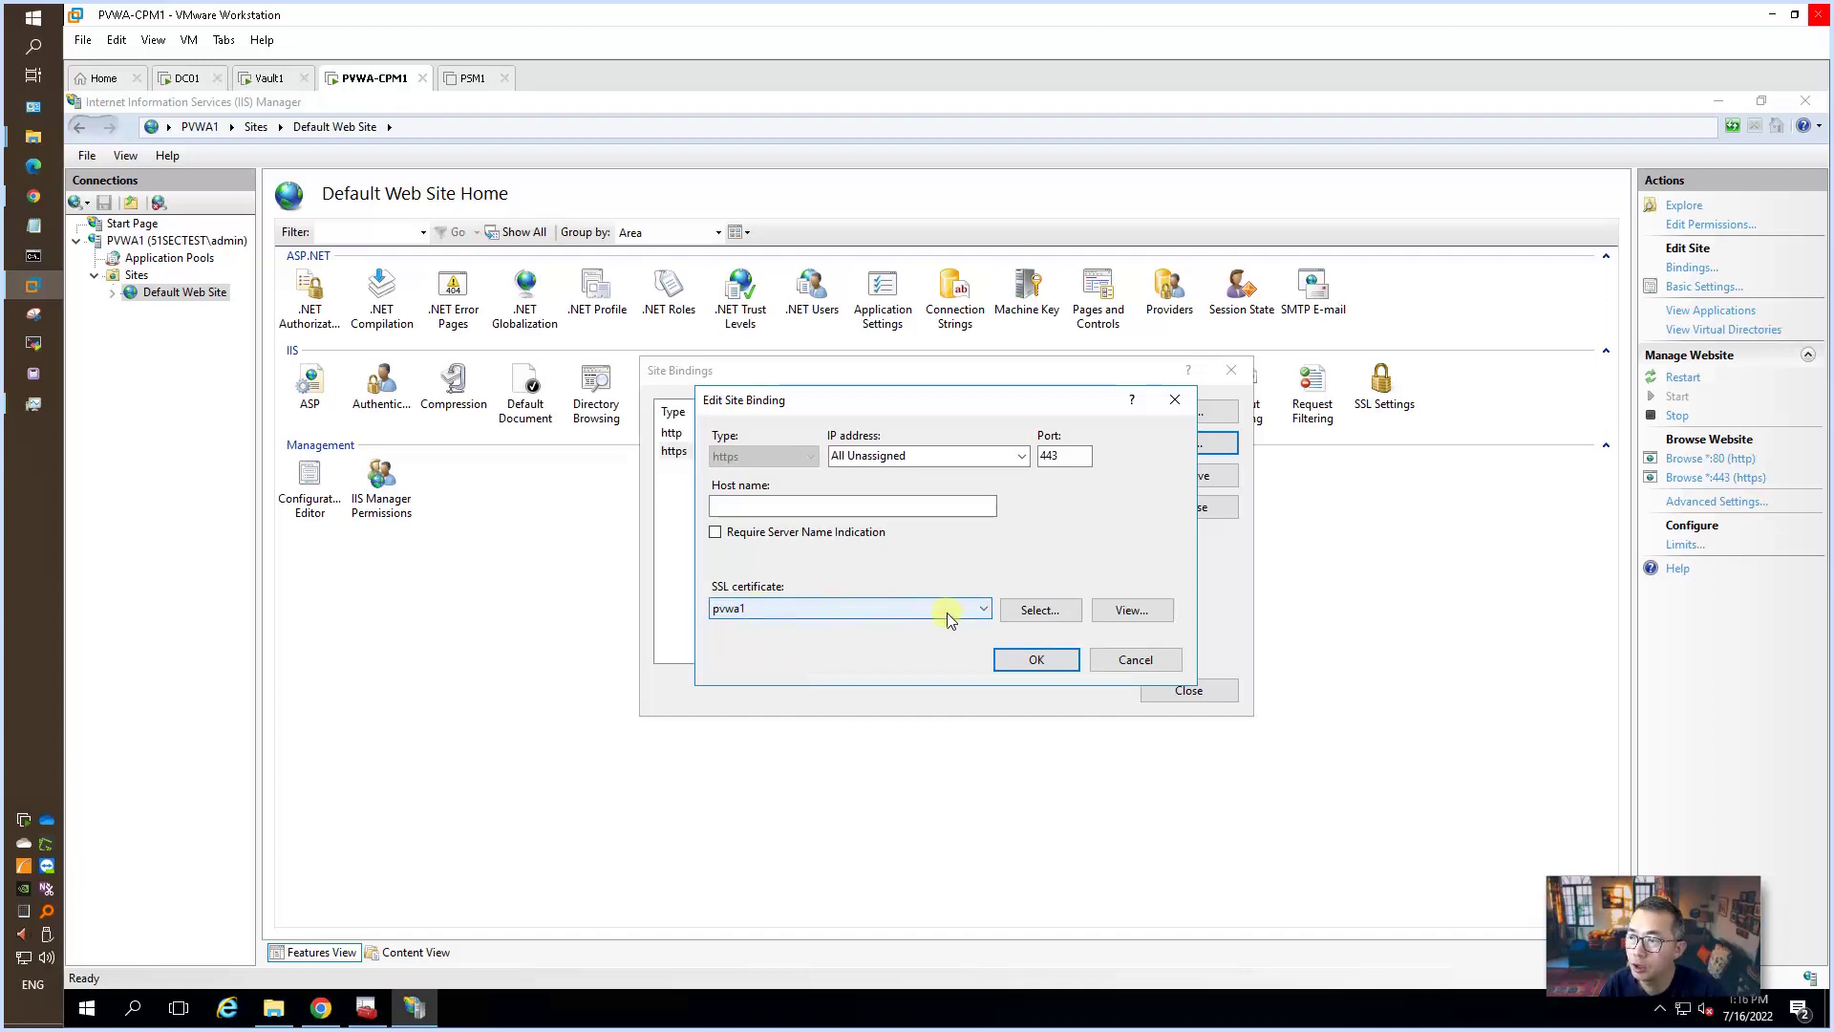
pyautogui.click(1024, 661)
# - Reopen the https binding to check its assigned SSL certificate, and close the site bindings without further changes
pyautogui.click(1188, 443)
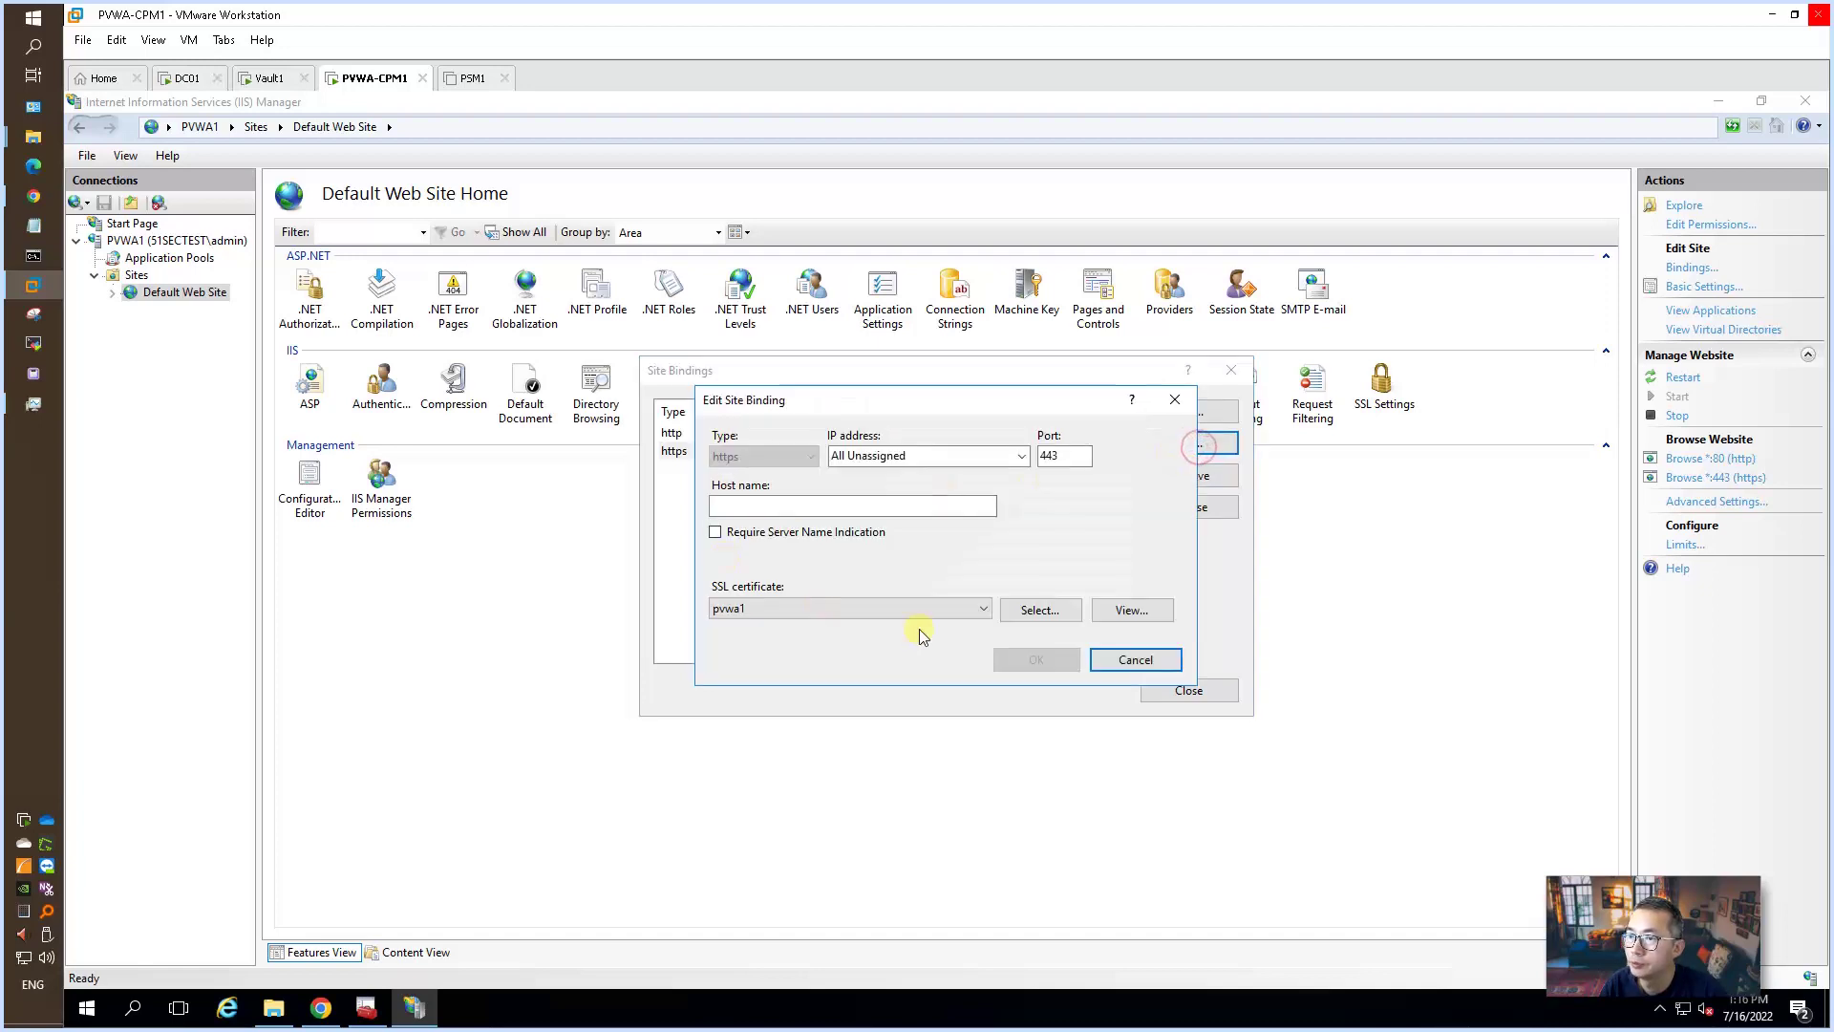
pyautogui.click(1134, 659)
pyautogui.click(1188, 692)
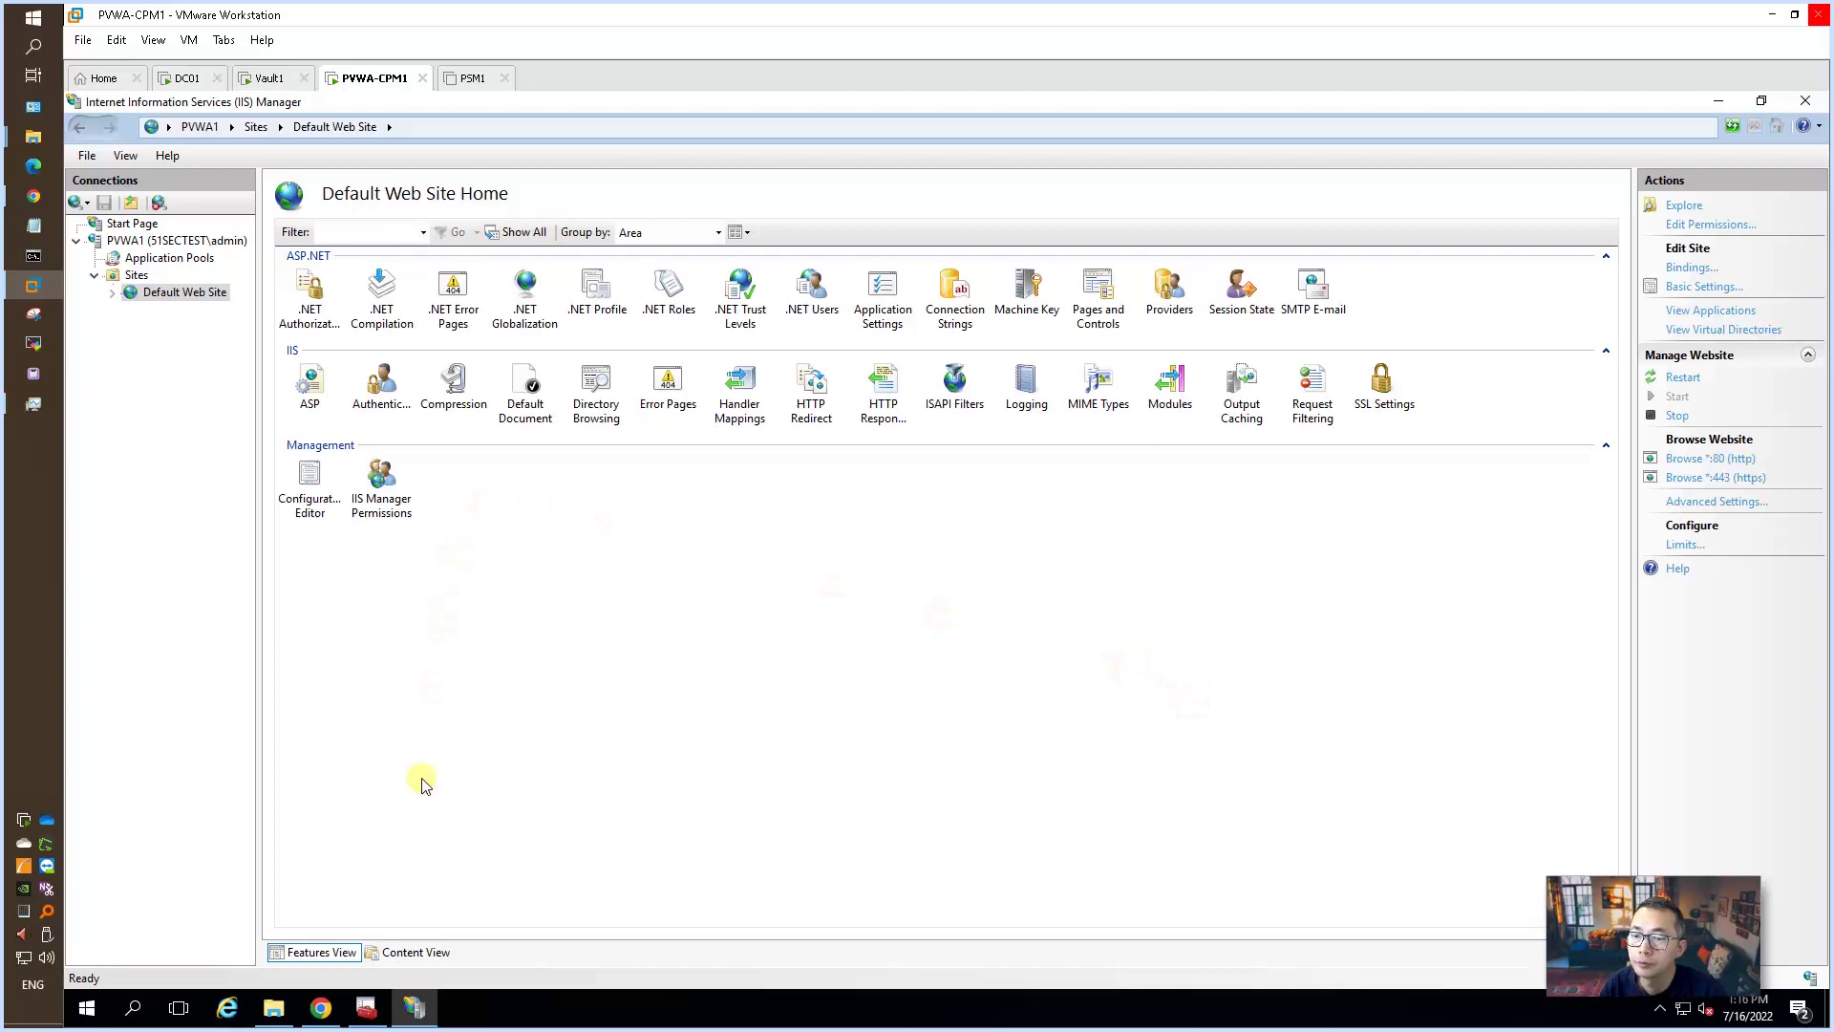
# - Restart the Default Web Site
pyautogui.rightClick(144, 292)
pyautogui.click(279, 435)
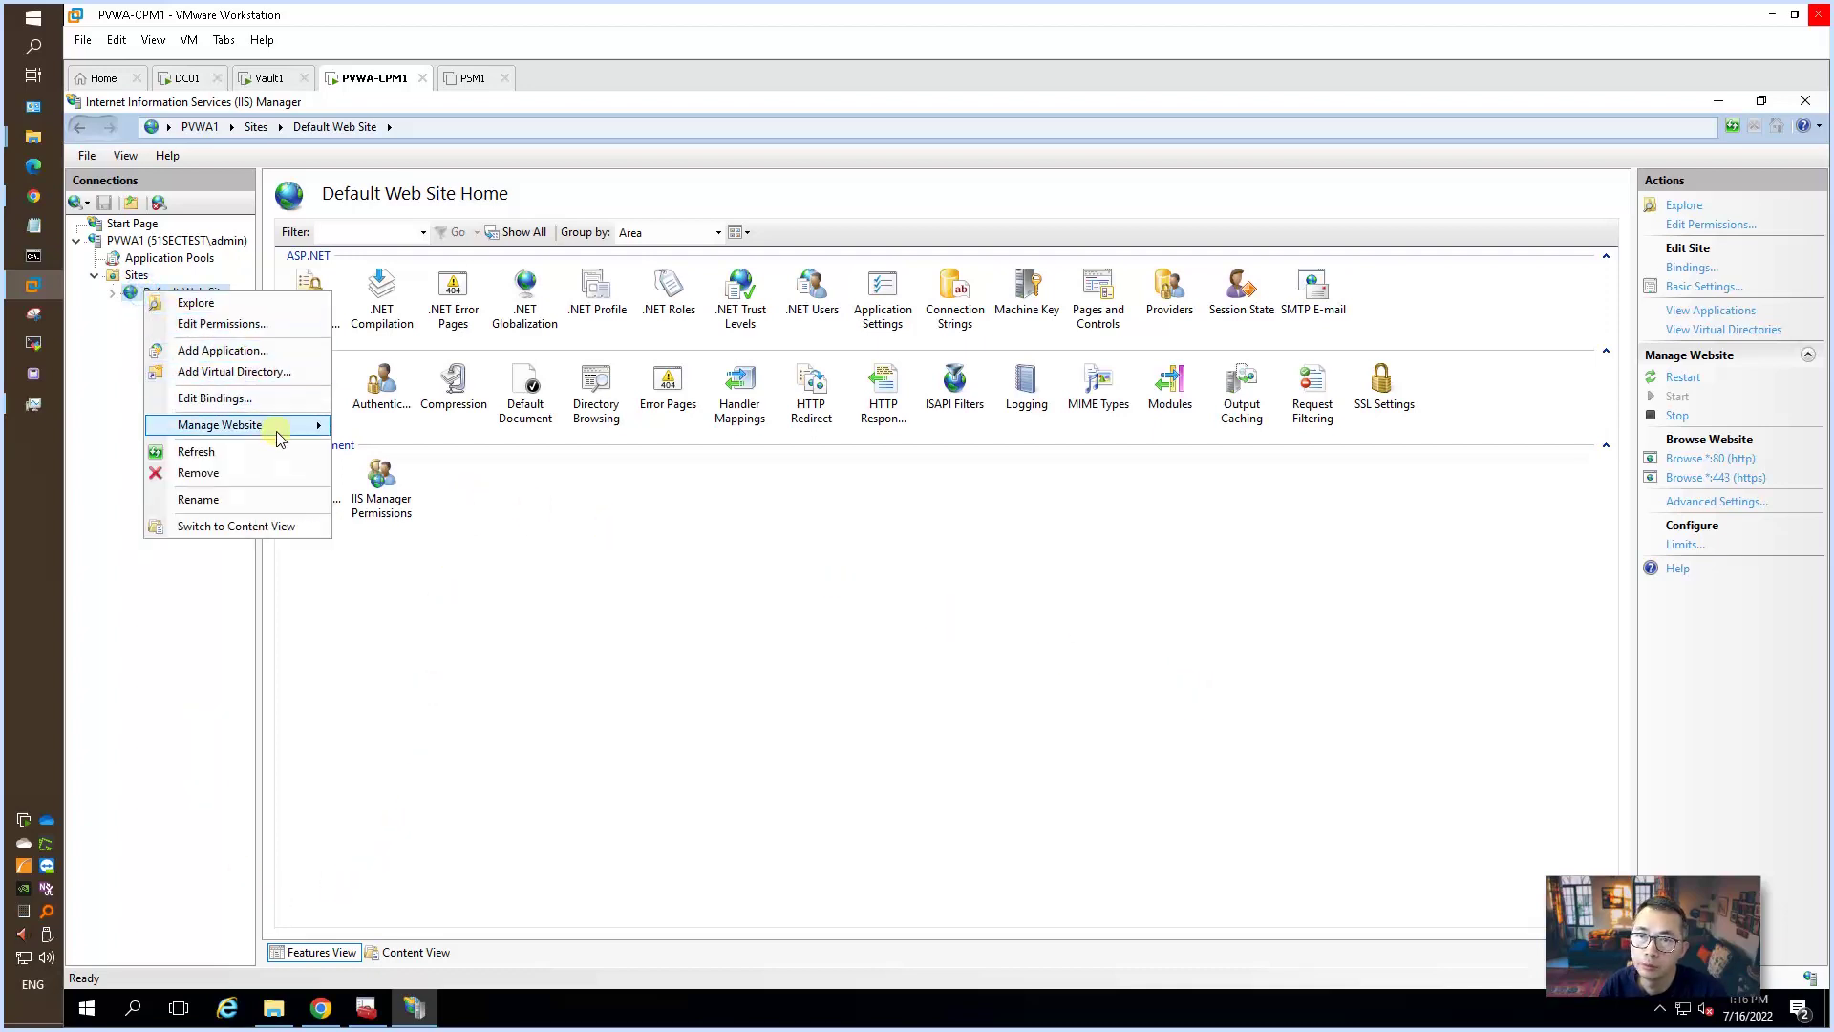
pyautogui.click(421, 432)
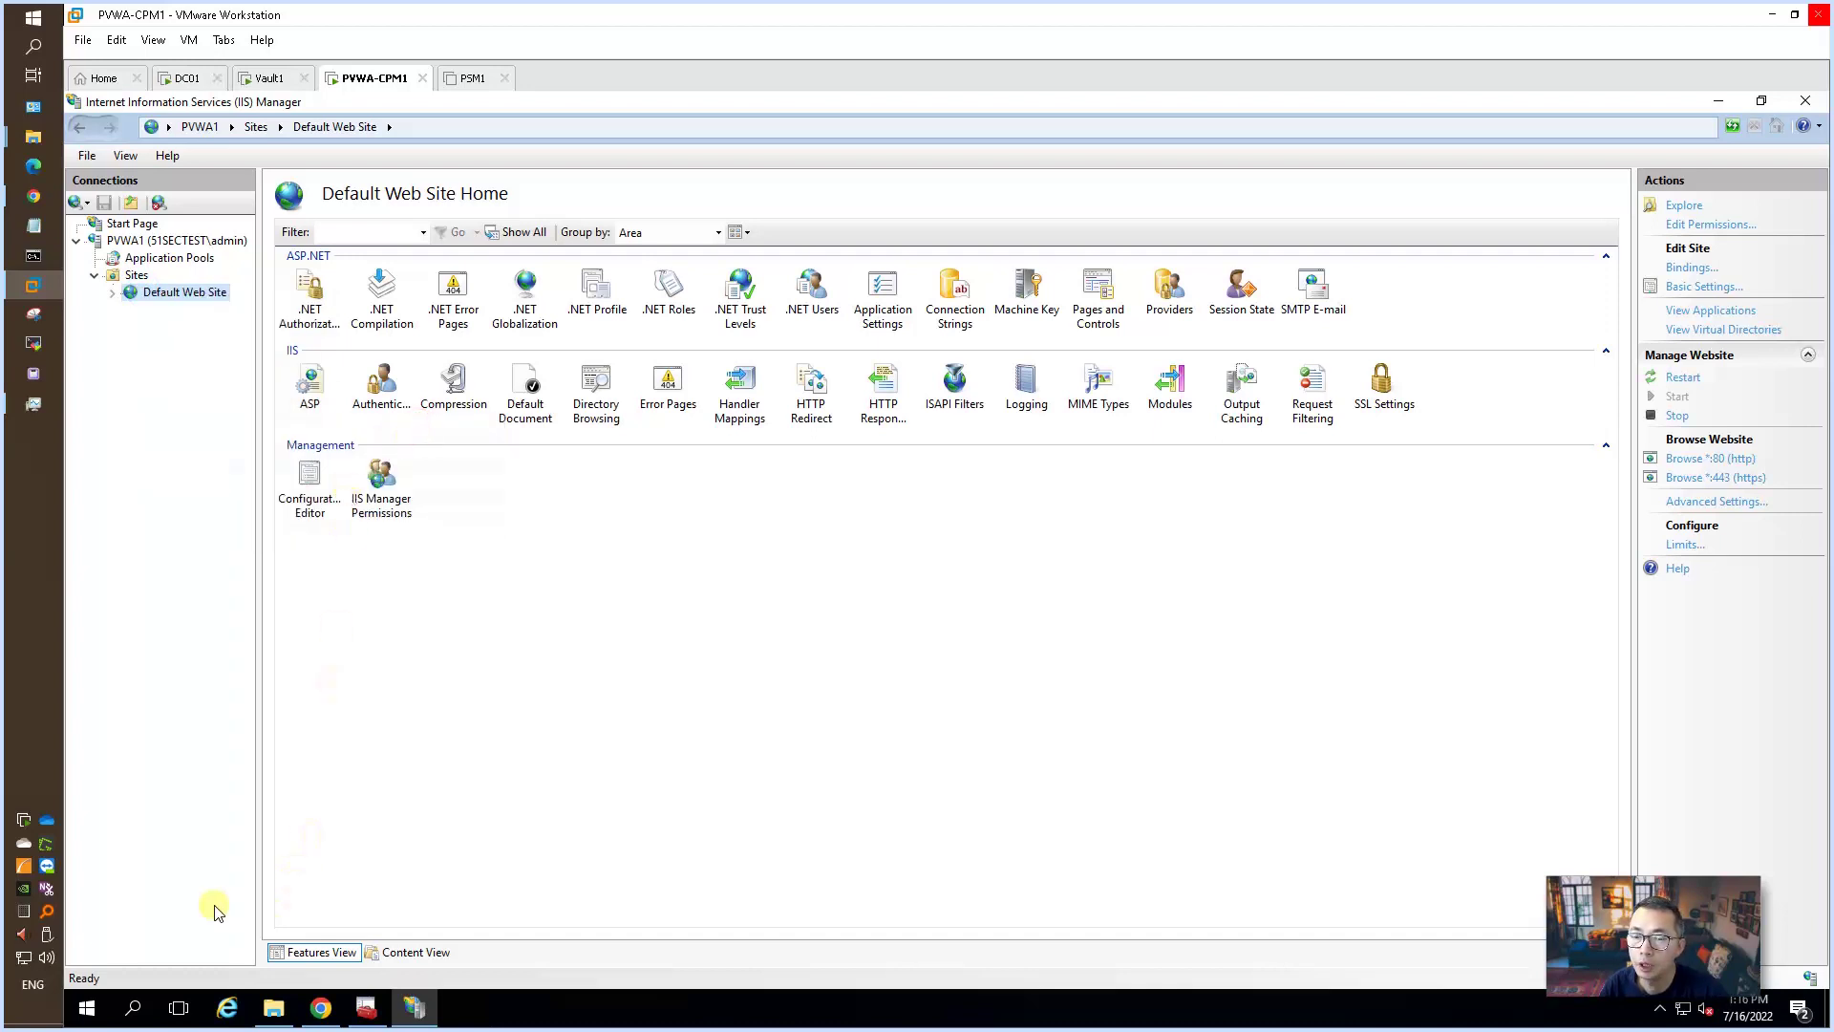
# - Run cmd to open a command prompt and restart the Internet services with iisreset
pyautogui.rightClick(93, 1002)
pyautogui.click(178, 906)
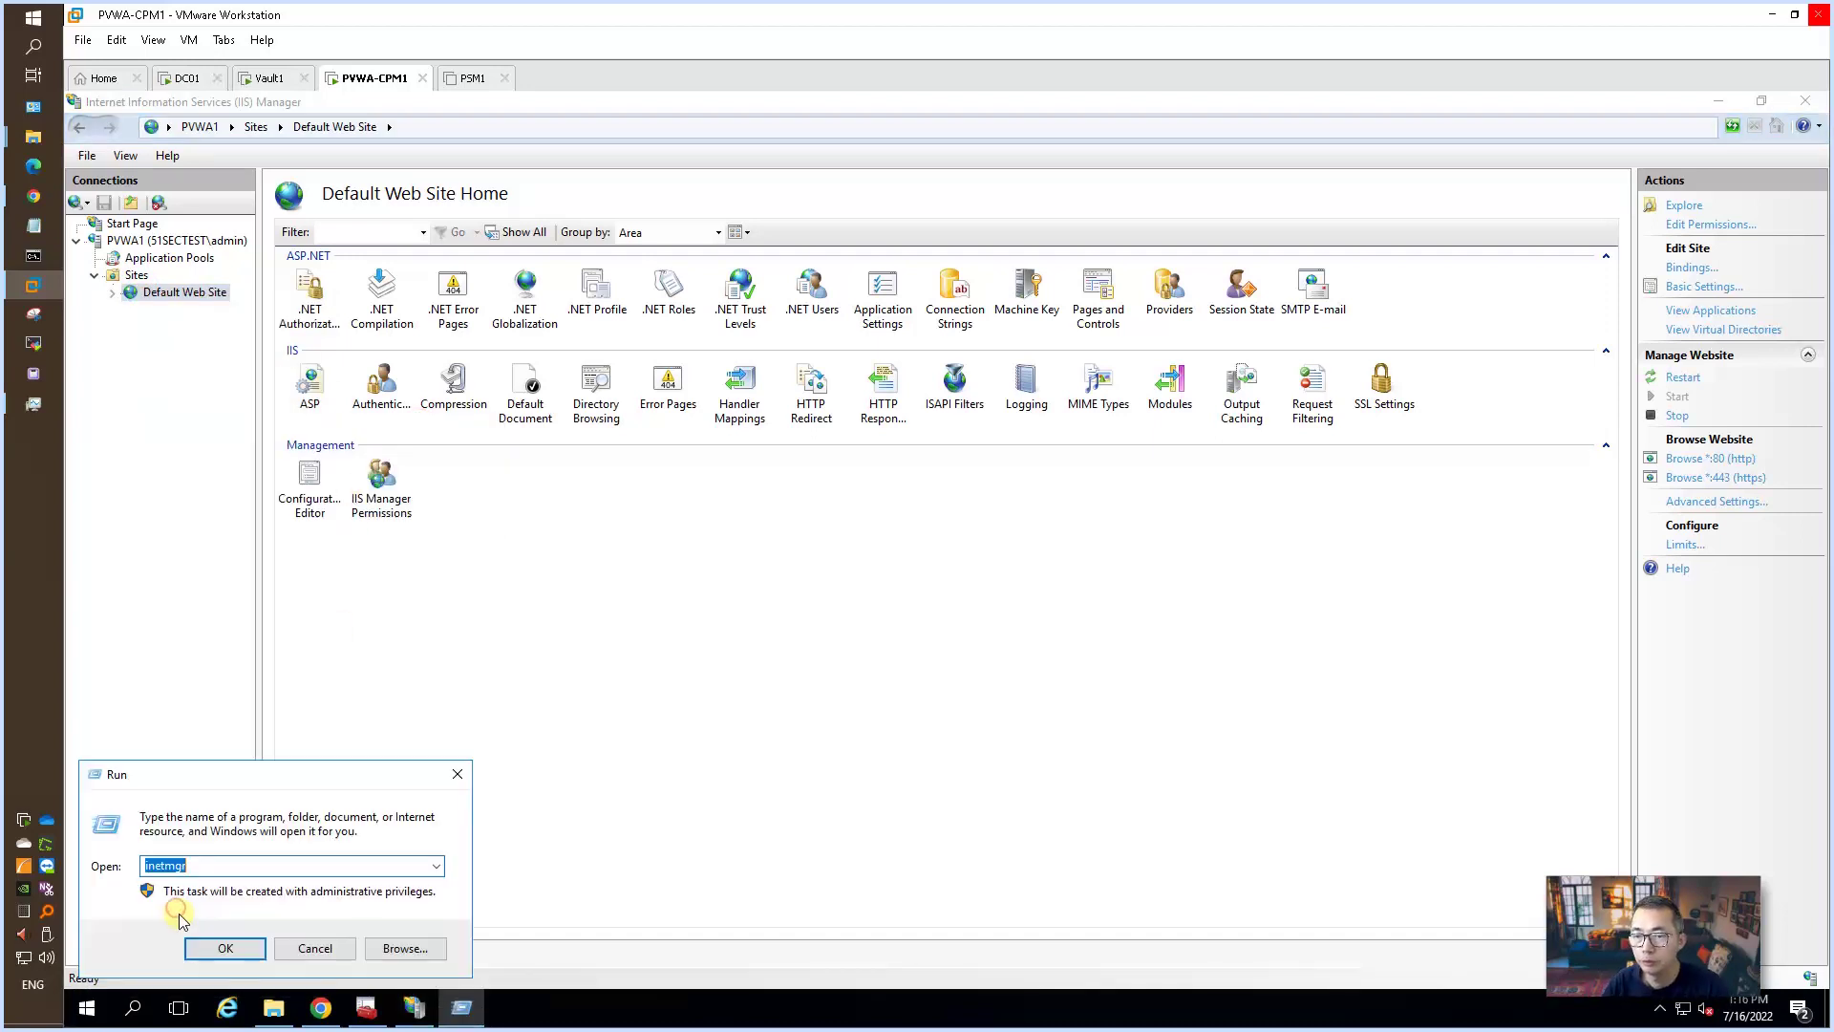
pyautogui.press('BackSpace')
pyautogui.write('cmd')
pyautogui.press('Return')
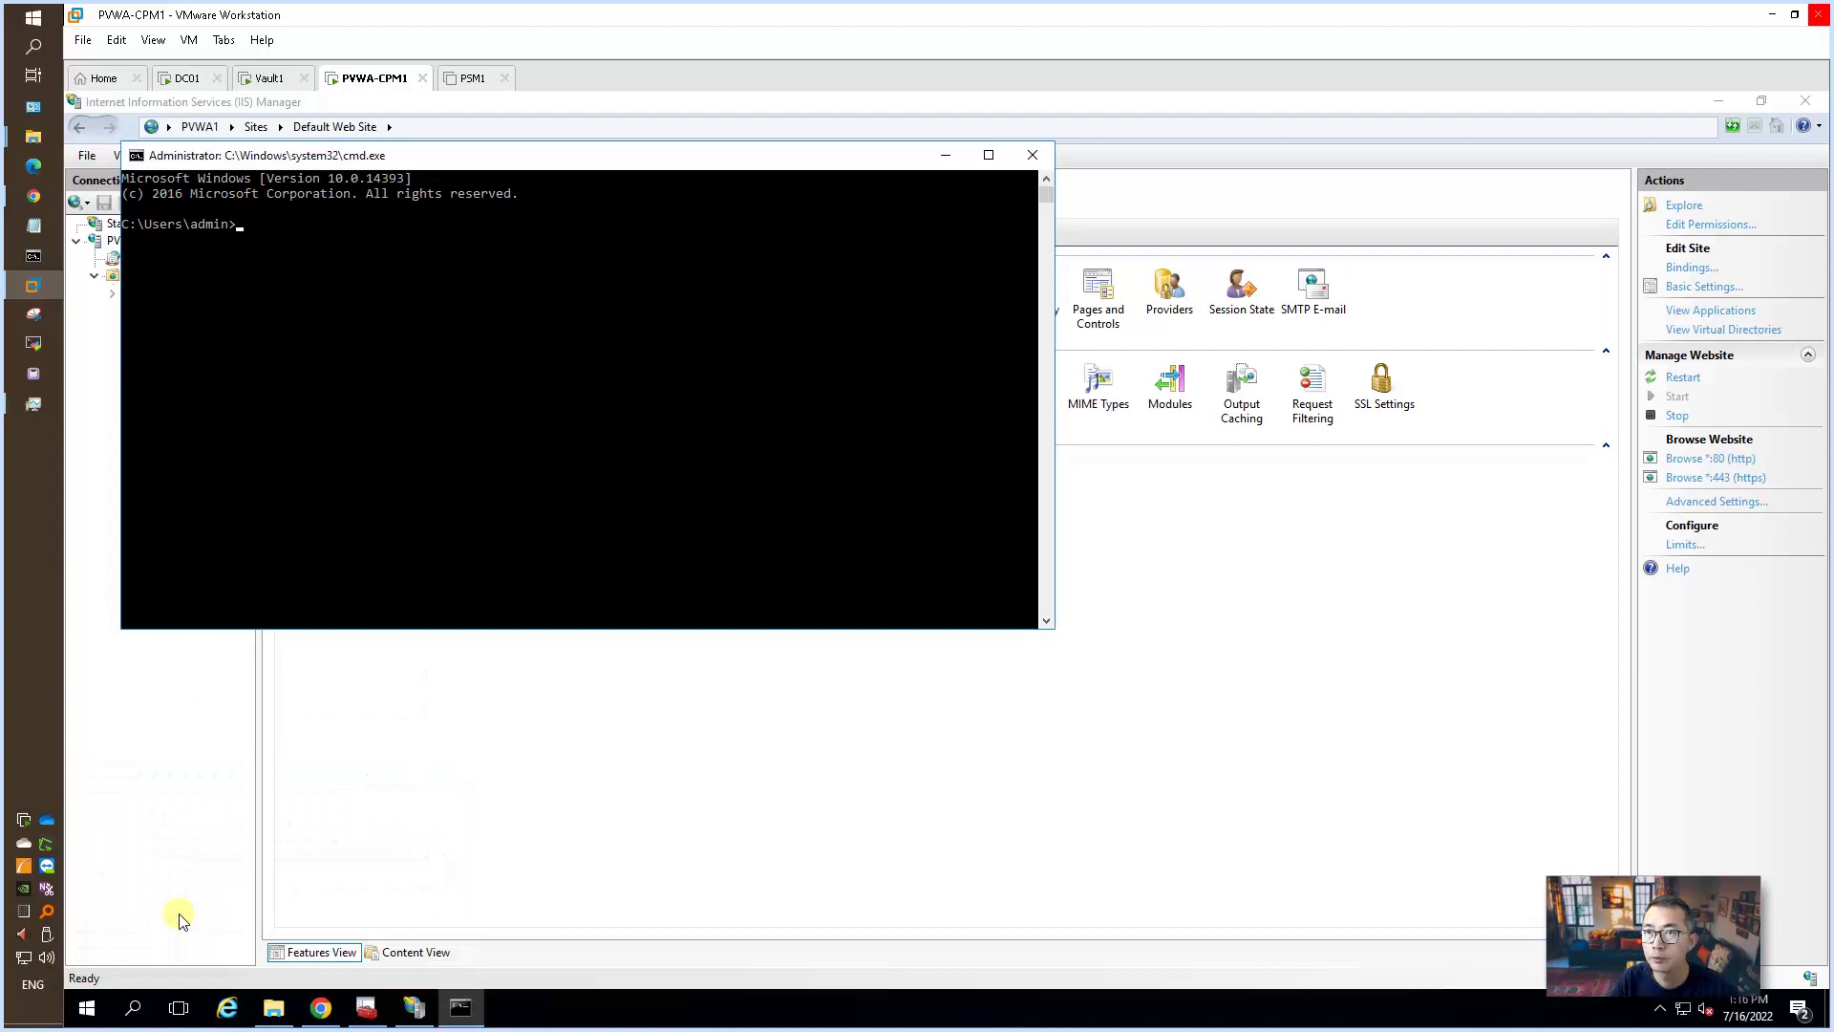
pyautogui.write('iisrese')
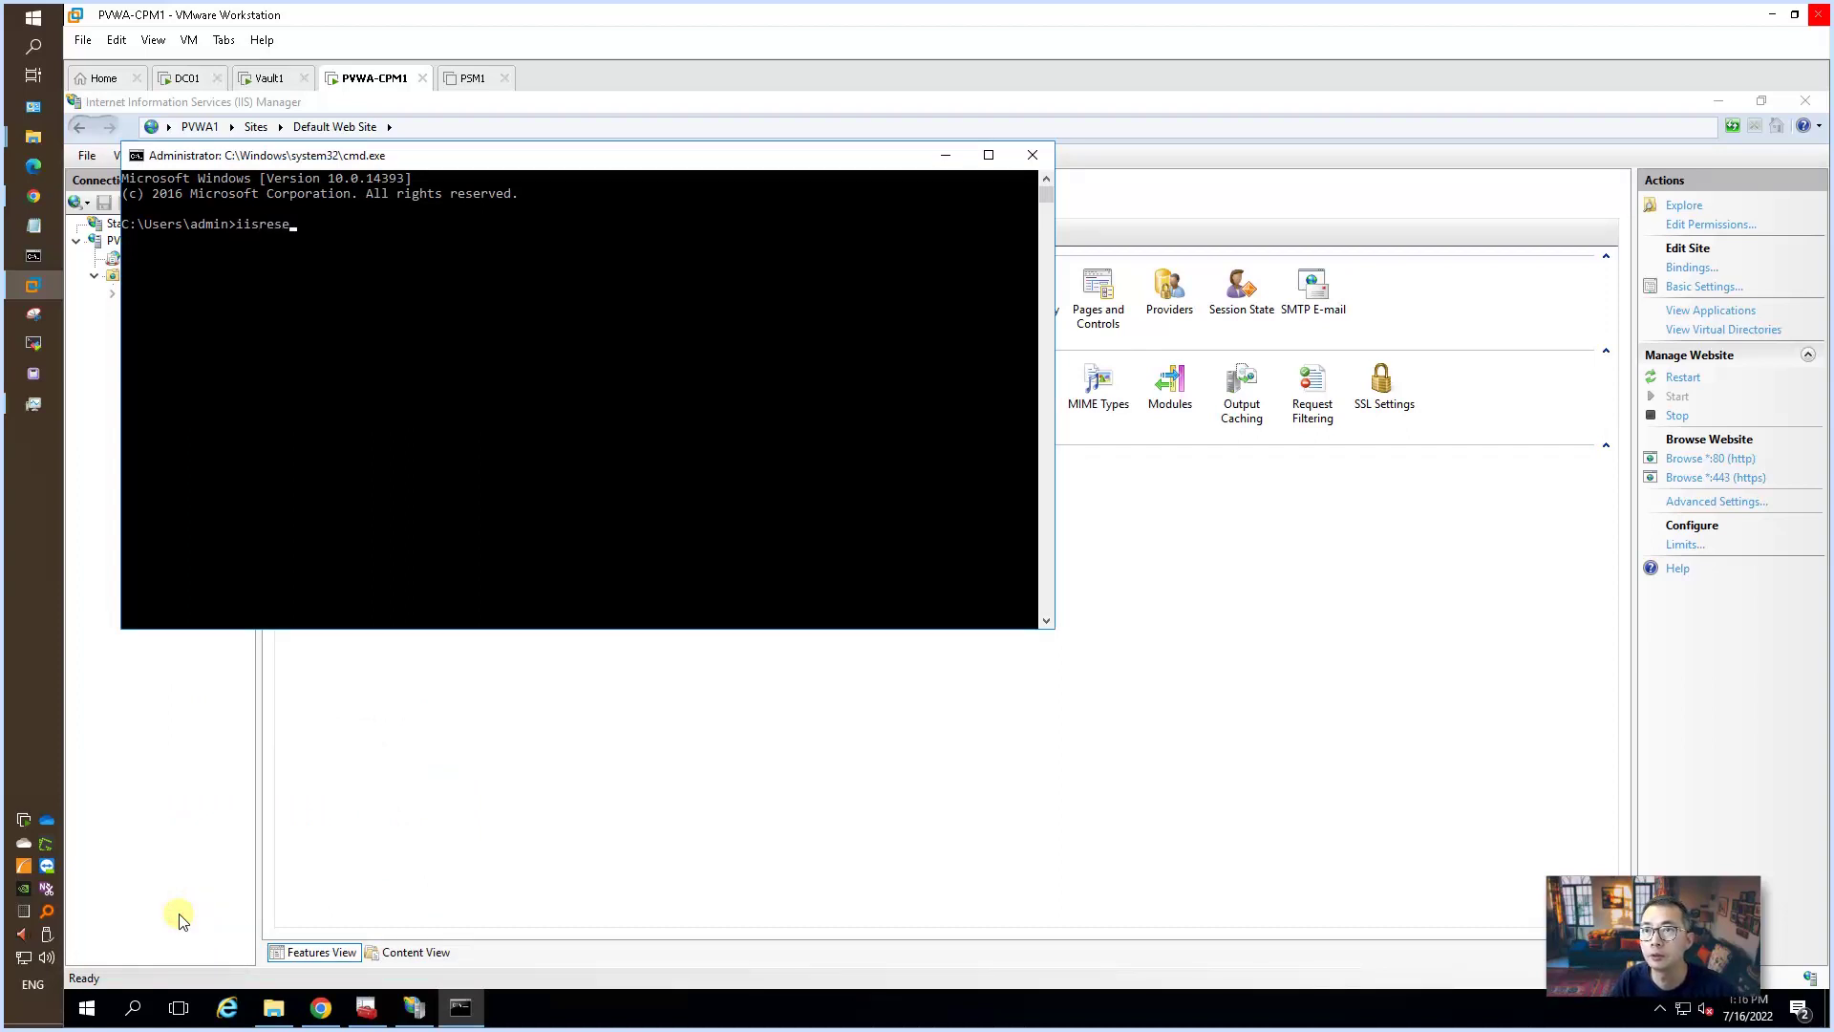
pyautogui.write('t')
pyautogui.press('Return')
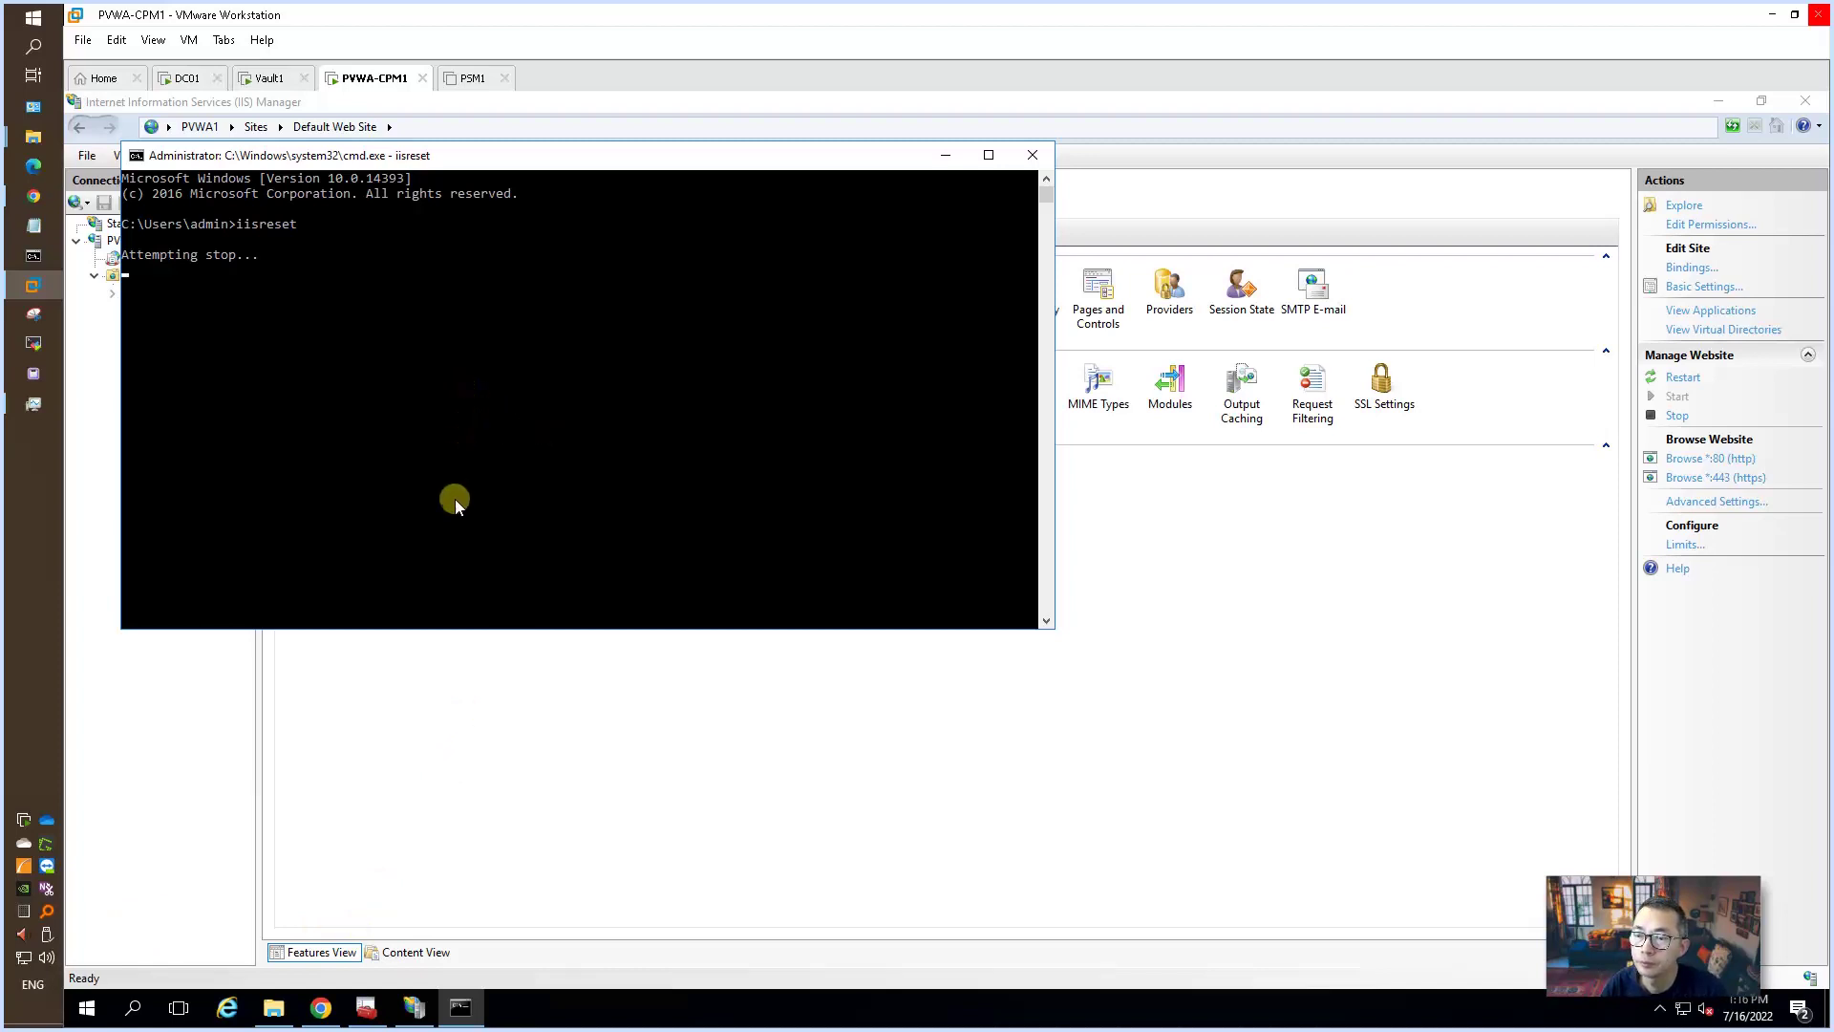
# - Close the old Password Vault page in Chrome, restart the browser, and load the pvwa1.51sectest.dev Password Vault site
pyautogui.click(338, 1003)
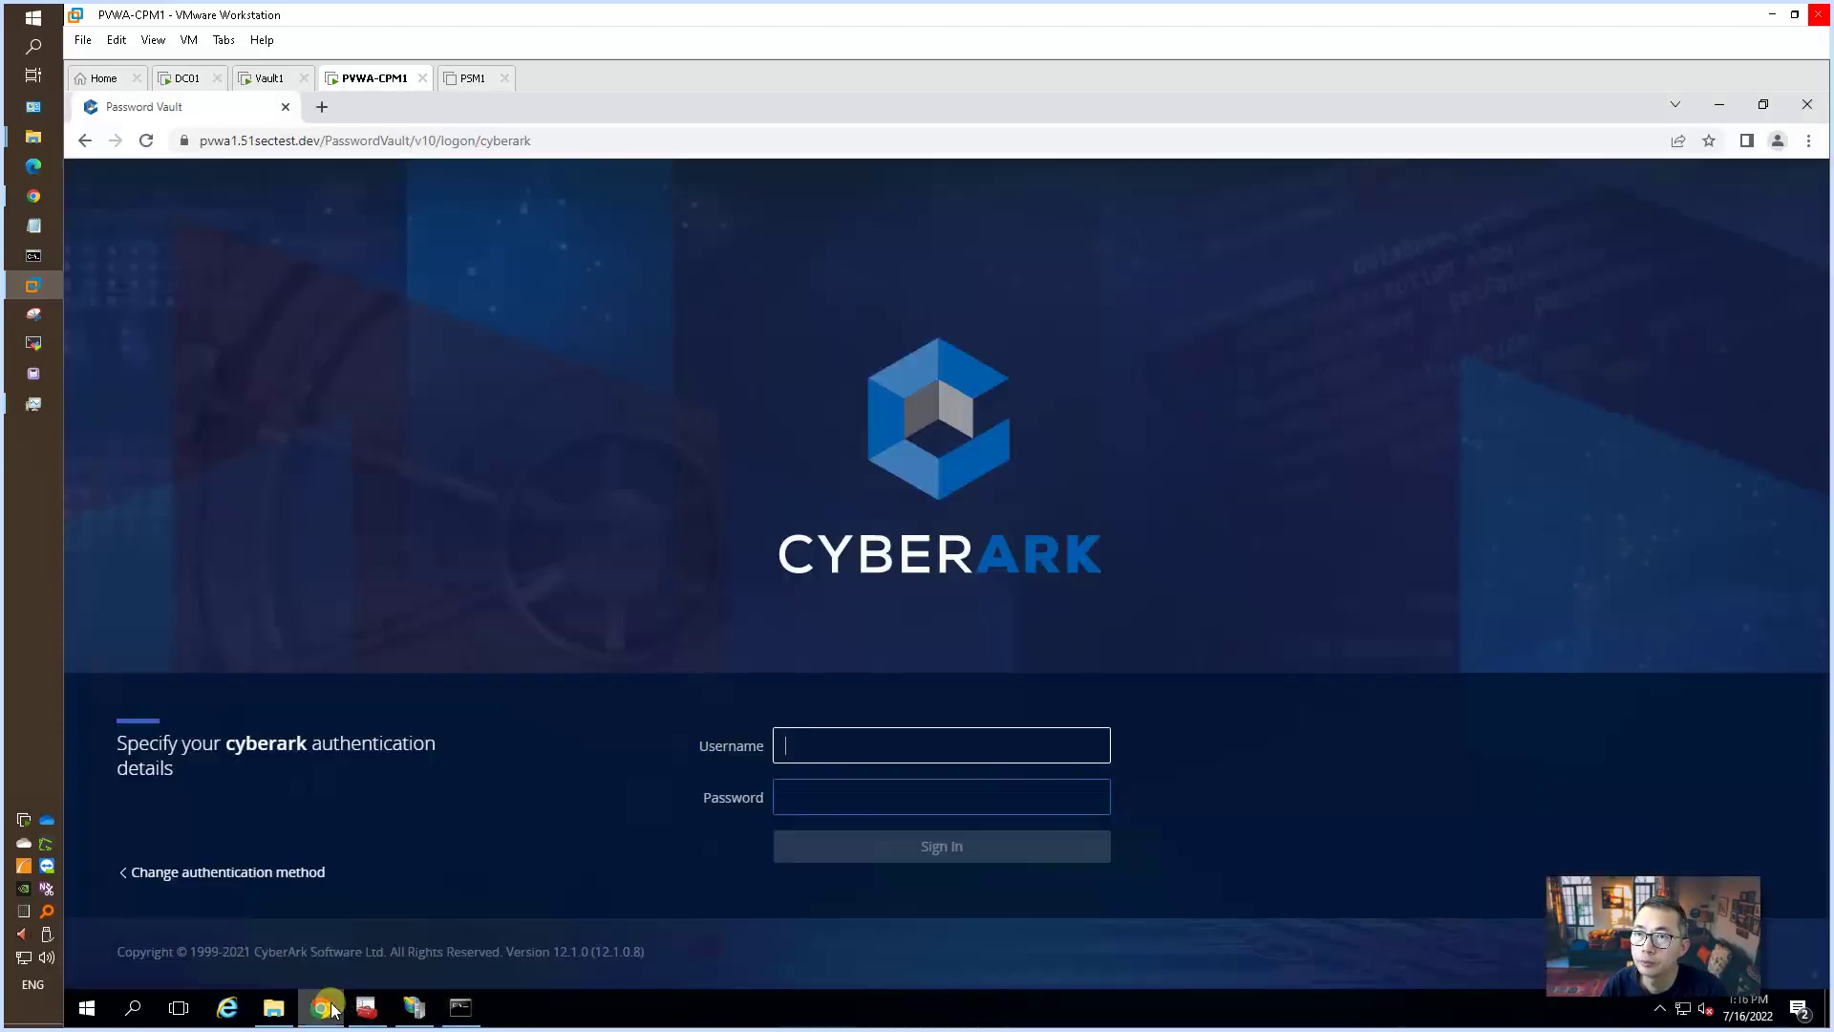
pyautogui.click(285, 107)
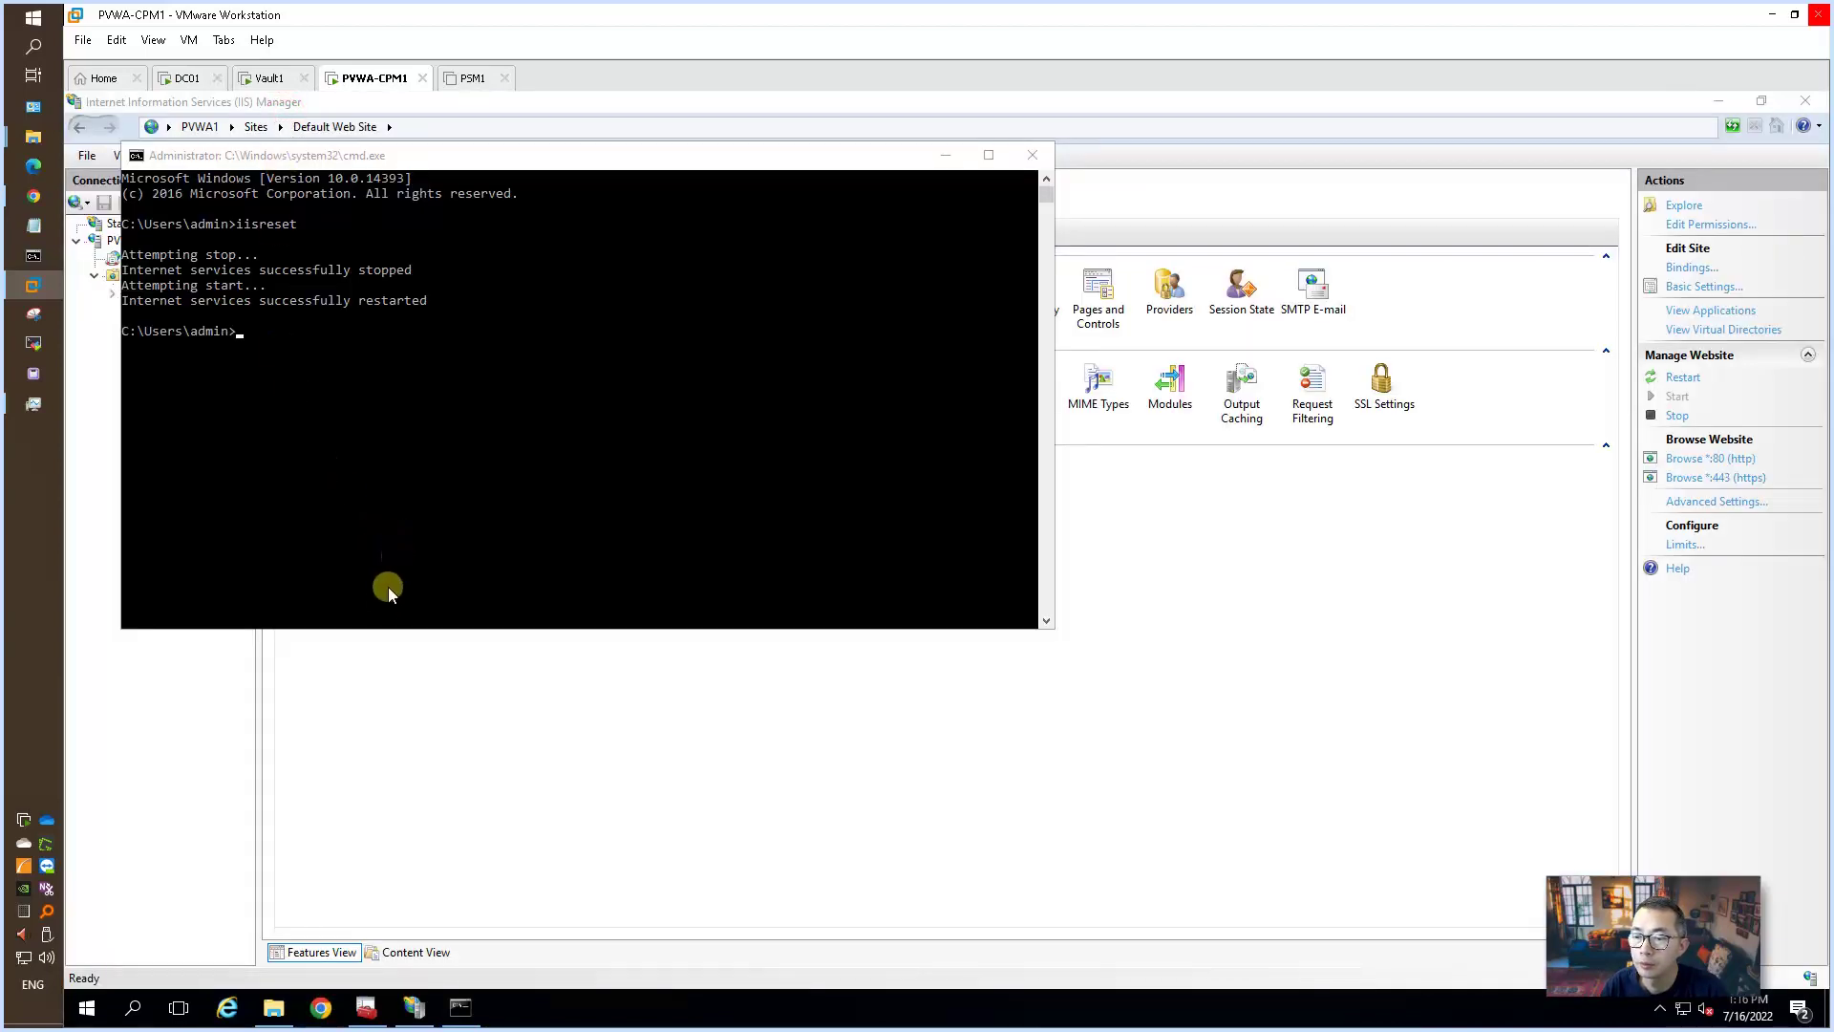
pyautogui.click(321, 1006)
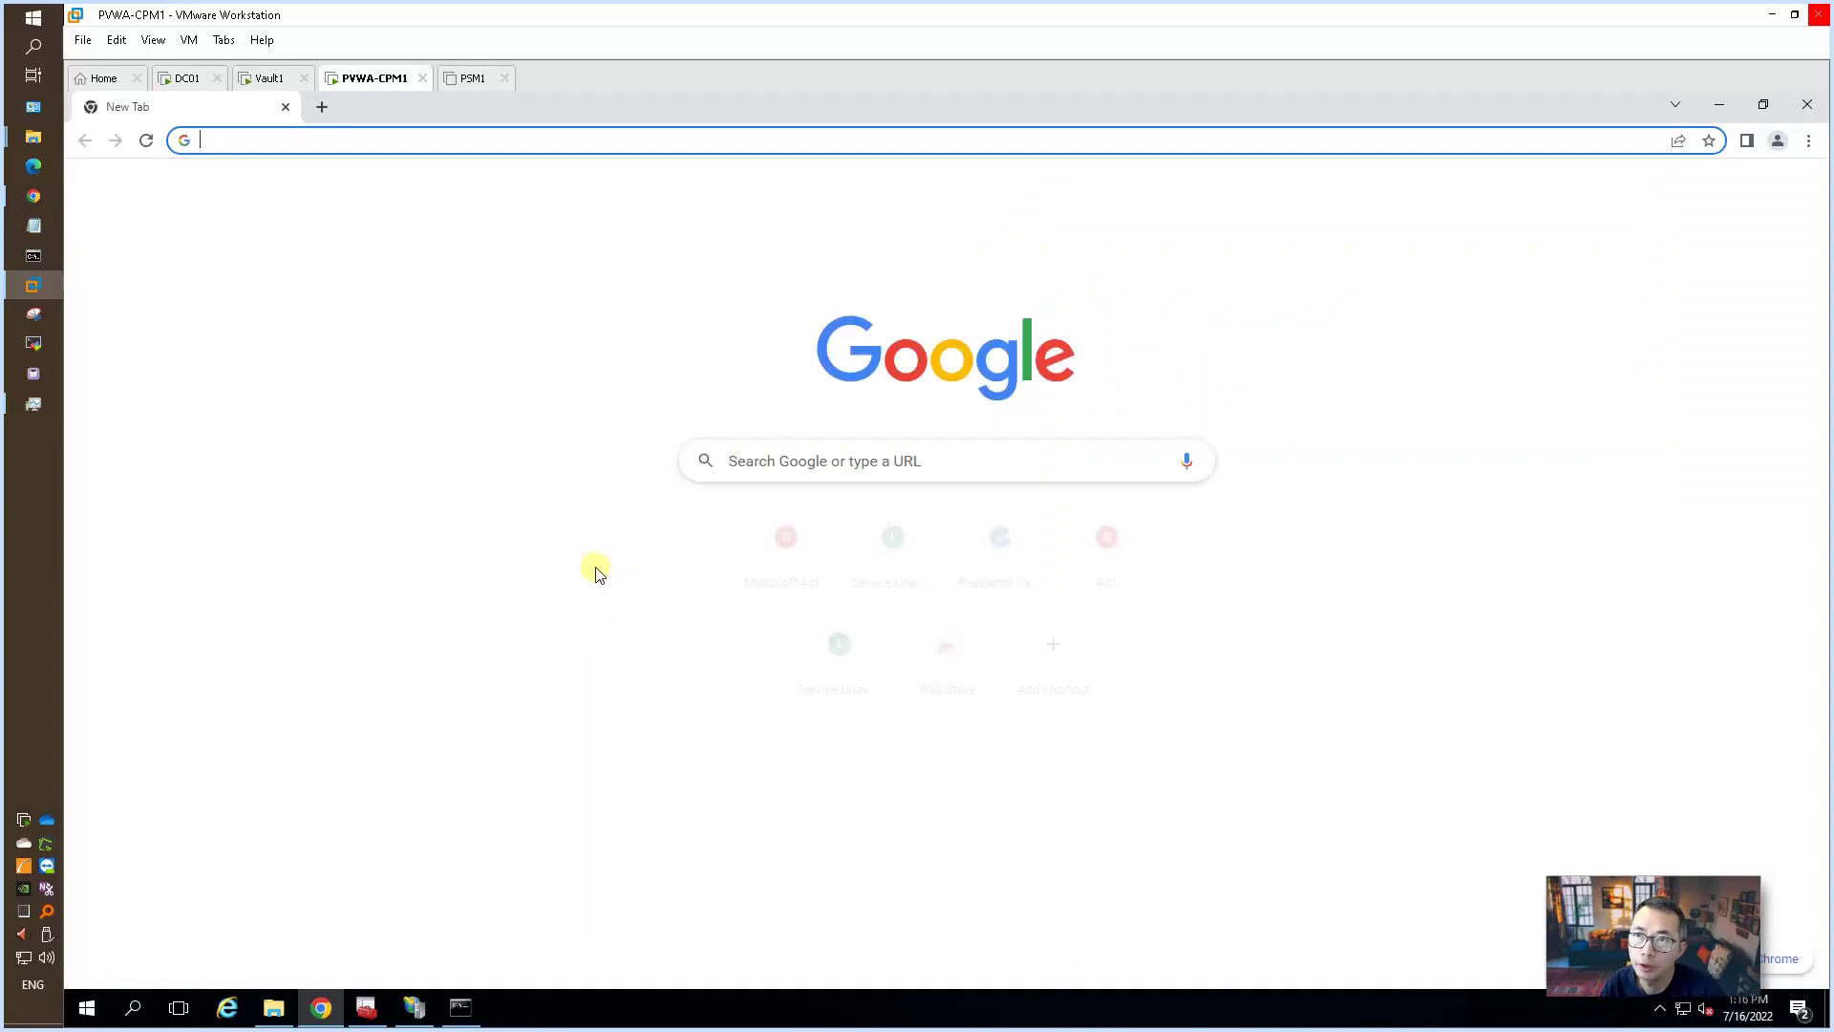
pyautogui.click(991, 535)
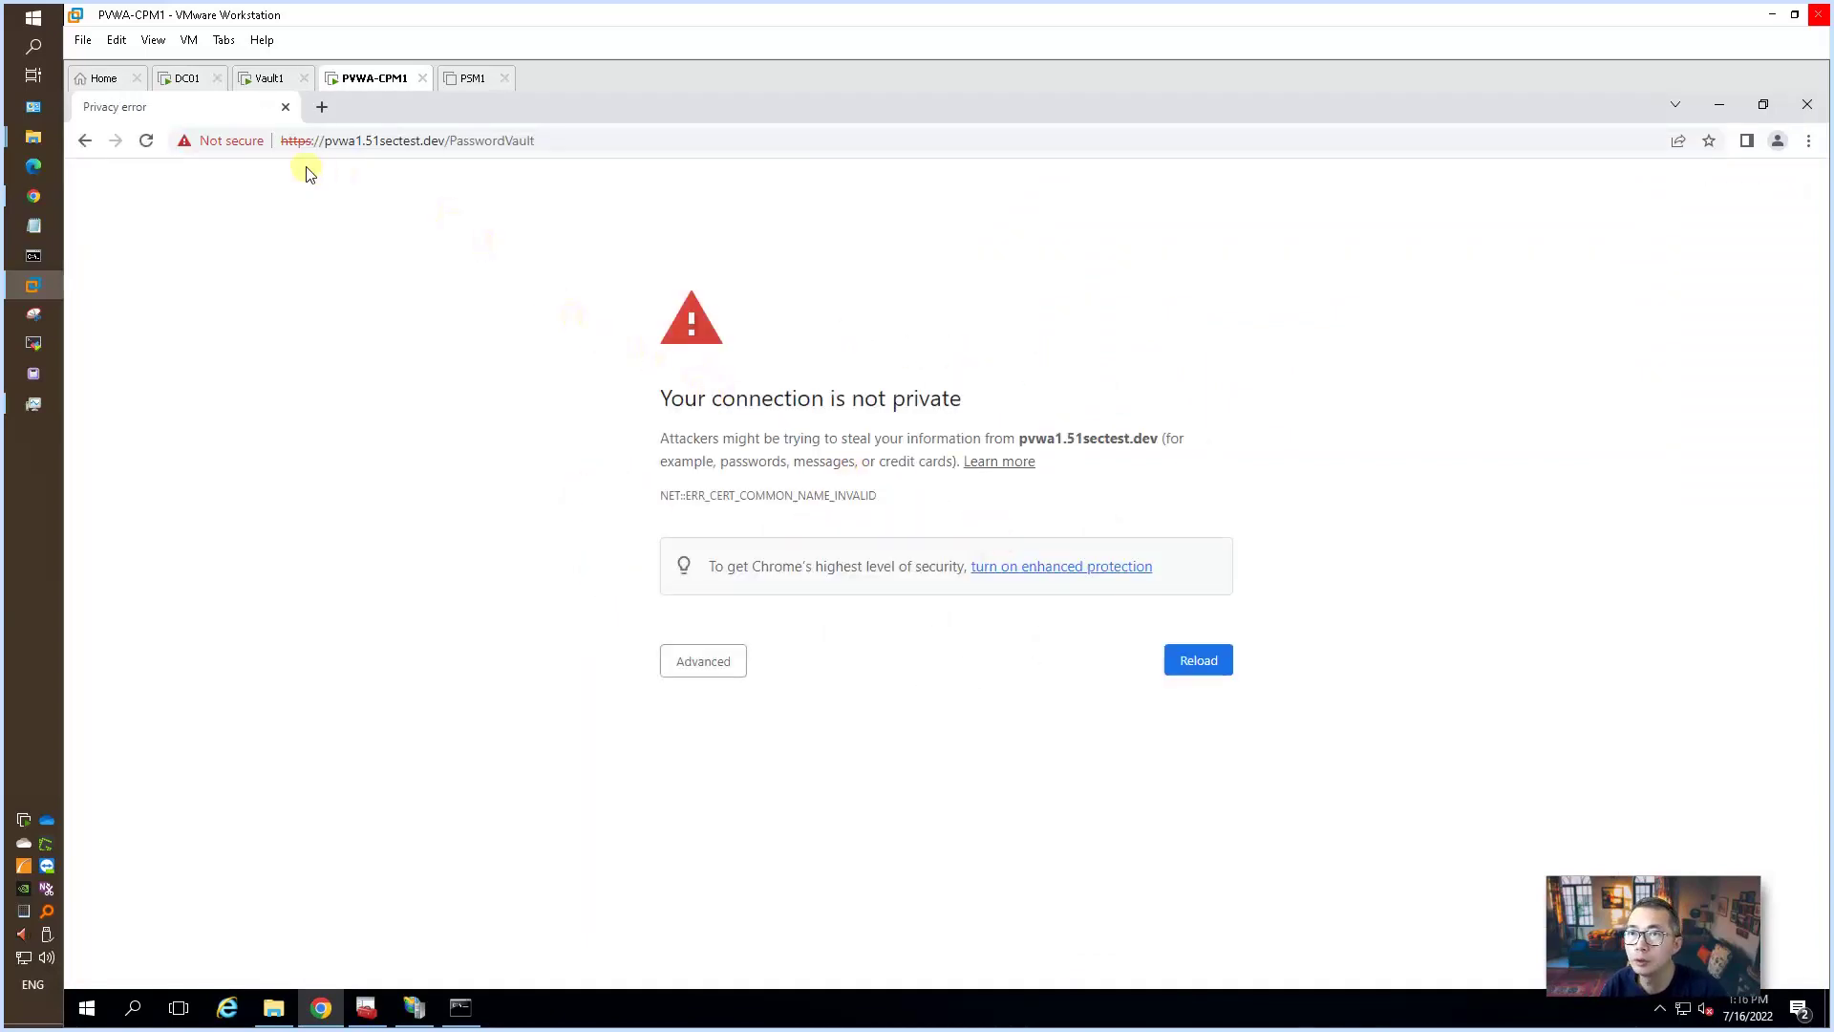
# - View the site's certificate in Chrome and examine its certification path, issuer and remaining detail fields
pyautogui.click(246, 140)
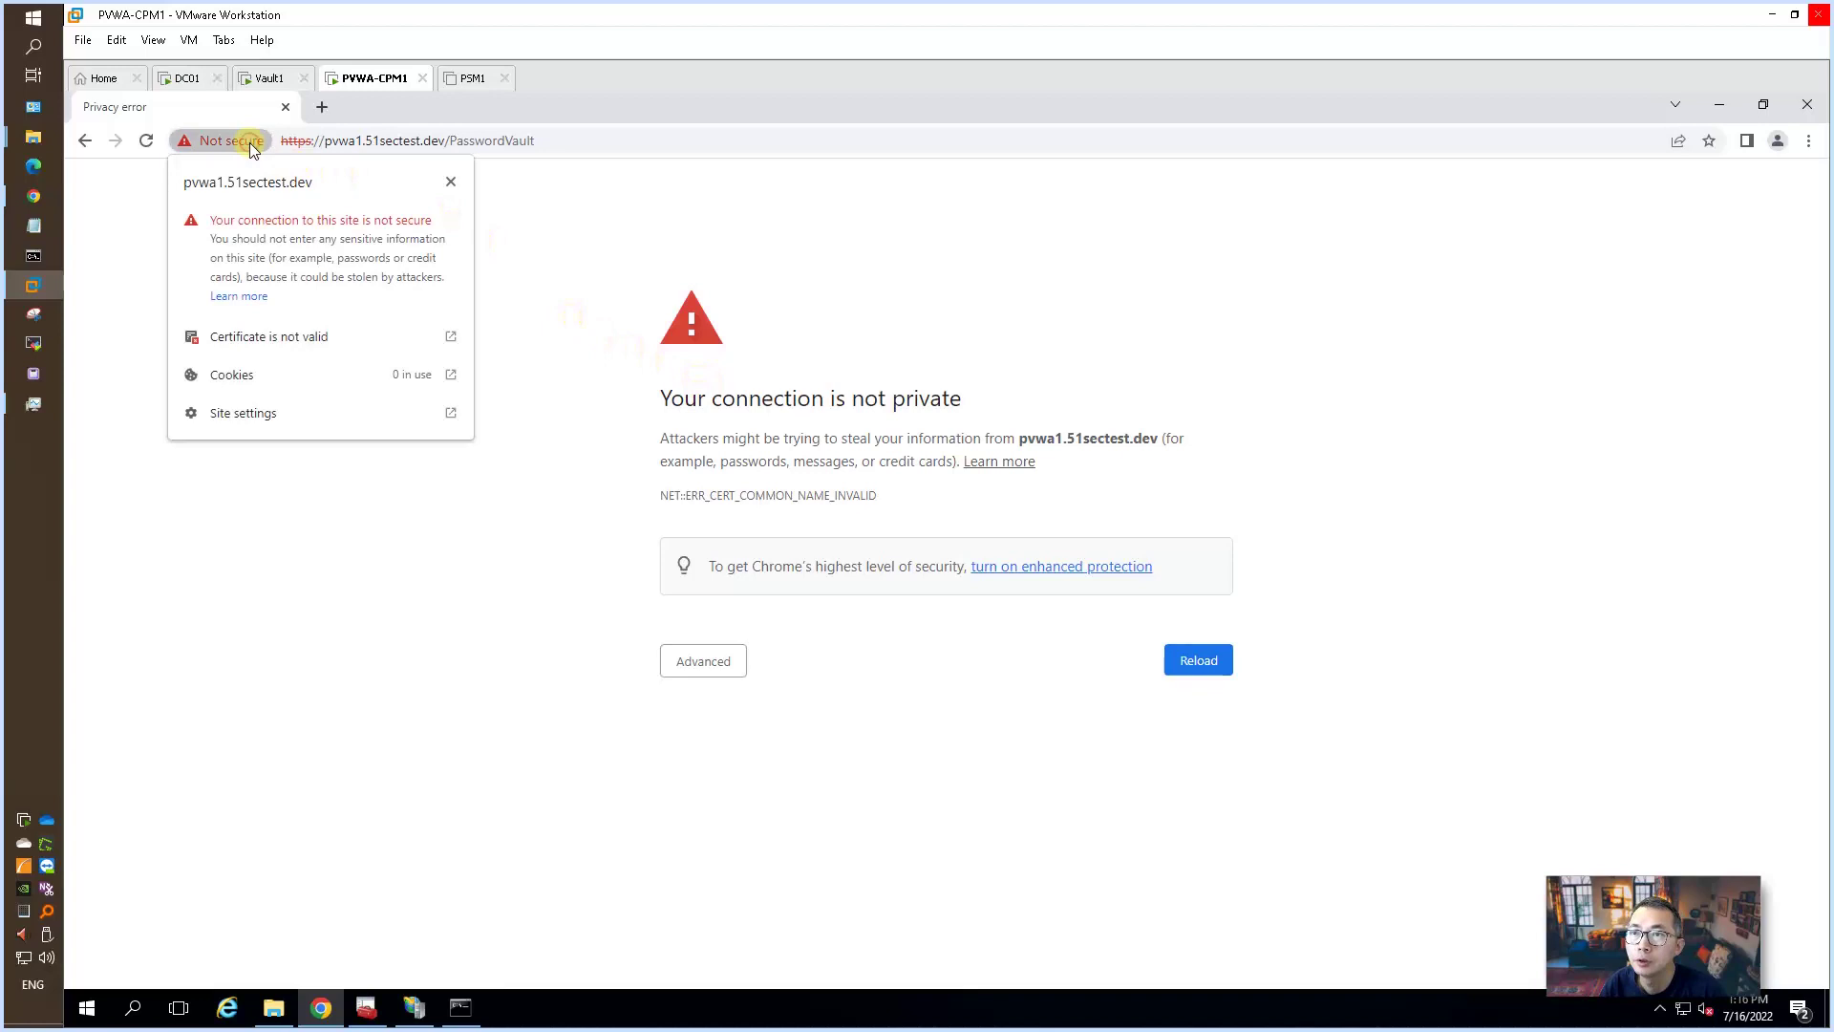
pyautogui.click(303, 336)
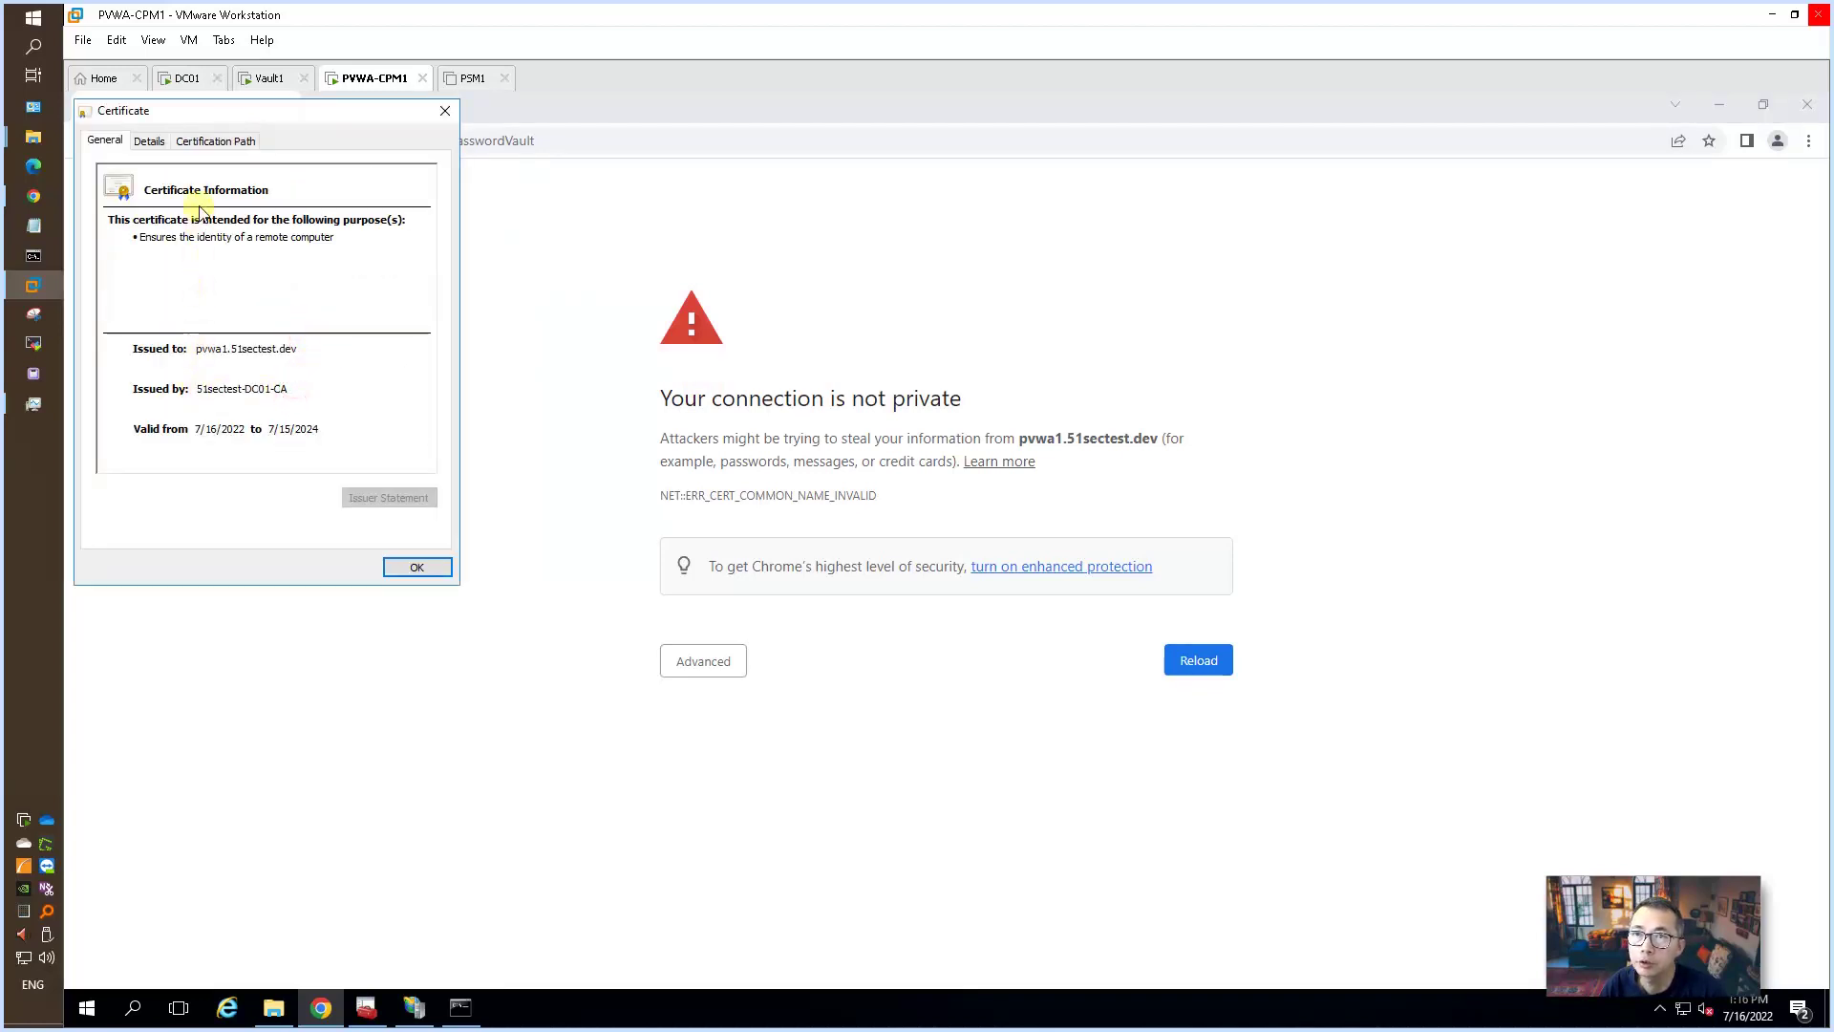
pyautogui.click(202, 146)
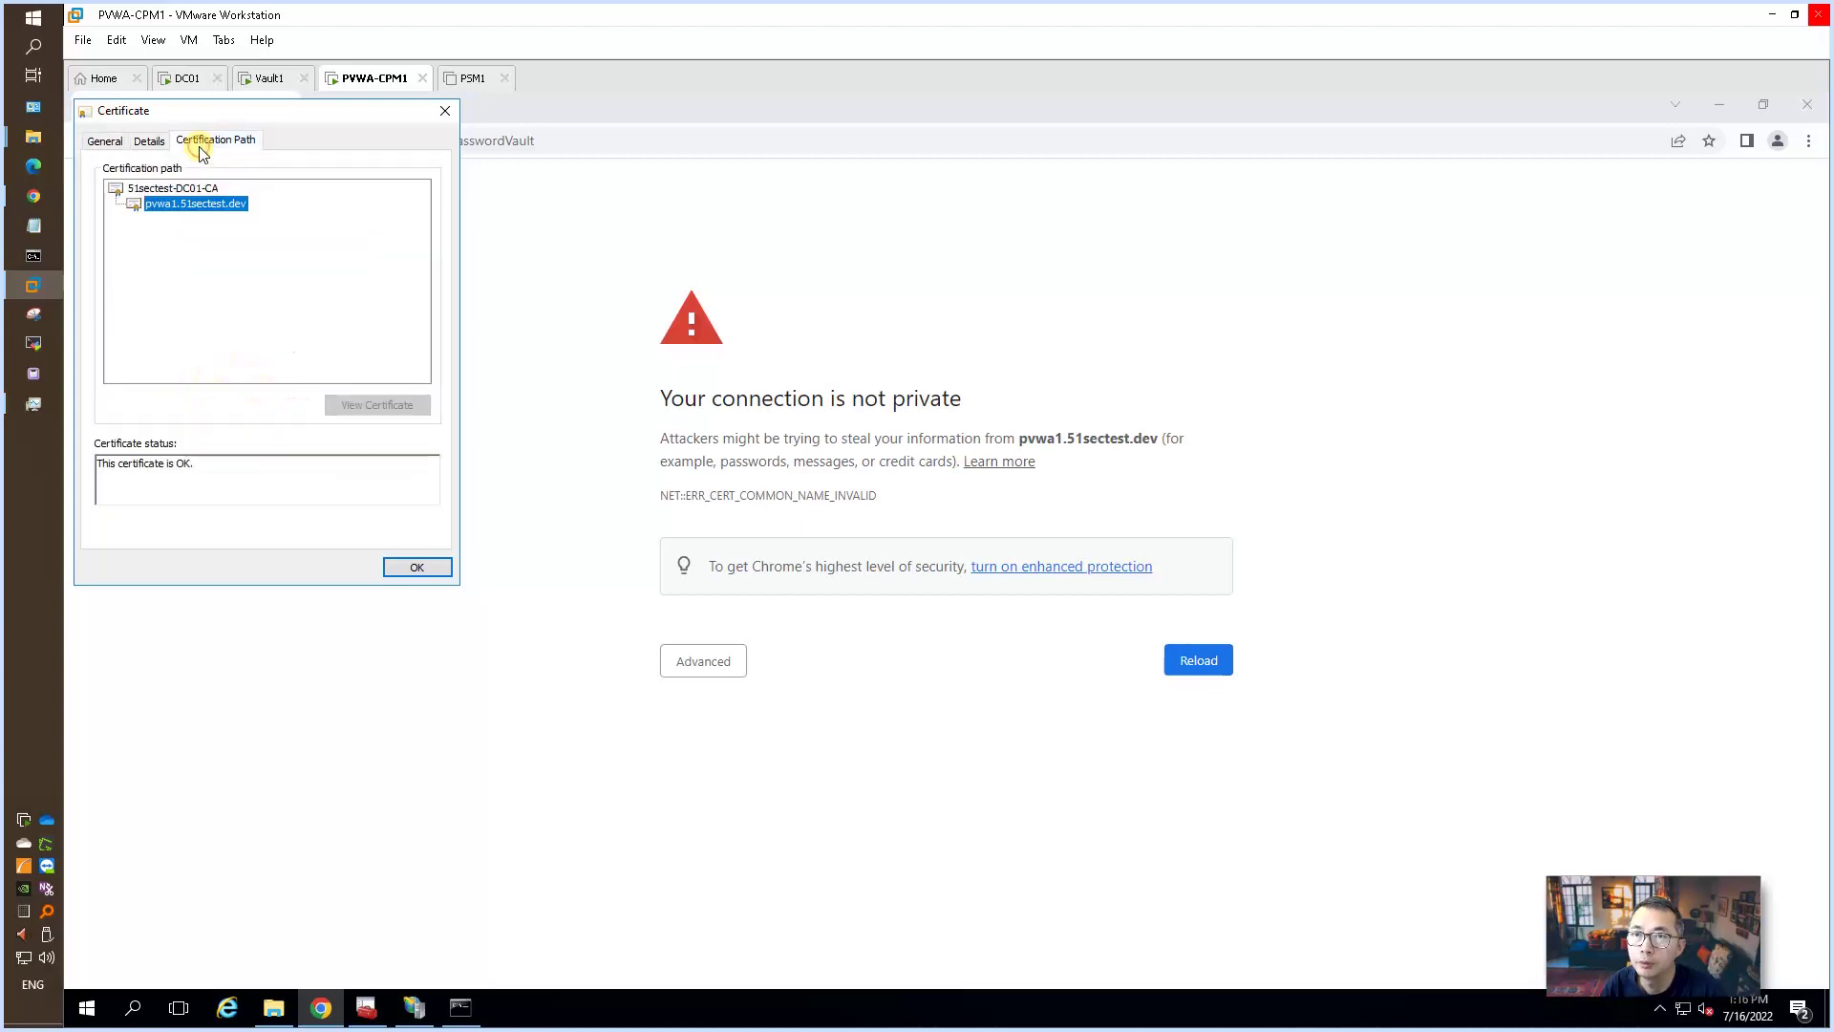
pyautogui.click(149, 141)
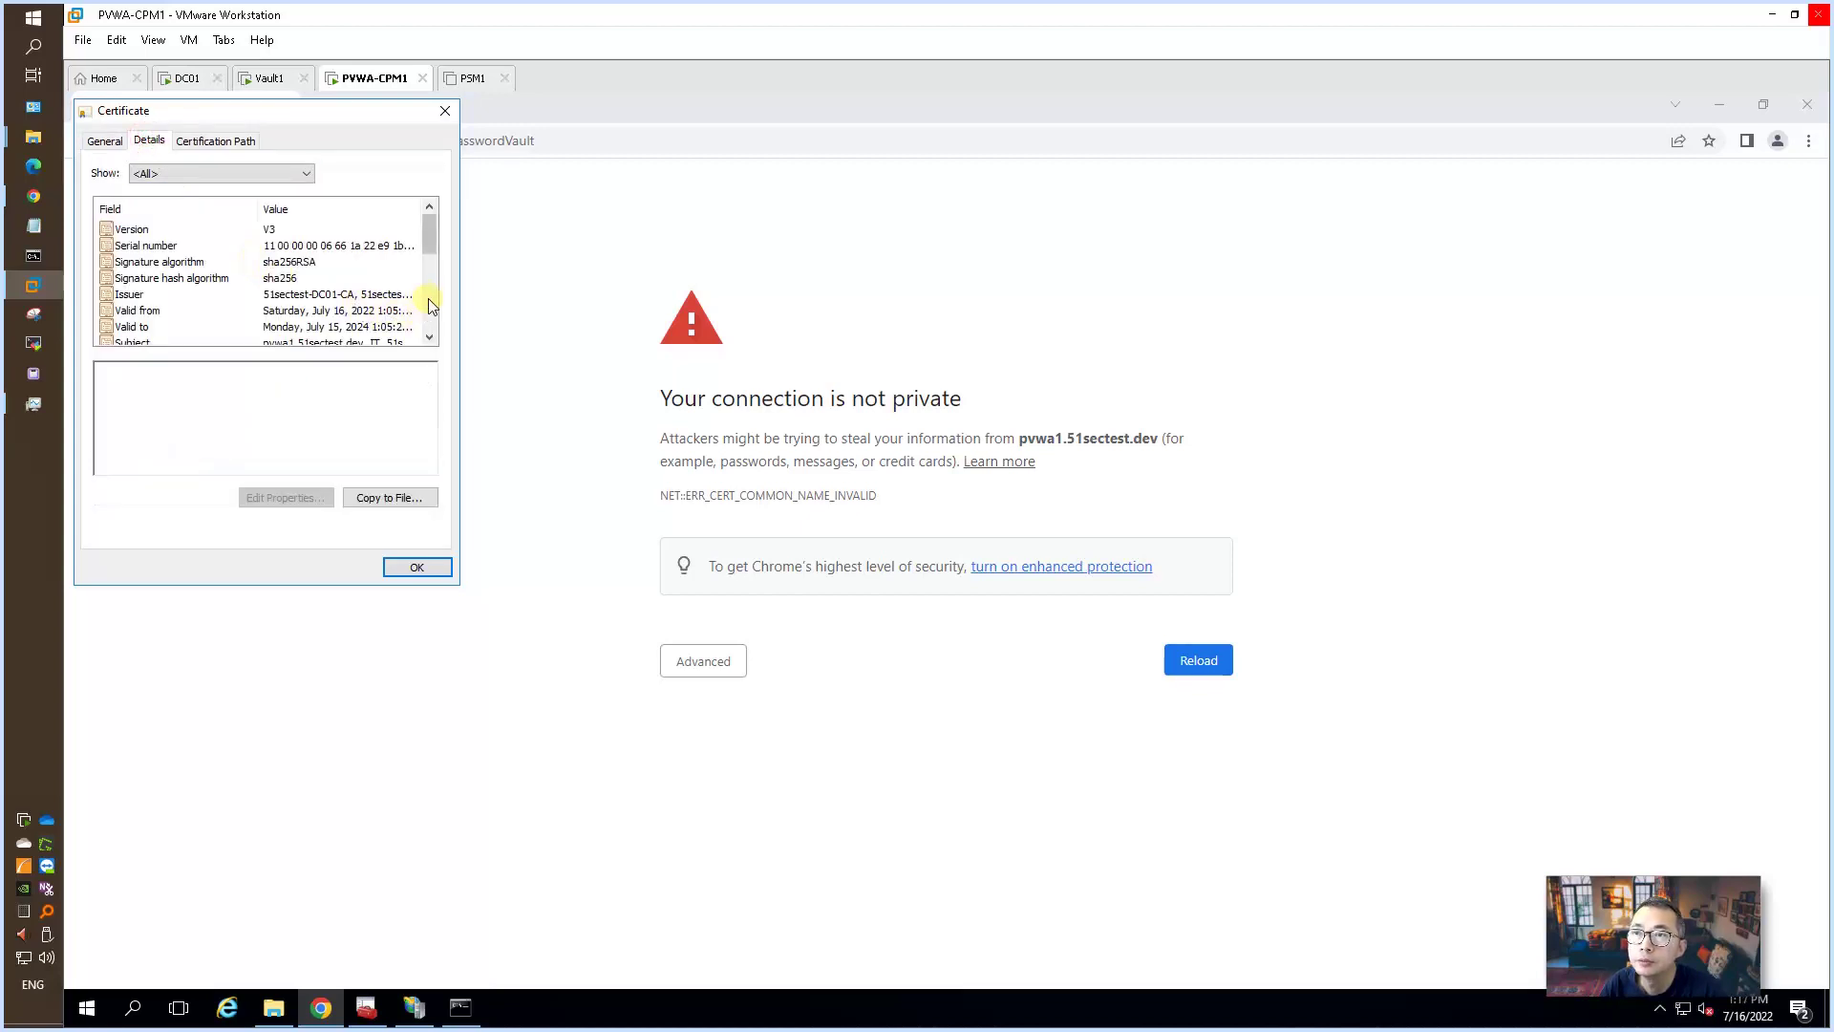
pyautogui.click(401, 296)
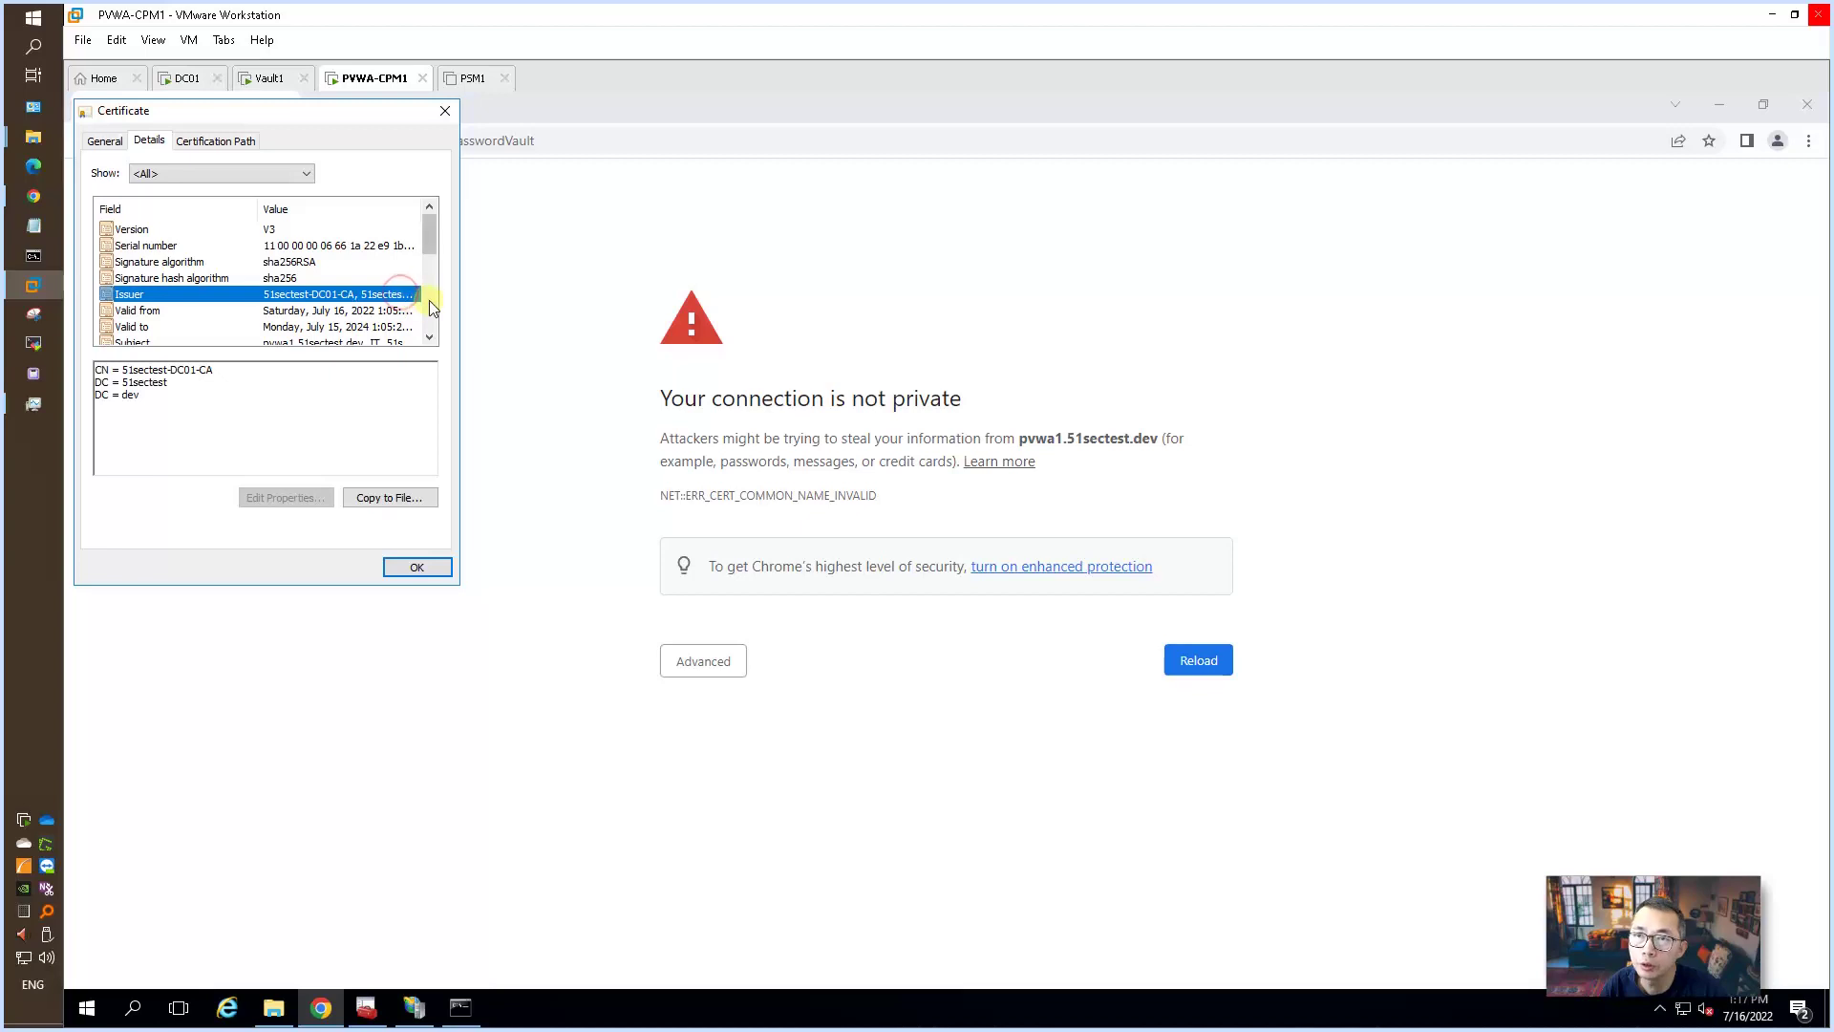
pyautogui.click(431, 304)
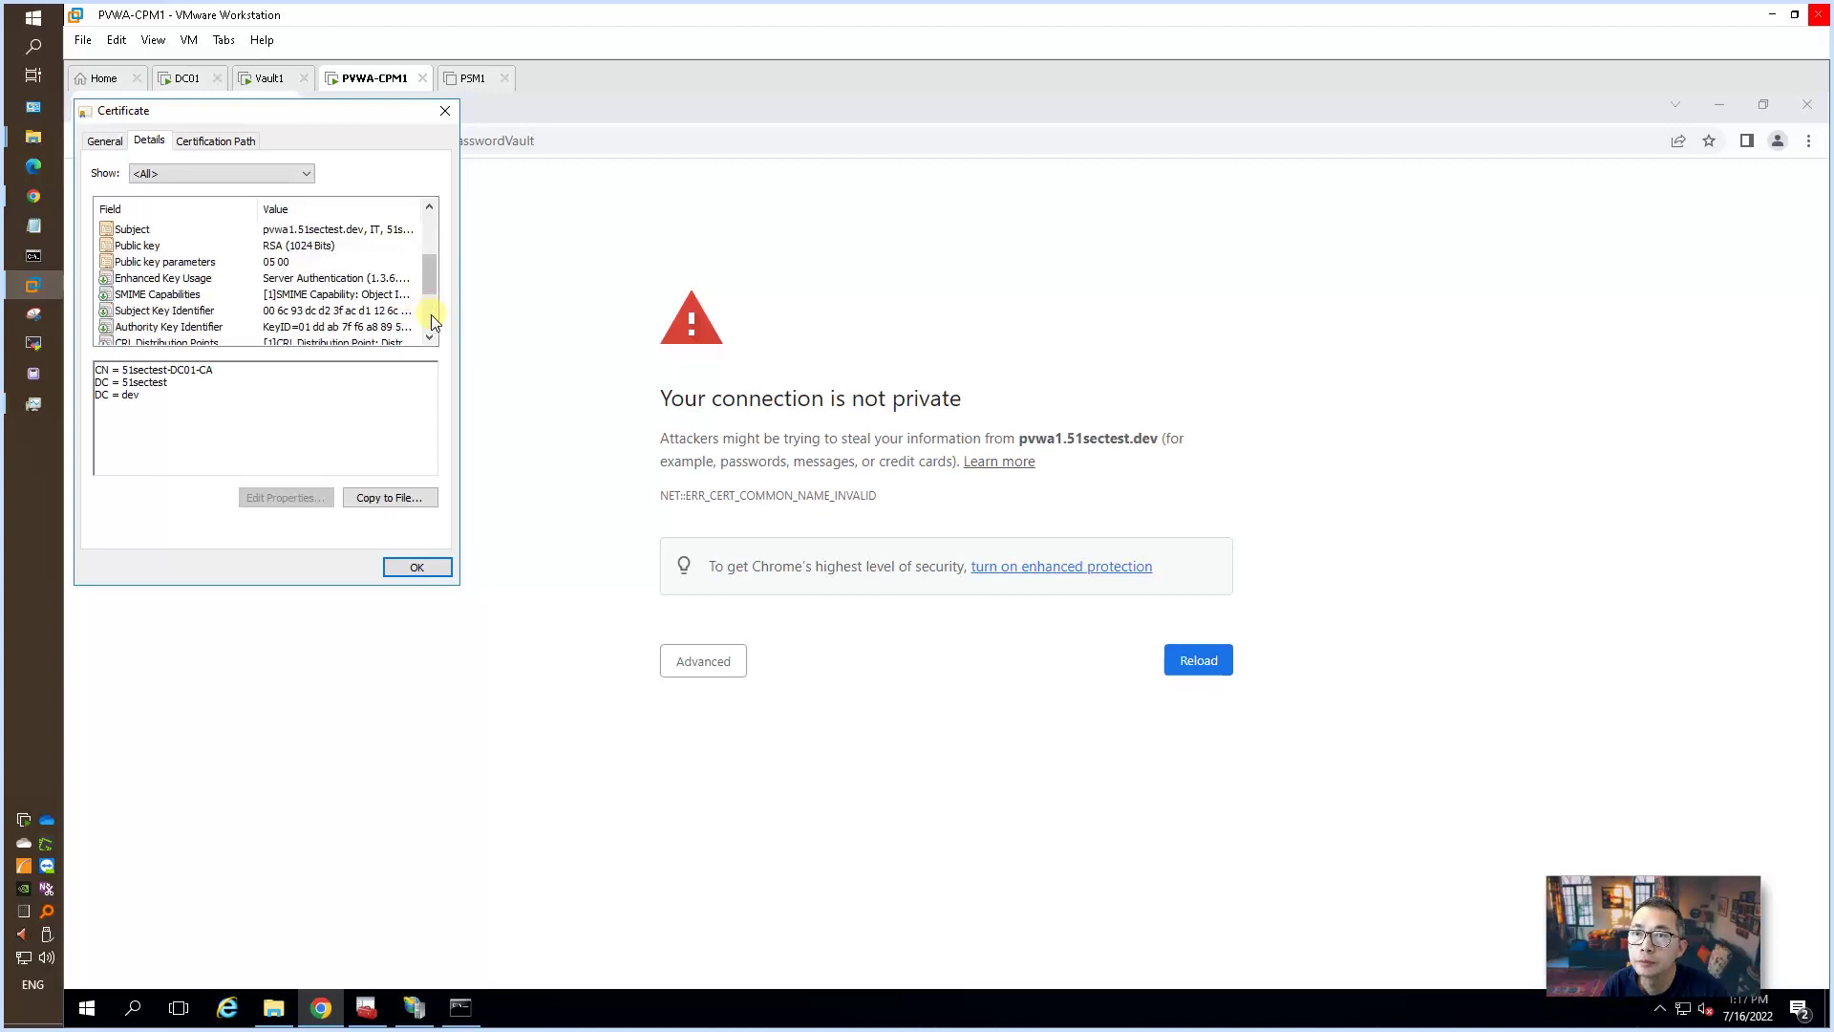
pyautogui.click(431, 320)
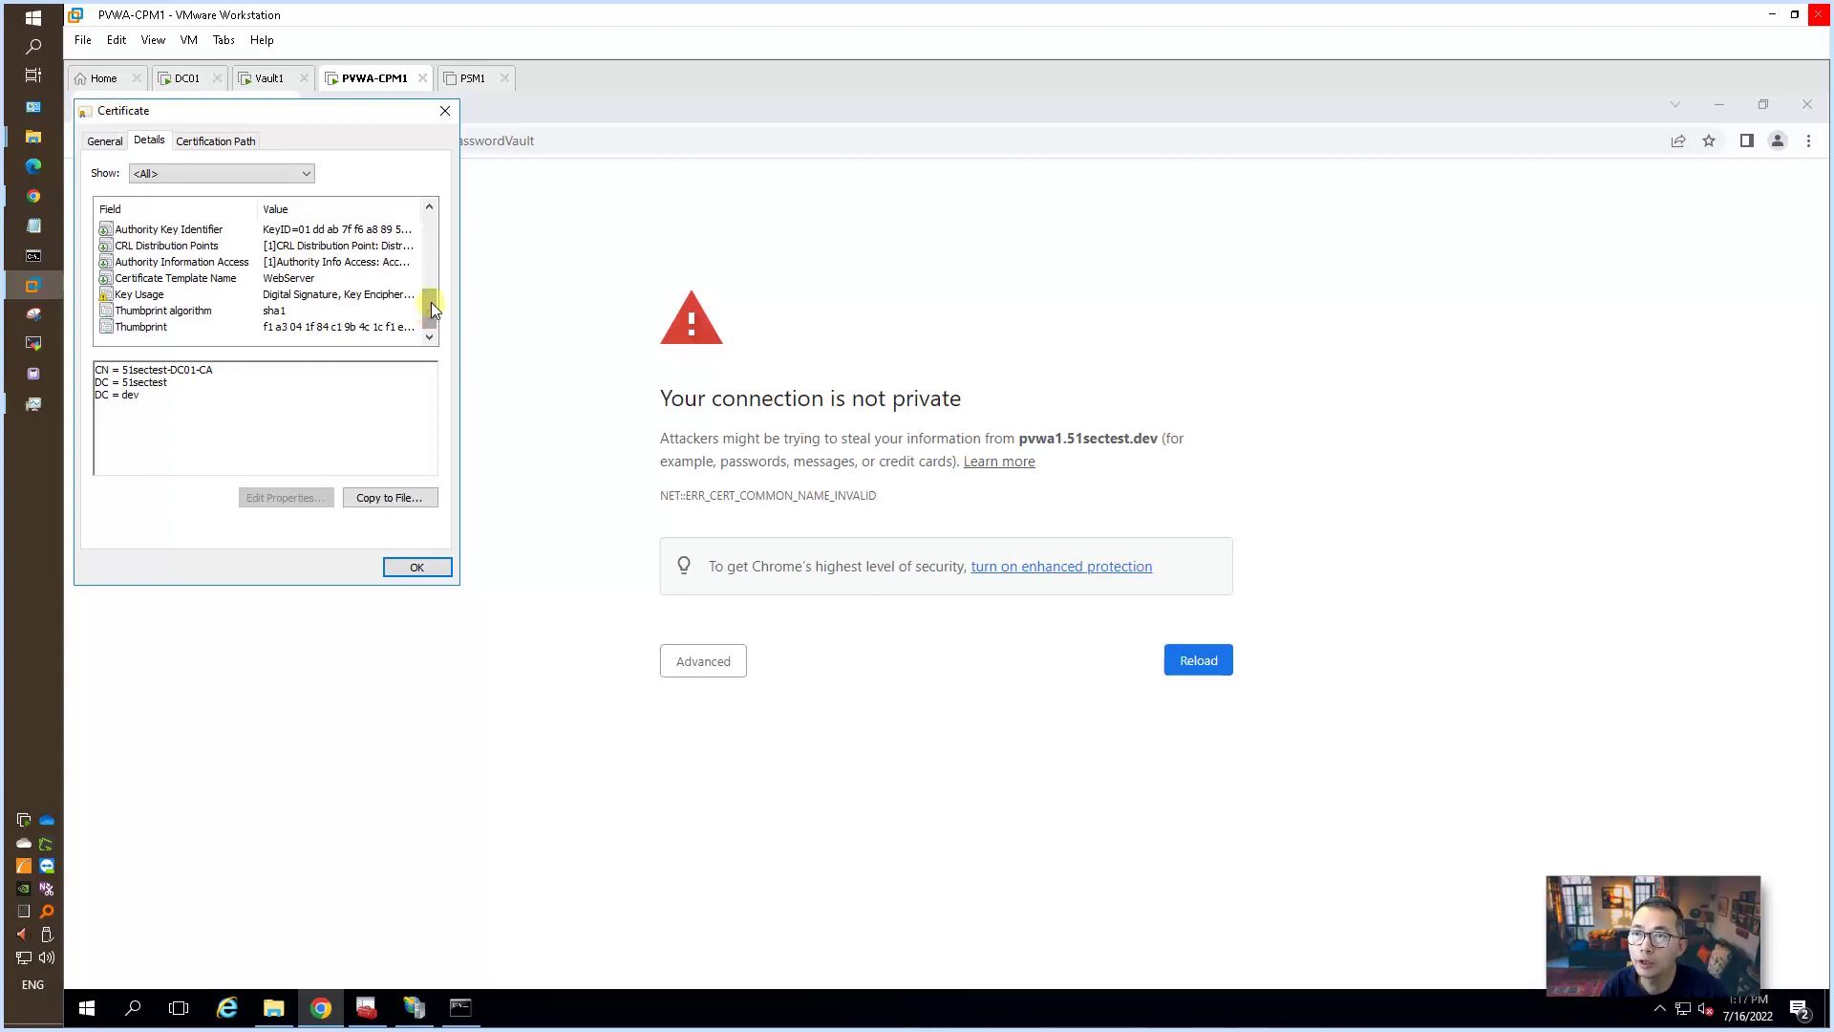
# - Examine the subject, public key and key usage fields in the certificate details, and close the certificate window
pyautogui.moveTo(432, 302); pyautogui.dragTo(432, 278)
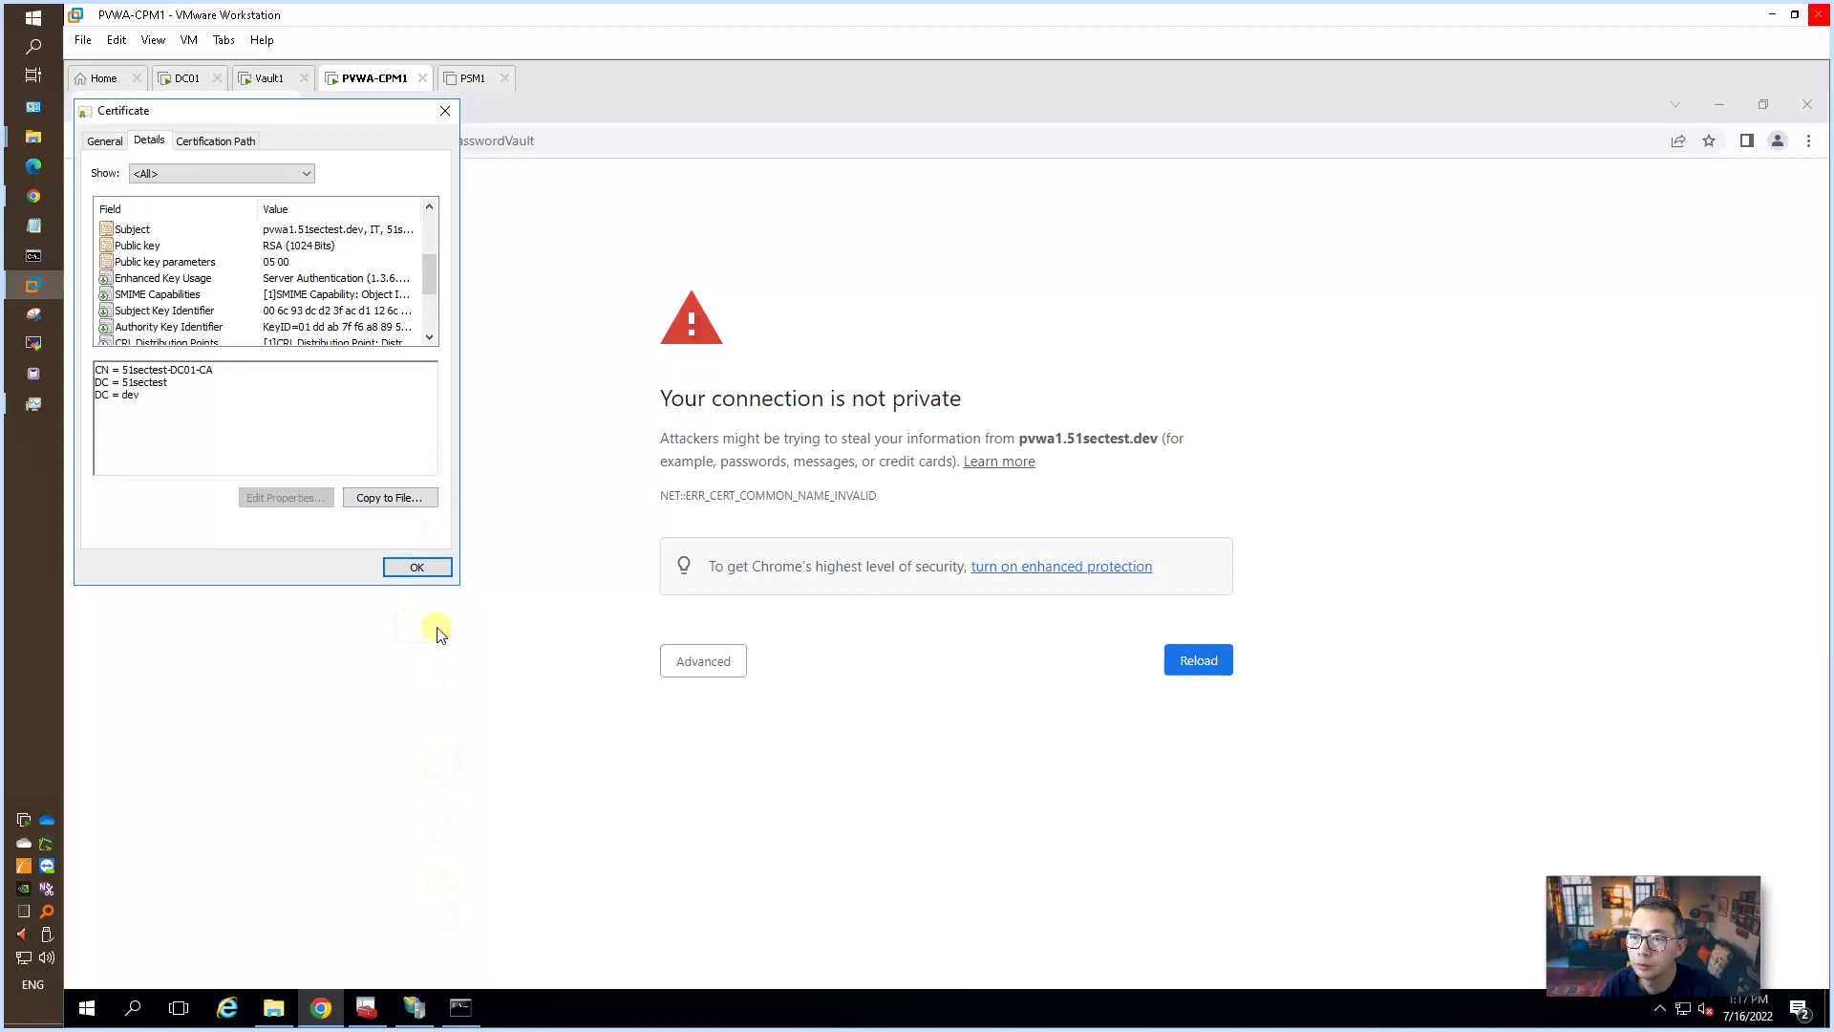
pyautogui.click(416, 568)
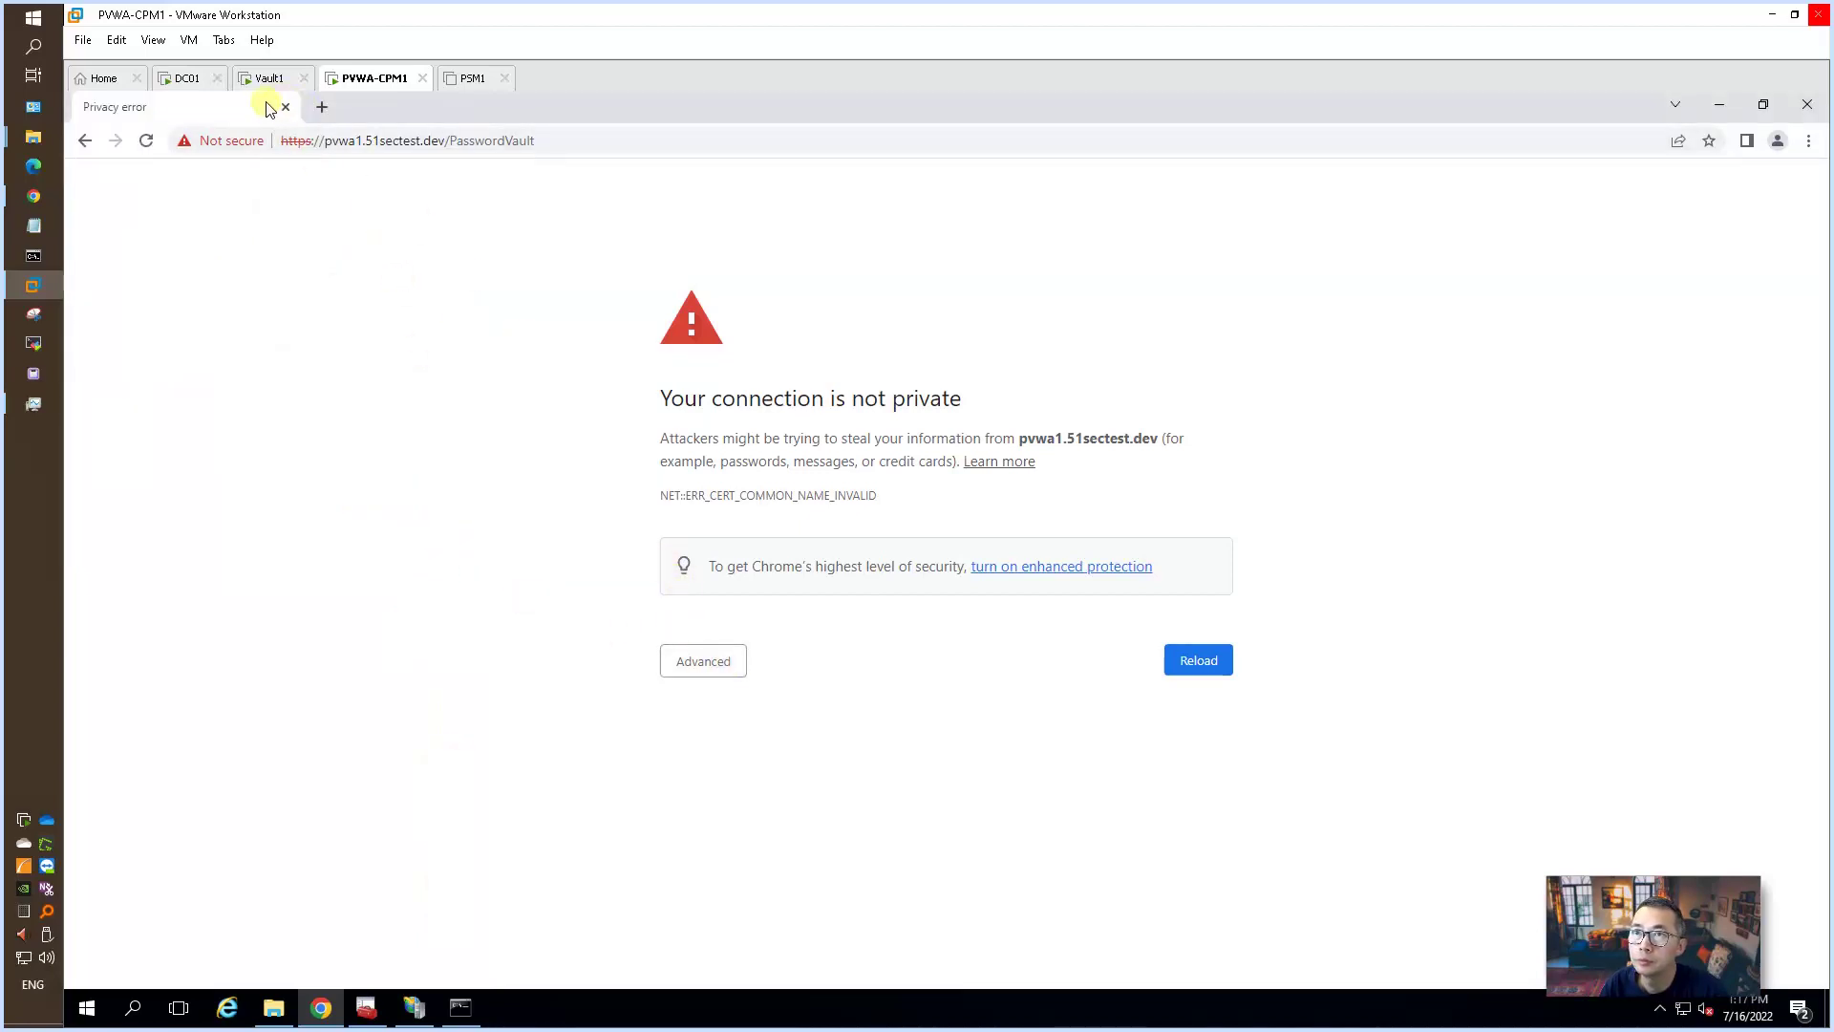
# - Switch to the DC01 machine and check the error details and site security information for pvwa1.51sectest.dev in Edge
pyautogui.click(216, 84)
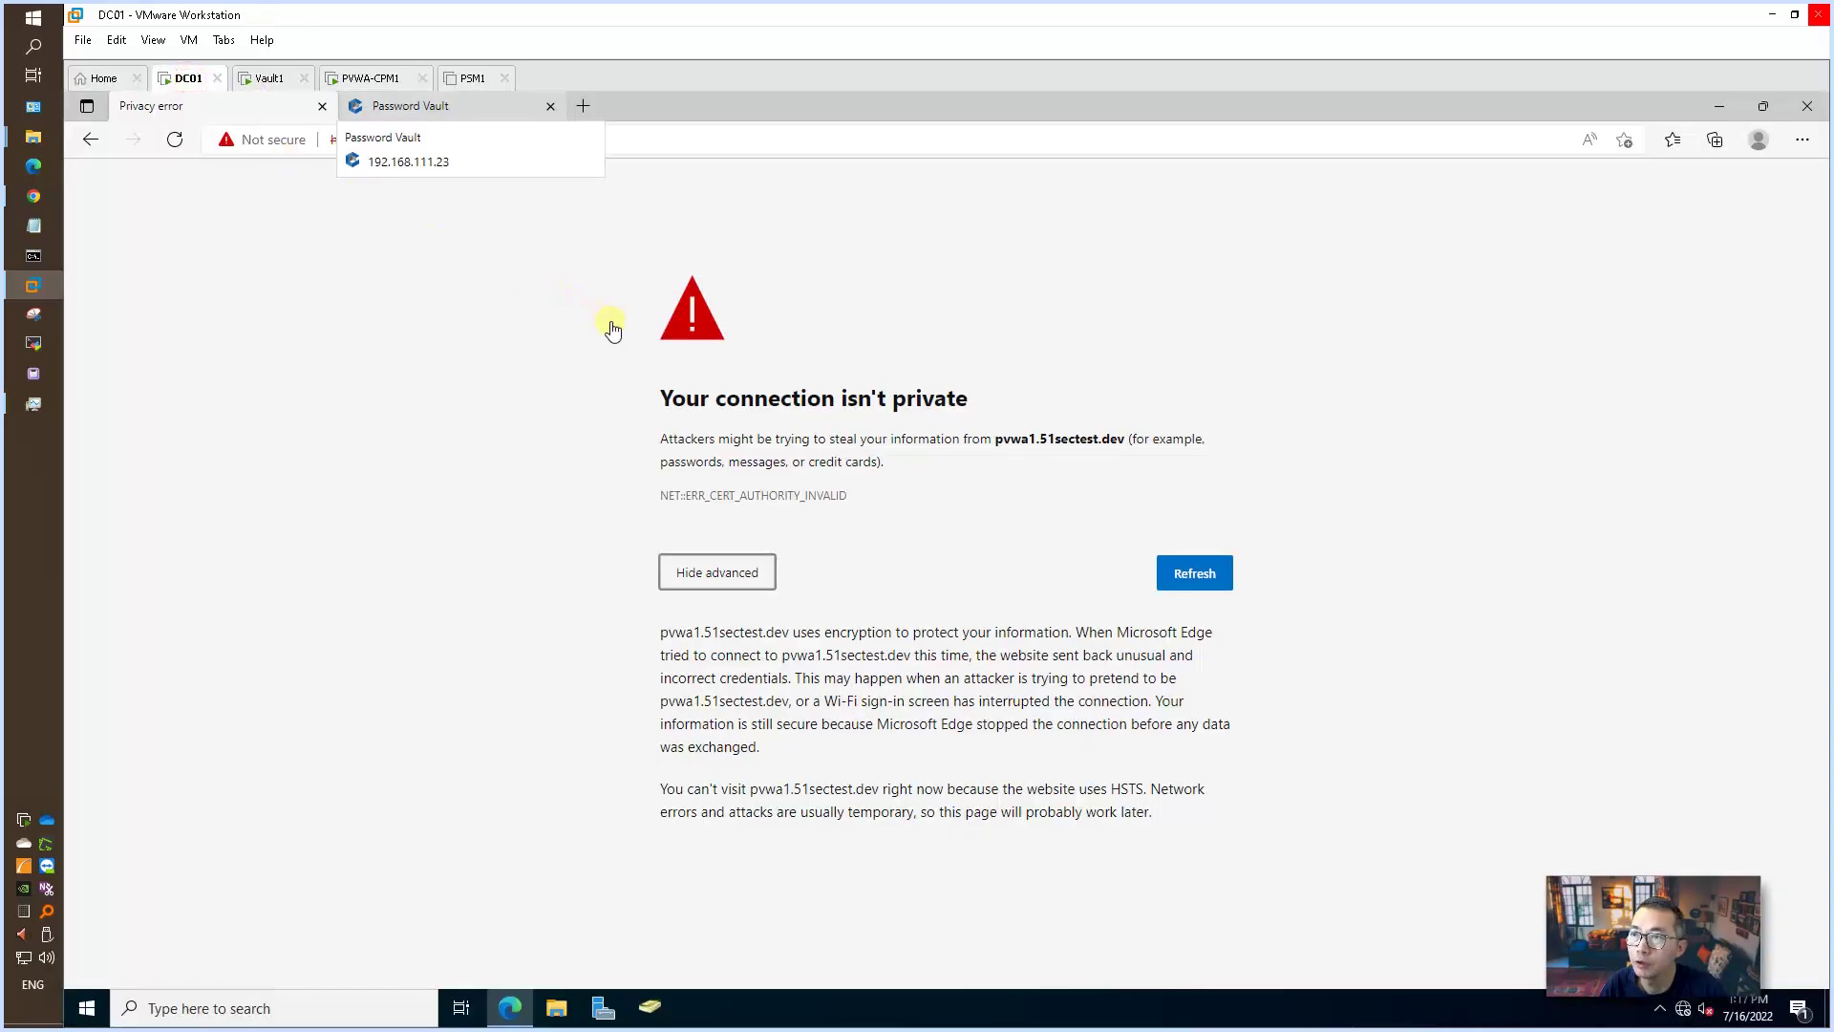
pyautogui.click(687, 576)
pyautogui.click(687, 576)
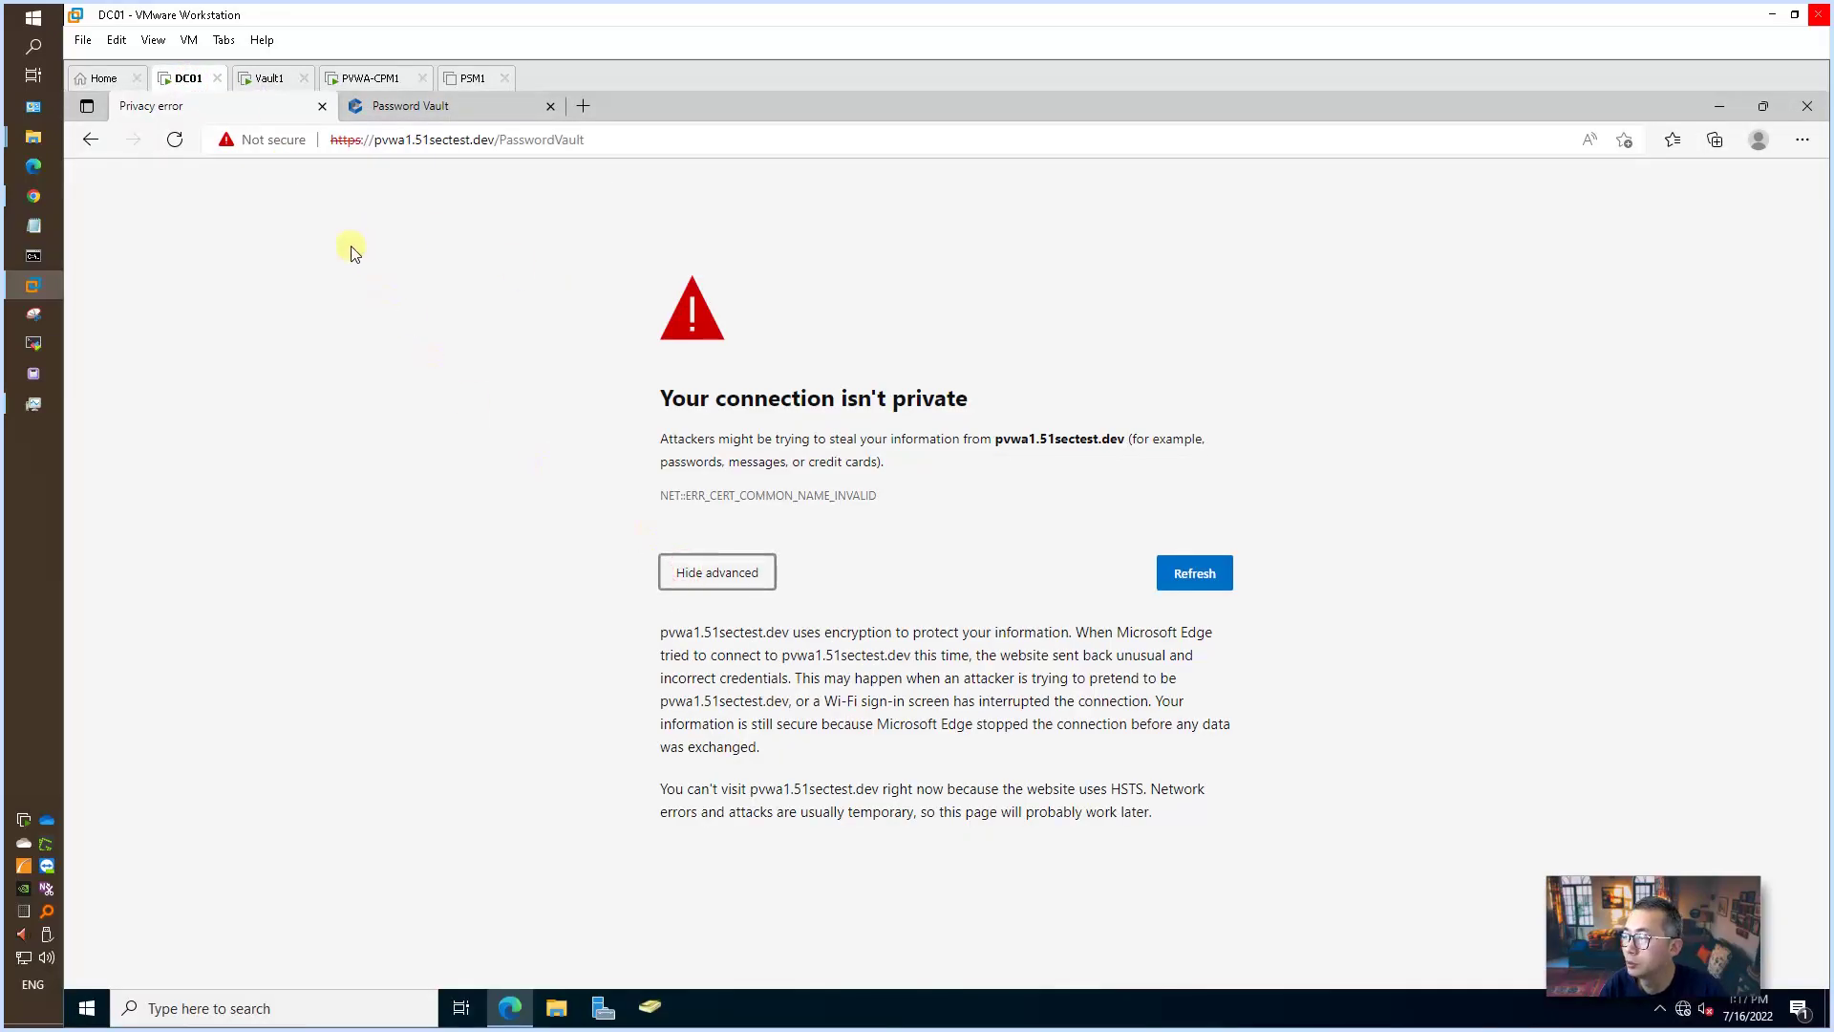
pyautogui.click(264, 143)
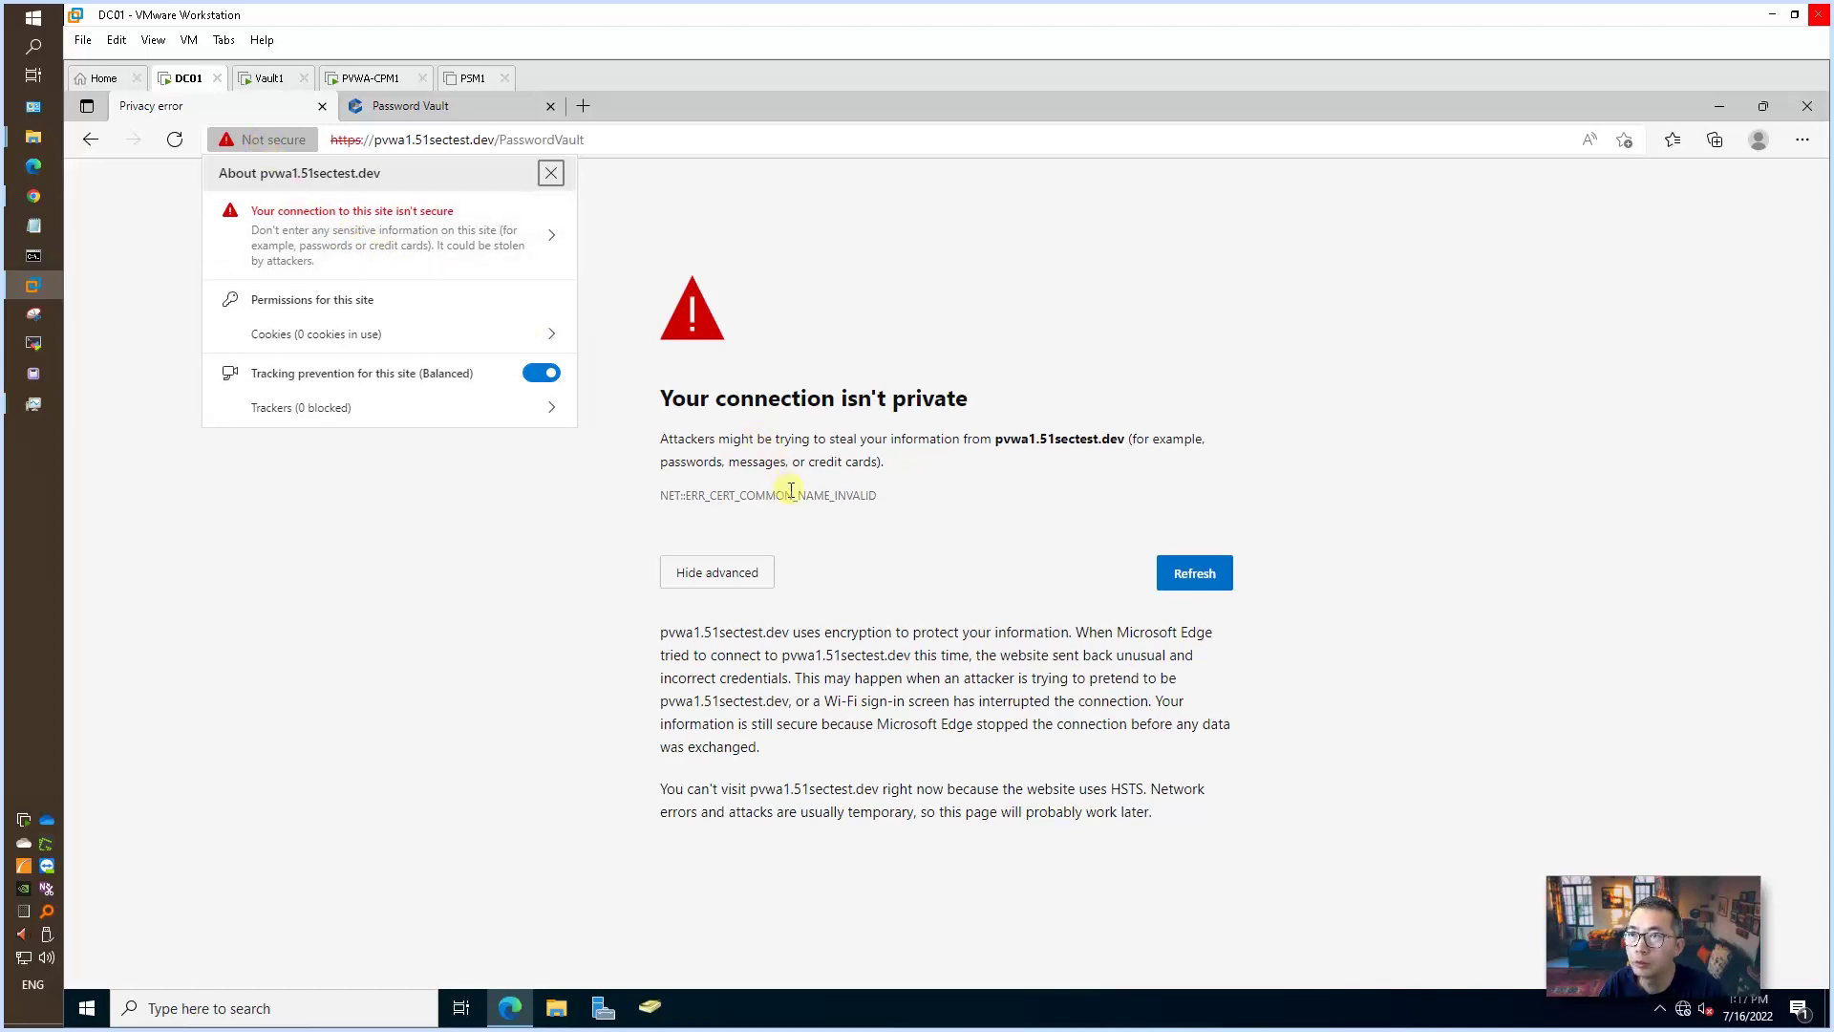
# - Reload the 192.168.111.23 Password Vault page, continue past its certificate warning, and return to the PVWA-CPM1 machine
pyautogui.click(447, 109)
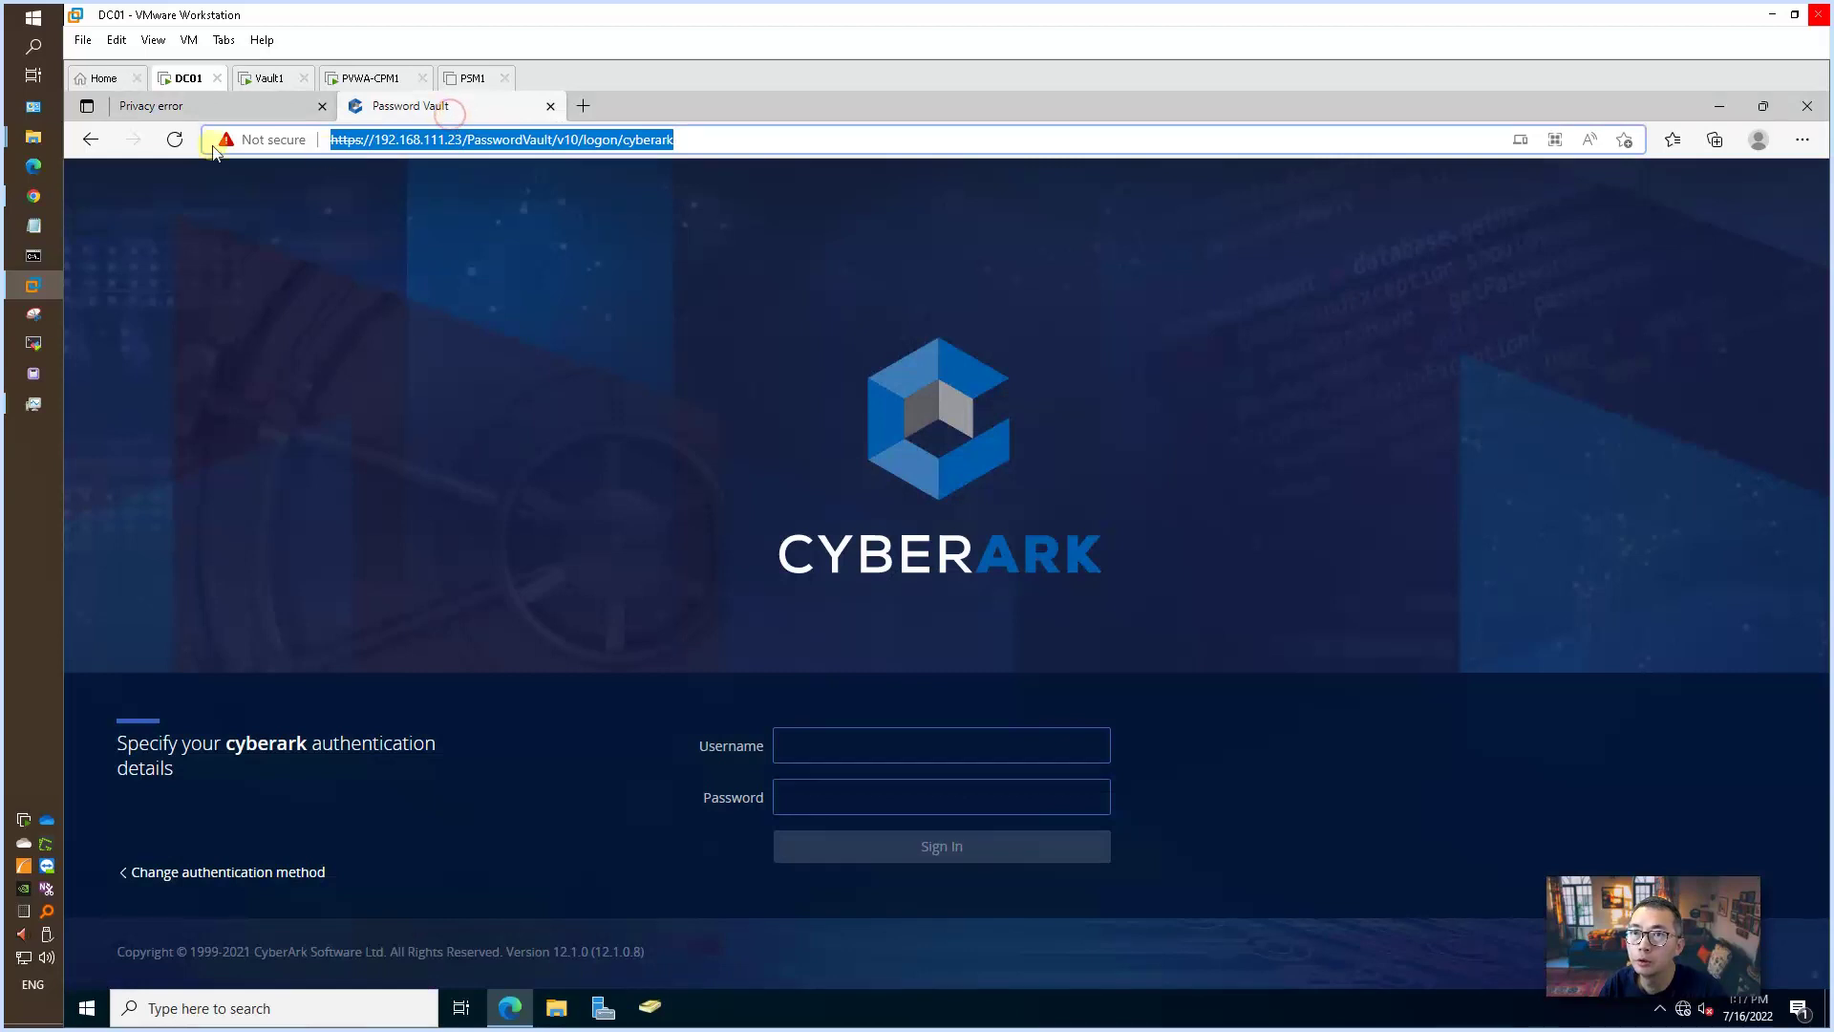
pyautogui.click(175, 140)
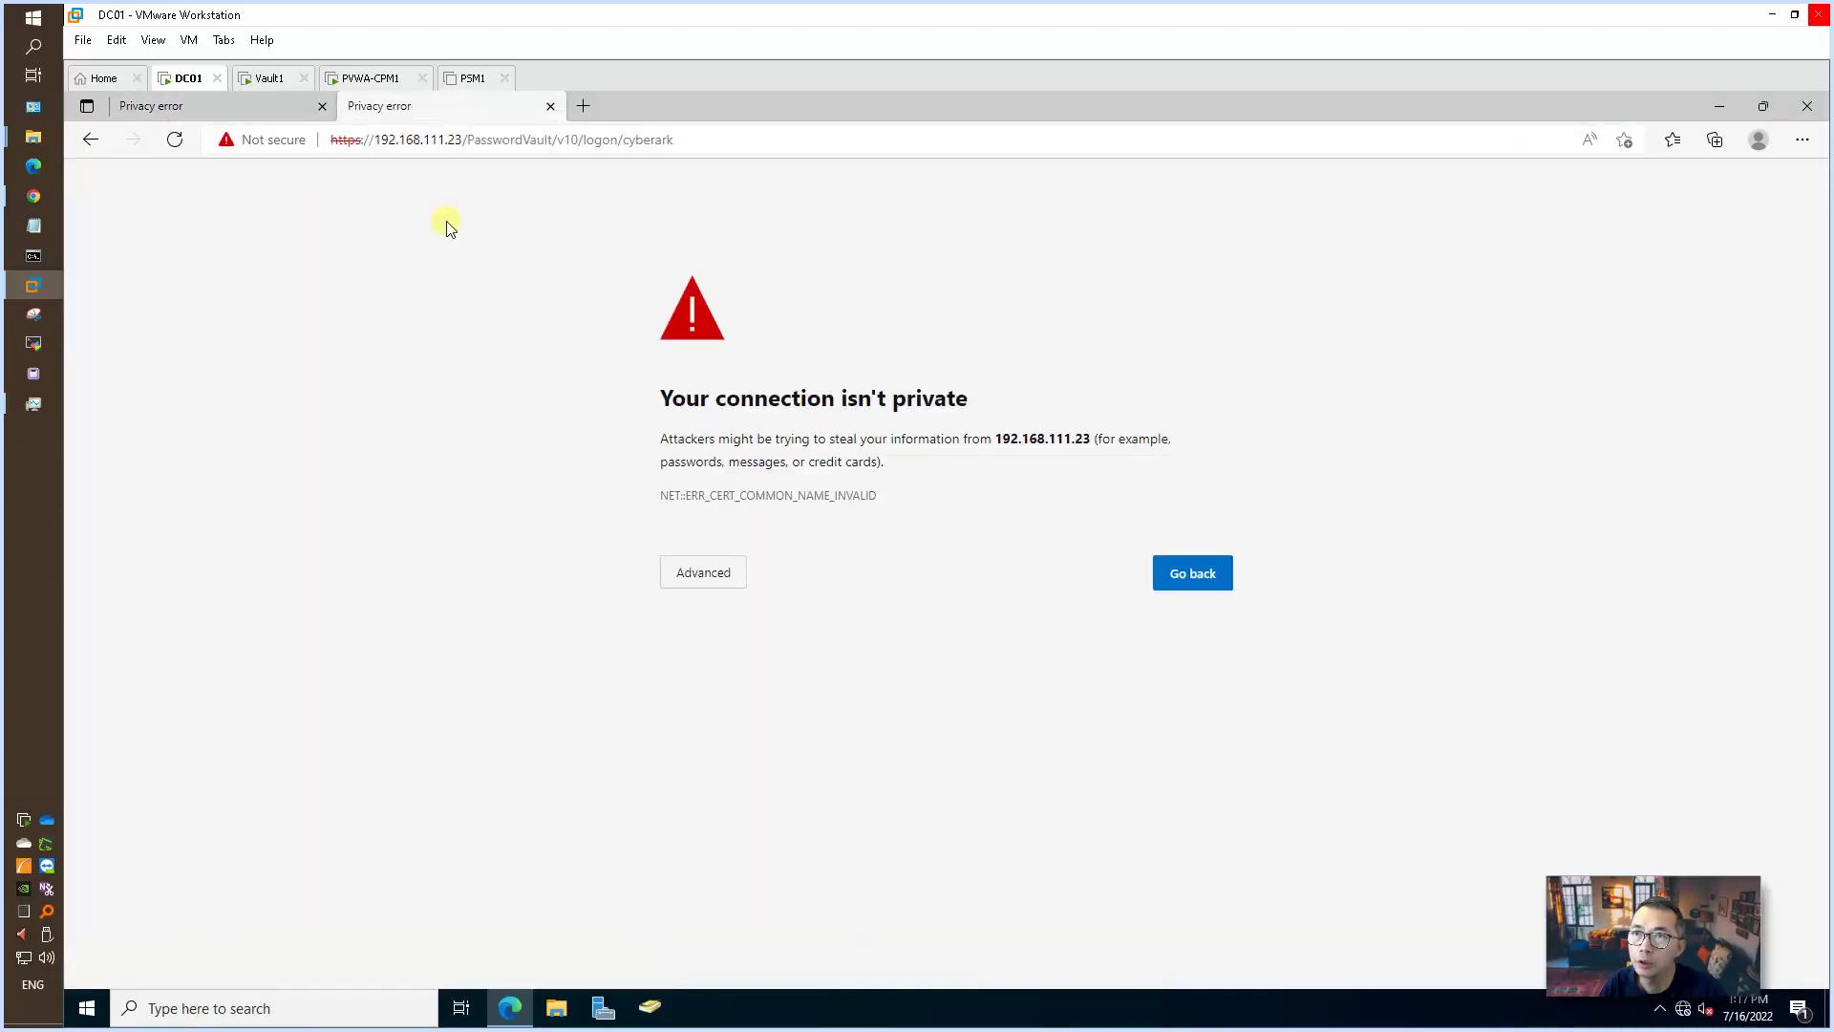
pyautogui.click(704, 572)
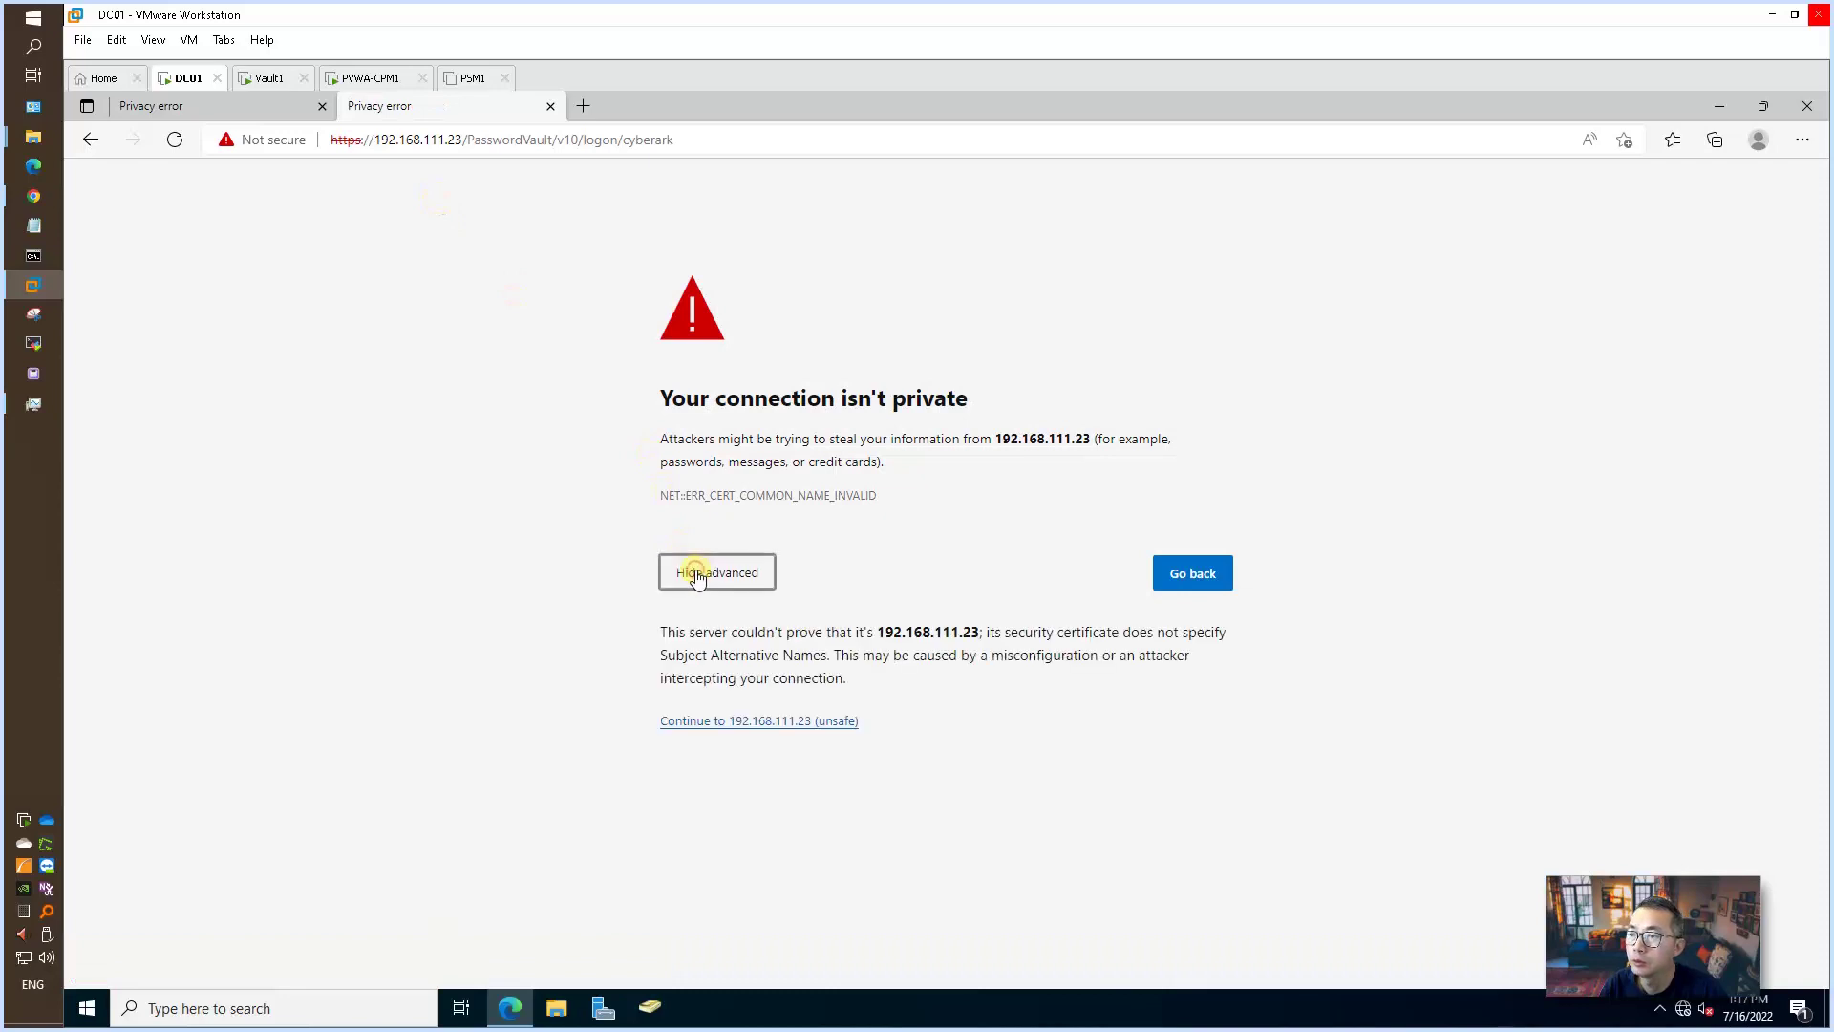
pyautogui.click(764, 728)
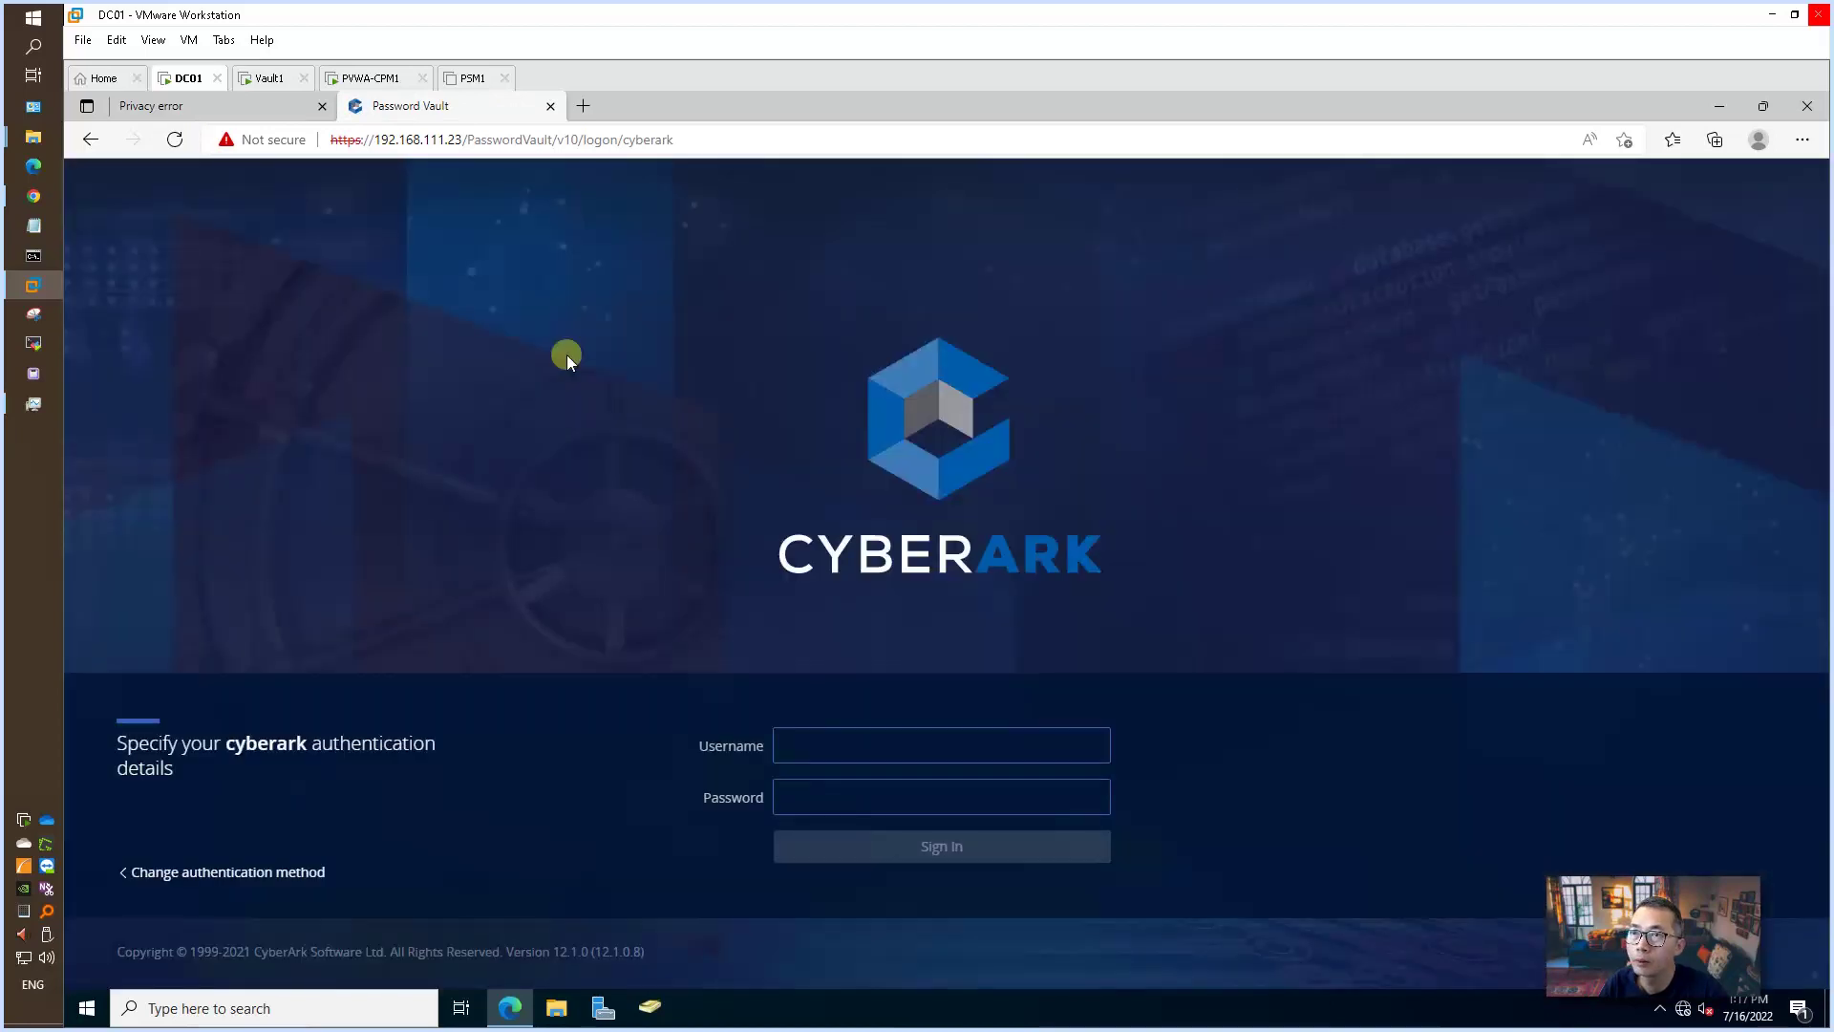
pyautogui.click(219, 112)
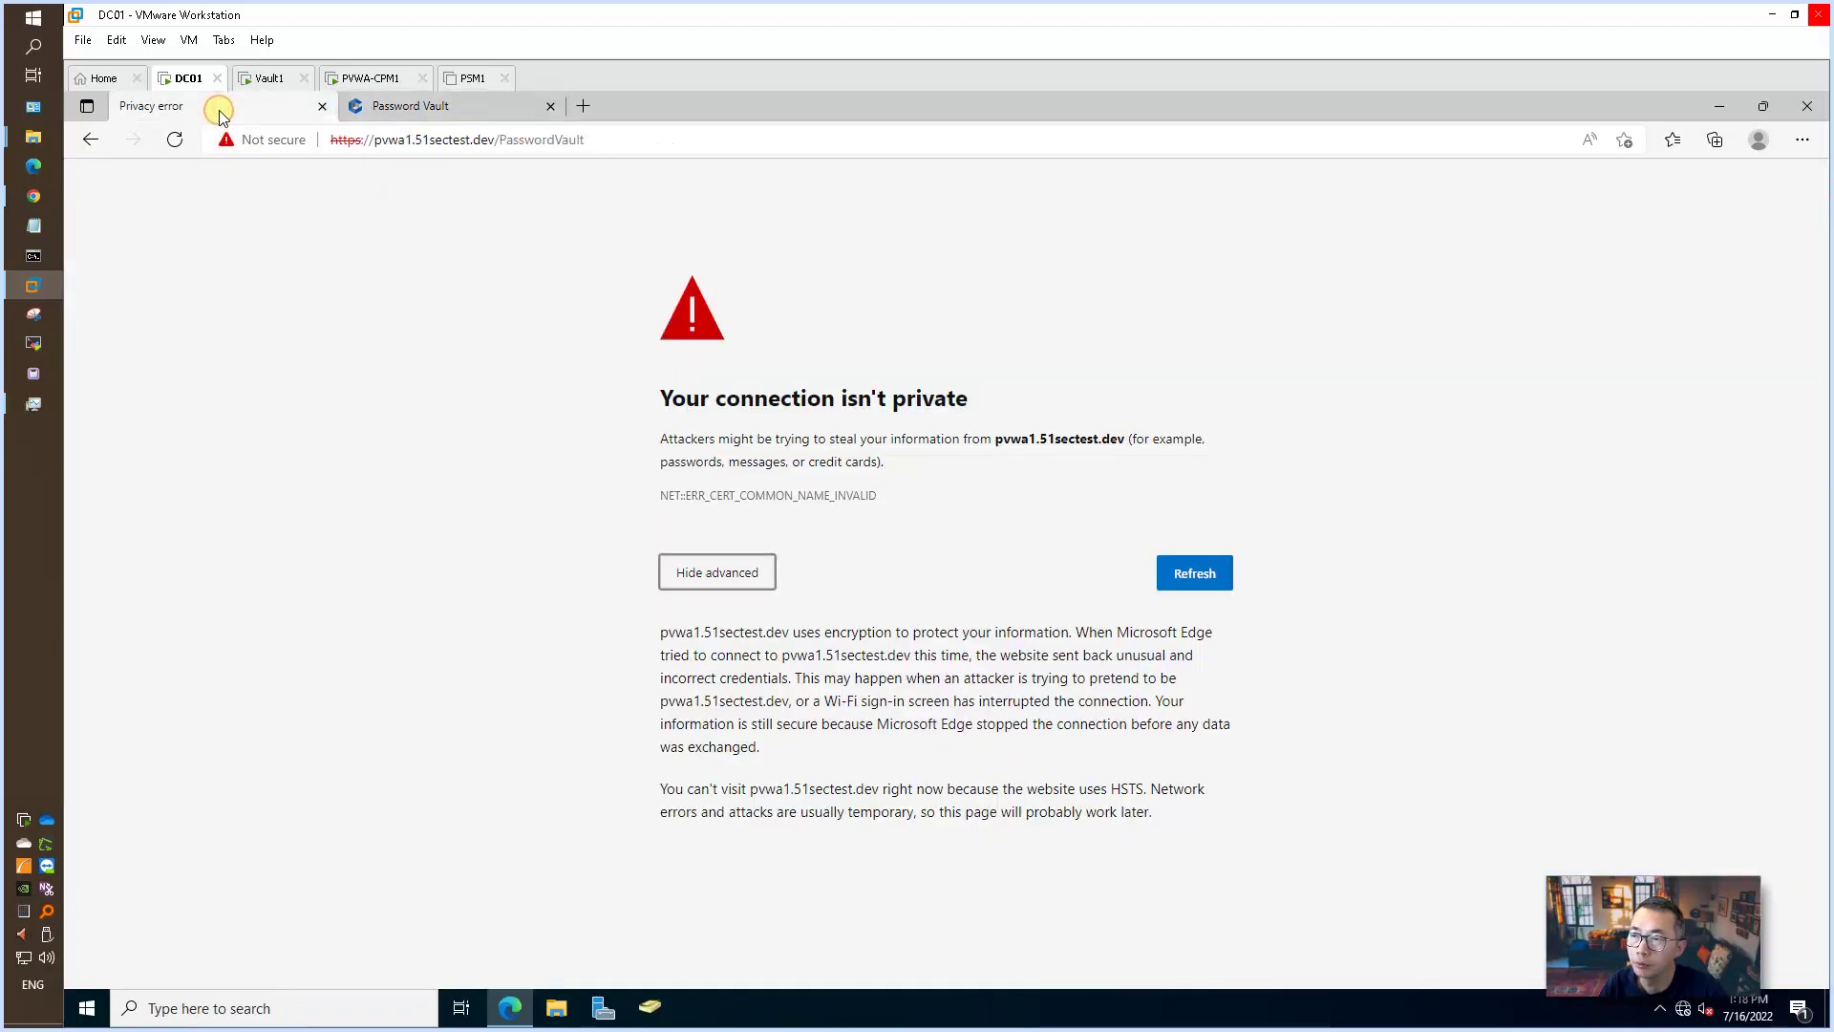
pyautogui.click(394, 84)
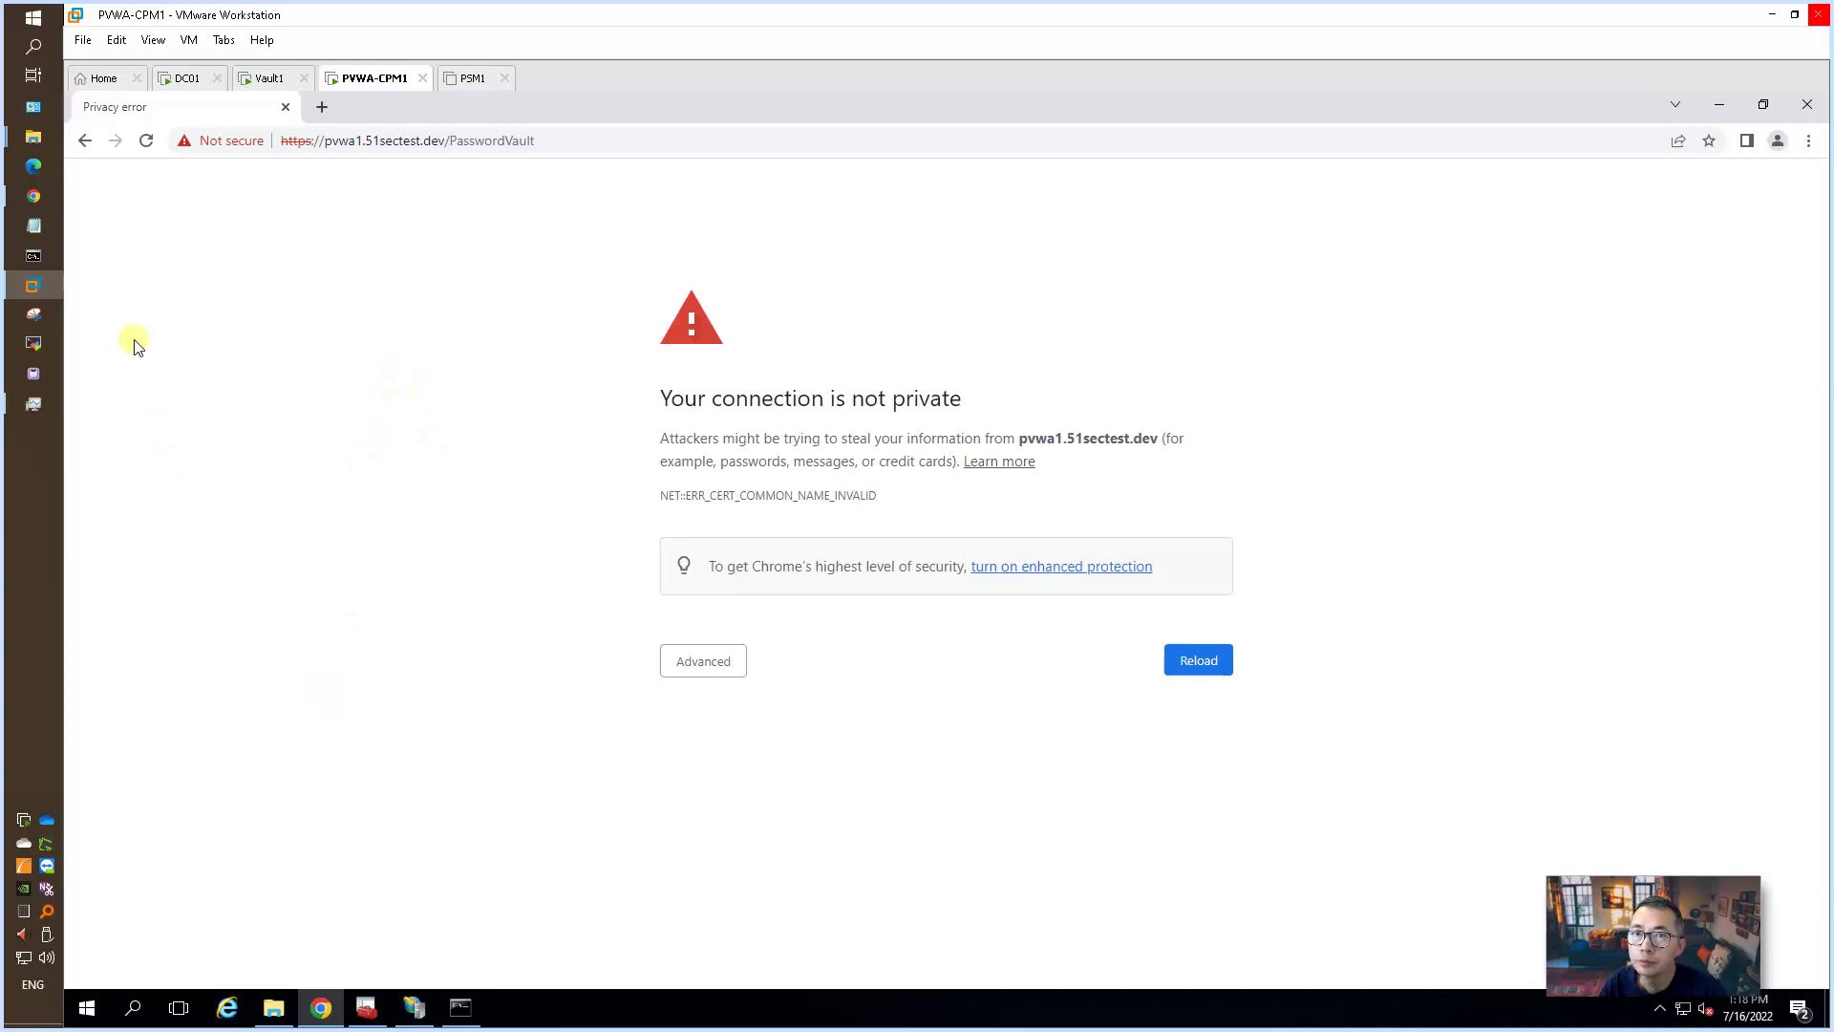
# - Switch to the host's Chrome and read the "Generate CSR with SAN" blog article's instructions for requesting, installing and exporting a CA-signed certificate
pyautogui.click(33, 195)
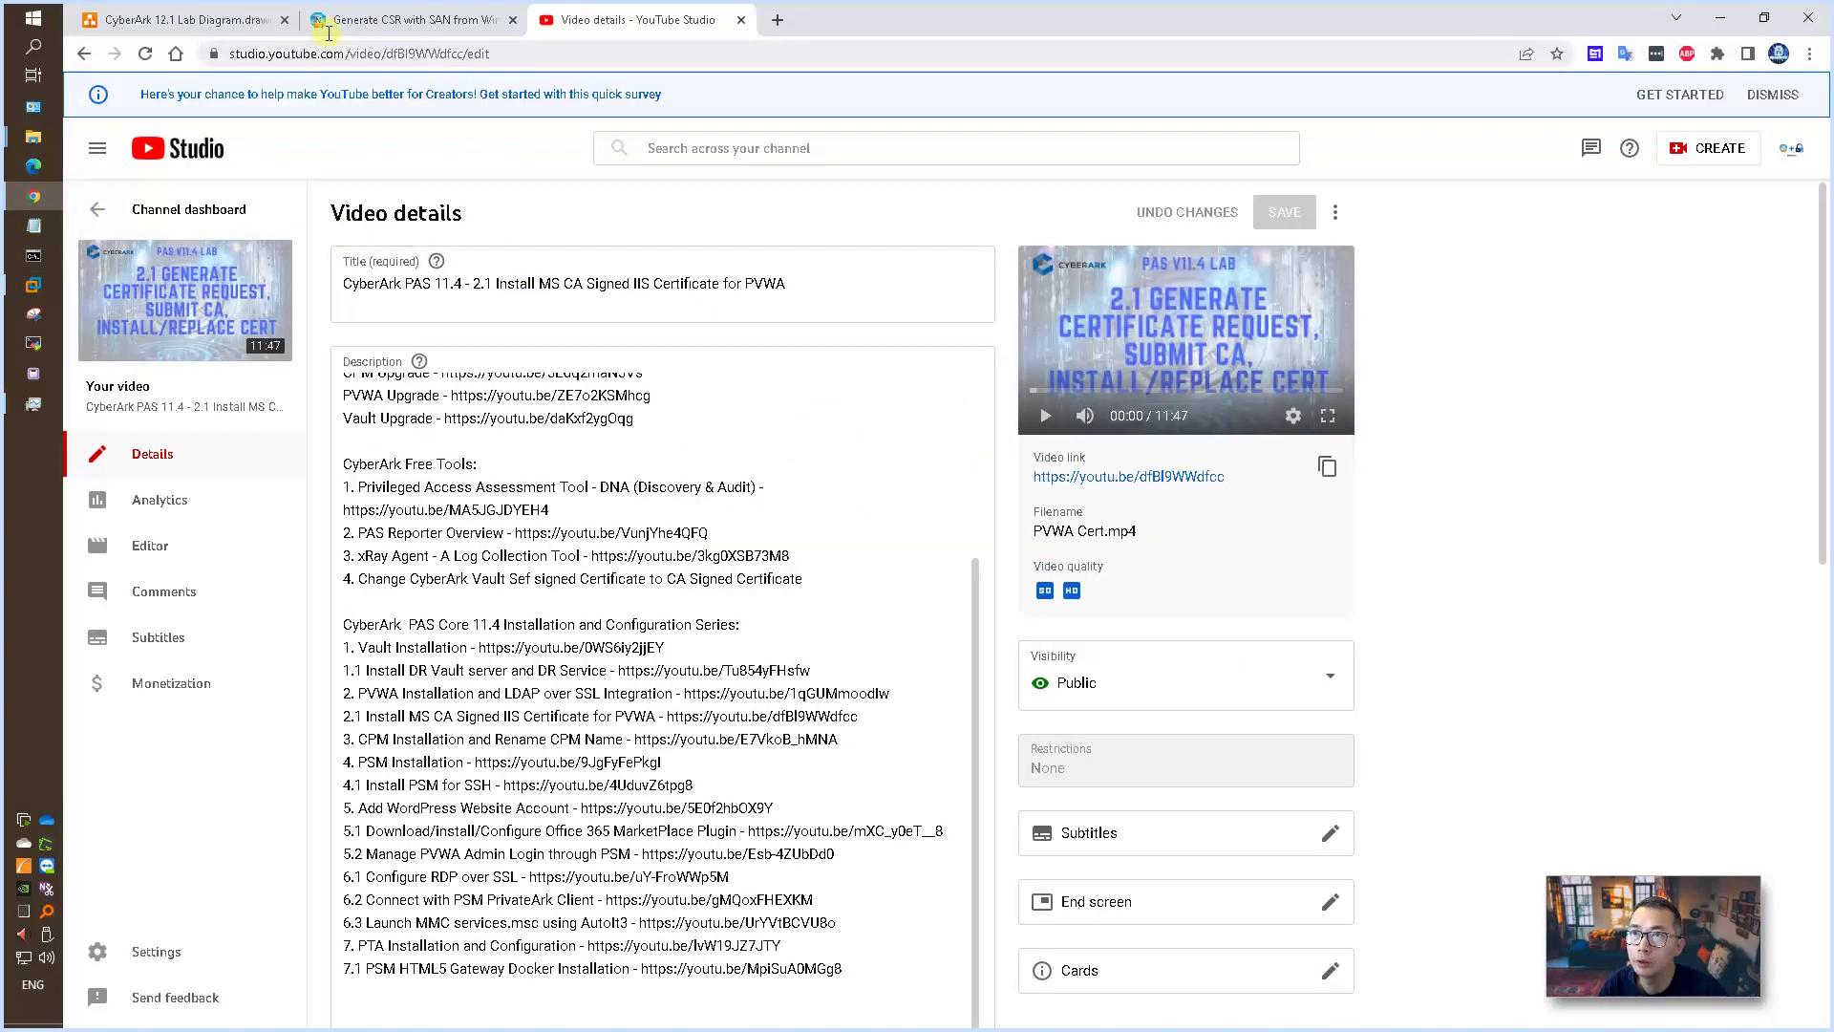
pyautogui.click(378, 14)
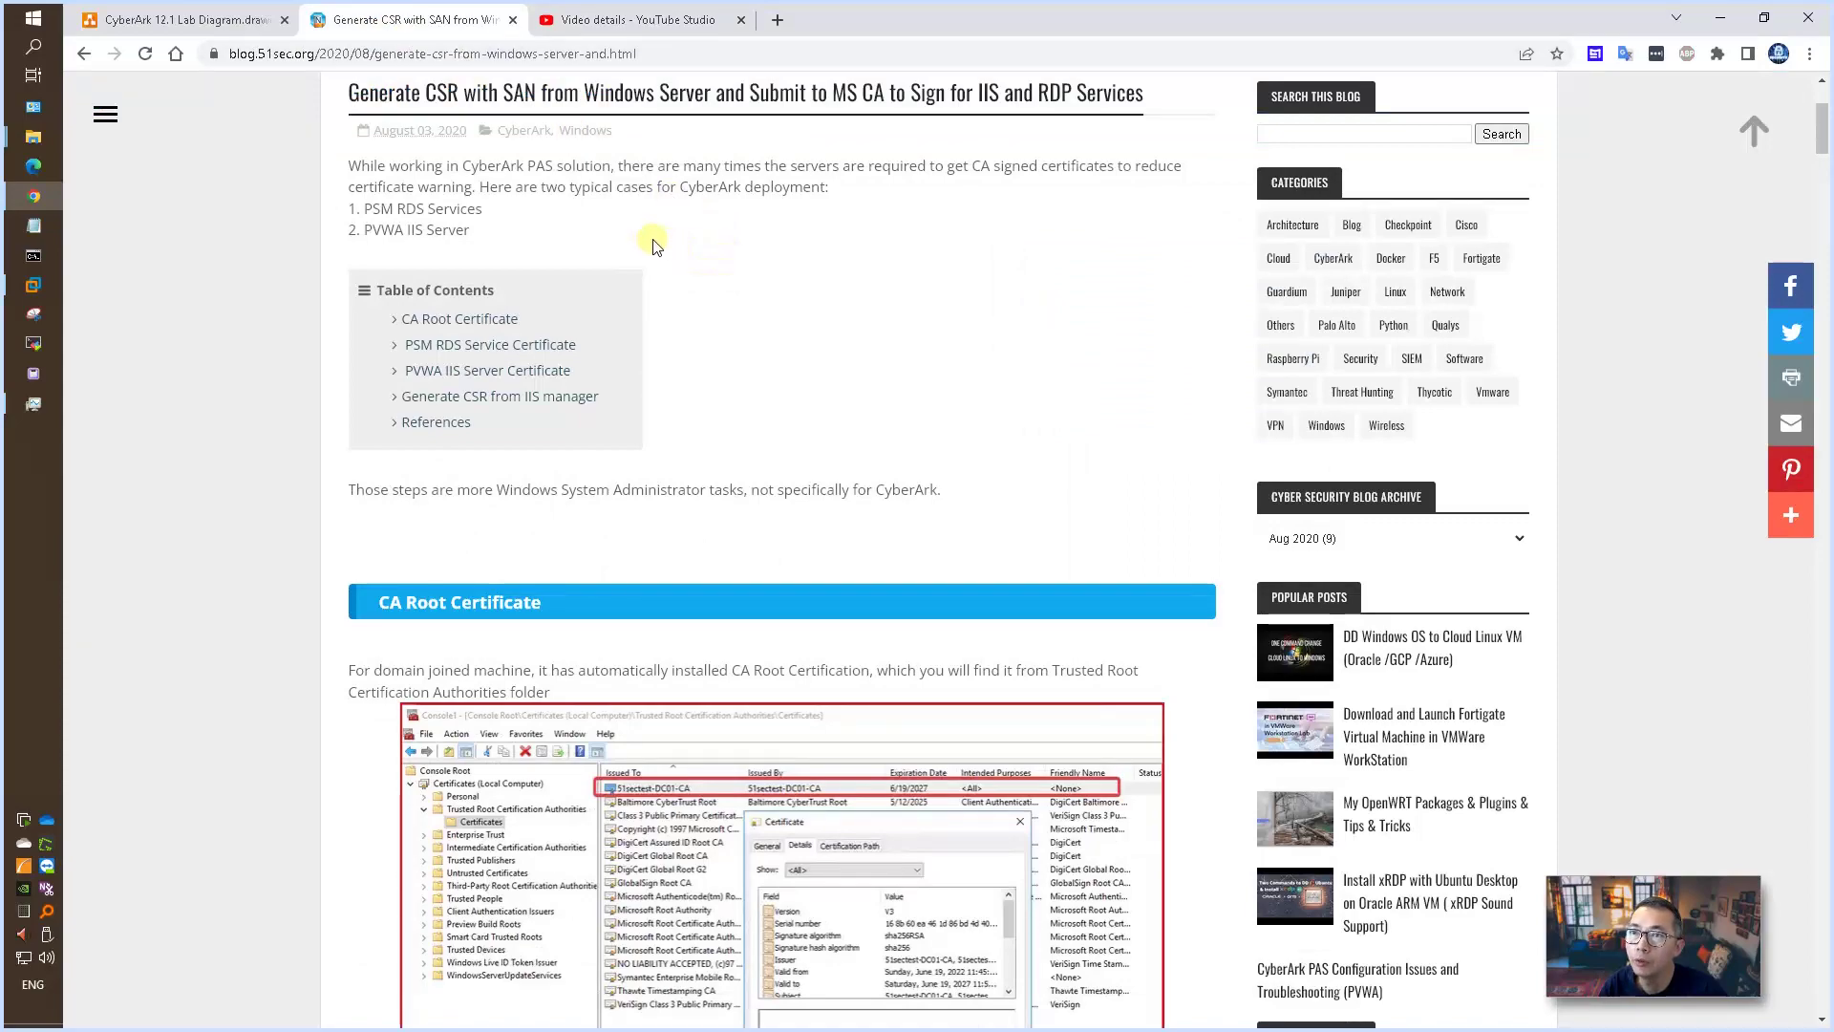
pyautogui.scroll(2, 640, 238)
pyautogui.scroll(-2, 673, 344)
pyautogui.scroll(-1, 678, 355)
pyautogui.scroll(-8, 679, 361)
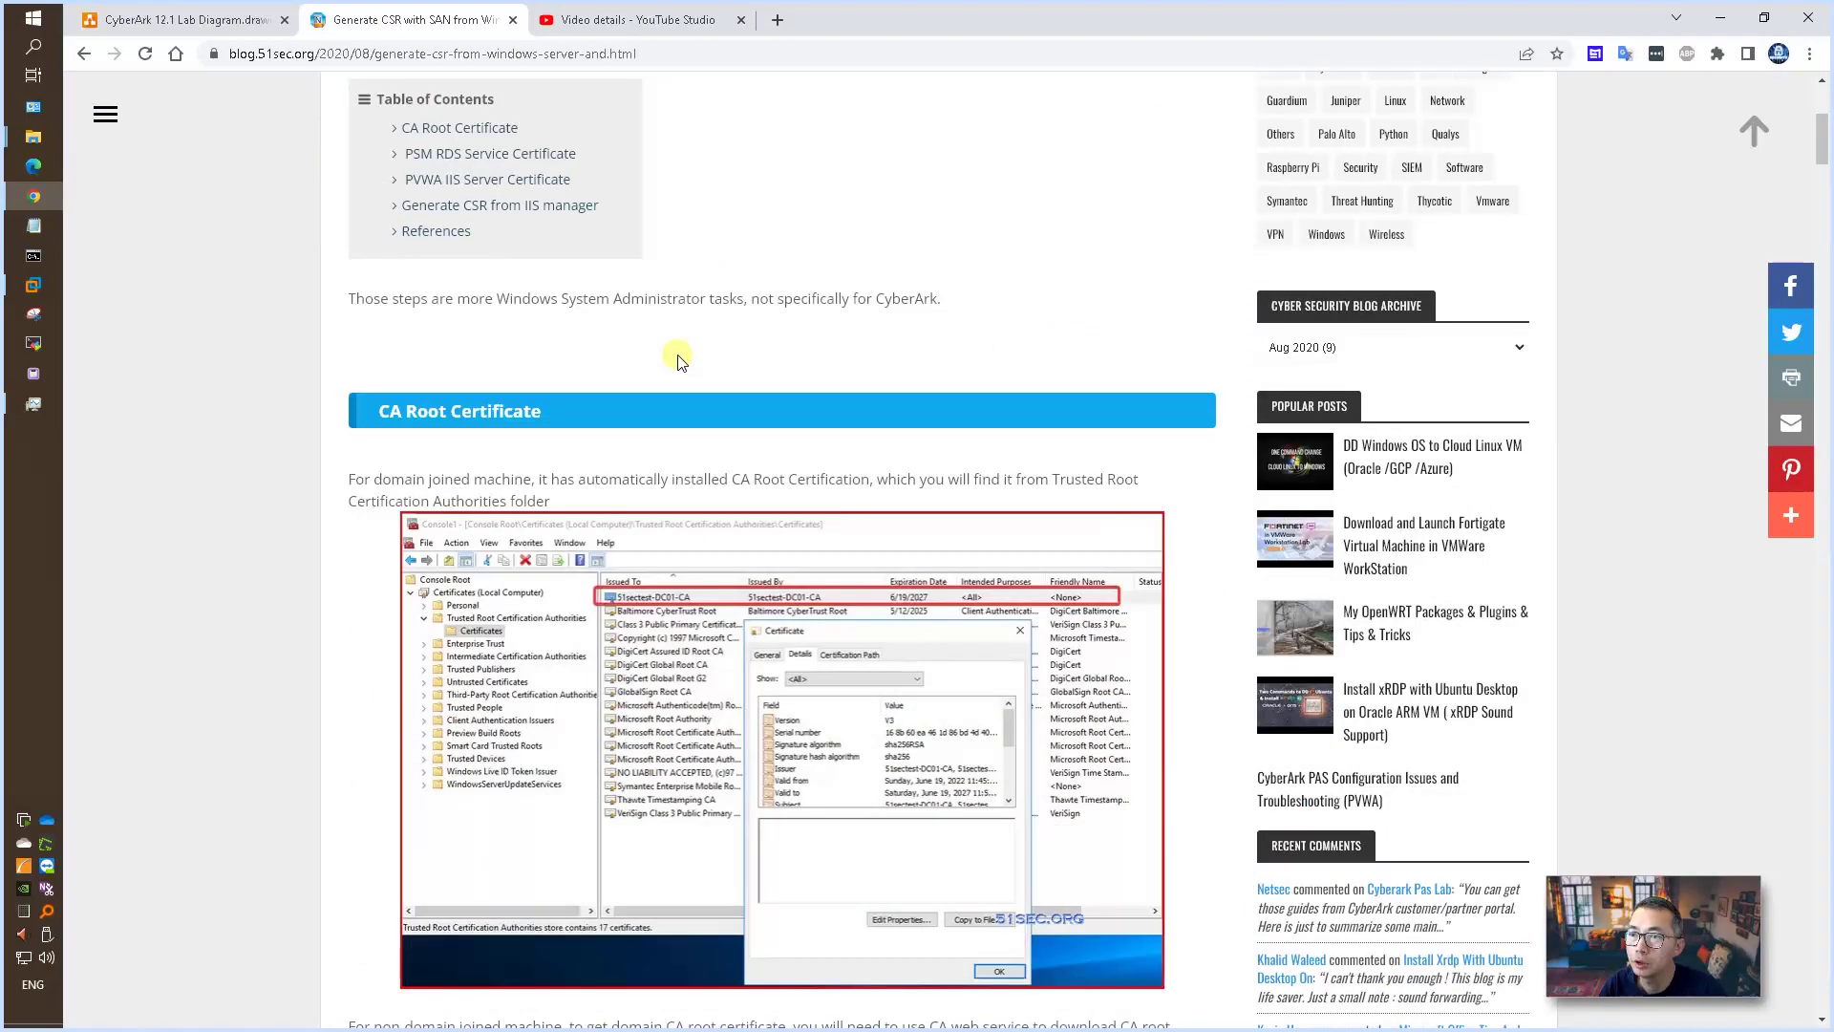
pyautogui.scroll(-3, 679, 363)
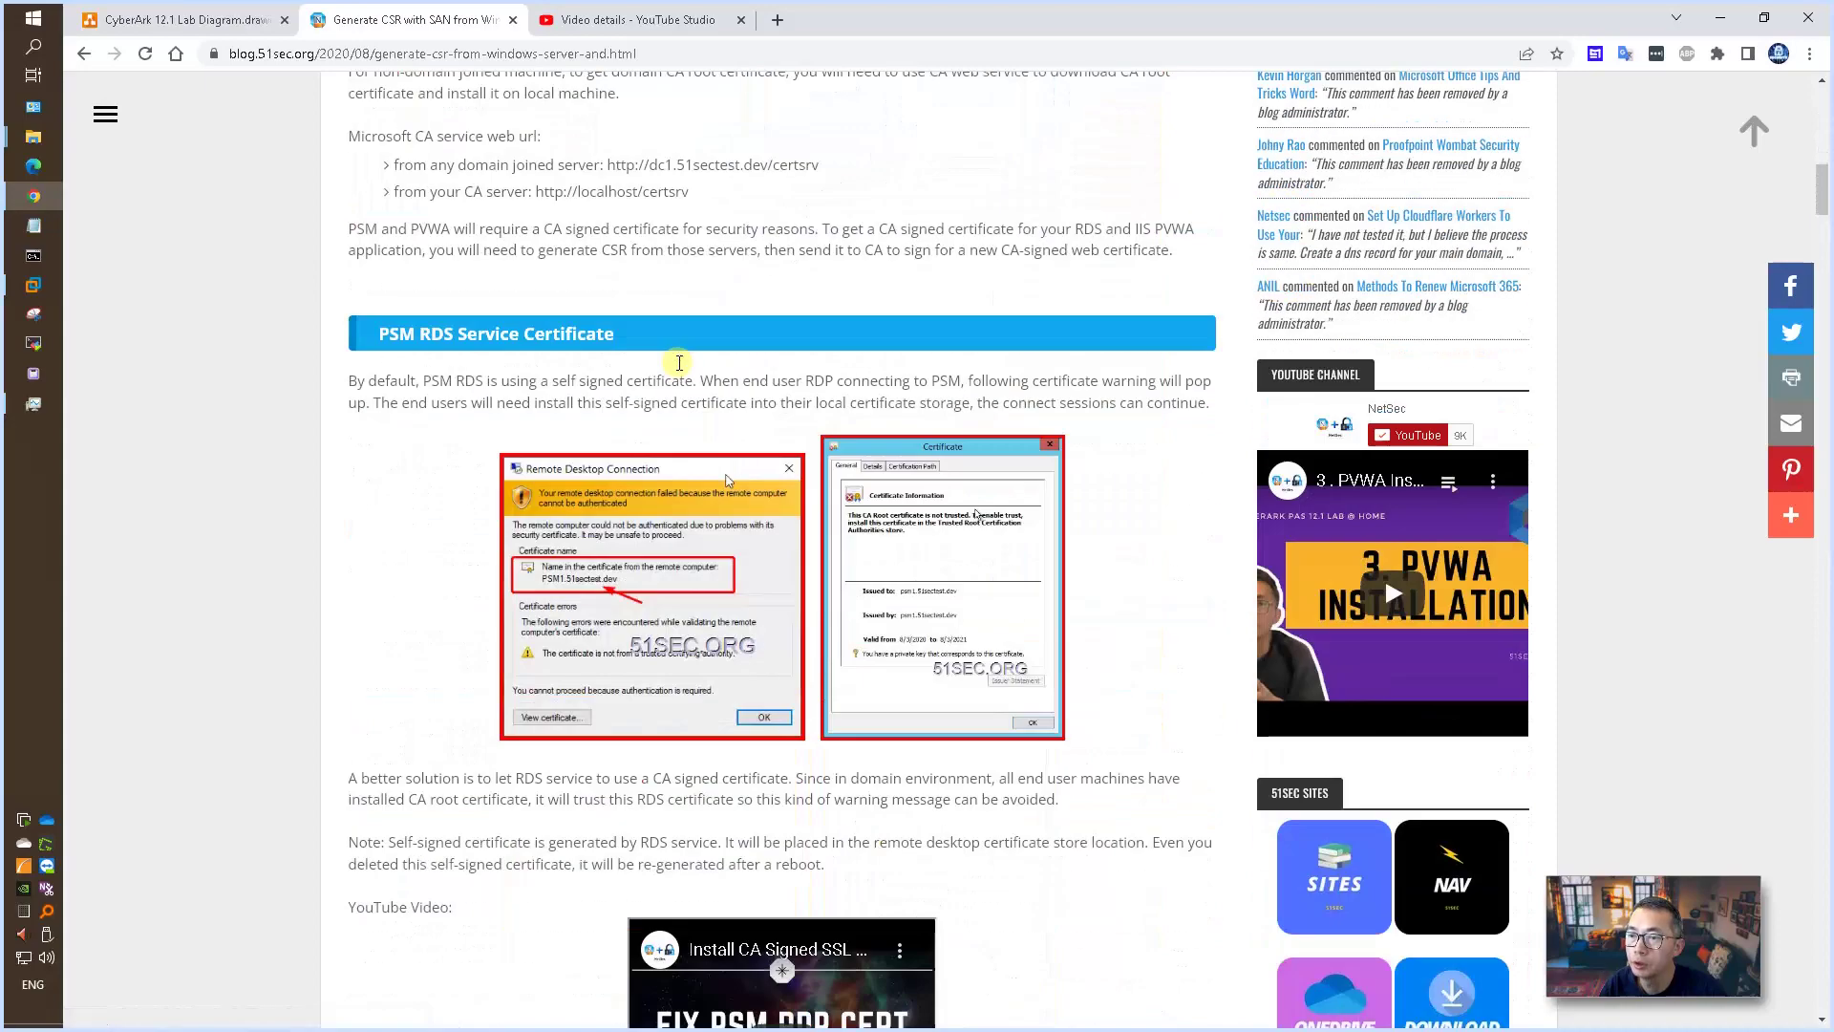
pyautogui.scroll(-10, 679, 363)
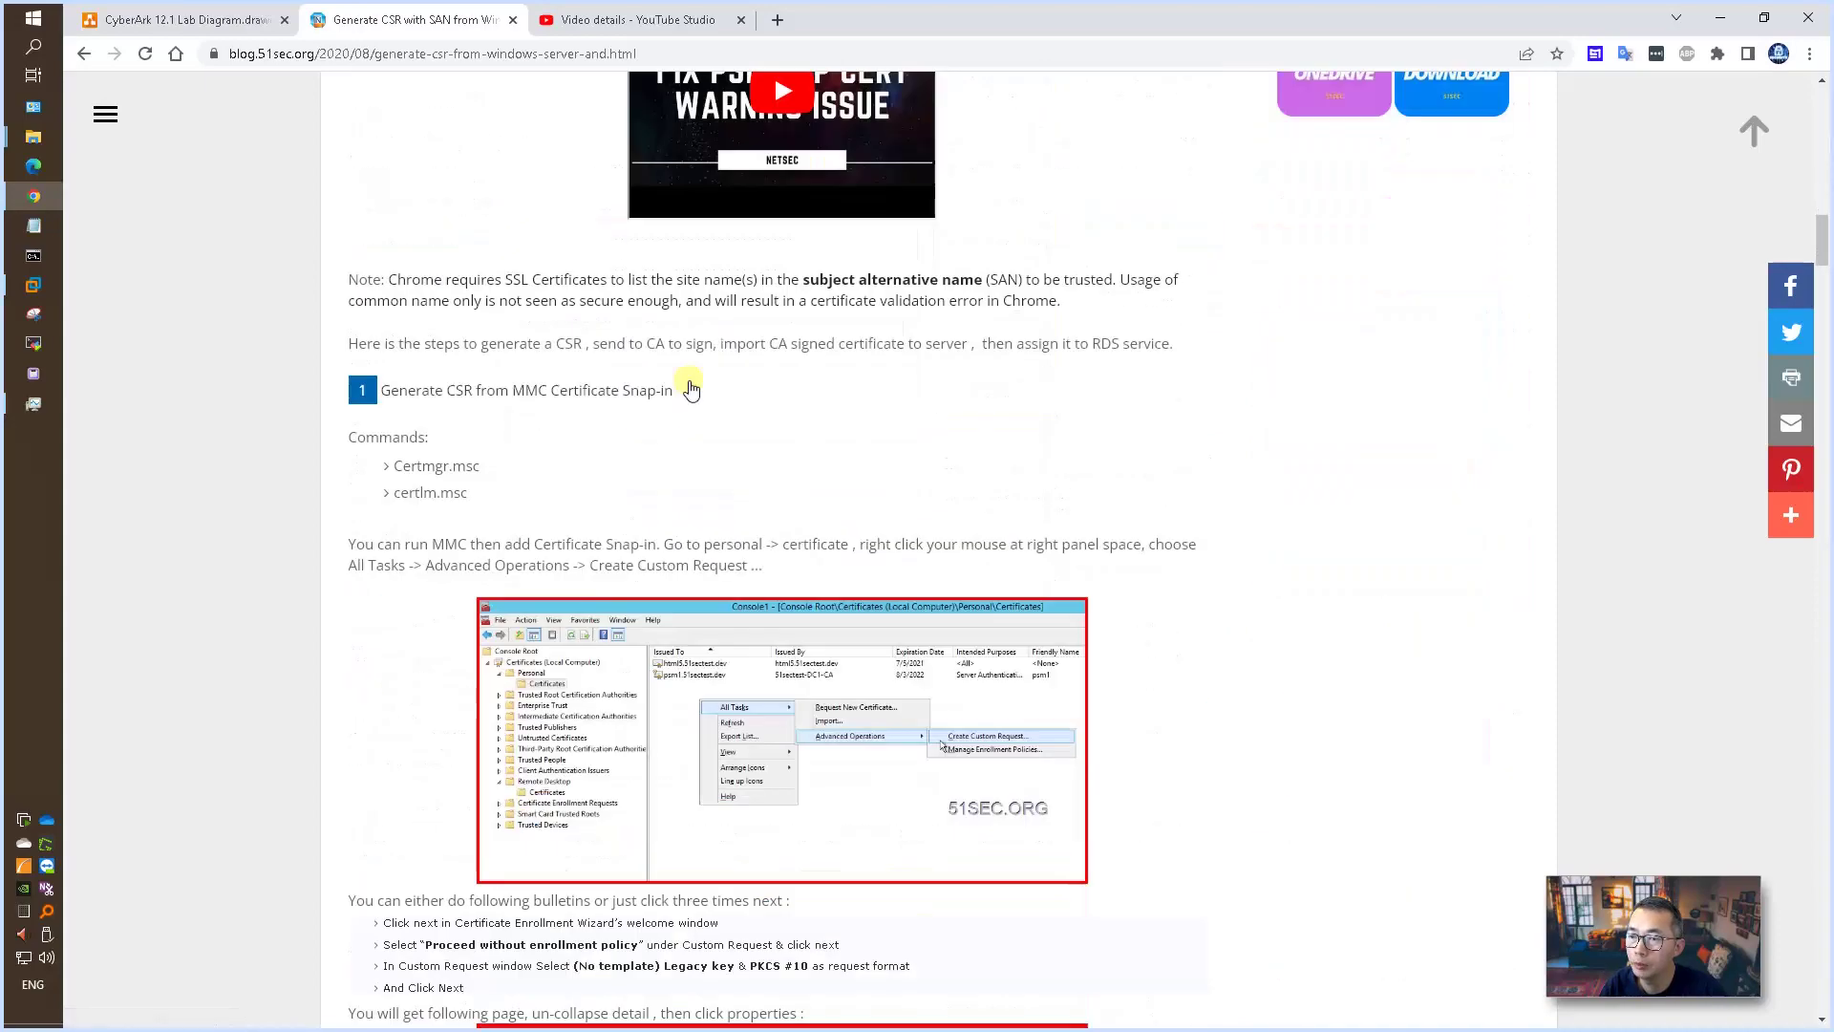
pyautogui.scroll(-20, 694, 395)
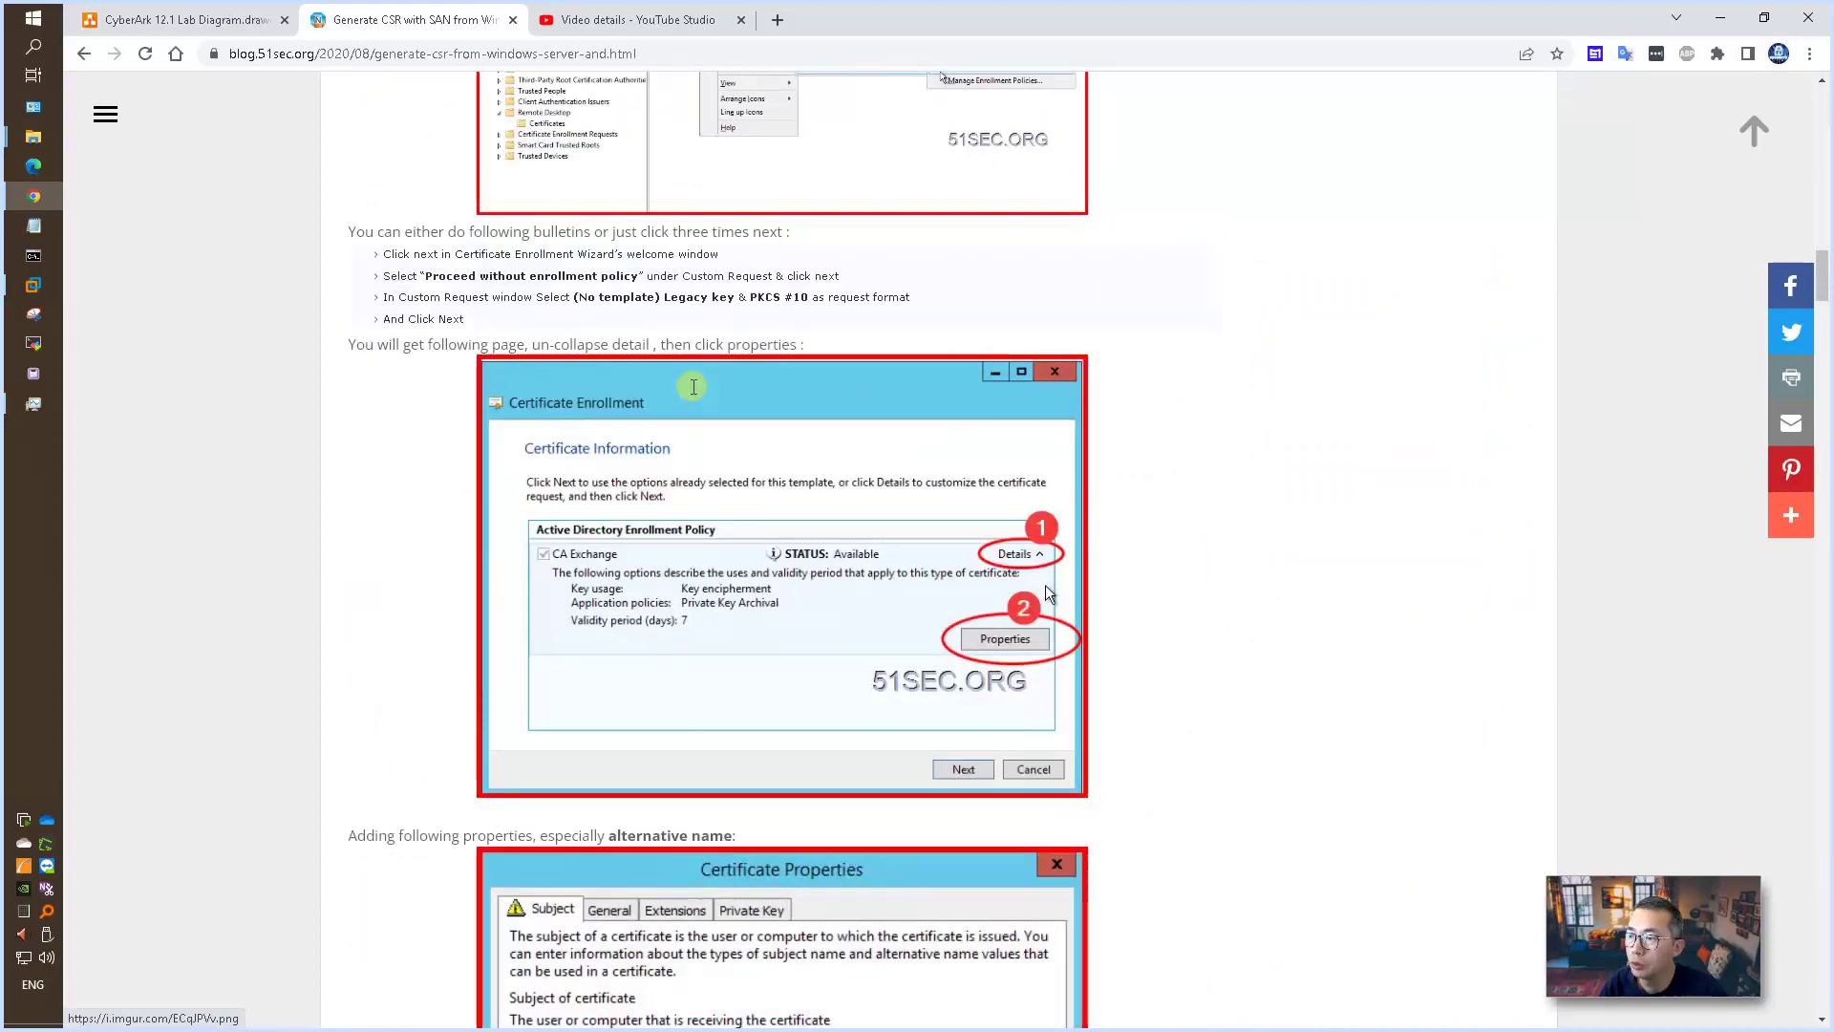
pyautogui.scroll(-20, 695, 394)
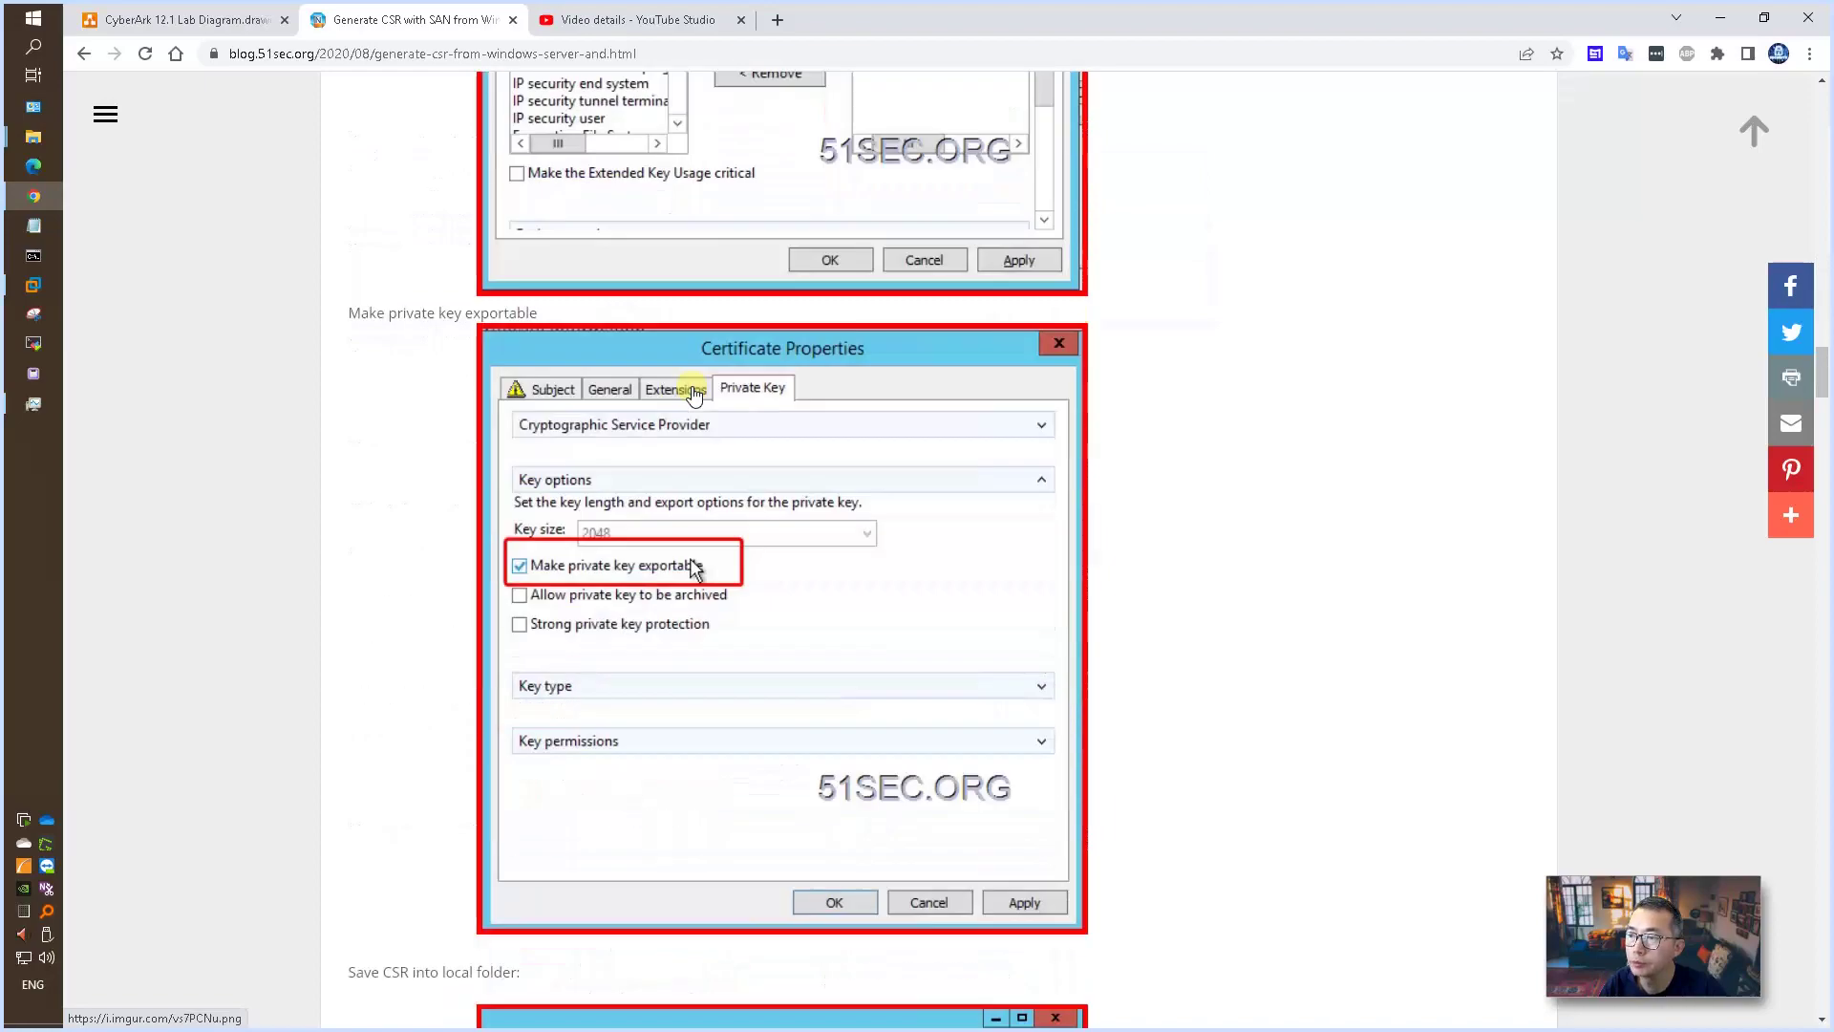
pyautogui.scroll(-20, 773, 492)
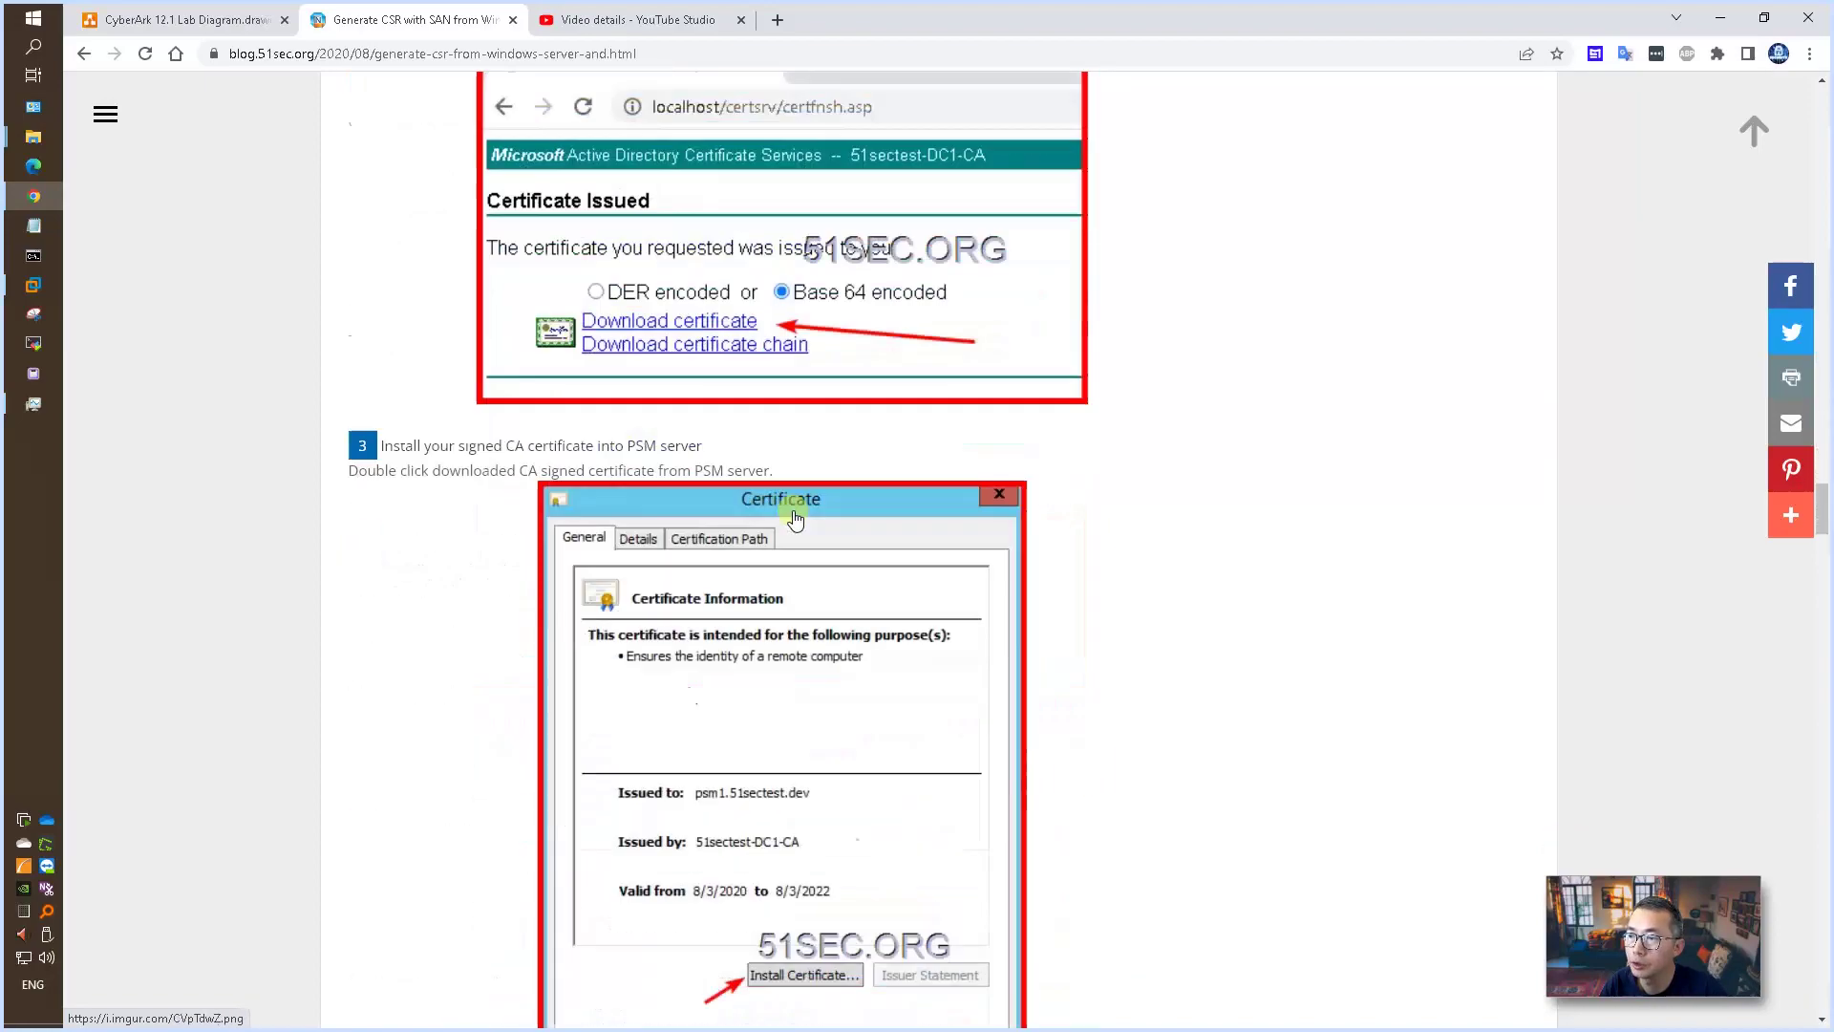
pyautogui.scroll(-20, 792, 516)
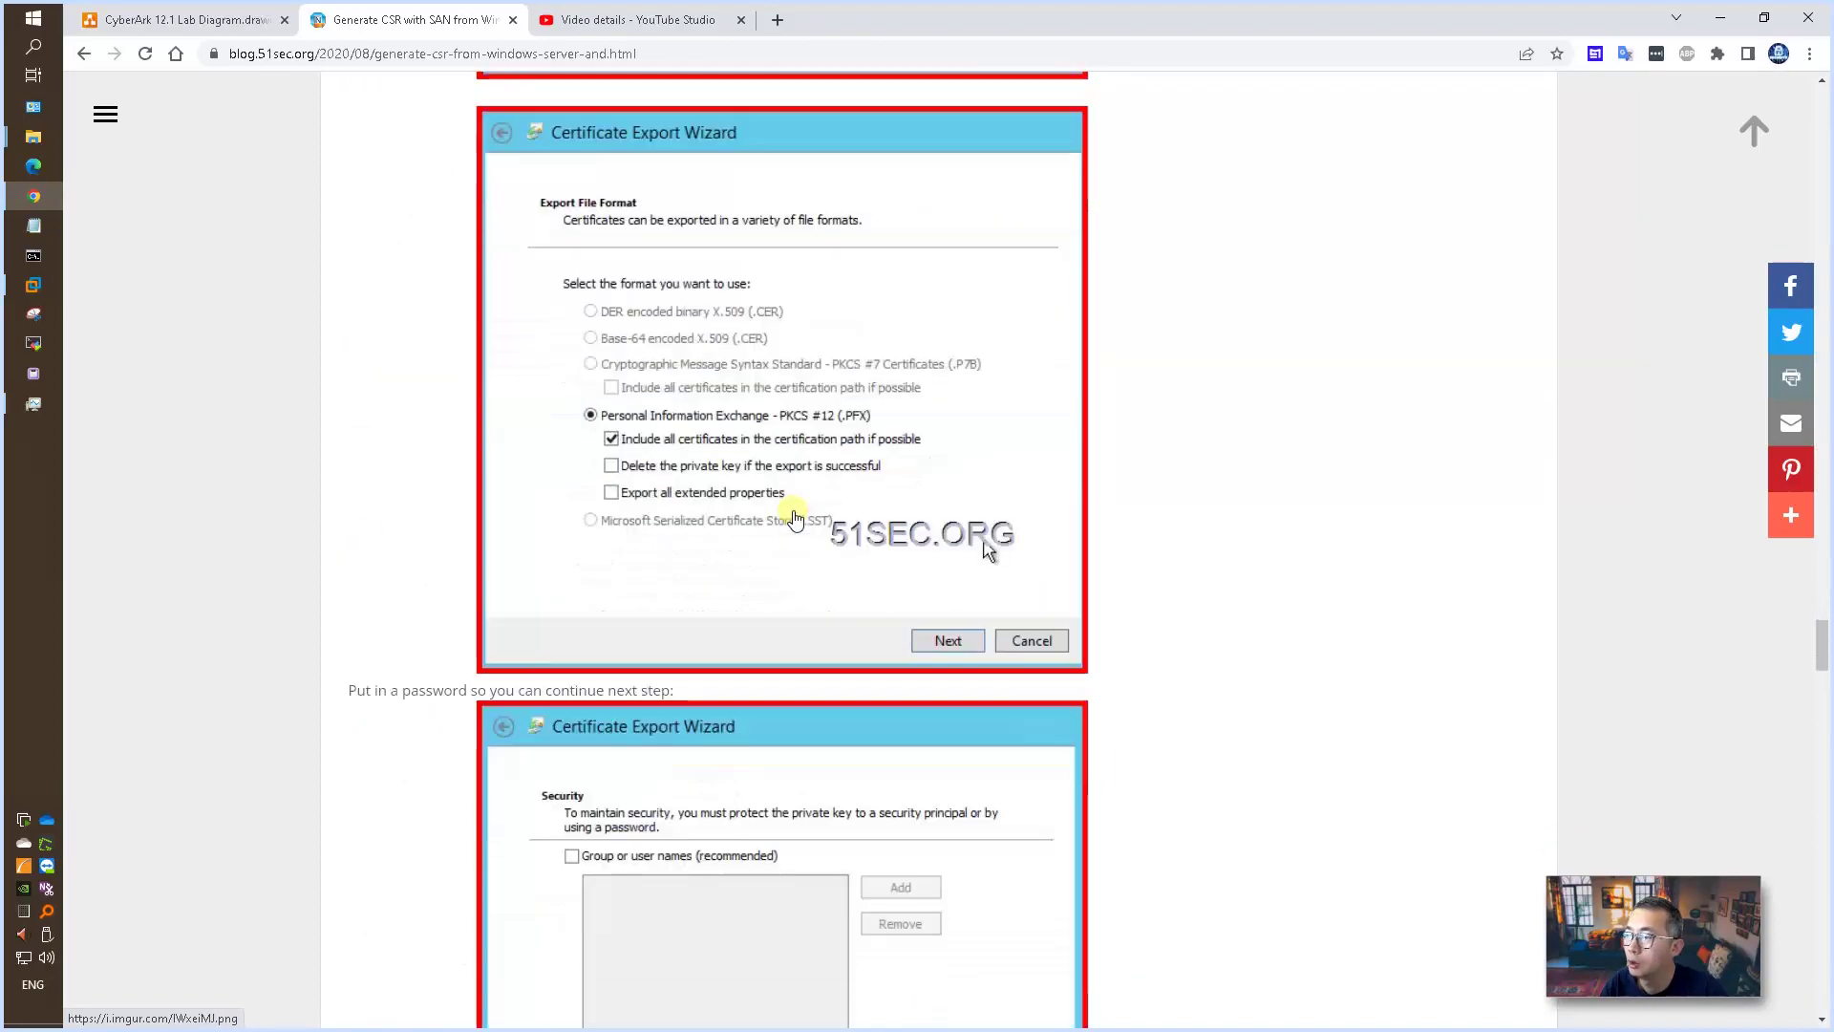
# - Examine the article's PVWA IIS Server Certificate section and revisit its CA root certificate and RDS import sections
pyautogui.scroll(-20, 793, 516)
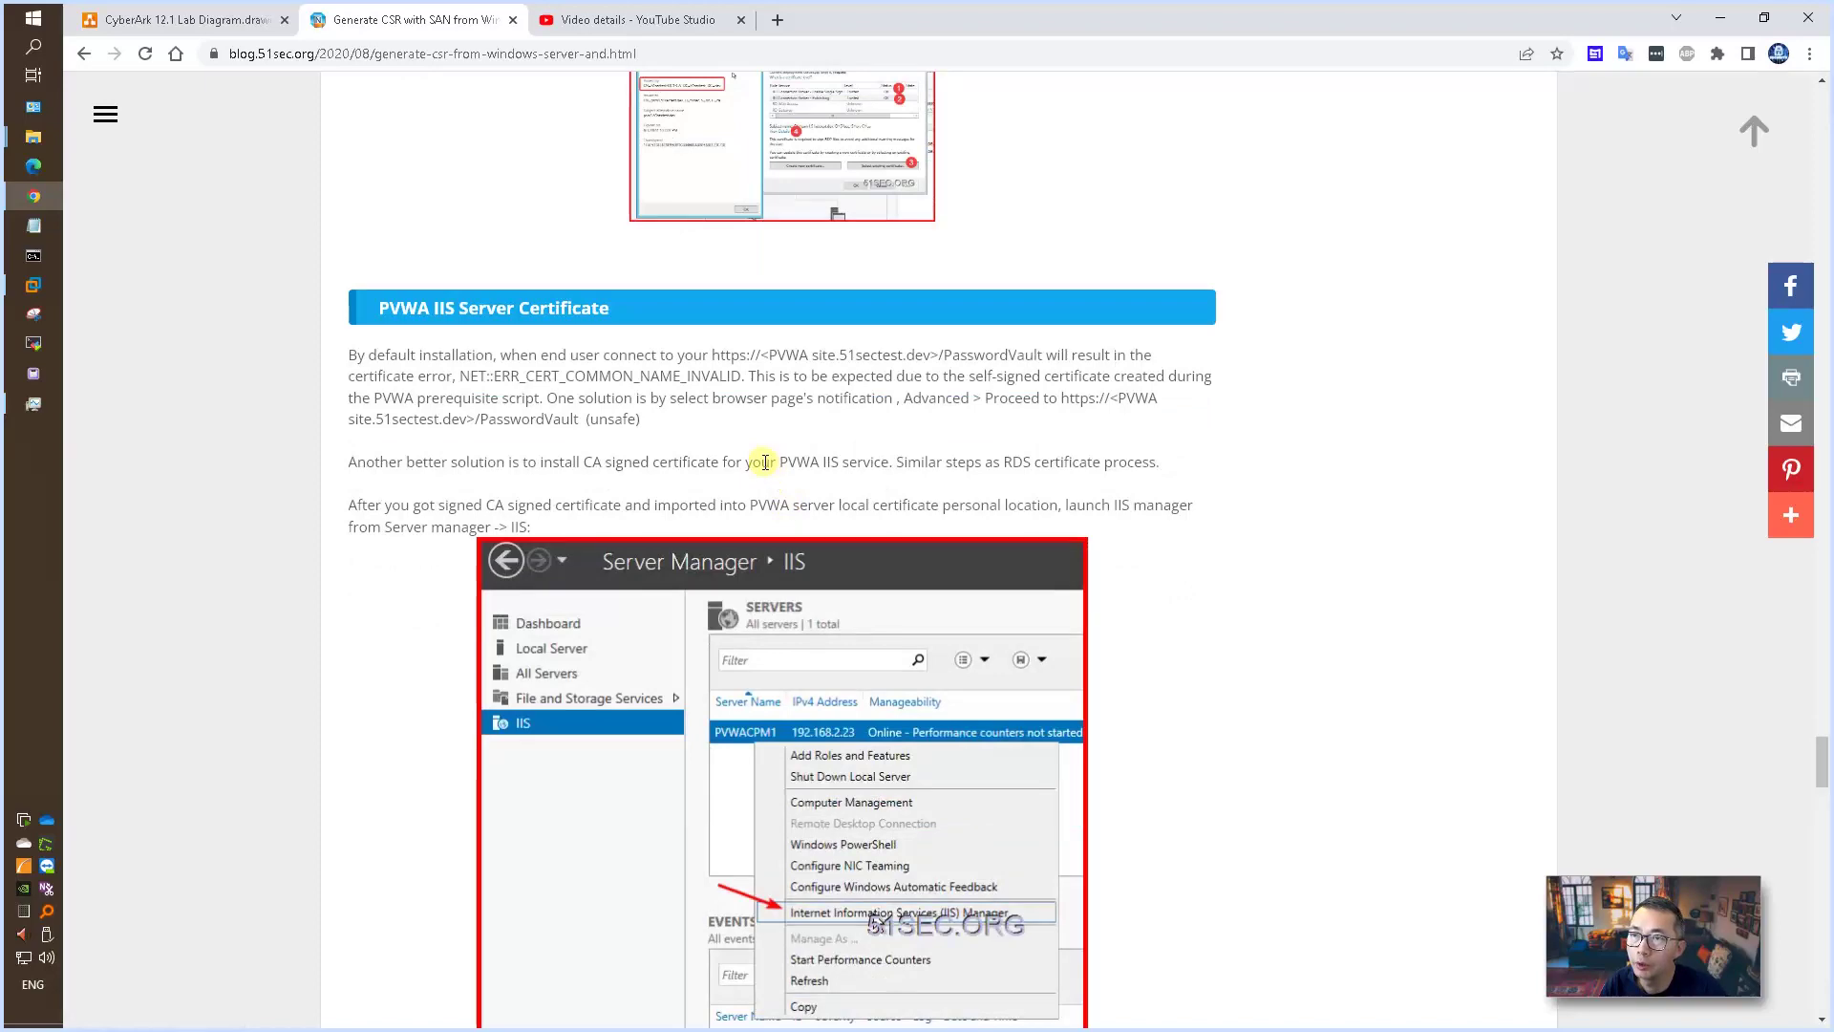
pyautogui.scroll(1, 765, 462)
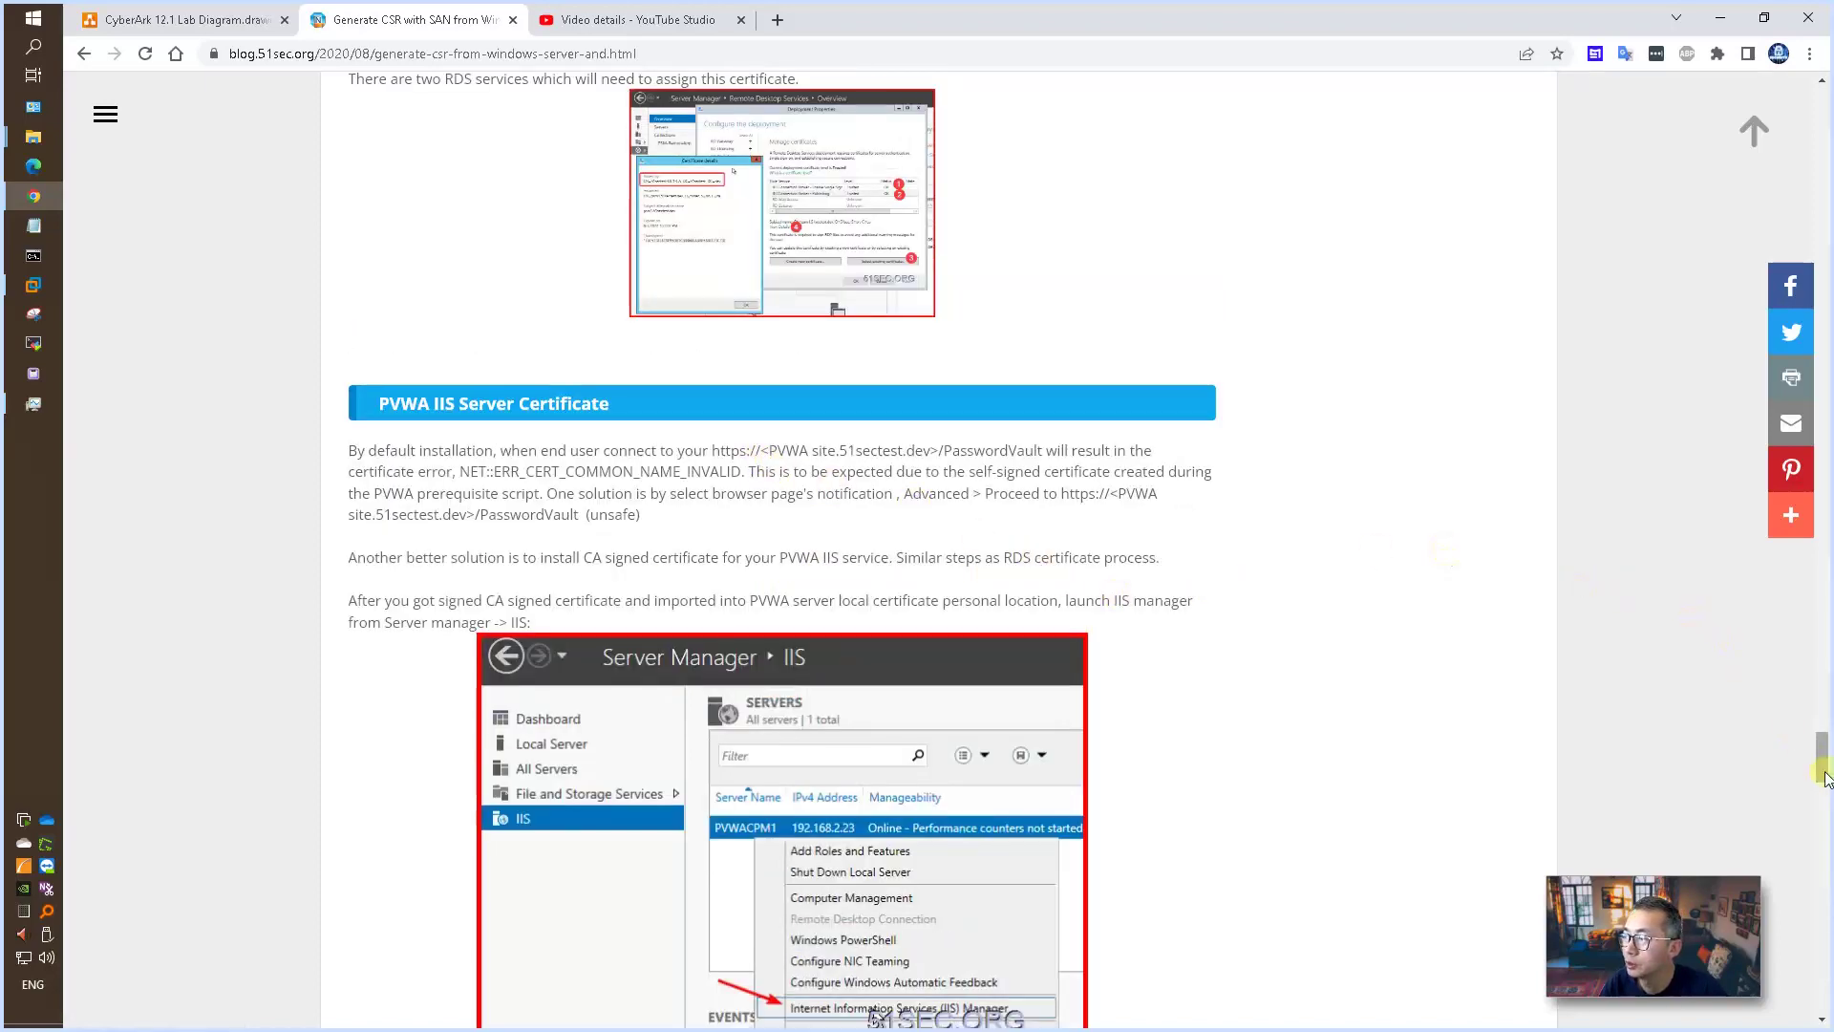
pyautogui.moveTo(1823, 775); pyautogui.dragTo(1813, 182)
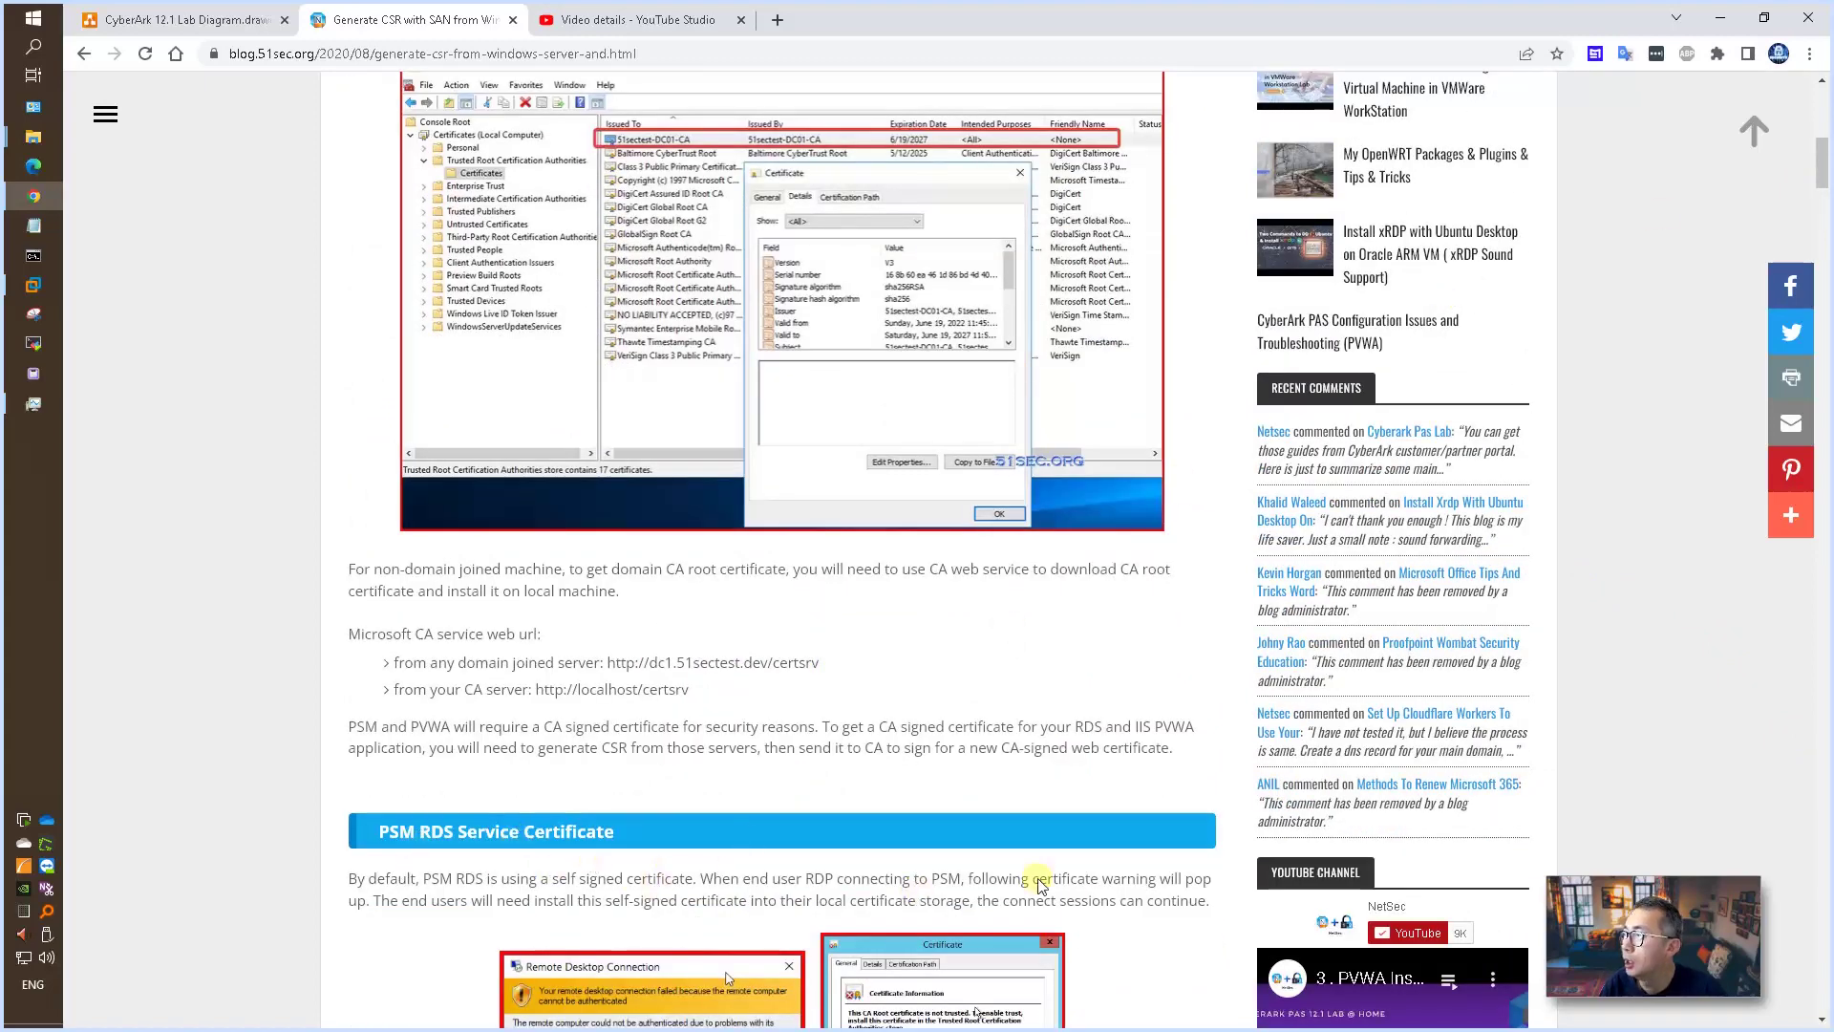
pyautogui.click(1823, 813)
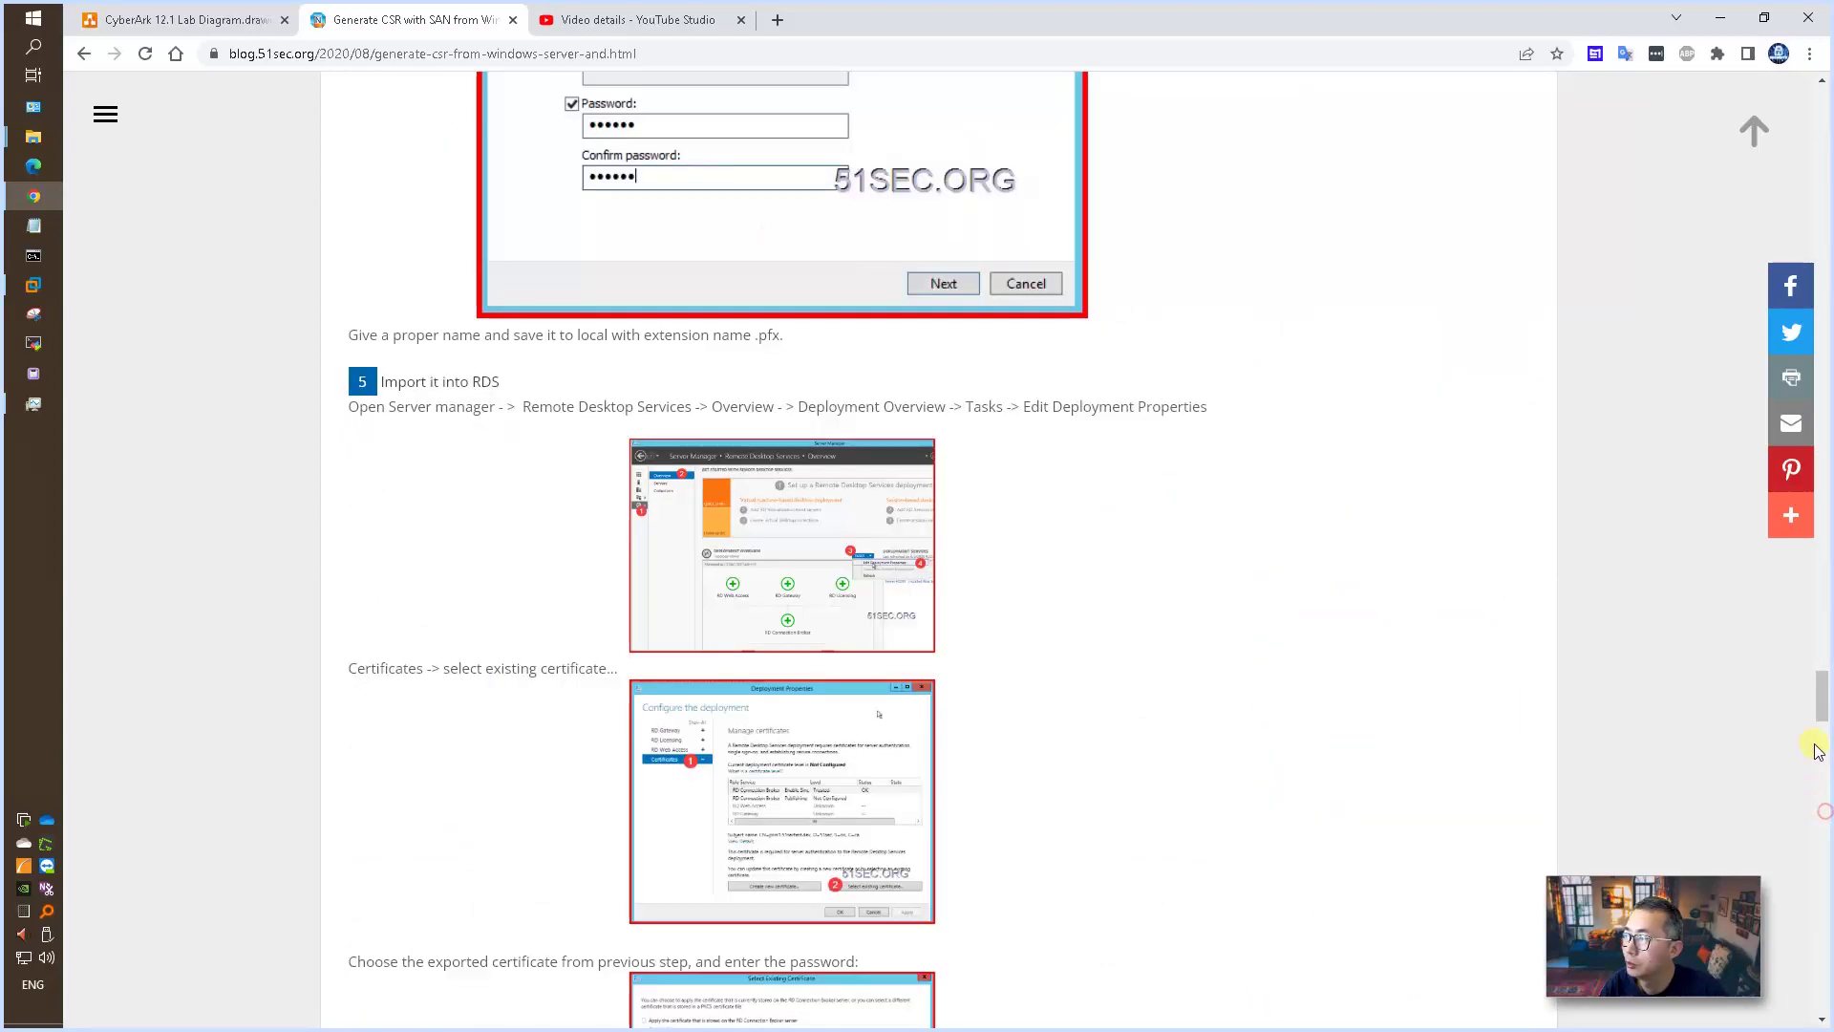
pyautogui.moveTo(1824, 706); pyautogui.dragTo(1826, 774)
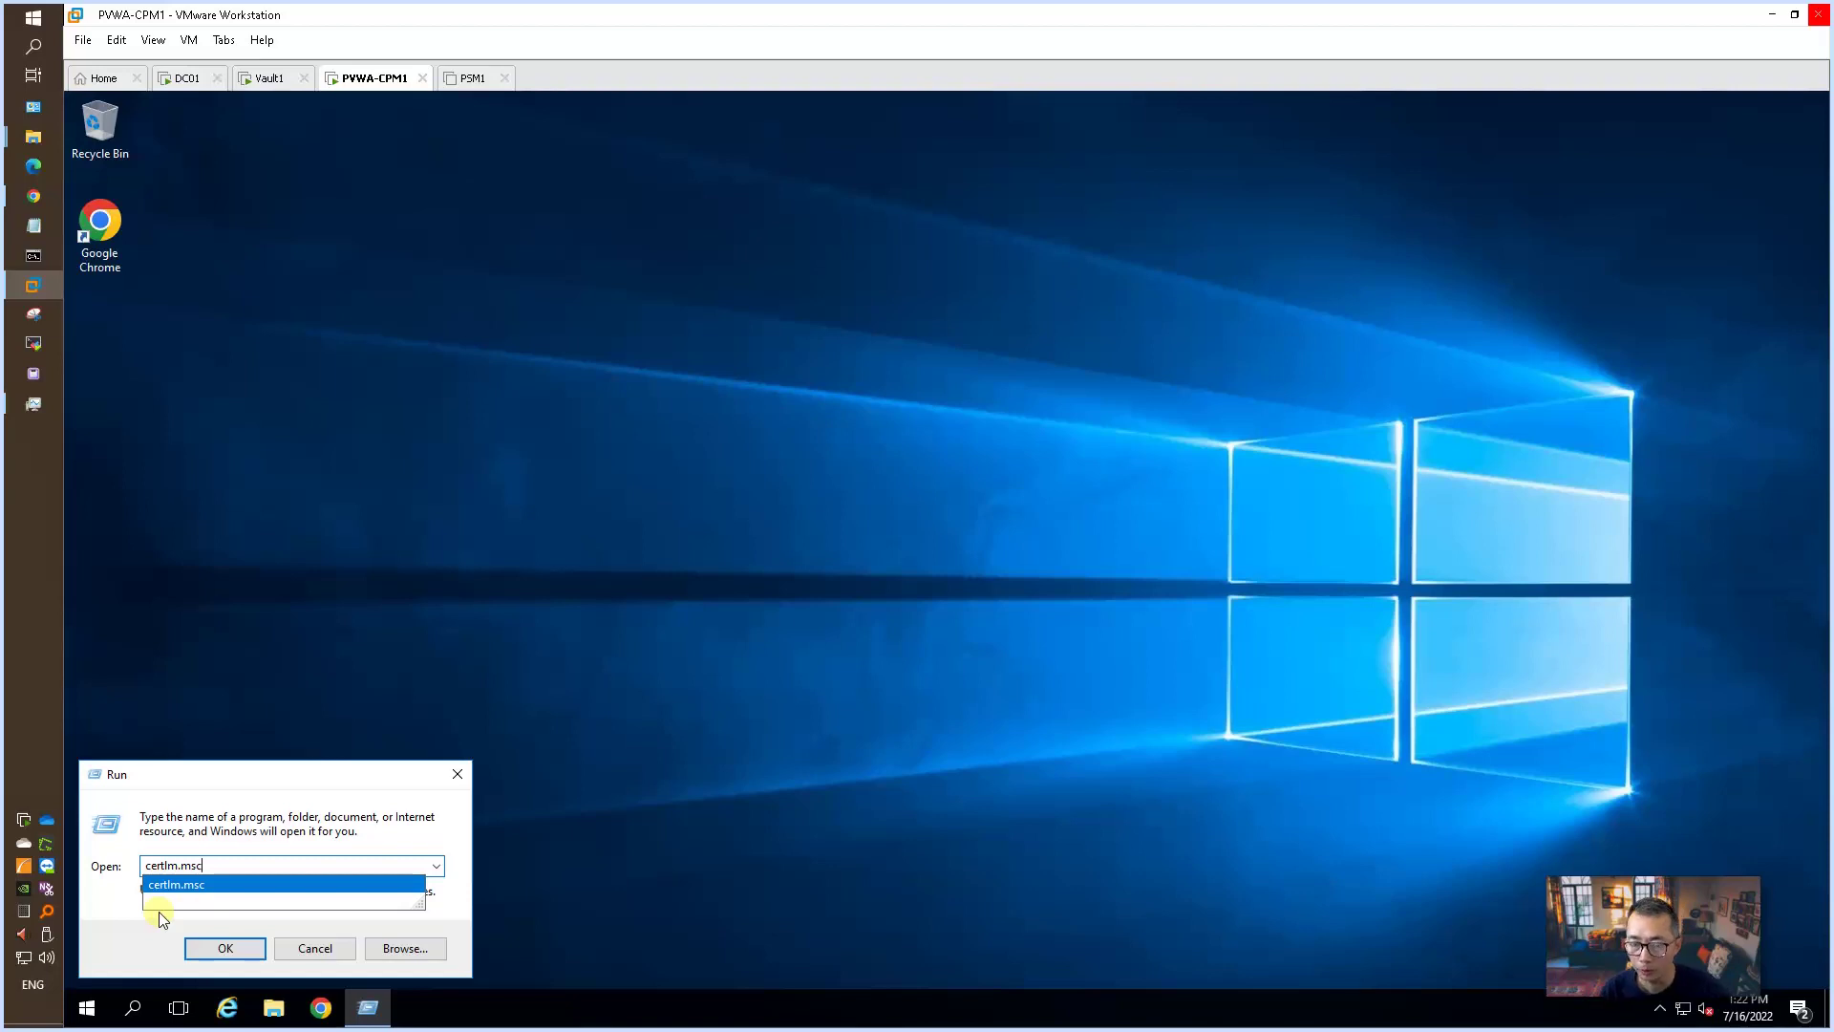
# - Run certlm.msc on PVWA-CPM1, maximize the console, and inspect the self-signed and DC01-issued certificates in the Personal Certificates store
pyautogui.press('Return')
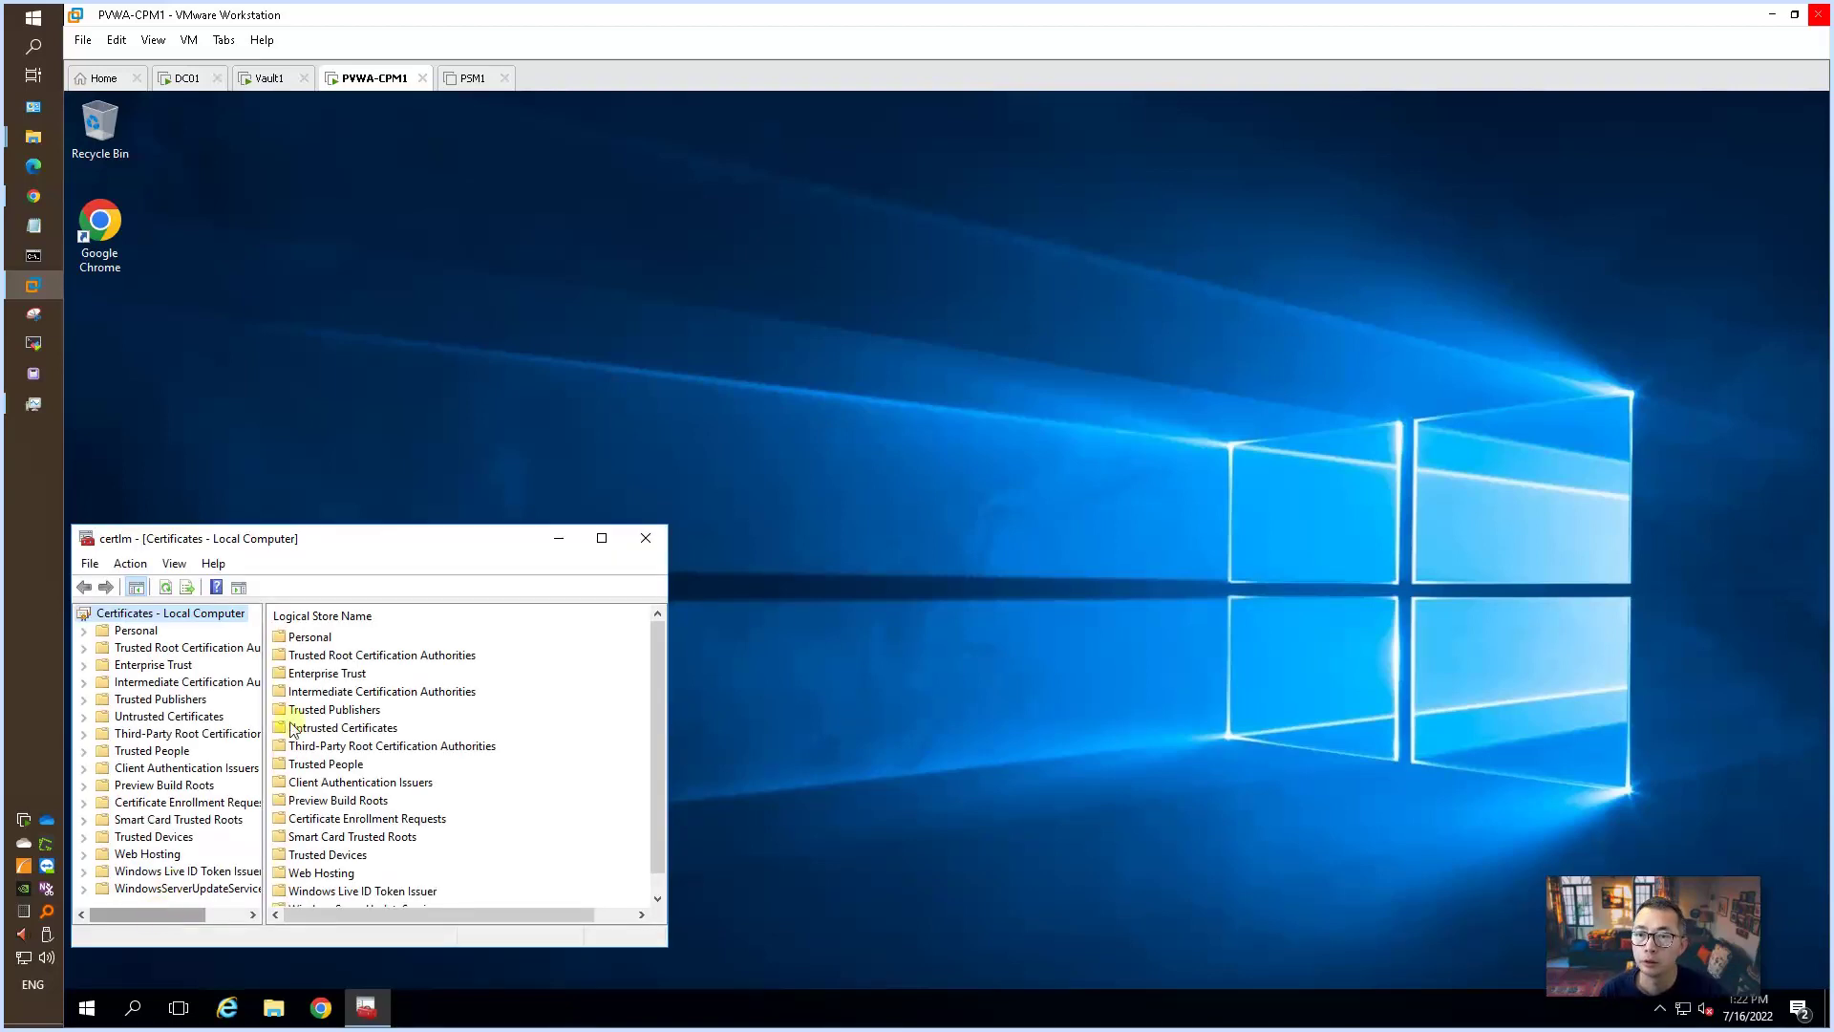
pyautogui.click(601, 538)
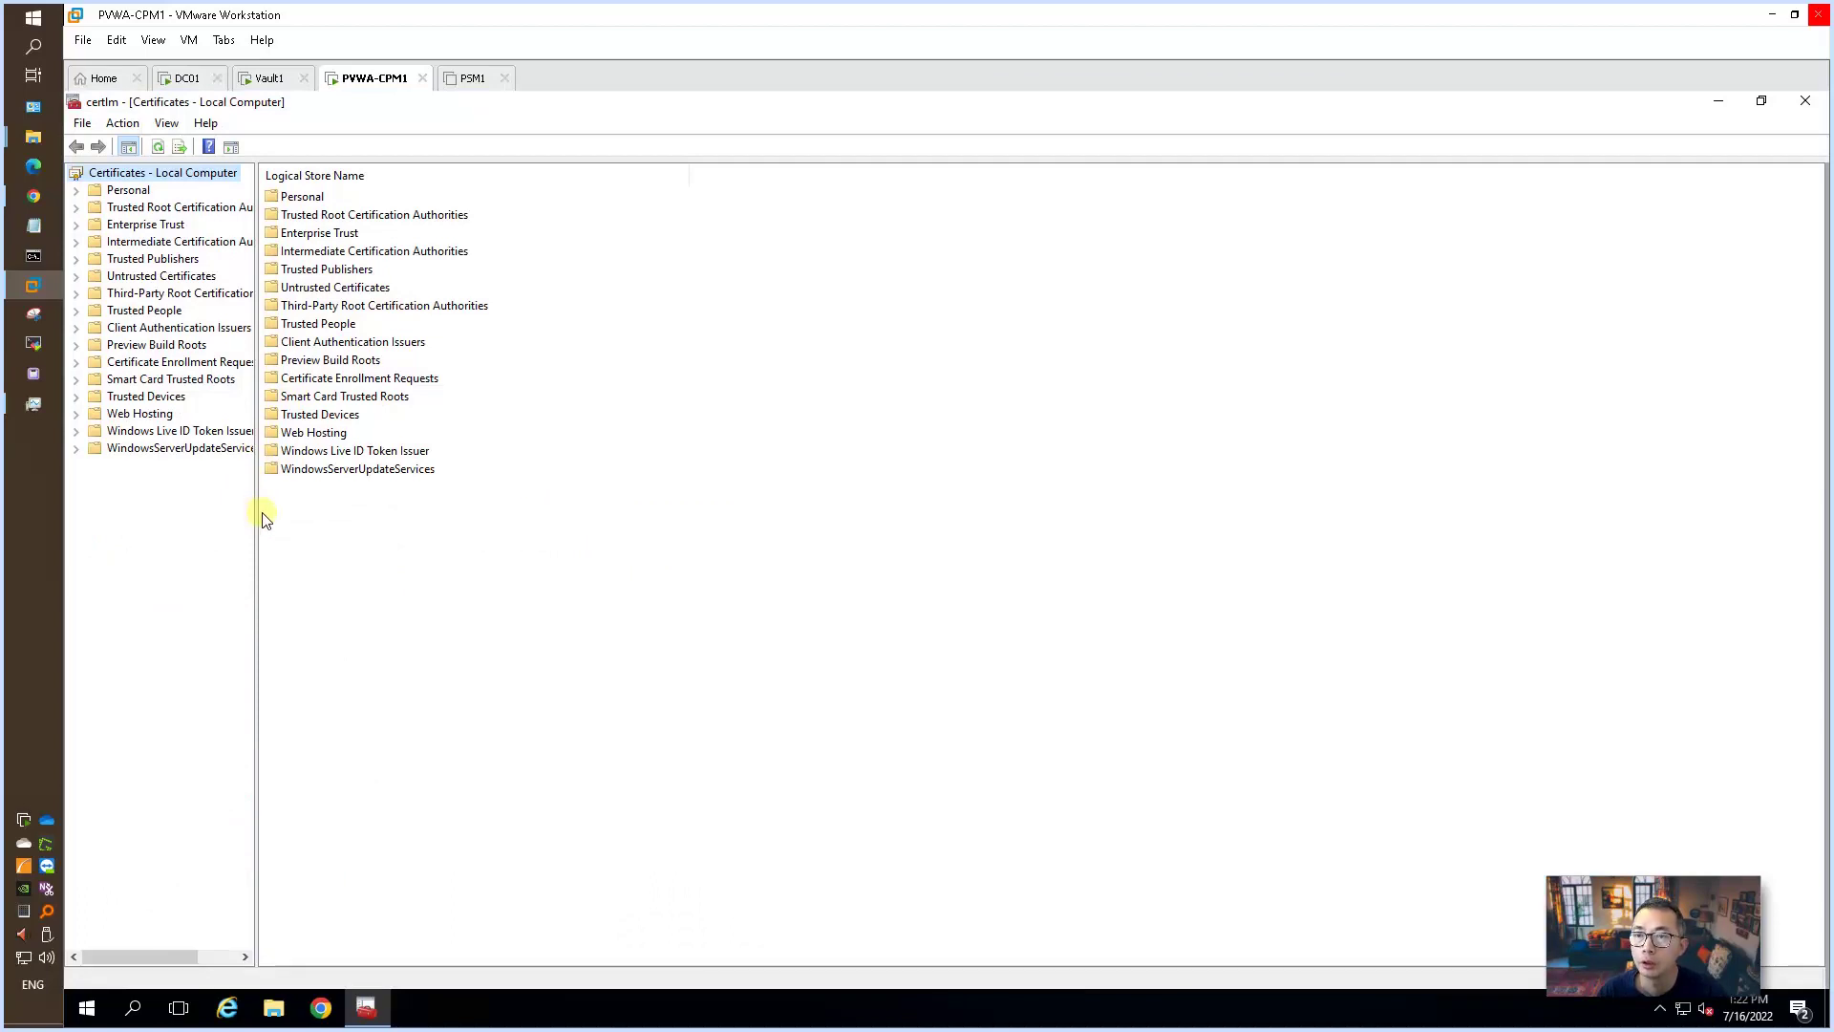
pyautogui.moveTo(258, 519); pyautogui.dragTo(412, 507)
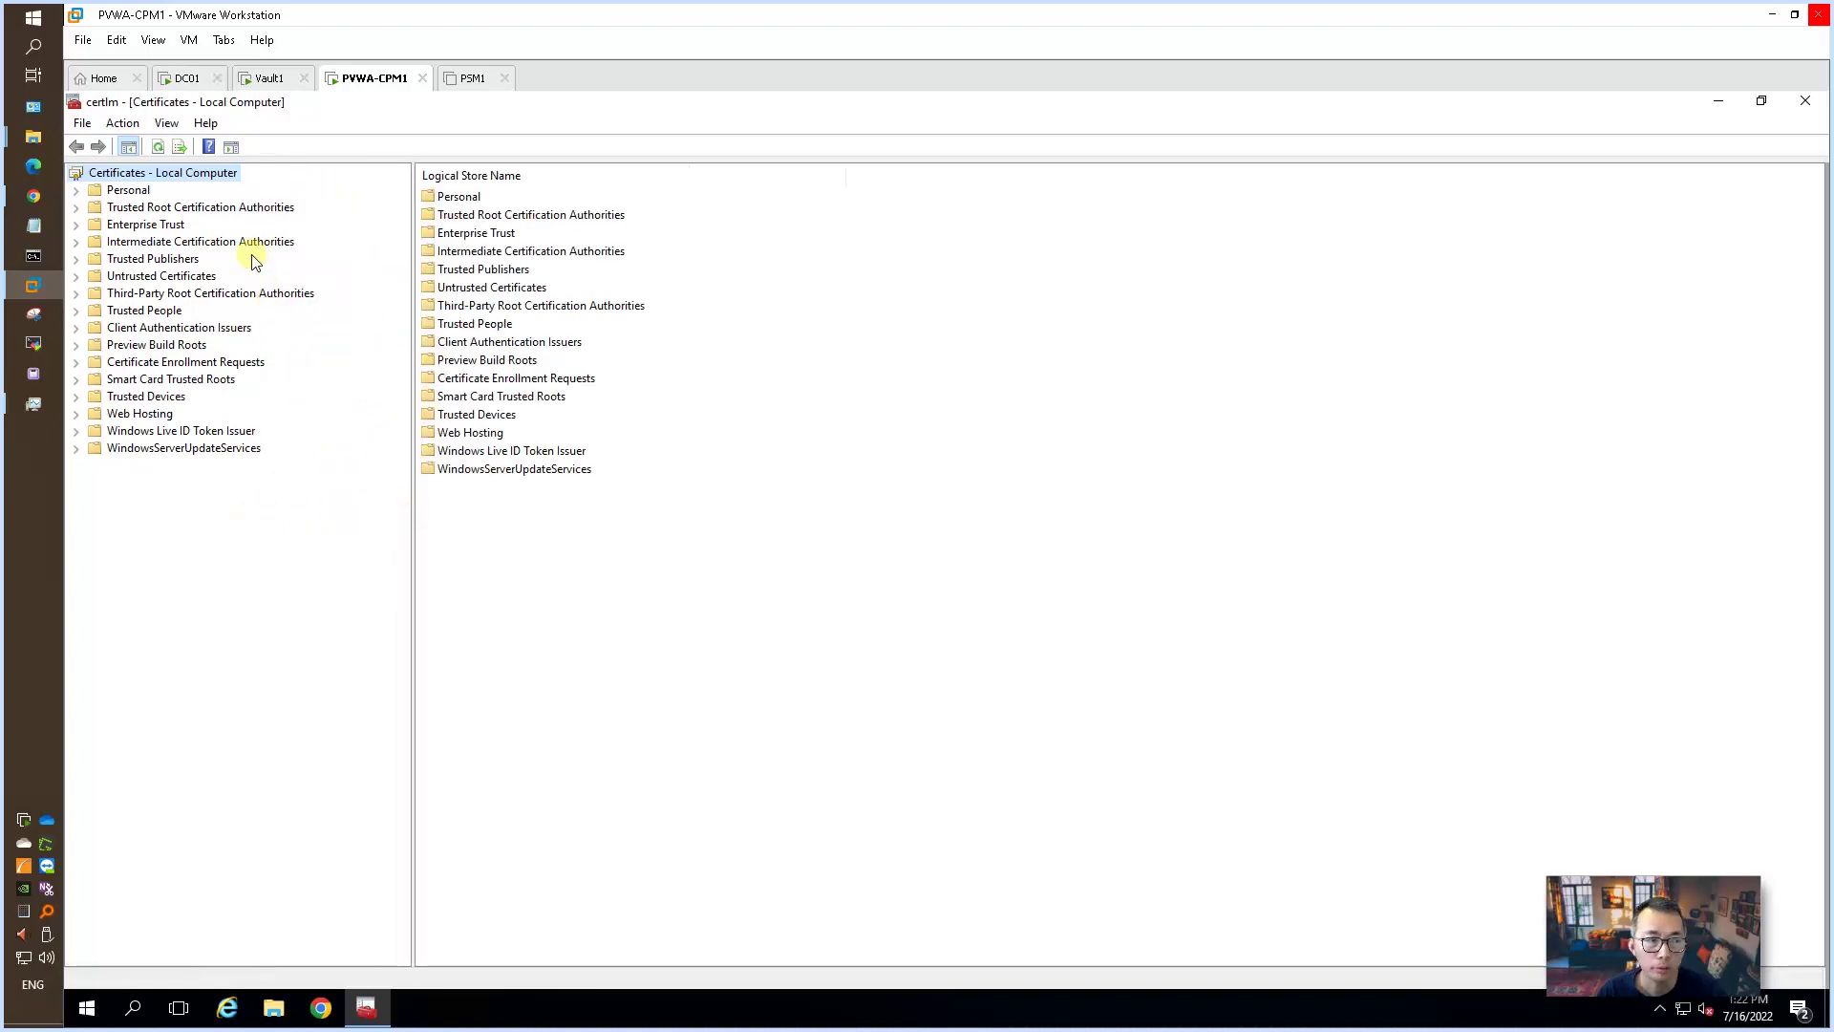
pyautogui.doubleClick(129, 190)
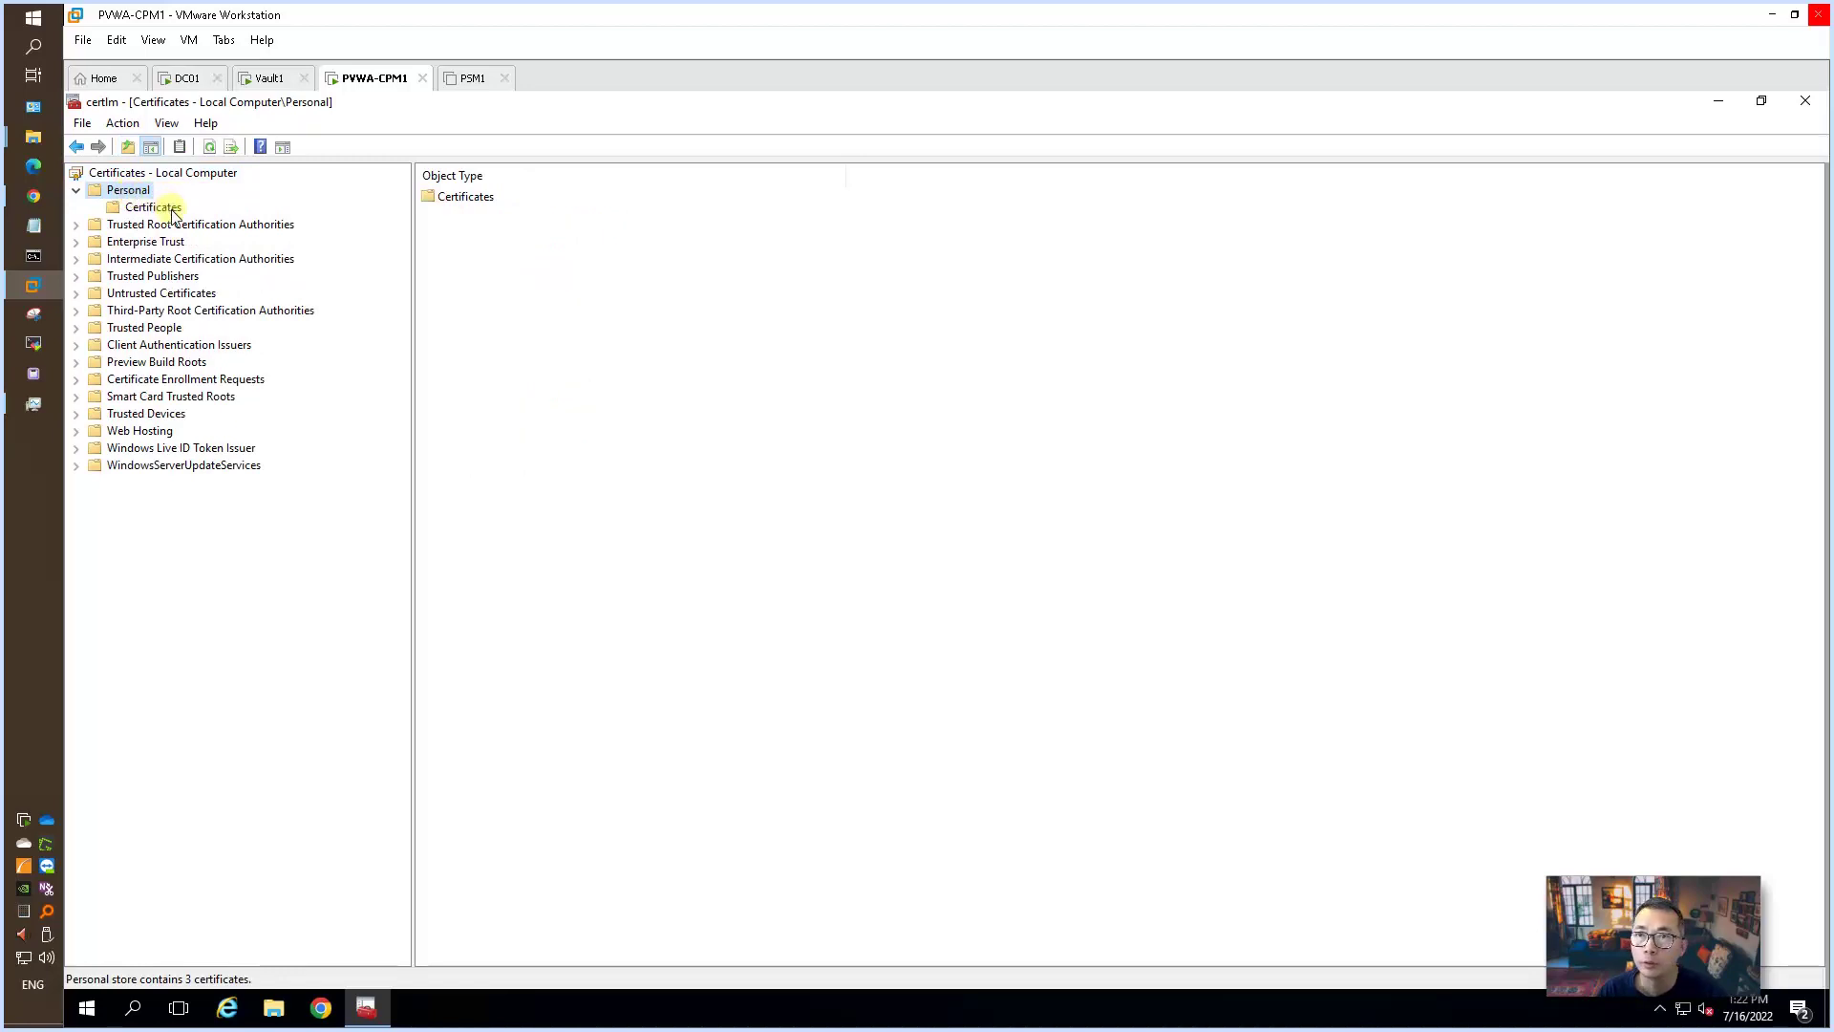
pyautogui.click(158, 207)
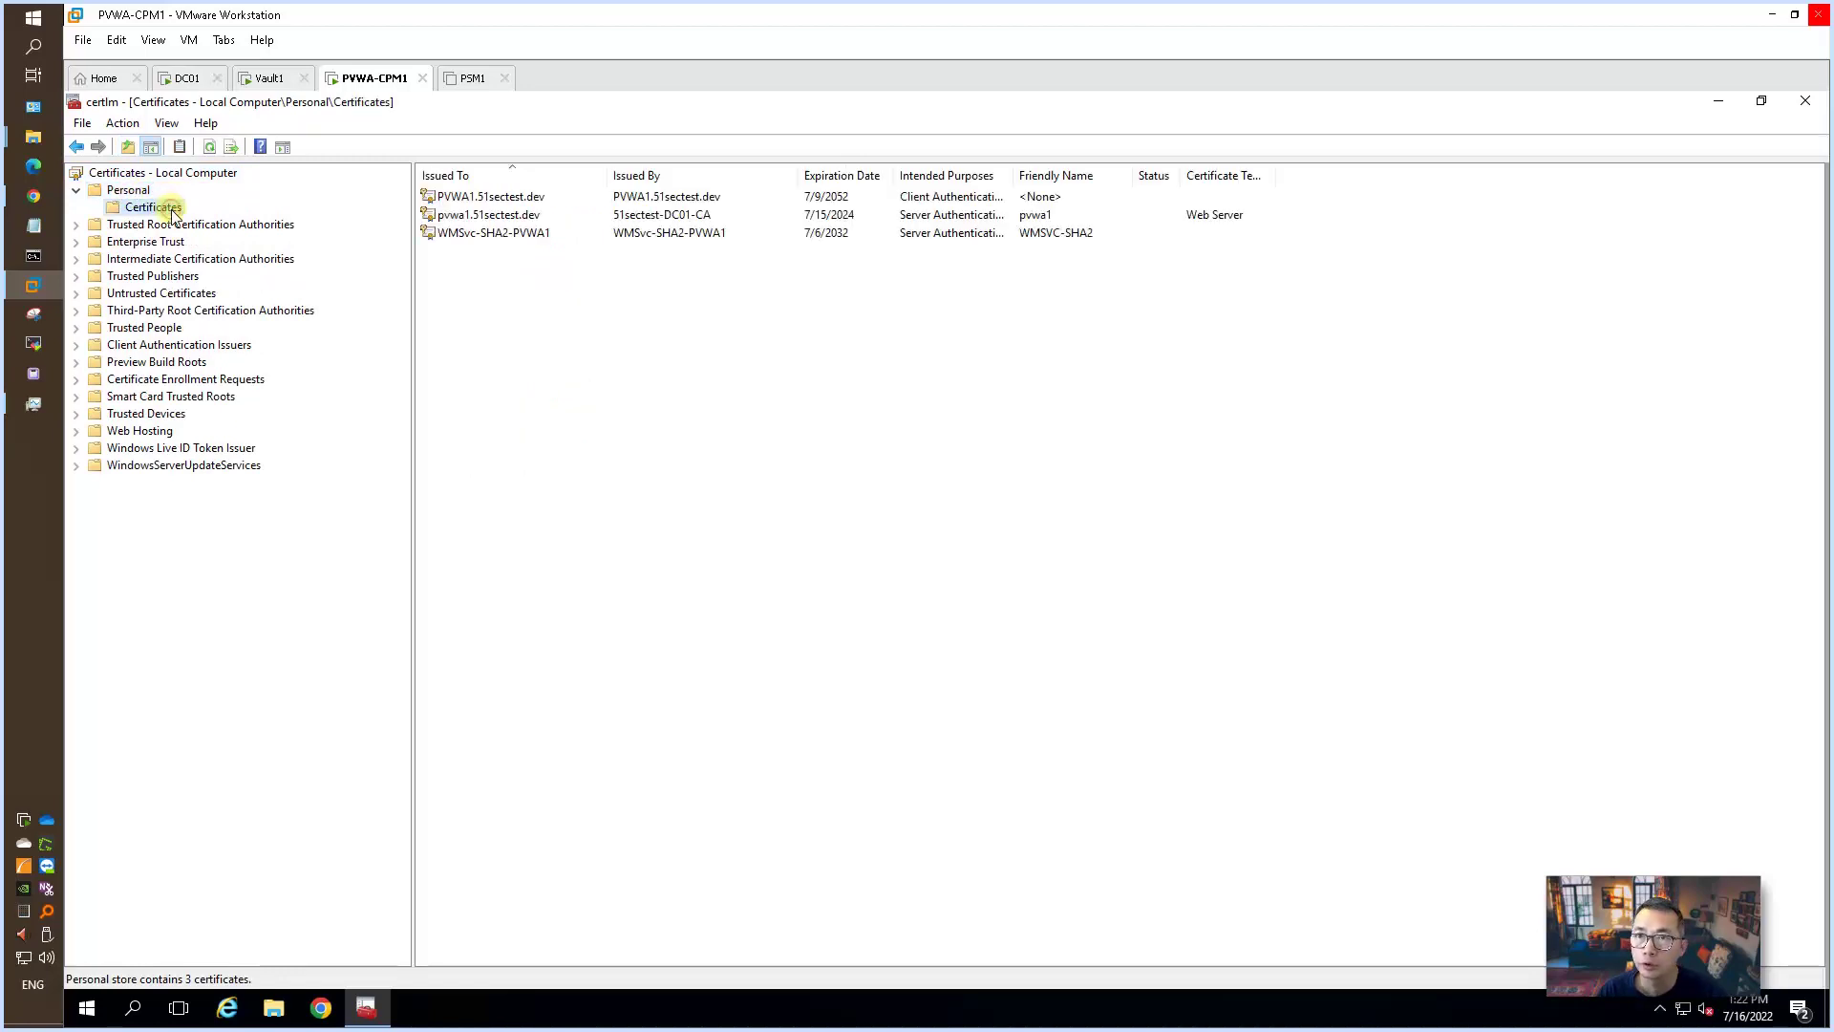
pyautogui.click(508, 199)
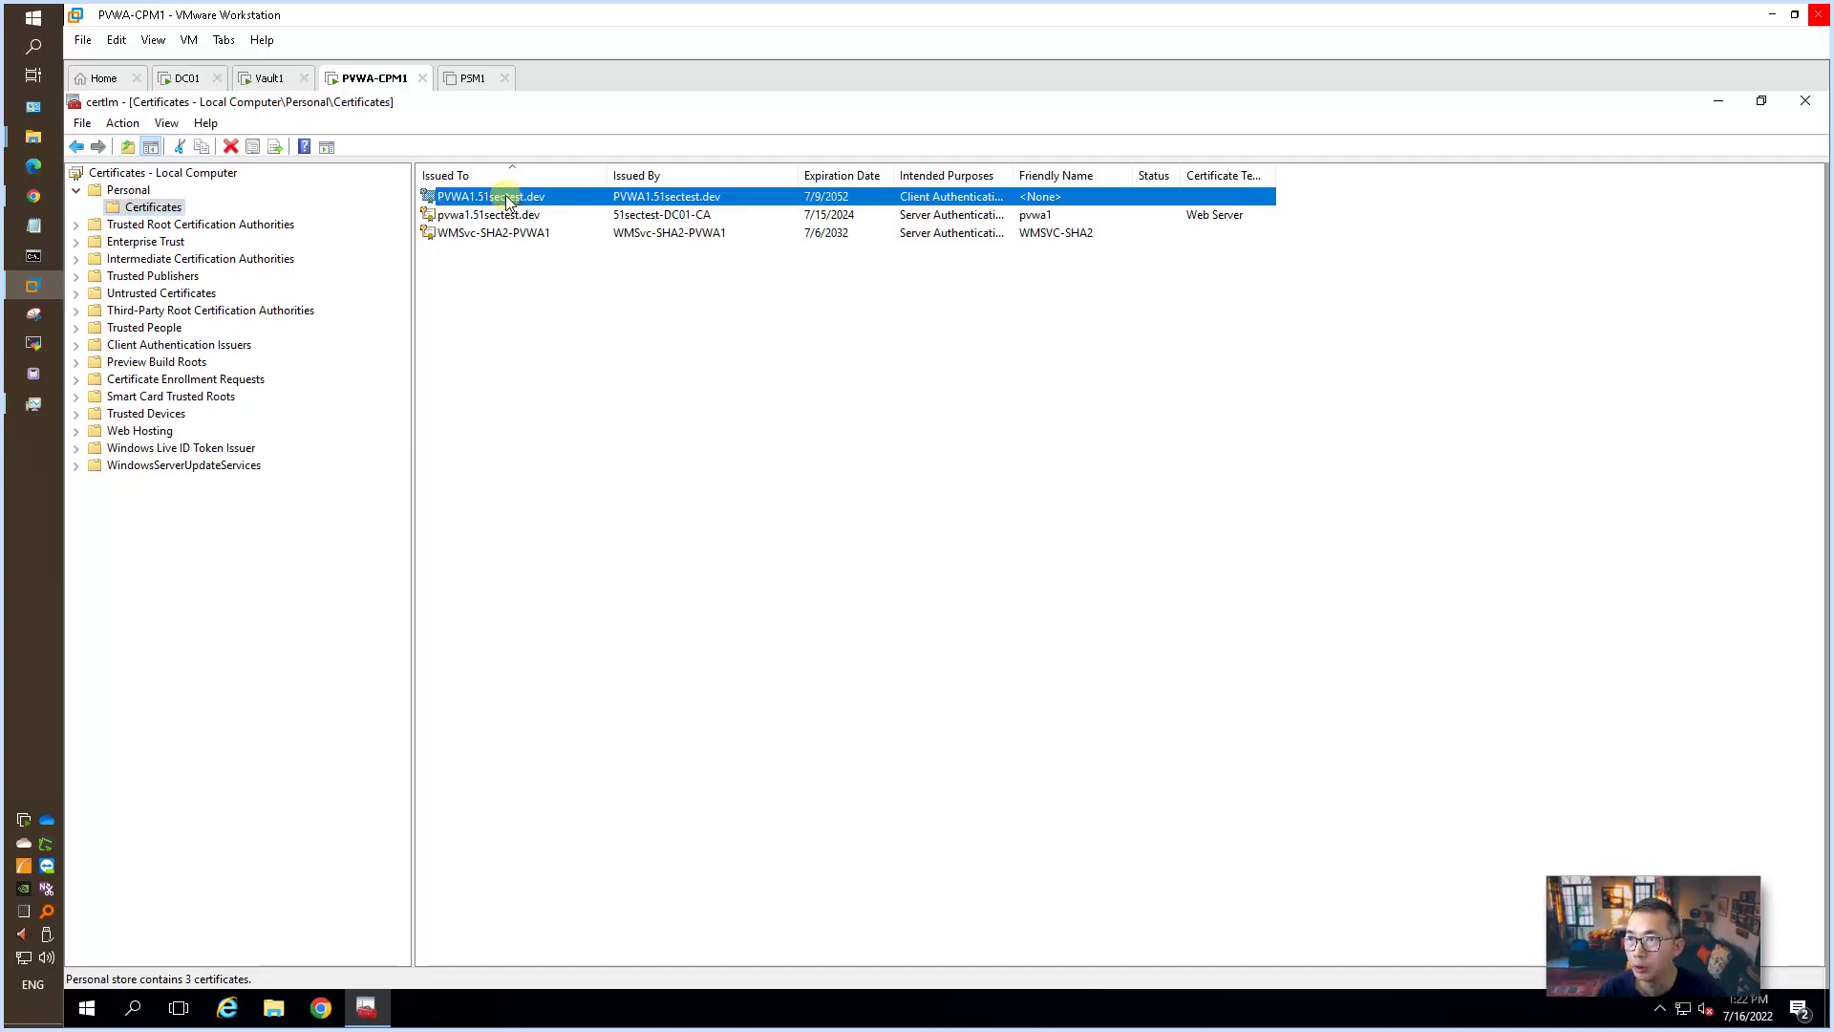
pyautogui.click(503, 216)
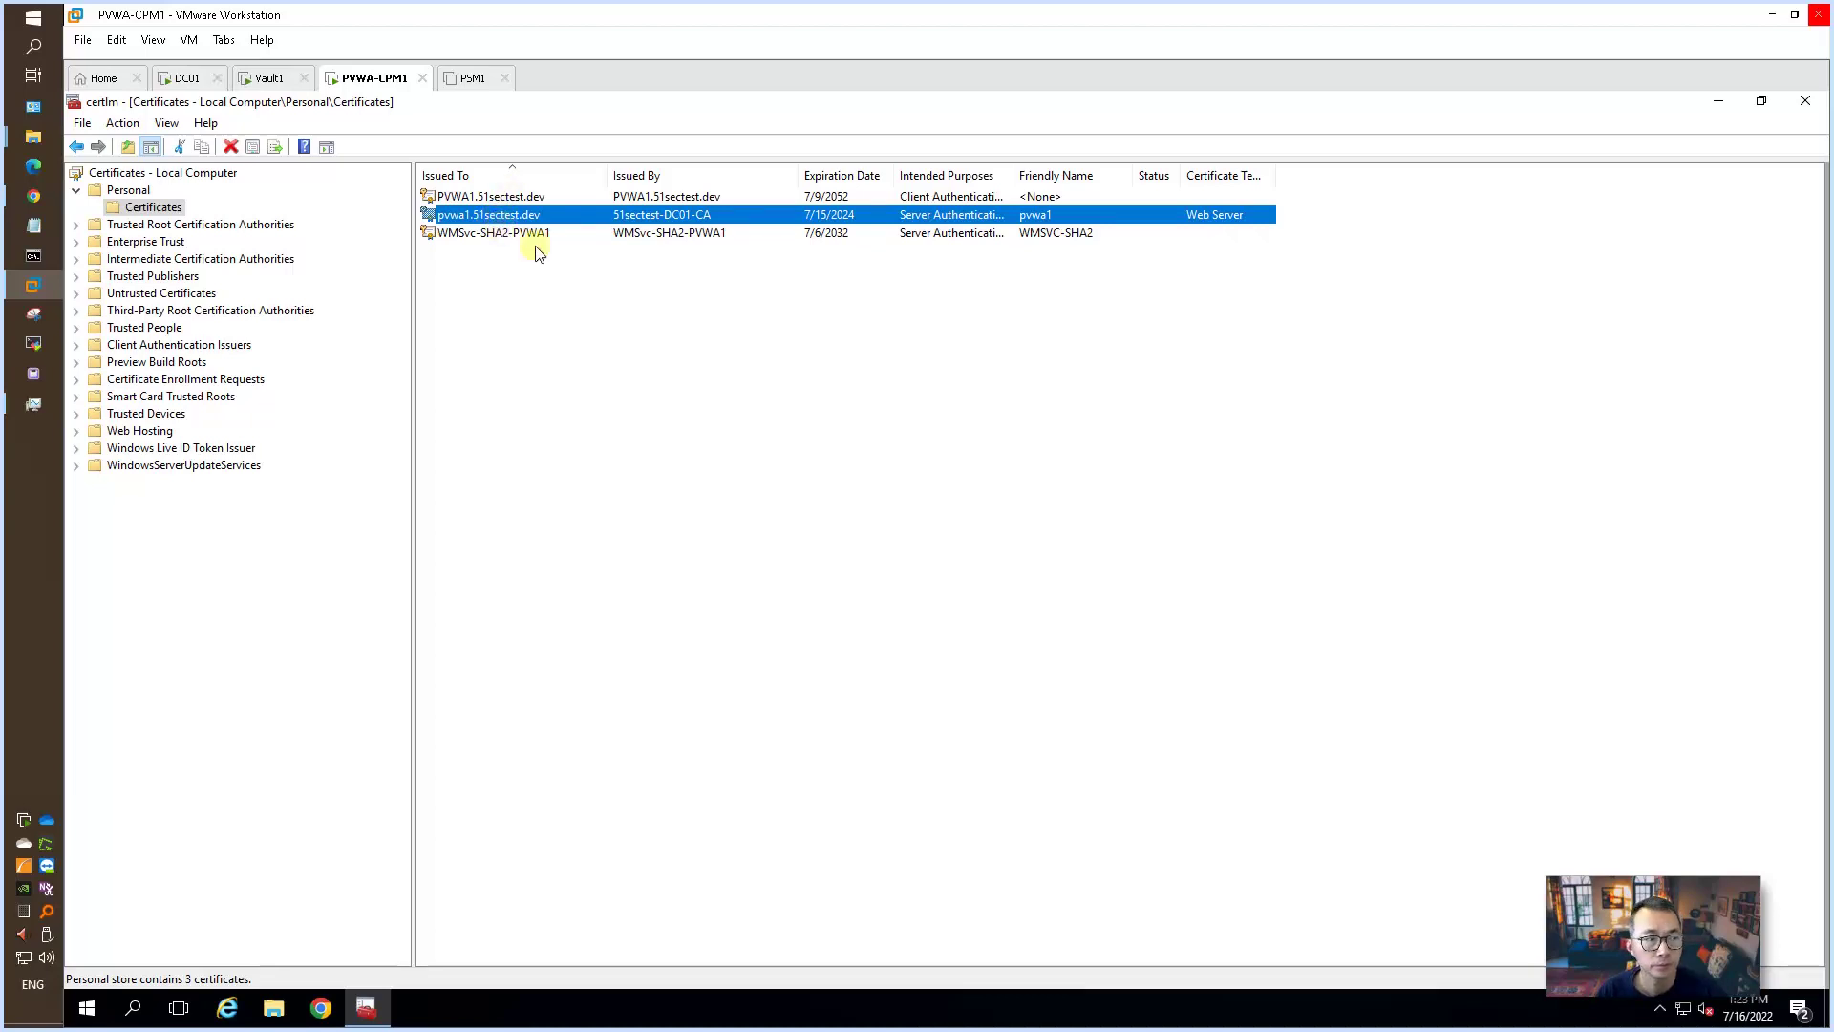
# - Create a custom certificate request in the Personal store using the Active Directory Enrollment Policy and the CA Exchange template
pyautogui.rightClick(550, 276)
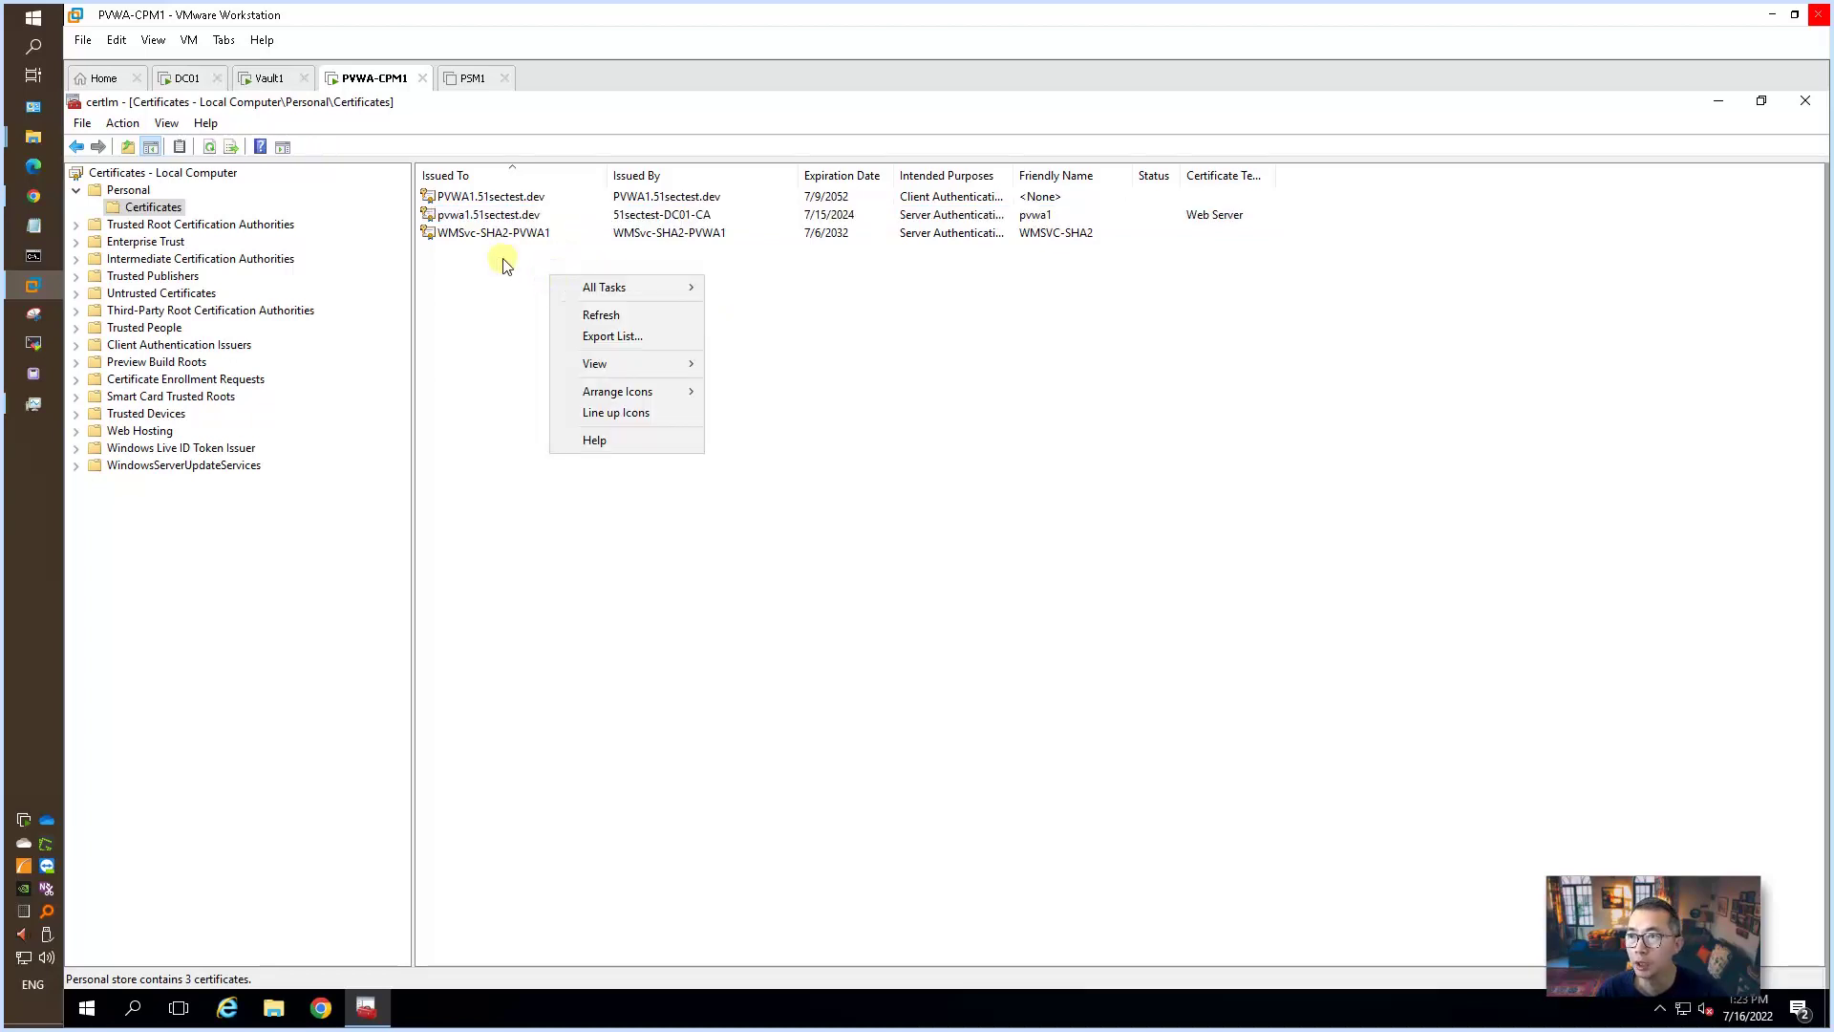
pyautogui.moveTo(617, 296)
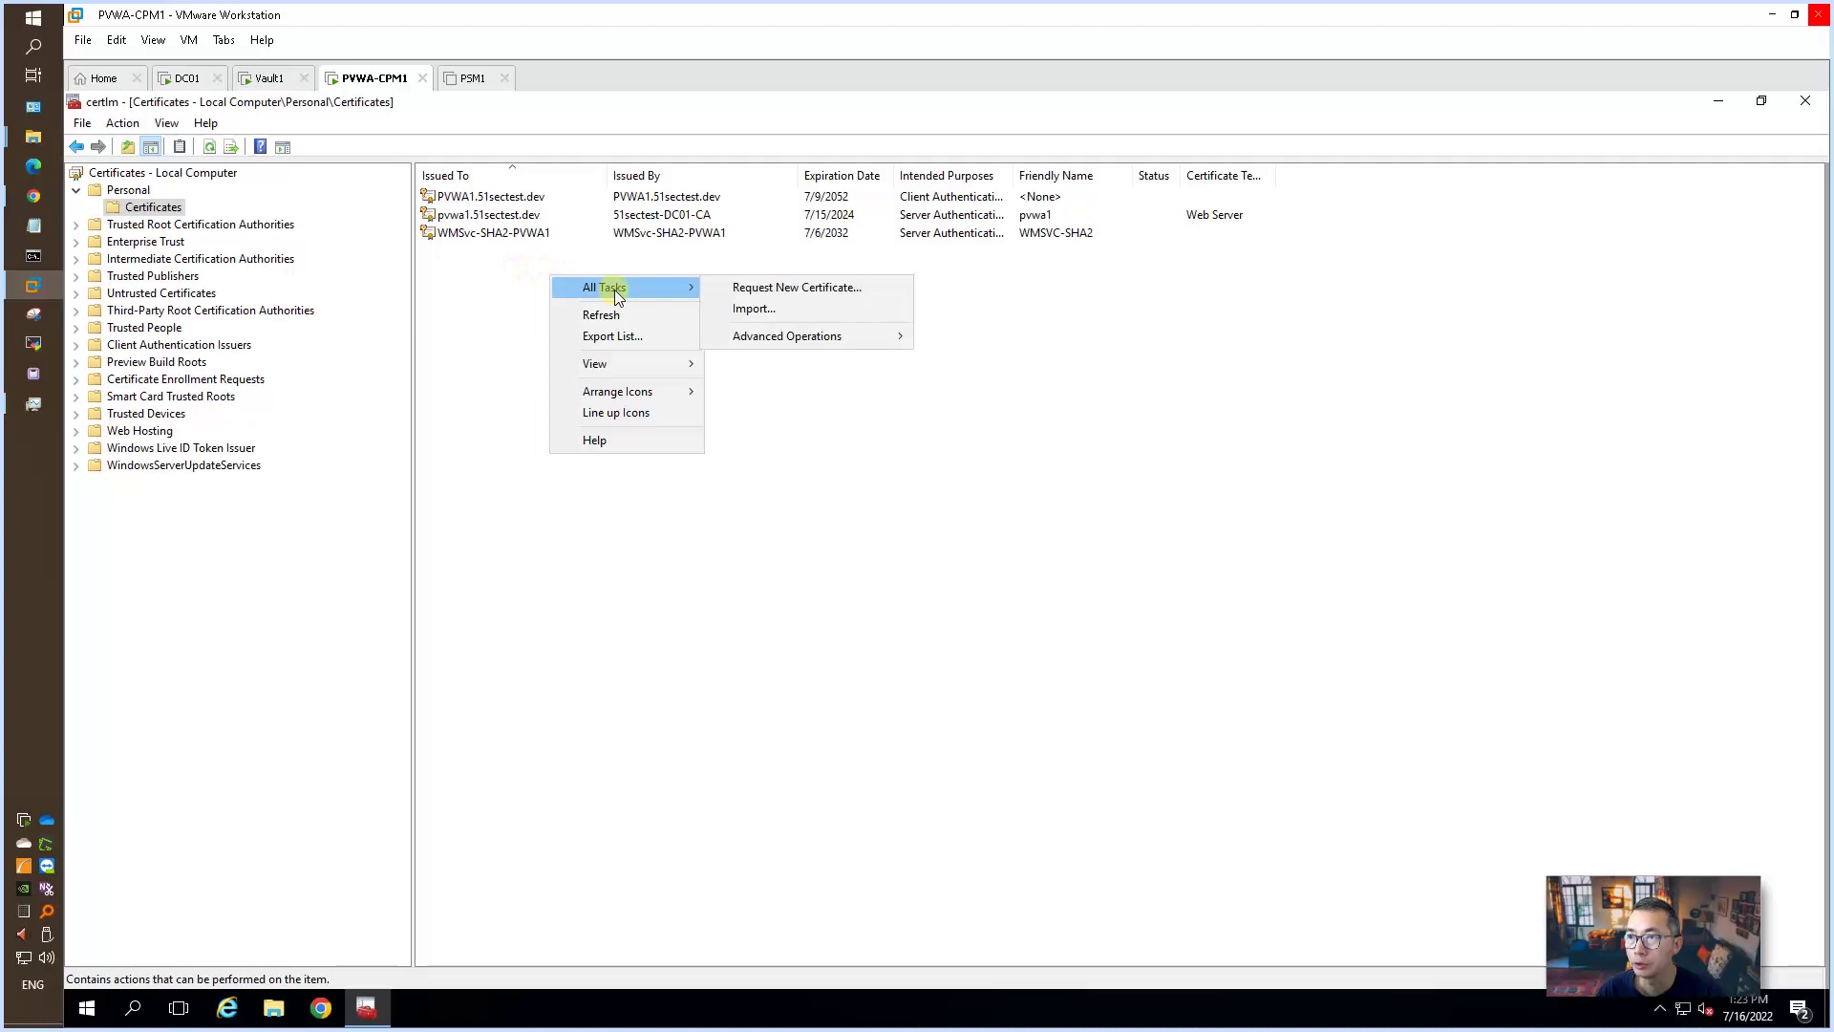
pyautogui.moveTo(822, 338)
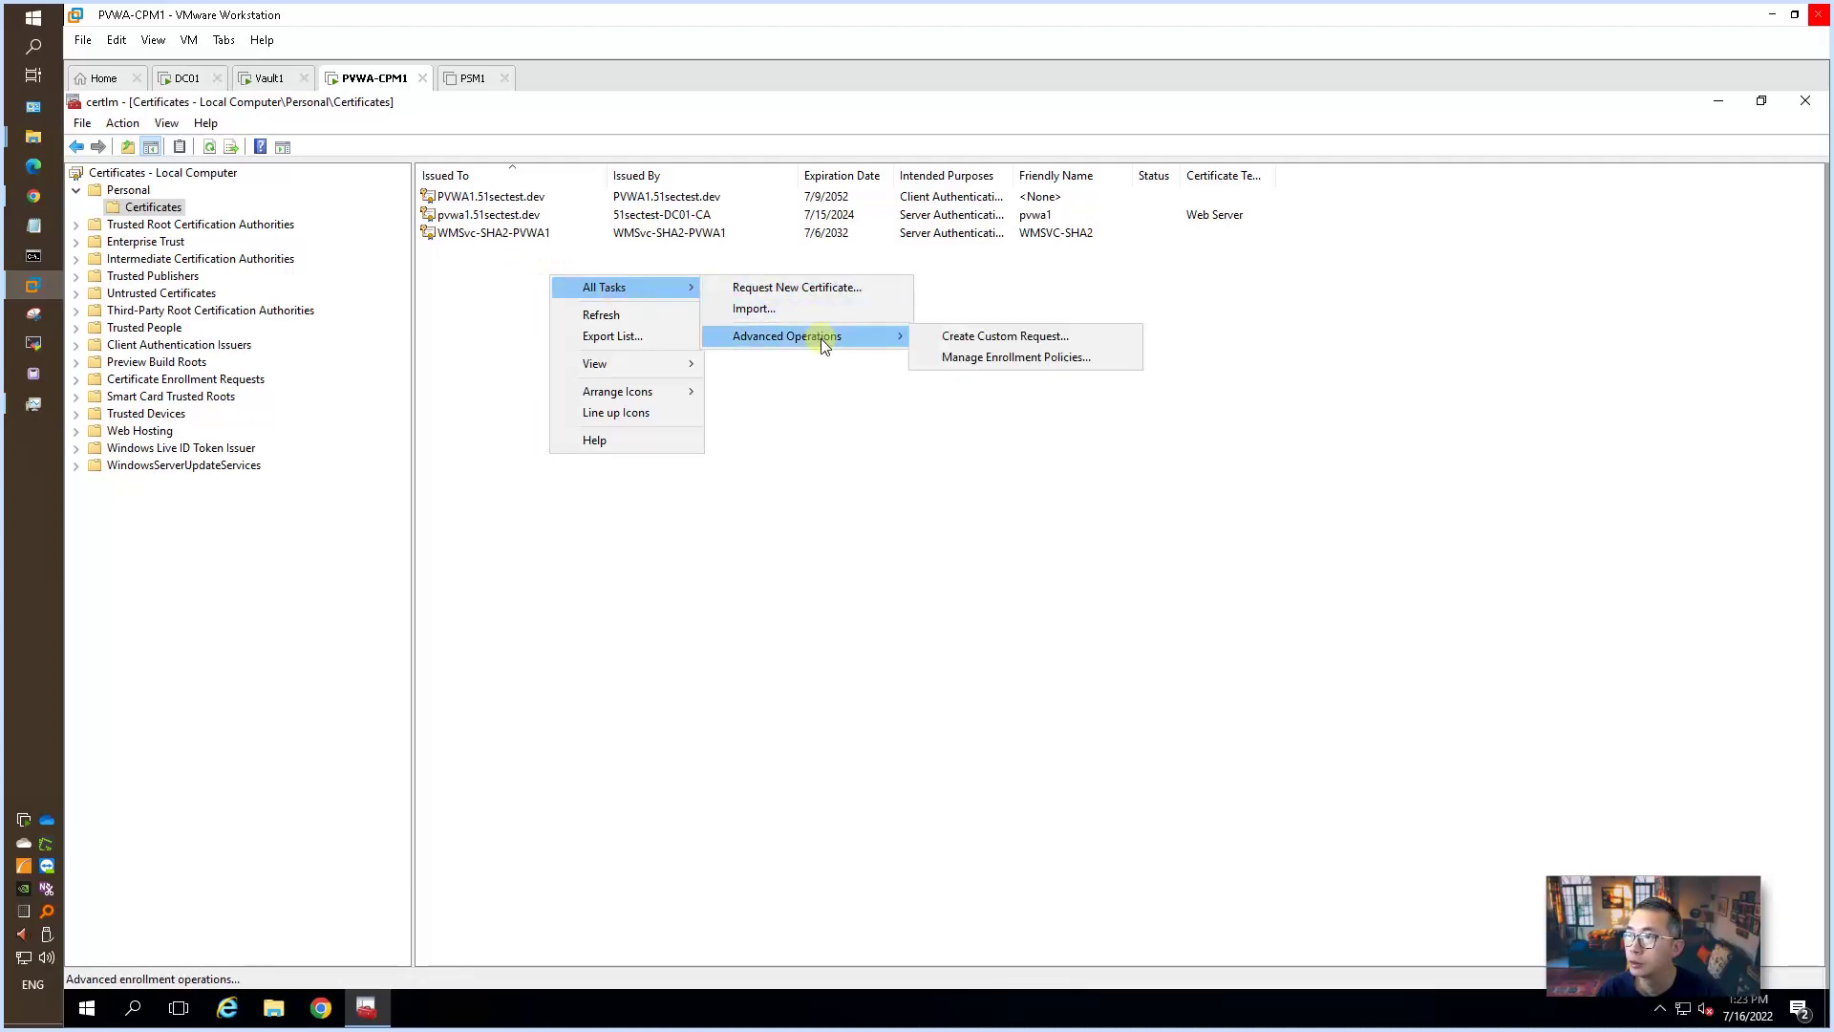
pyautogui.click(935, 341)
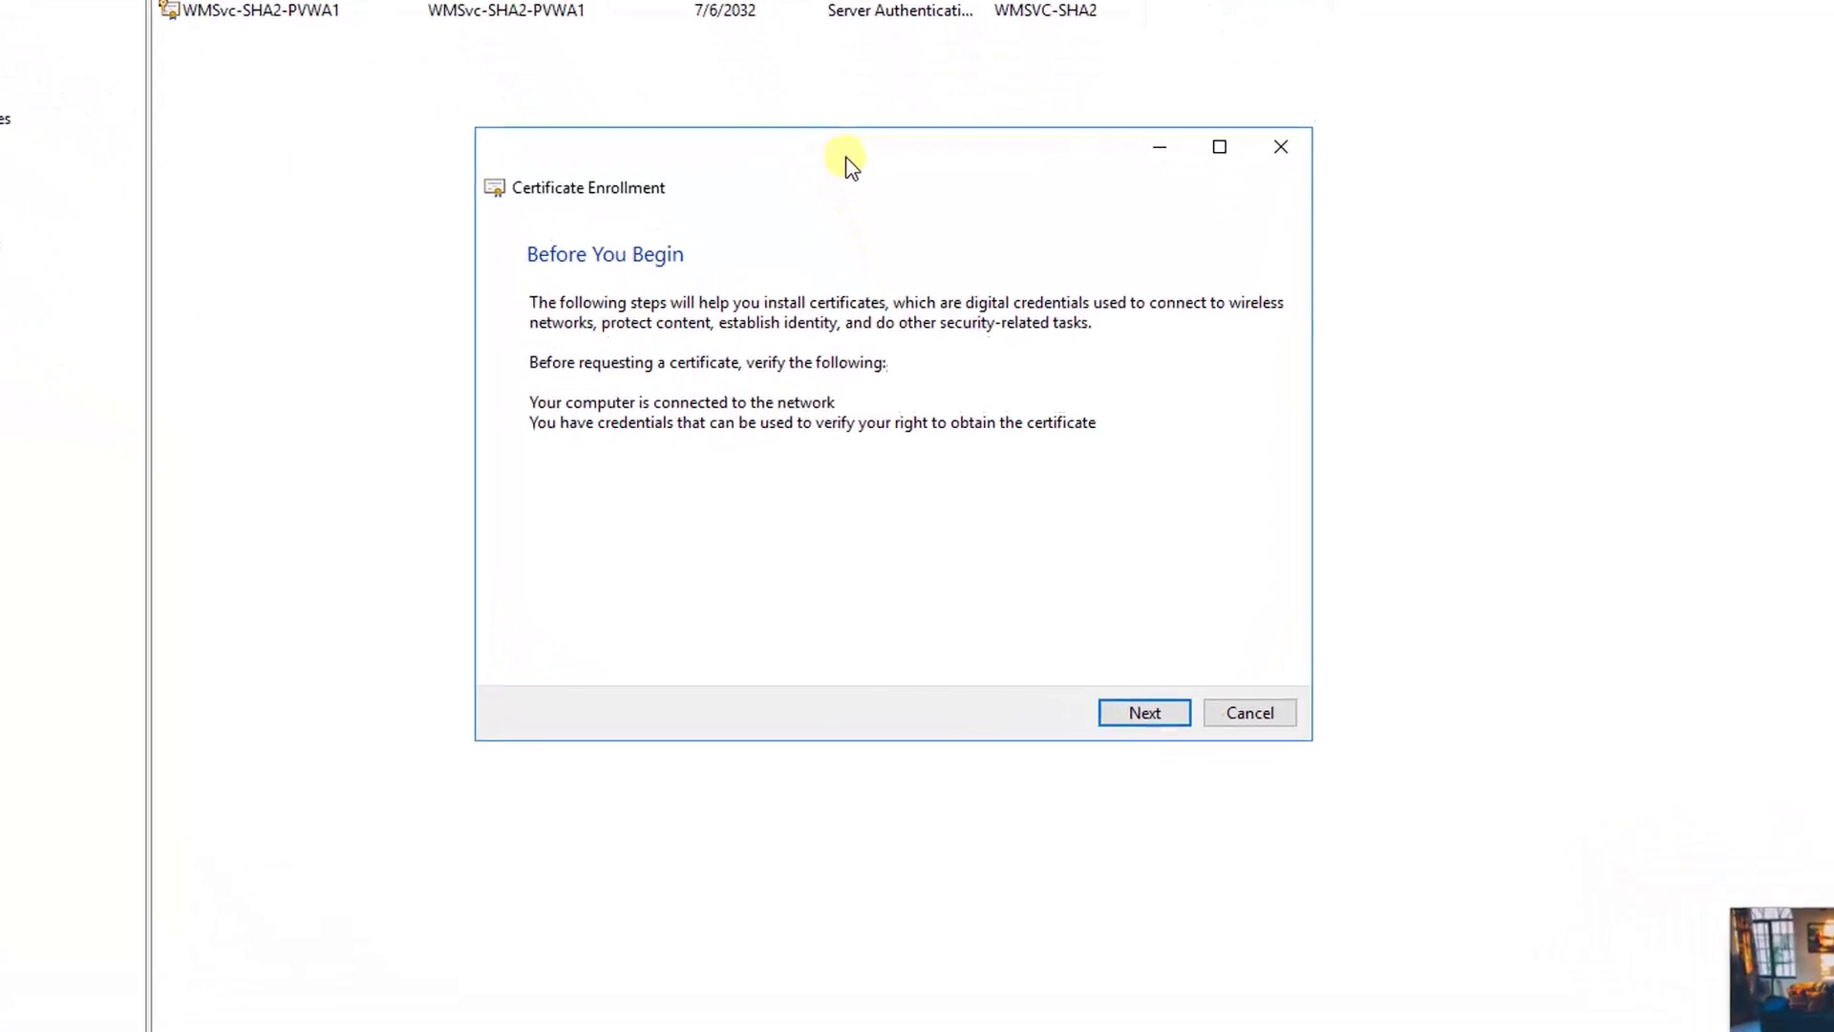
pyautogui.click(1146, 698)
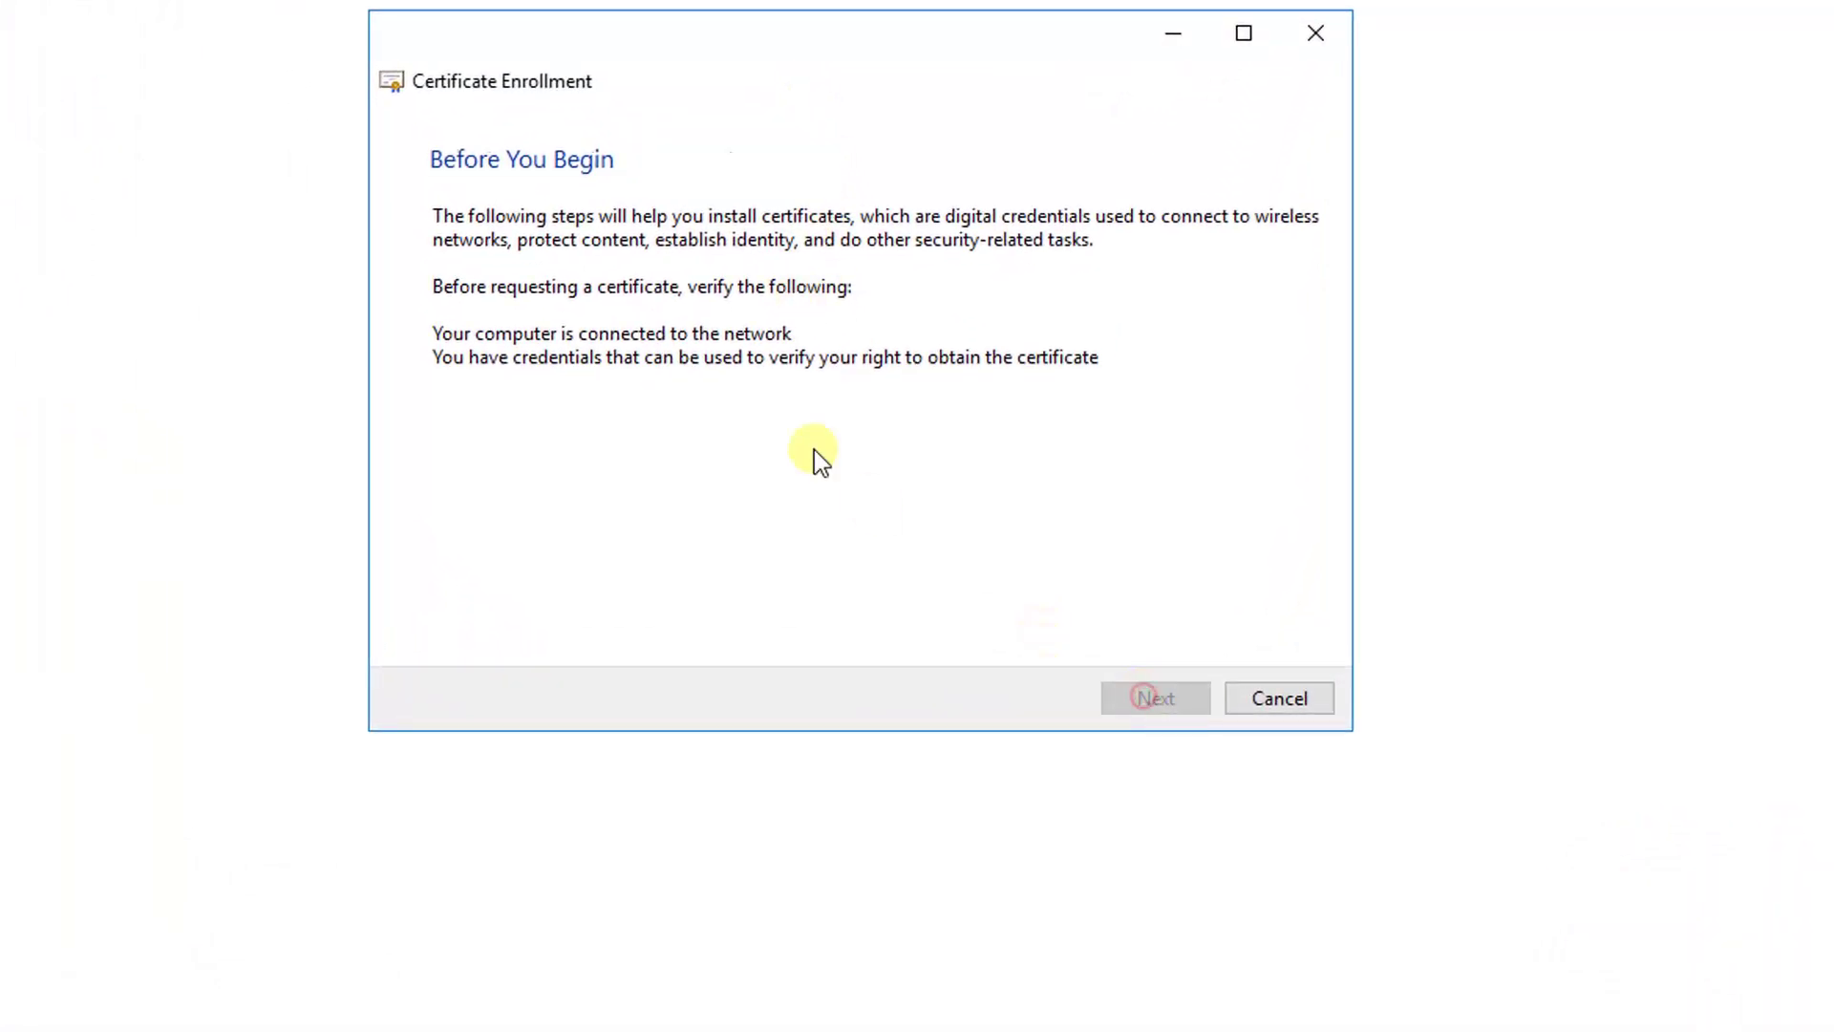
pyautogui.click(1158, 702)
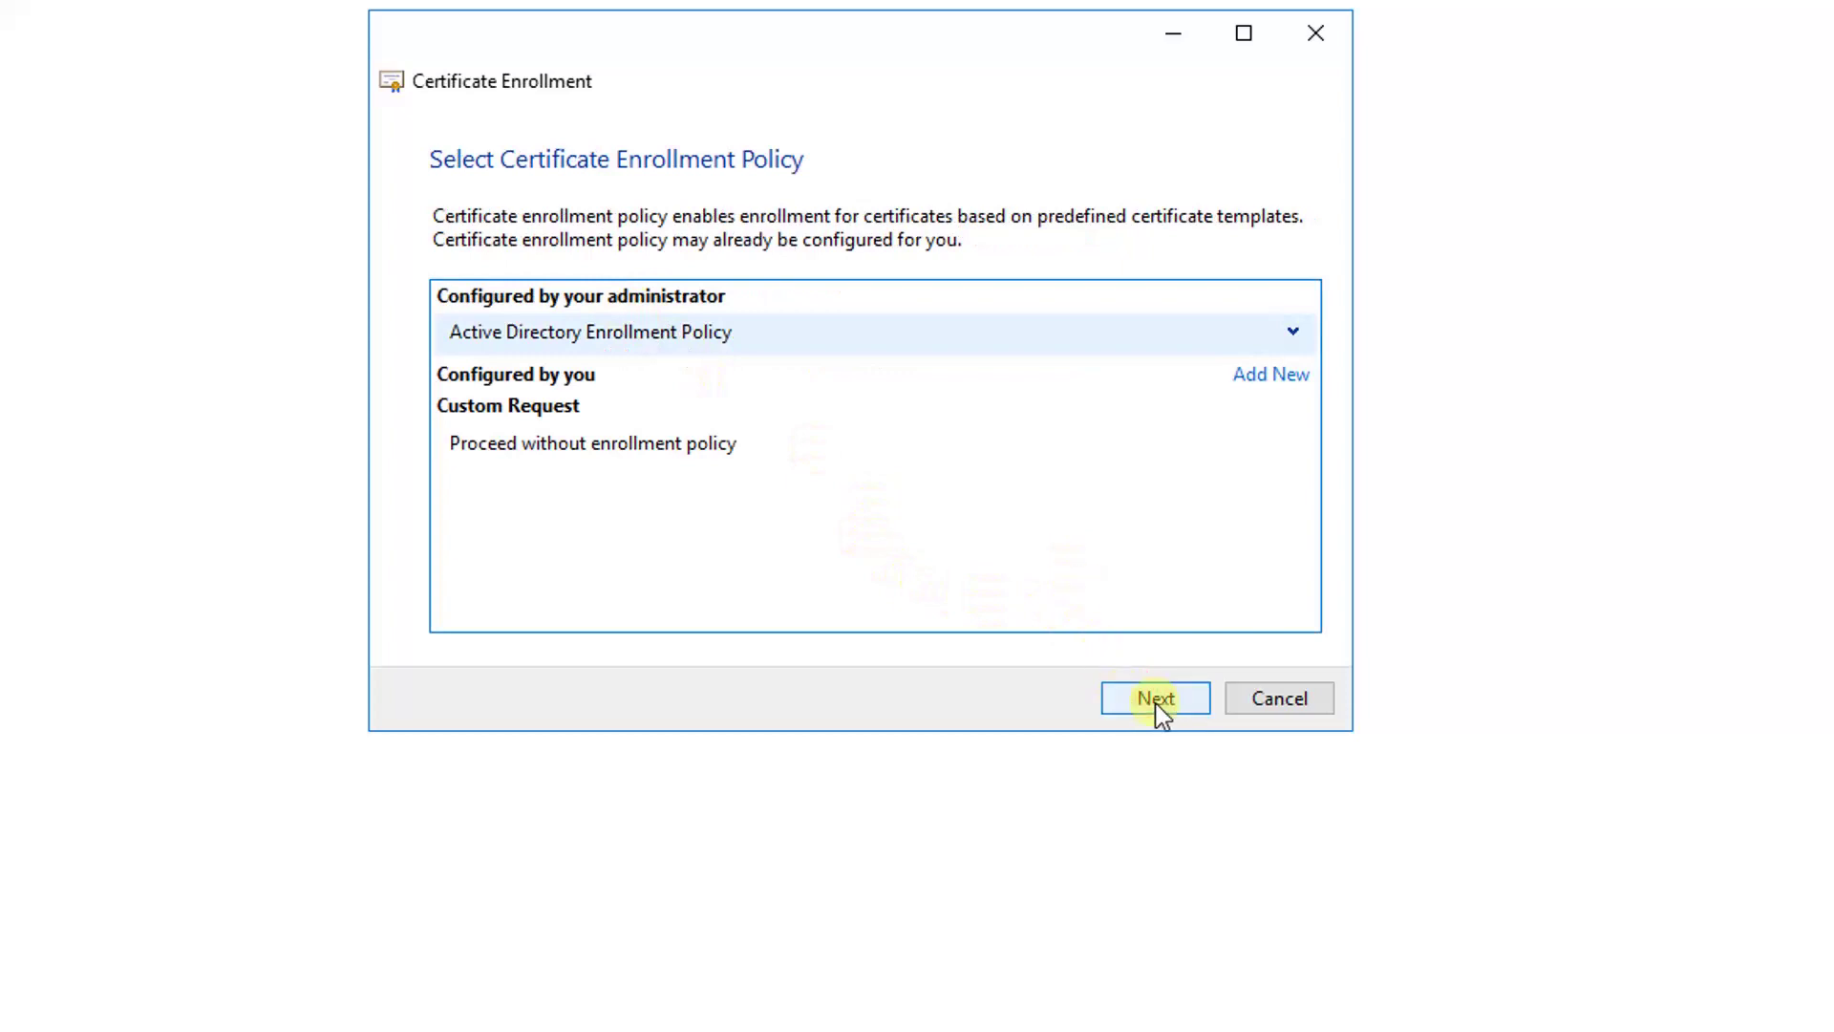
pyautogui.click(1164, 706)
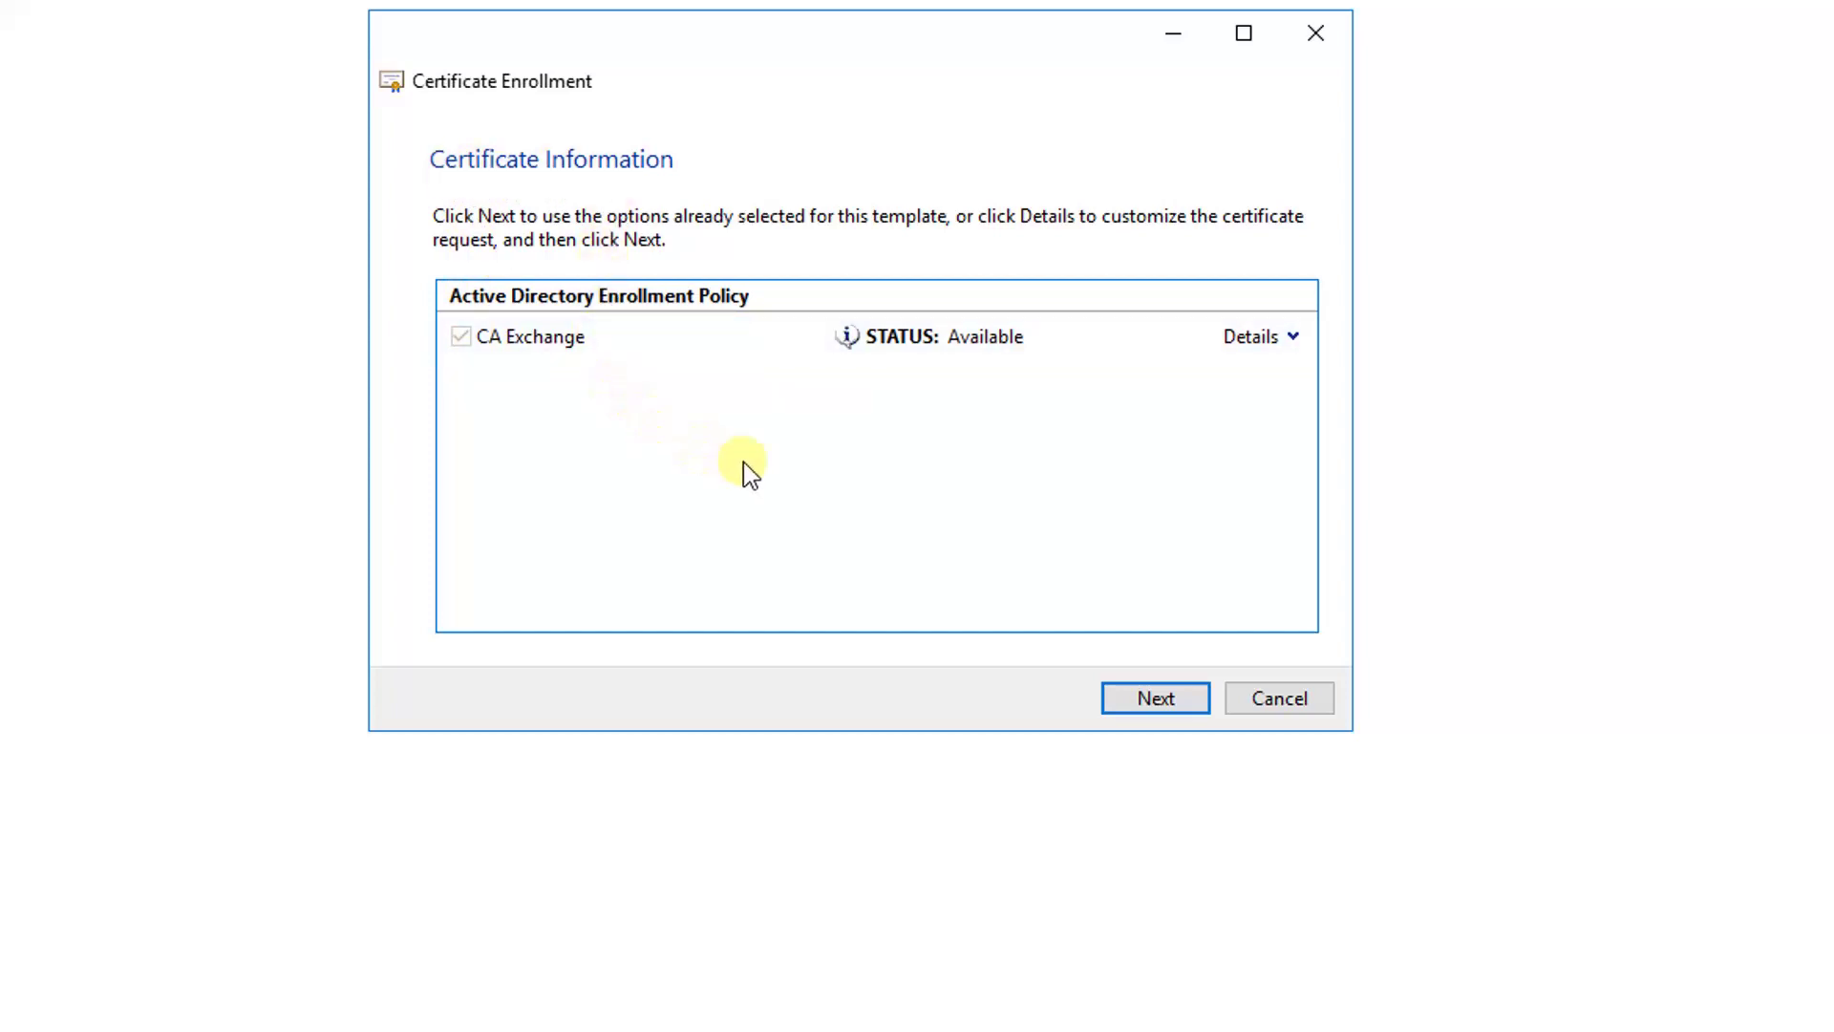
# - Open the CA Exchange request's properties and add the common name pvwa1.51sectest.dev to its subject
pyautogui.click(1291, 340)
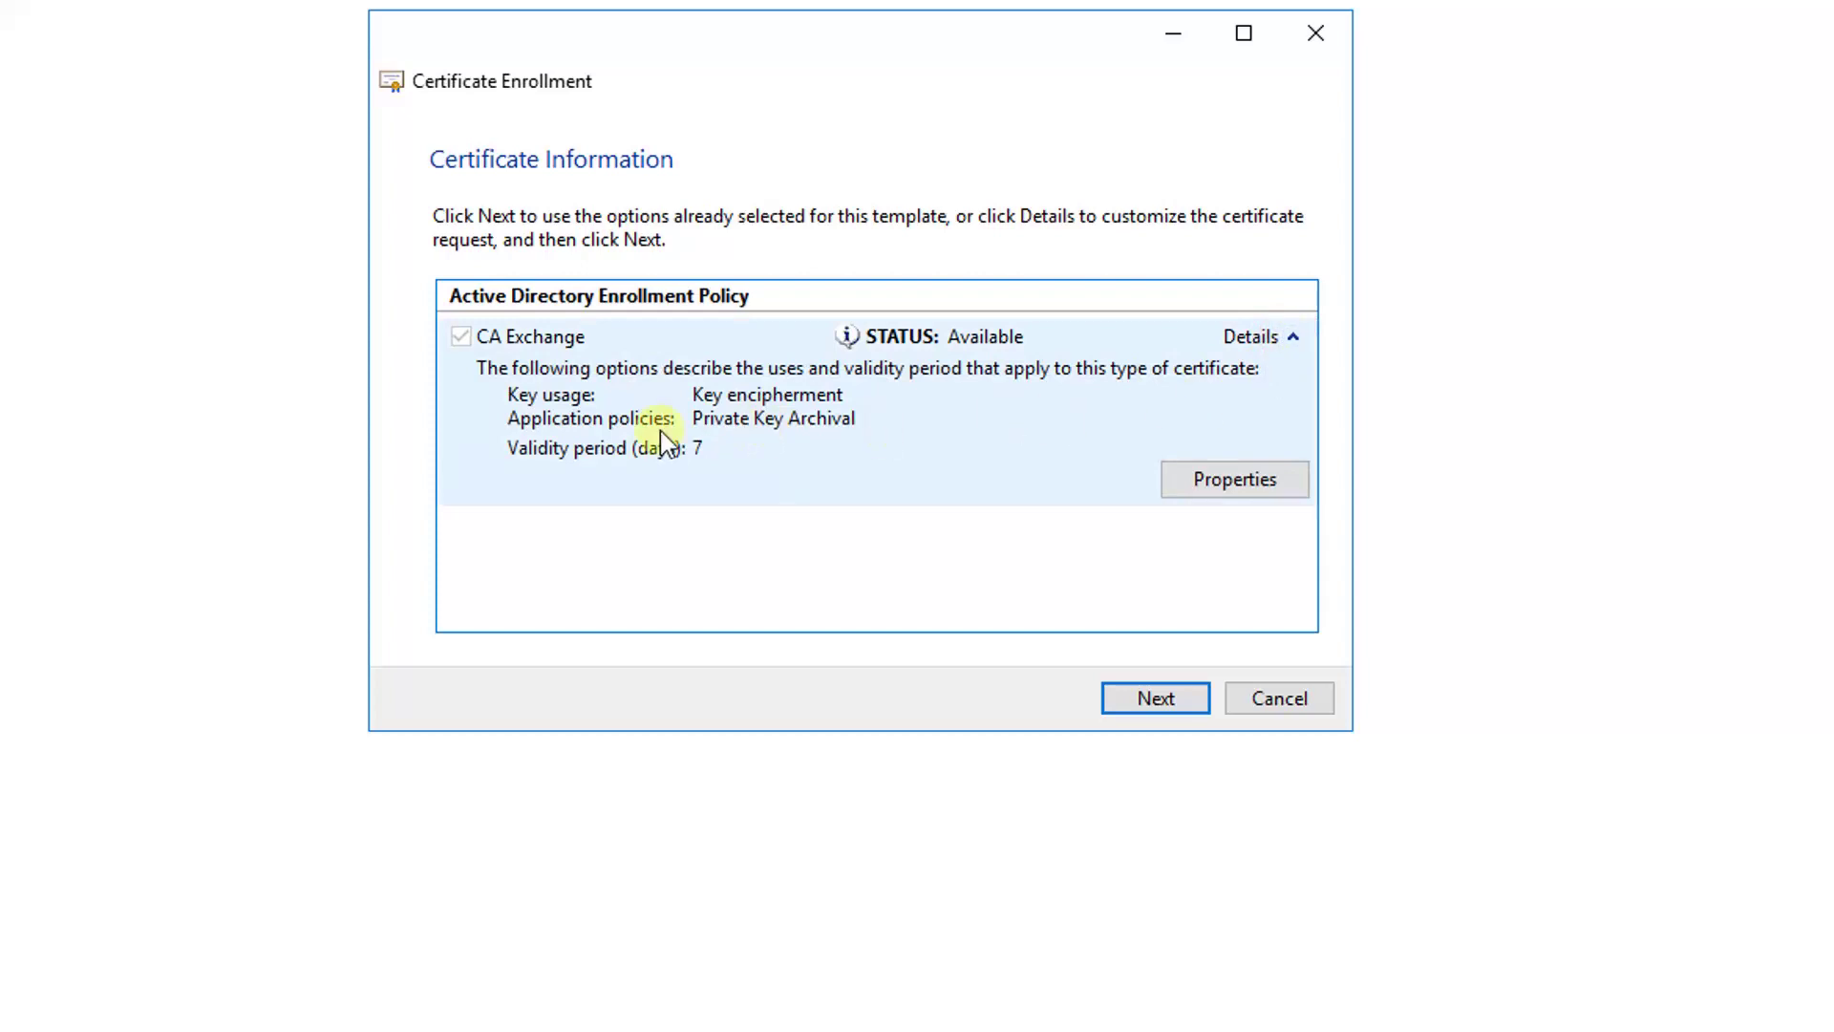
pyautogui.click(1262, 482)
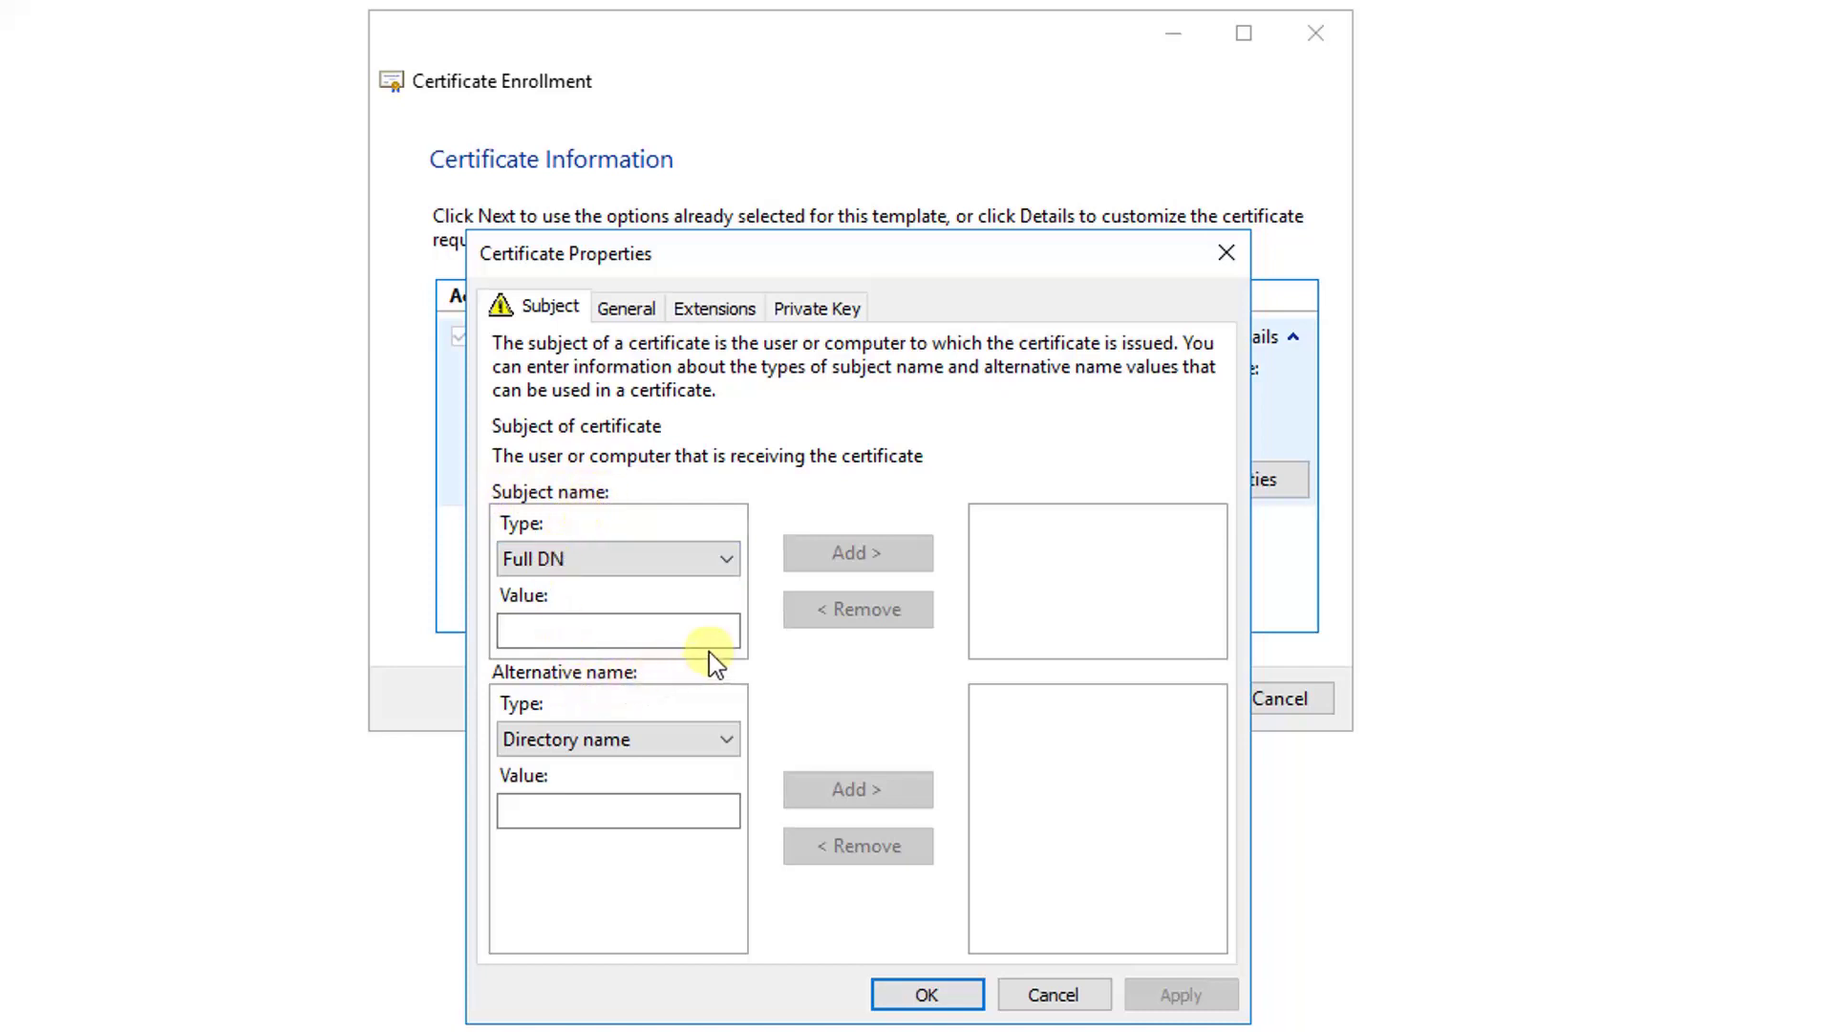
pyautogui.click(664, 567)
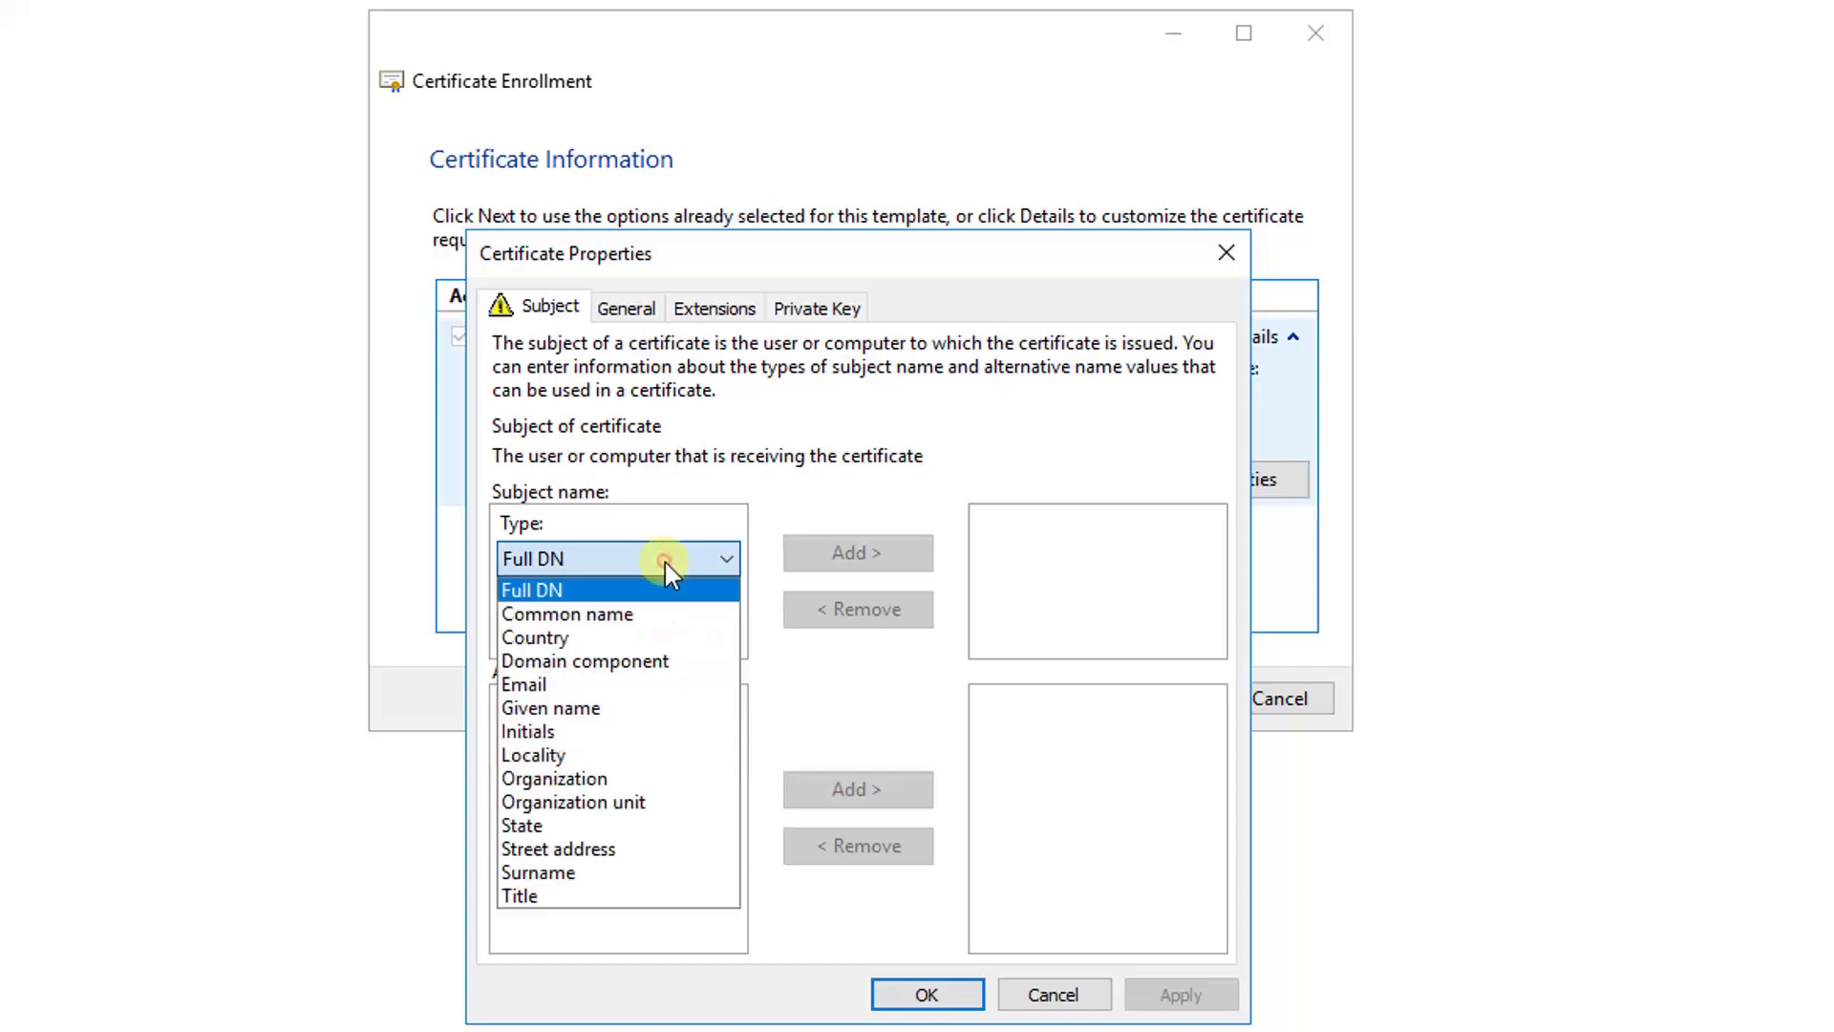
pyautogui.click(651, 615)
pyautogui.click(655, 623)
pyautogui.write('pvwa1.51sectest.dev')
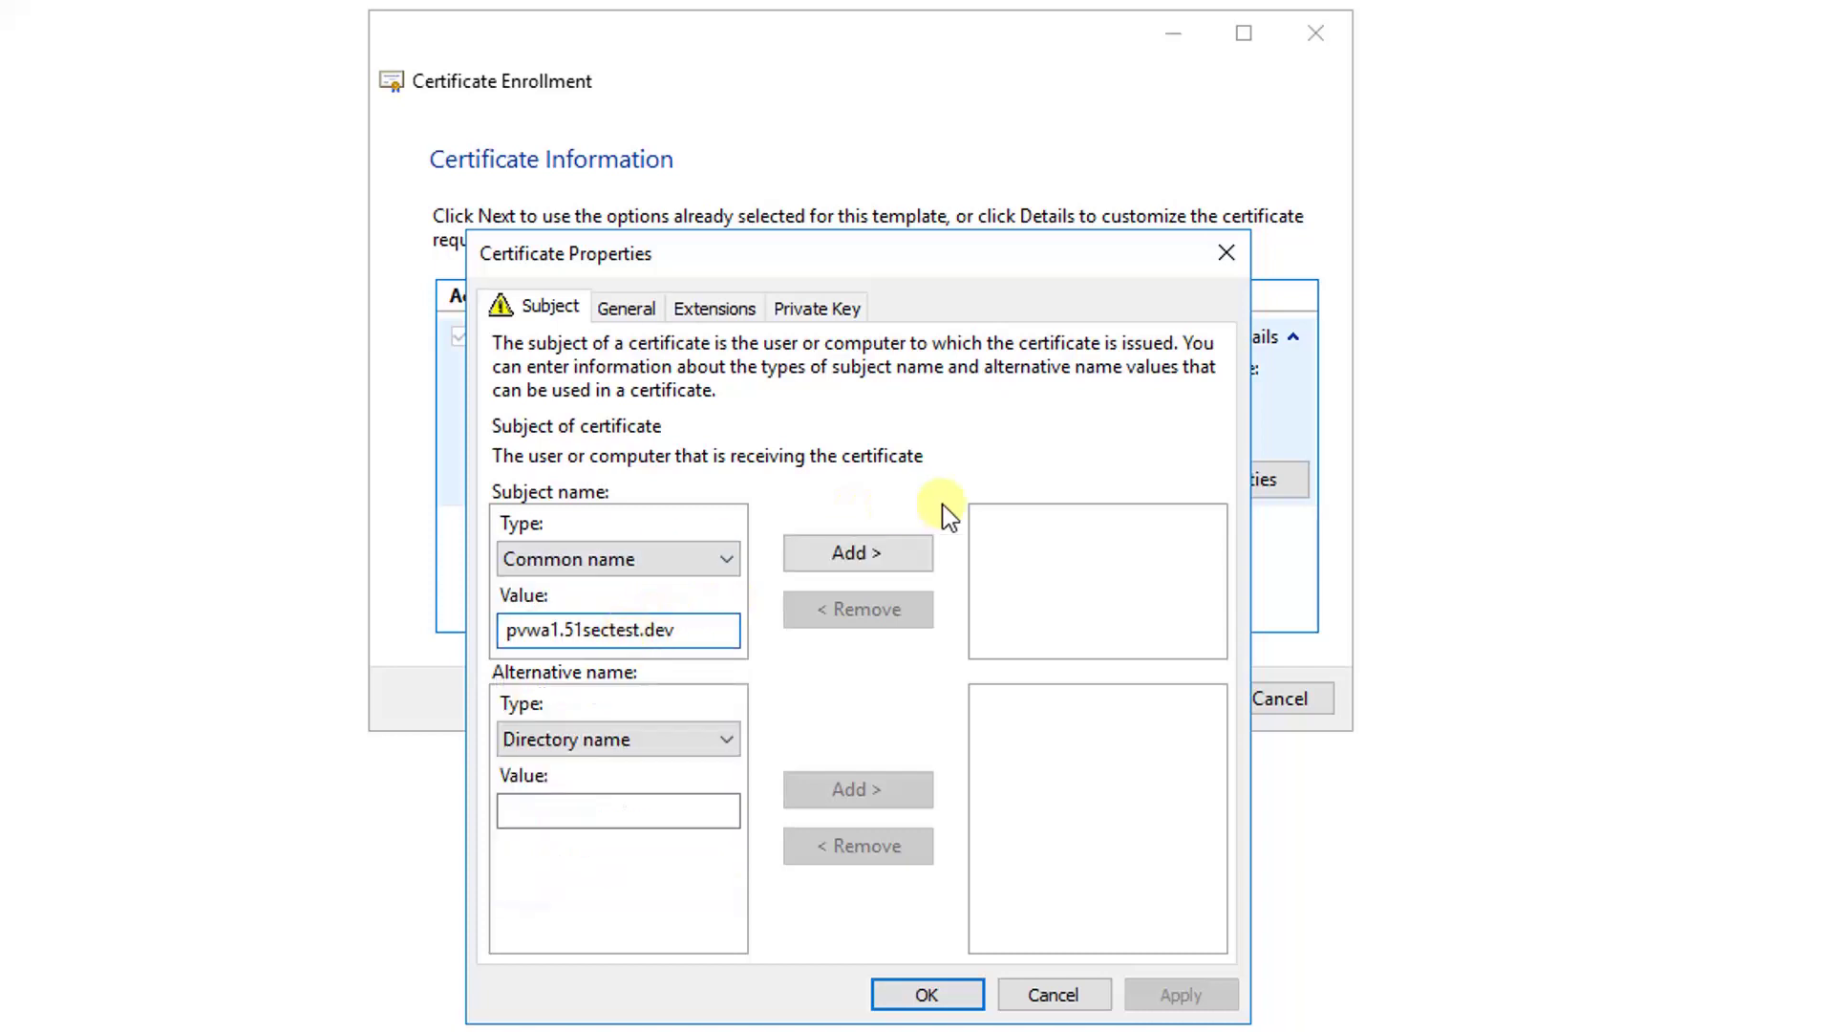
pyautogui.click(907, 556)
# - Add the country CA and the organization 51sectest to the request's subject name
pyautogui.click(679, 565)
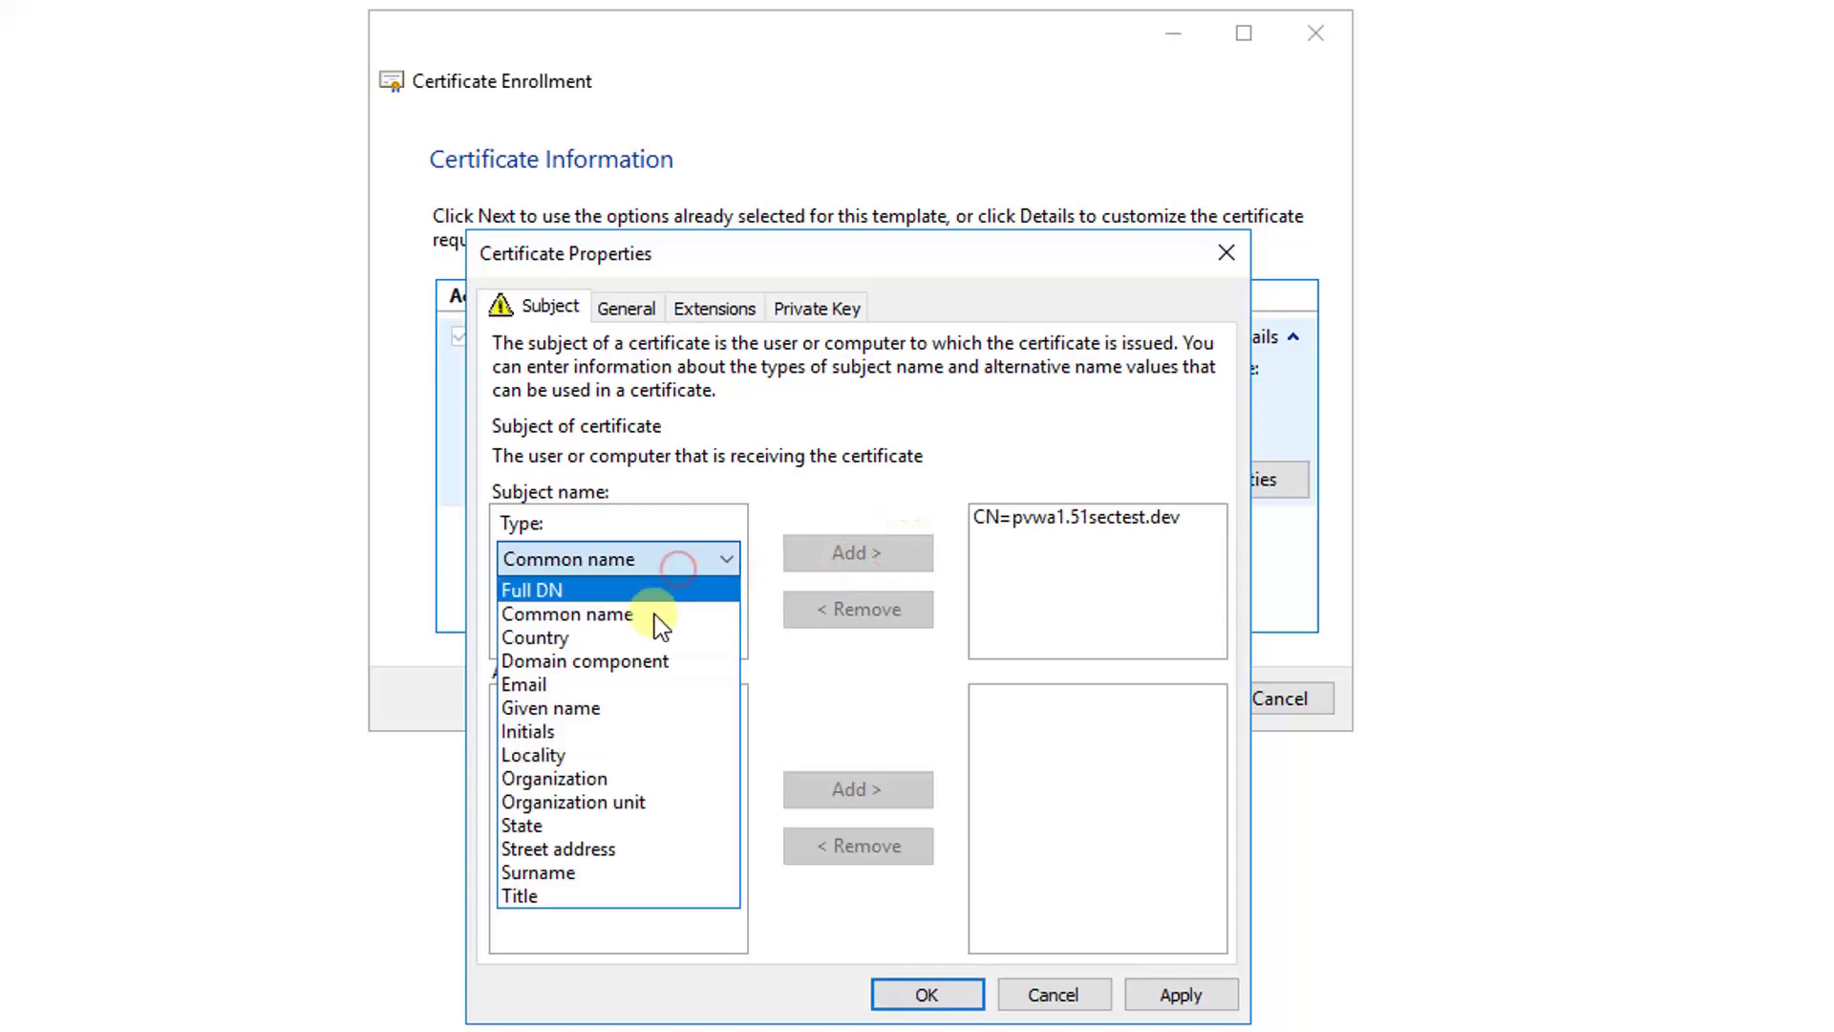
pyautogui.click(656, 637)
pyautogui.click(625, 631)
pyautogui.write('C')
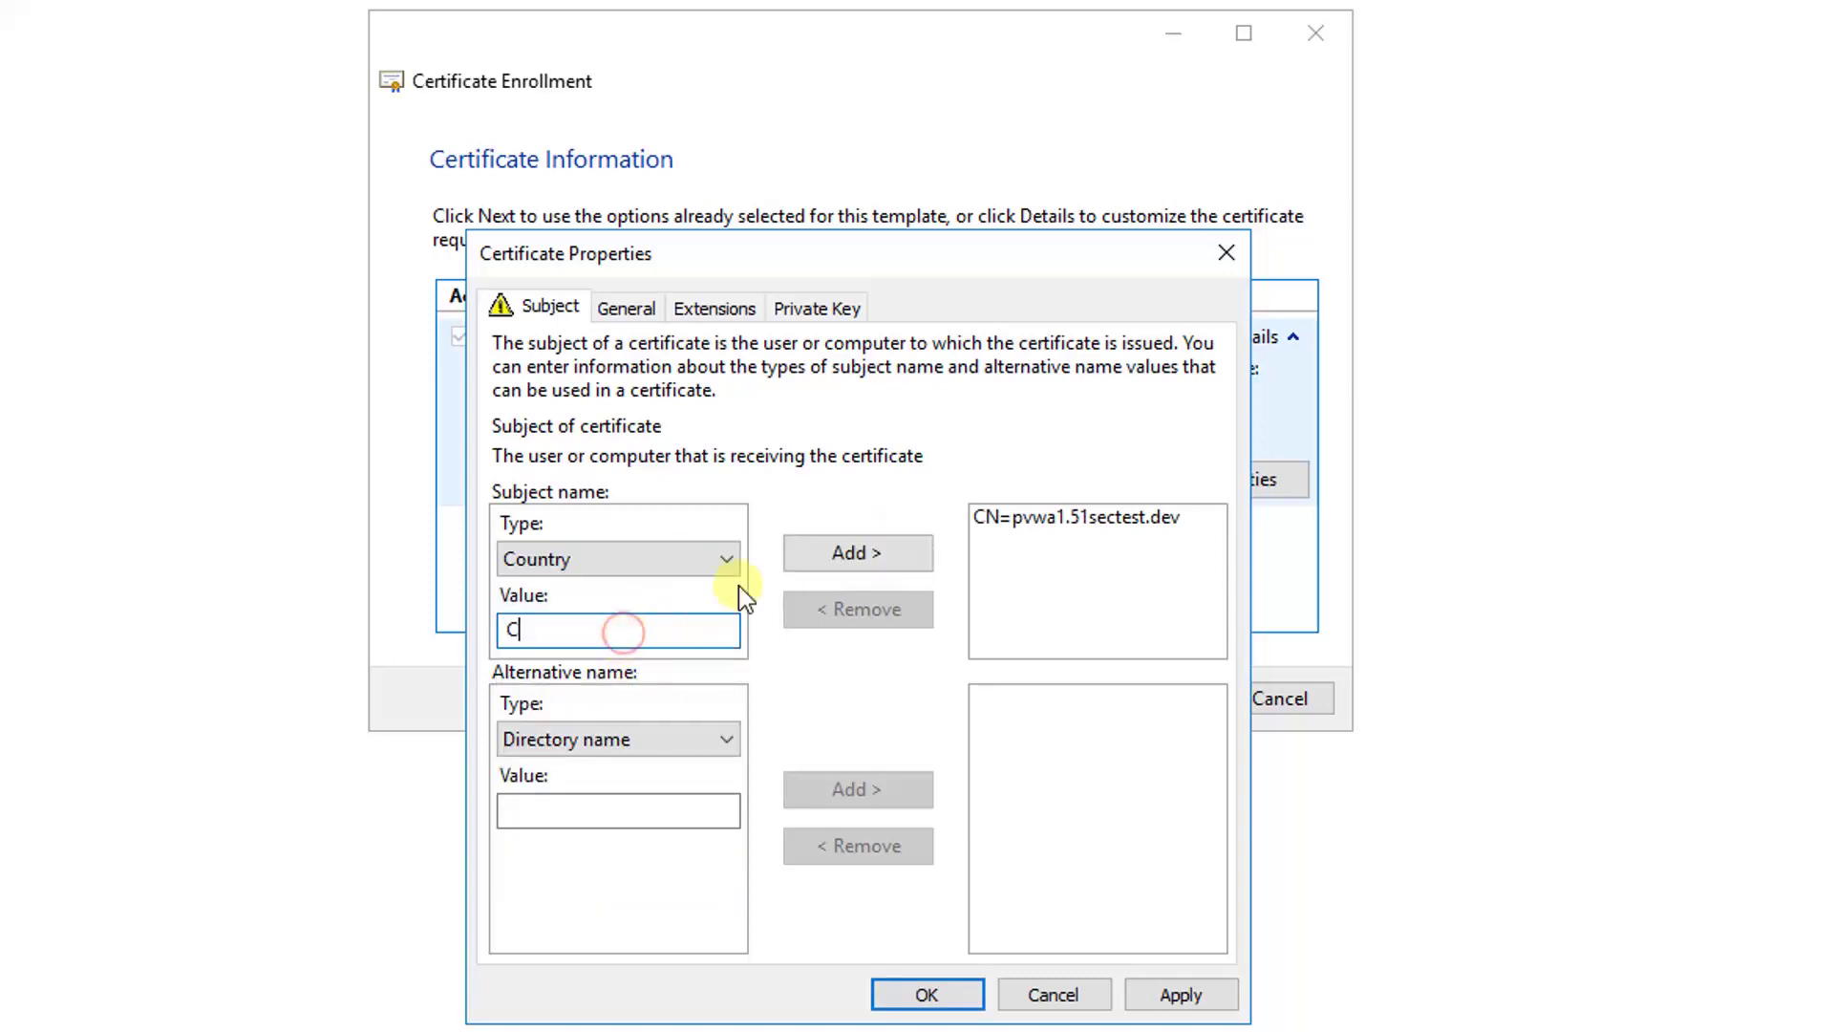
pyautogui.write('A')
pyautogui.click(830, 554)
pyautogui.click(604, 562)
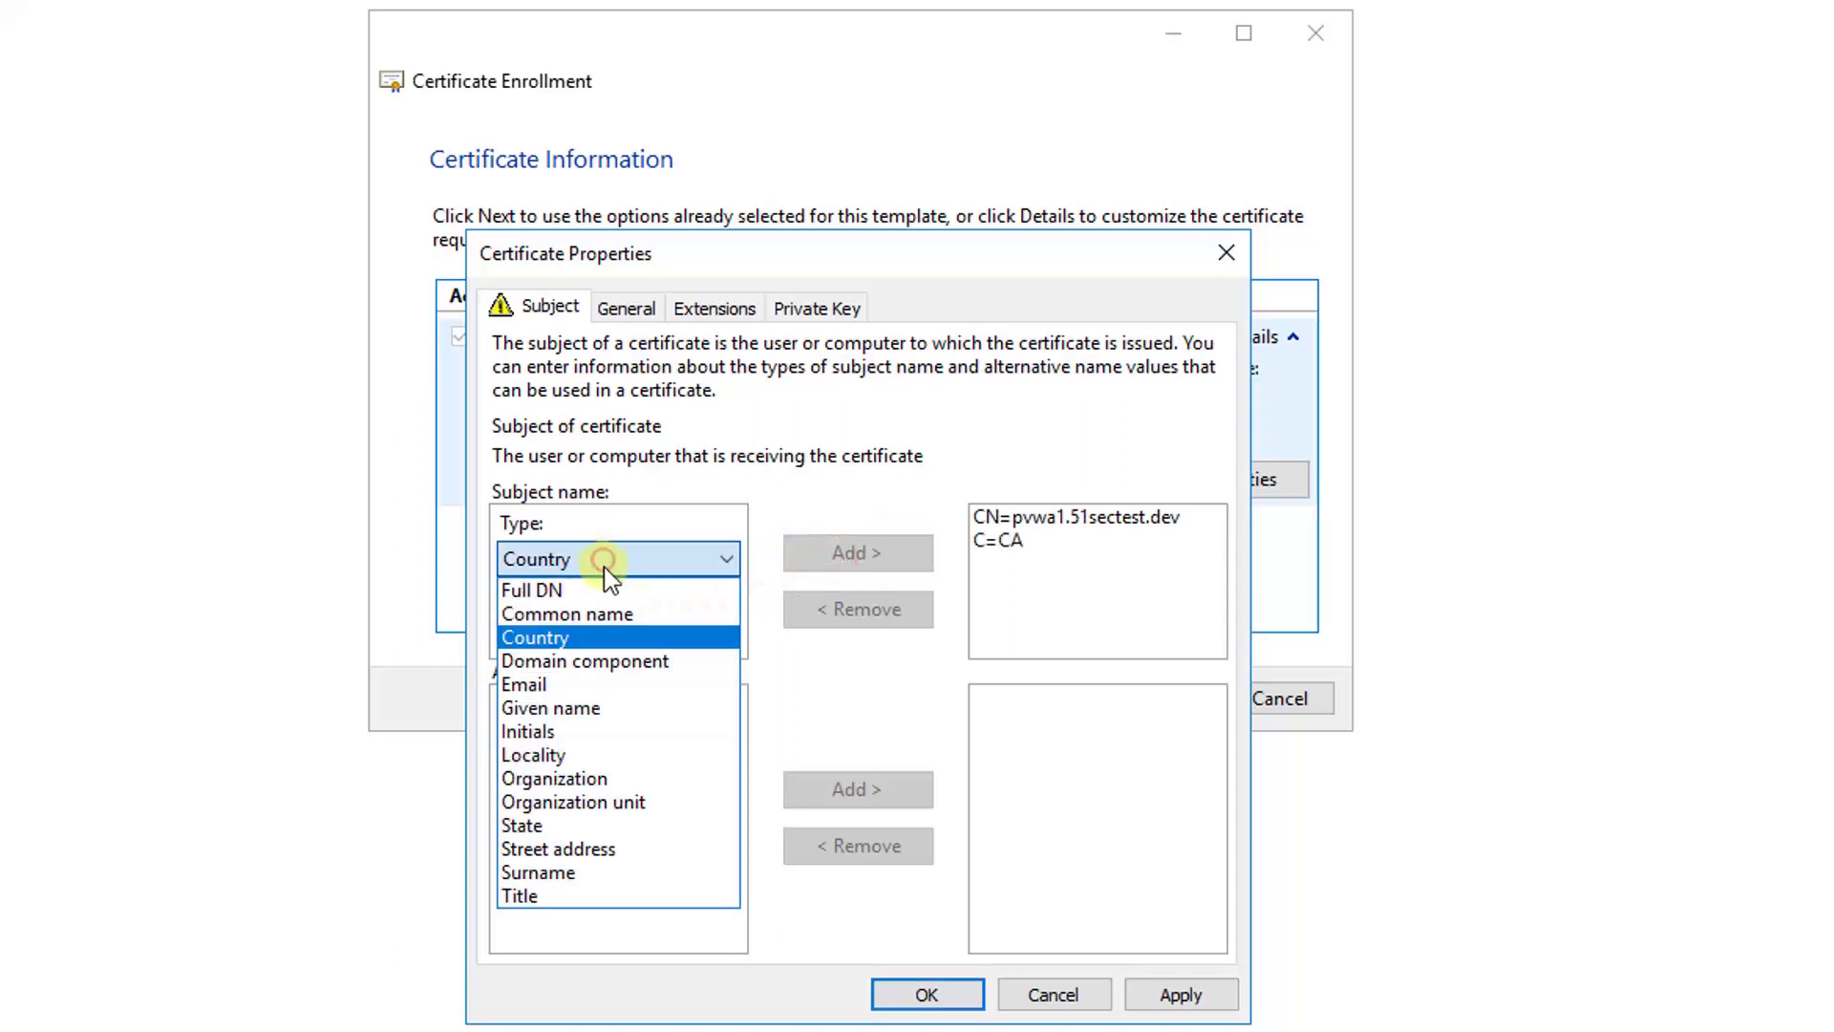
pyautogui.click(578, 782)
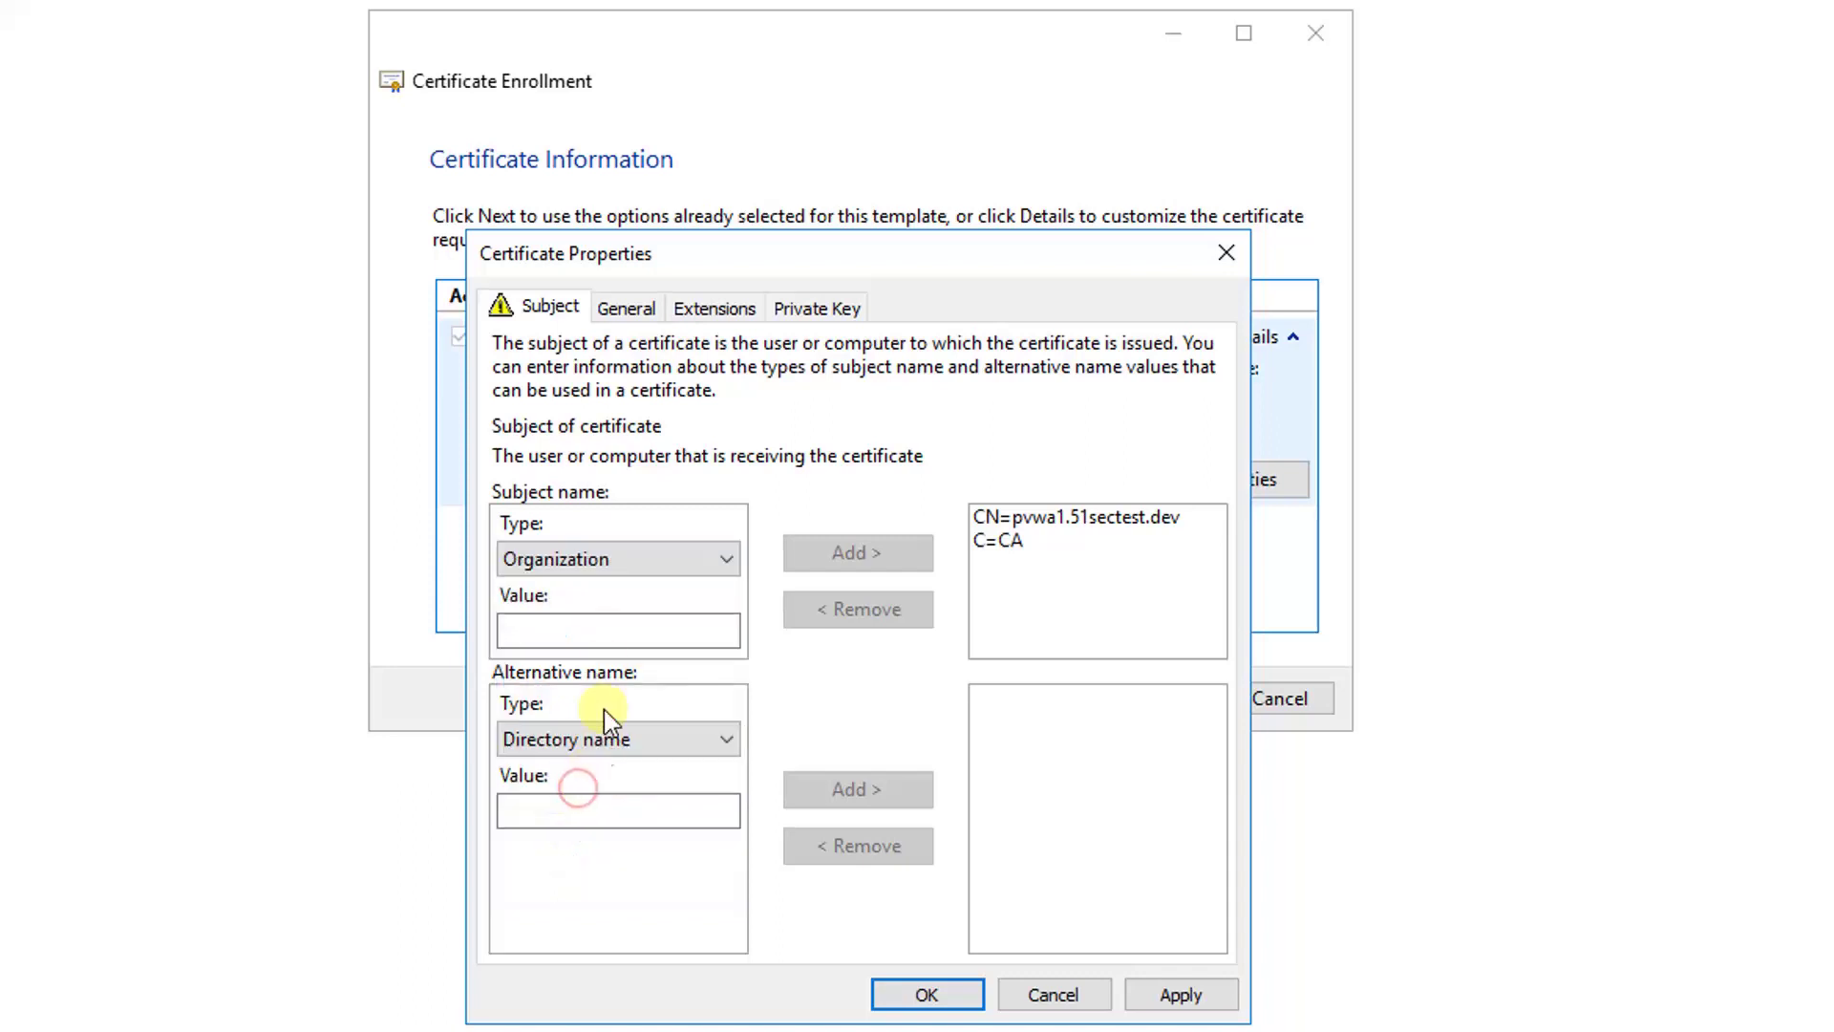
pyautogui.click(600, 630)
pyautogui.write('51sectest')
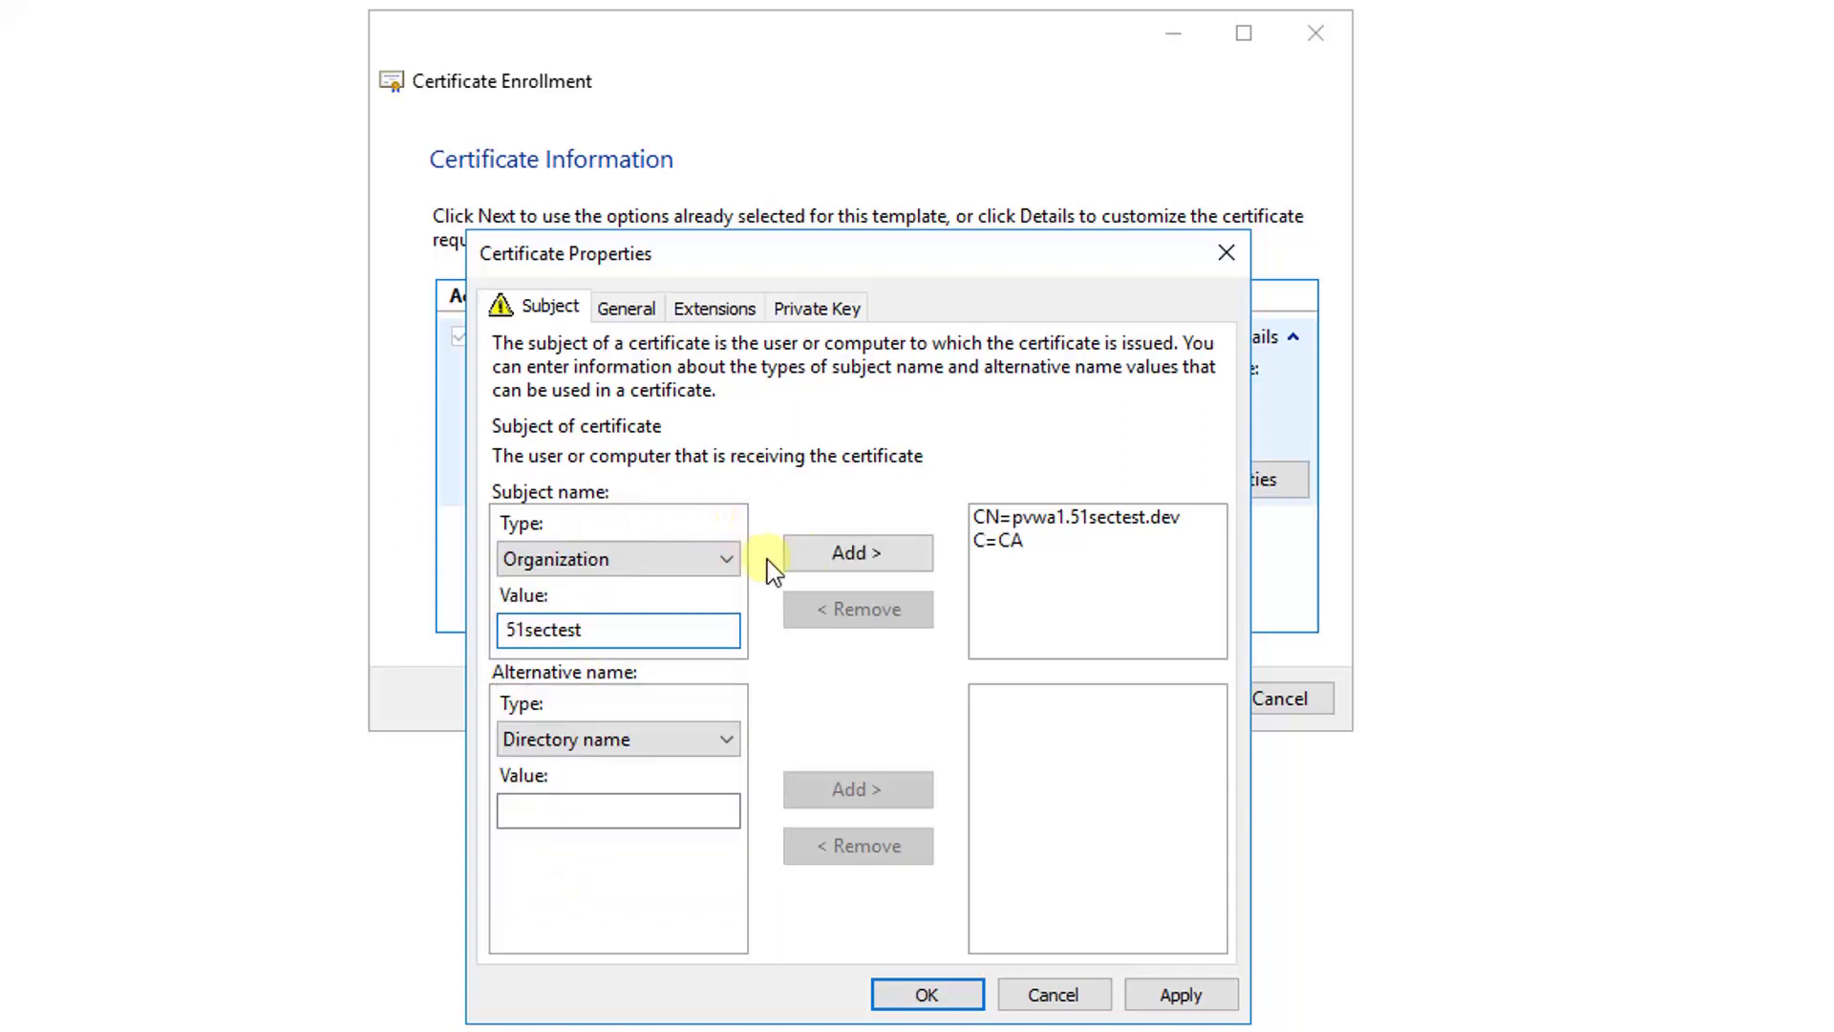
pyautogui.click(792, 558)
# - Add the state ON and the street address value Toronto to the request's subject name
pyautogui.click(652, 558)
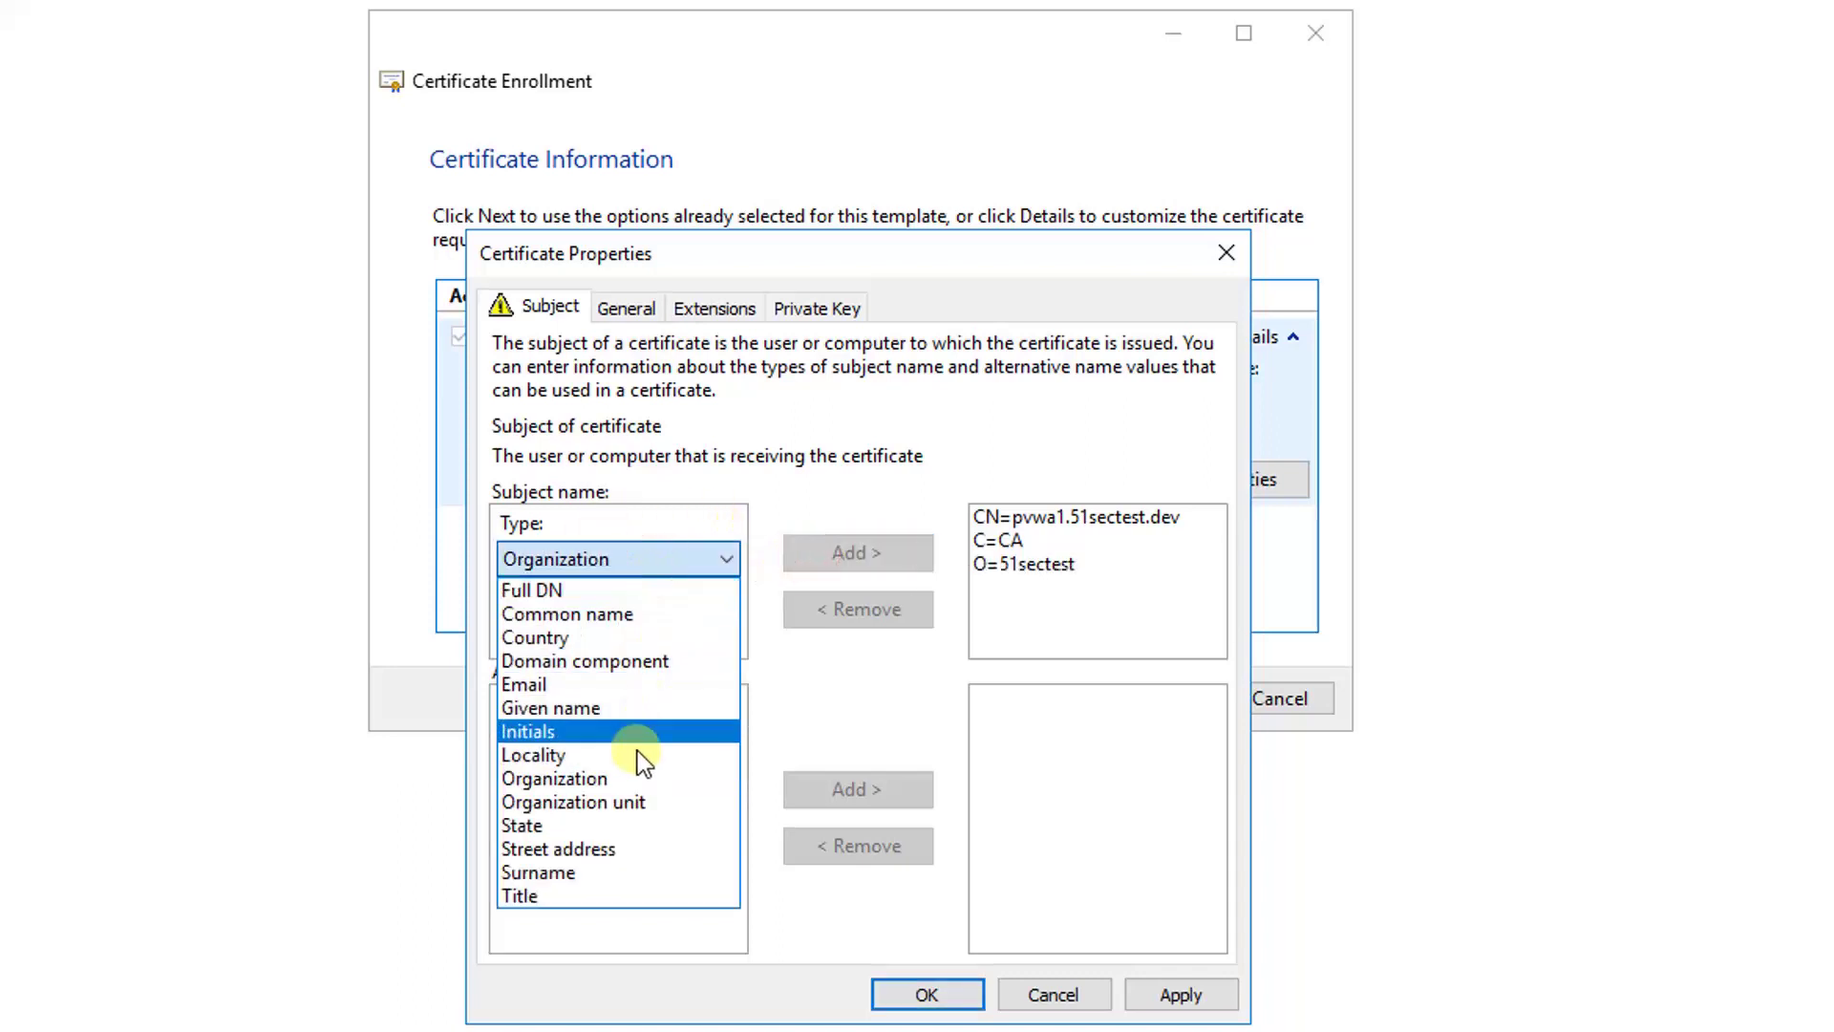
pyautogui.click(622, 824)
pyautogui.click(595, 625)
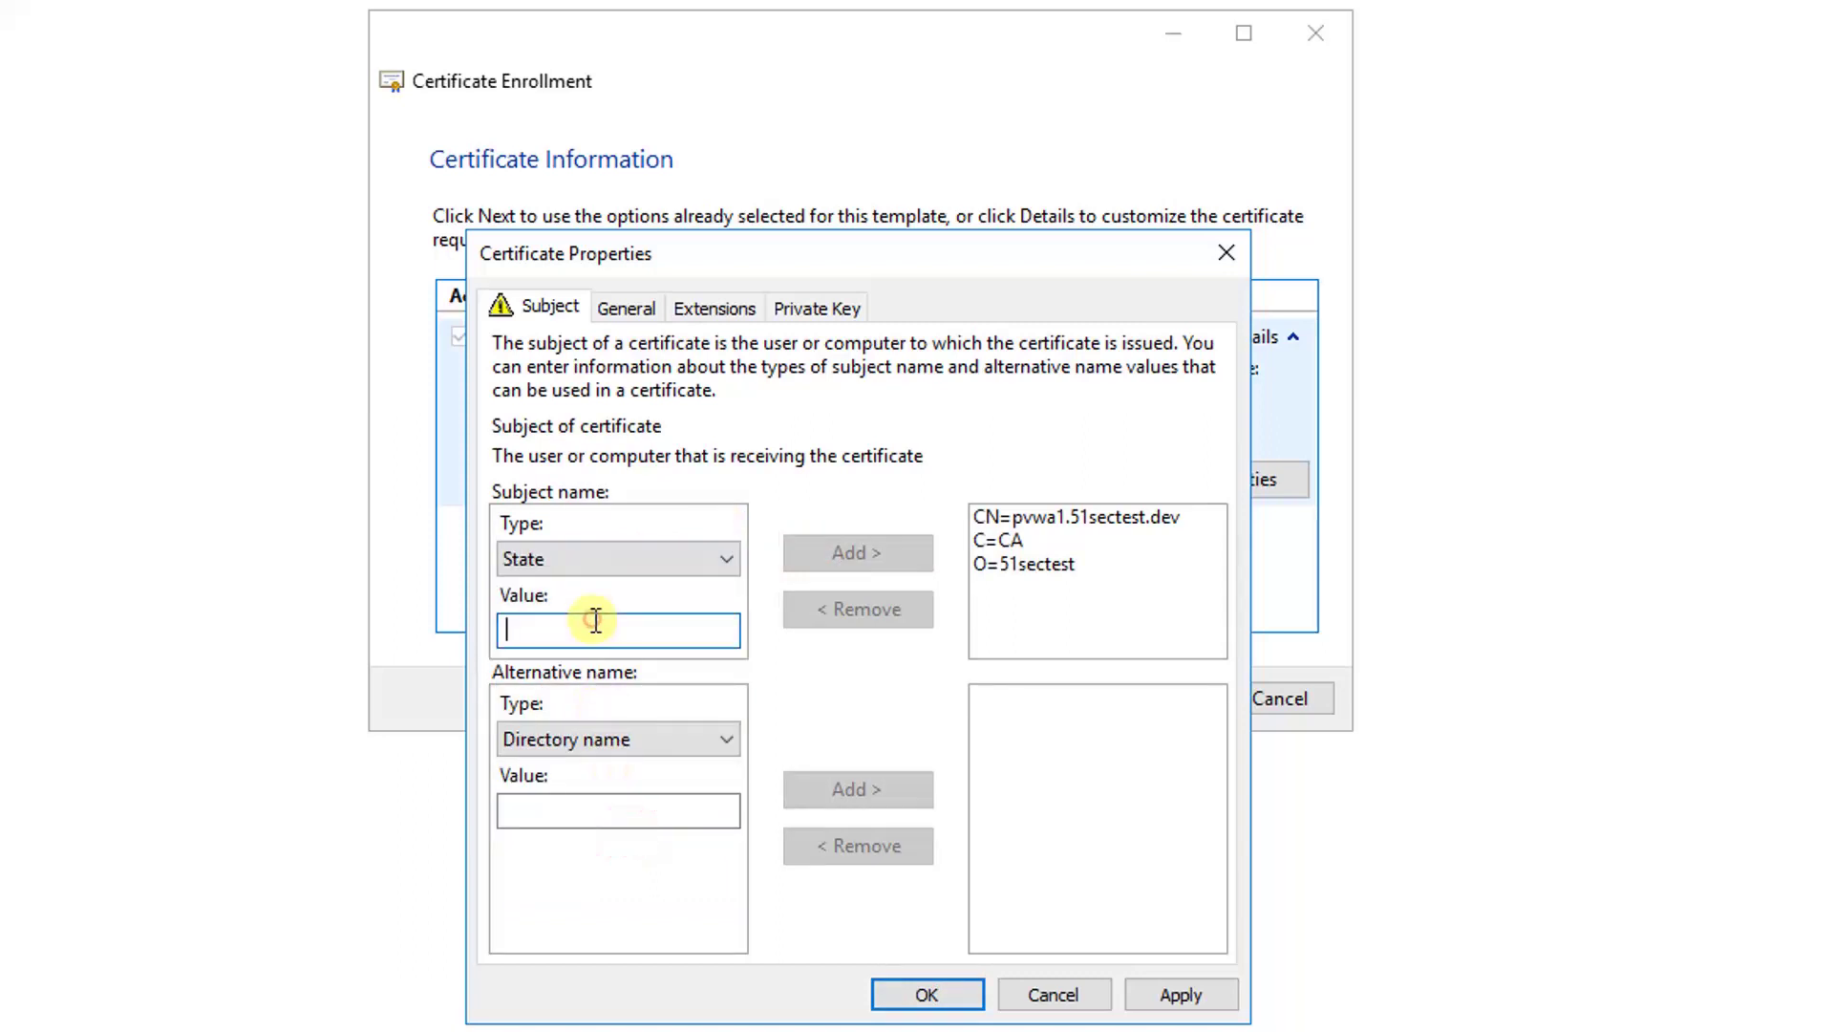
pyautogui.write('ON')
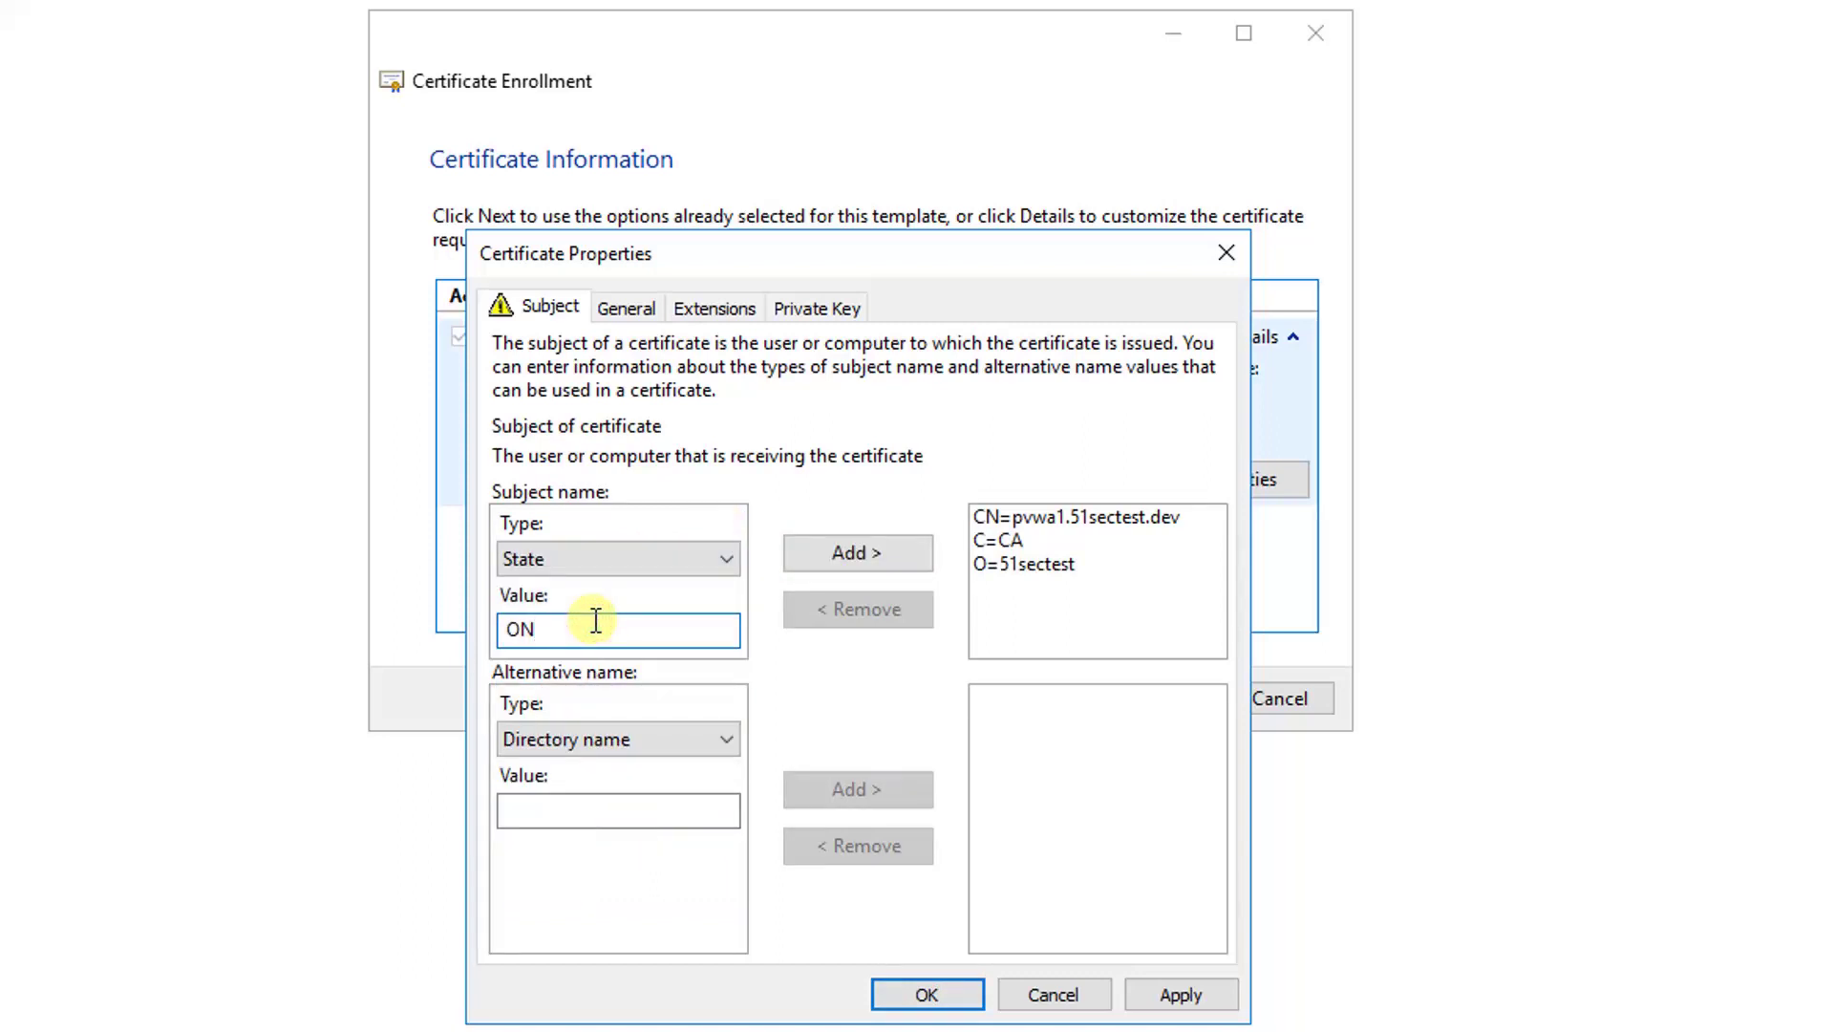
pyautogui.click(841, 541)
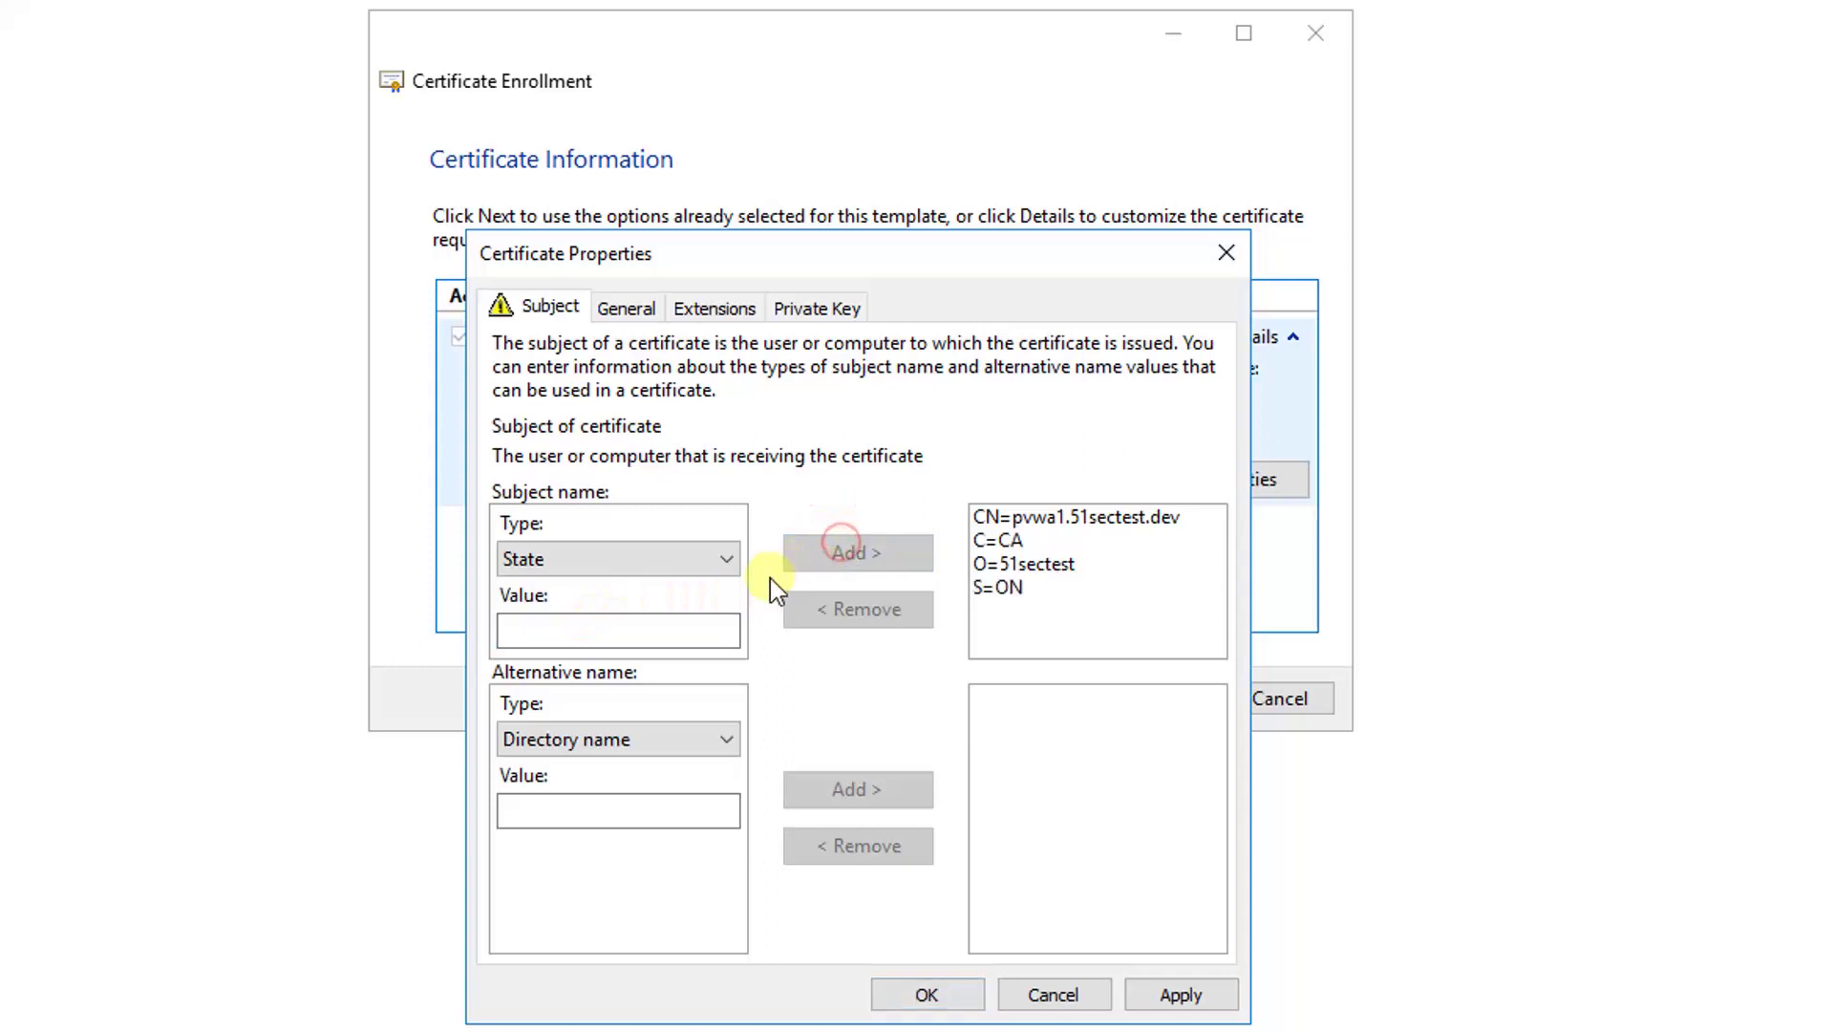
pyautogui.click(704, 560)
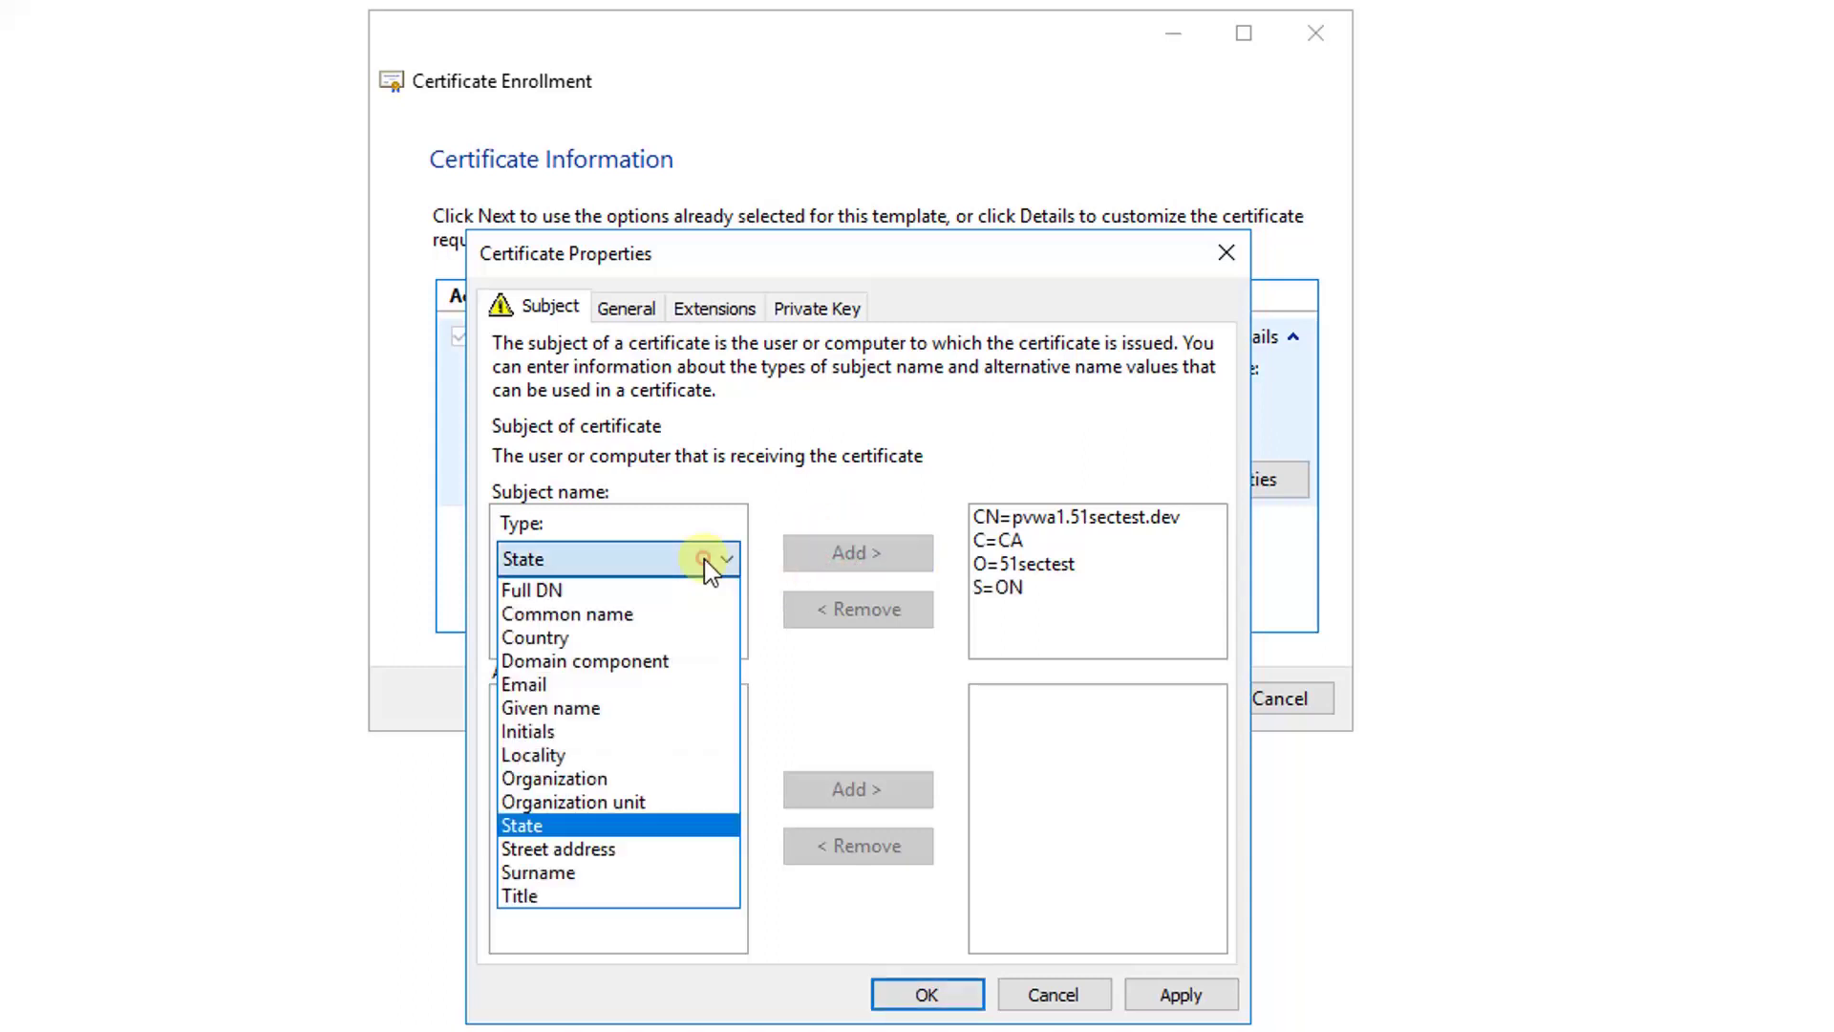
pyautogui.click(663, 850)
pyautogui.click(609, 636)
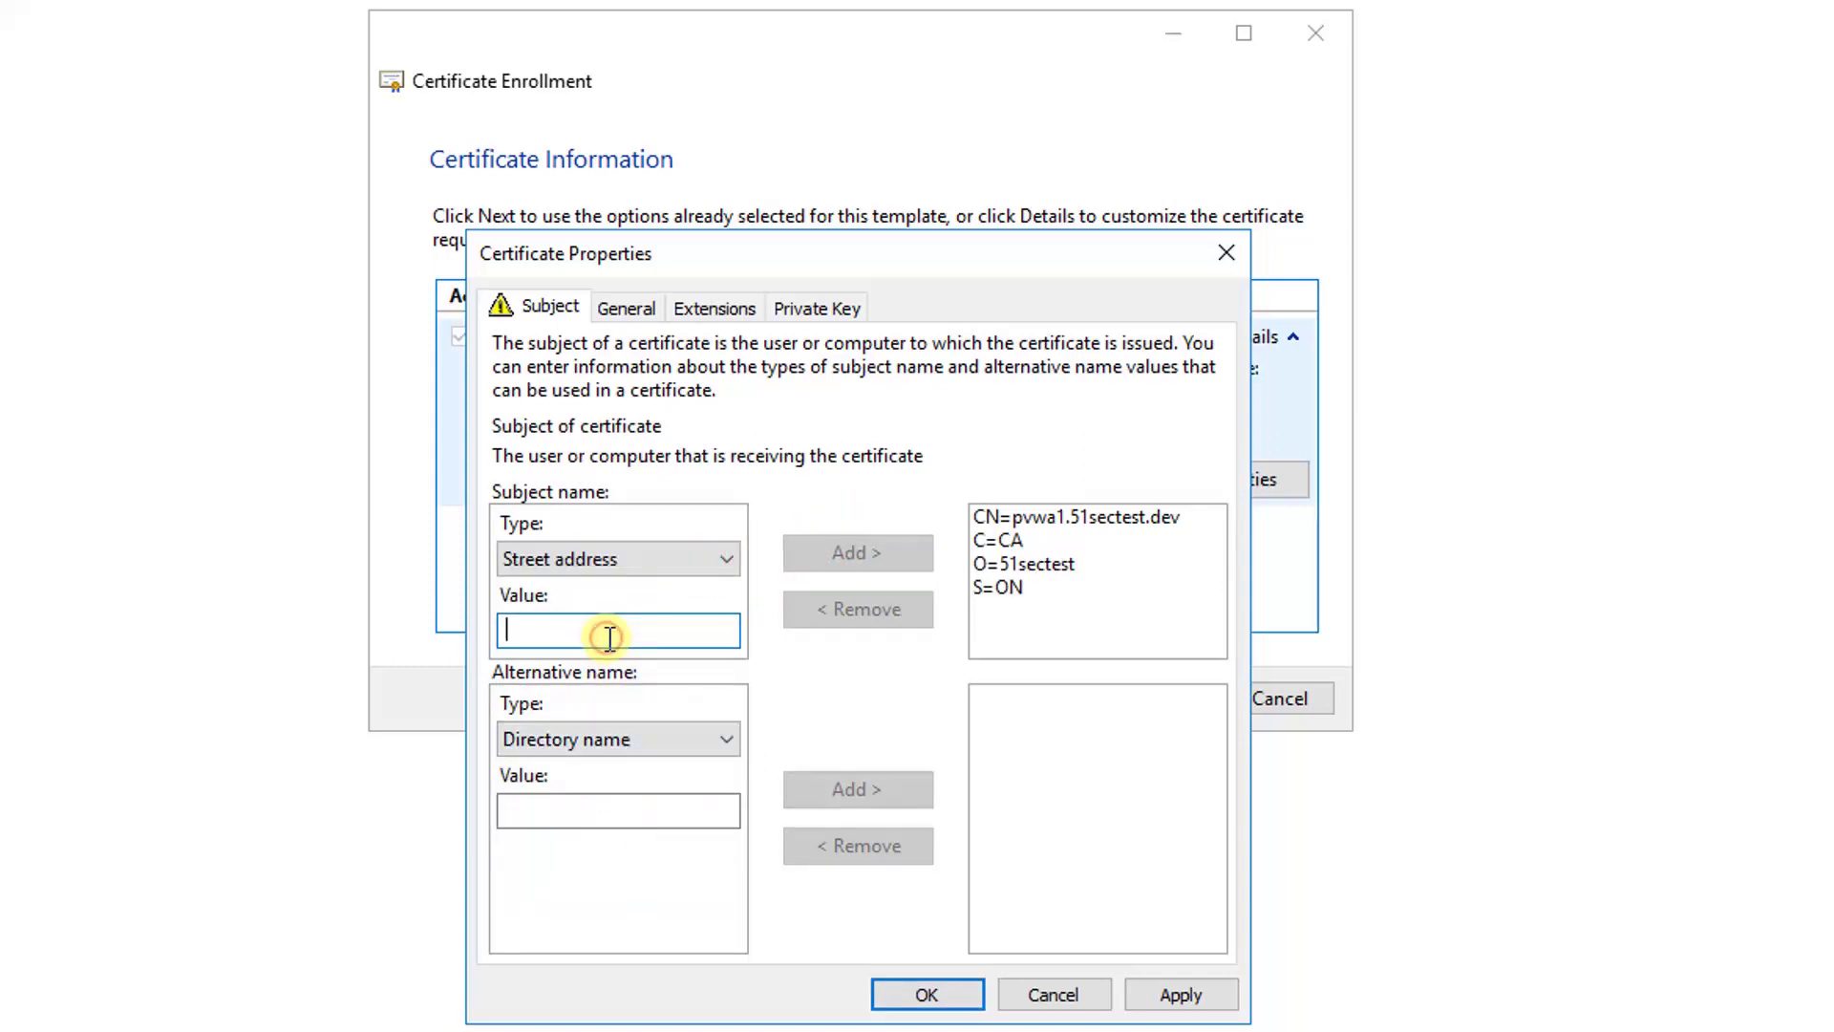
pyautogui.write('Toronto')
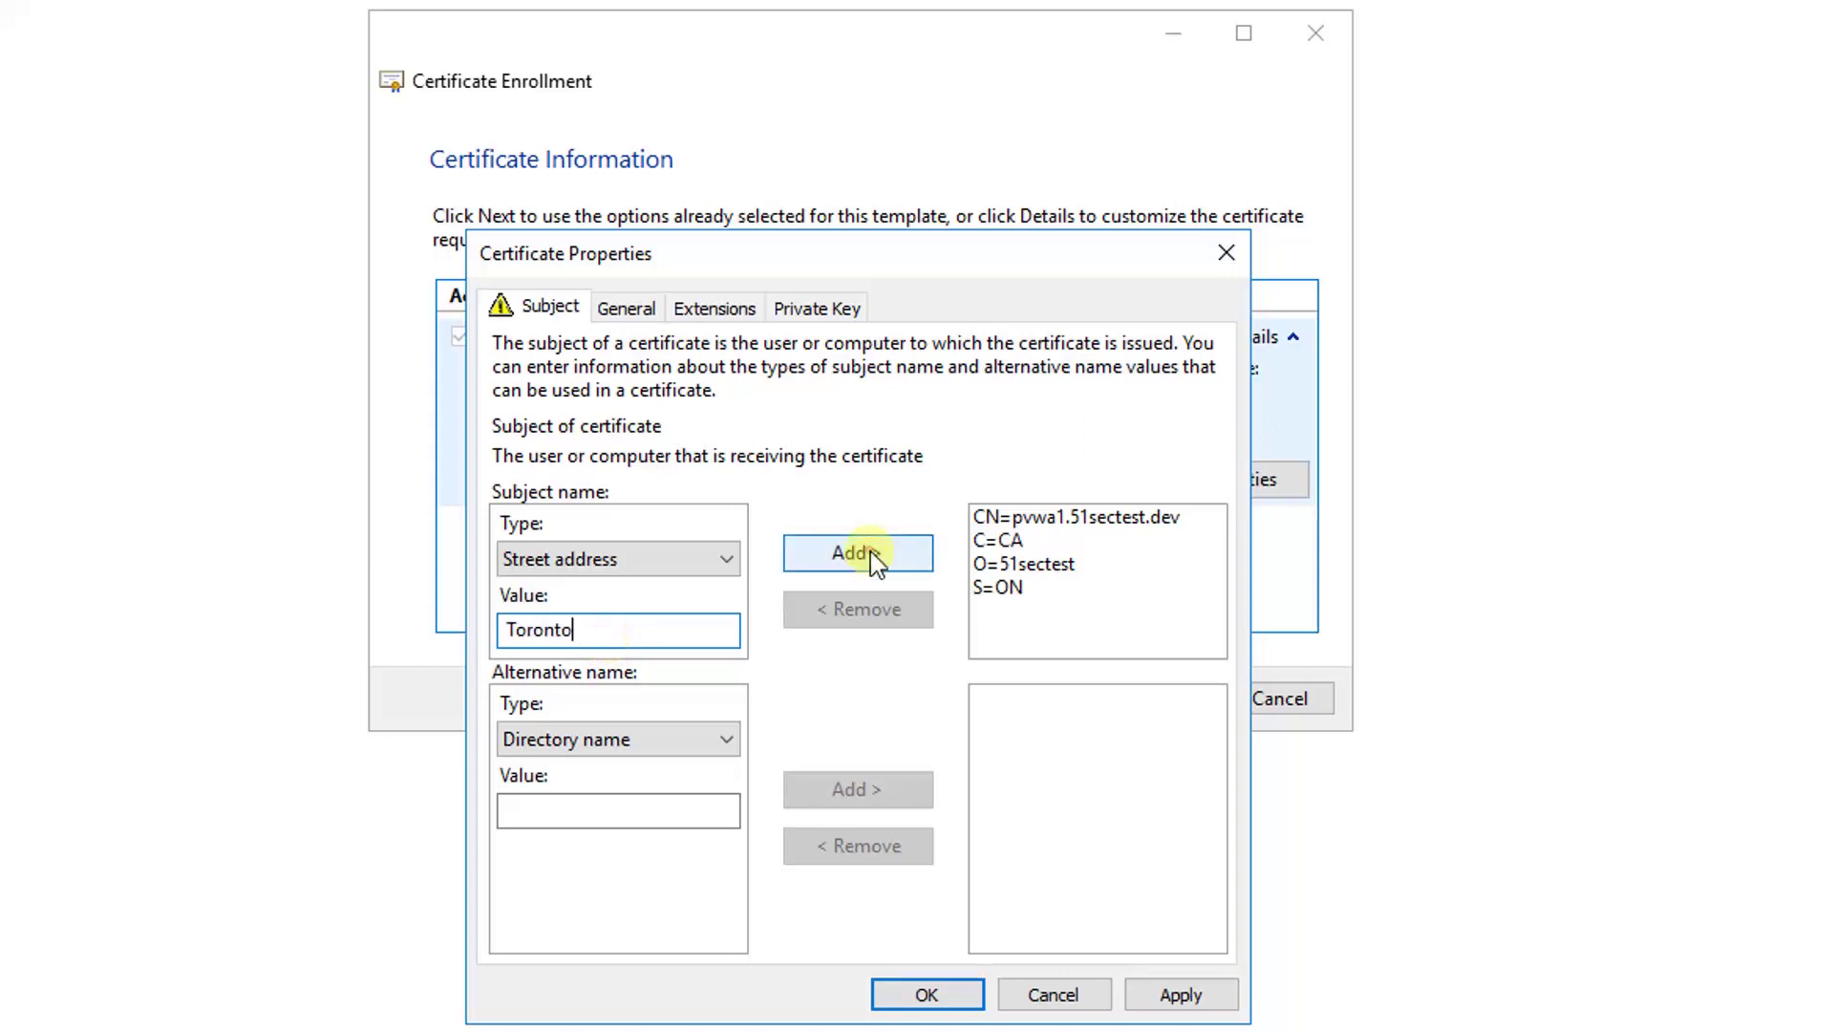
pyautogui.click(868, 554)
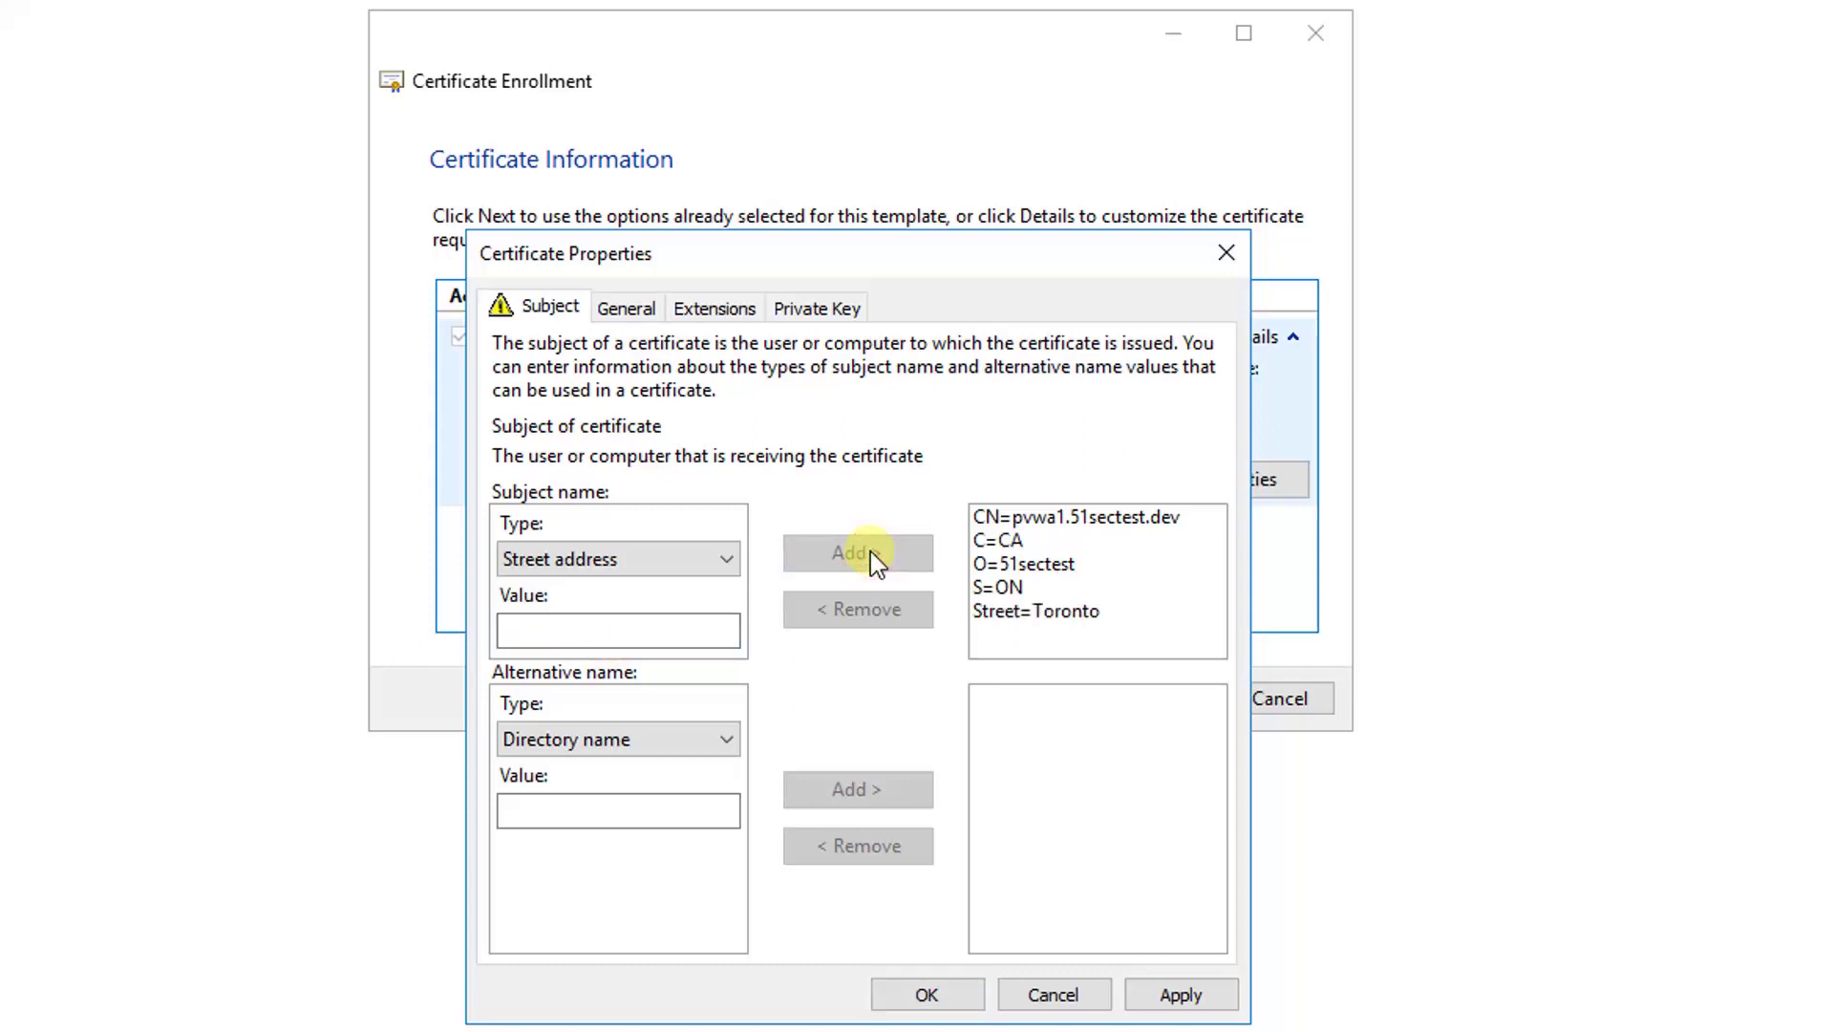
# - Add pvwa1.51sectest.dev as a DNS alternative name for the certificate request
pyautogui.click(628, 749)
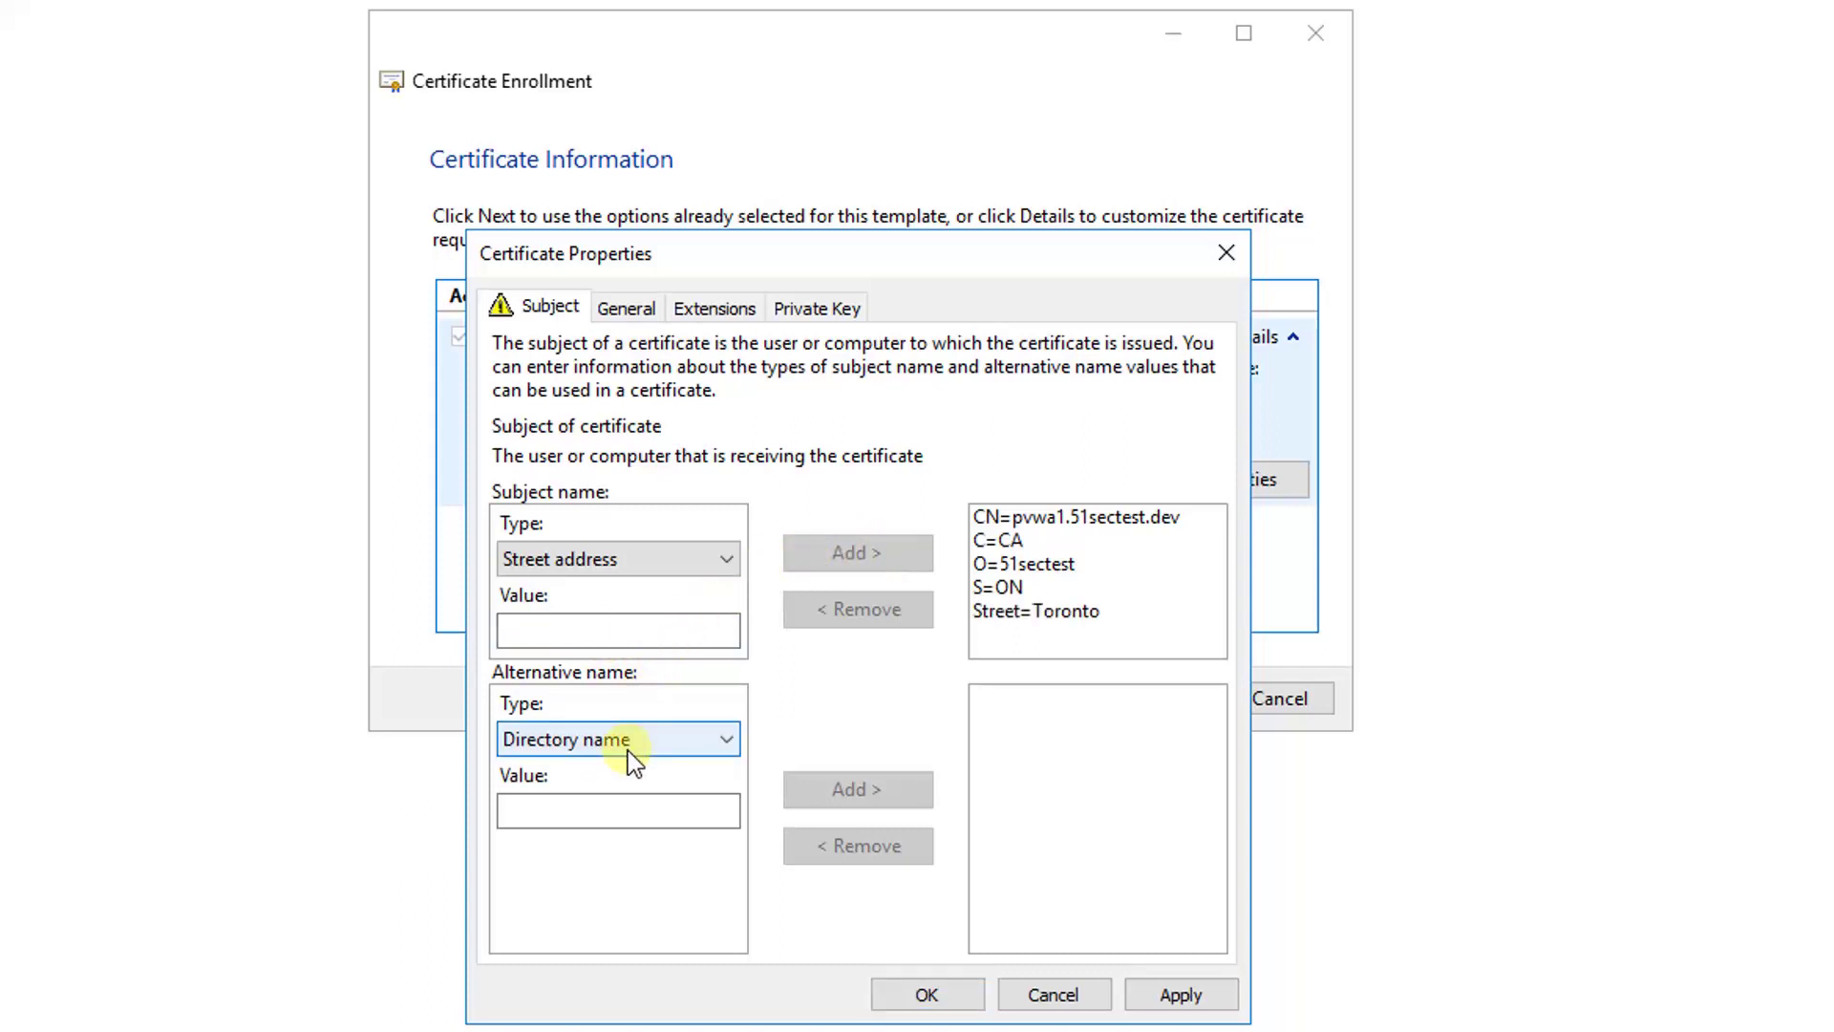
pyautogui.click(627, 748)
pyautogui.click(617, 795)
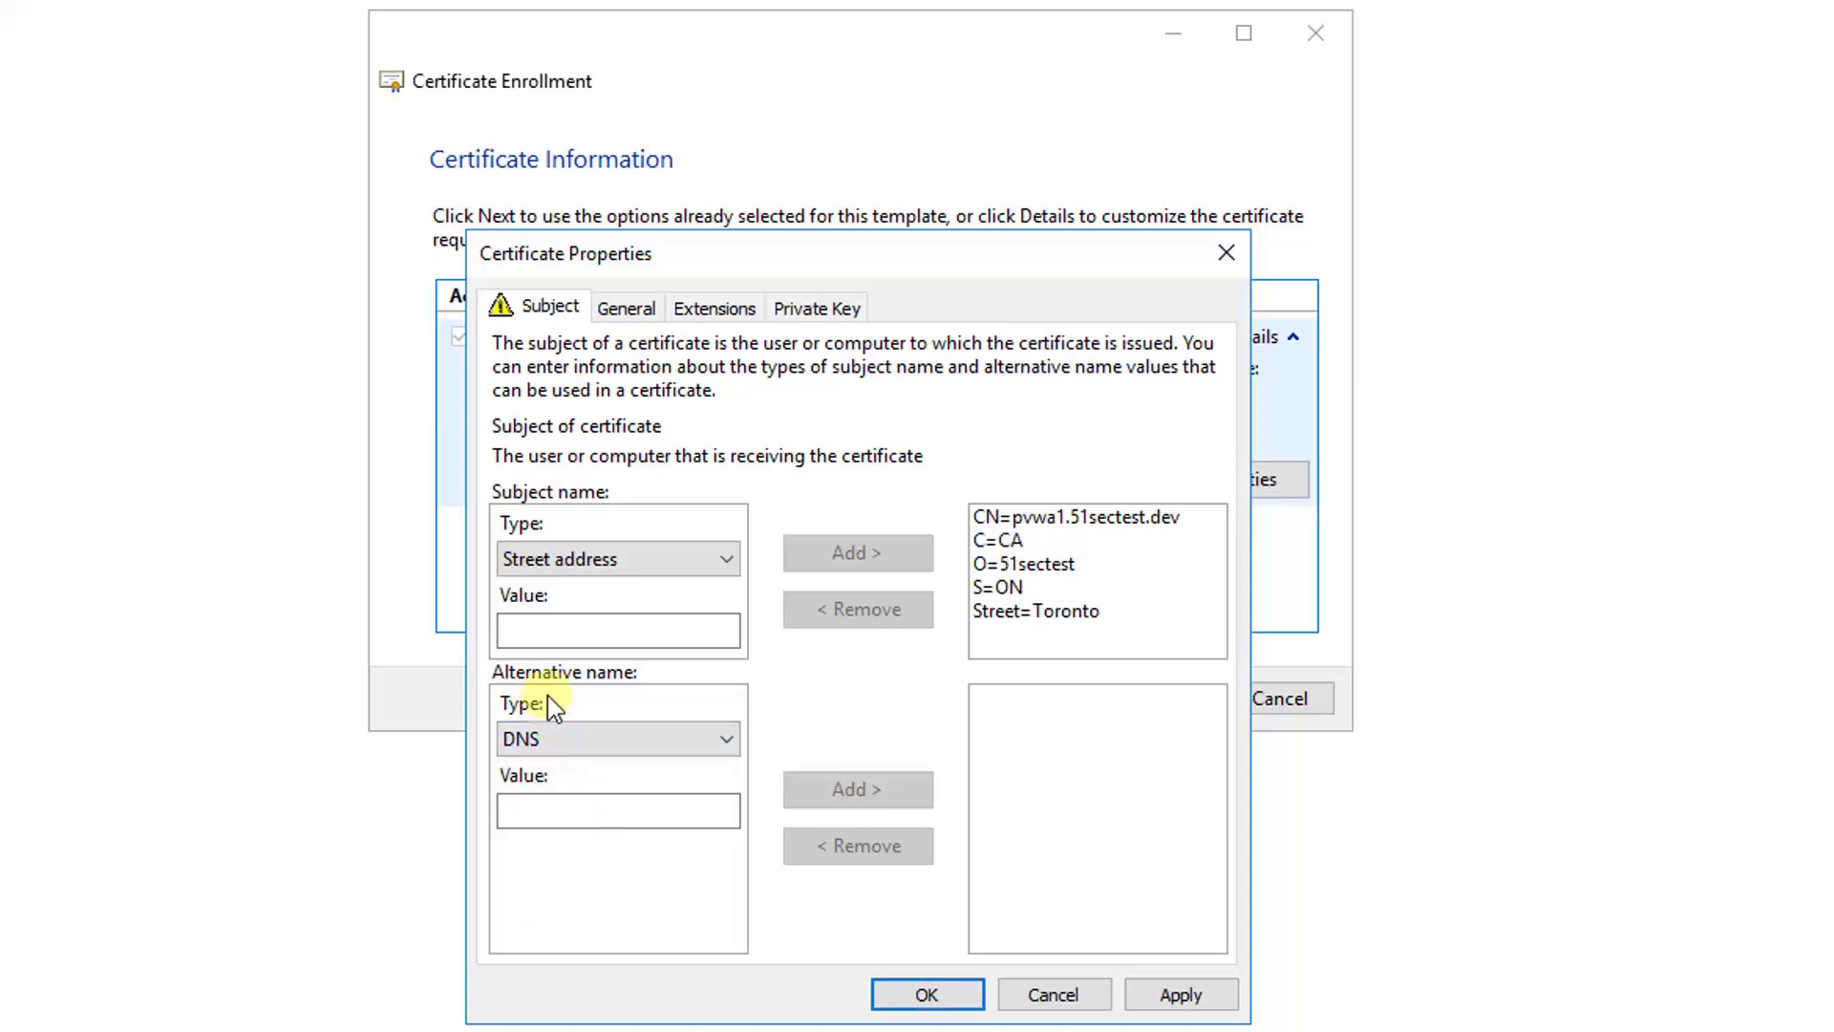
pyautogui.click(593, 802)
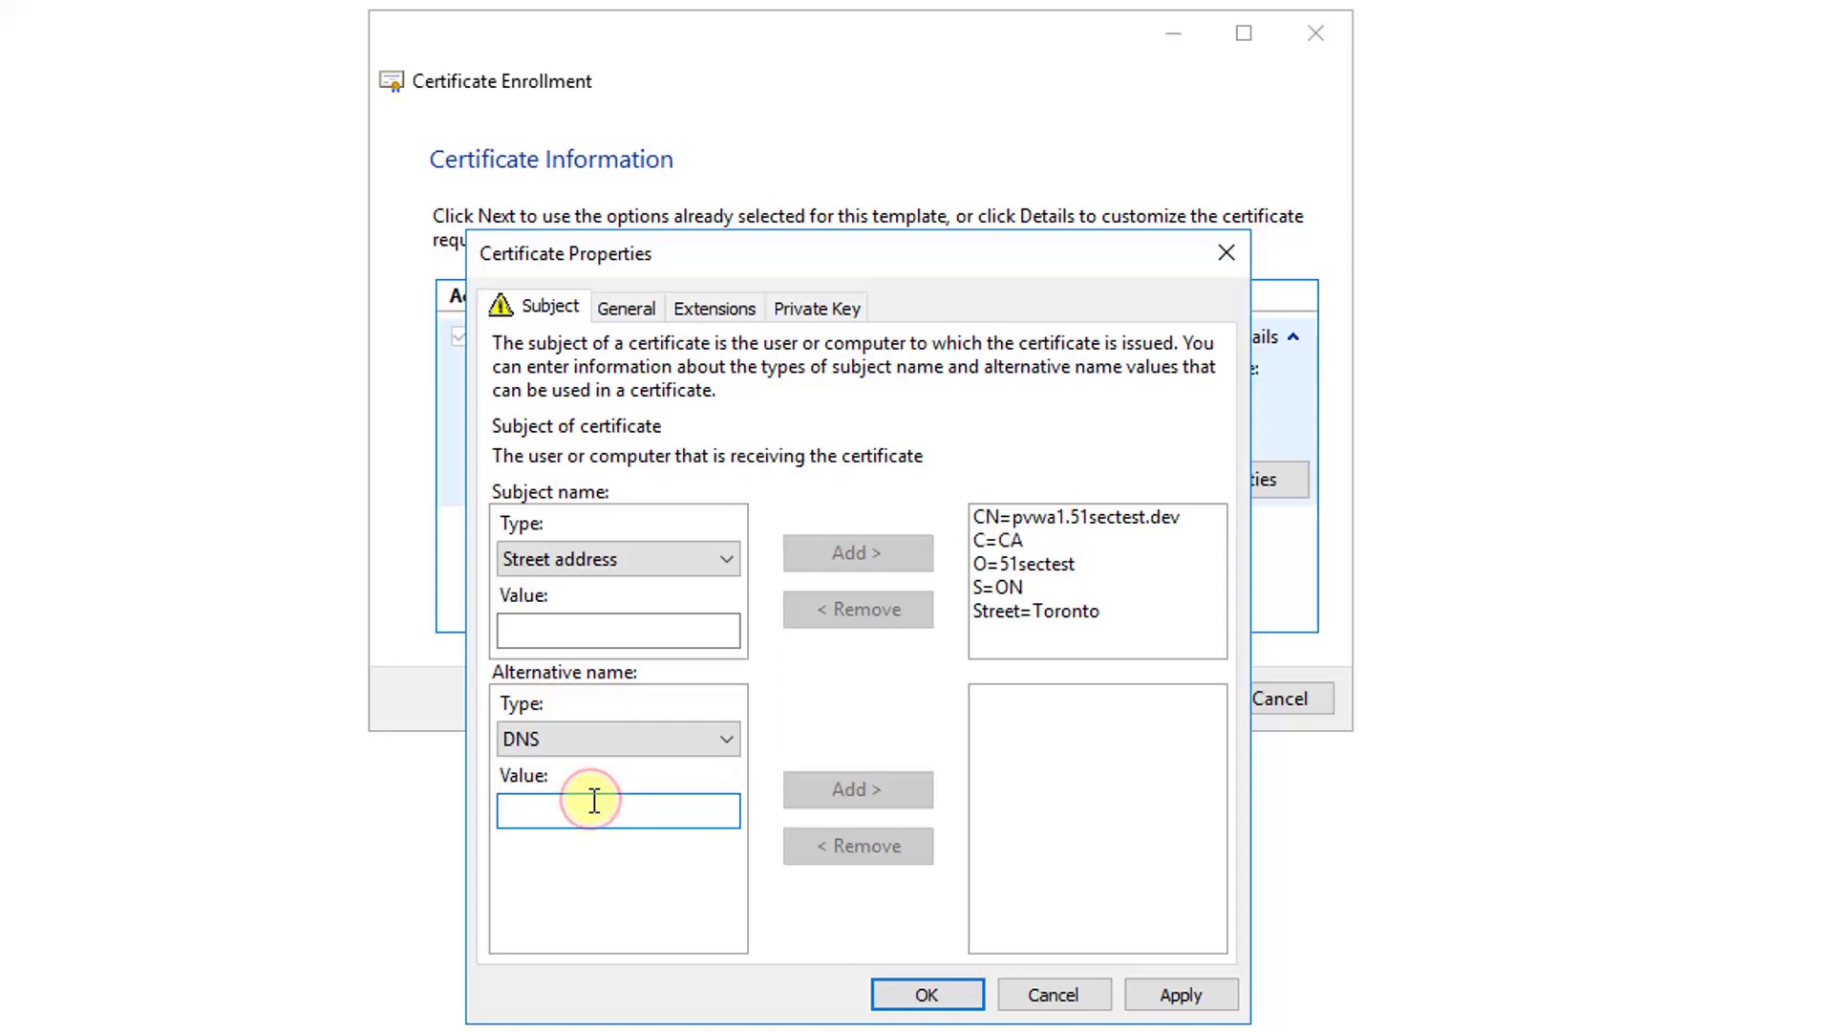
pyautogui.write('pvwa1.51sectest.dev')
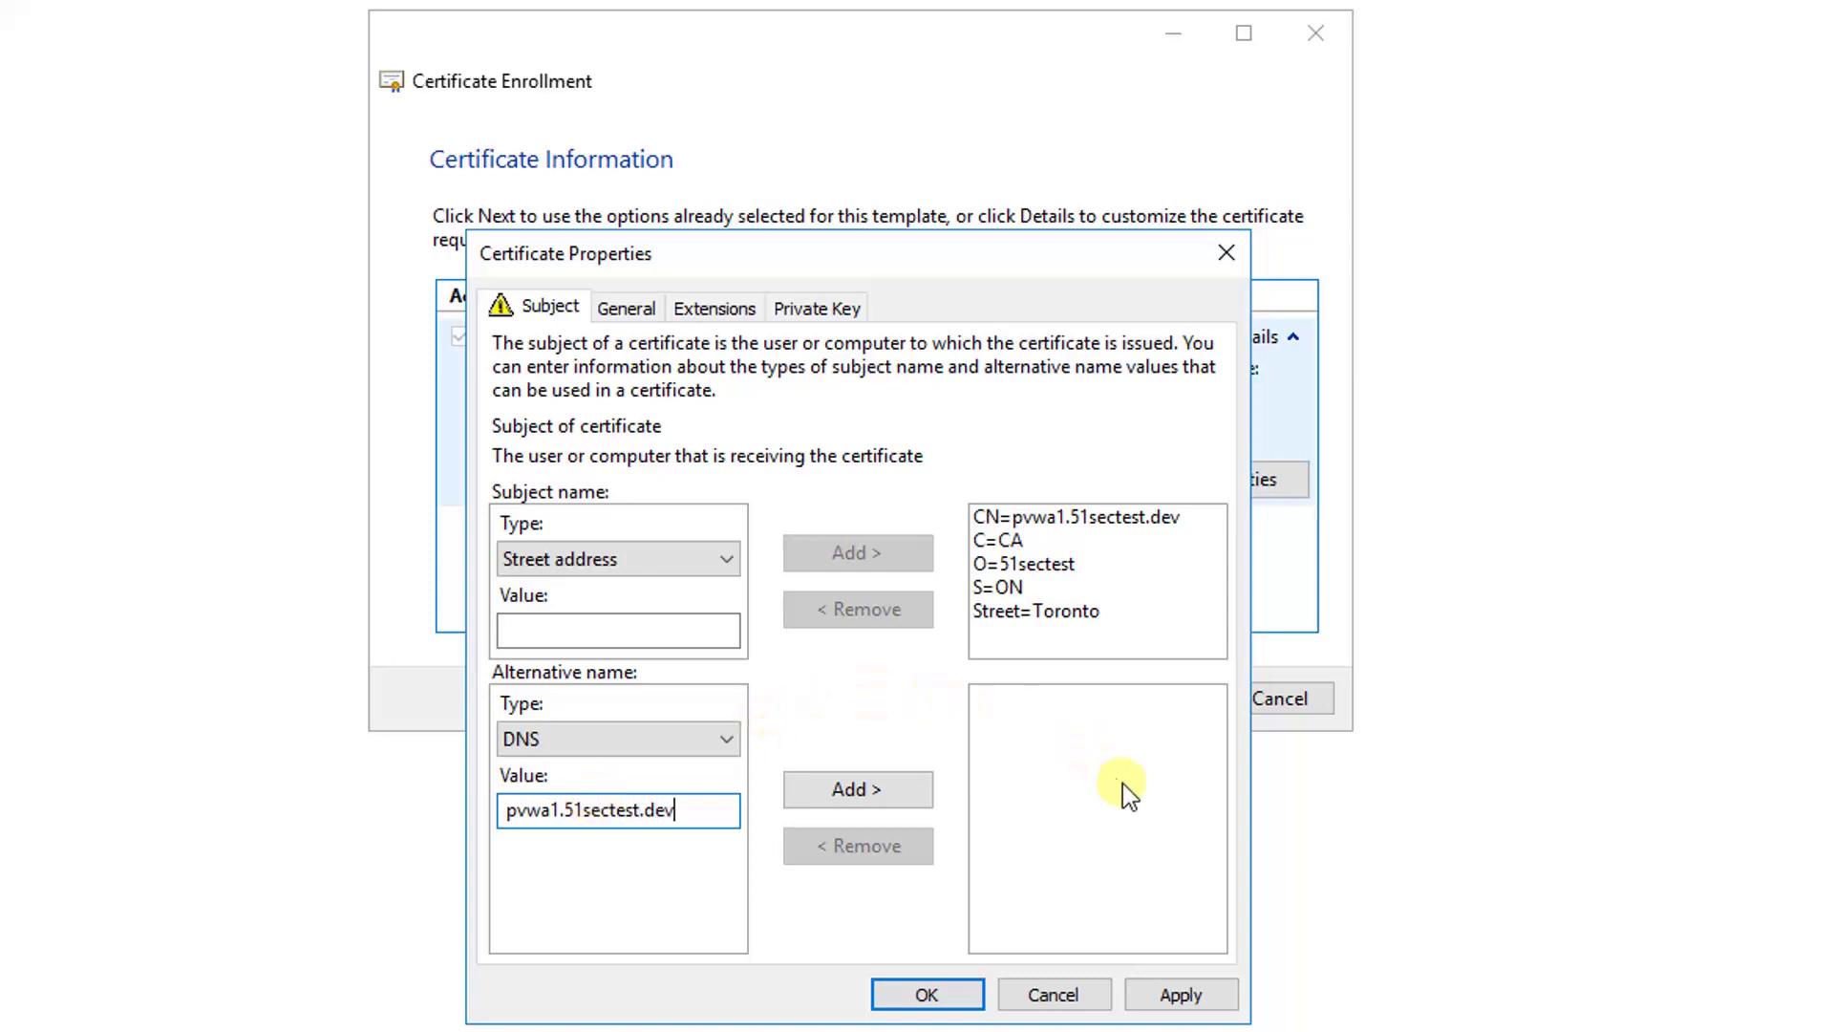
pyautogui.click(876, 791)
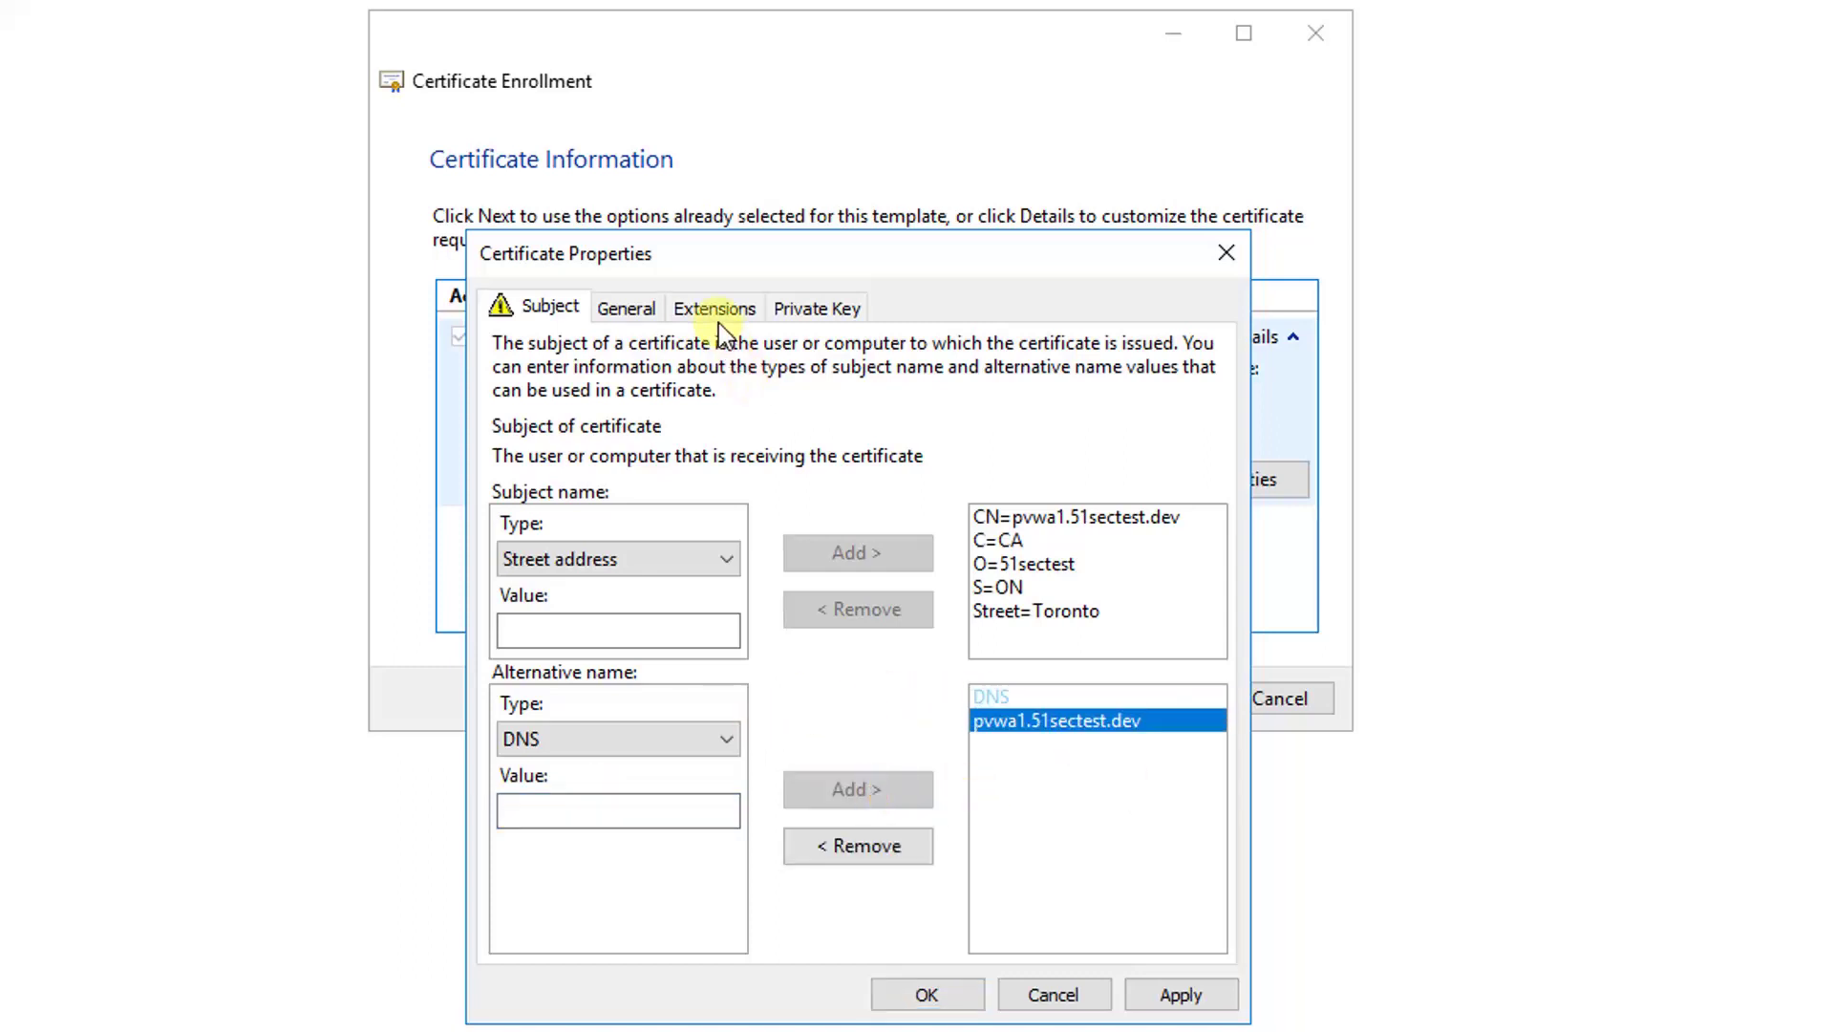
# - Add Server Authentication to the request's Extended Key Usage application policies
pyautogui.click(718, 315)
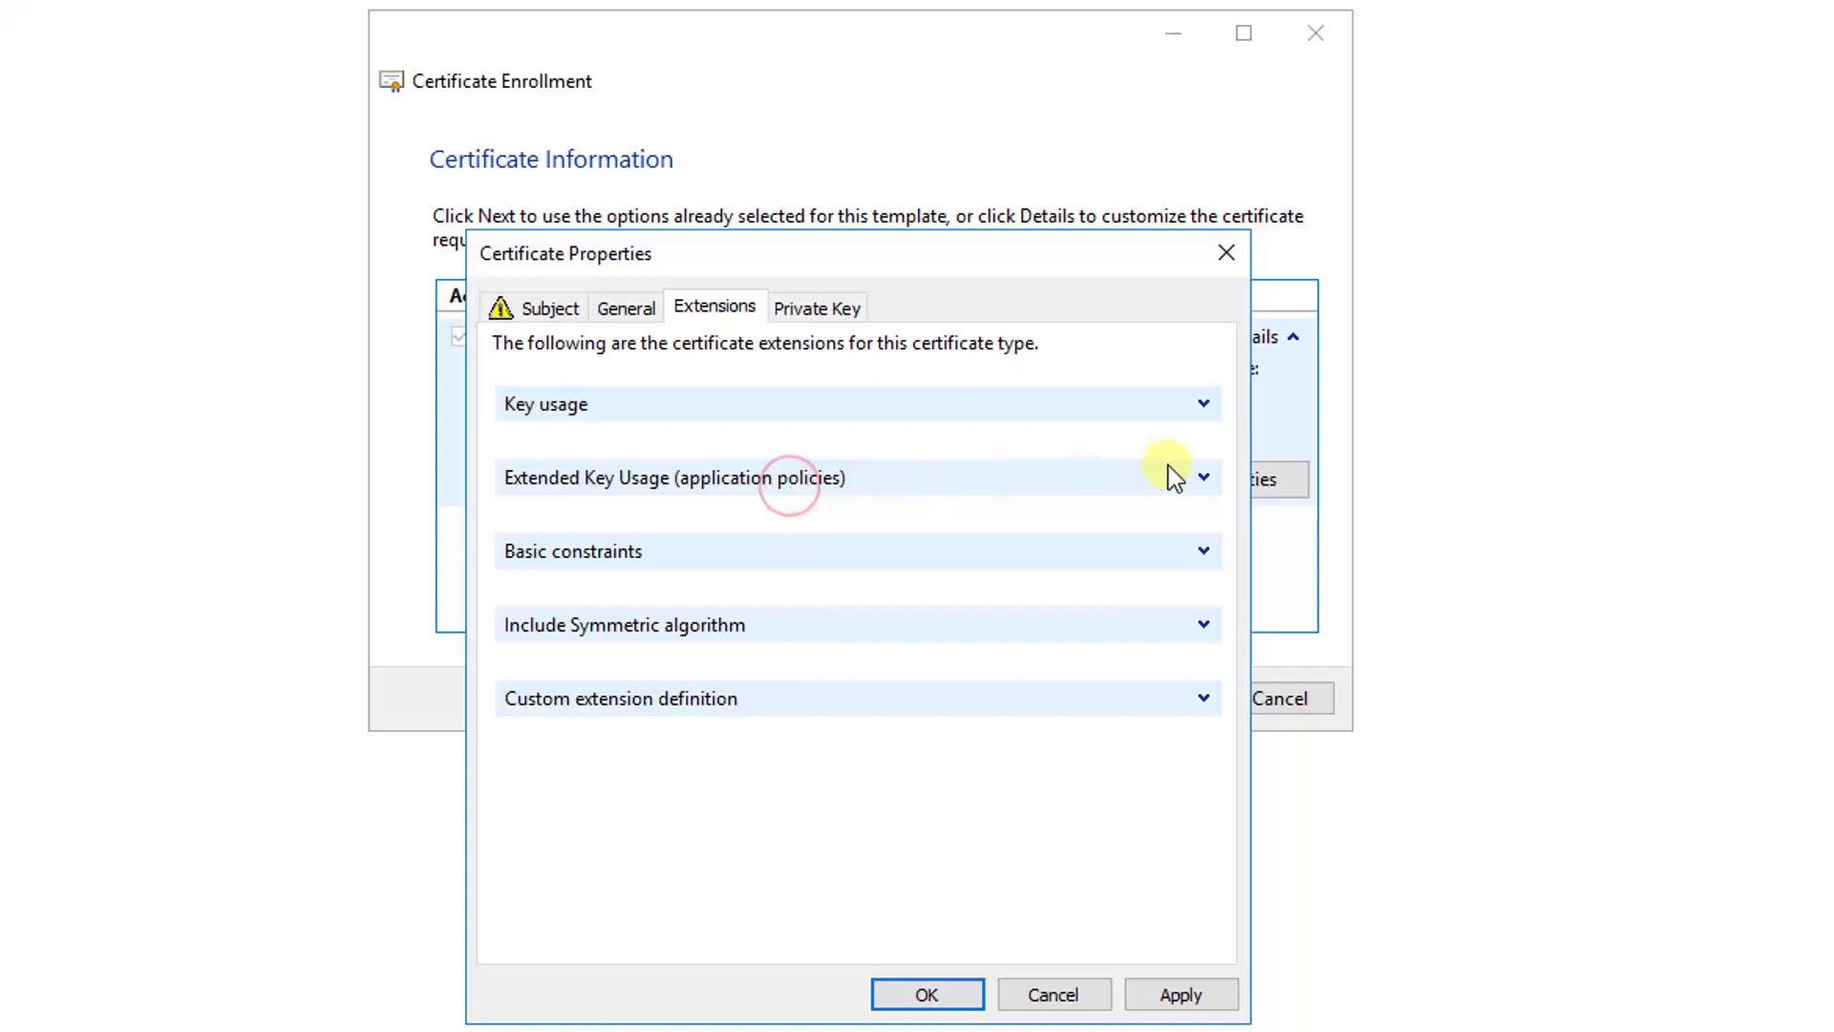
pyautogui.click(1199, 476)
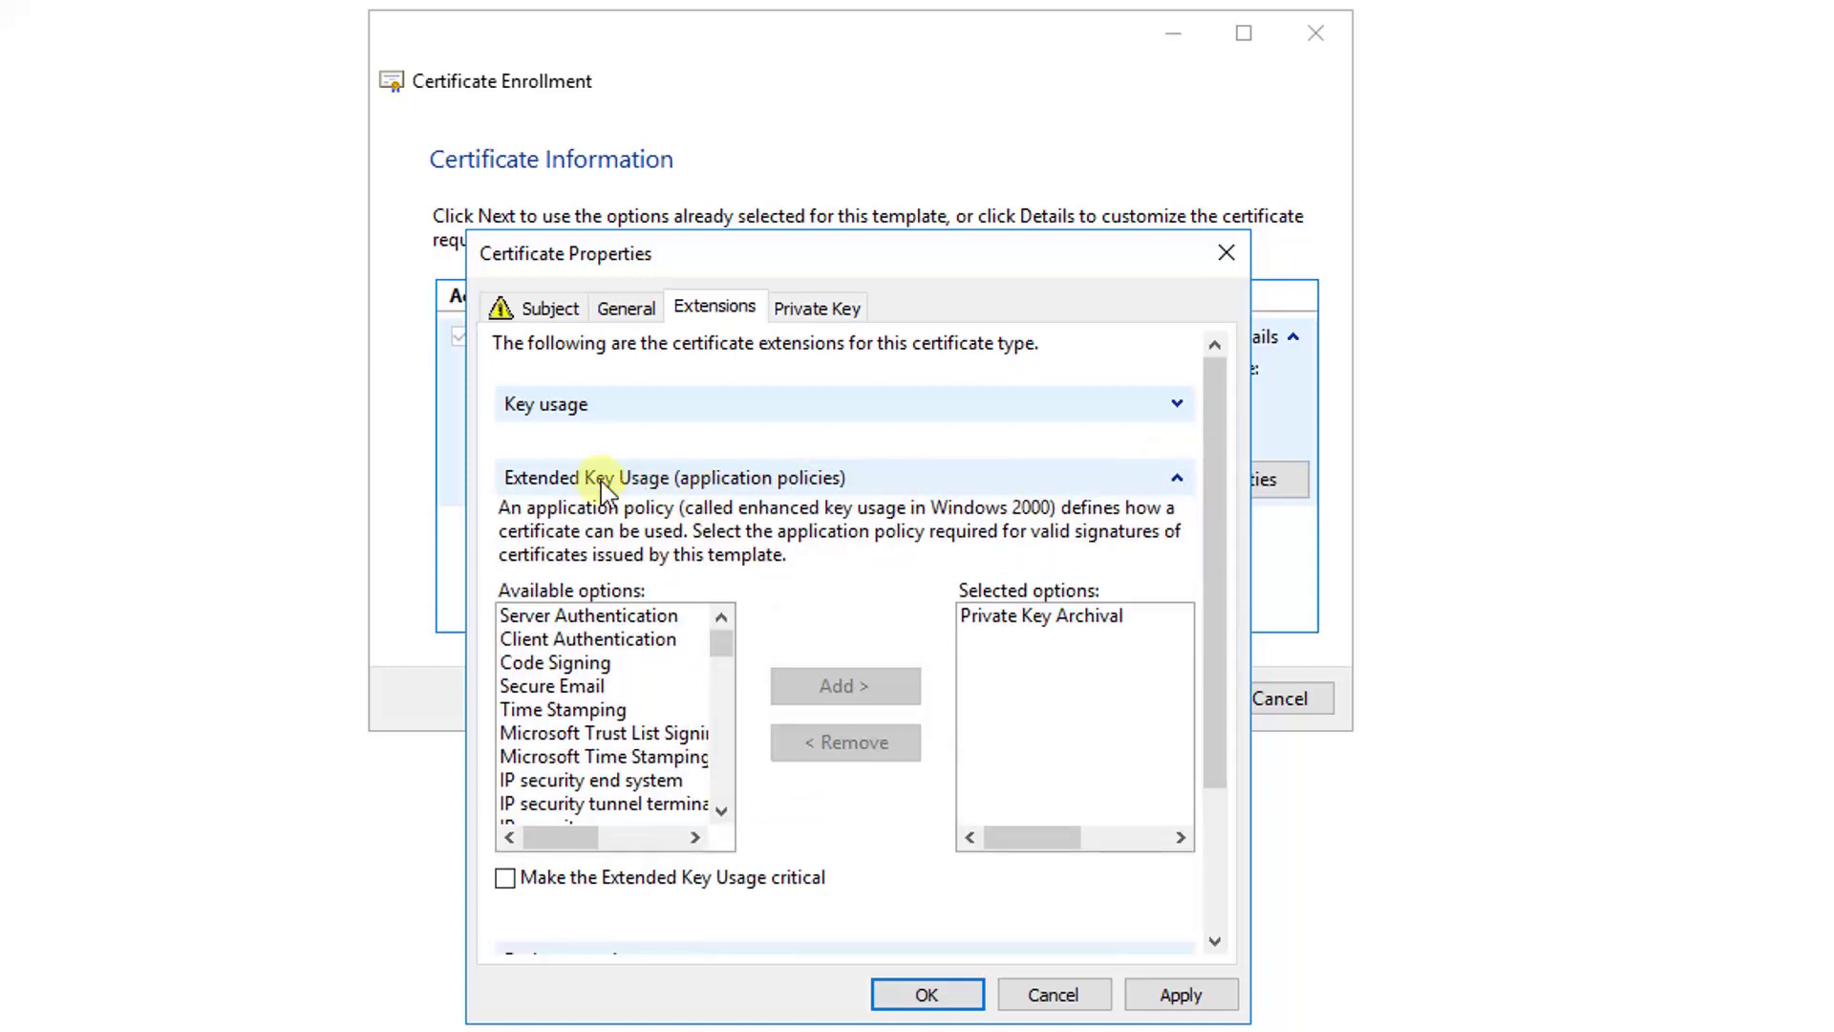
pyautogui.click(611, 639)
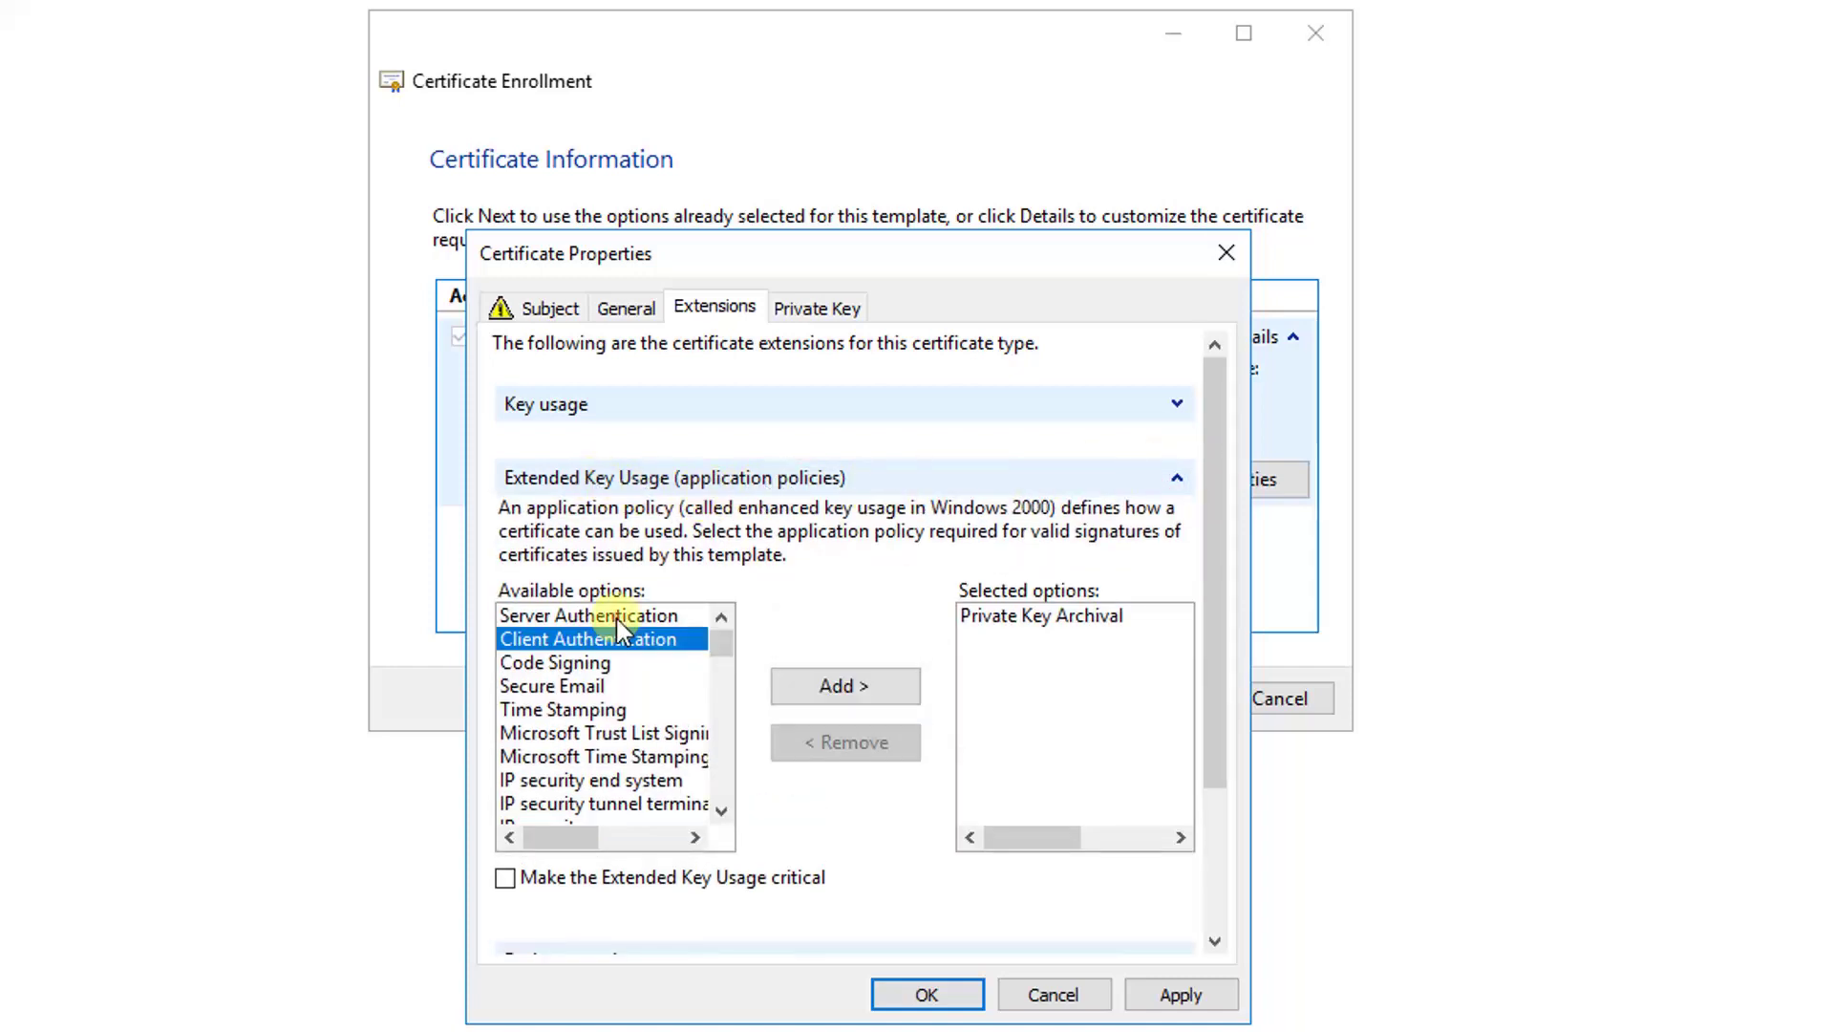
pyautogui.click(616, 617)
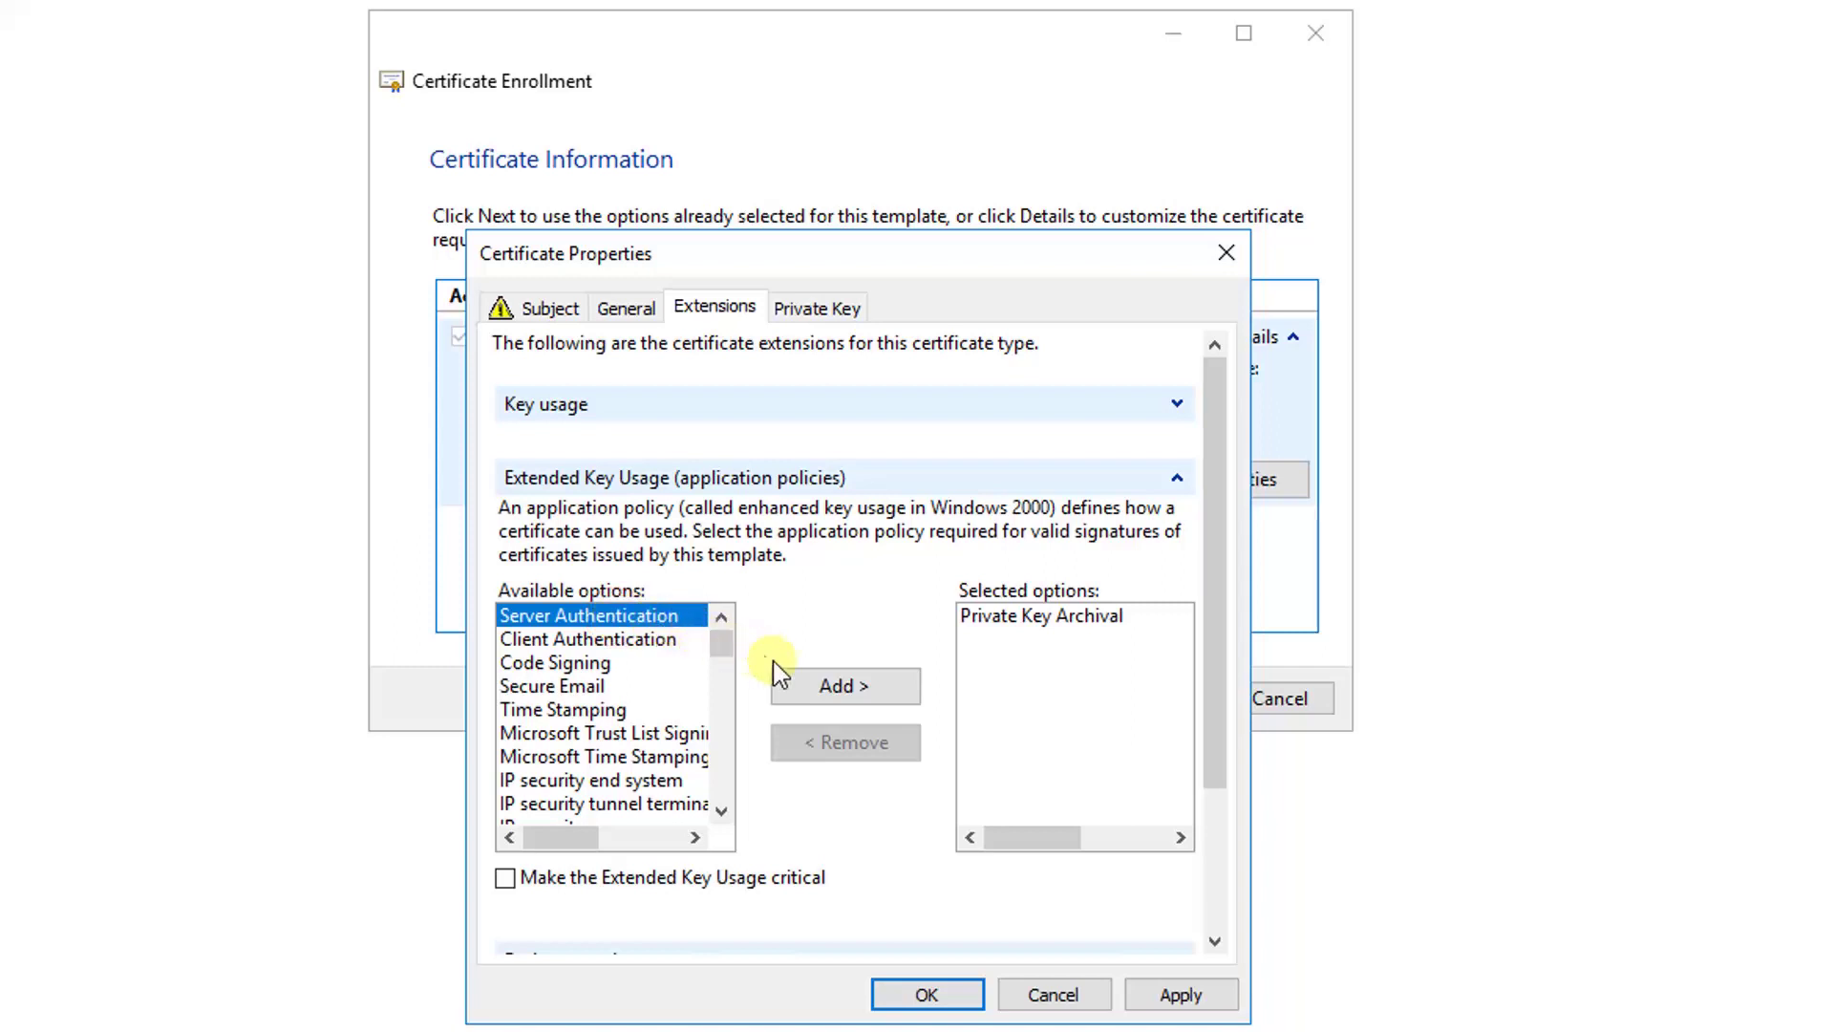
pyautogui.click(811, 690)
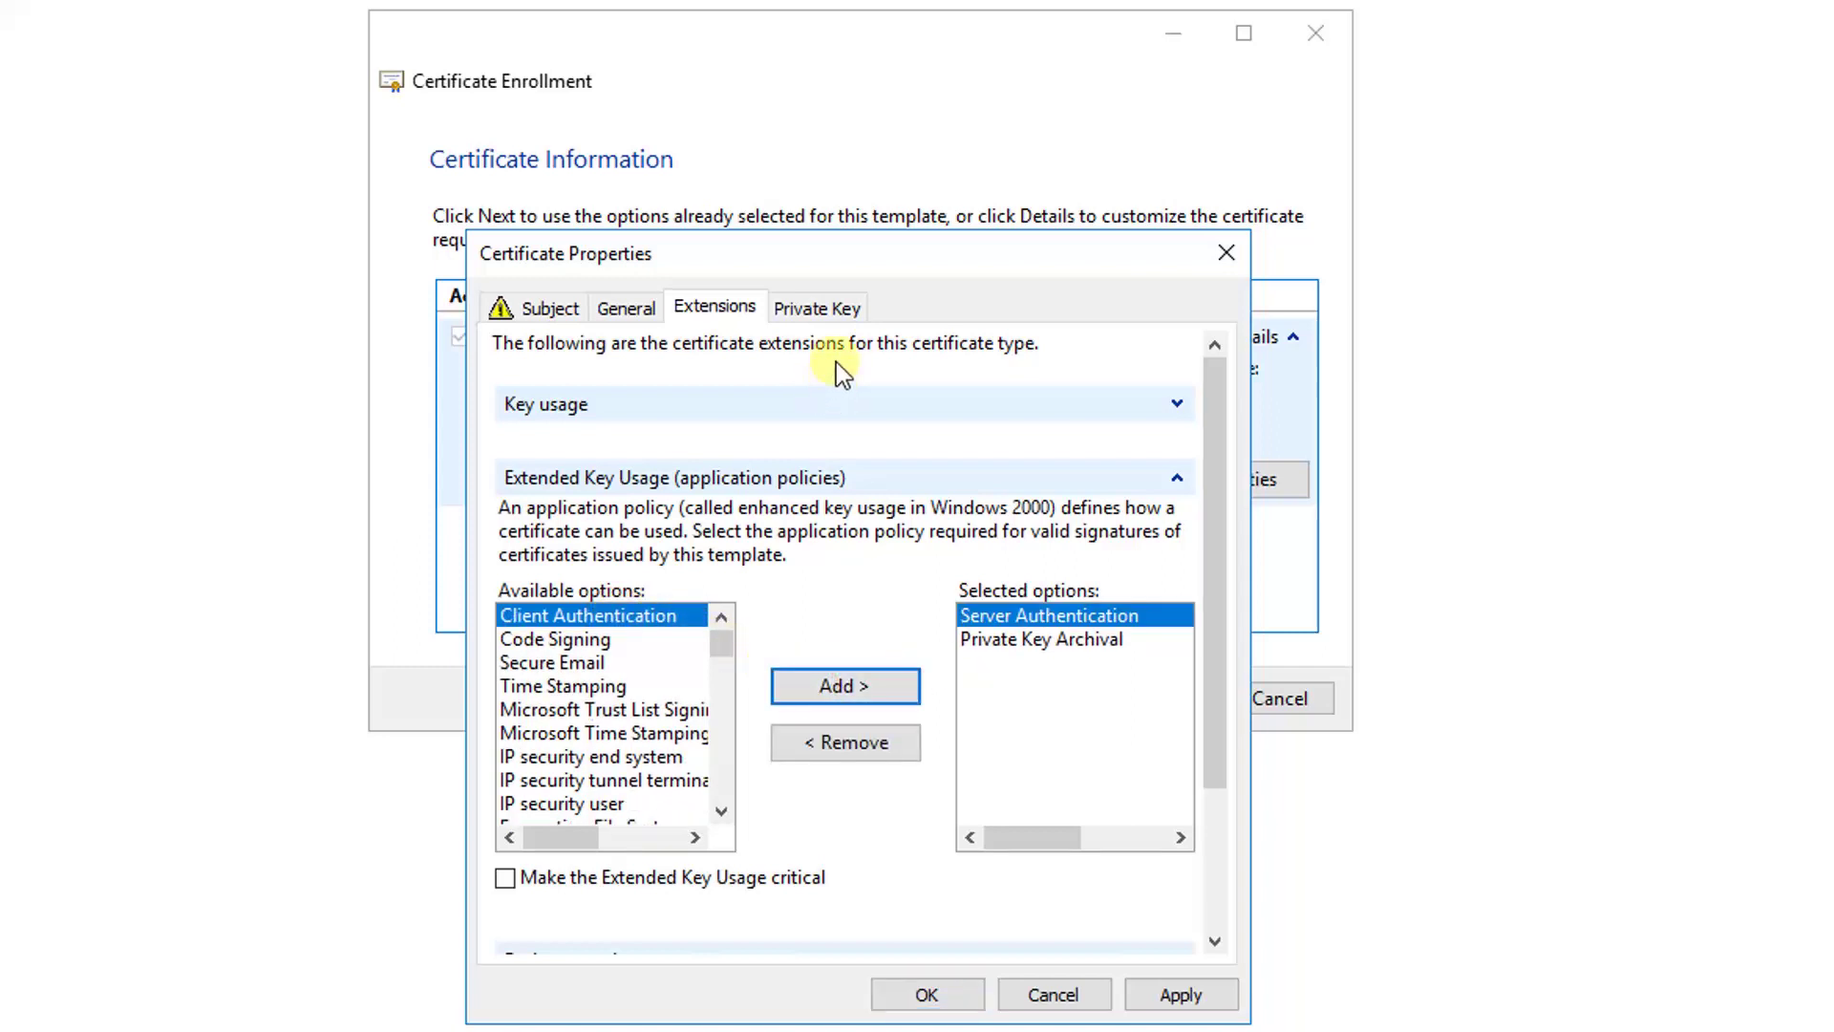
# - Make the request's private key exportable in the key options, and apply the certificate properties
pyautogui.click(816, 309)
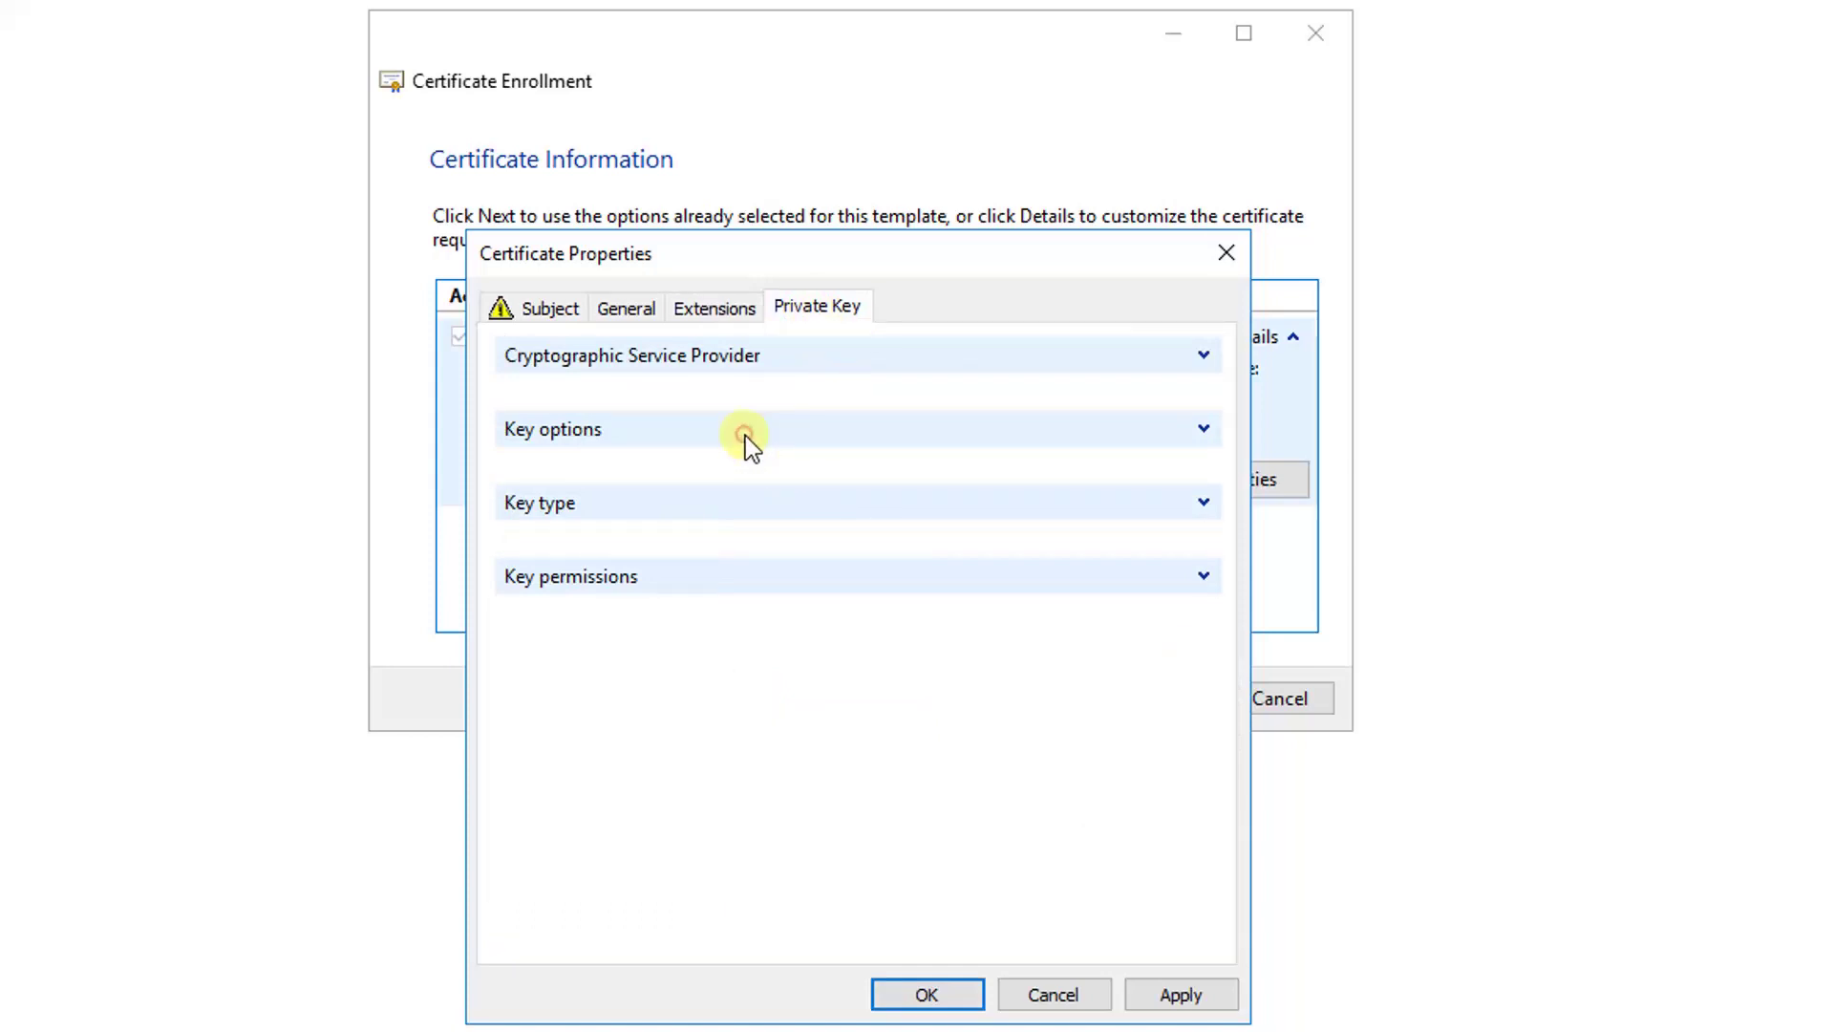
pyautogui.click(1202, 430)
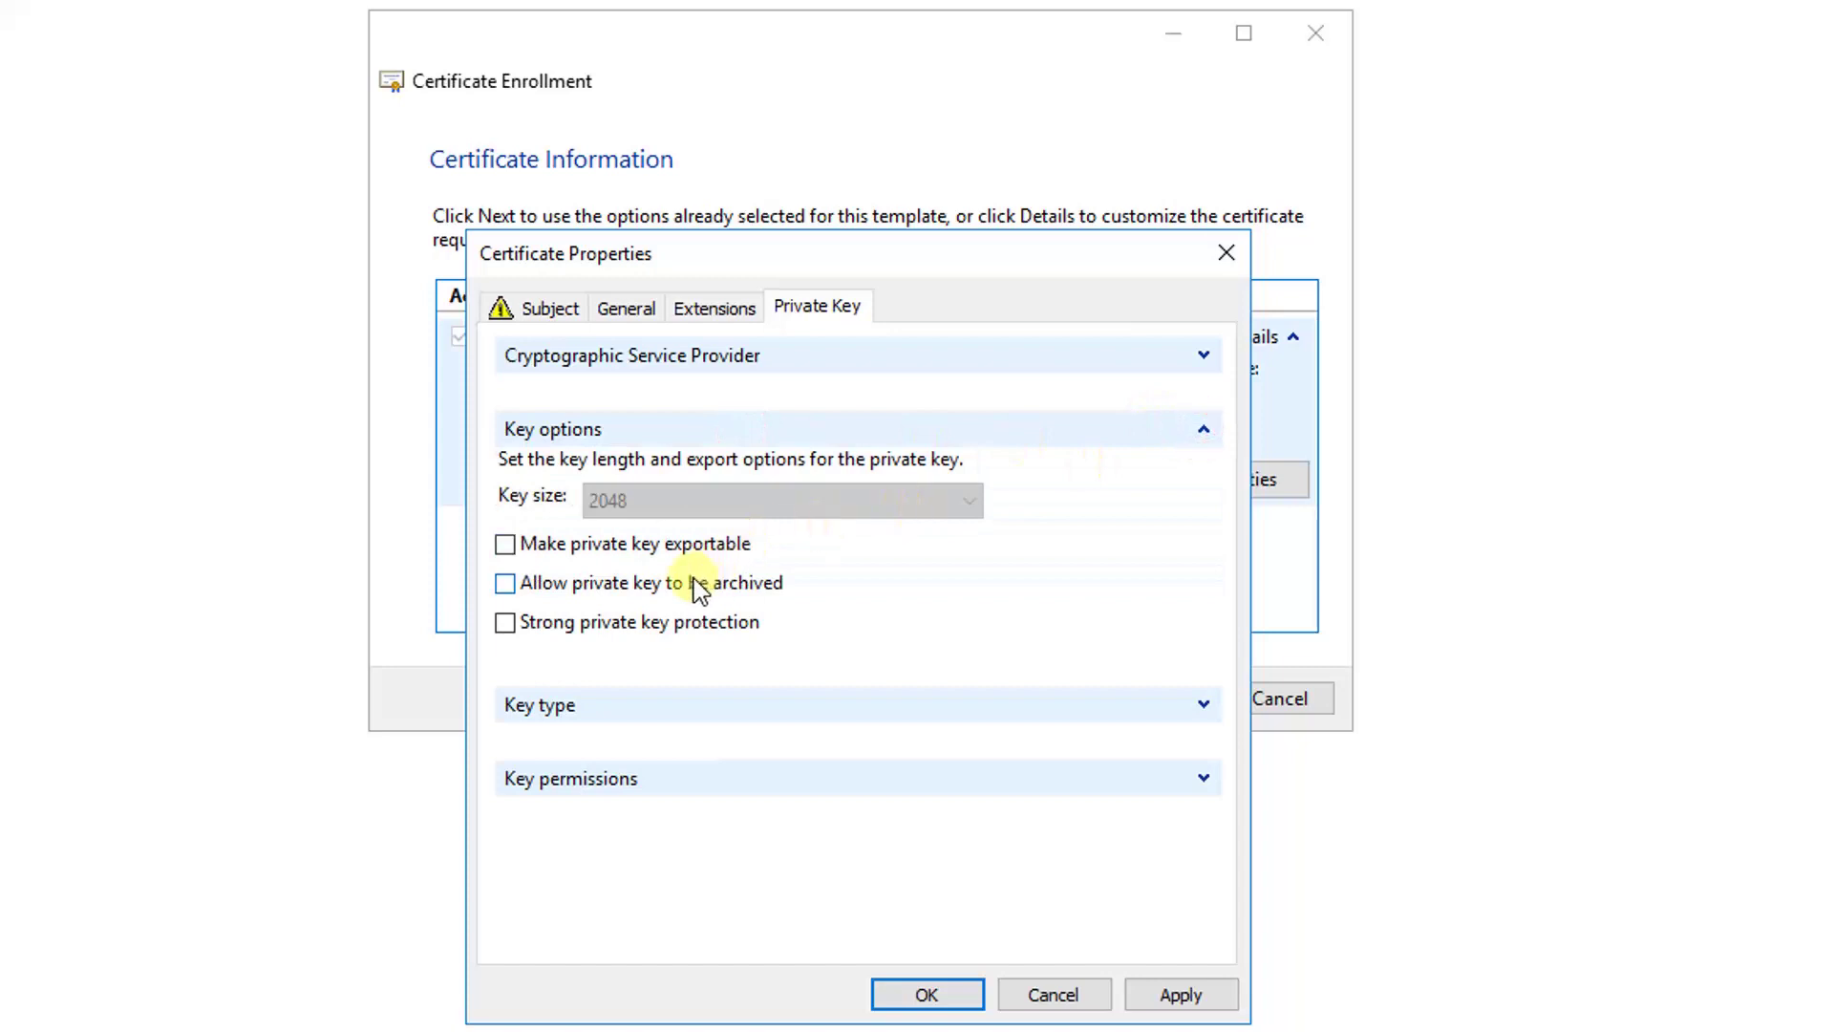
pyautogui.click(692, 542)
pyautogui.click(1179, 994)
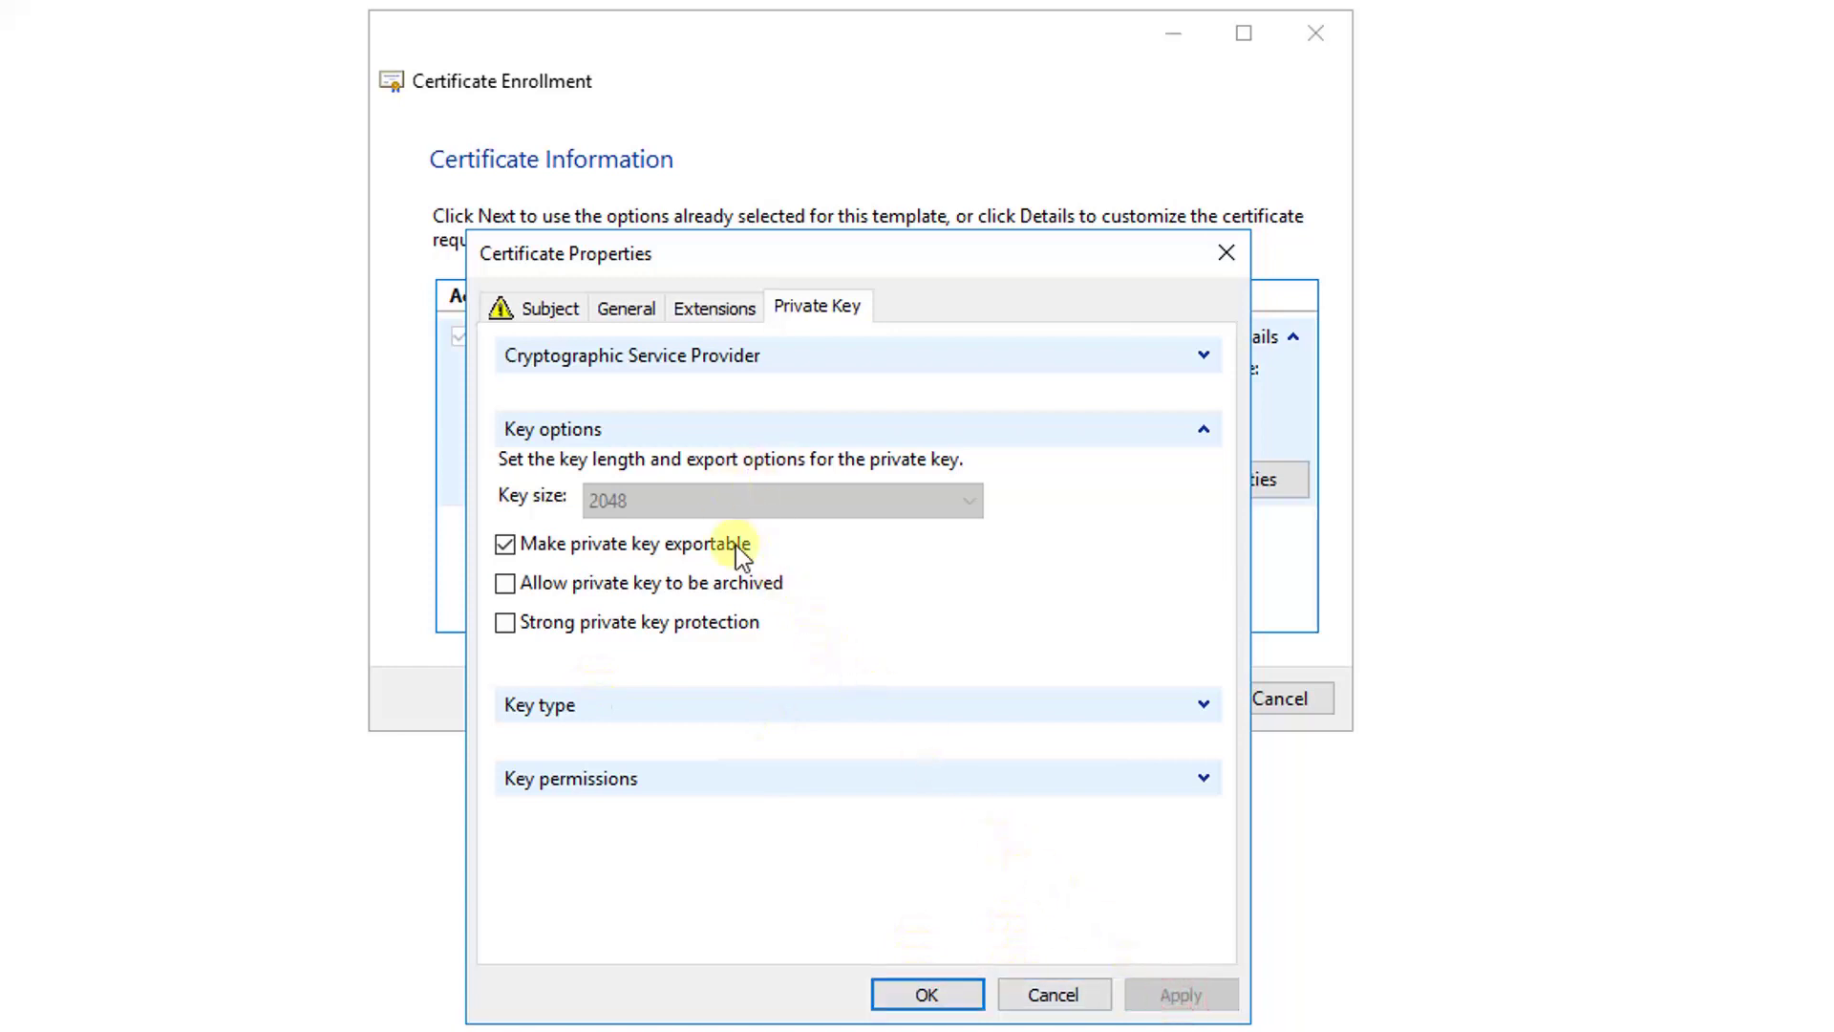
pyautogui.click(953, 988)
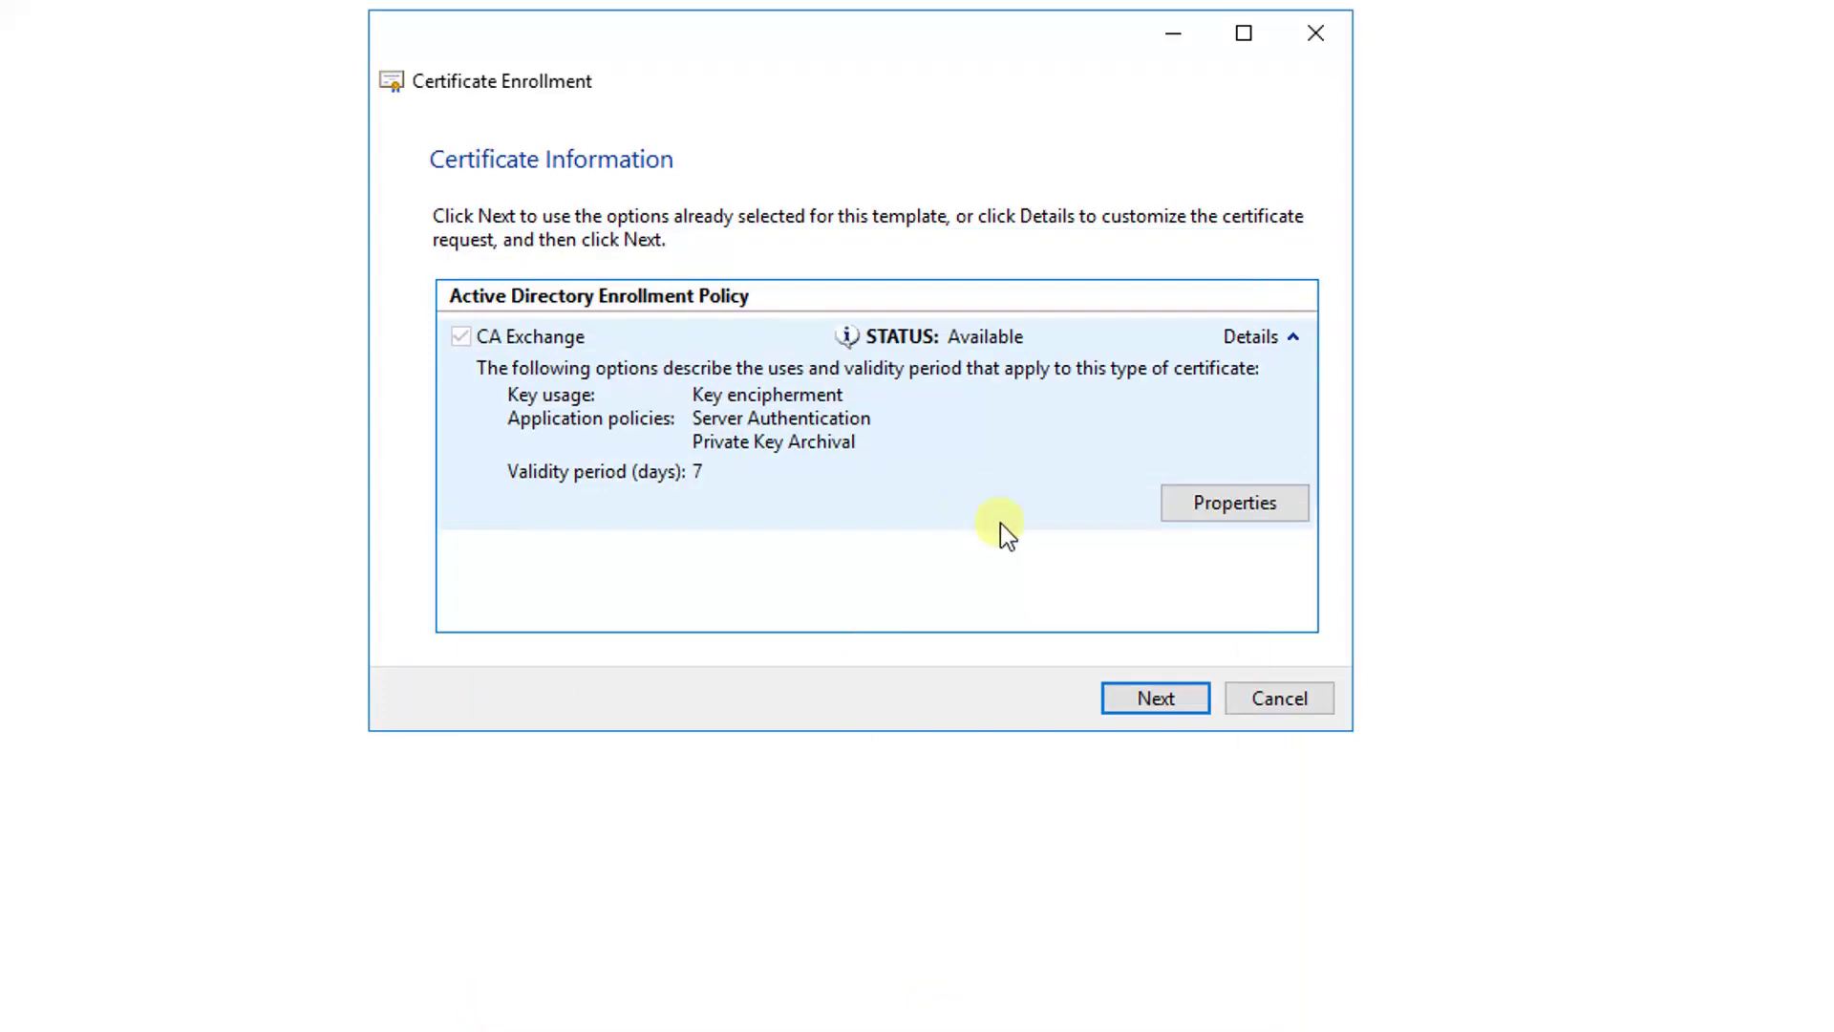
# - Save the offline certificate request in Base 64 format with the file name csr
pyautogui.click(1178, 697)
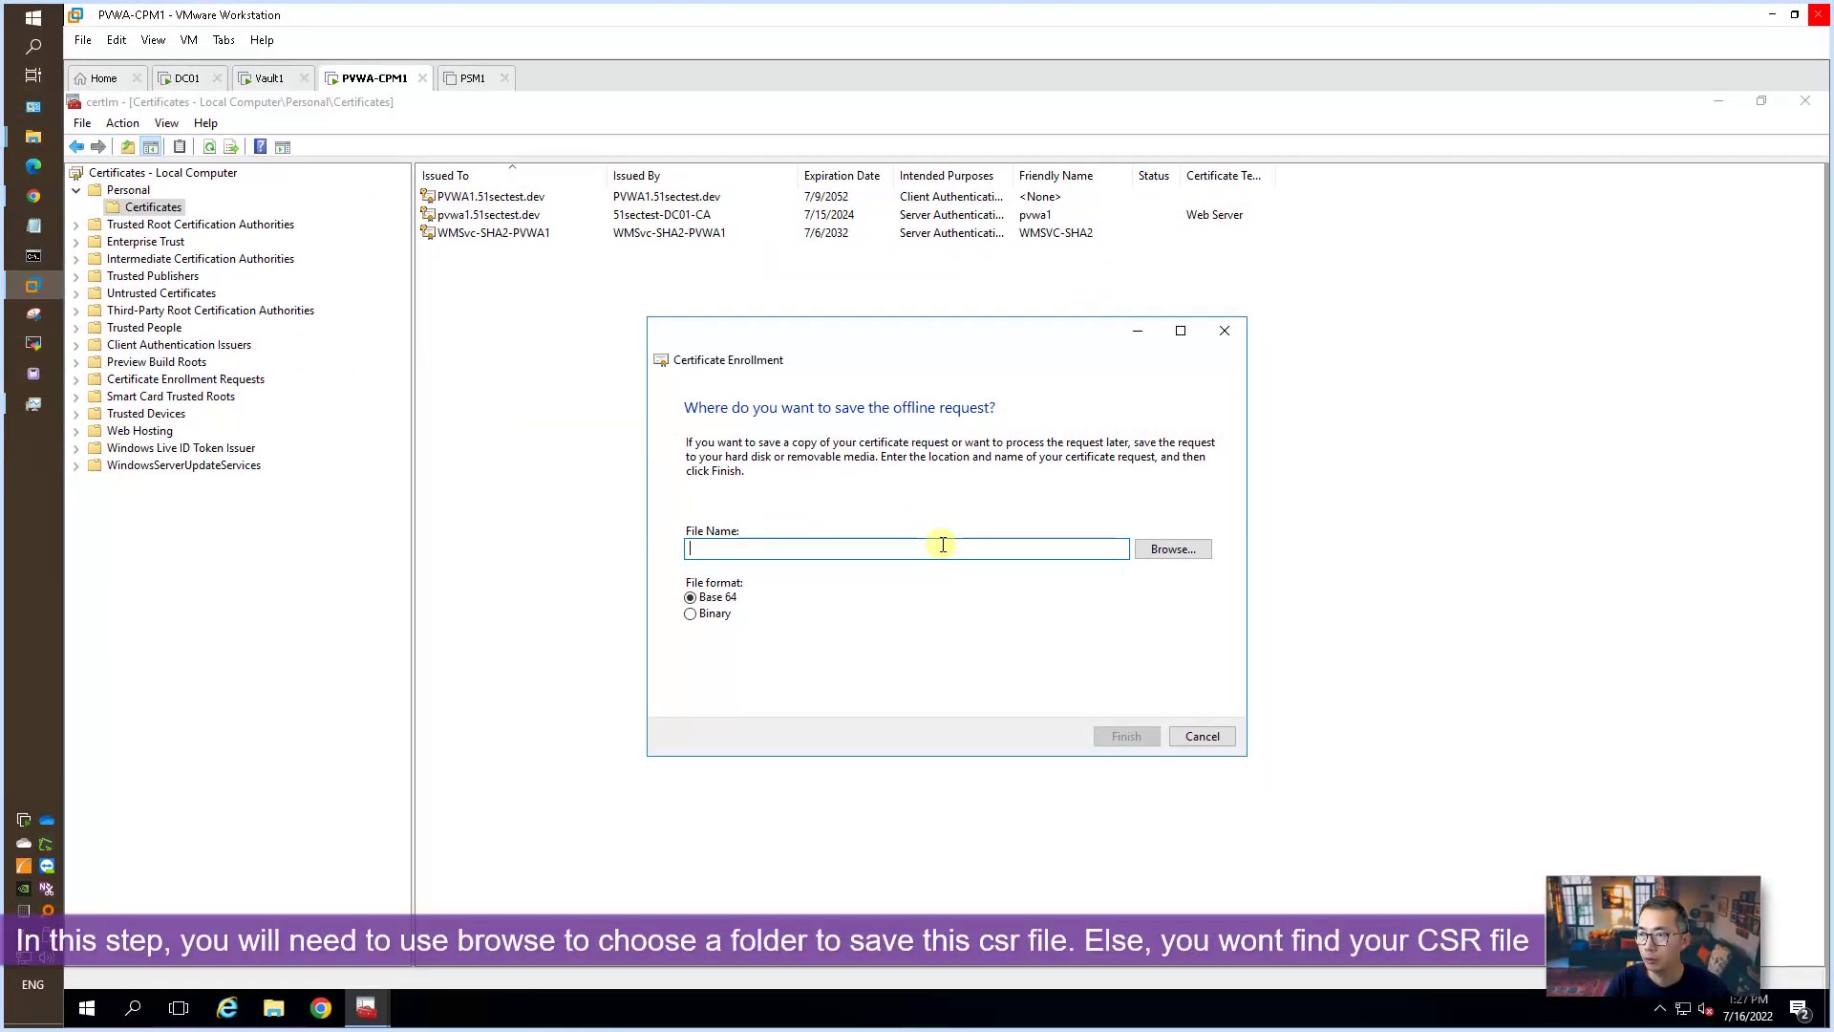
pyautogui.write('csr')
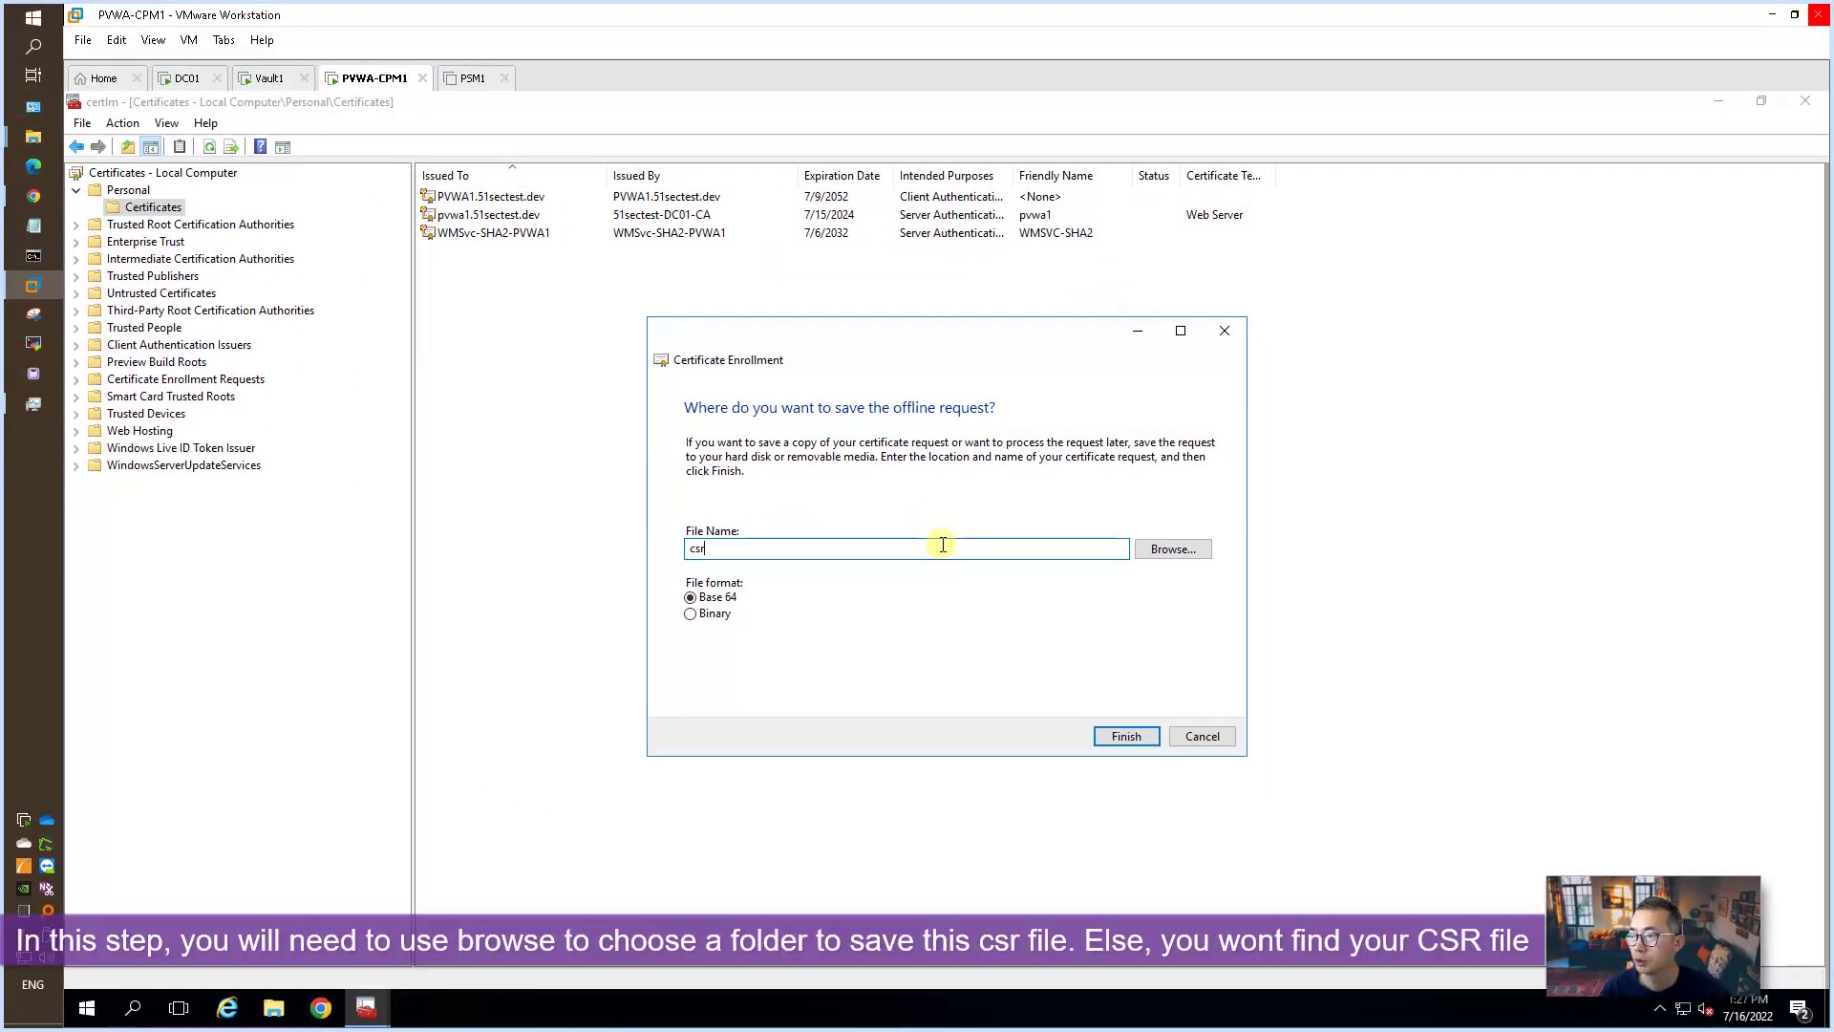
pyautogui.click(1108, 736)
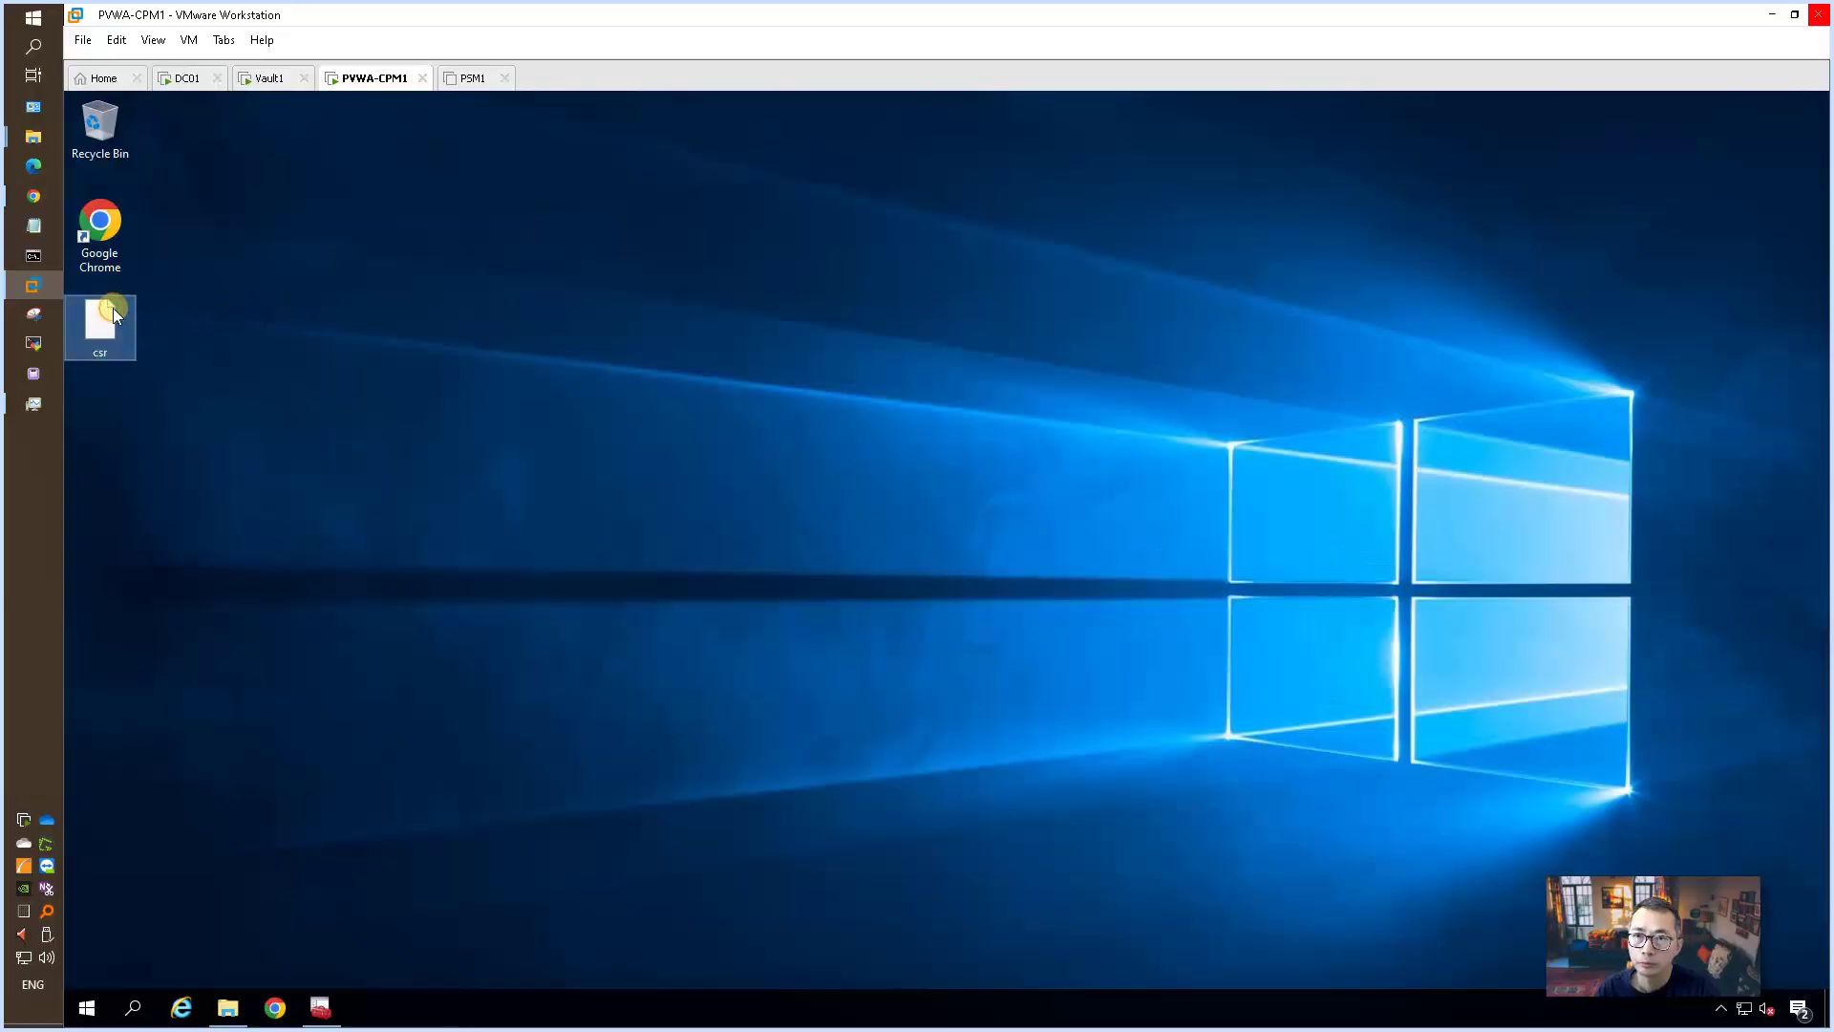
# - Open the csr file from the desktop in Notepad and copy the entire certificate request text
pyautogui.rightClick(112, 307)
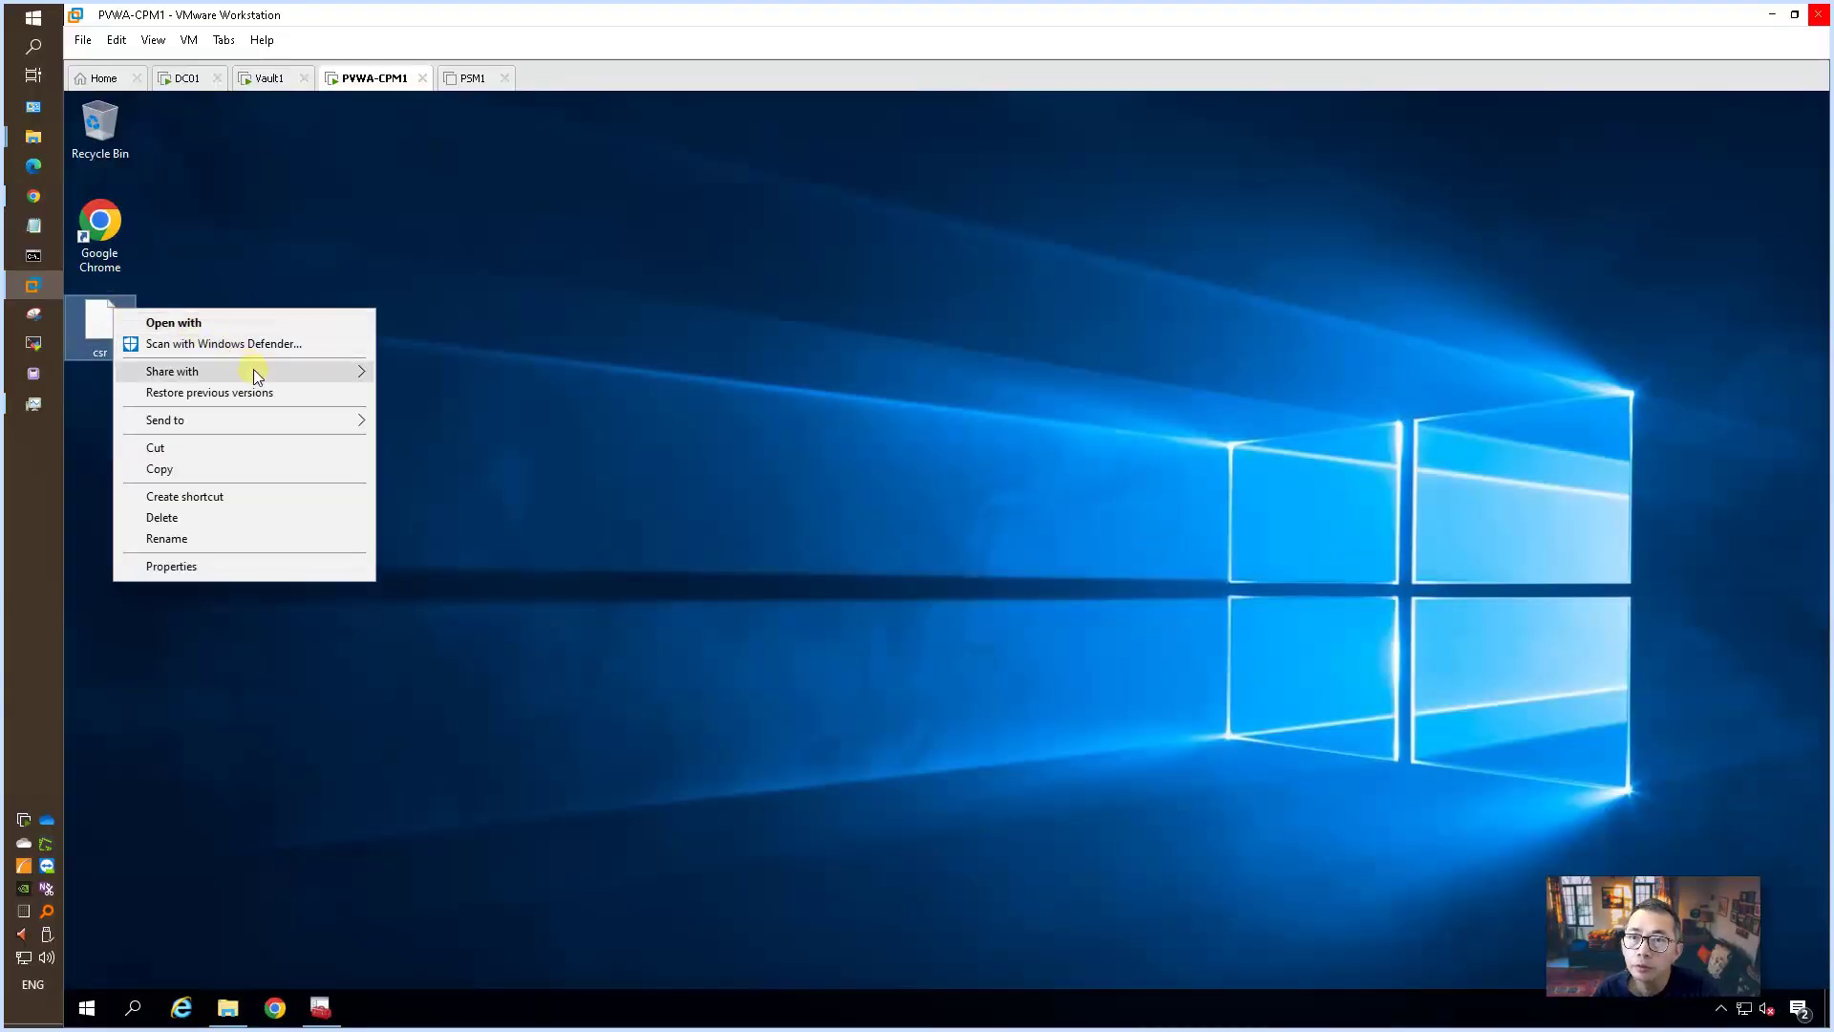
pyautogui.click(173, 323)
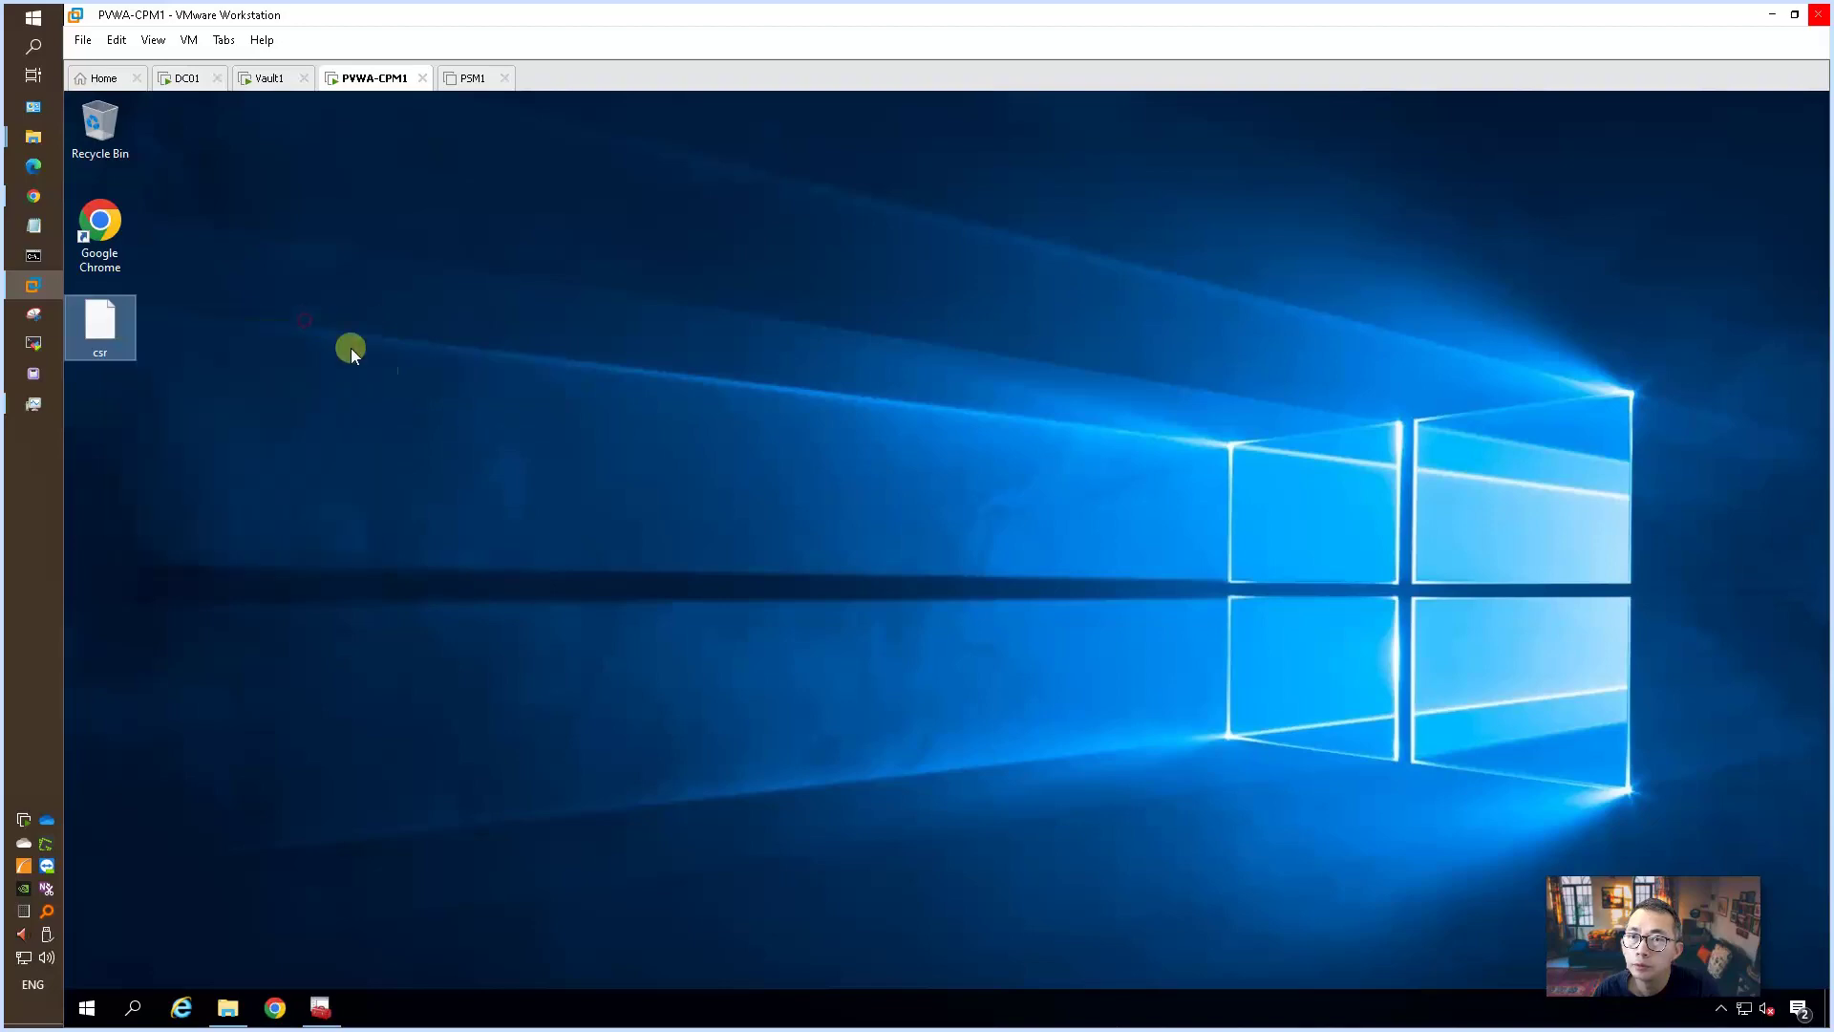
pyautogui.click(931, 559)
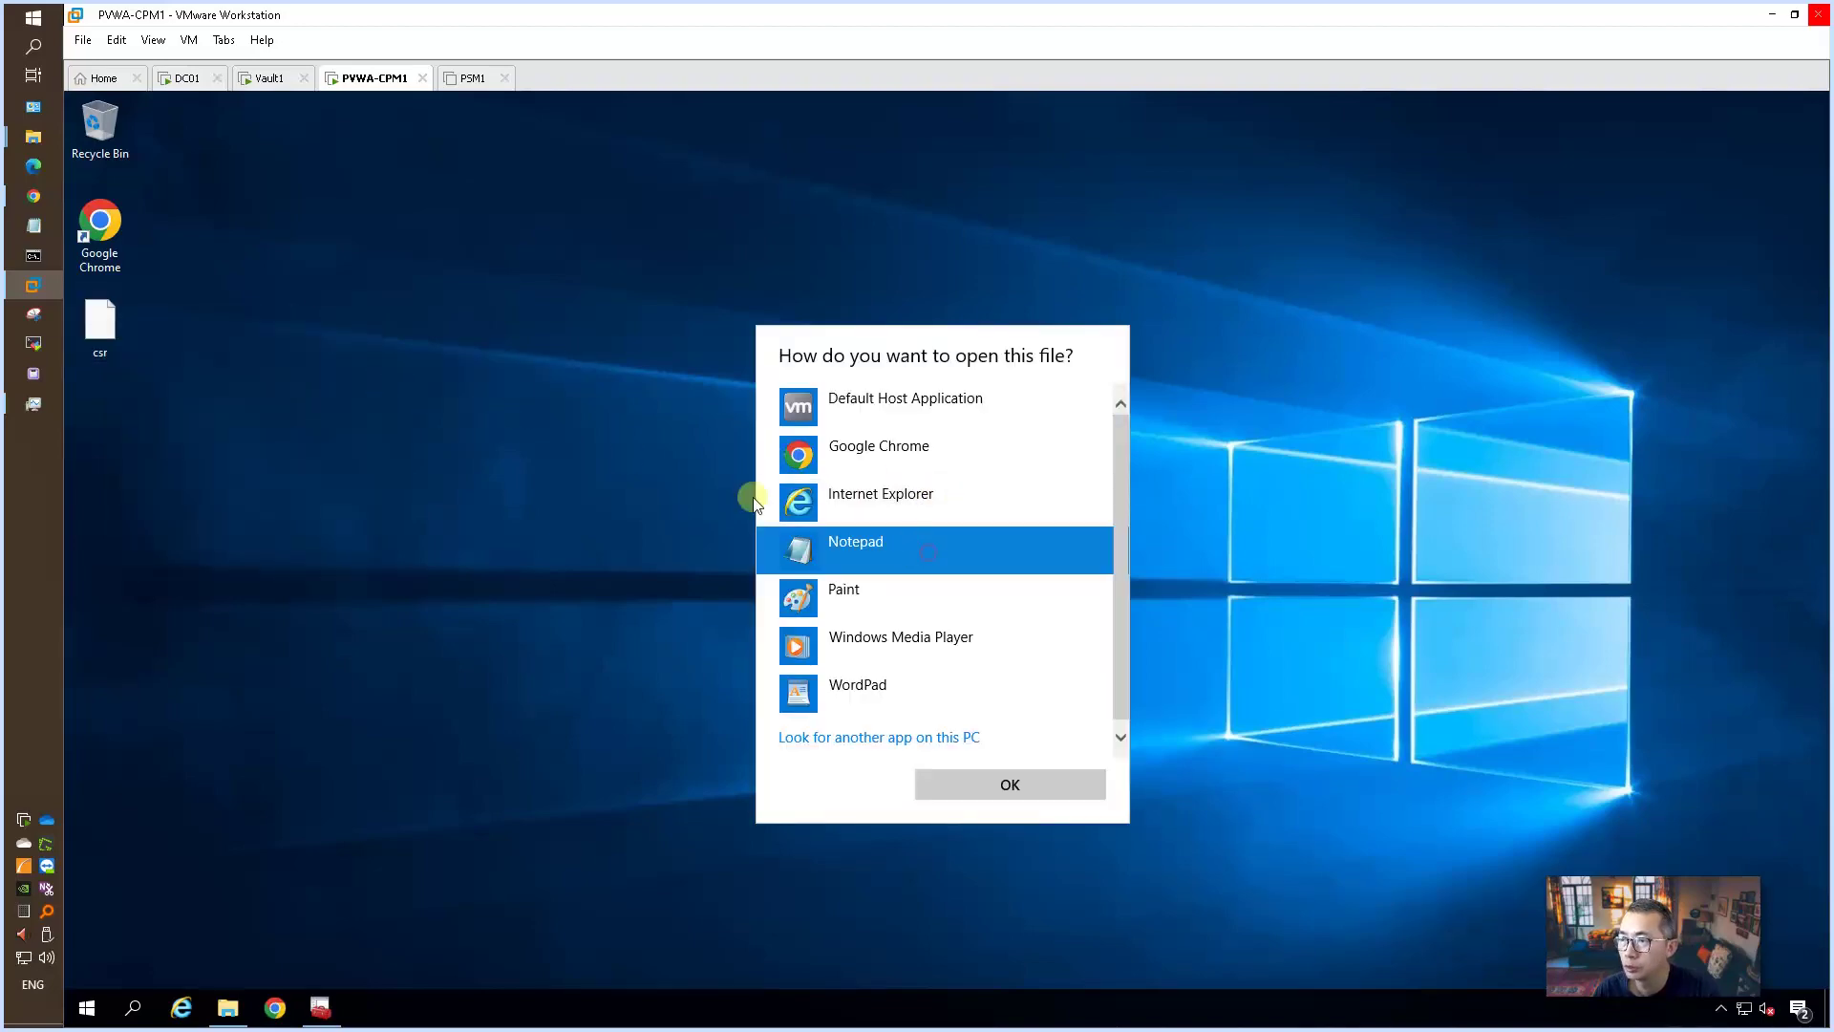
pyautogui.click(932, 777)
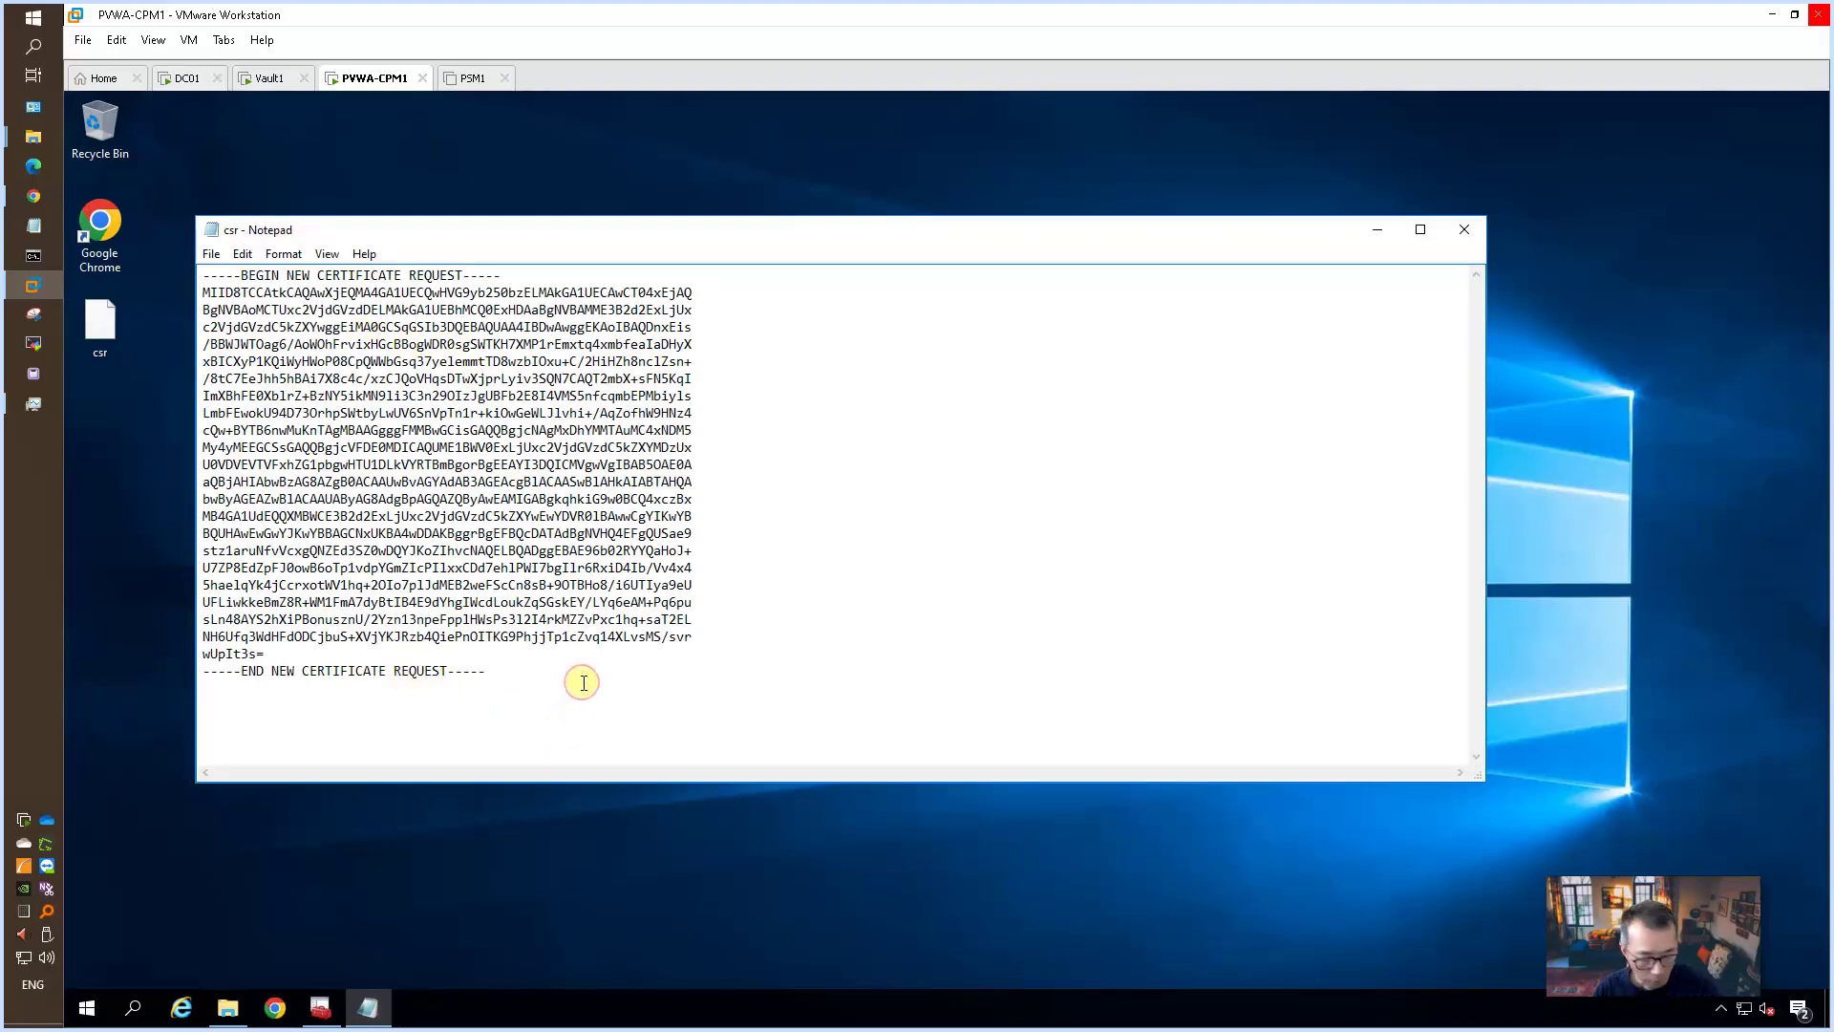
pyautogui.hotkey('ctrl', 'a')
pyautogui.rightClick(386, 576)
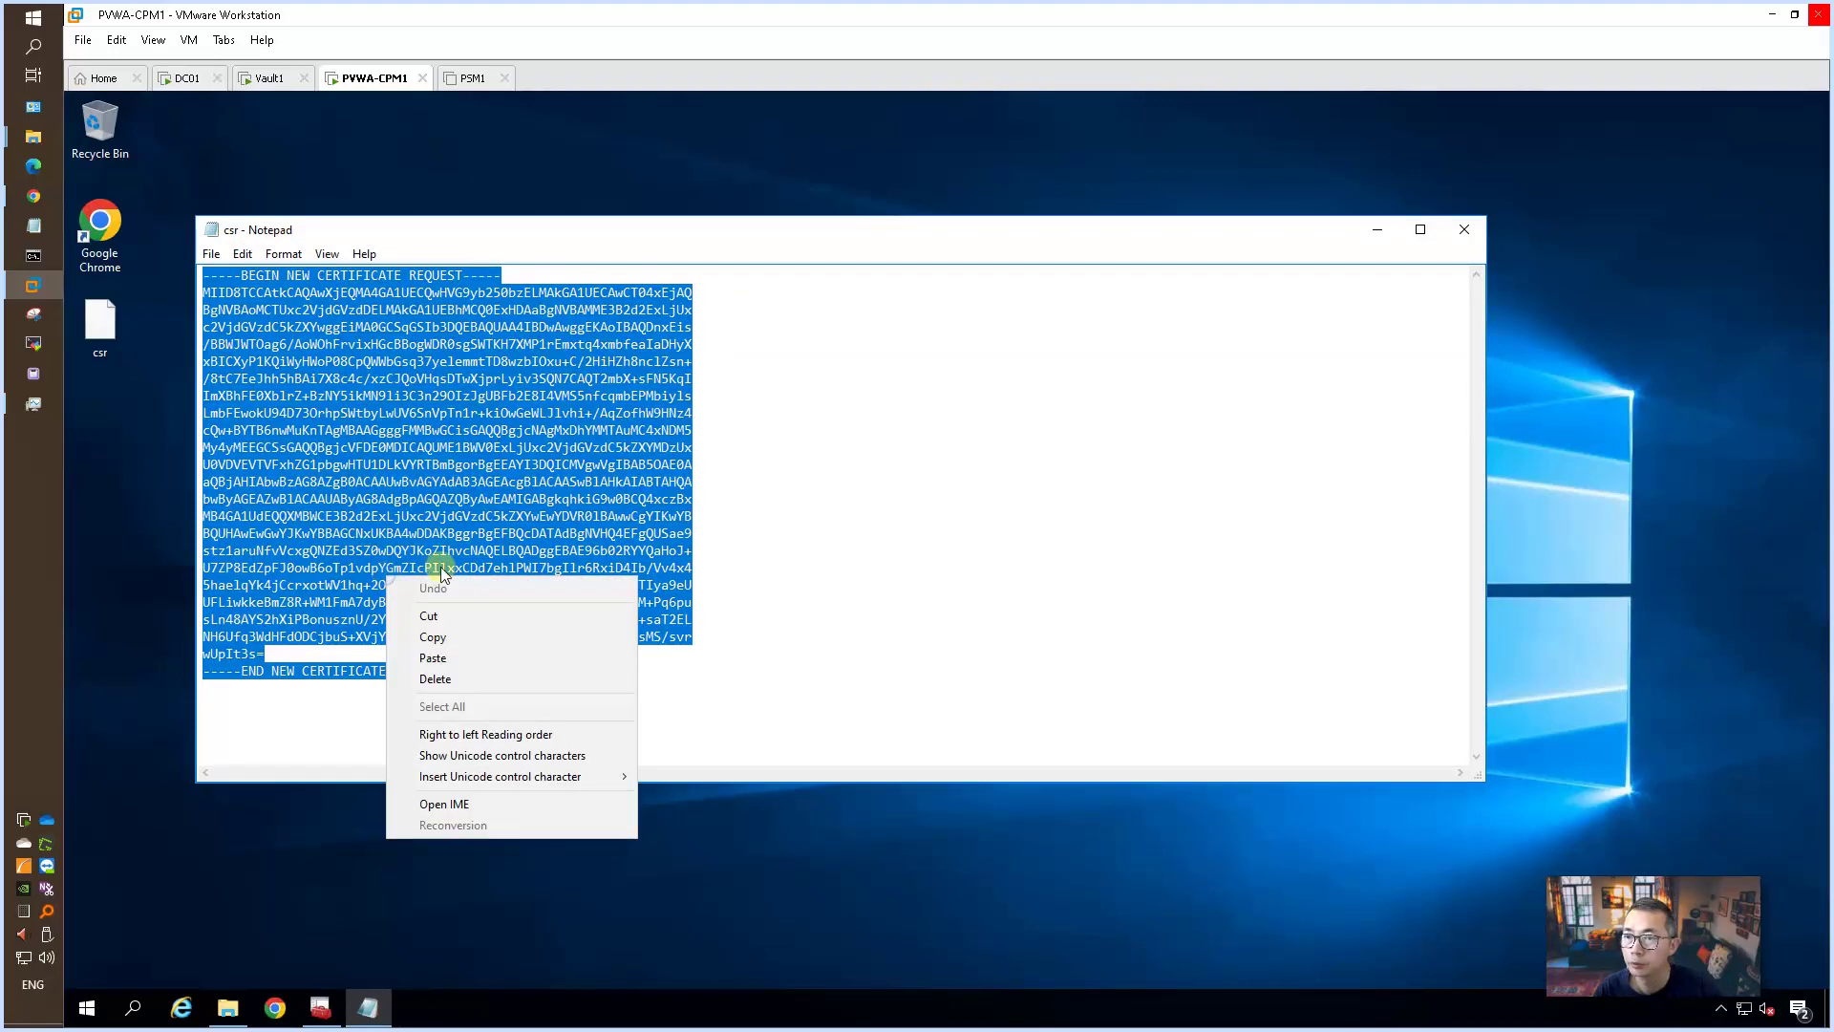
pyautogui.click(455, 638)
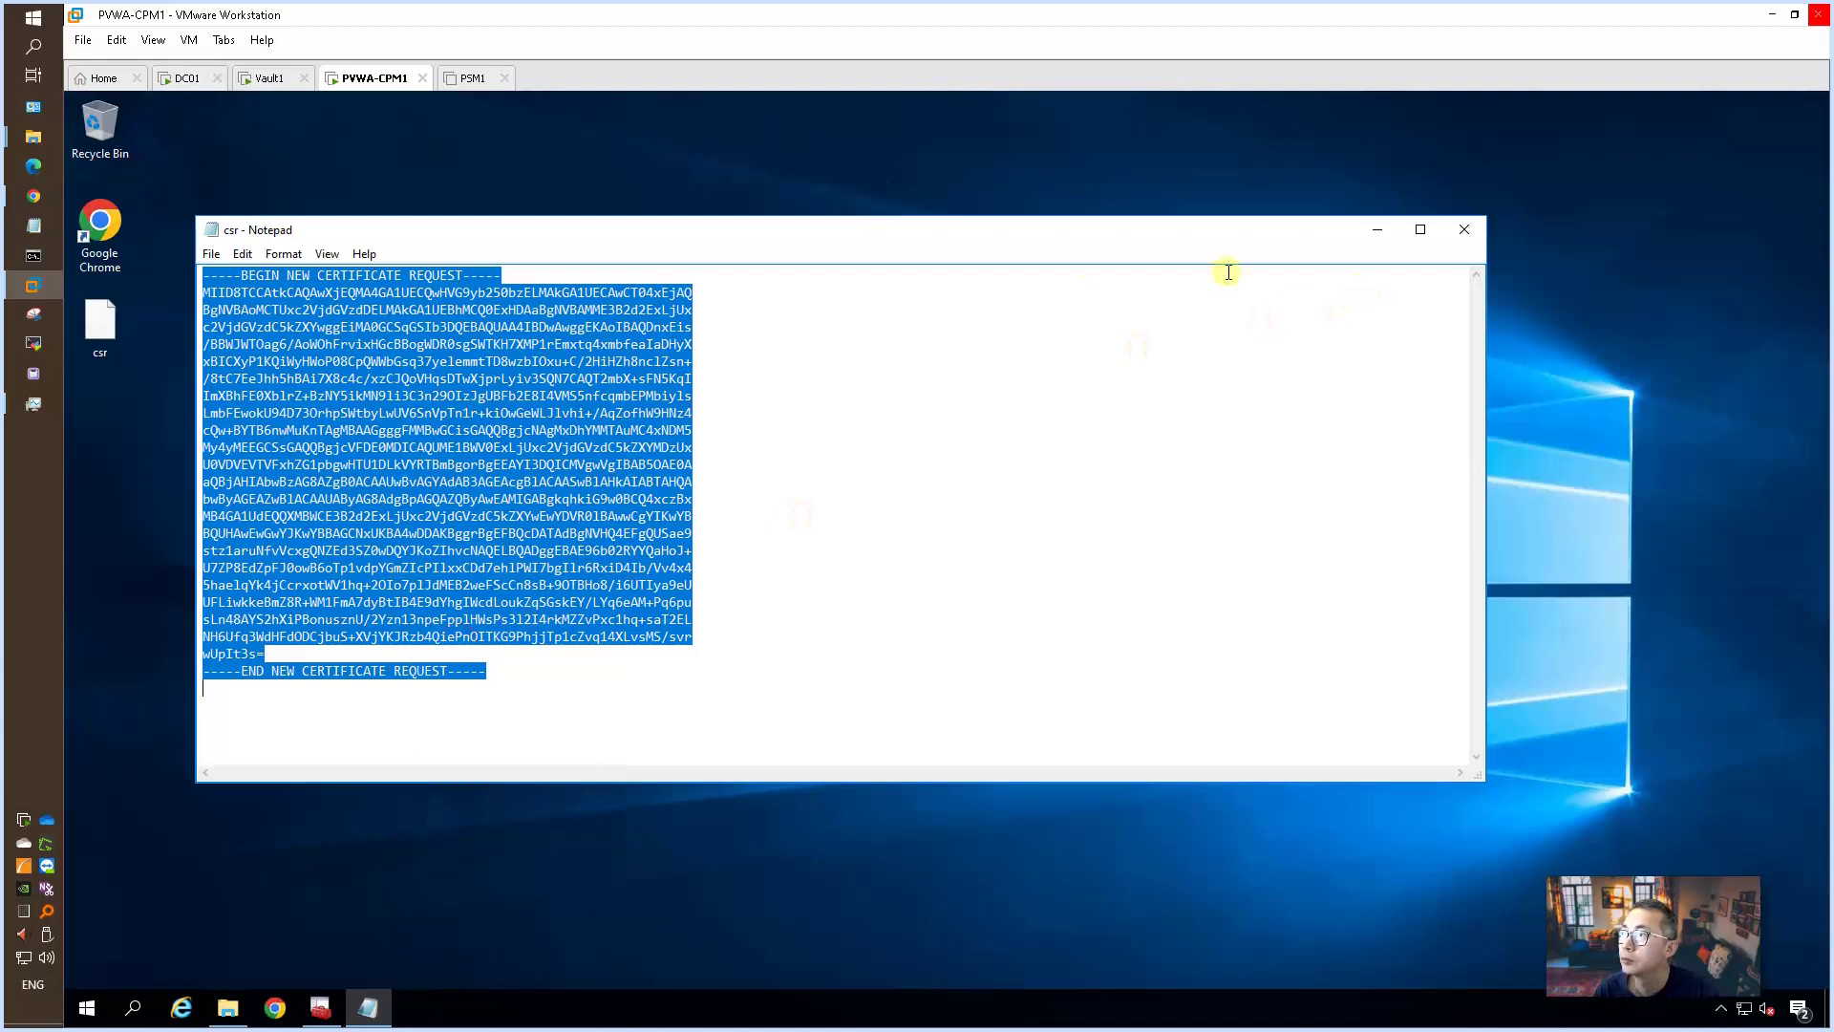
# - Switch to Chrome, go to dc01/certsrv, and sign in with the prefilled credentials
pyautogui.click(275, 1003)
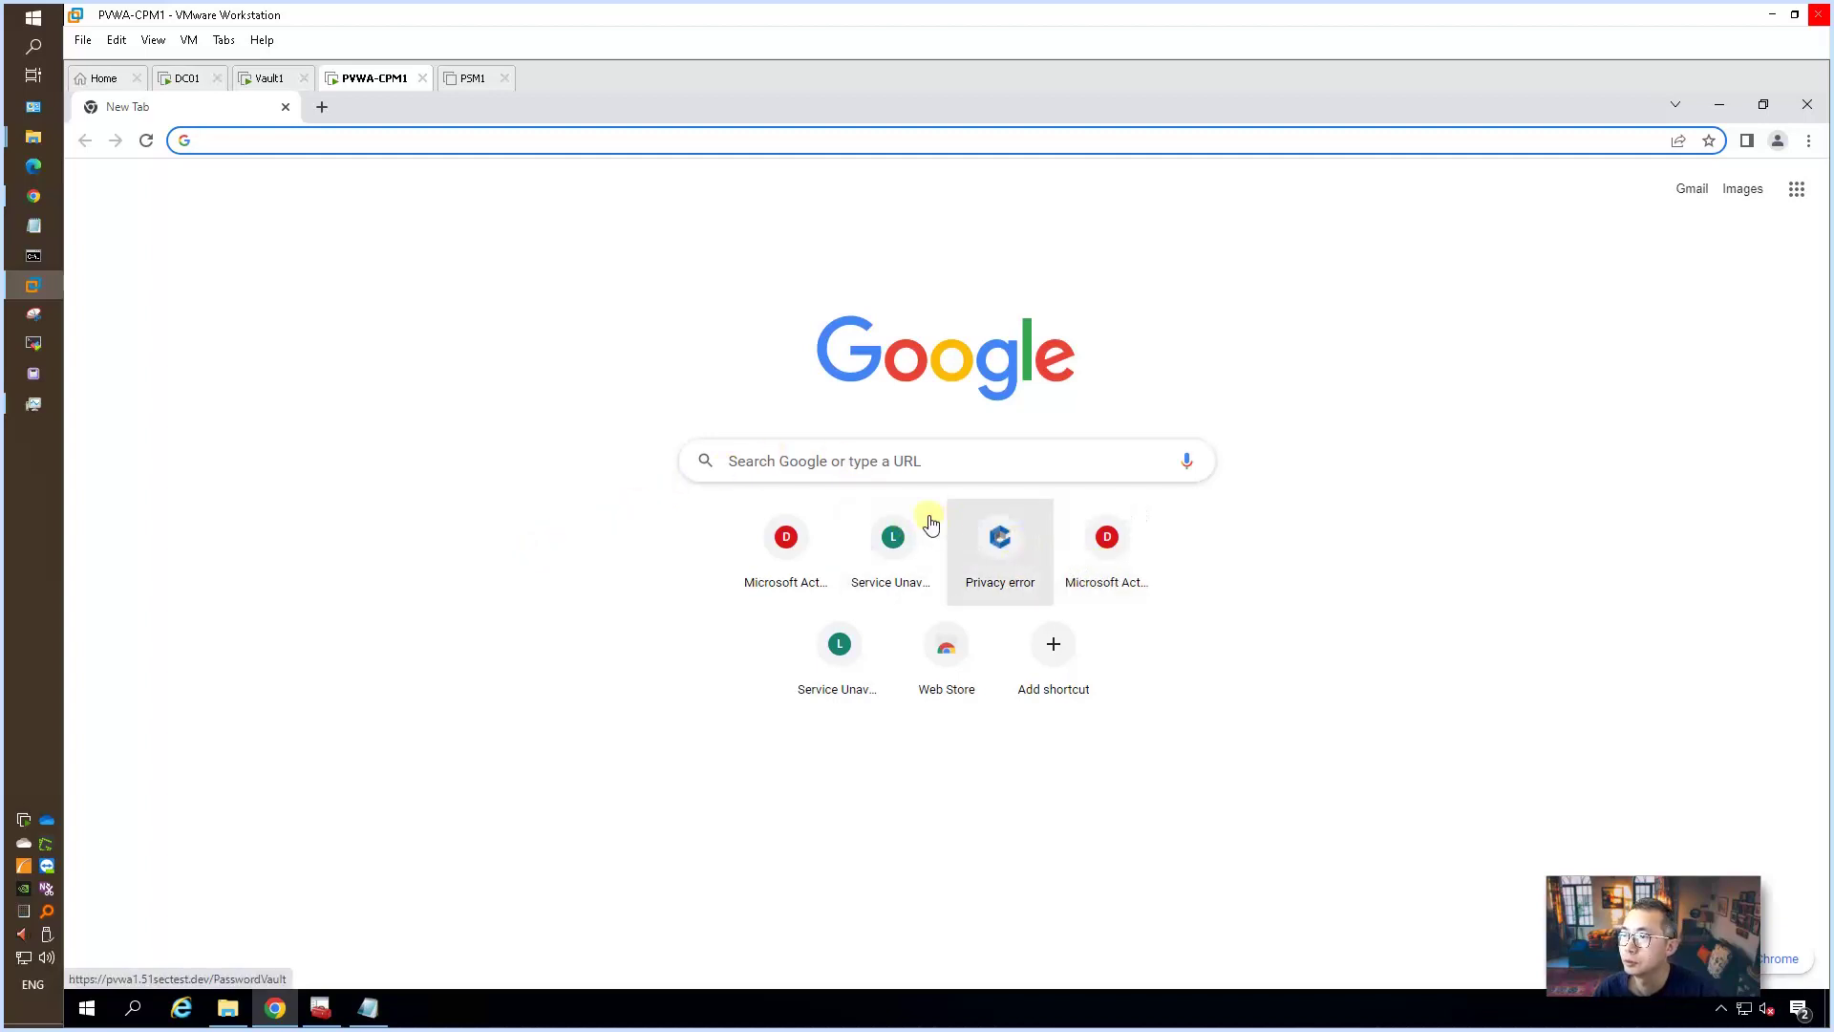
pyautogui.click(397, 141)
pyautogui.write('dc01/certsrv')
pyautogui.press('Return')
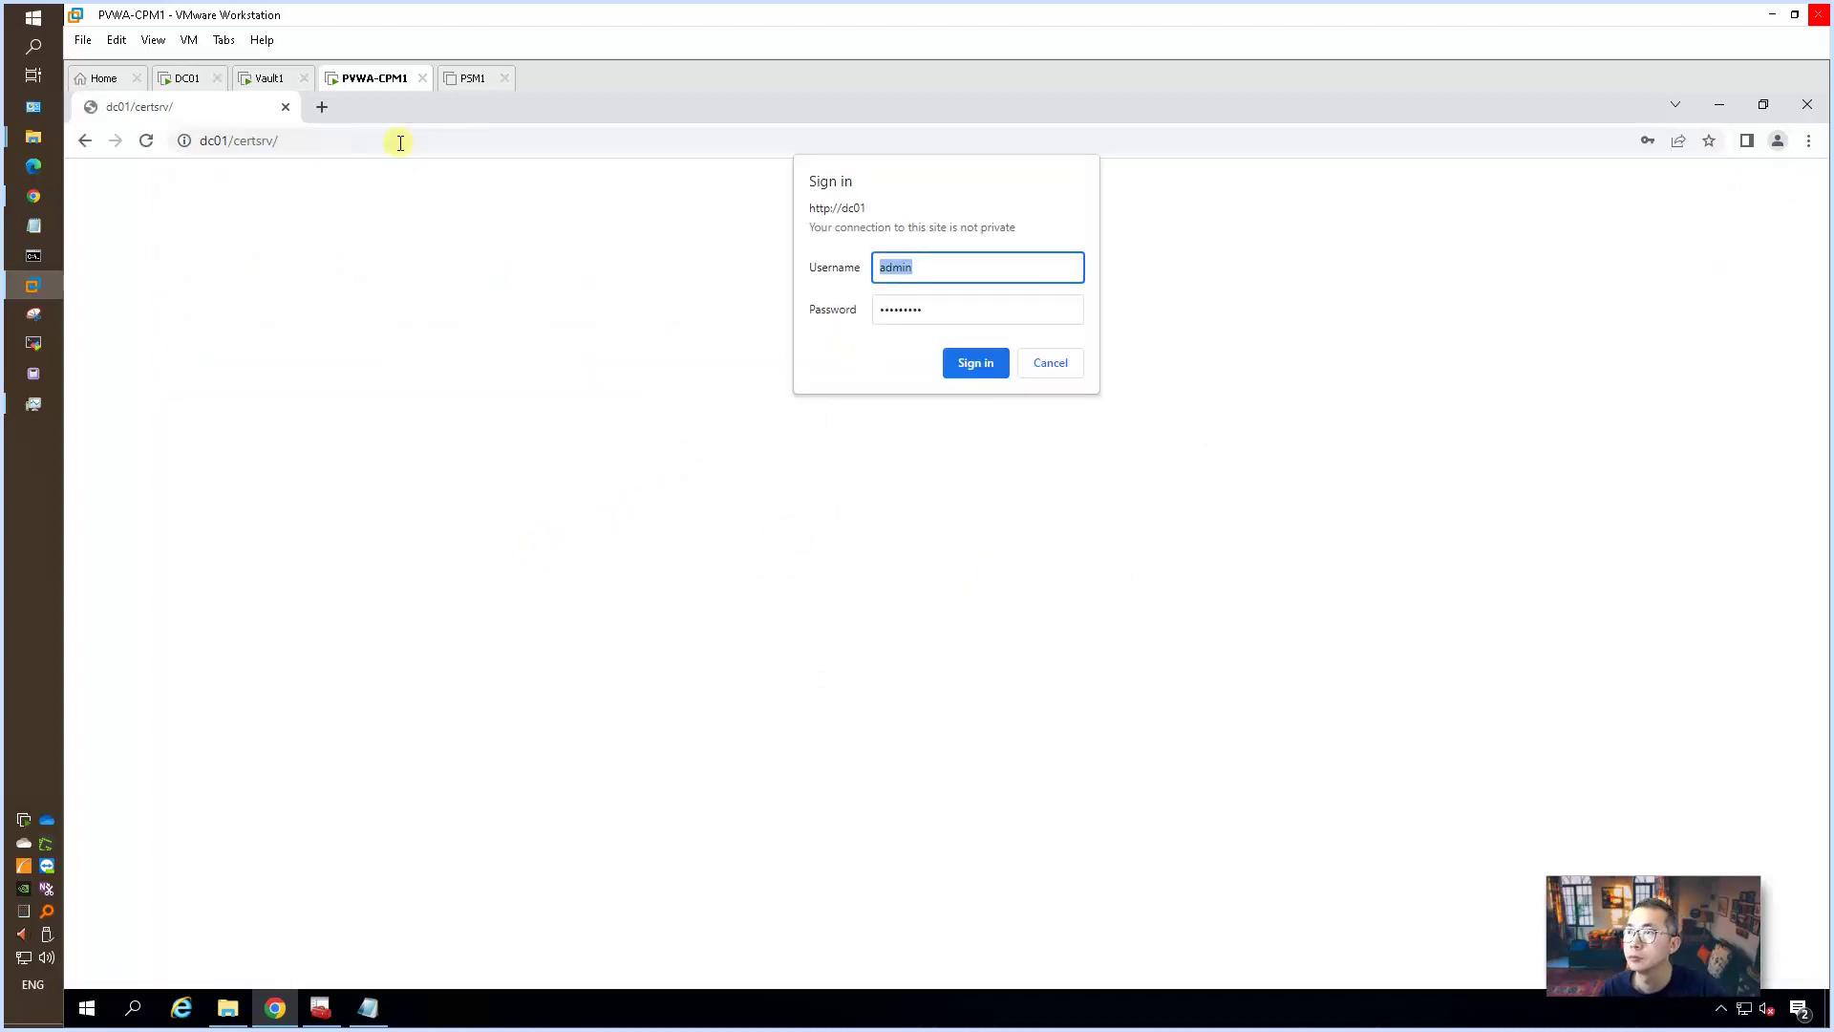
pyautogui.click(963, 367)
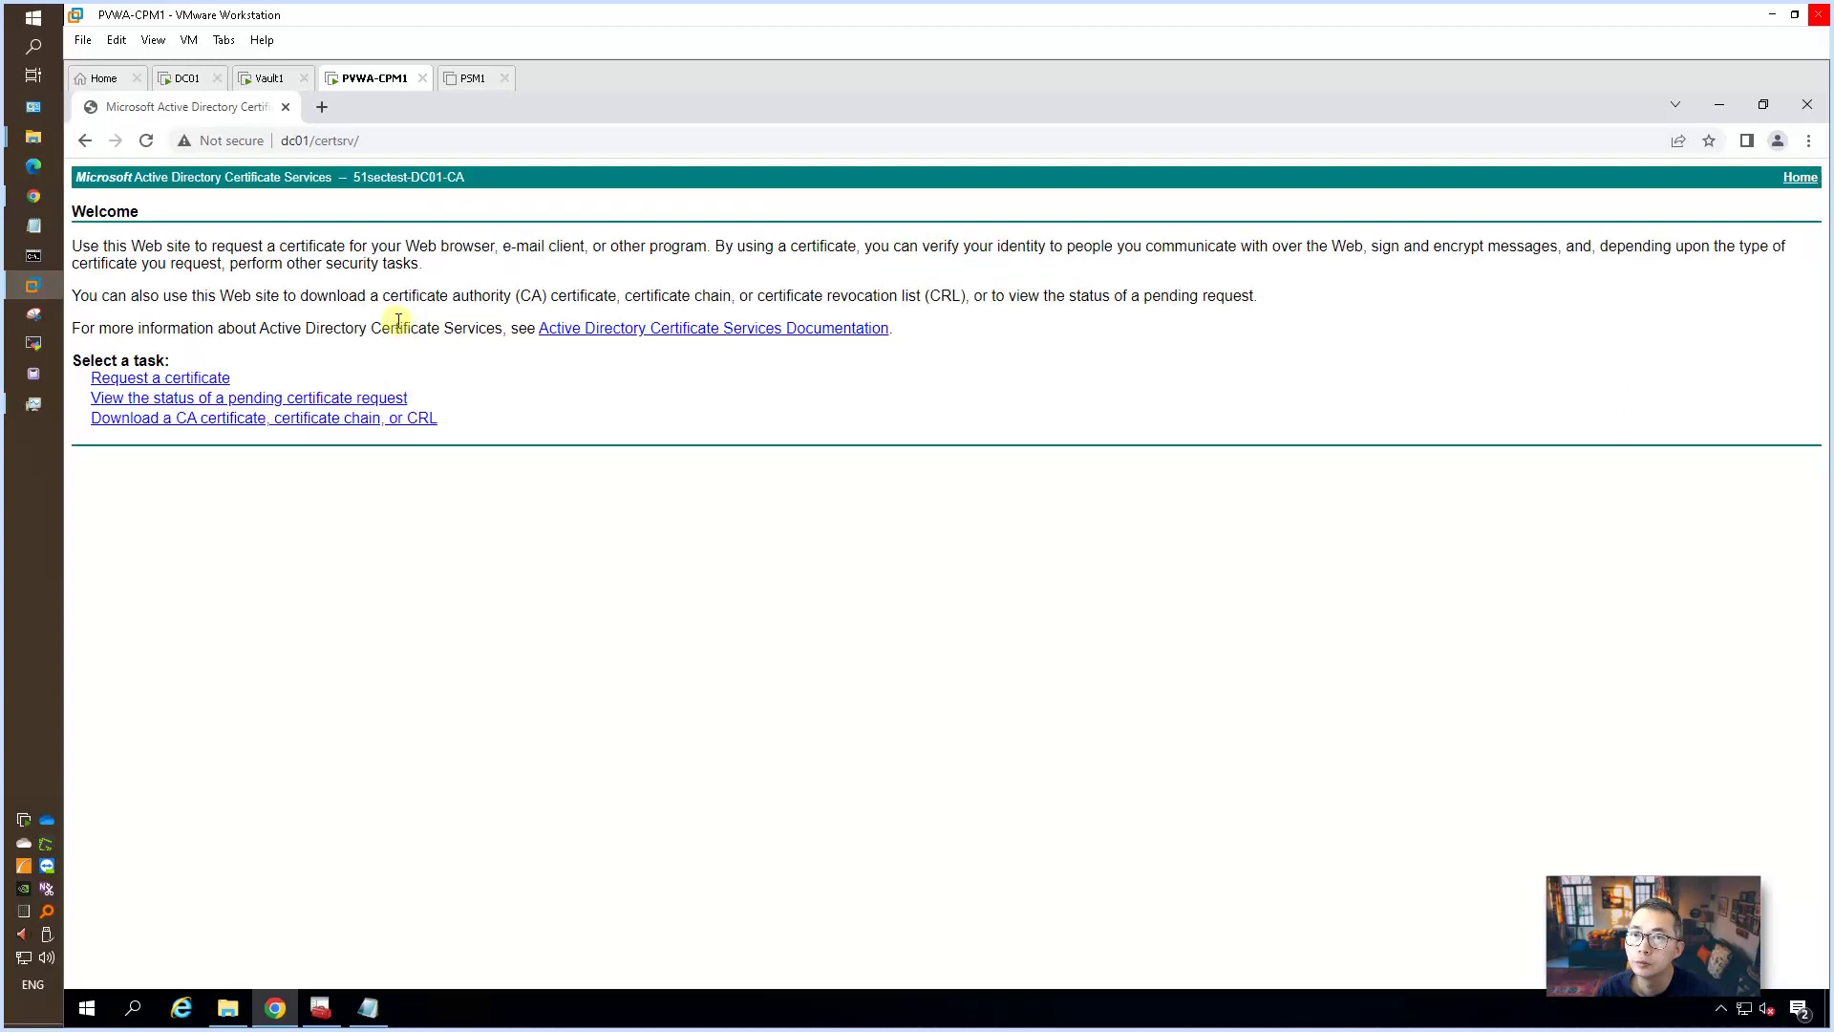
# - Start an advanced certificate request and paste the copied request text as the saved request
pyautogui.click(196, 381)
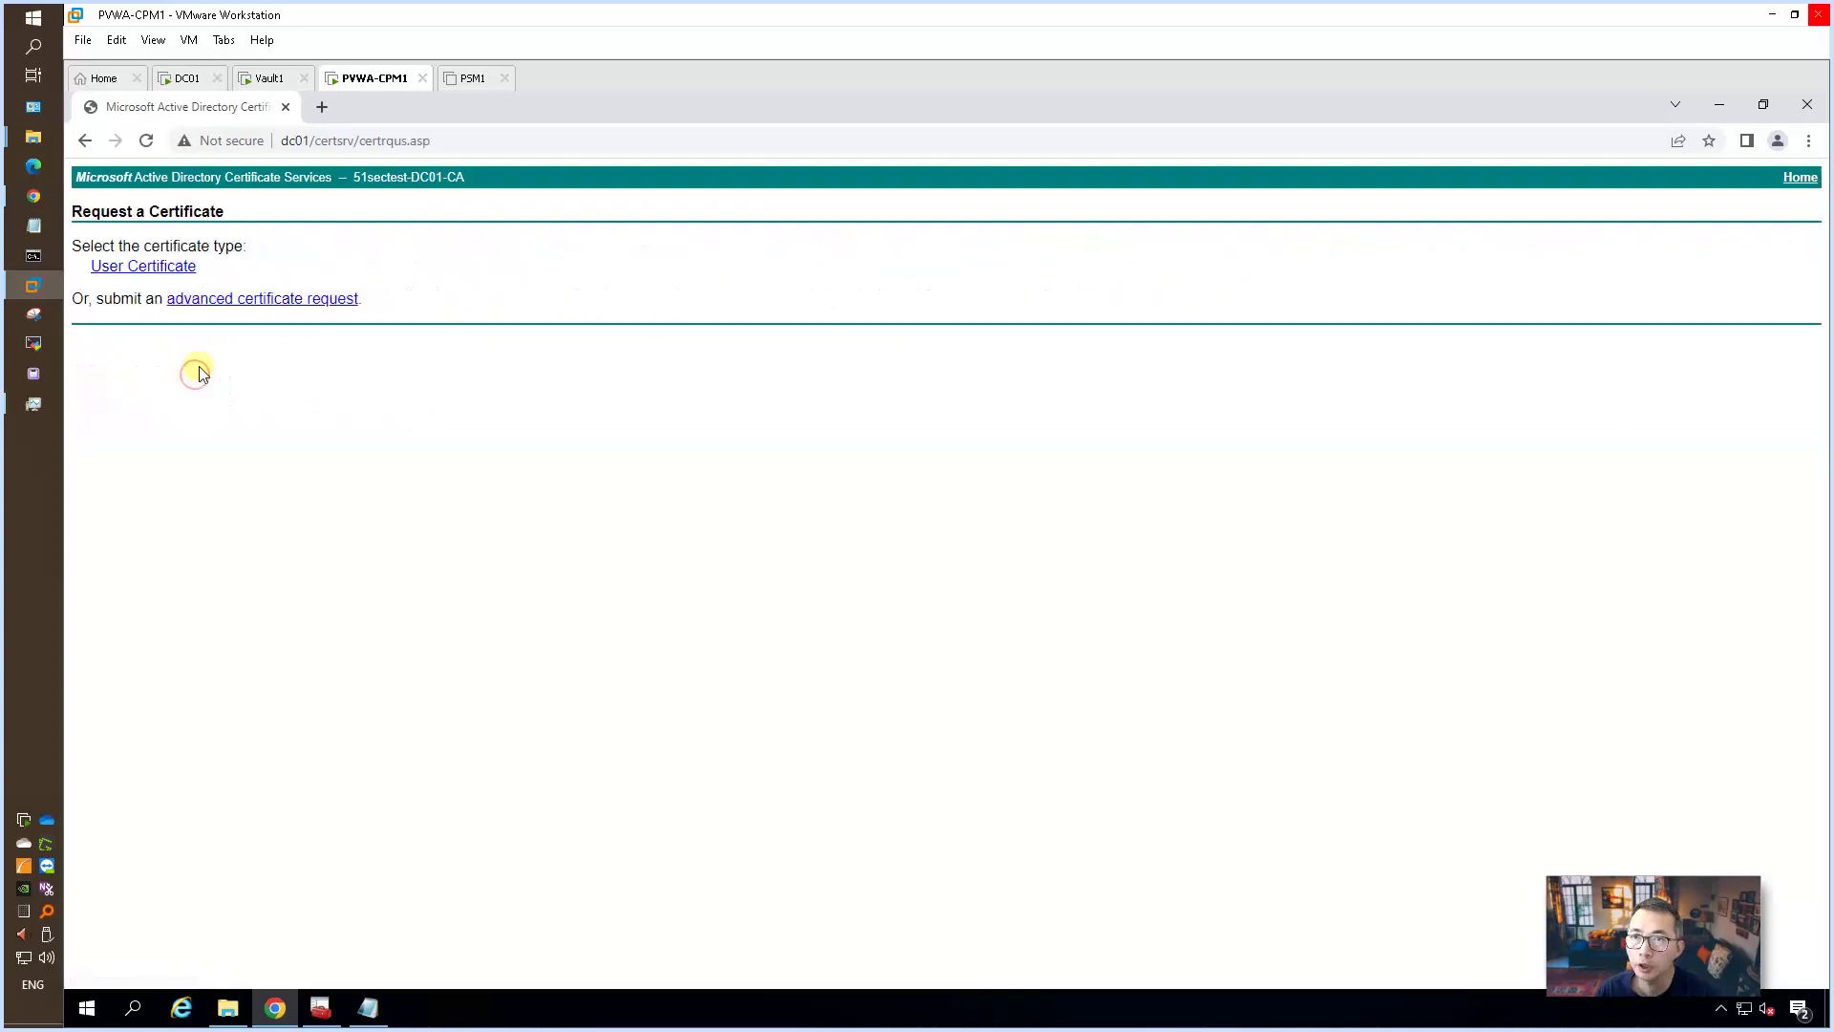
pyautogui.click(238, 300)
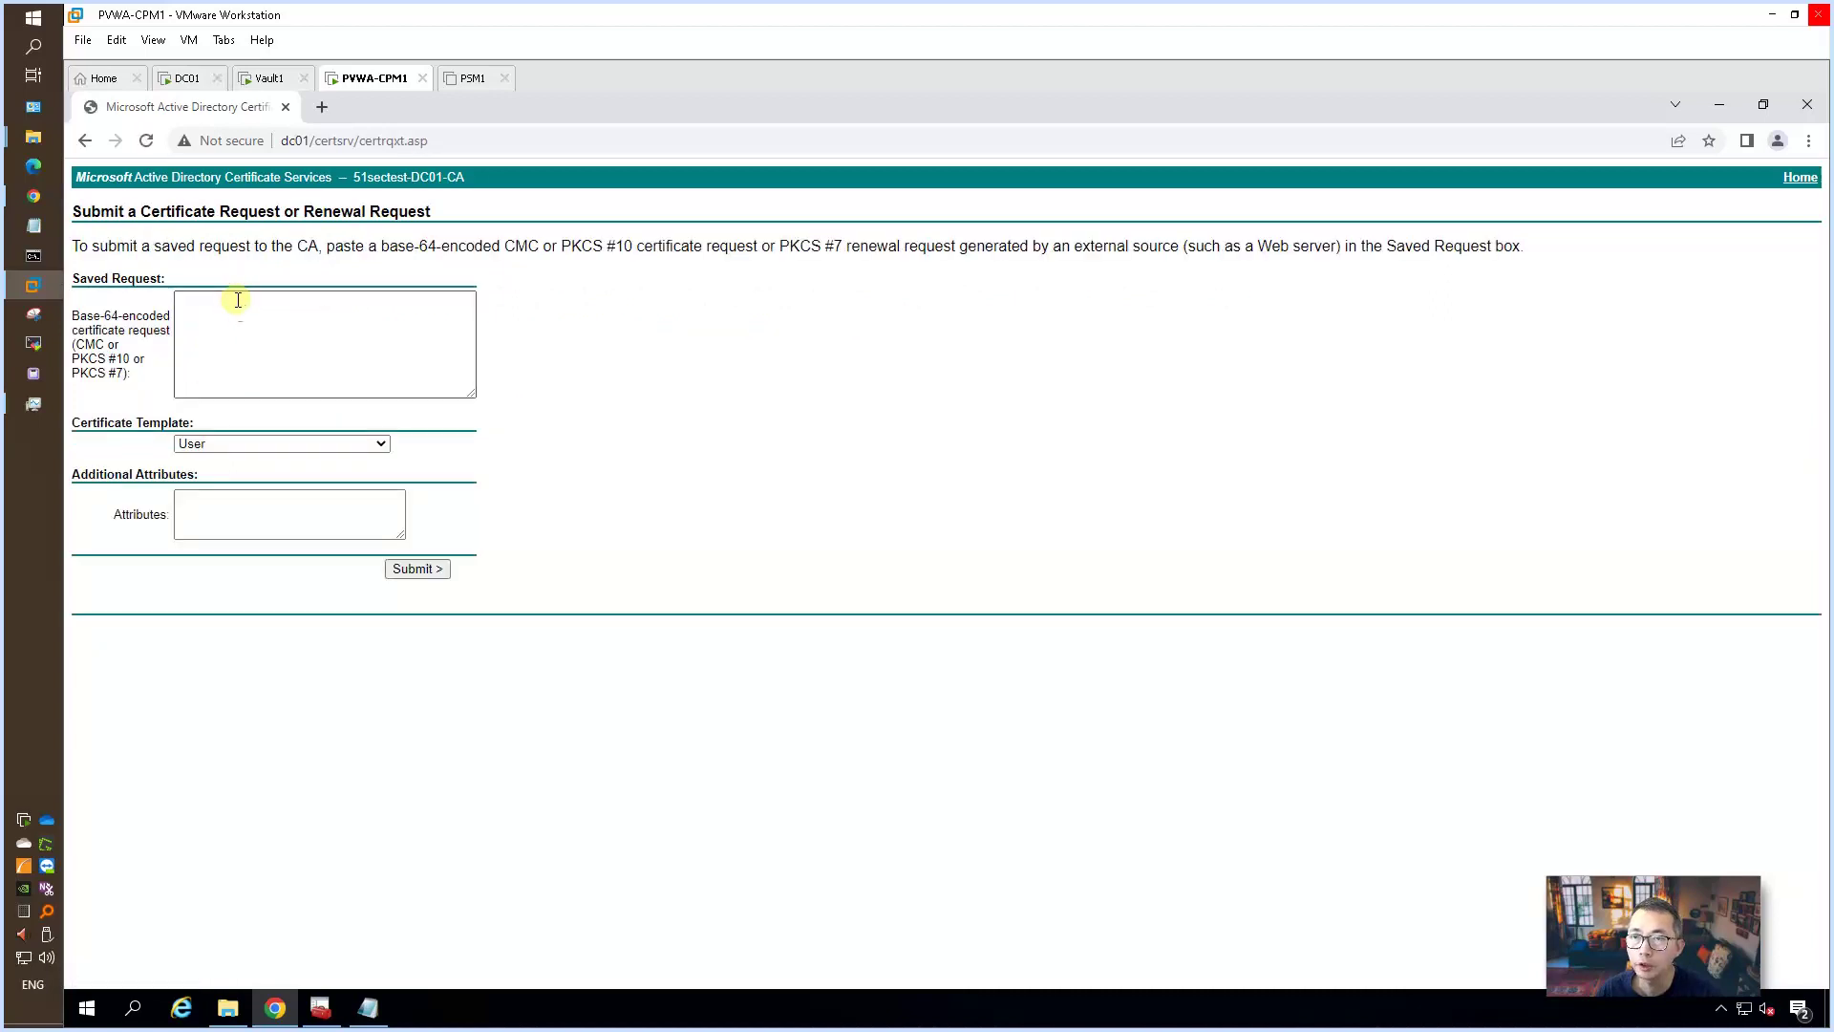
pyautogui.click(242, 314)
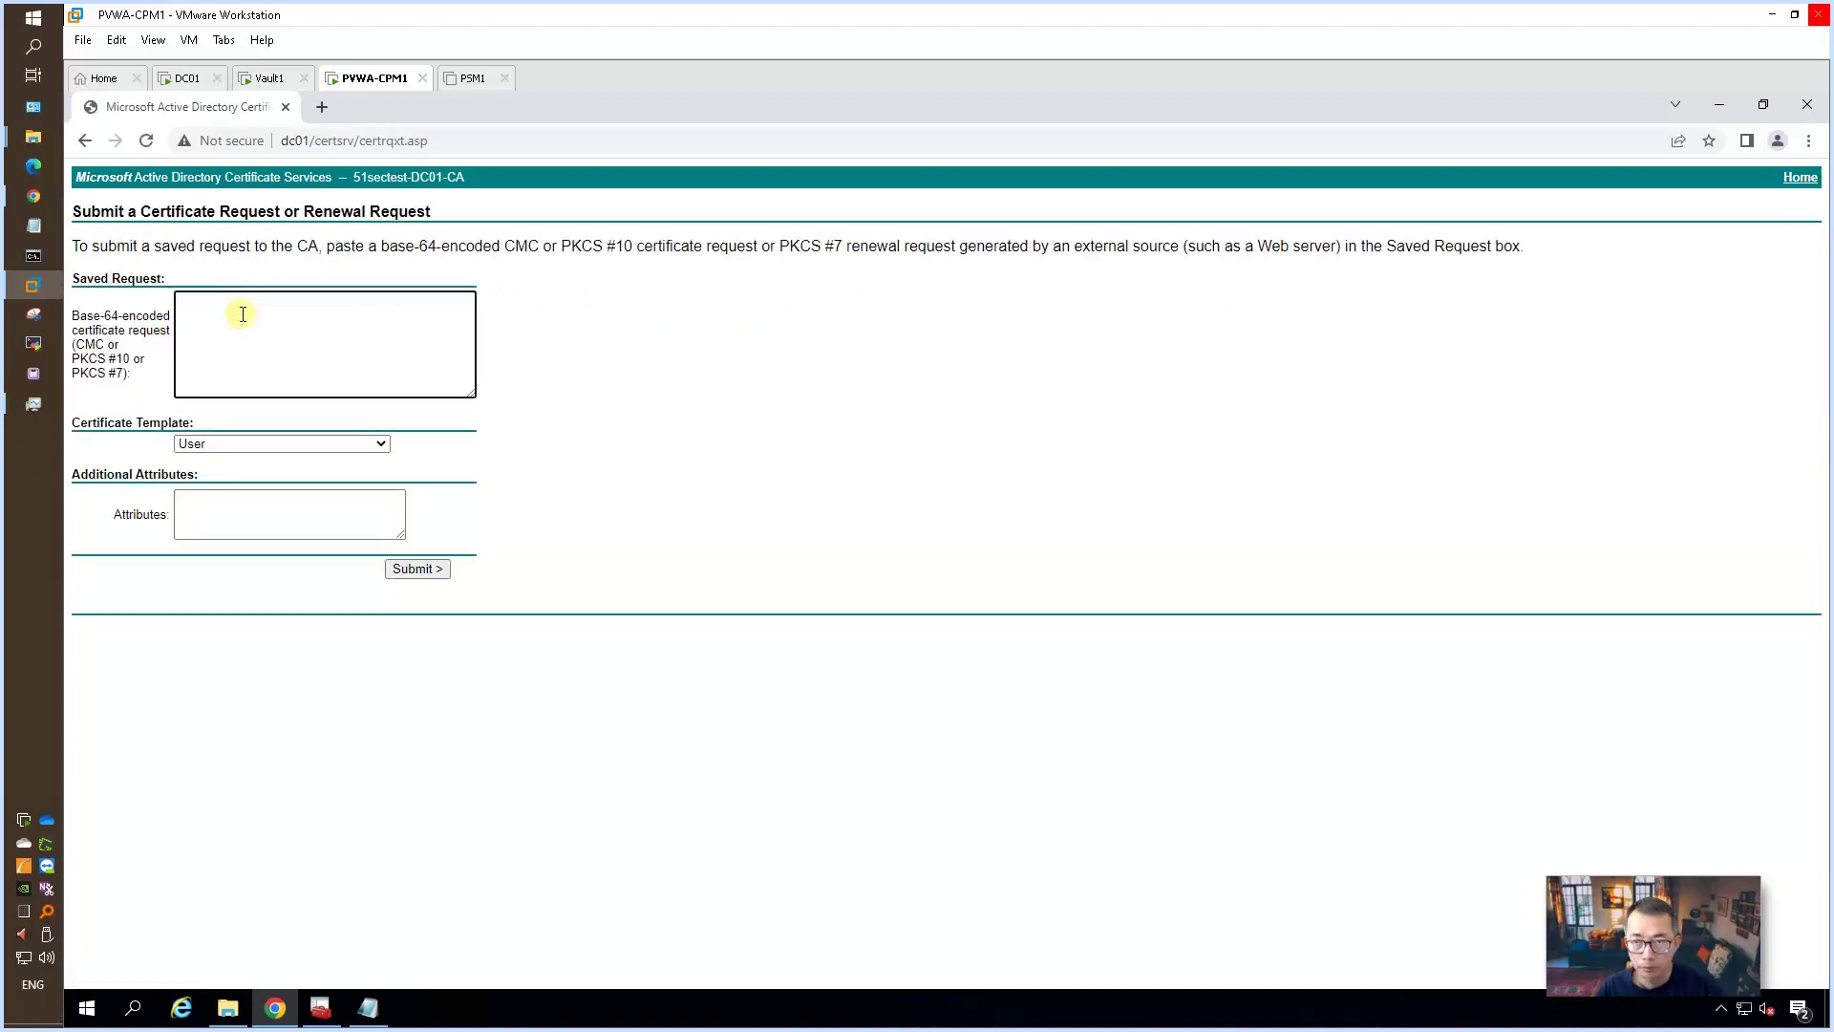
pyautogui.hotkey('ctrl', 'v')
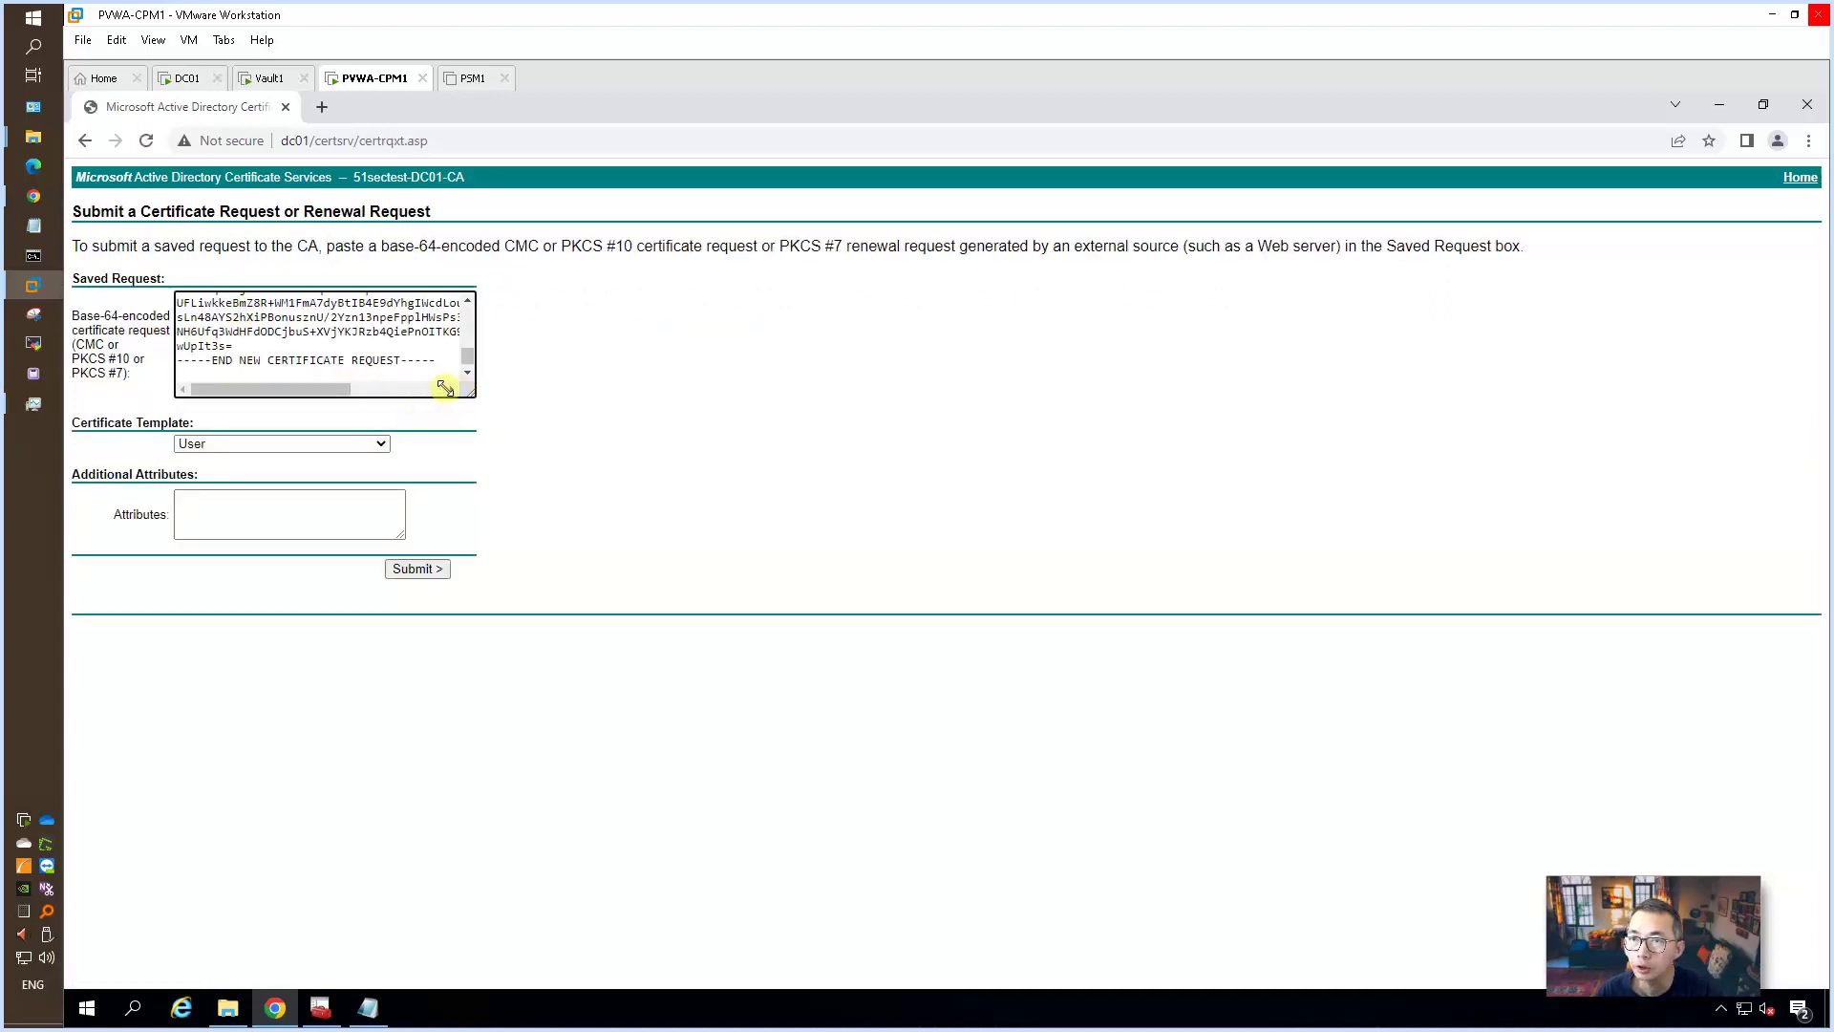
# - Choose the Web Server certificate template and submit the request without additional attributes
pyautogui.click(384, 443)
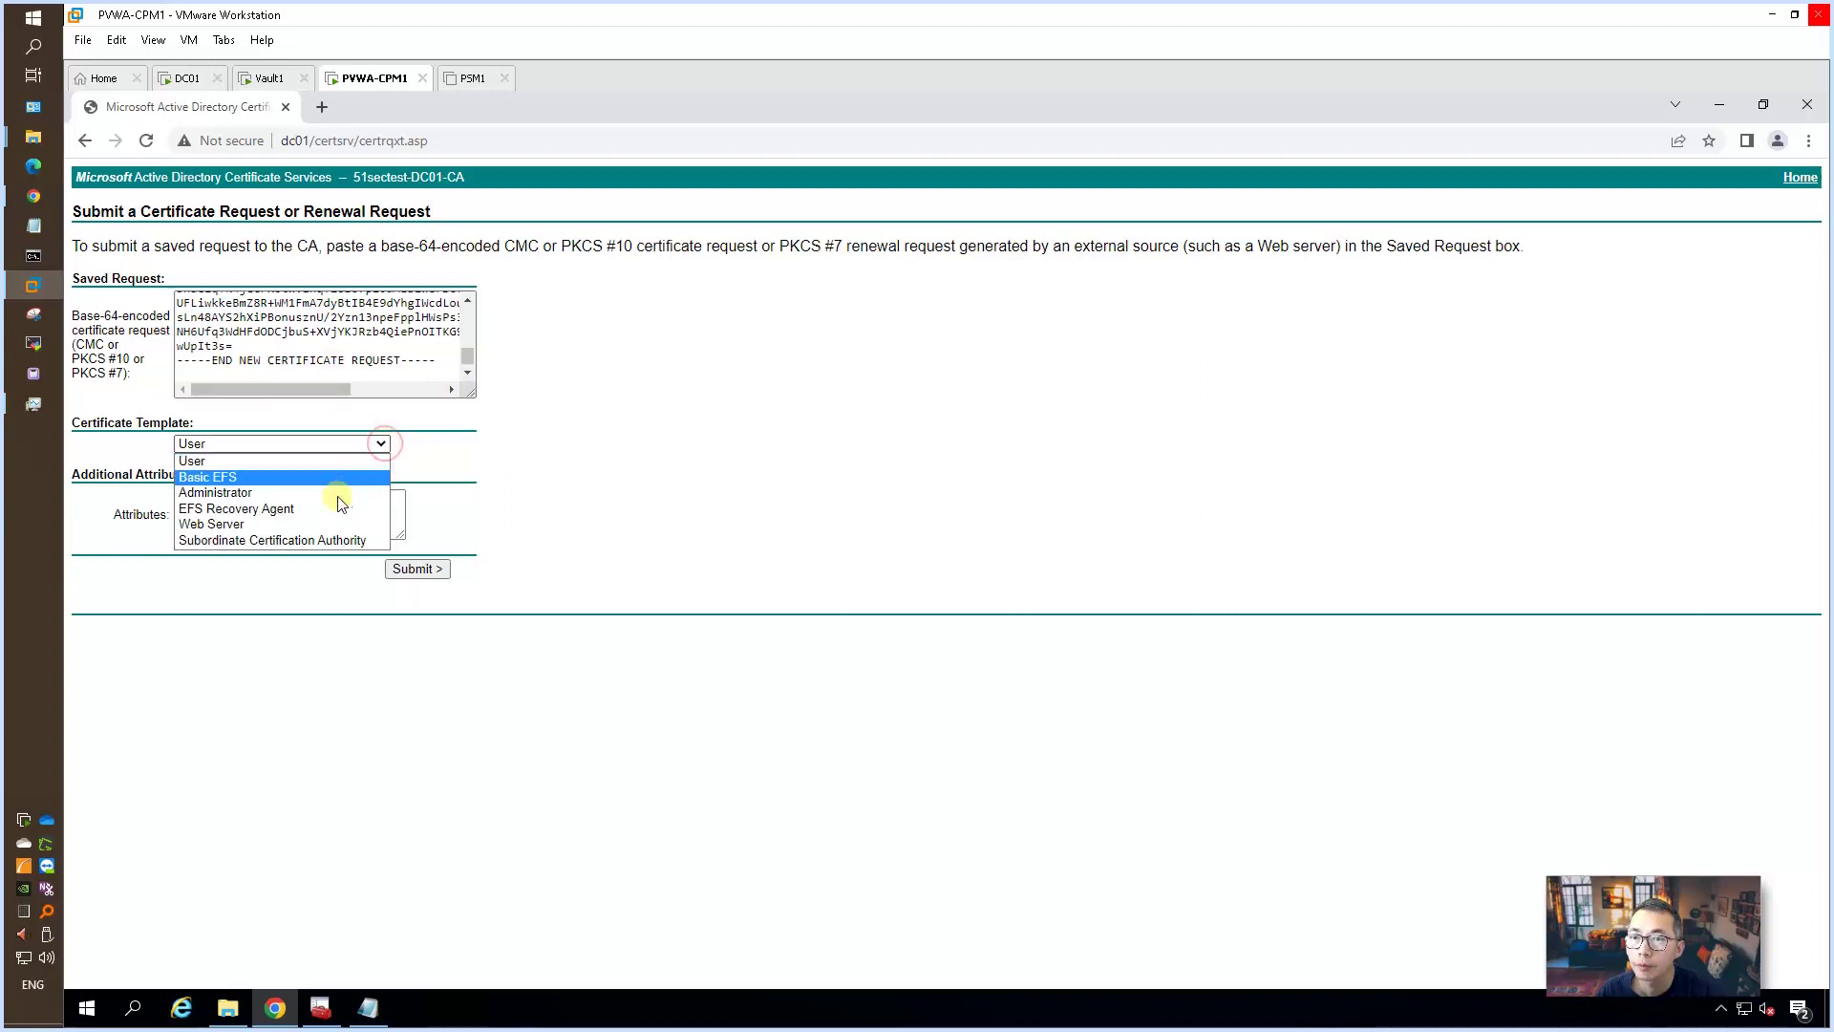
pyautogui.click(315, 523)
pyautogui.click(244, 506)
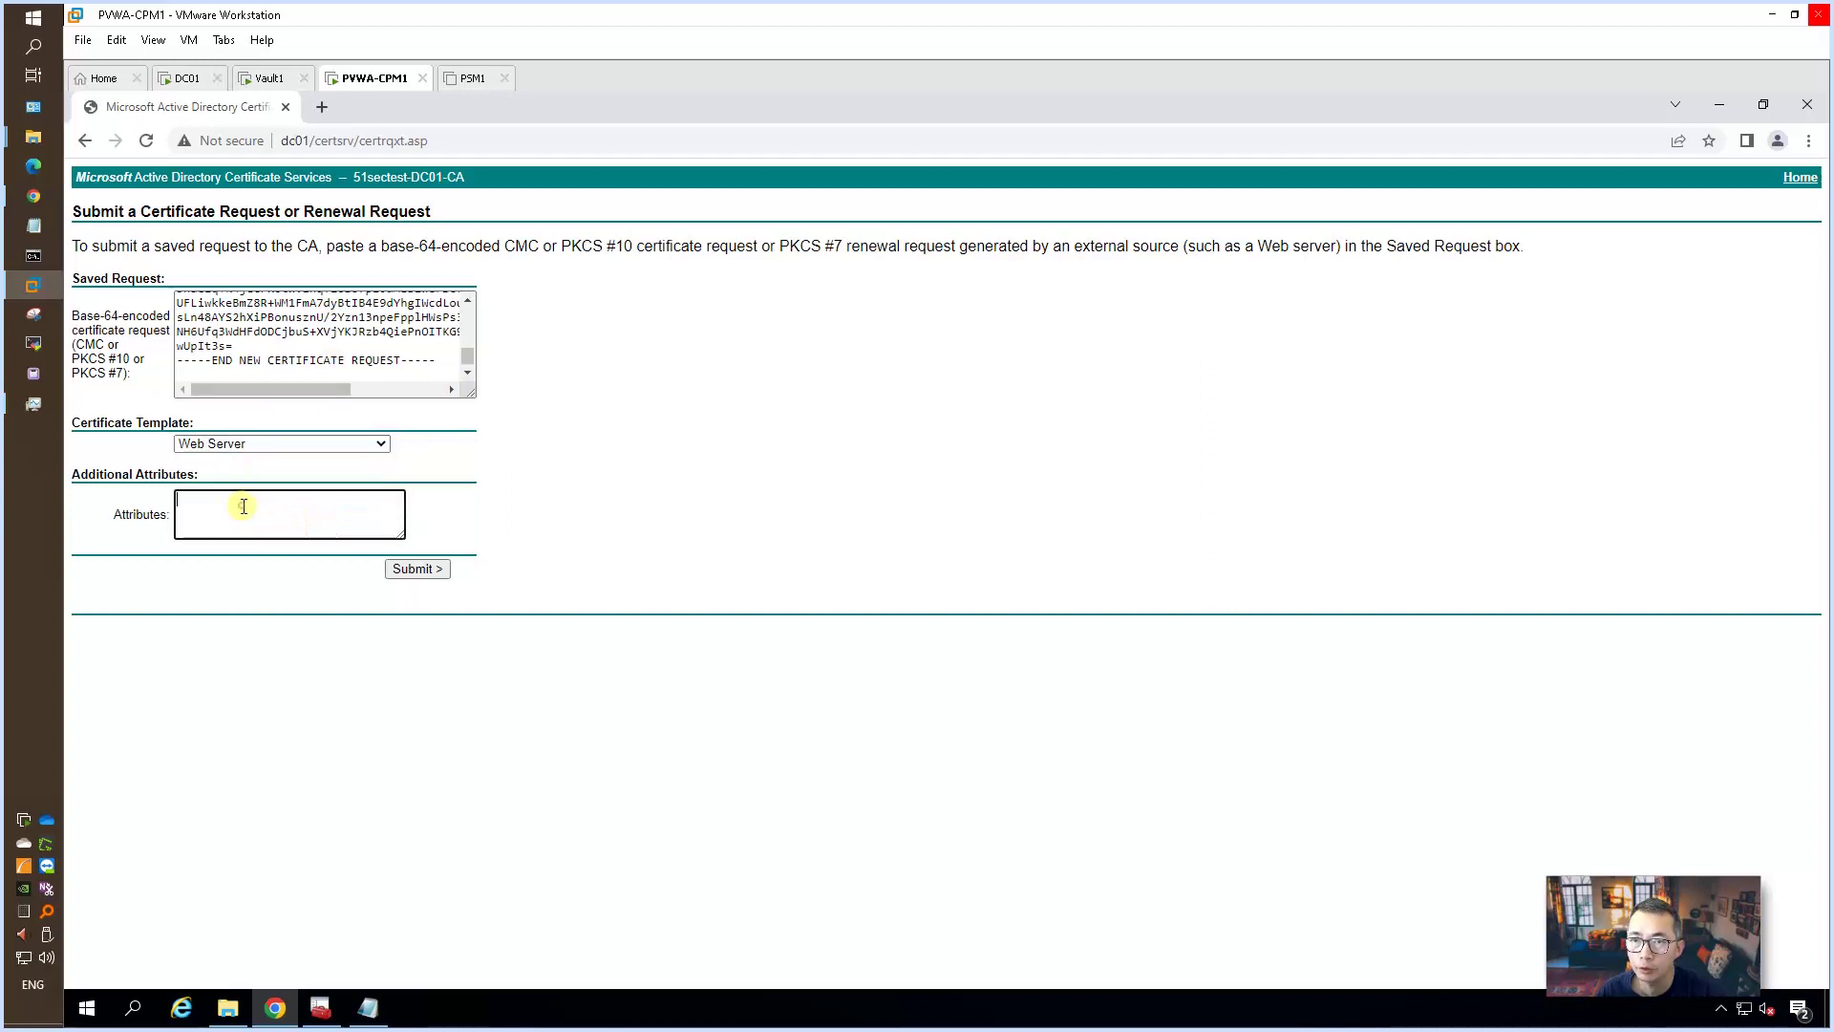
pyautogui.click(416, 569)
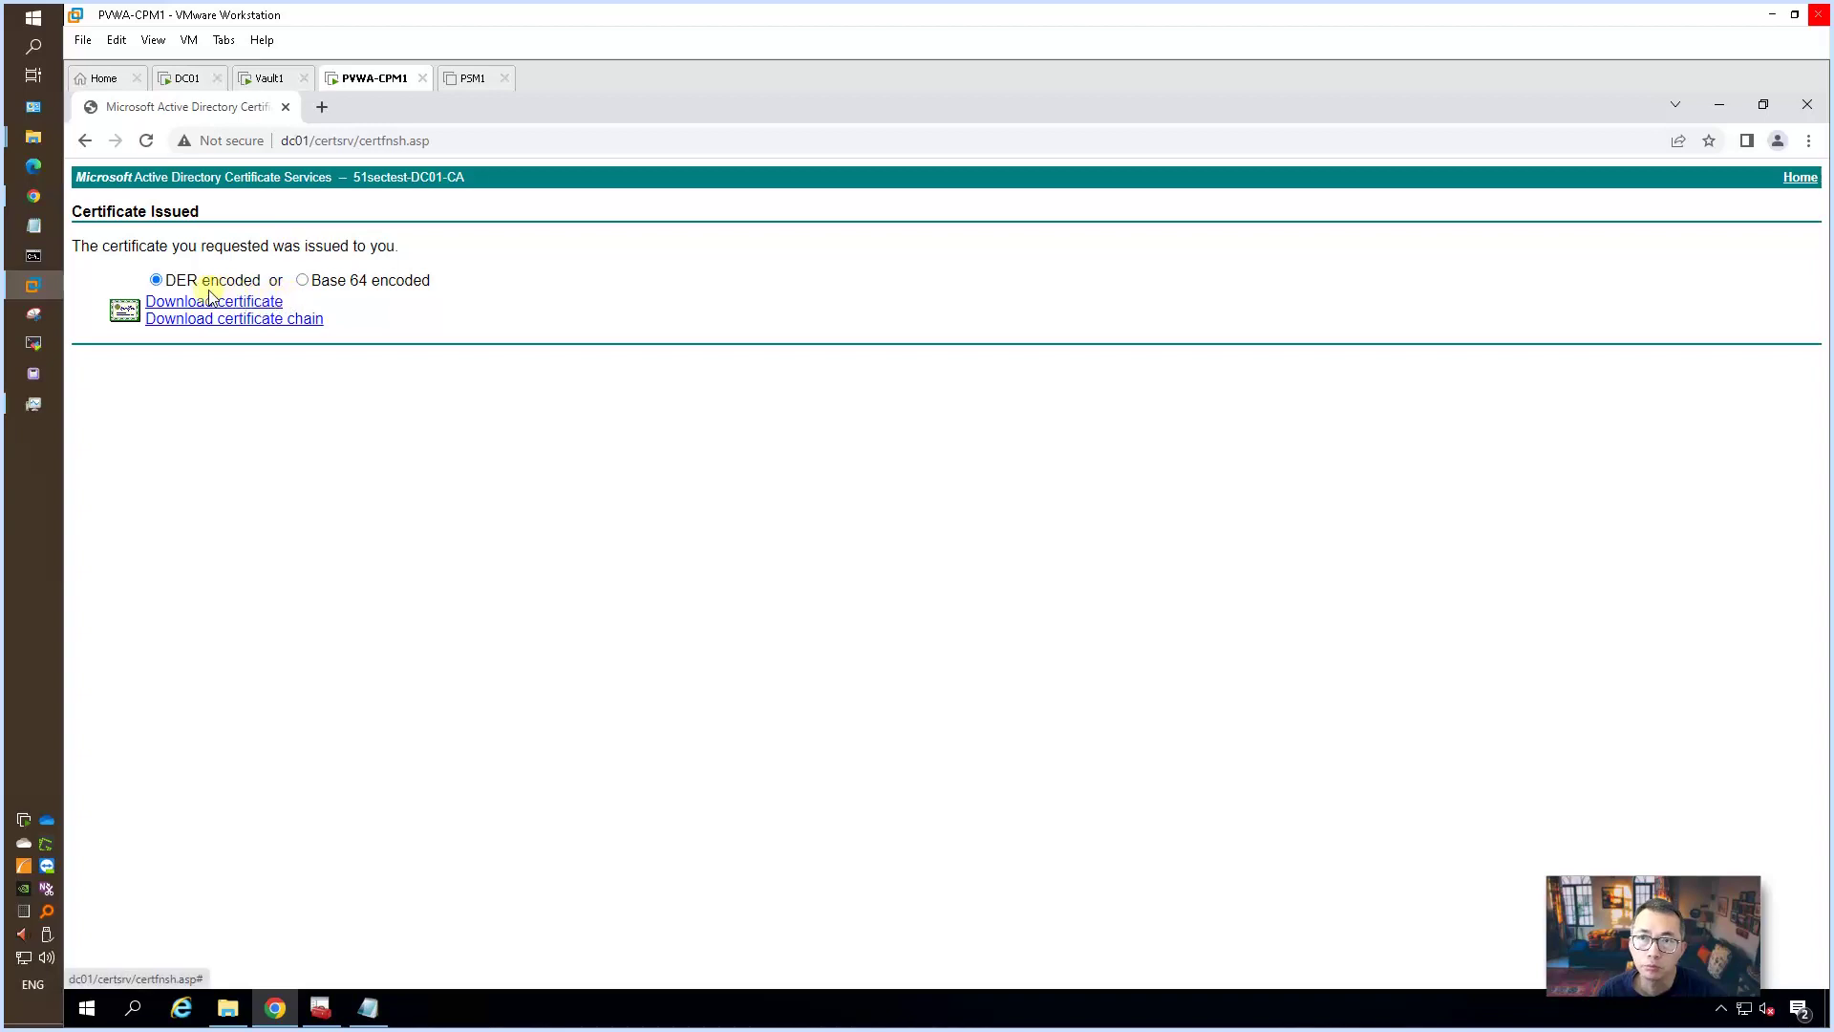
# - Download the issued certificate in DER encoding, keep certnew.cer, and show it in its download folder
pyautogui.click(269, 304)
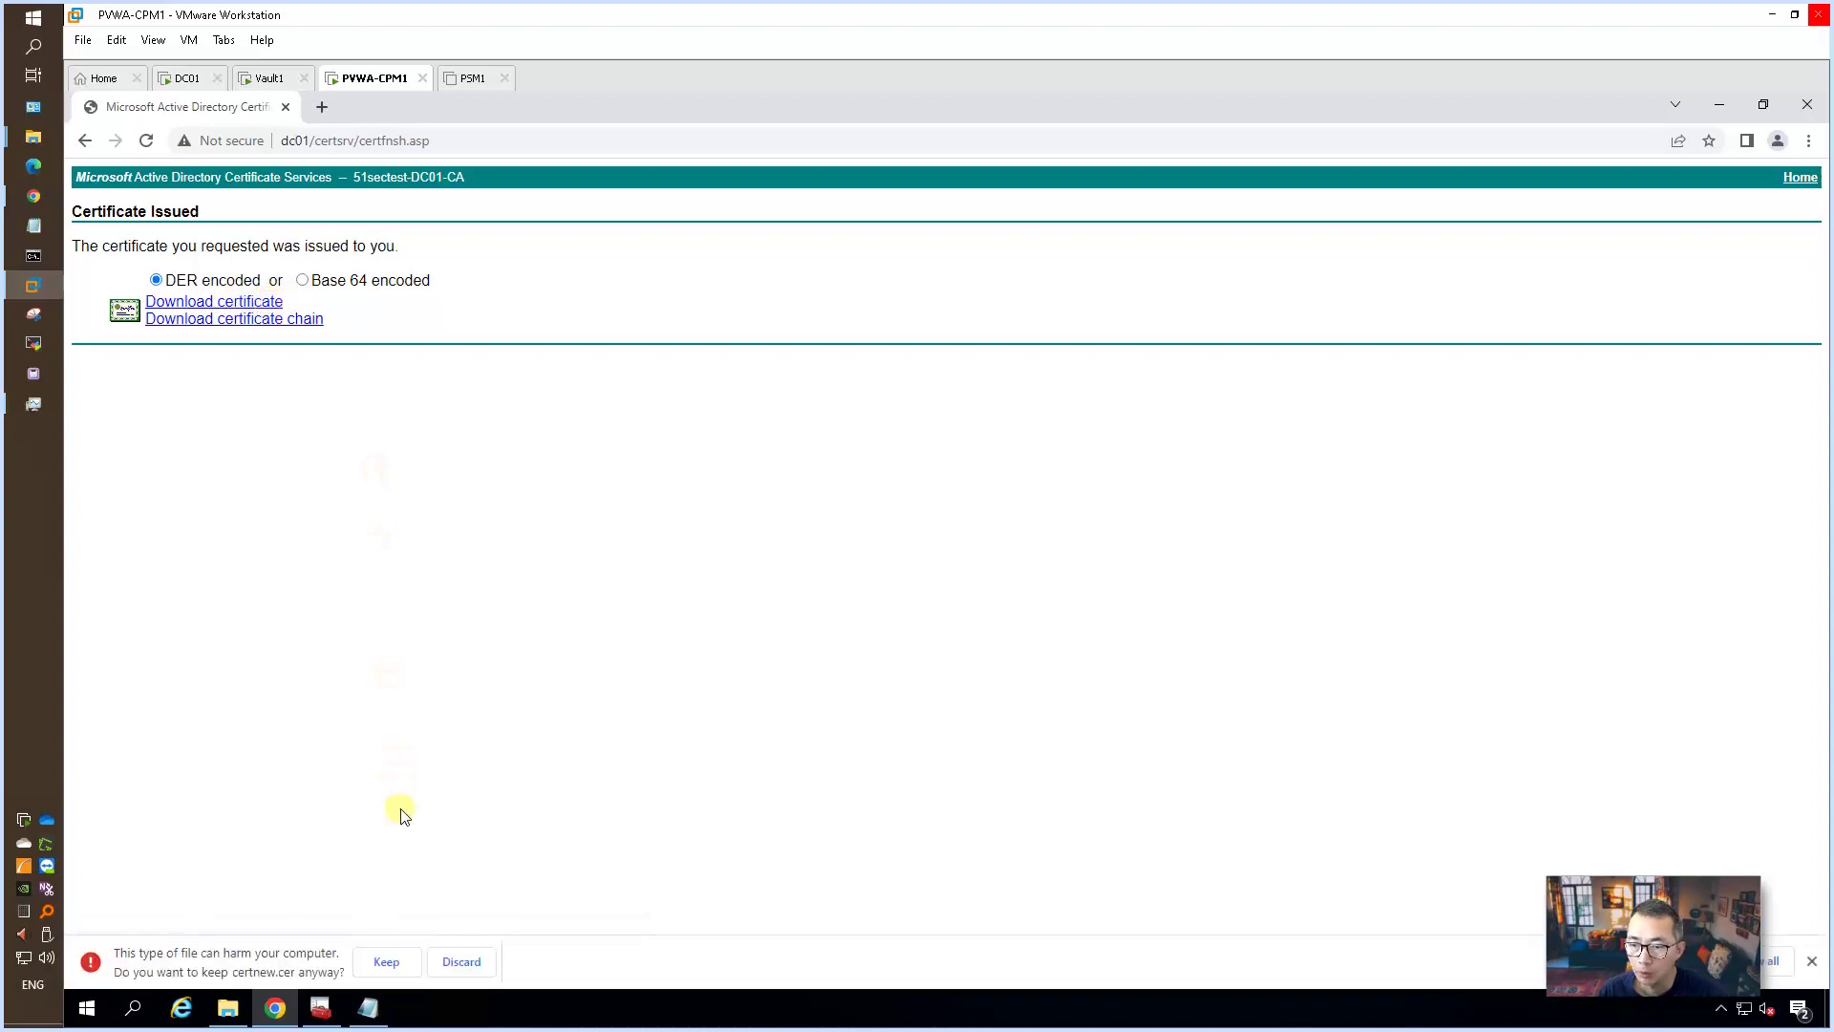
pyautogui.click(401, 959)
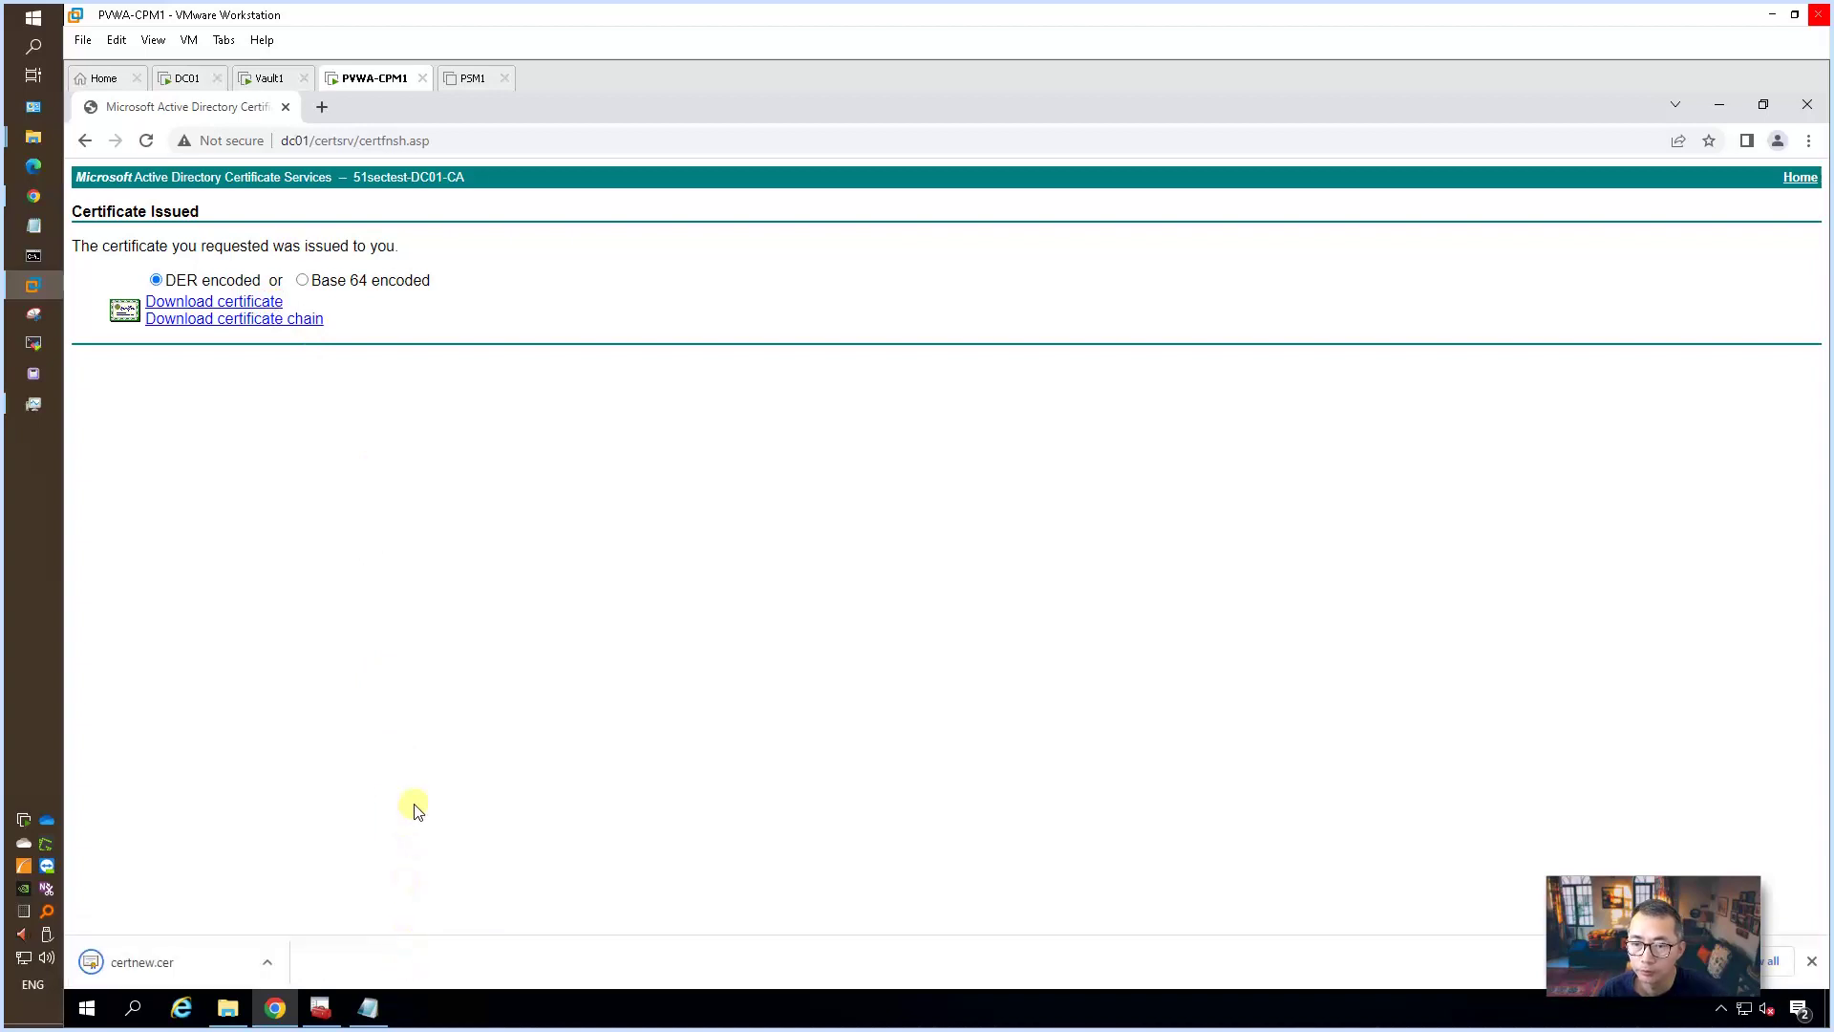
pyautogui.rightClick(203, 961)
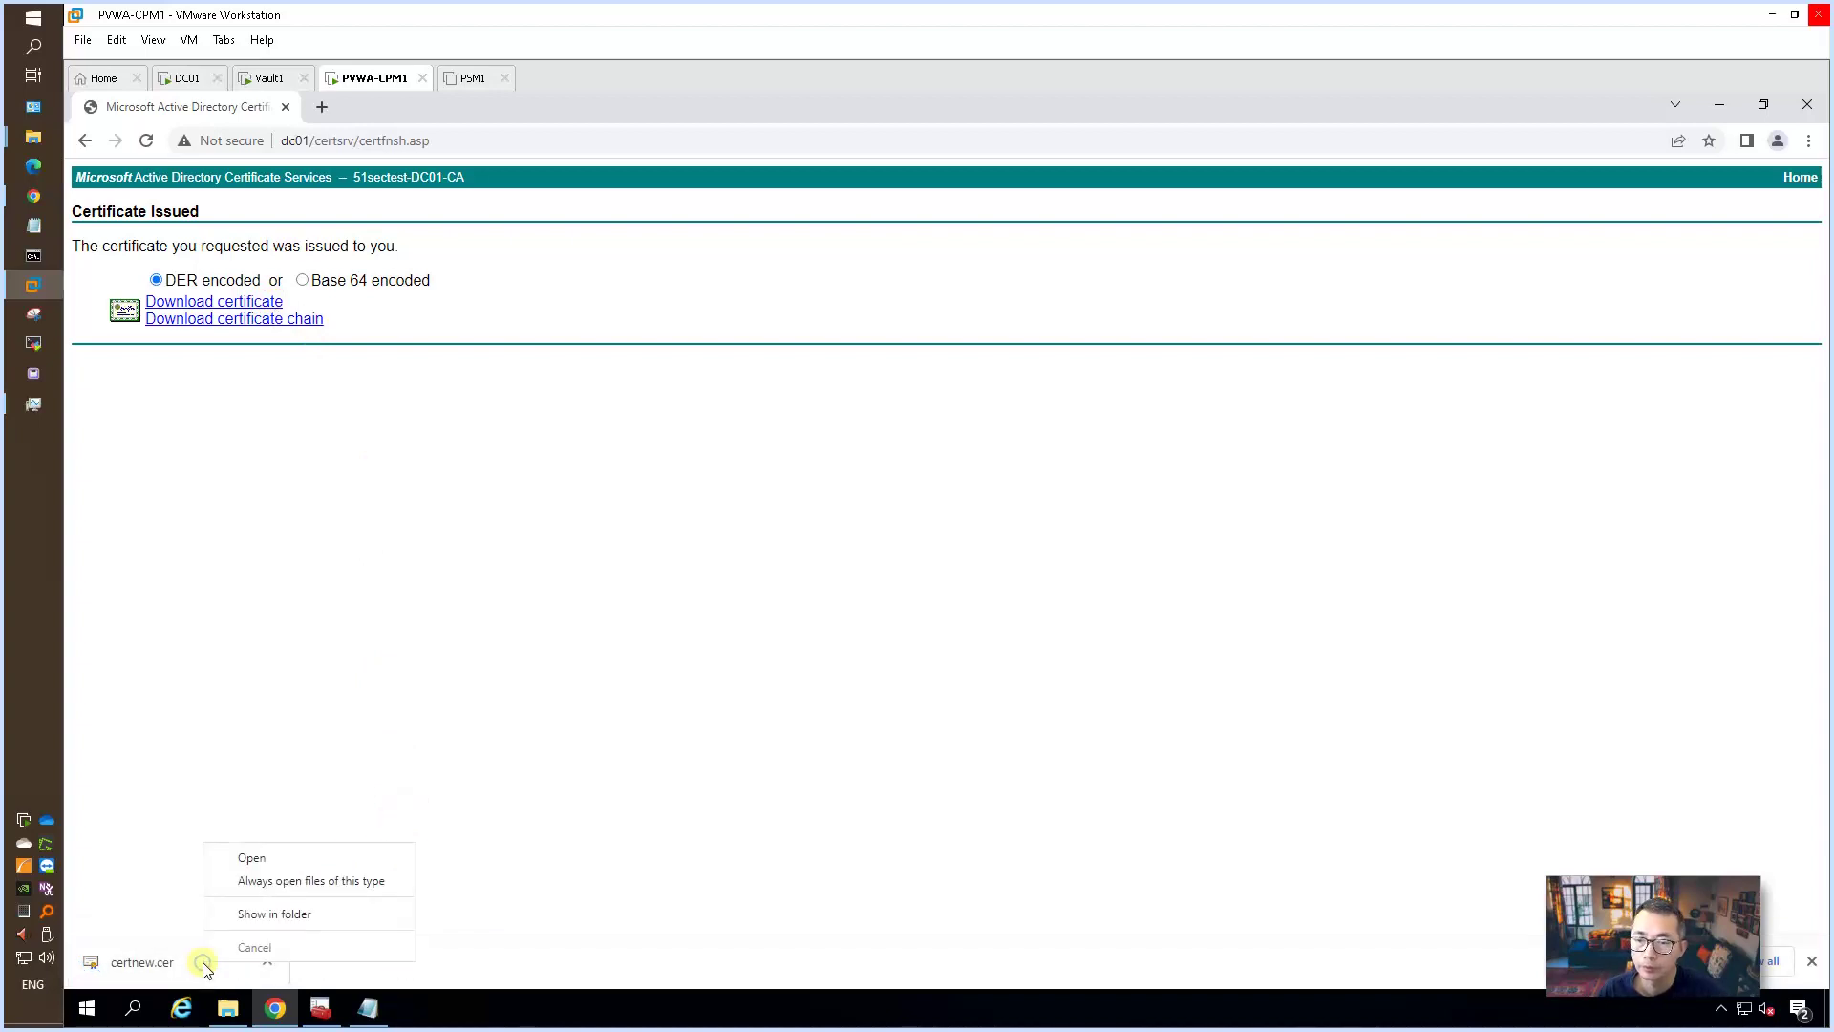
pyautogui.click(279, 913)
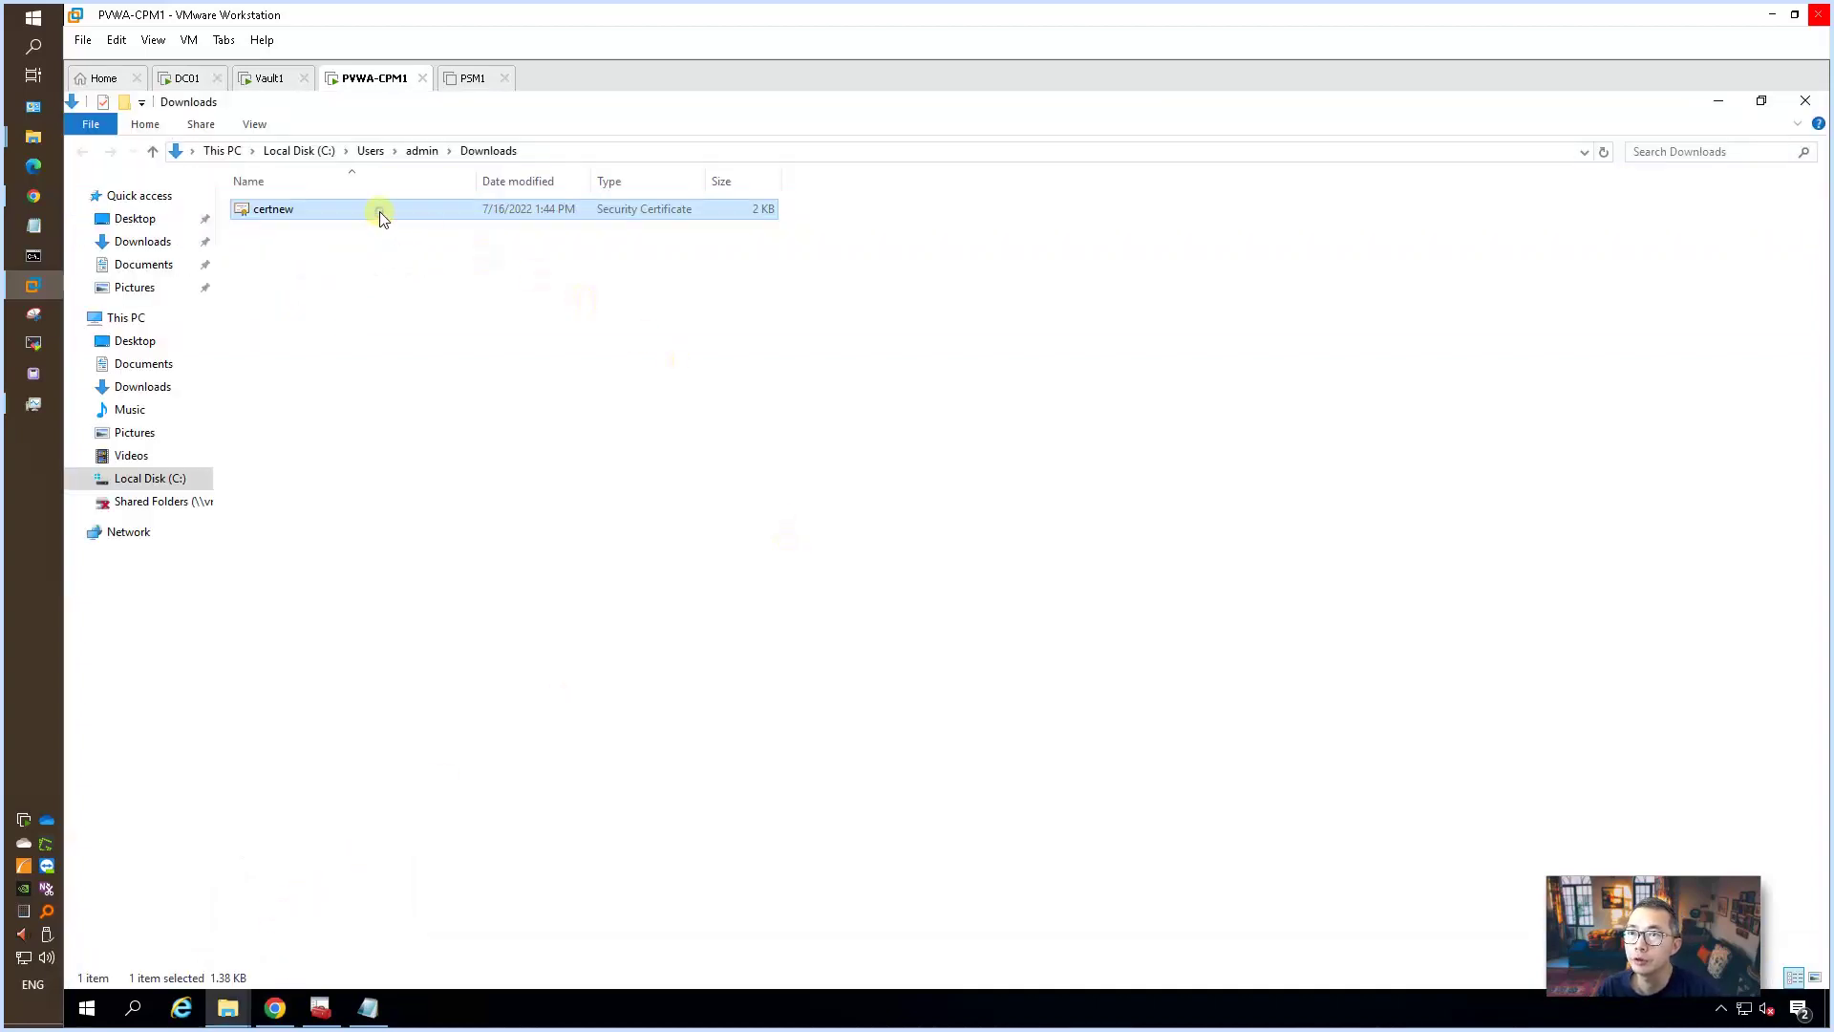
# - View the raw contents of the certnew certificate in Notepad and close it
pyautogui.rightClick(380, 218)
pyautogui.moveTo(593, 290)
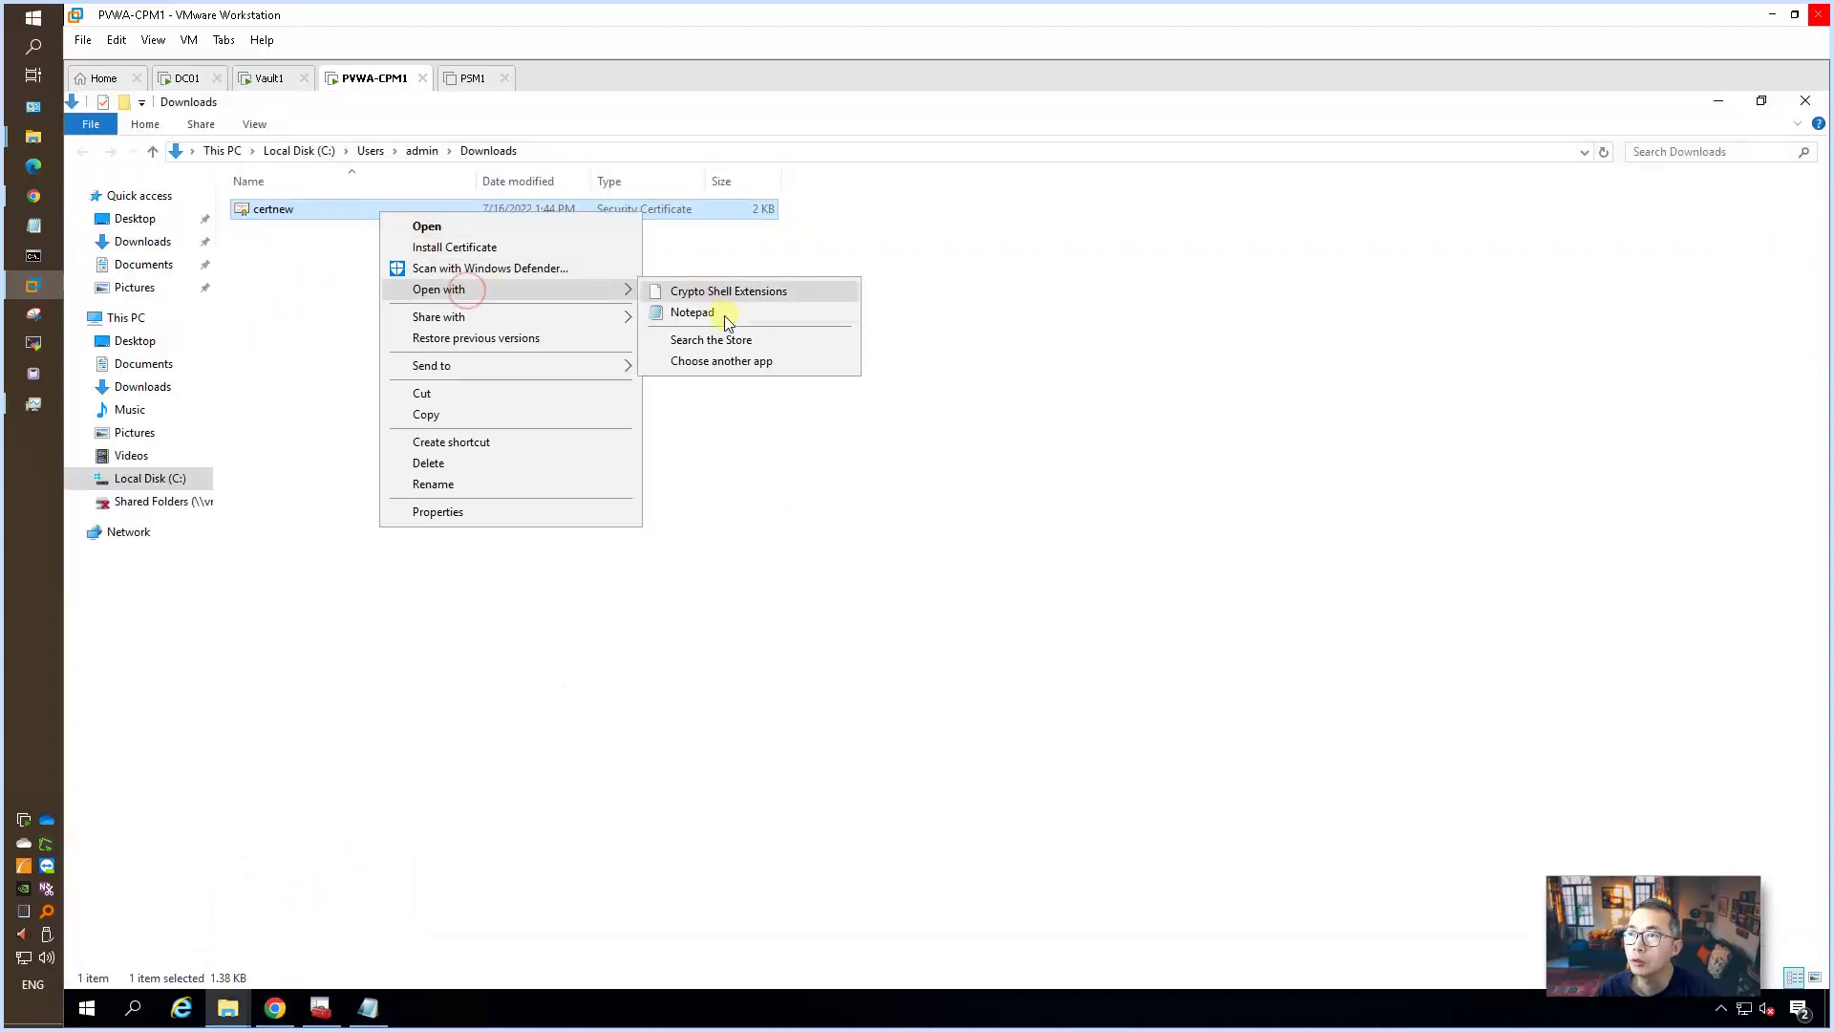
pyautogui.click(691, 312)
pyautogui.click(1013, 569)
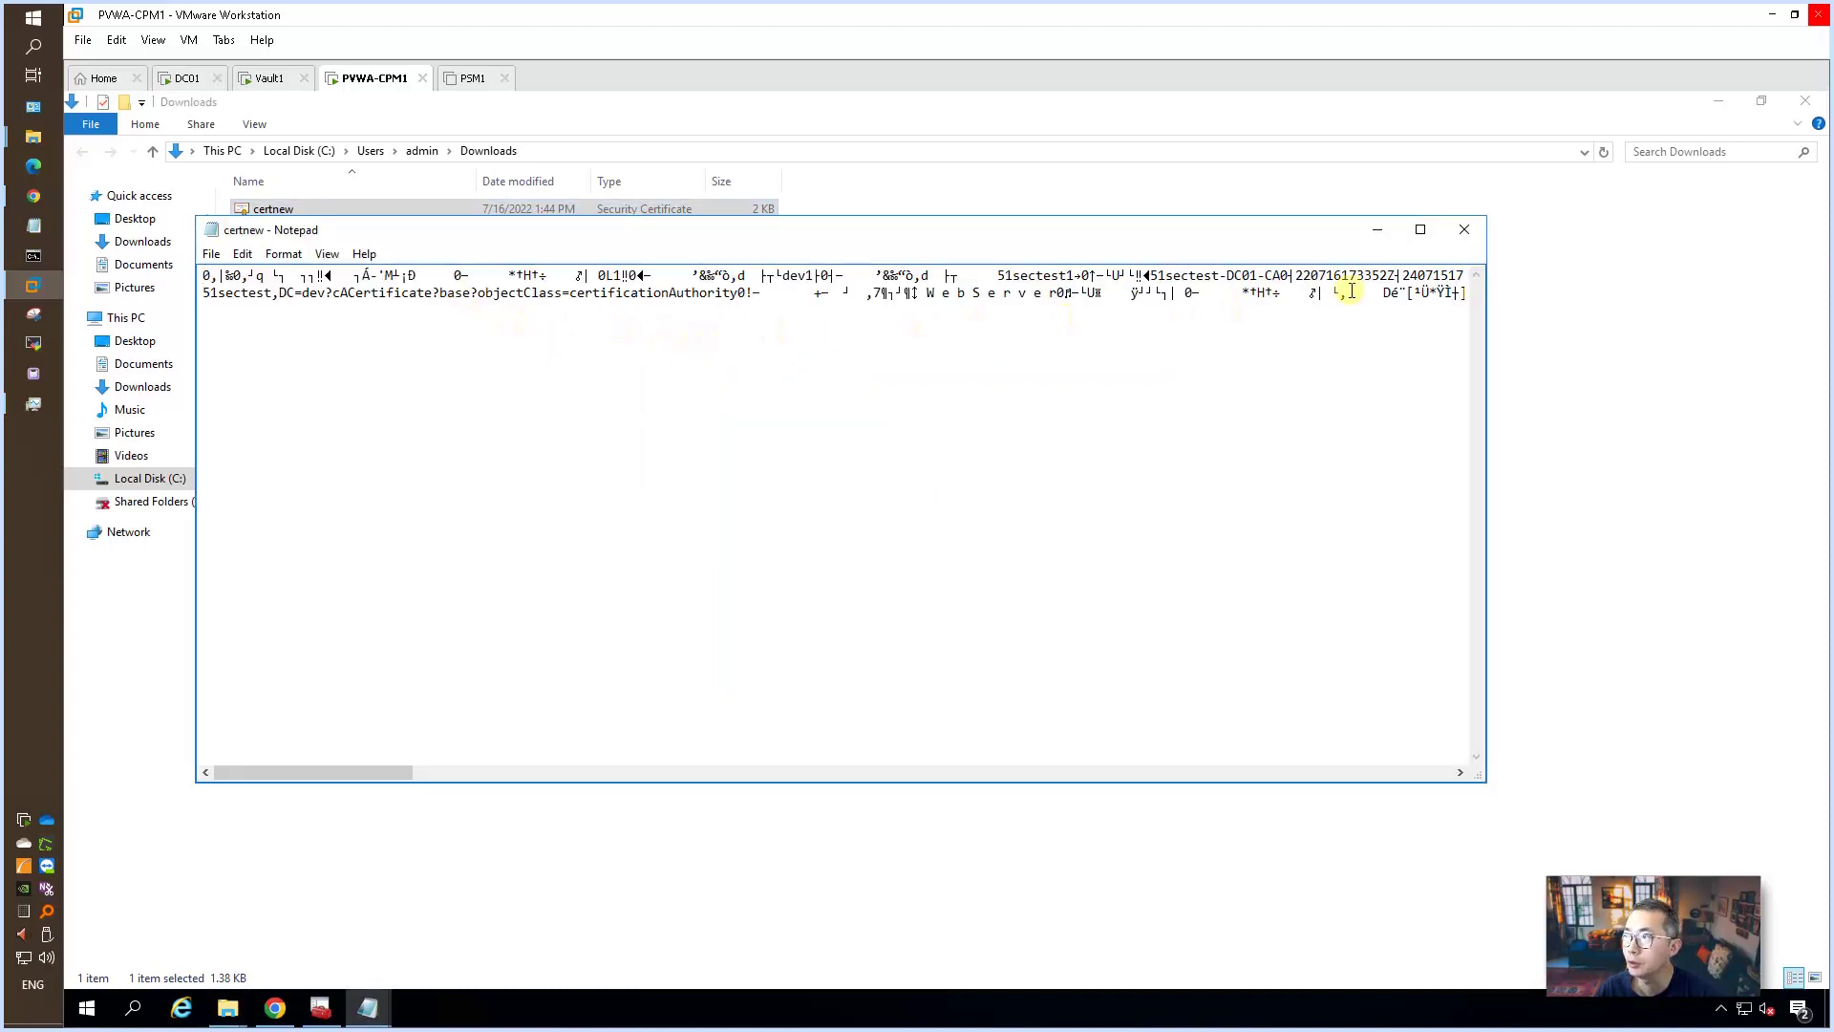
pyautogui.click(1465, 230)
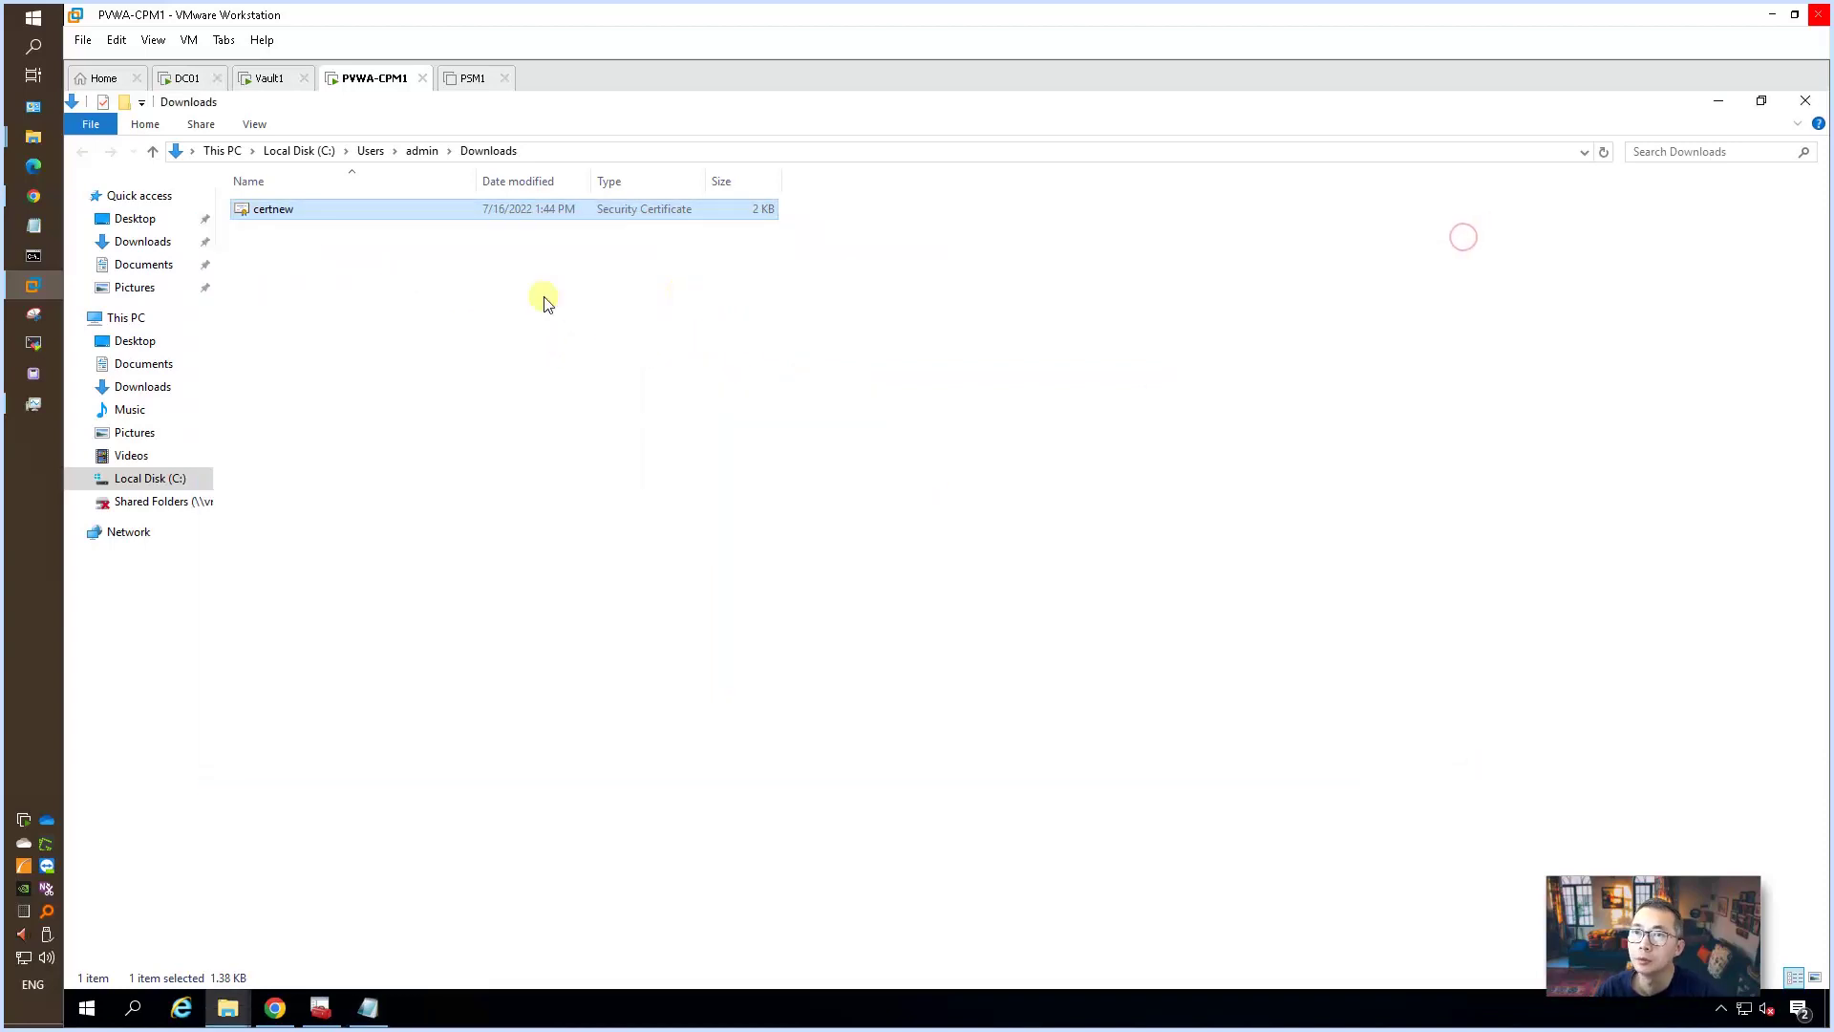
# - Open the downloaded certnew certificate and examine its details, including the Subject Alternative Name field
pyautogui.doubleClick(326, 210)
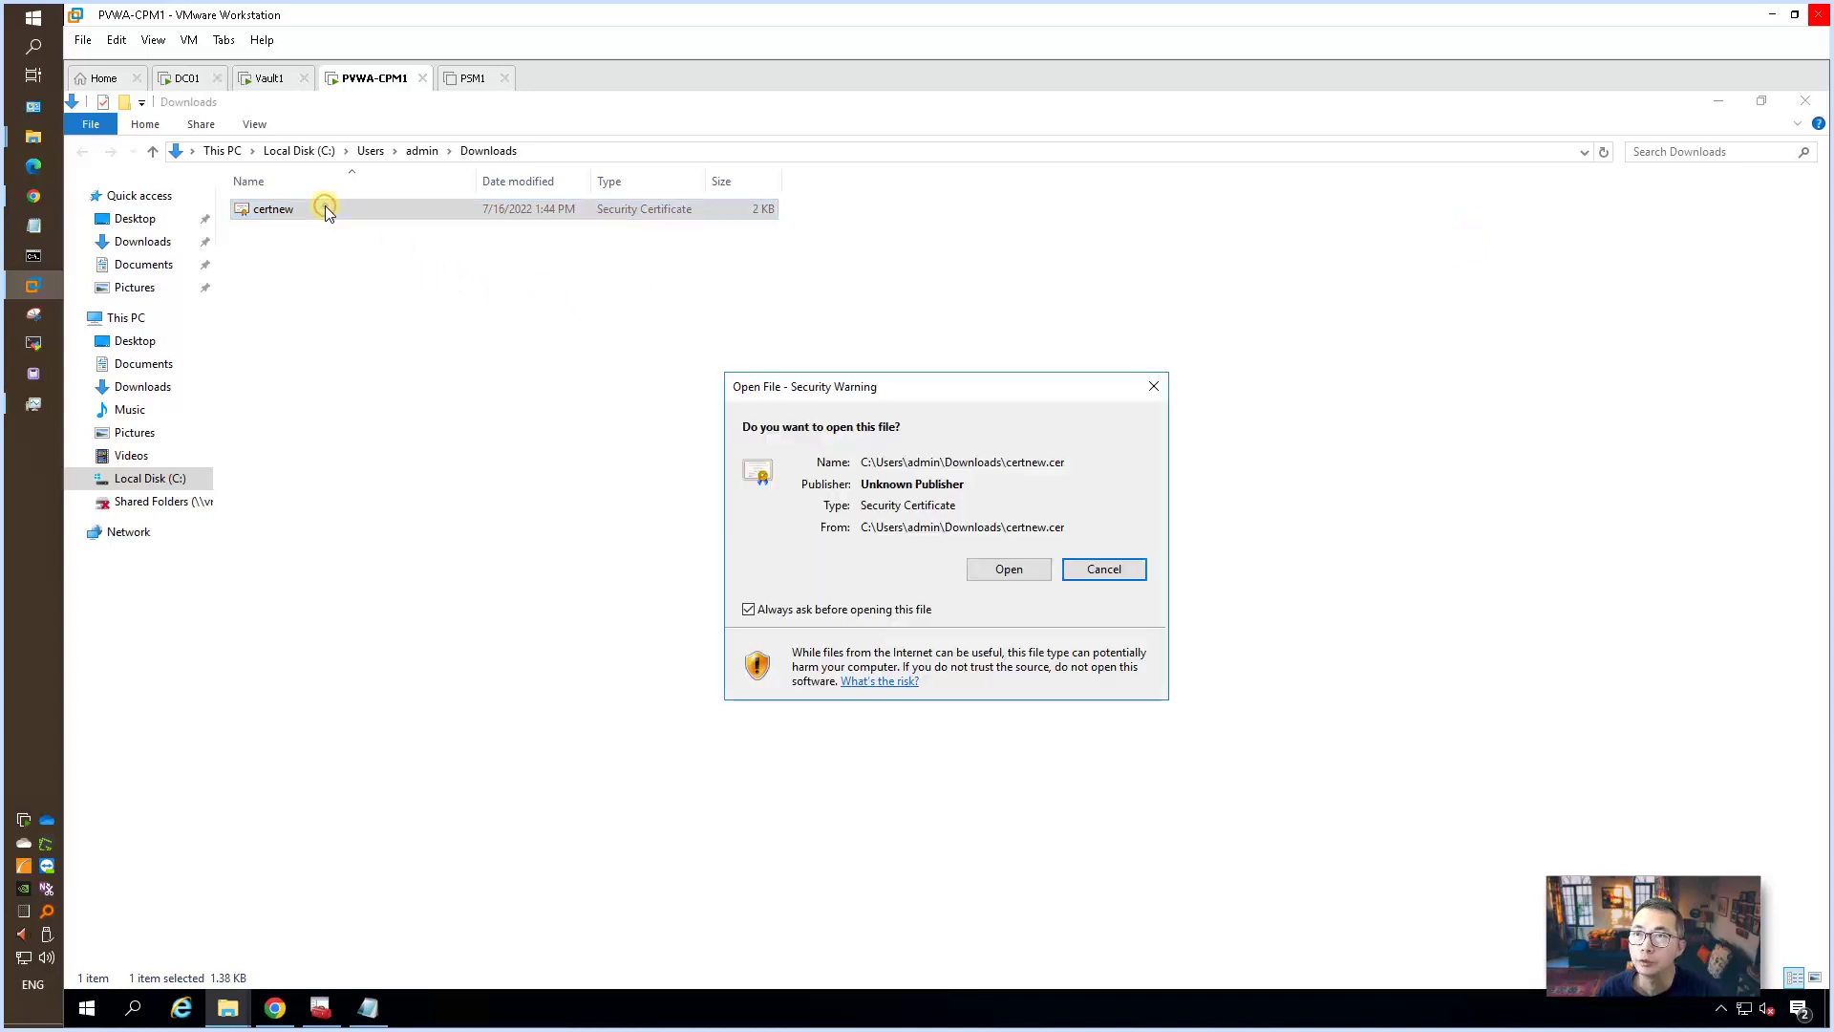
pyautogui.click(1002, 573)
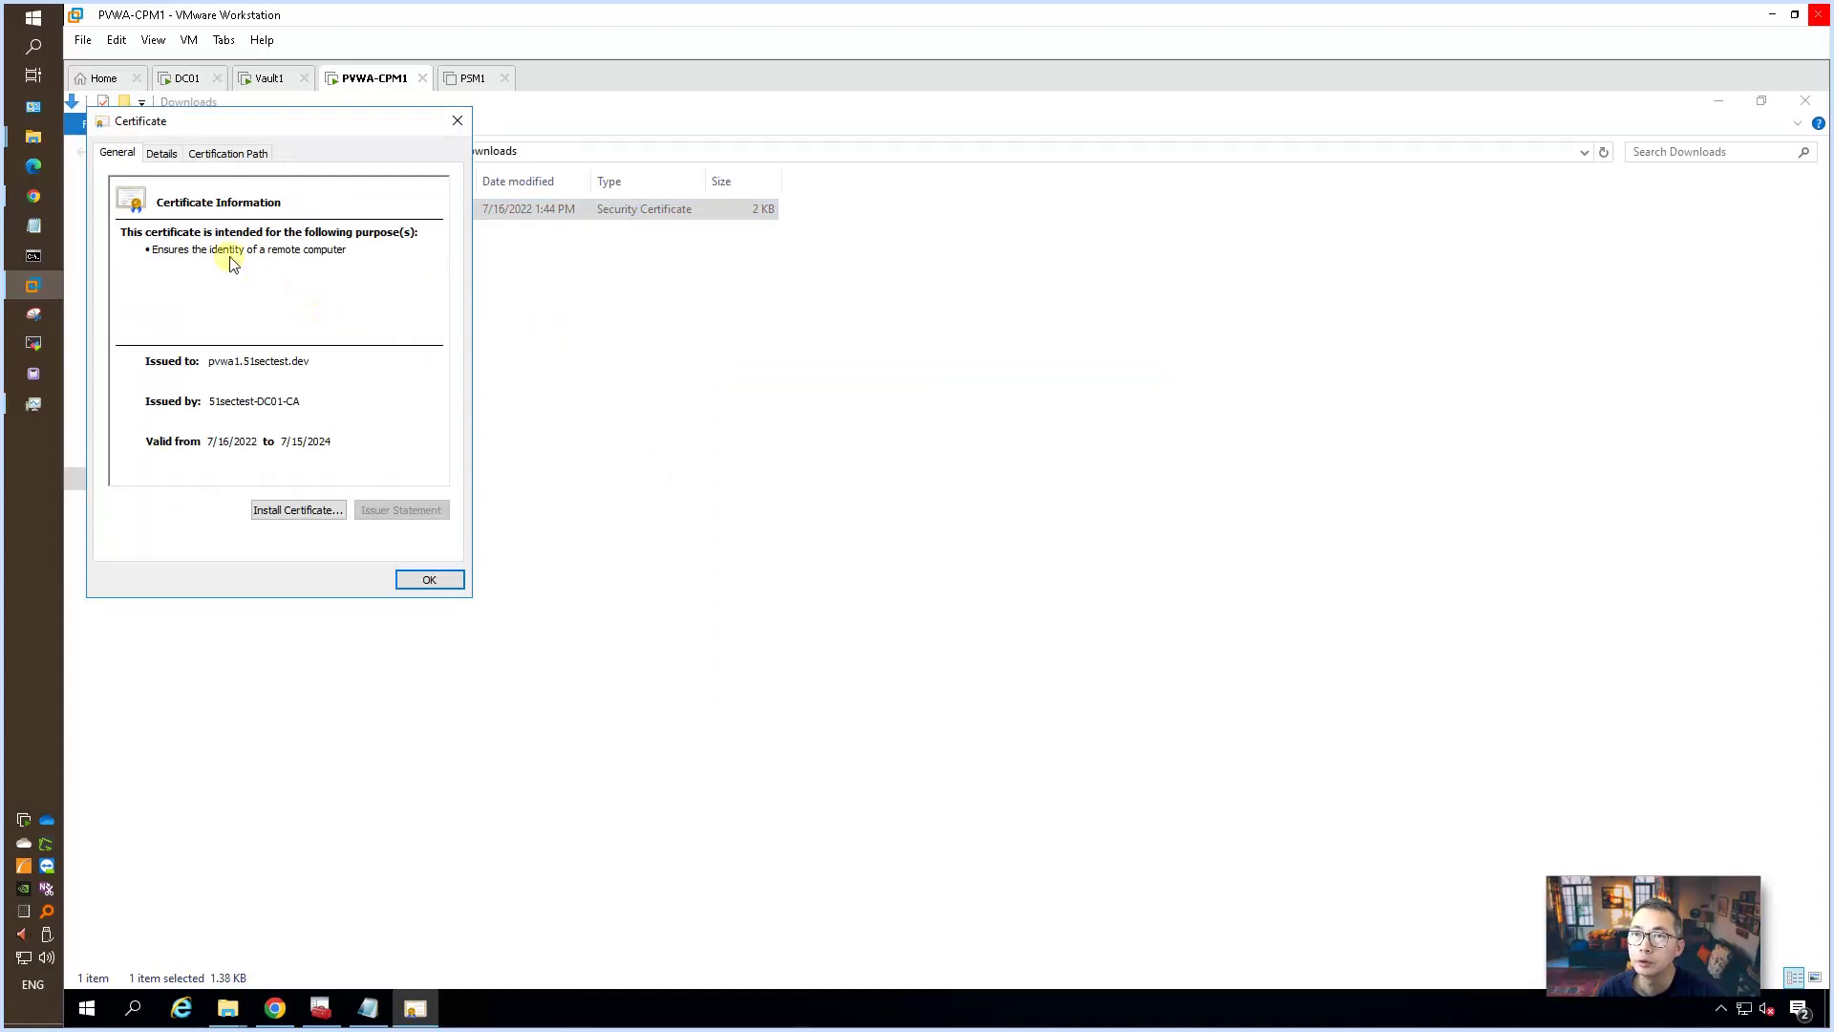
pyautogui.click(214, 405)
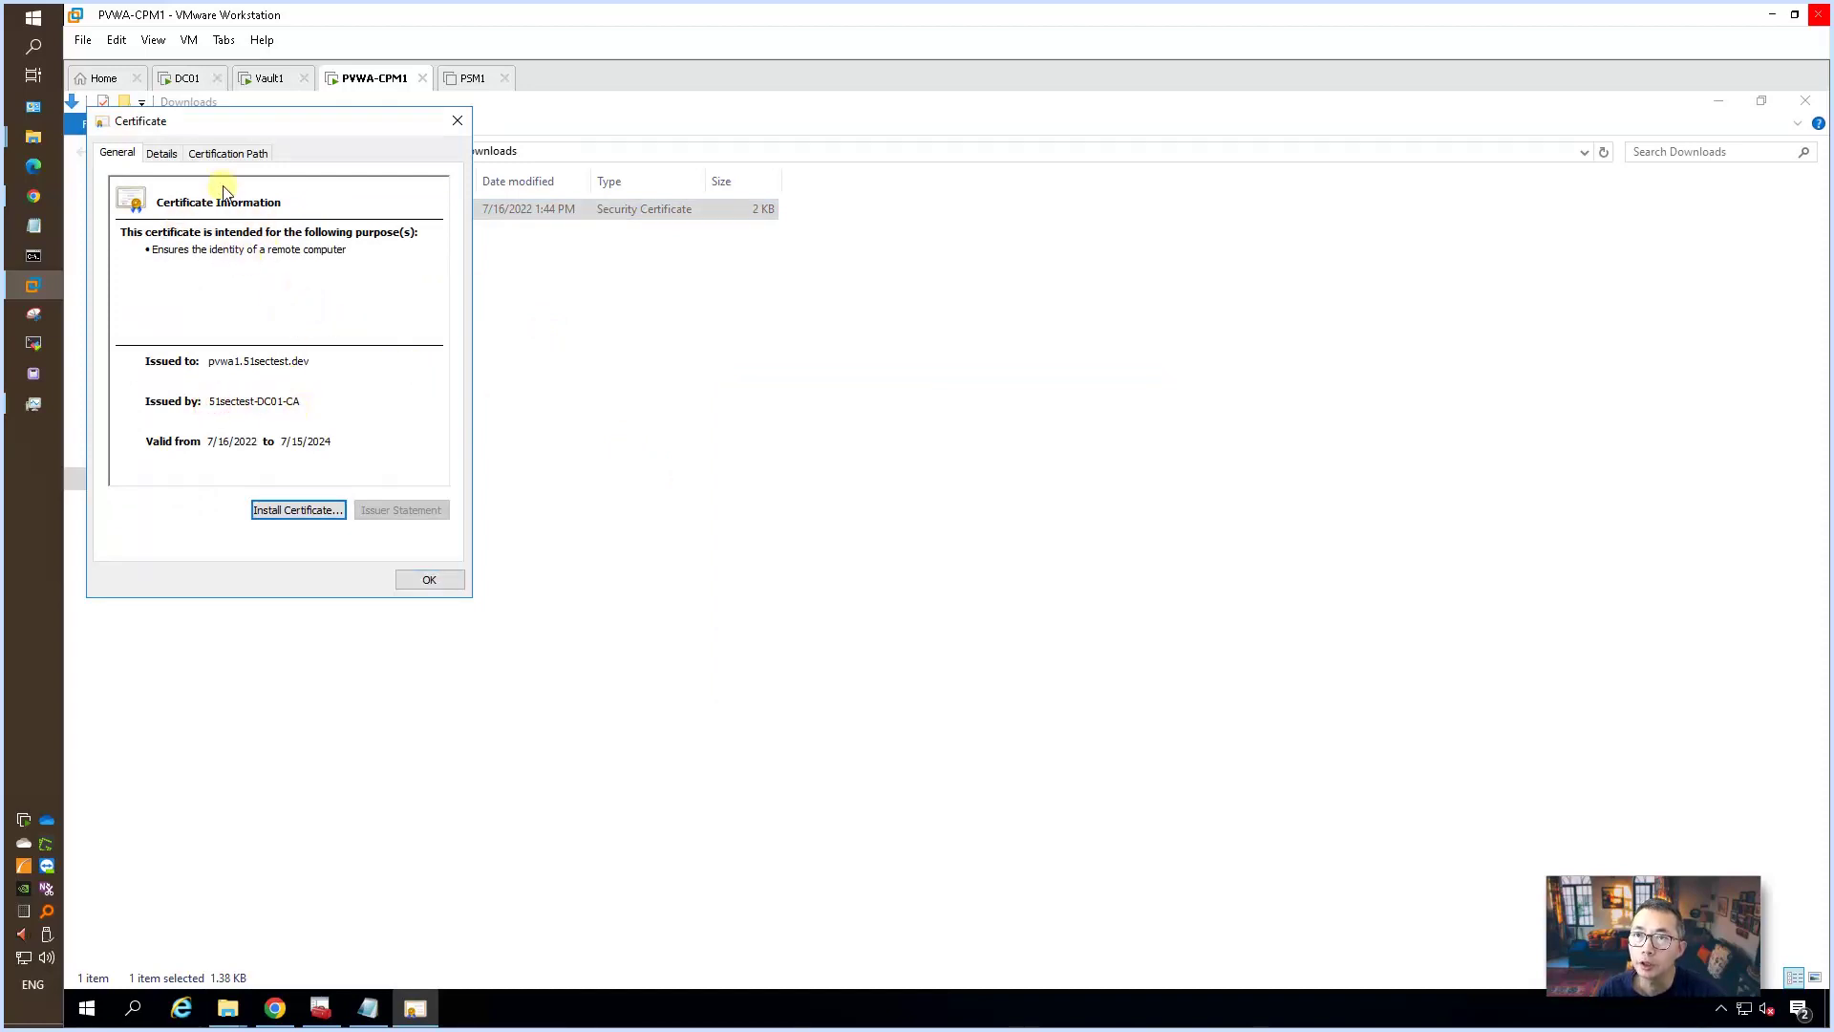
pyautogui.click(164, 154)
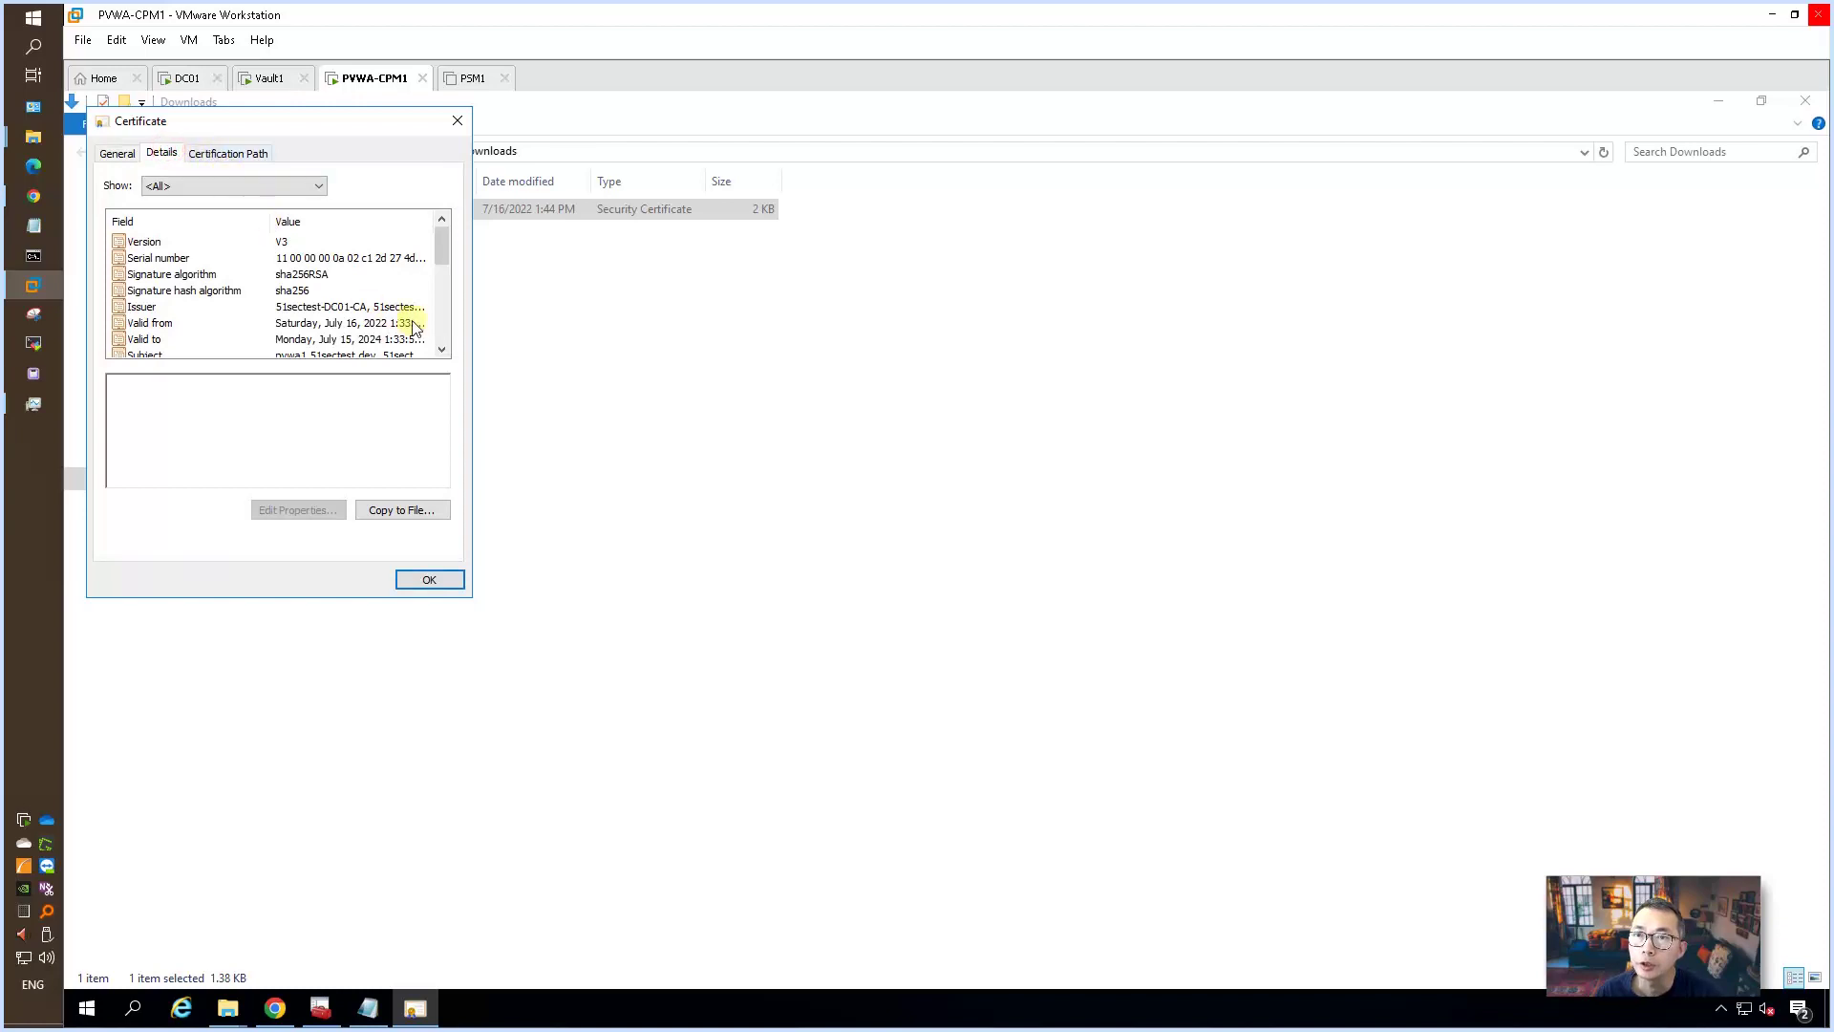
pyautogui.click(444, 312)
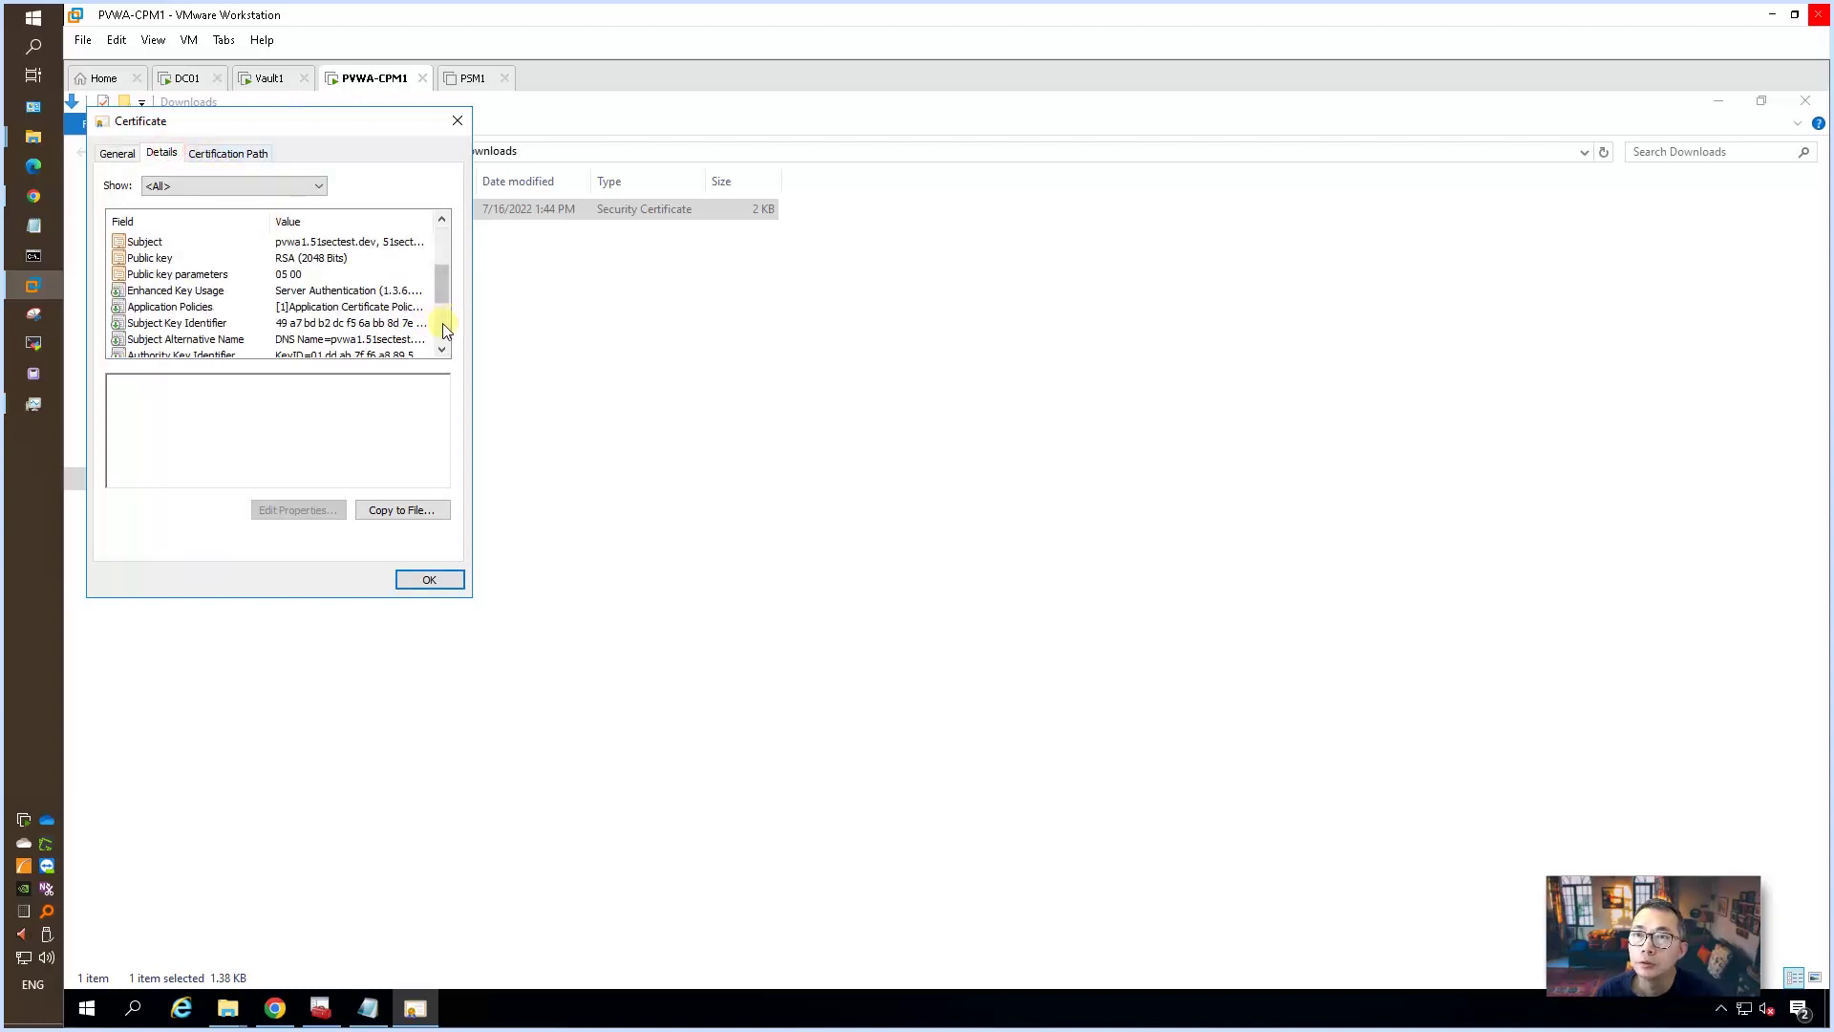
pyautogui.click(168, 341)
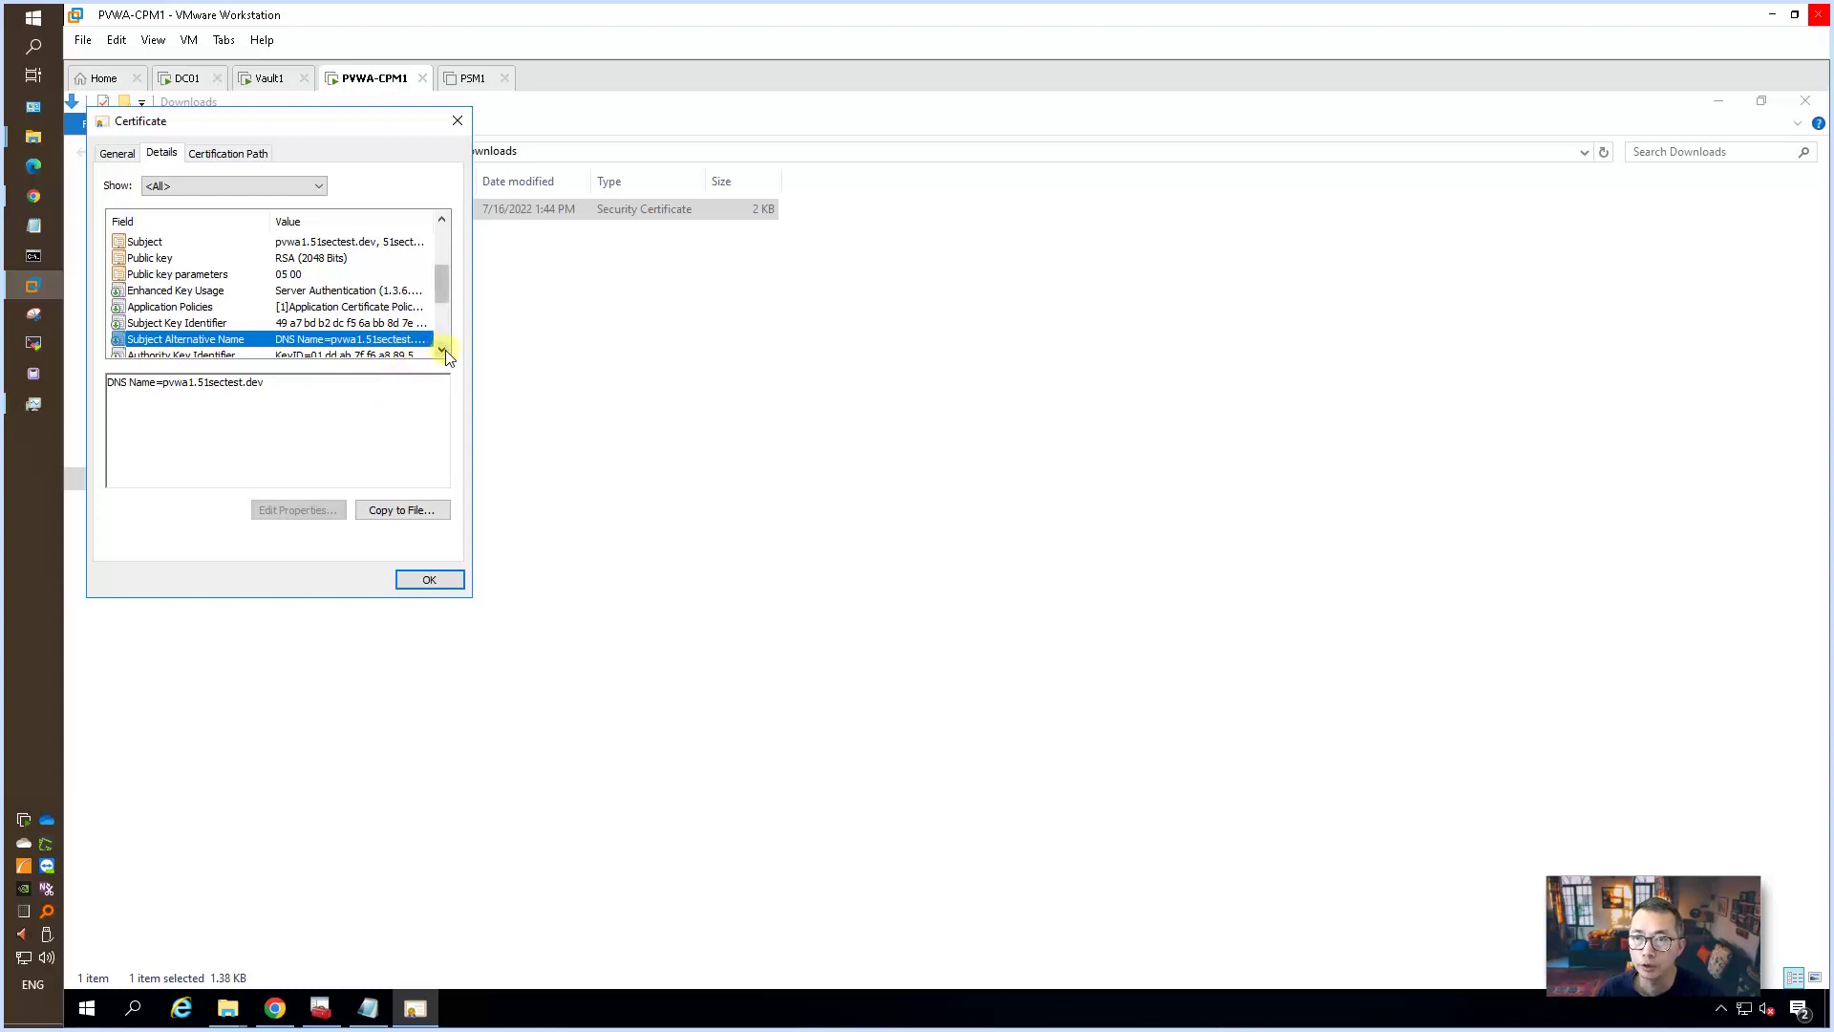
pyautogui.click(451, 575)
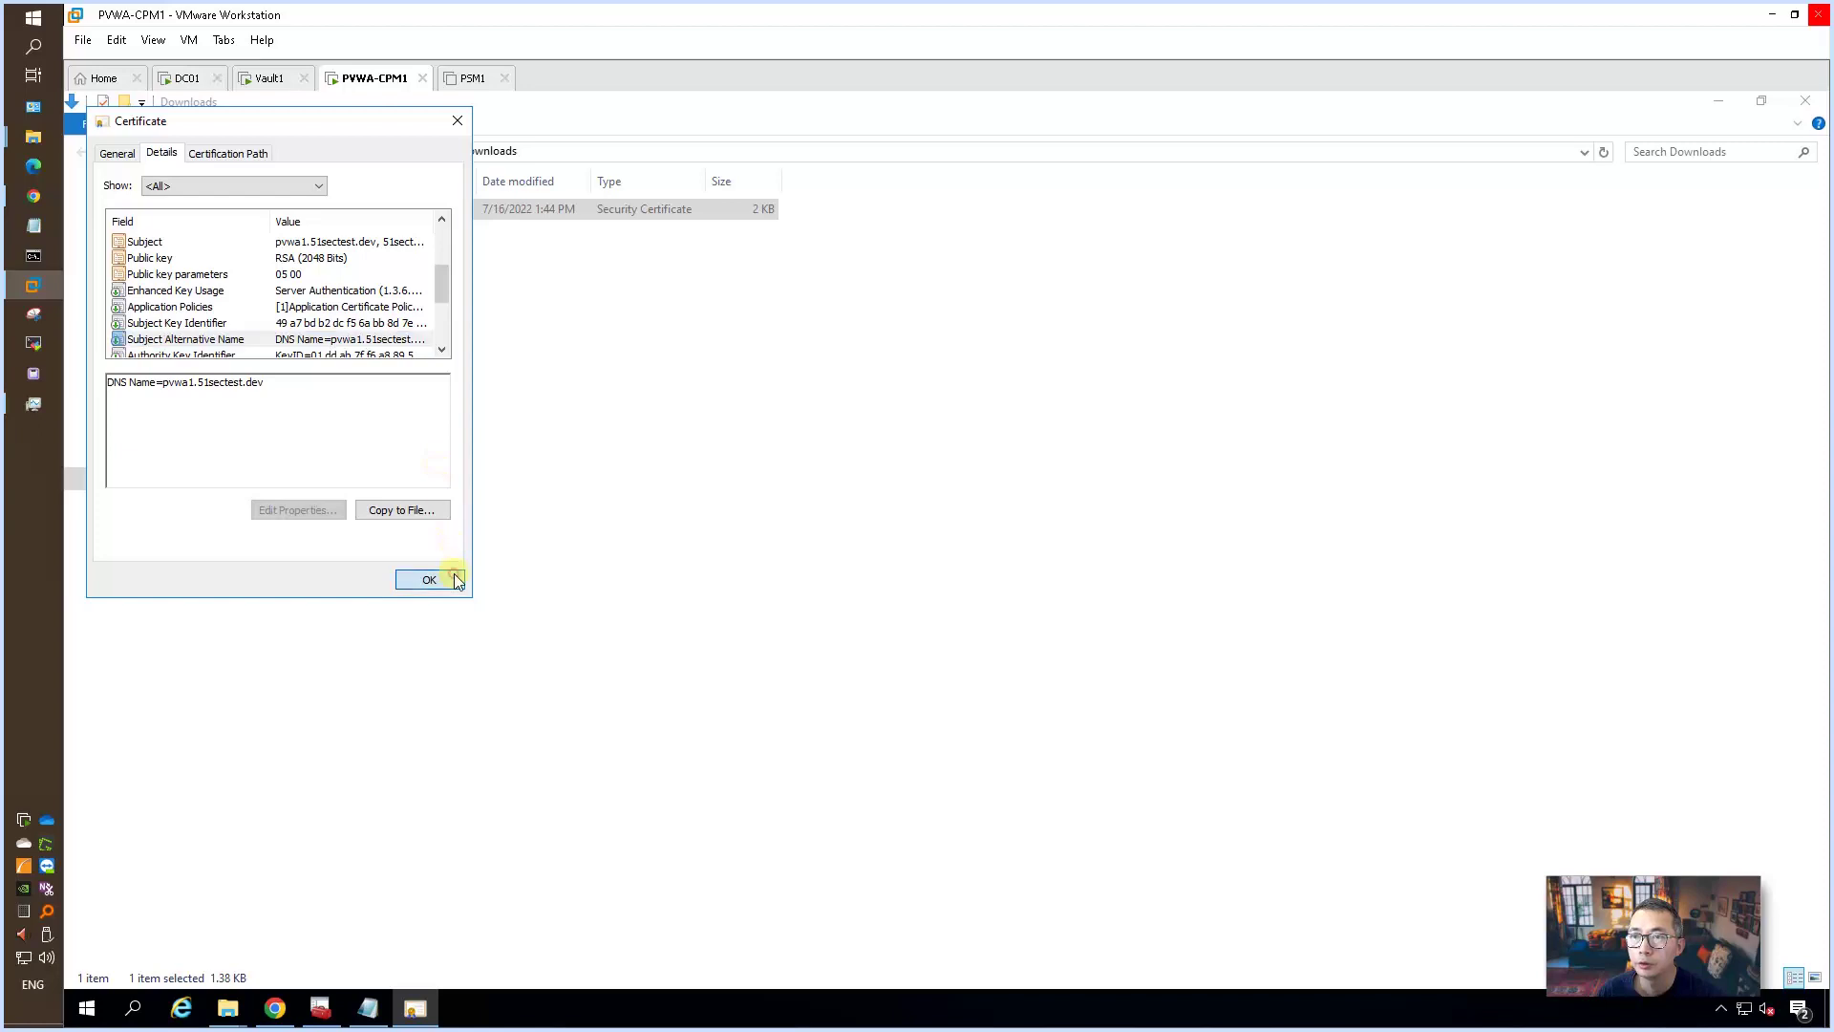
# - Start installing the certnew certificate with Local Machine as the store location
pyautogui.click(118, 160)
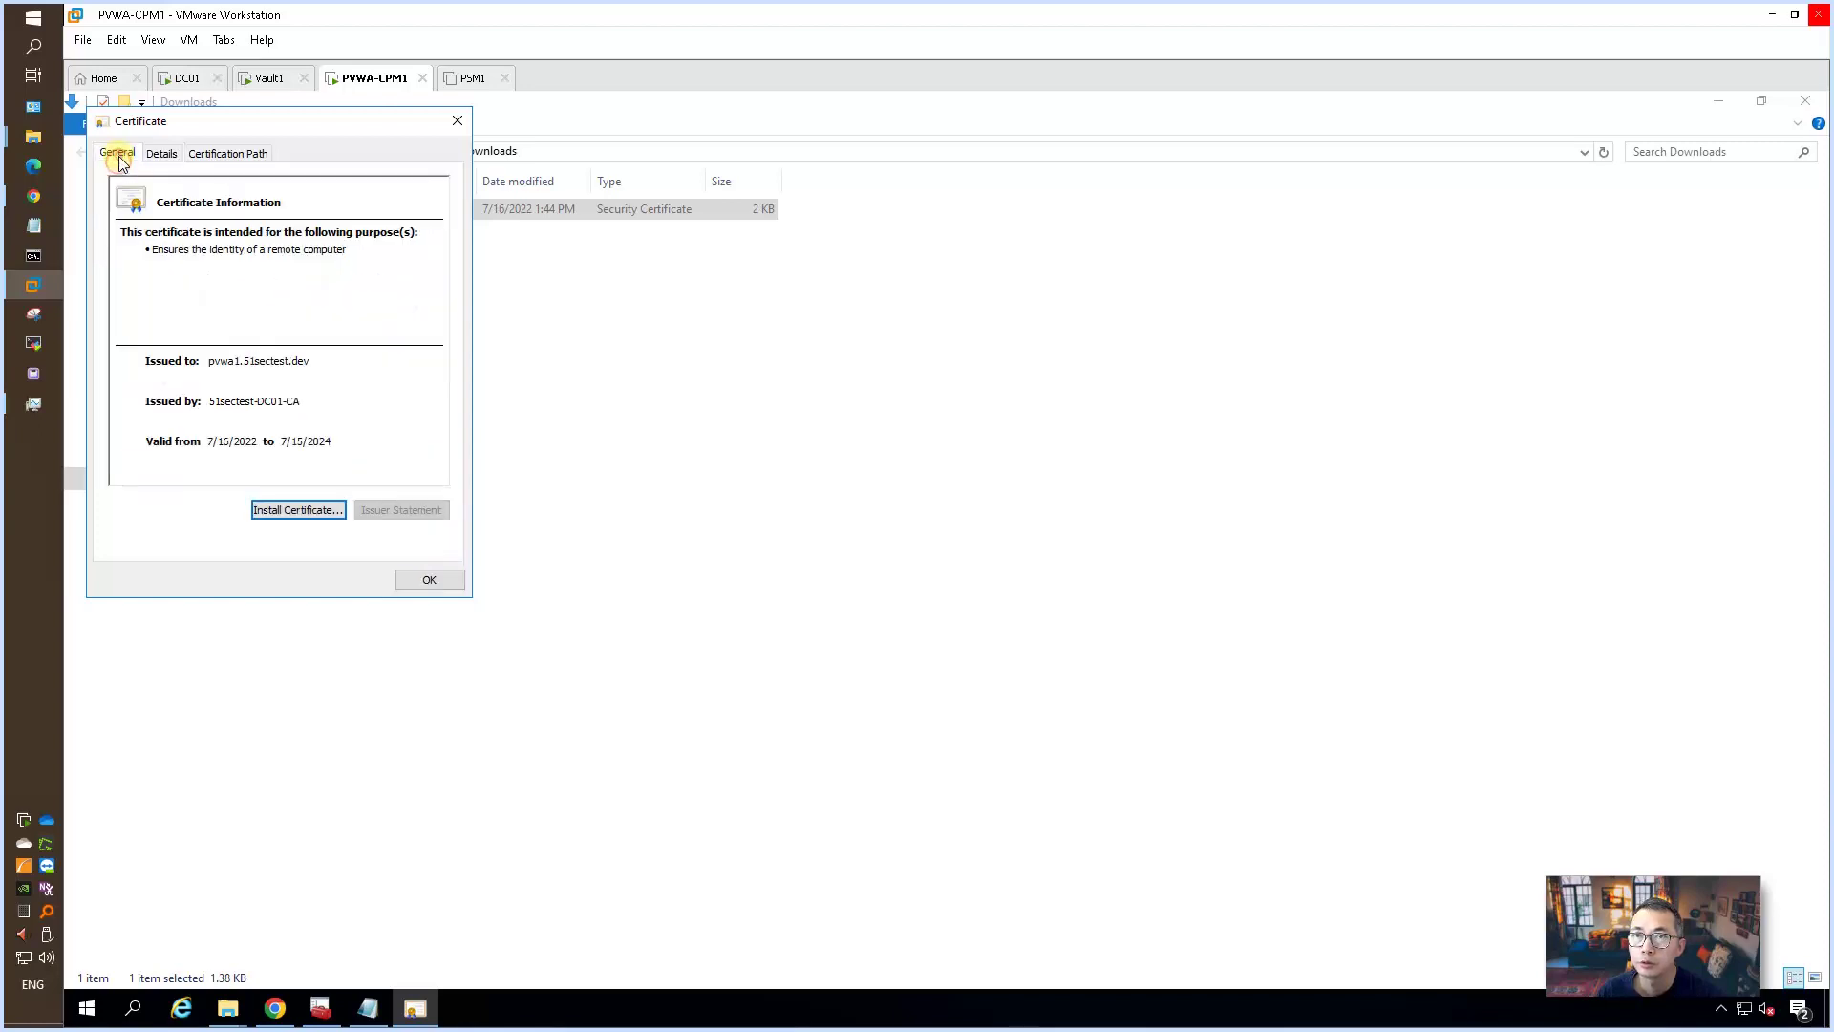
pyautogui.click(289, 512)
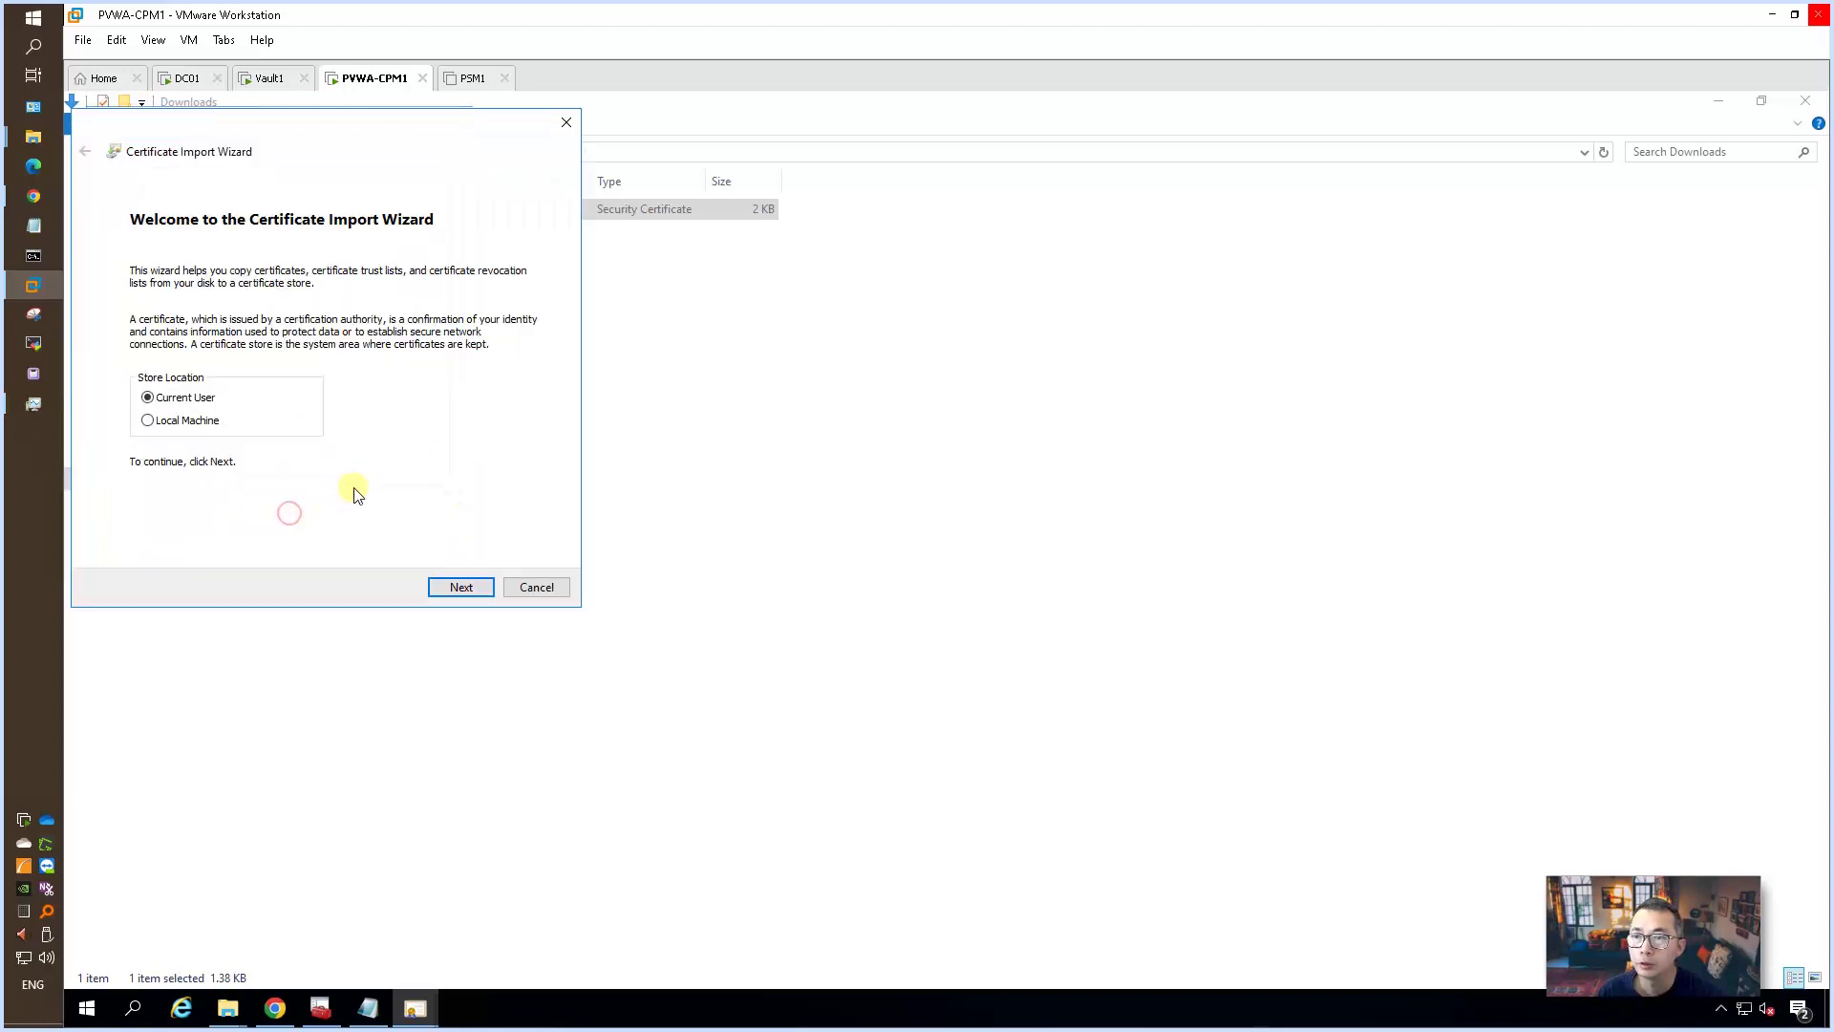
pyautogui.click(216, 423)
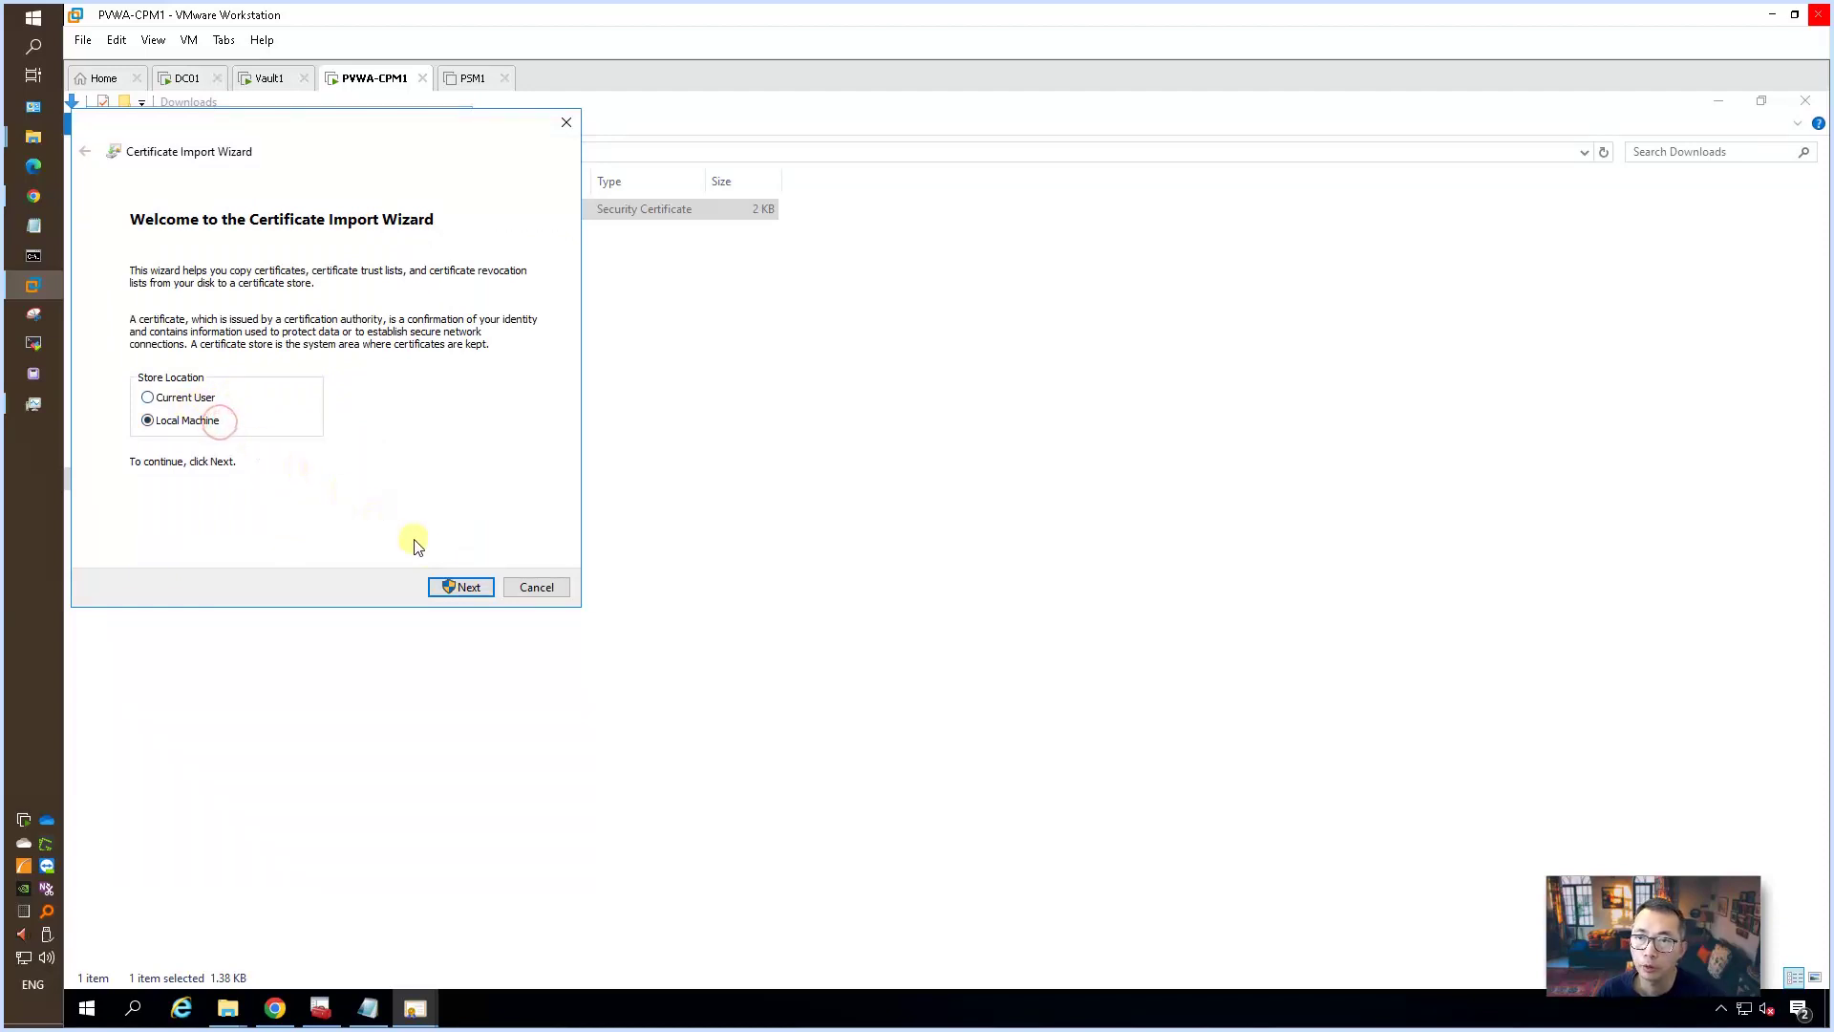
pyautogui.click(458, 587)
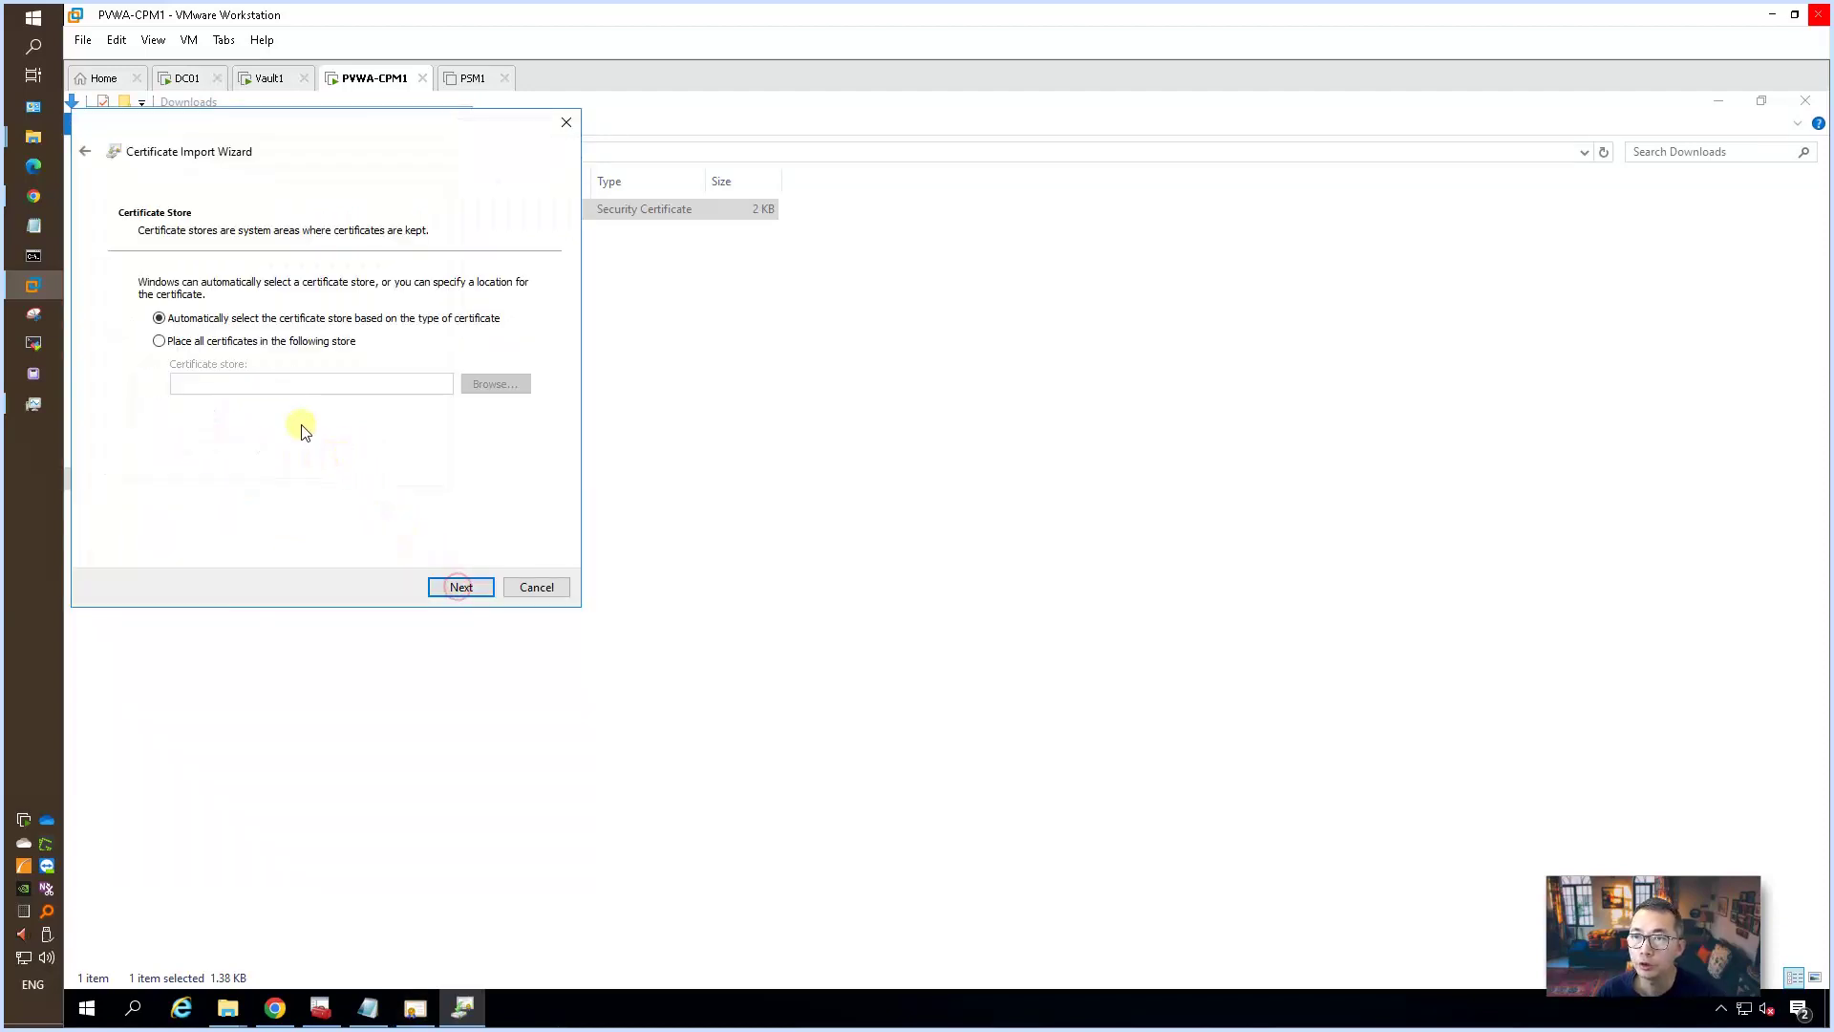
# - Place the certificate in the Personal store, finish the import and close the certificate
pyautogui.click(339, 341)
pyautogui.click(471, 386)
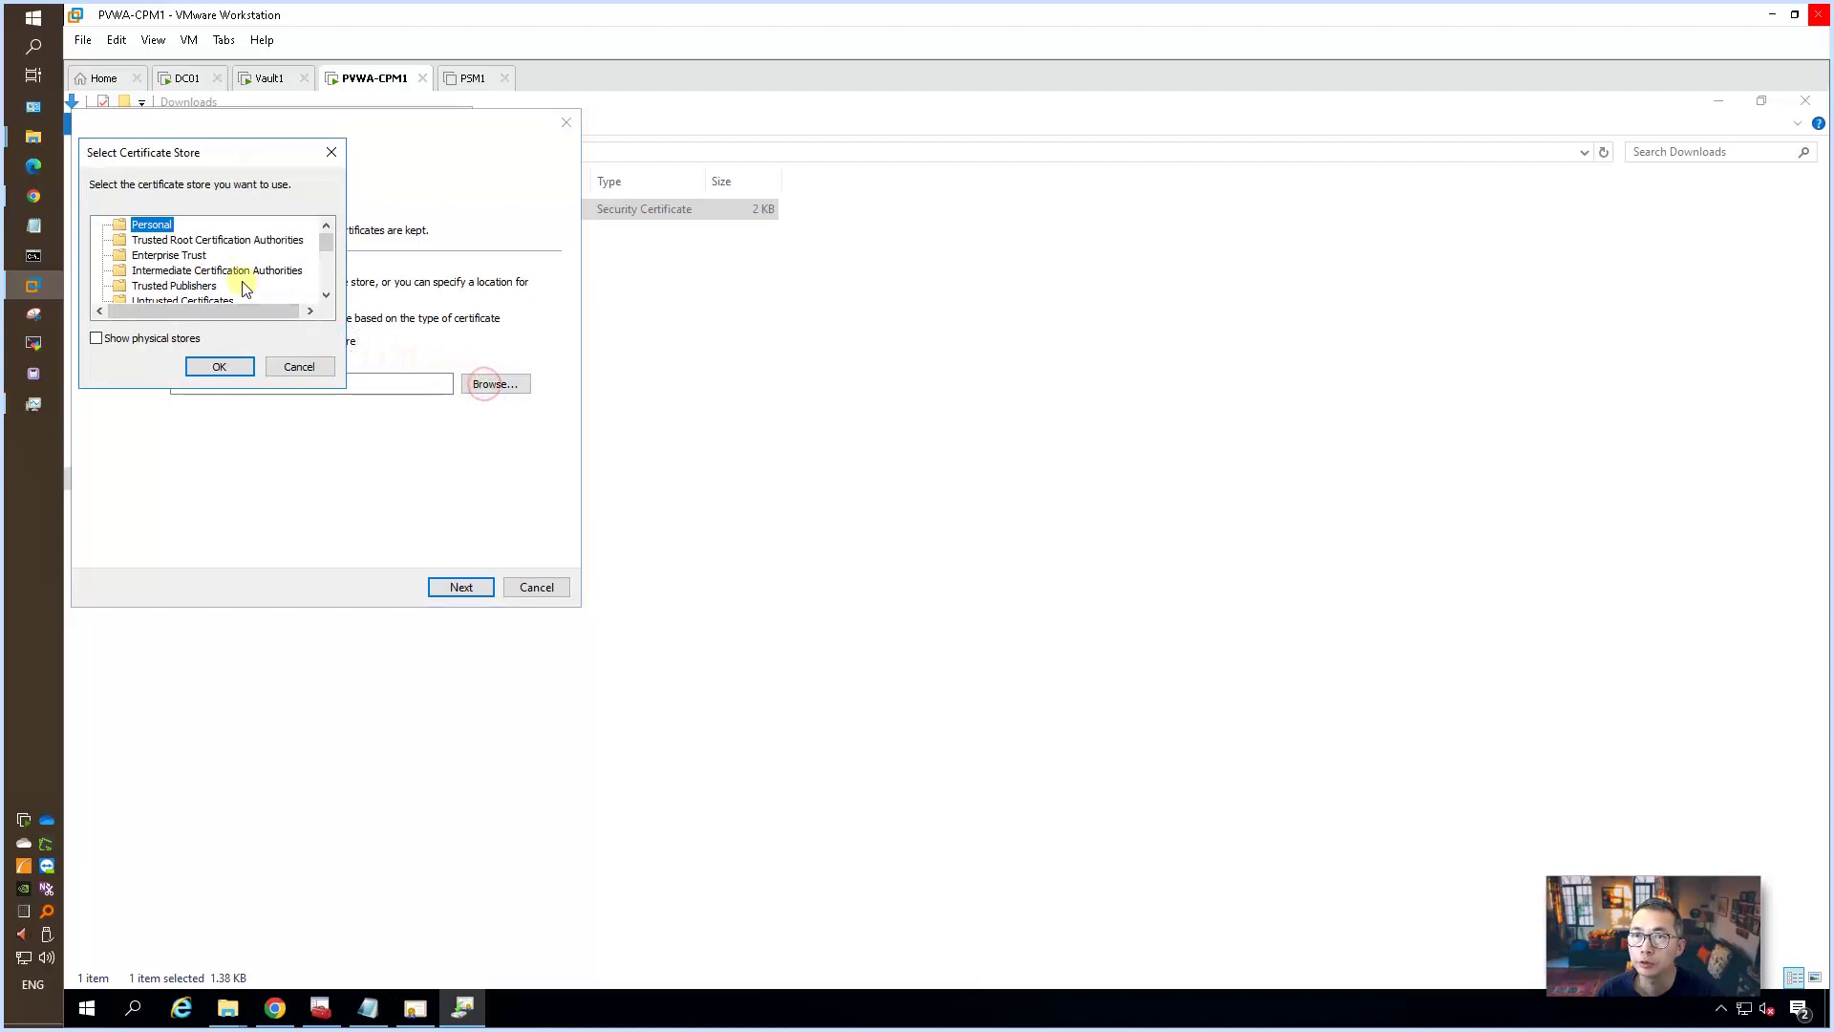
pyautogui.click(219, 366)
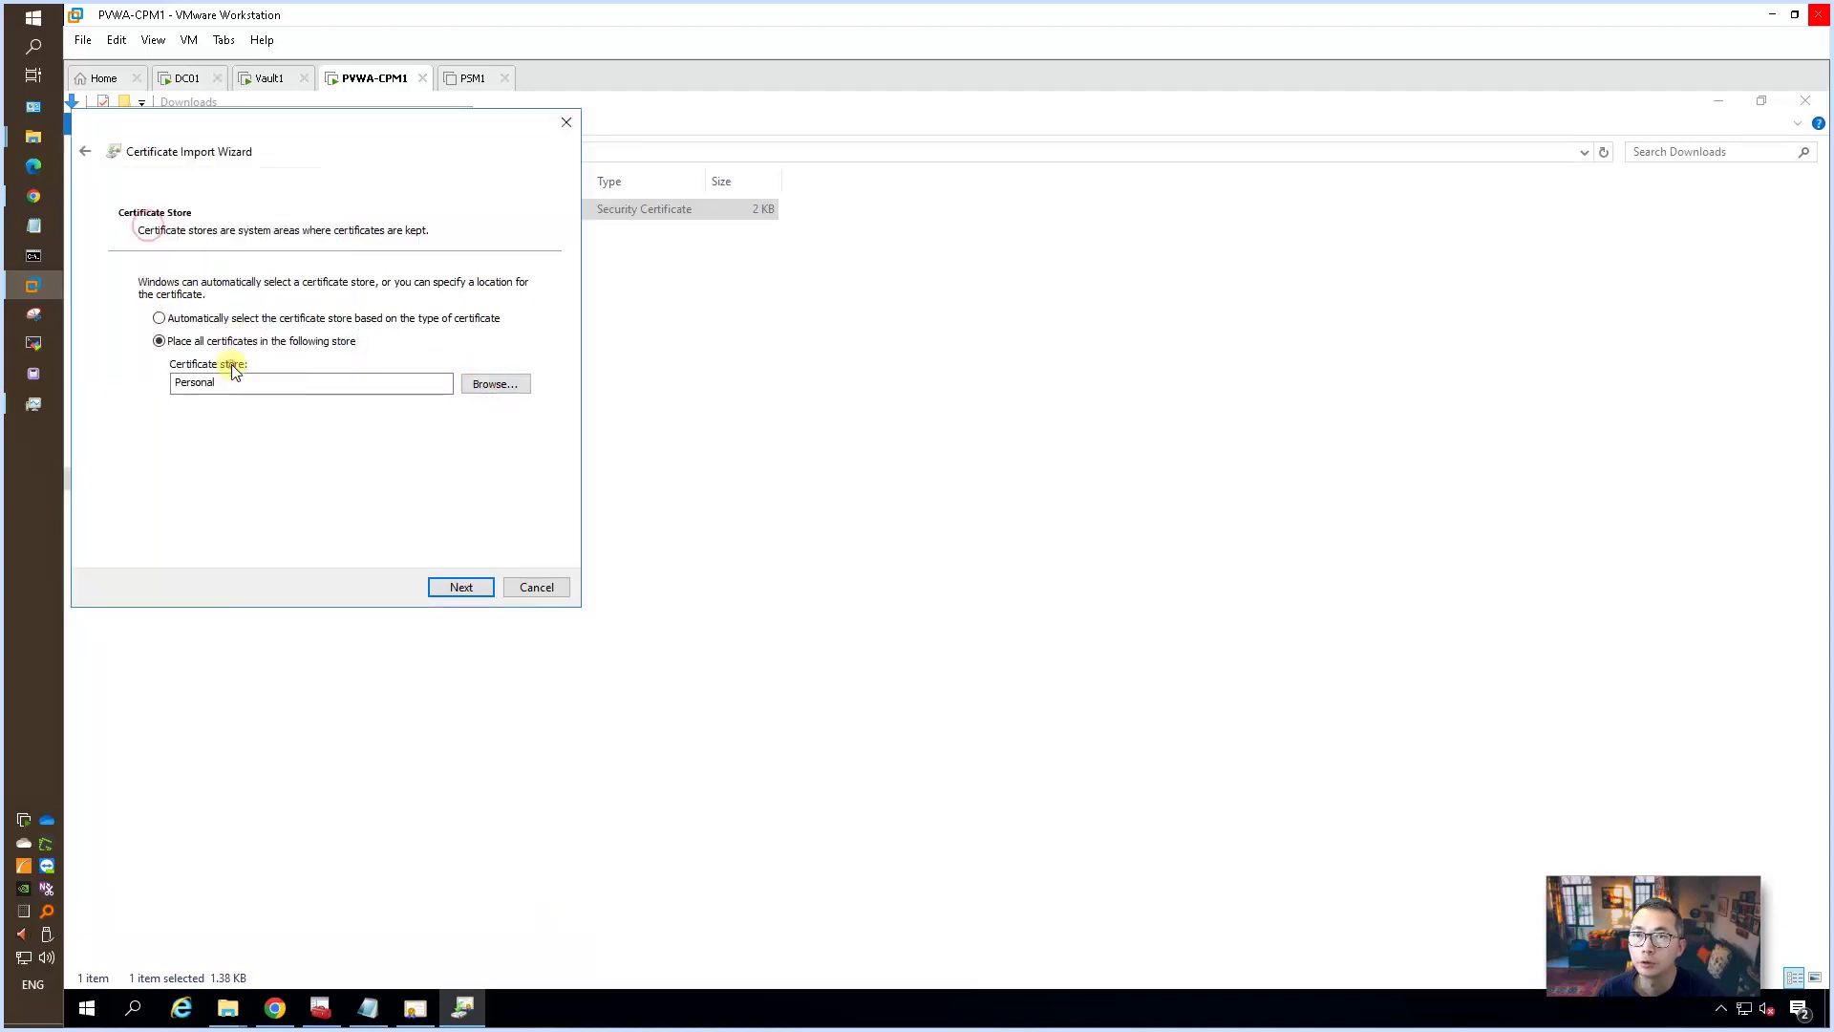
pyautogui.click(460, 589)
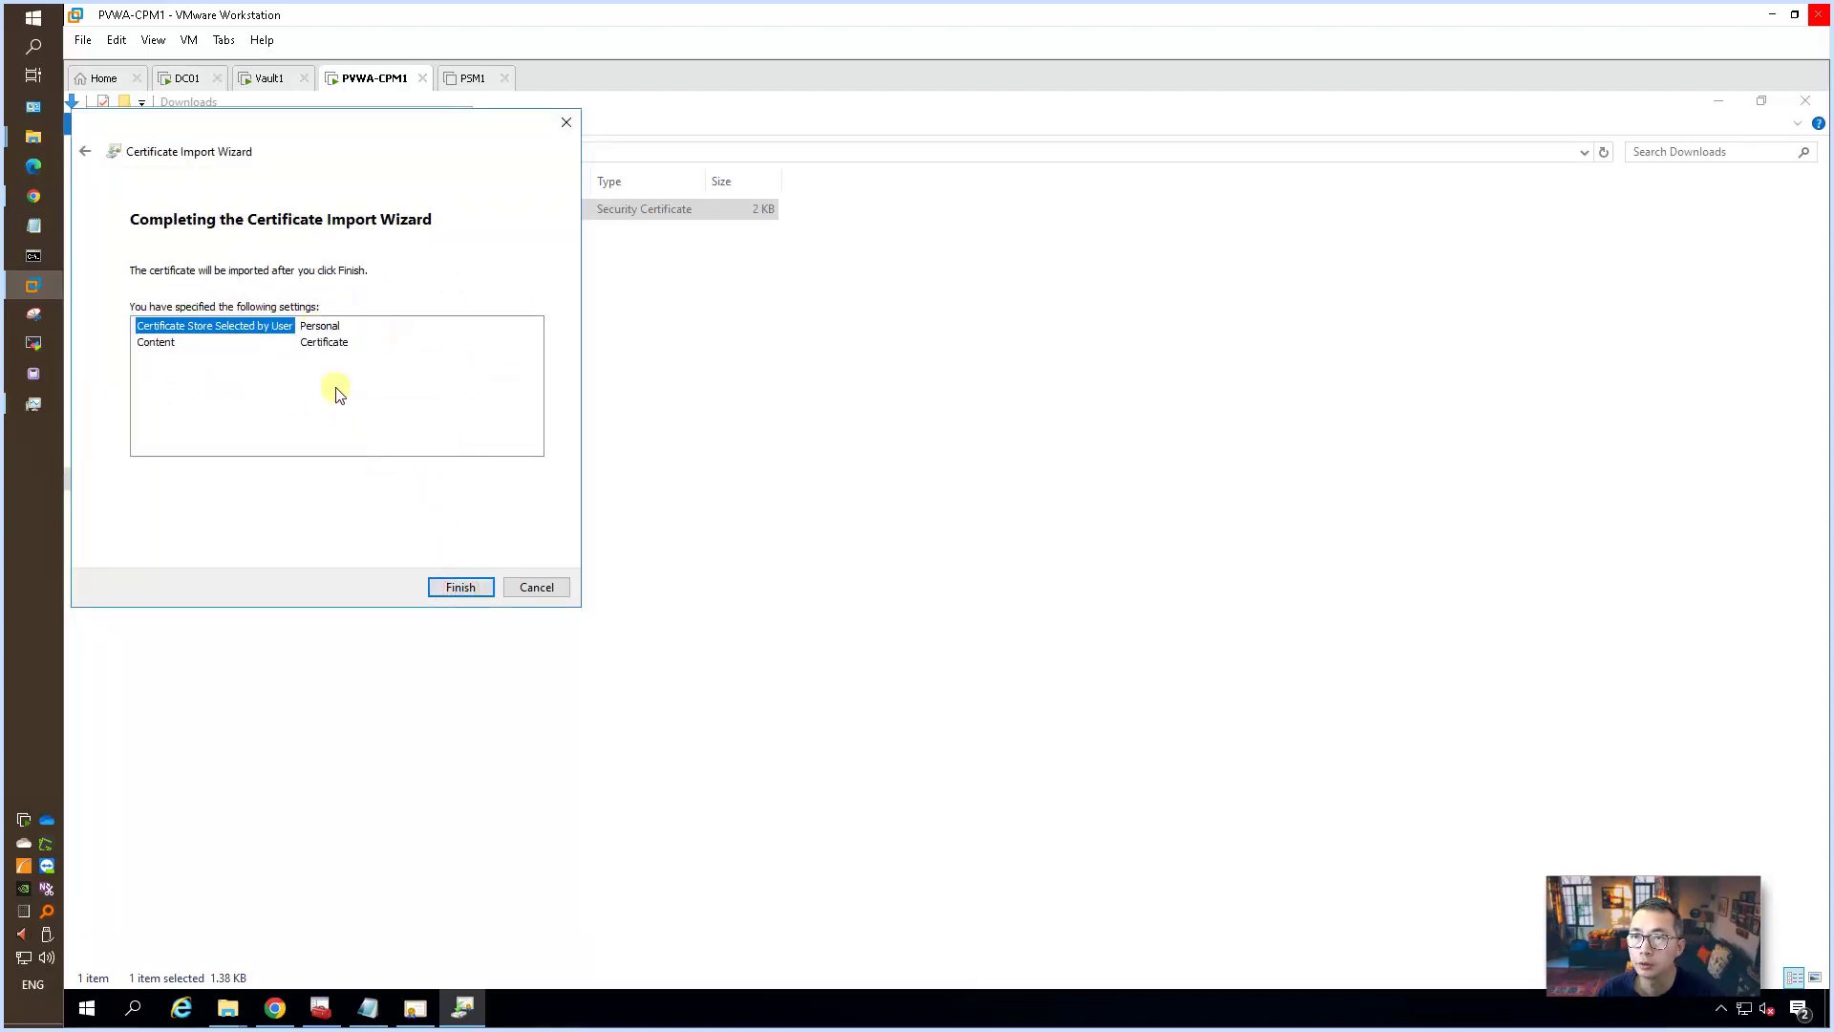
pyautogui.click(481, 589)
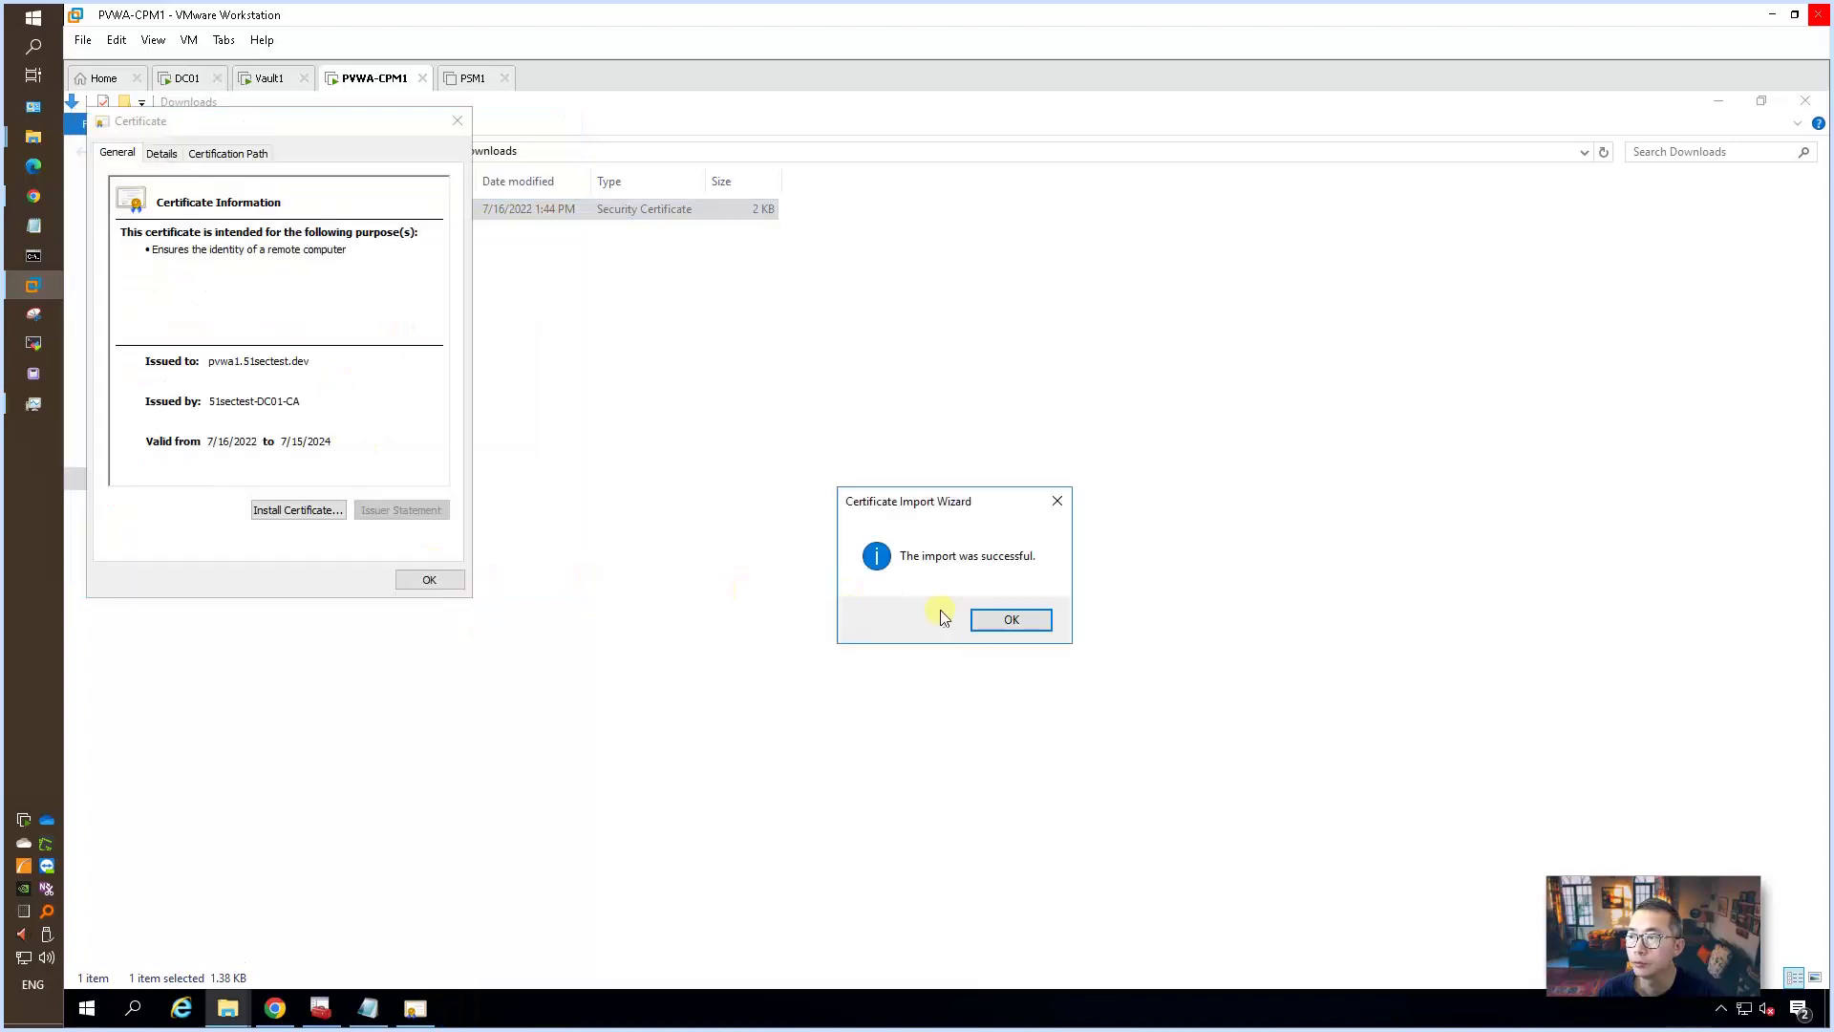
pyautogui.click(1010, 619)
pyautogui.click(448, 580)
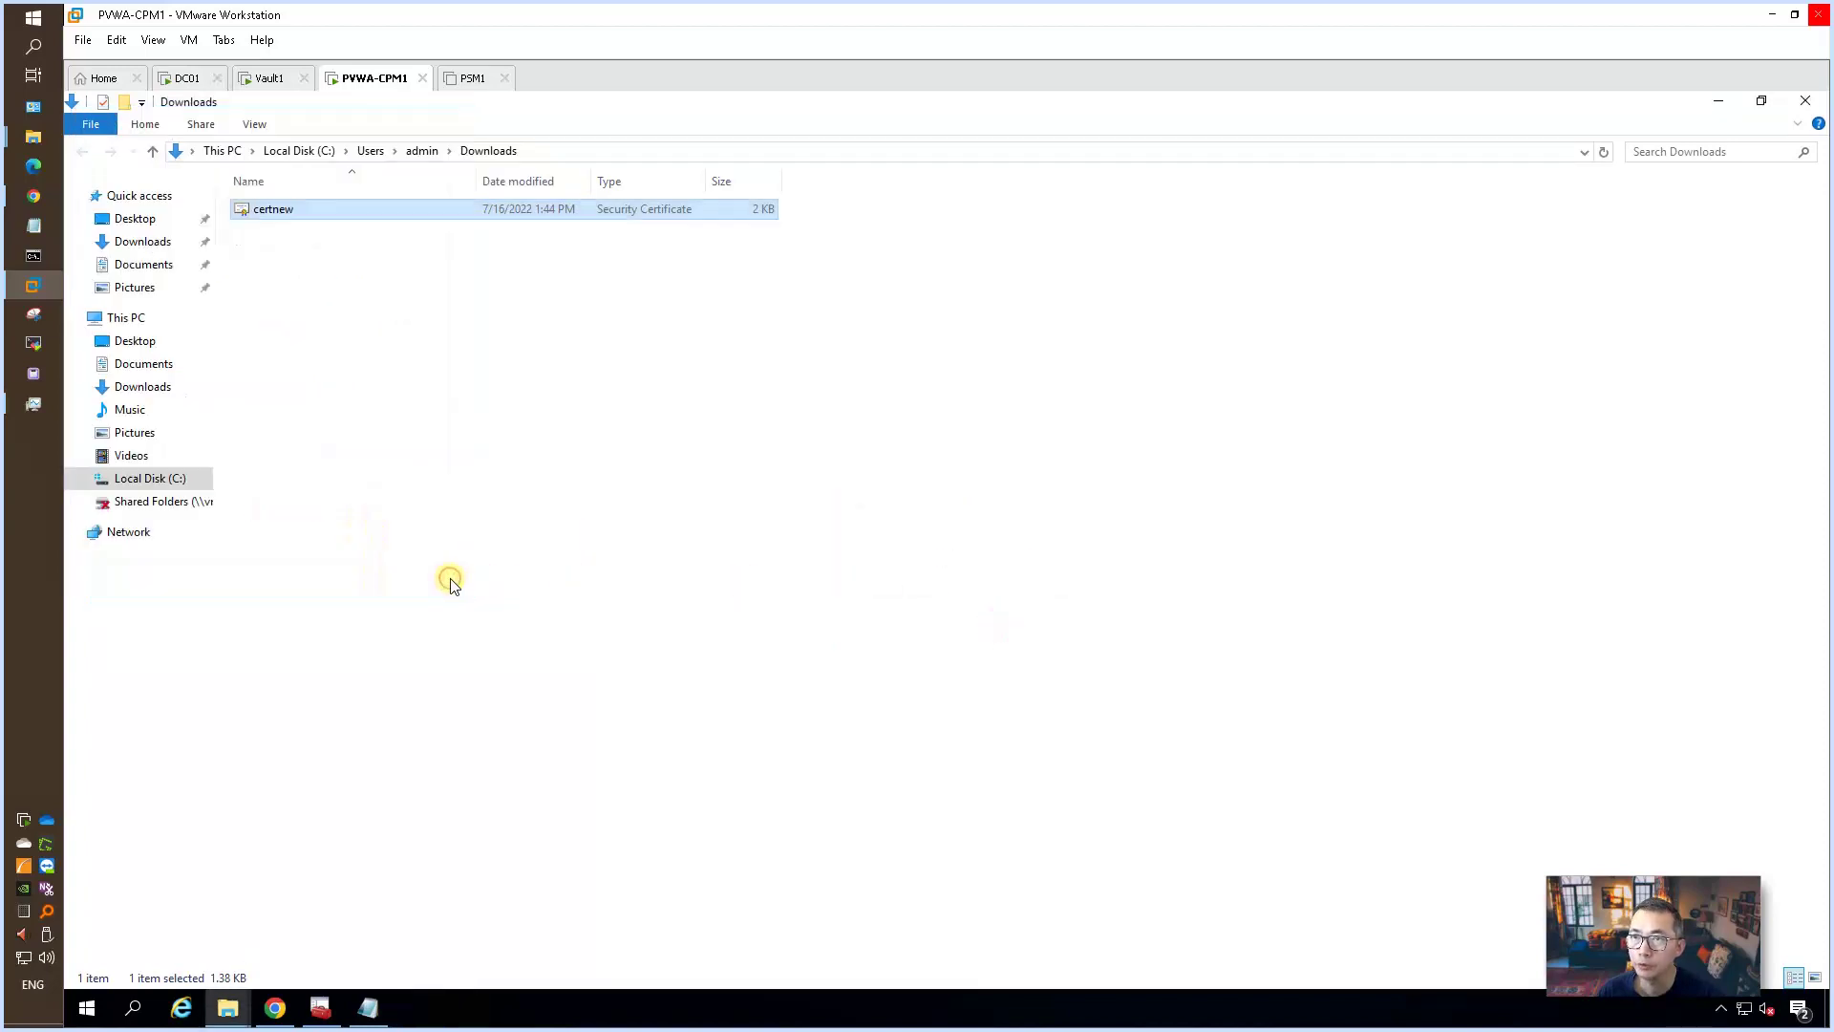
# - Switch to certlm, refresh the Personal certificates list and select the certificate with the friendly name pvwa1 from certlm
pyautogui.click(318, 1009)
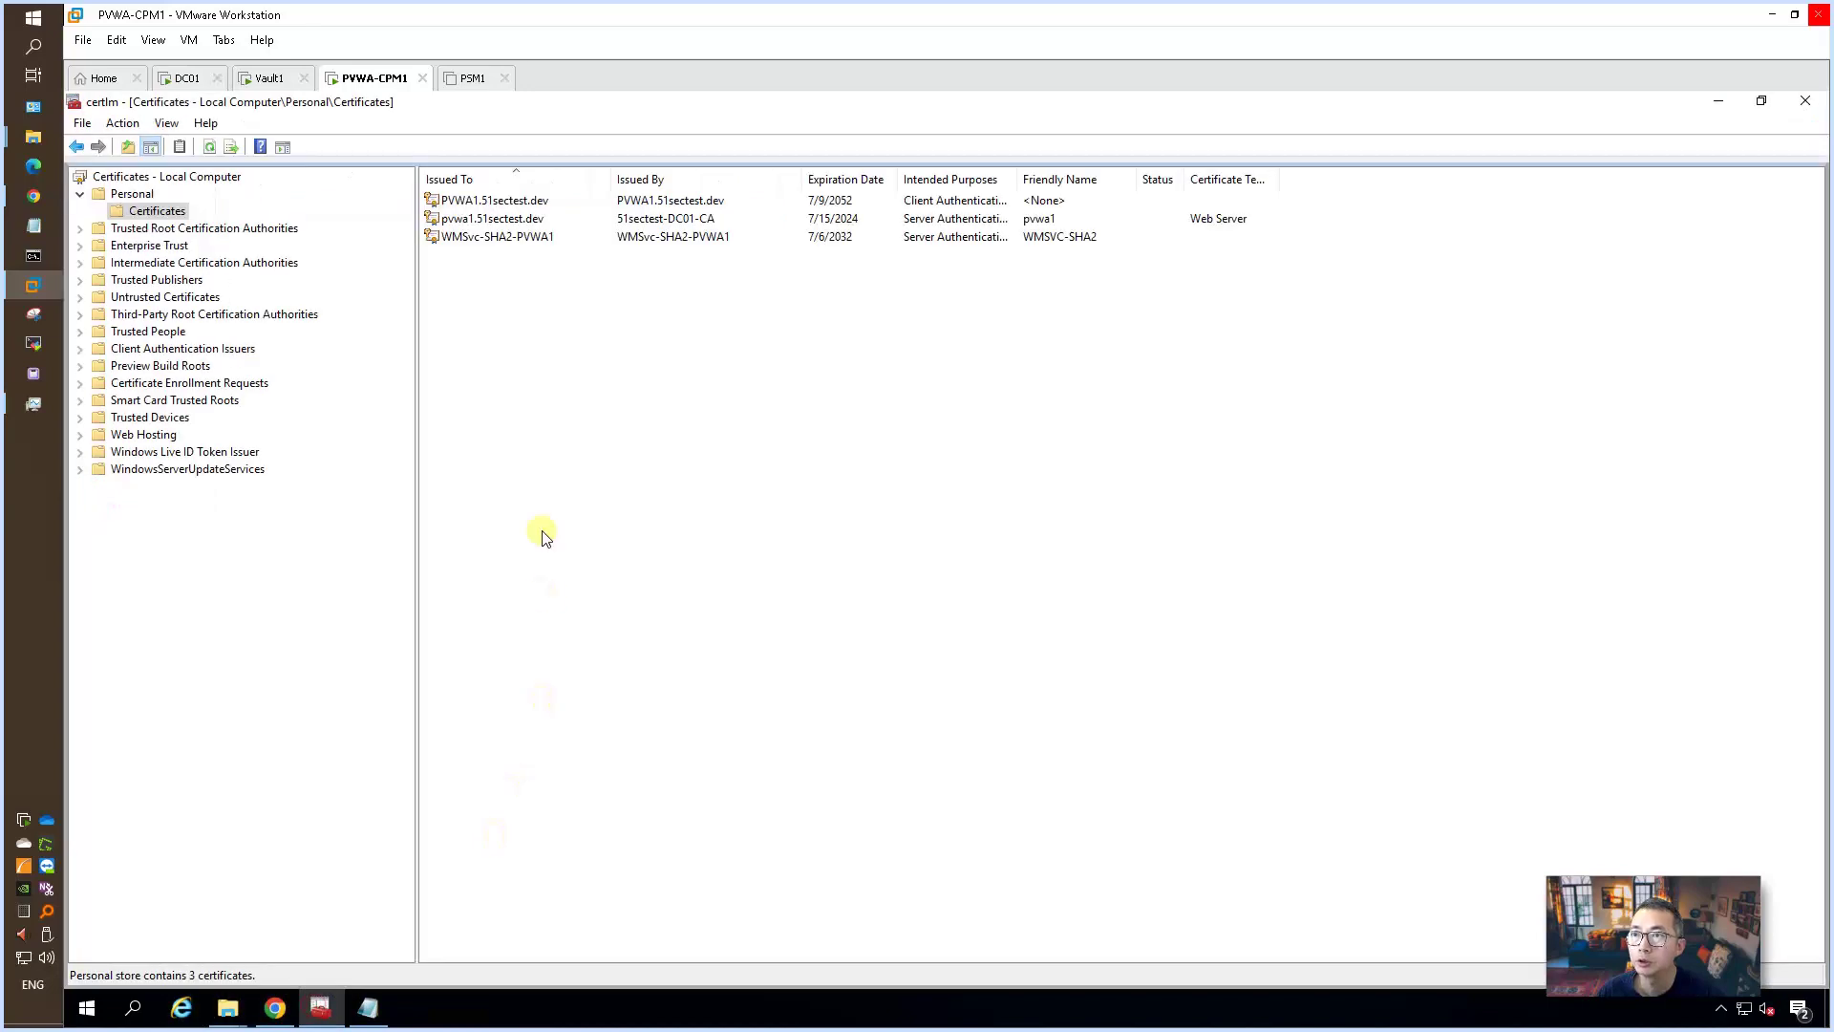
pyautogui.rightClick(500, 321)
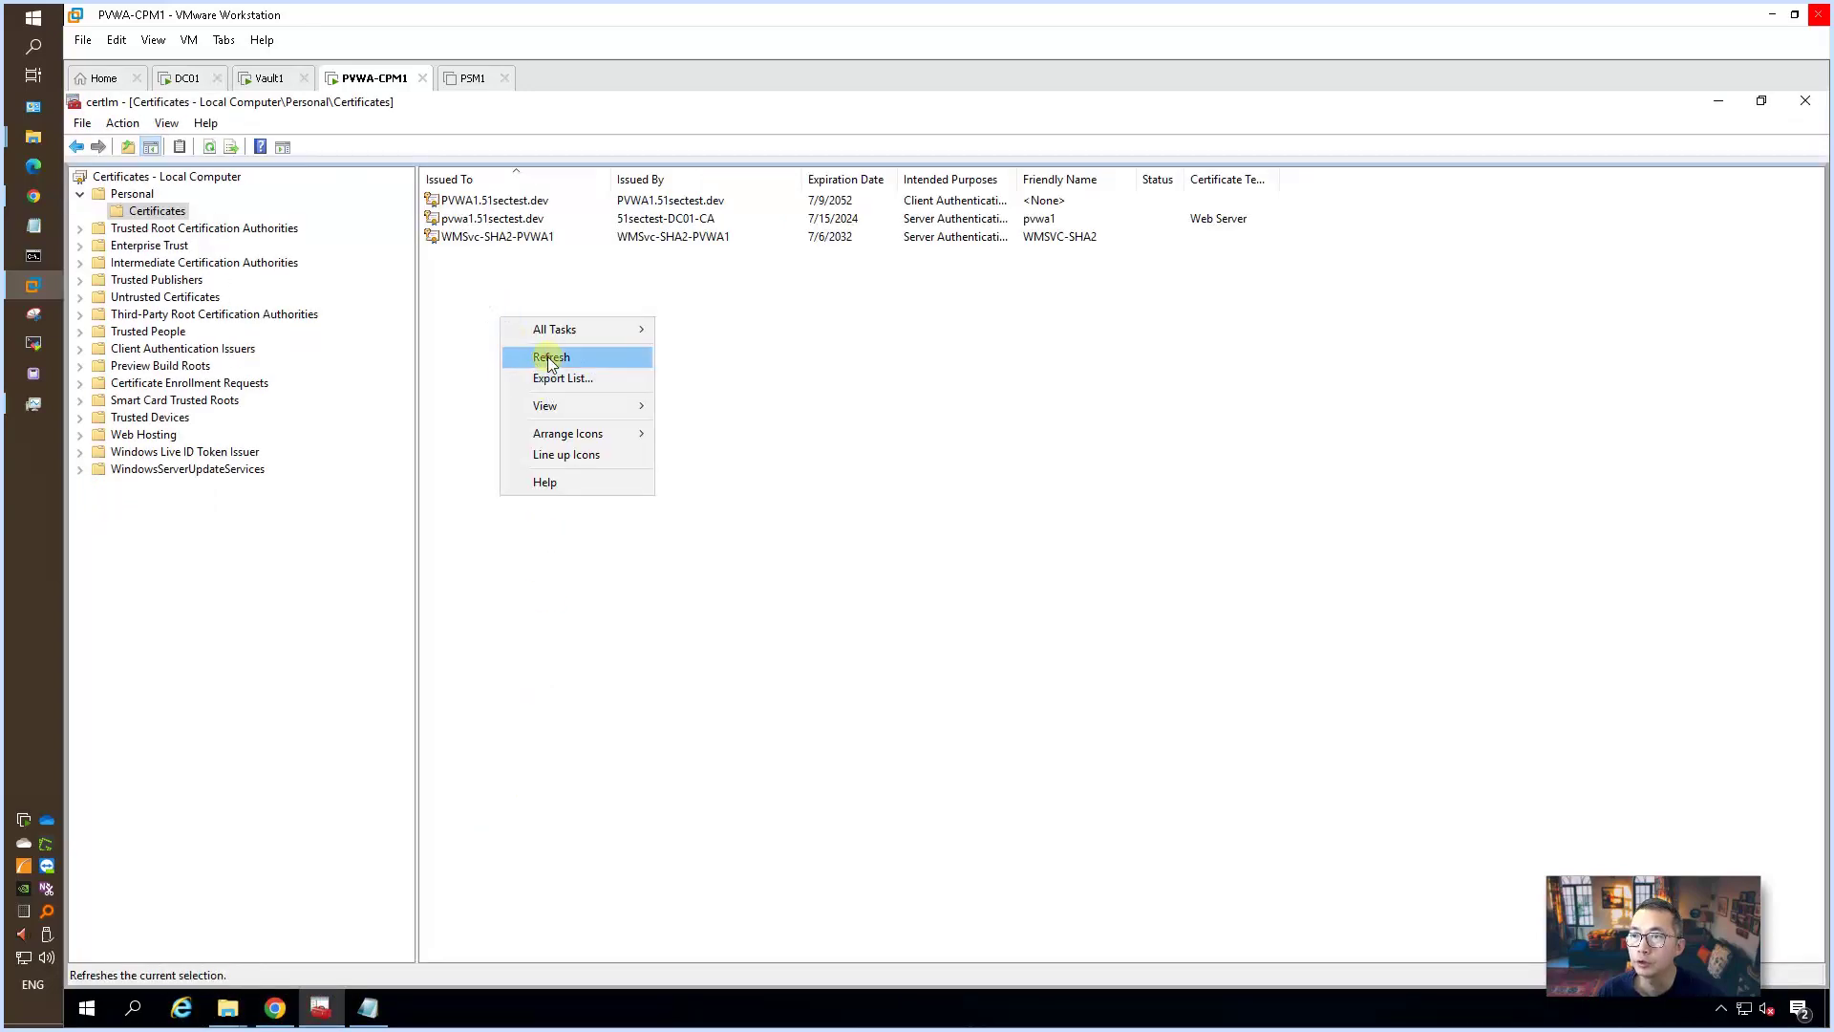
pyautogui.click(535, 355)
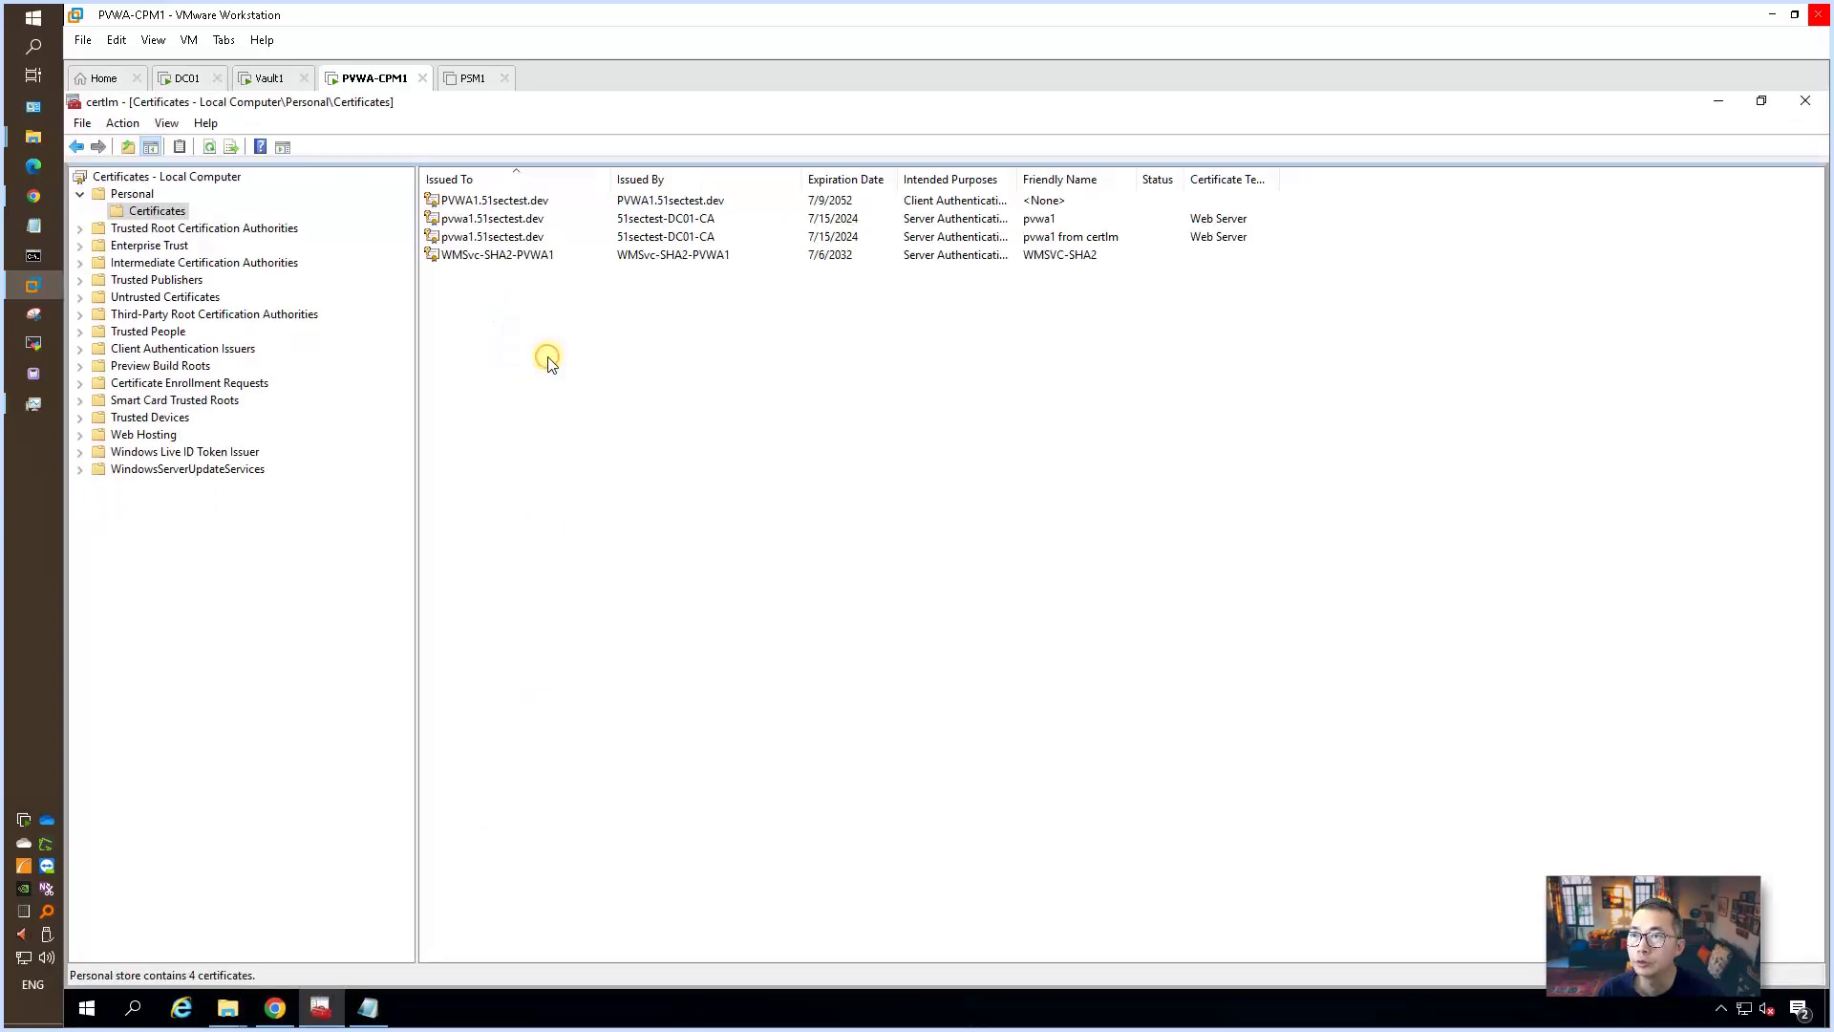
pyautogui.click(509, 237)
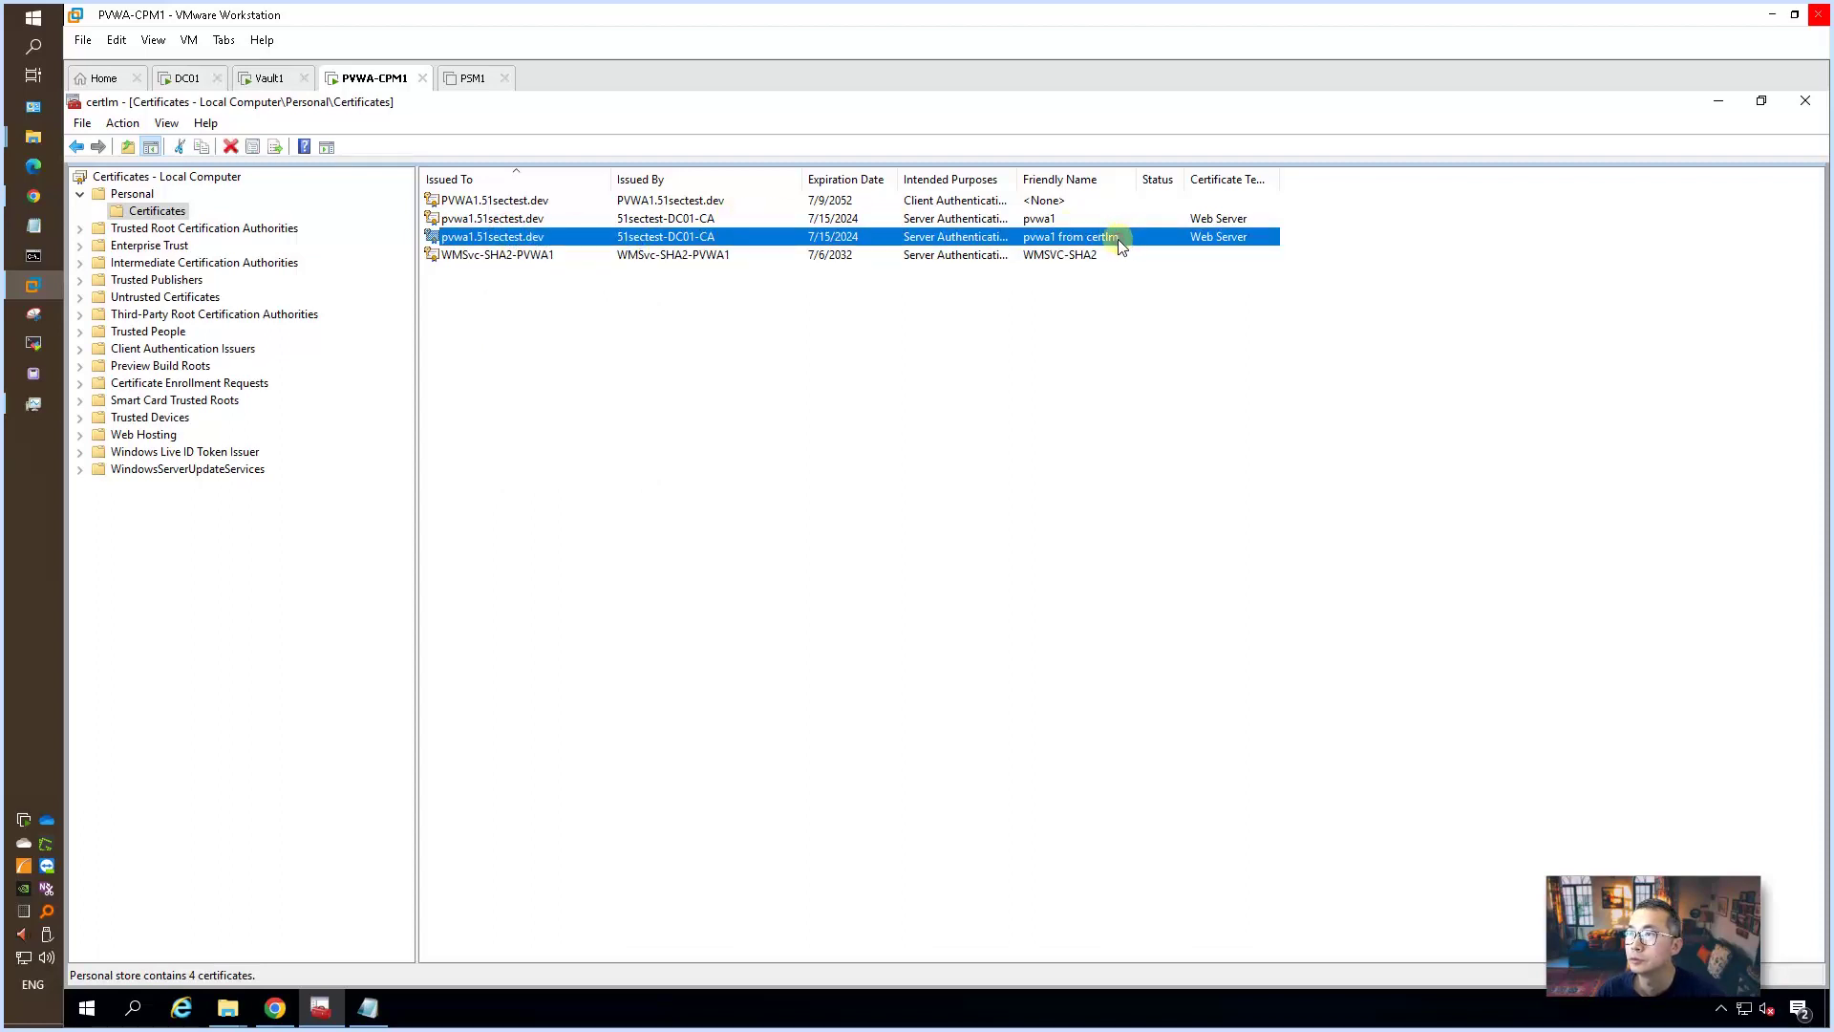
# - Examine the detail fields of the certificate with the friendly name pvwa1 for an alternative name, and close it
pyautogui.click(976, 224)
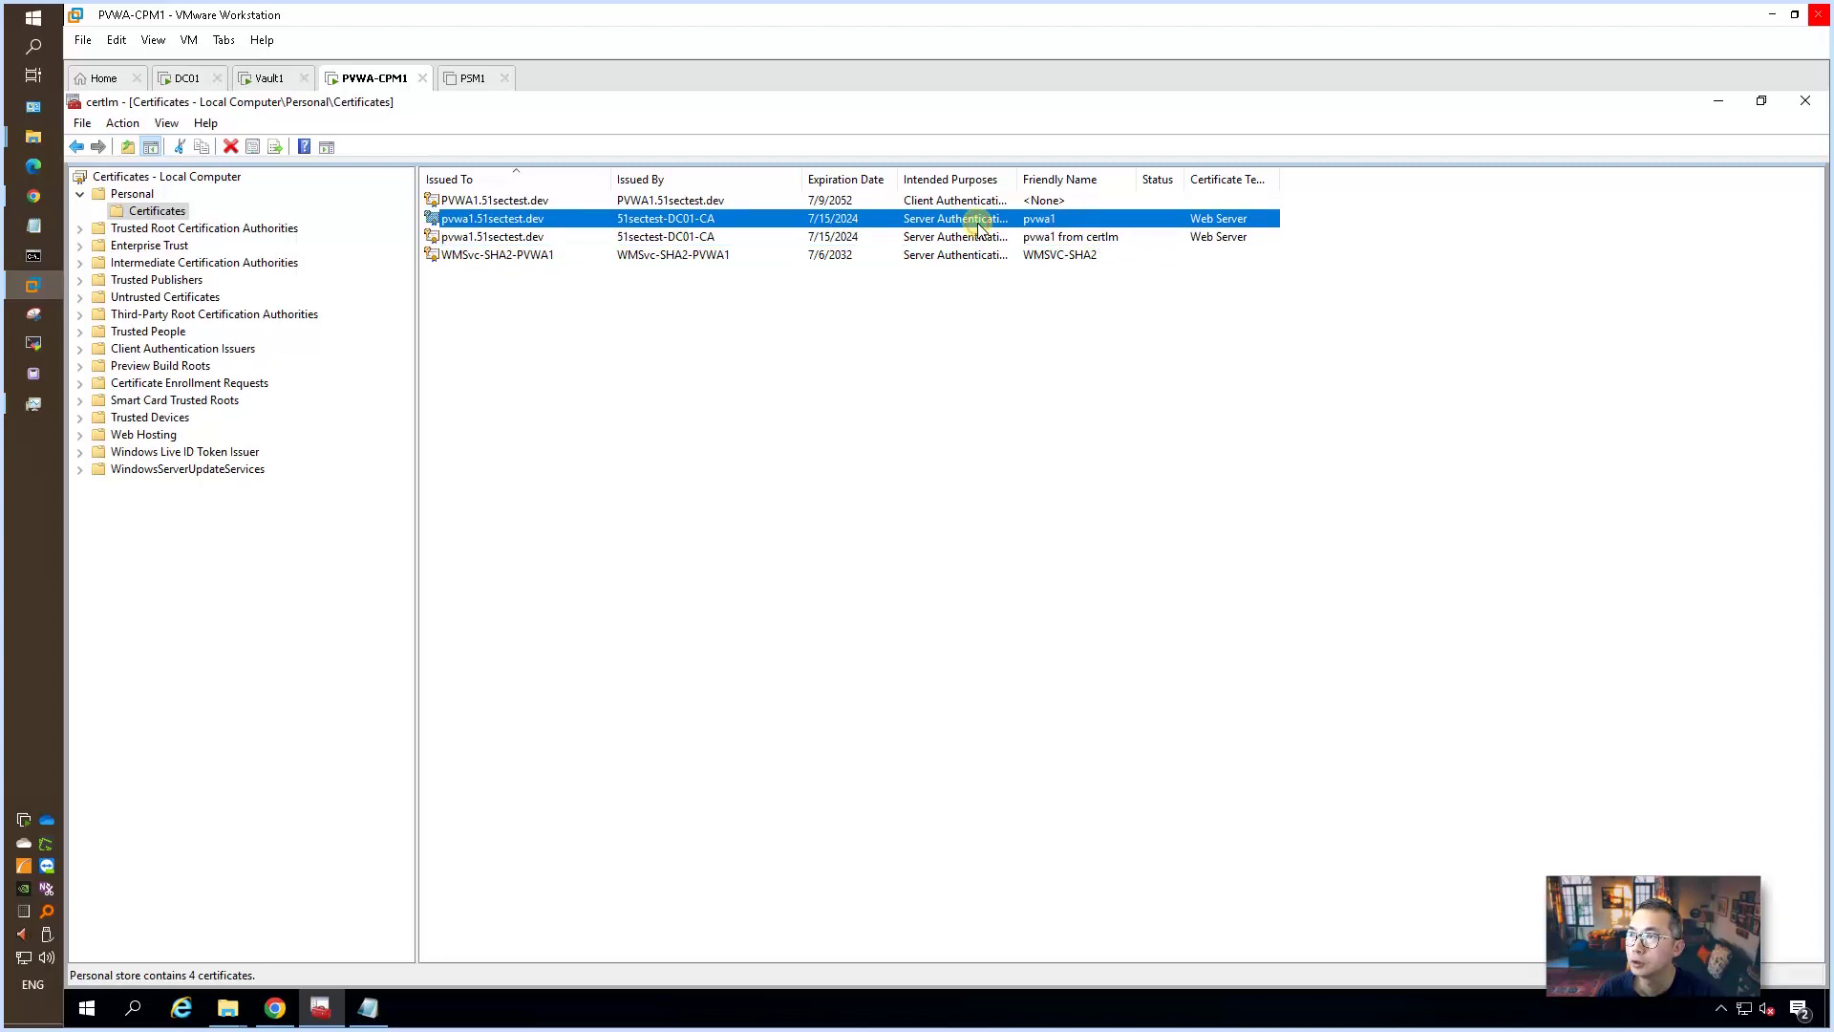
pyautogui.doubleClick(976, 224)
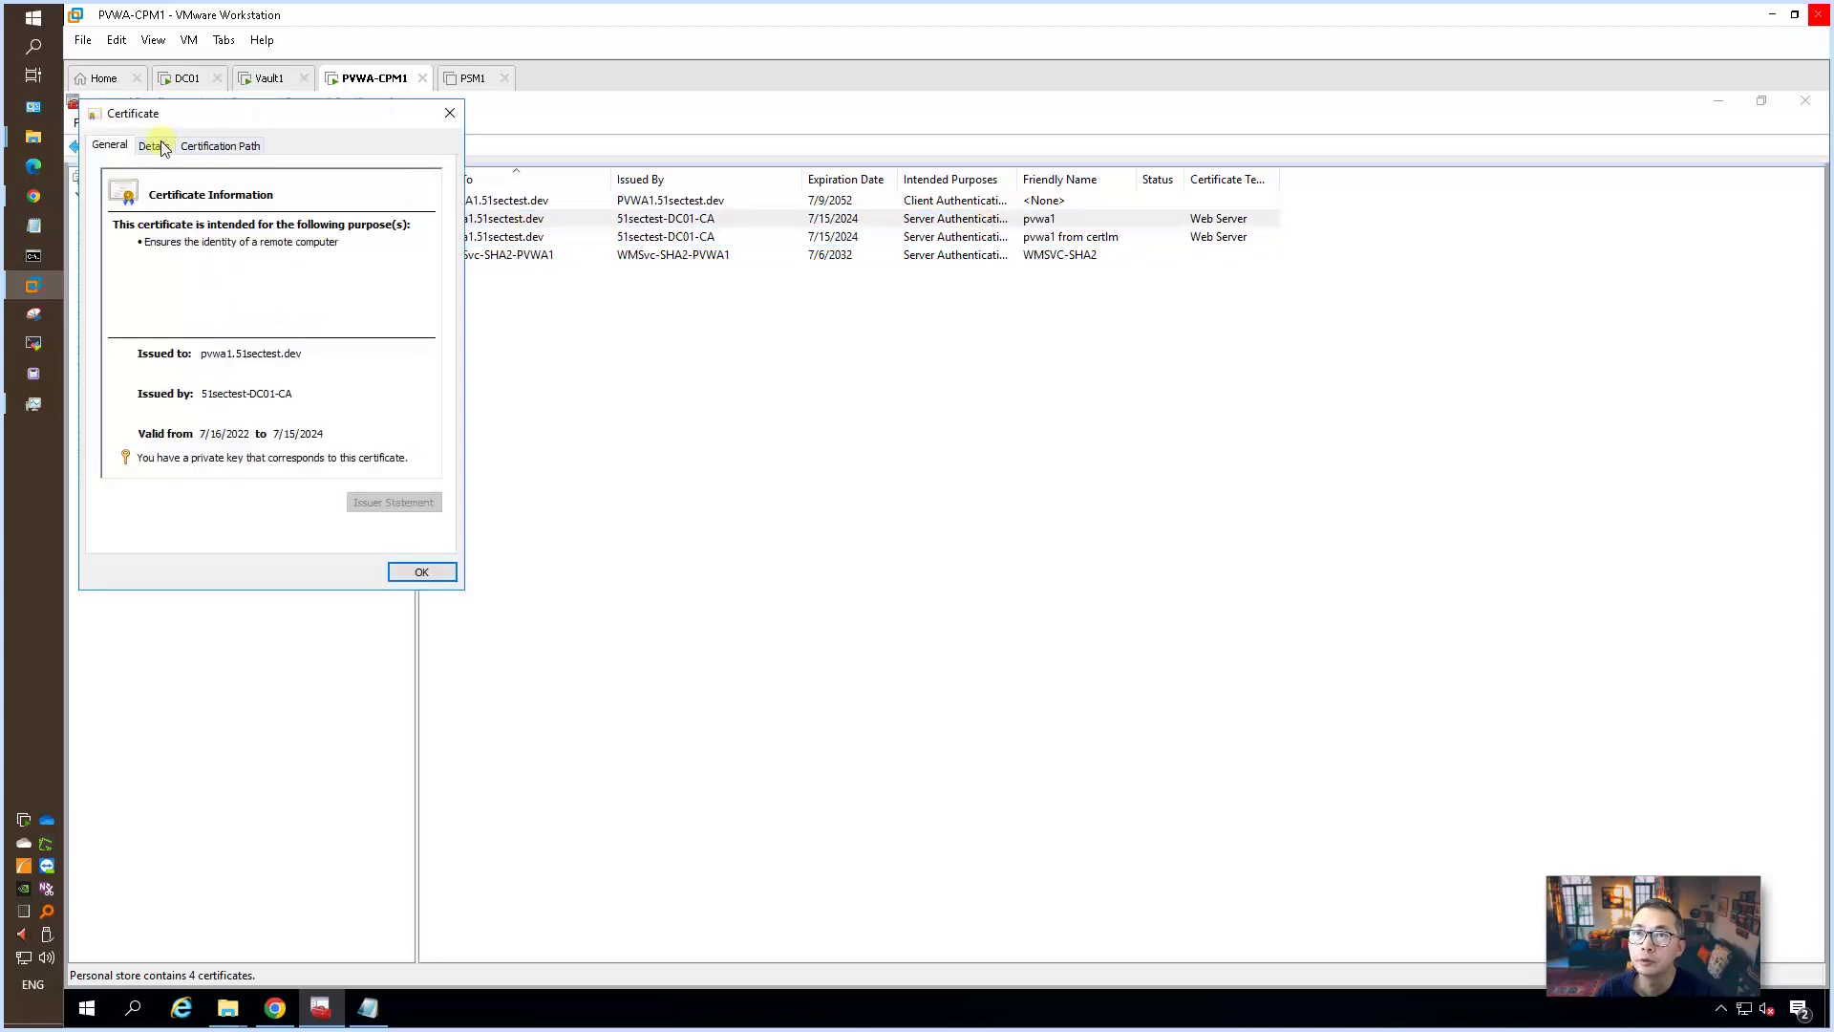
pyautogui.click(152, 145)
pyautogui.click(438, 302)
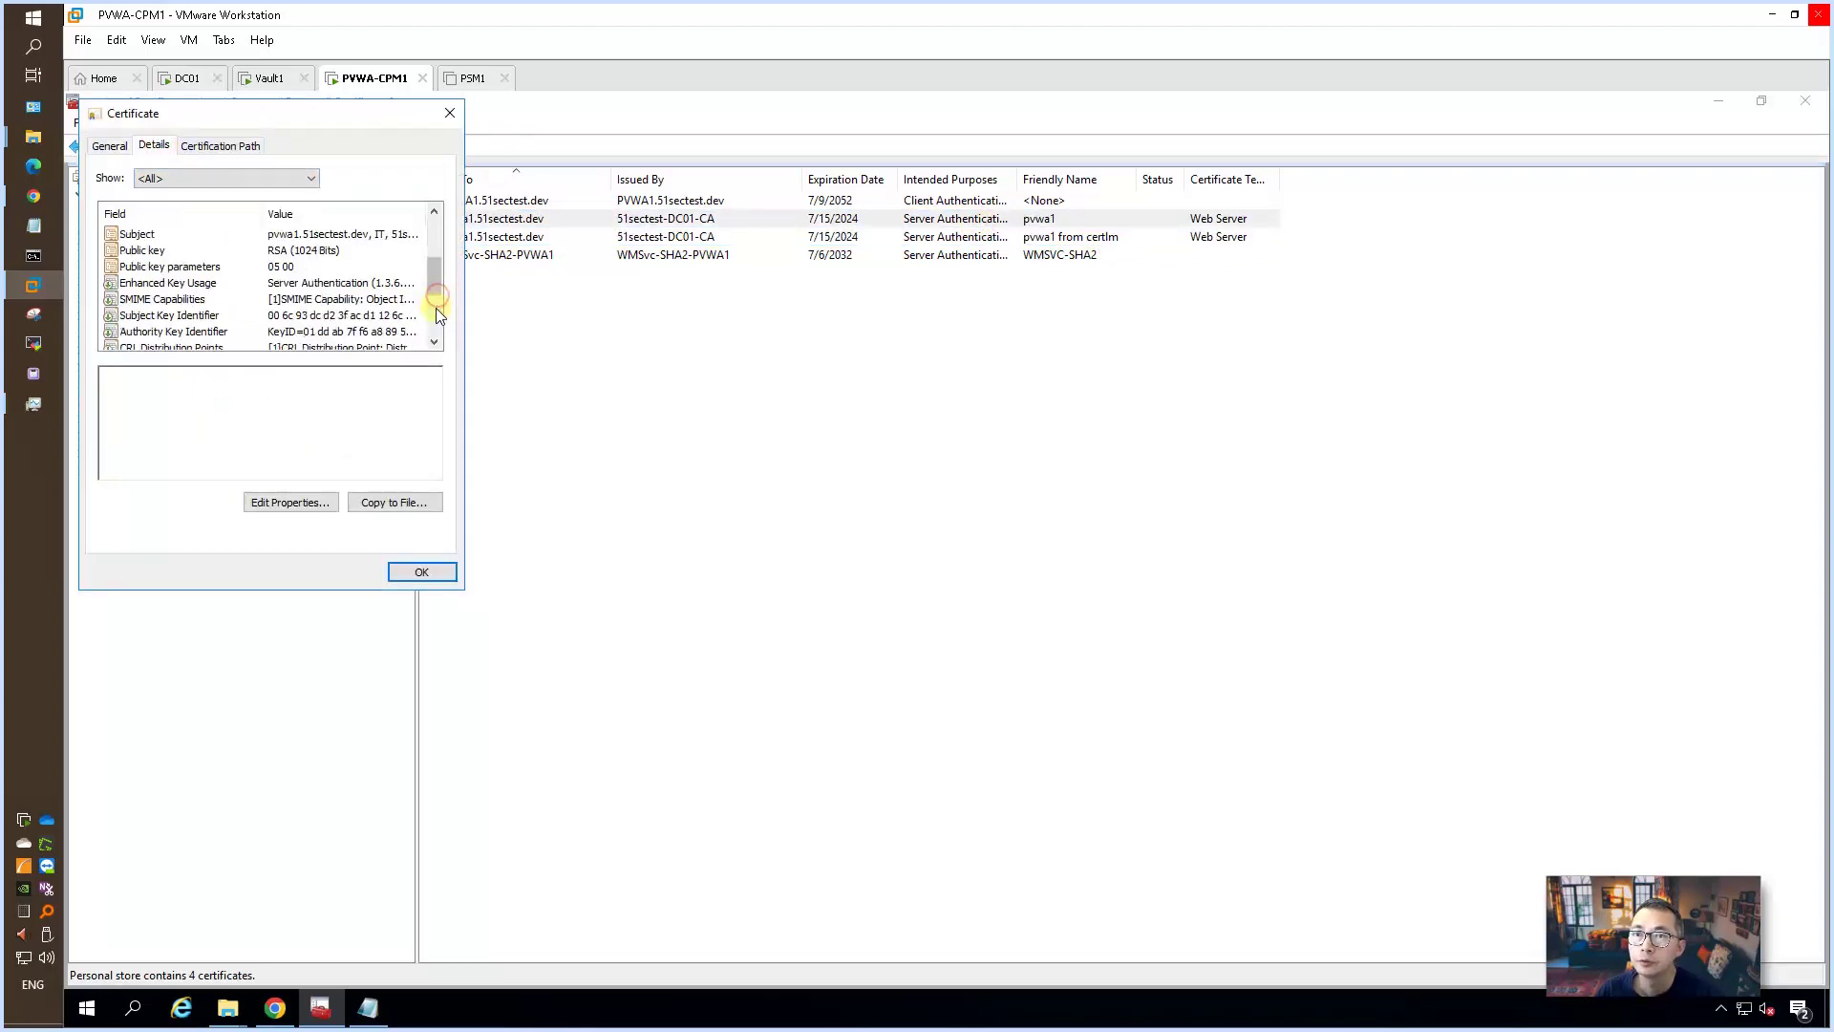
pyautogui.scroll(-1, 438, 305)
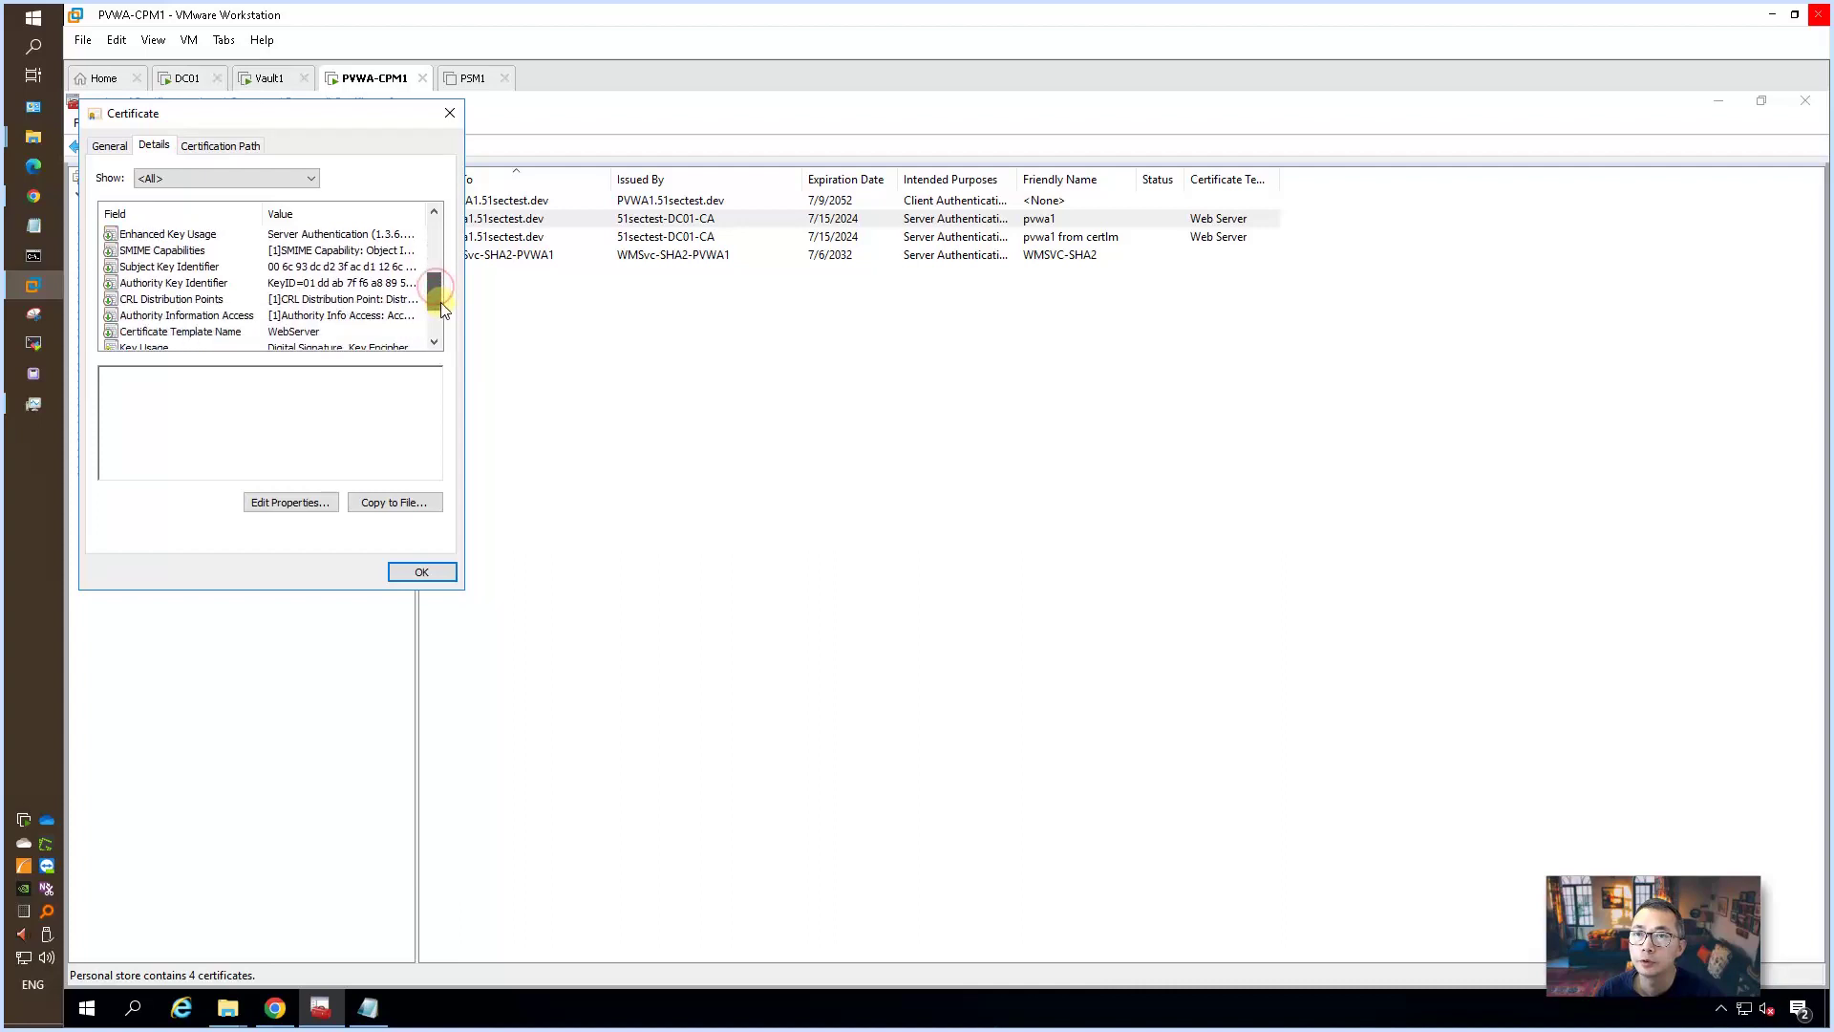
pyautogui.scroll(-2, 441, 304)
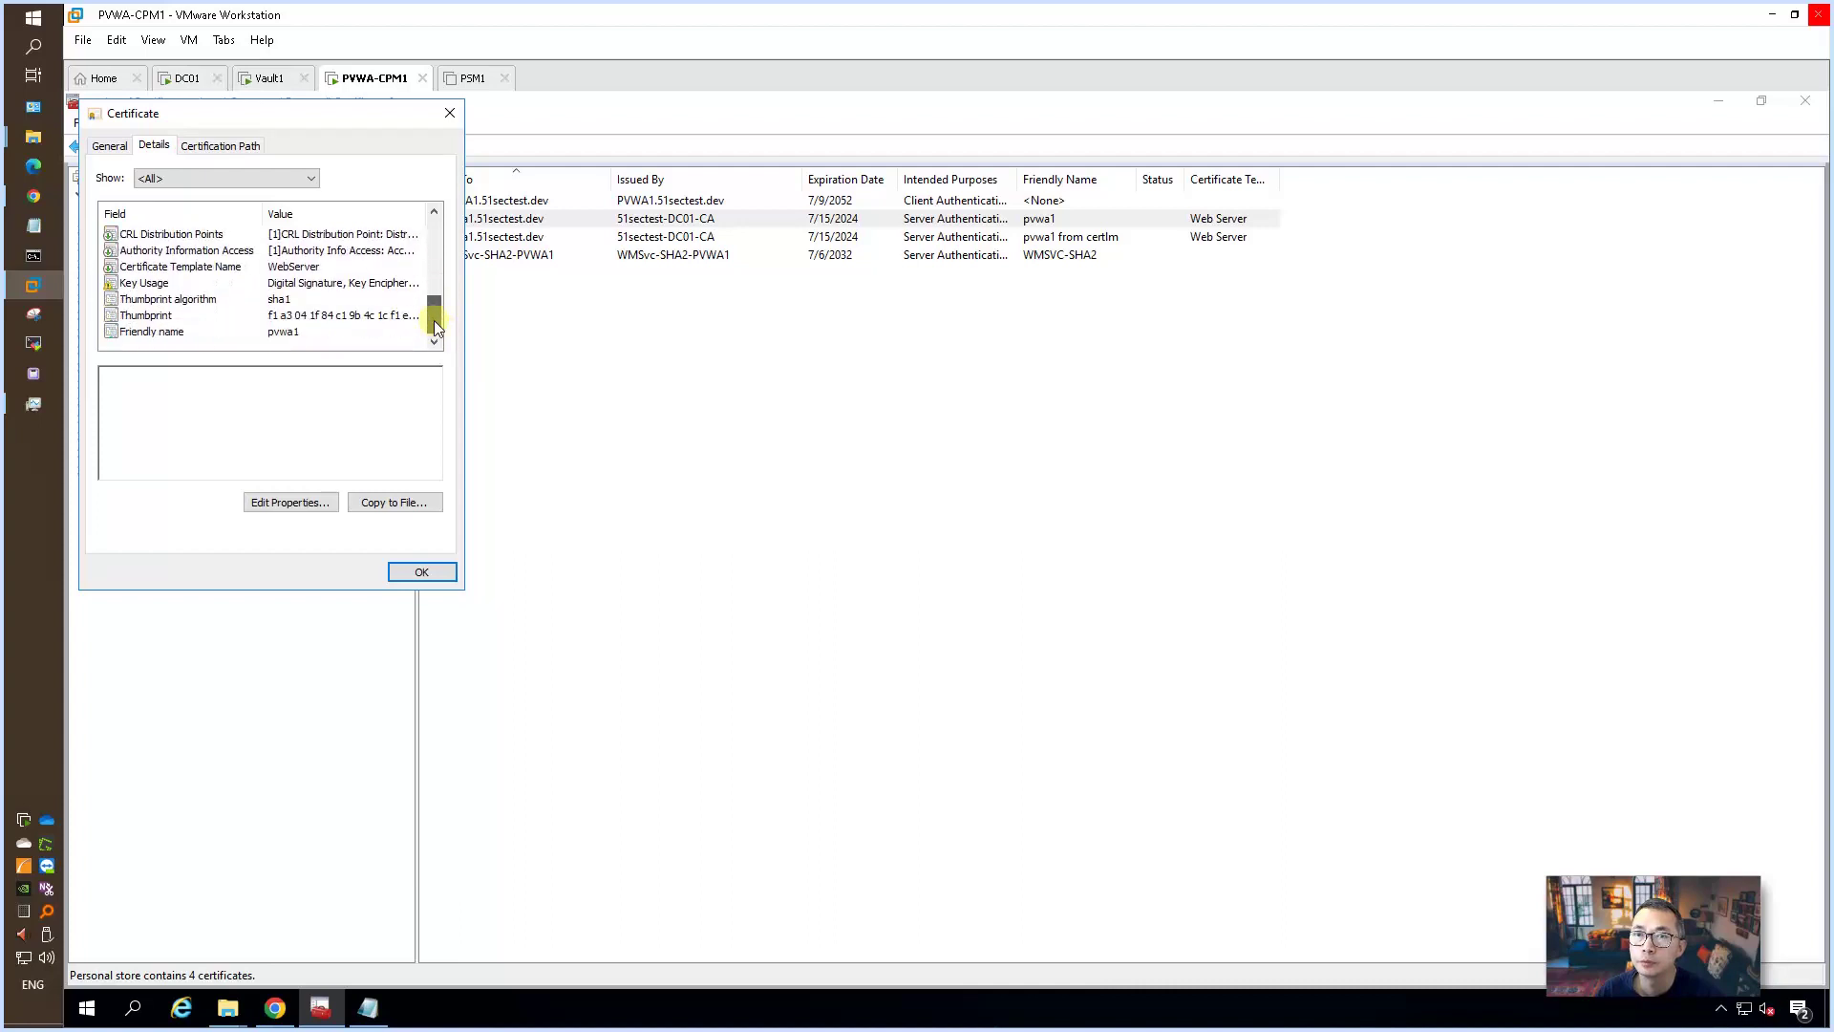
pyautogui.moveTo(434, 321); pyautogui.dragTo(433, 269)
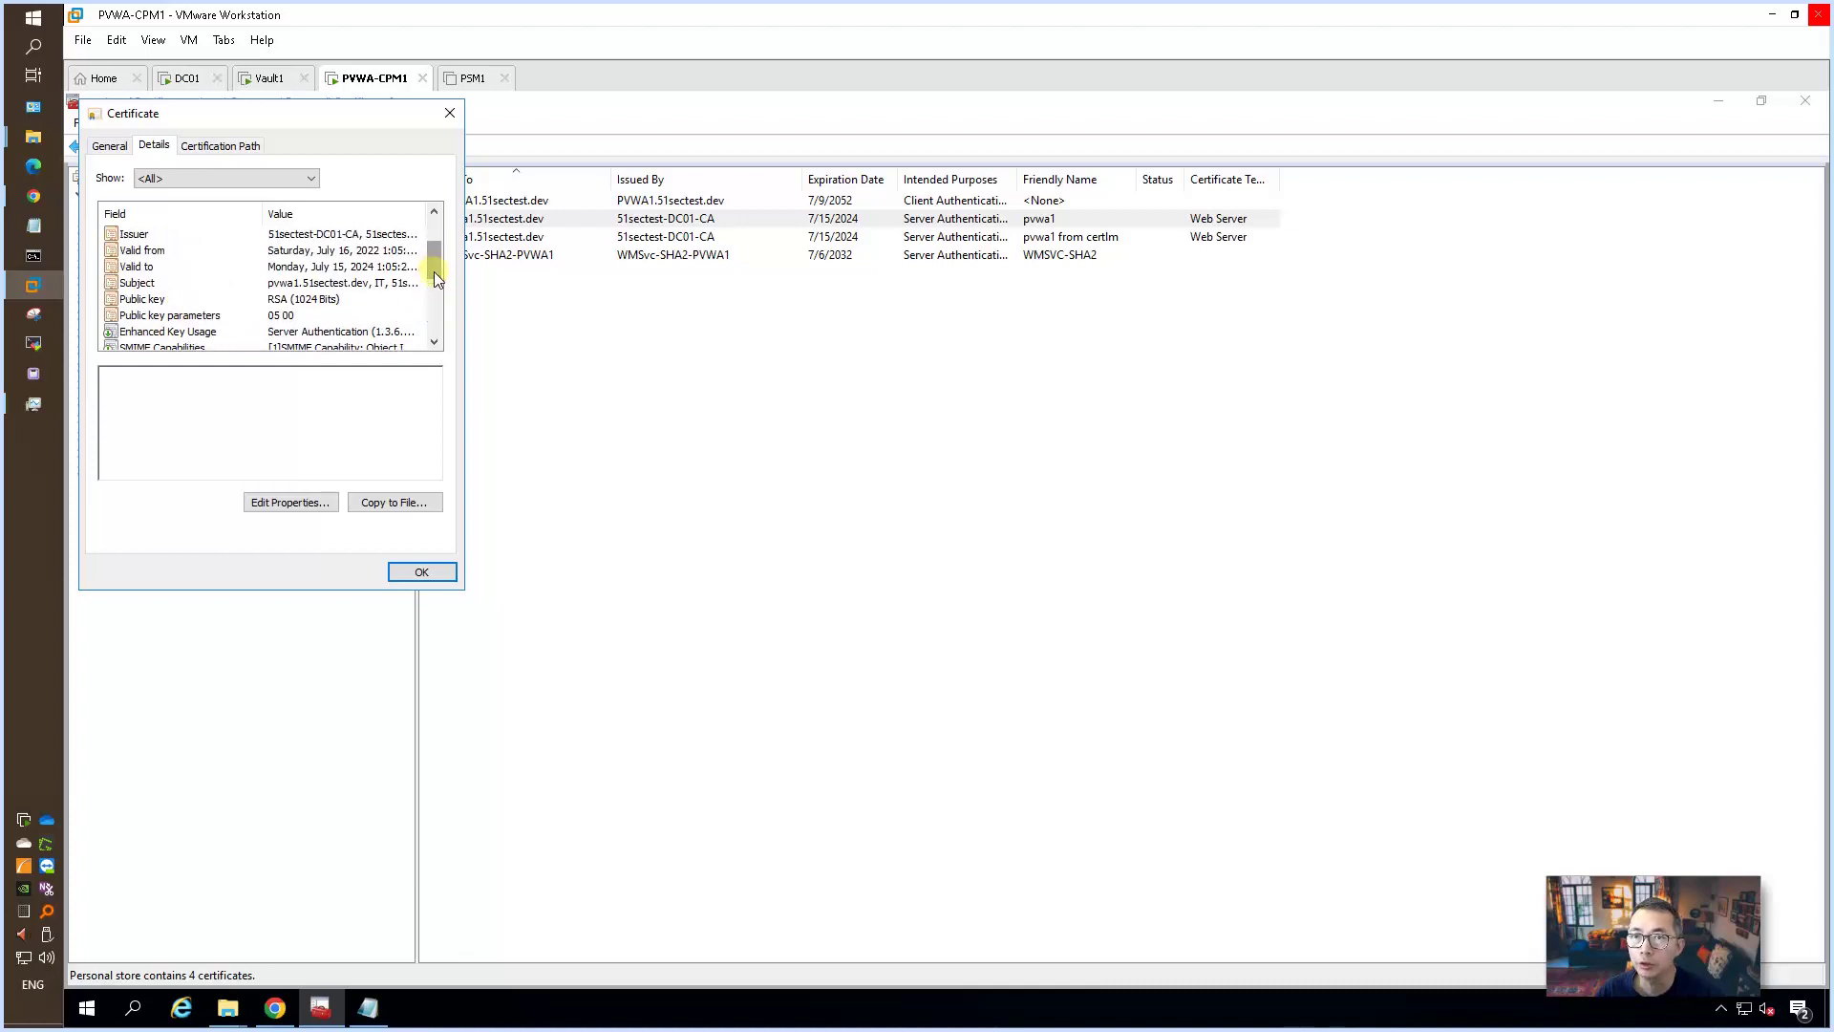
pyautogui.click(421, 571)
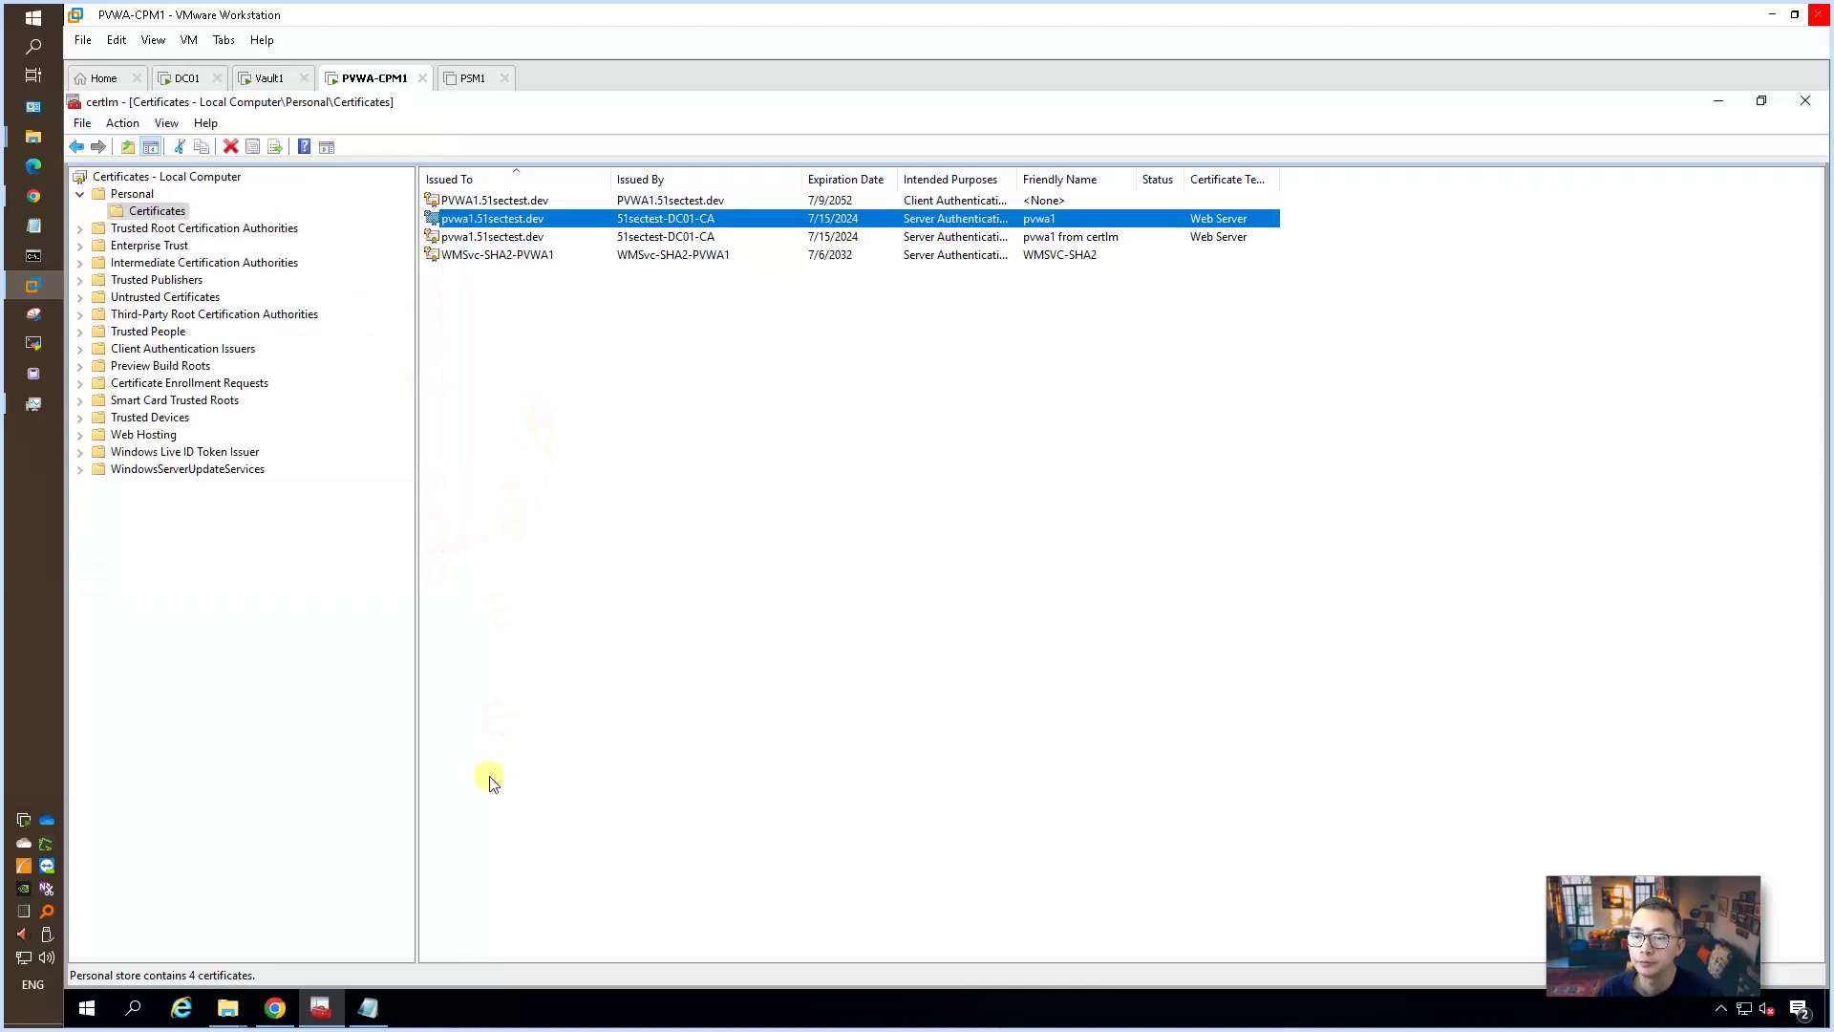
# - Launch IIS Manager by running inetmgr, maximize it, and select pvwa1 from certlm among the PVWA1 server certificates
pyautogui.rightClick(86, 1007)
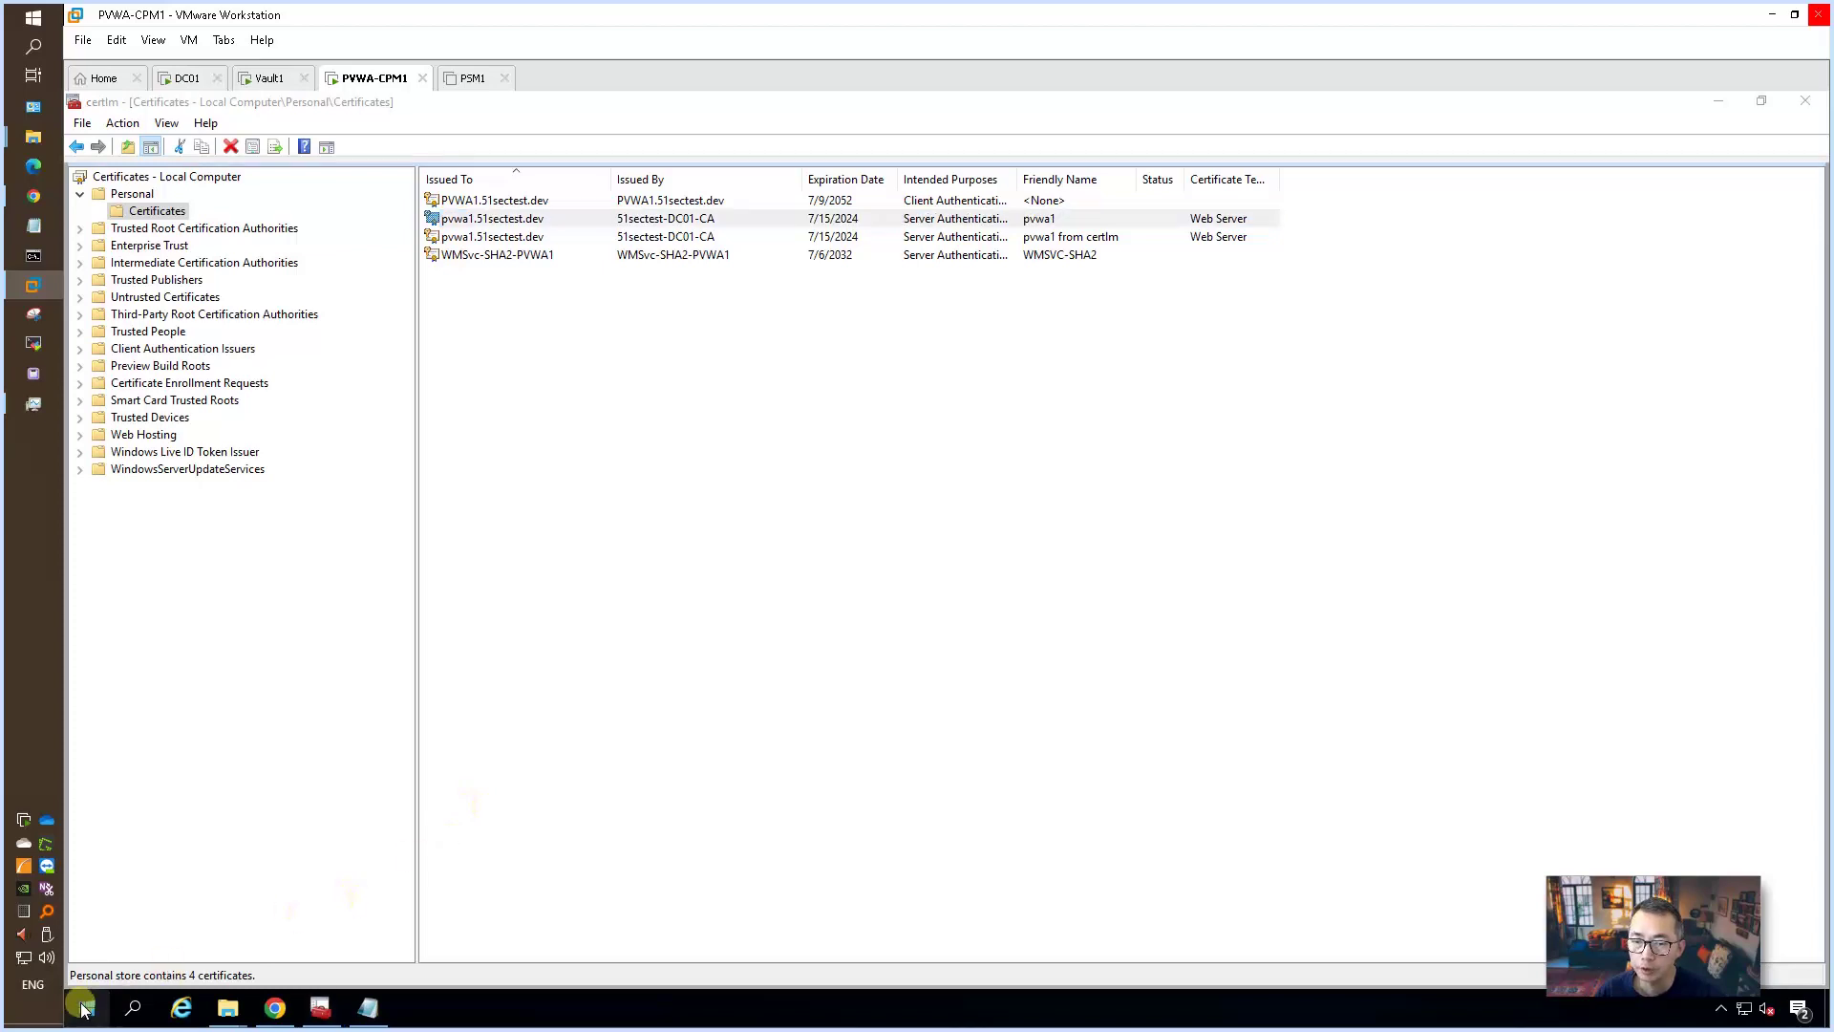
pyautogui.click(124, 908)
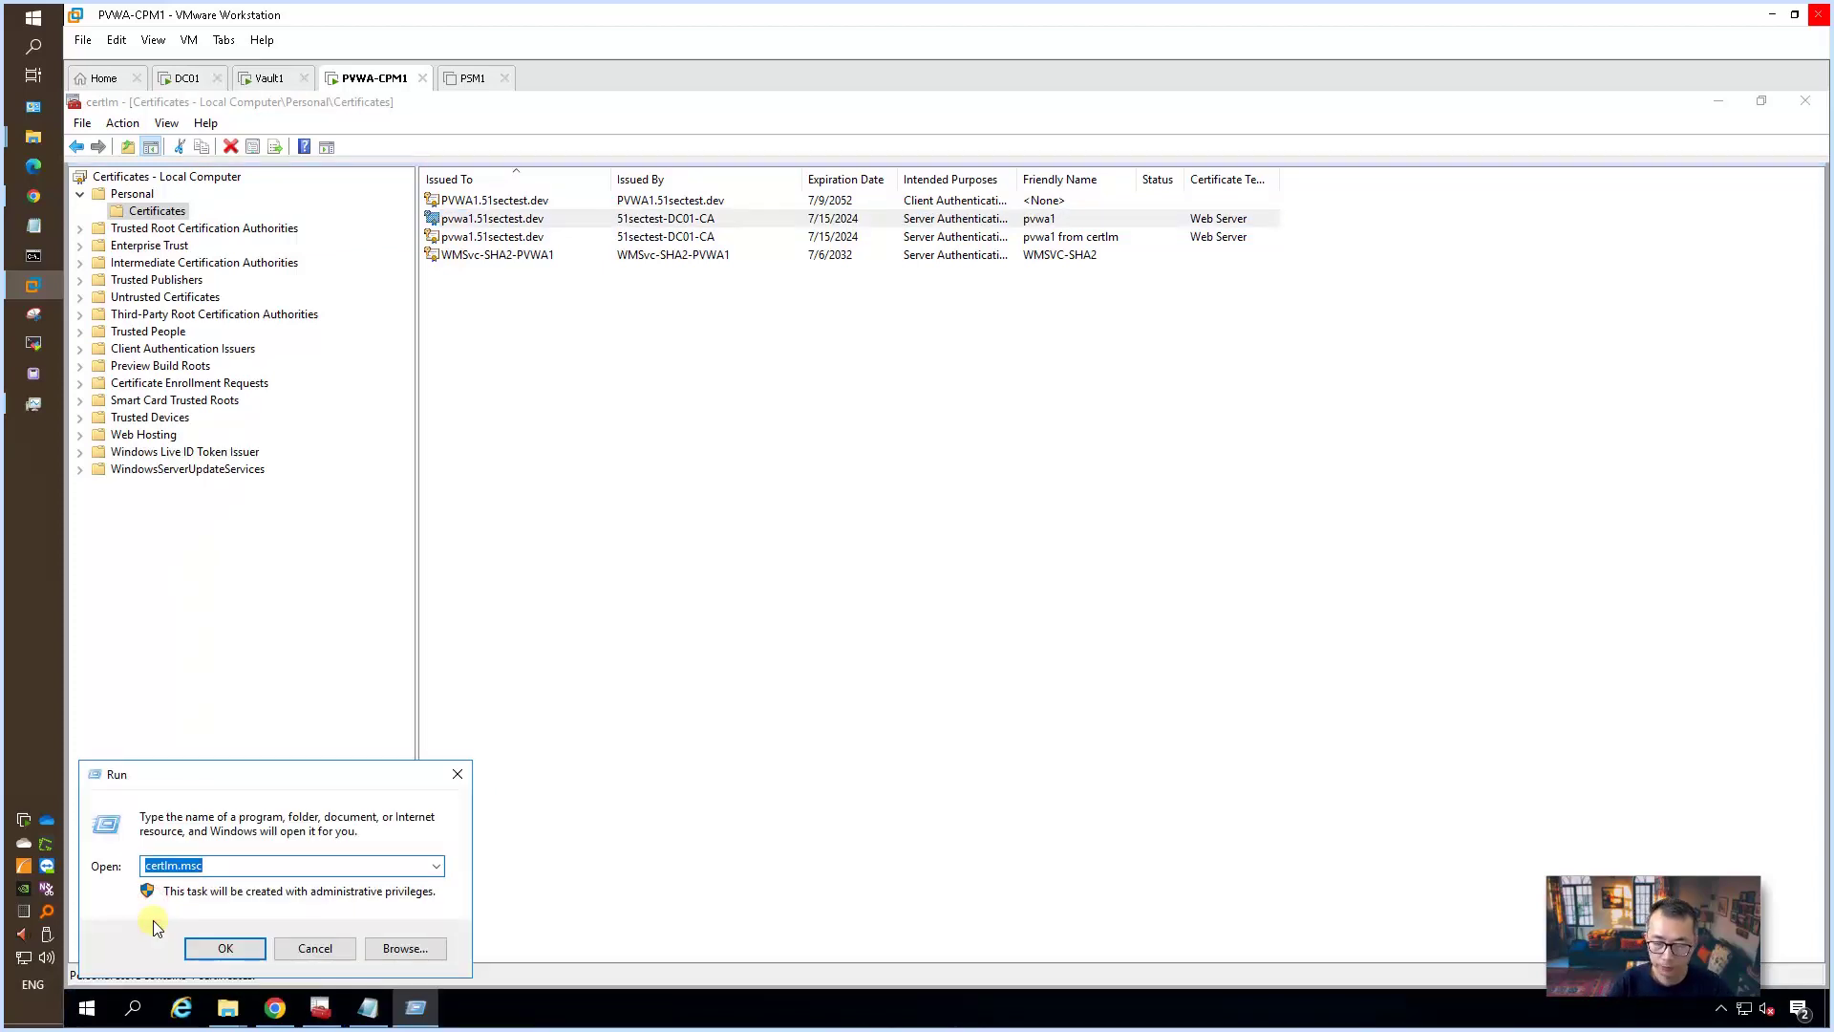
pyautogui.write('inetmgr')
pyautogui.press('Return')
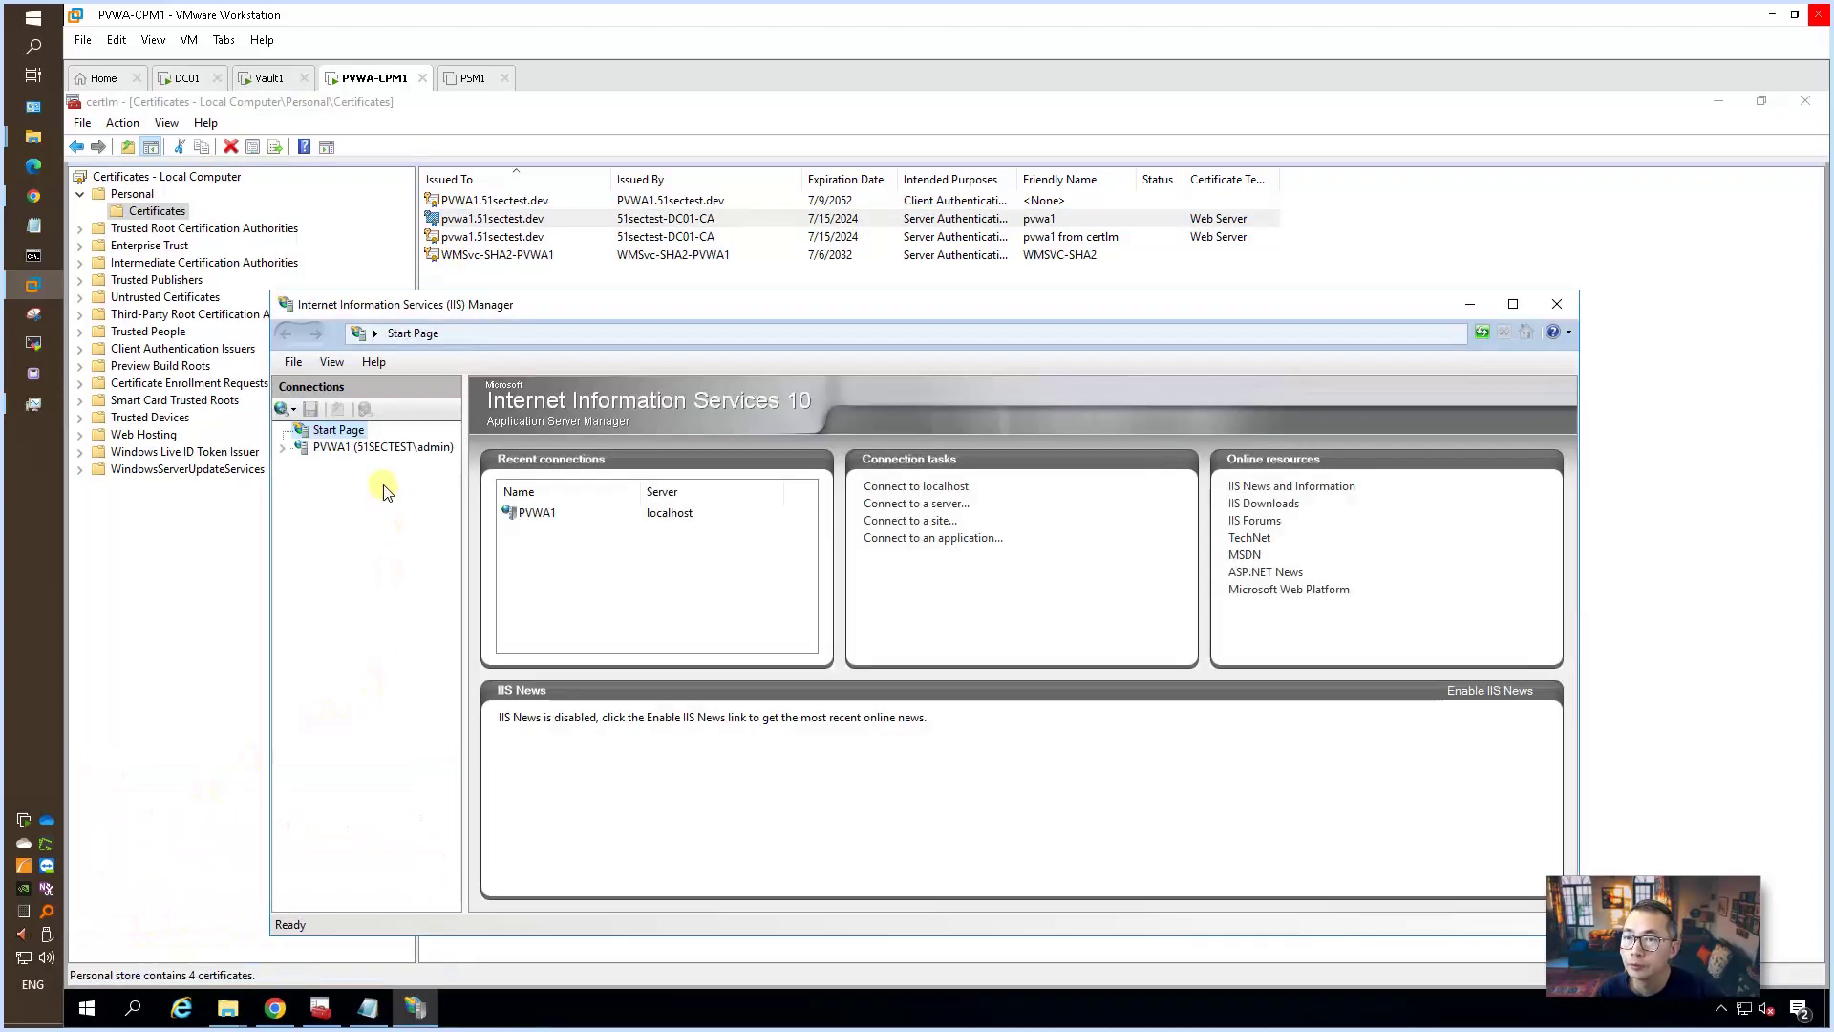
pyautogui.click(382, 447)
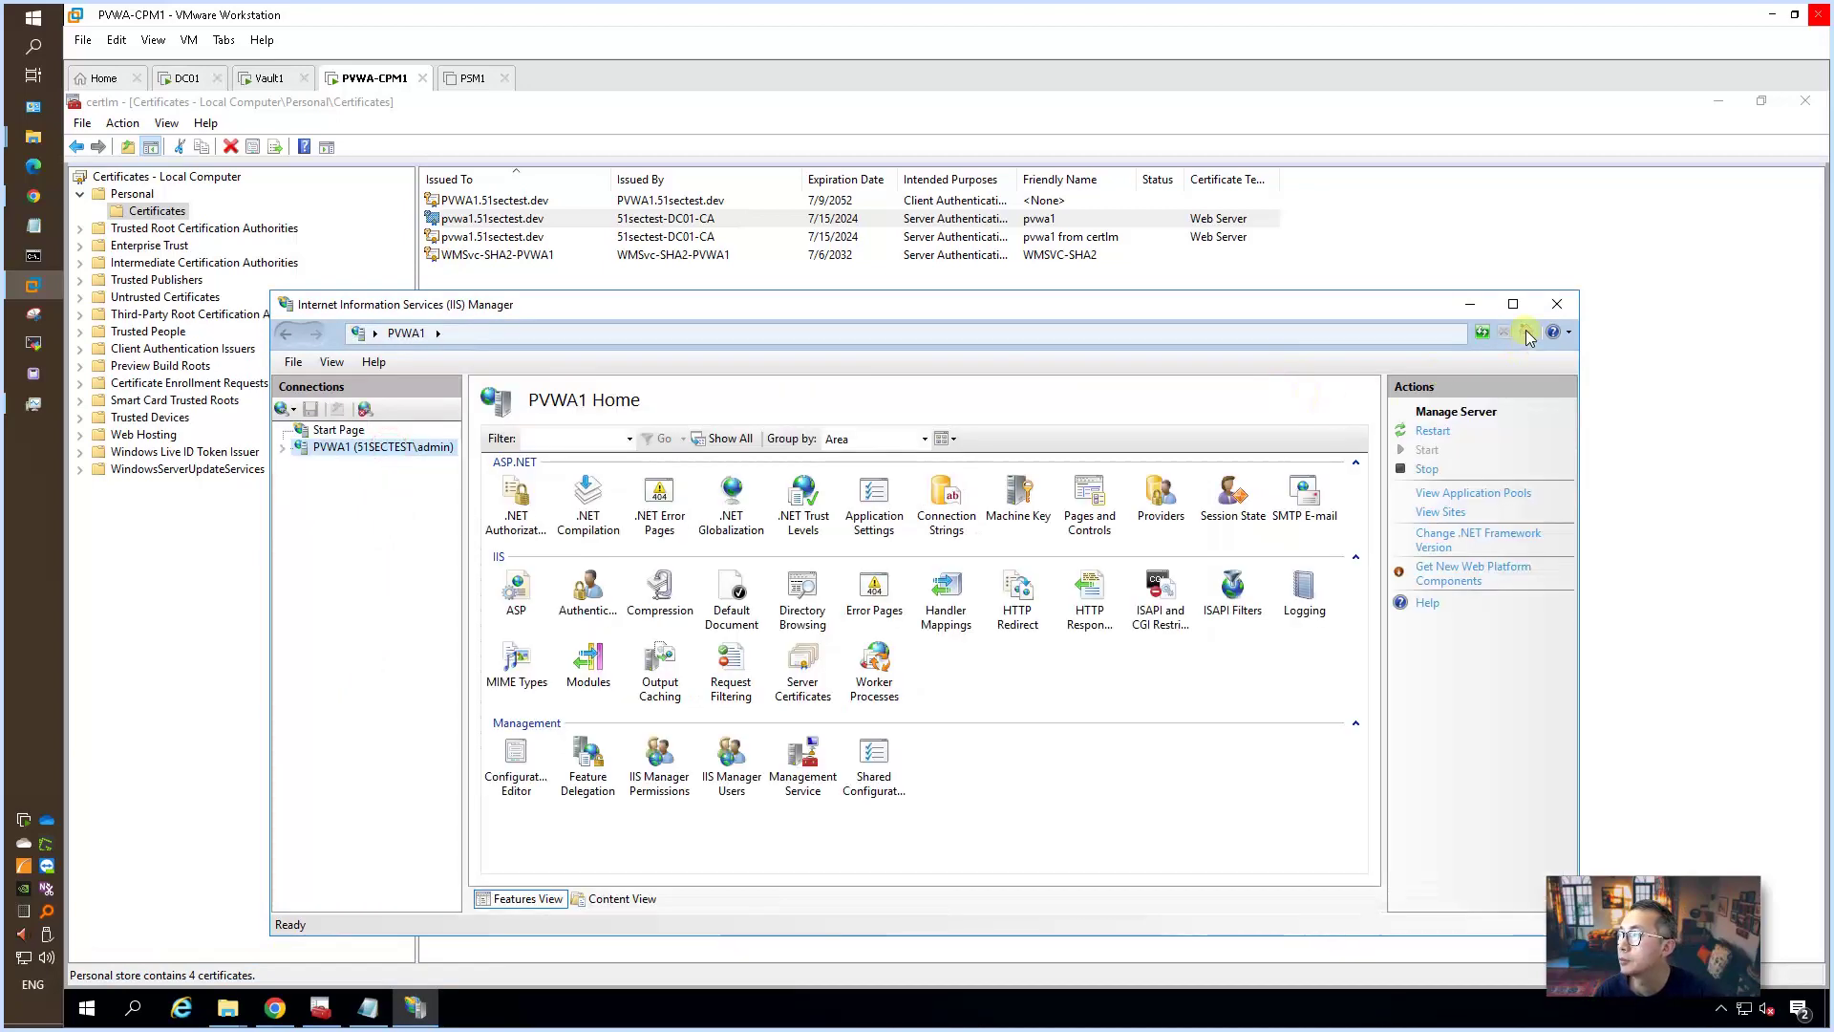
pyautogui.click(1512, 304)
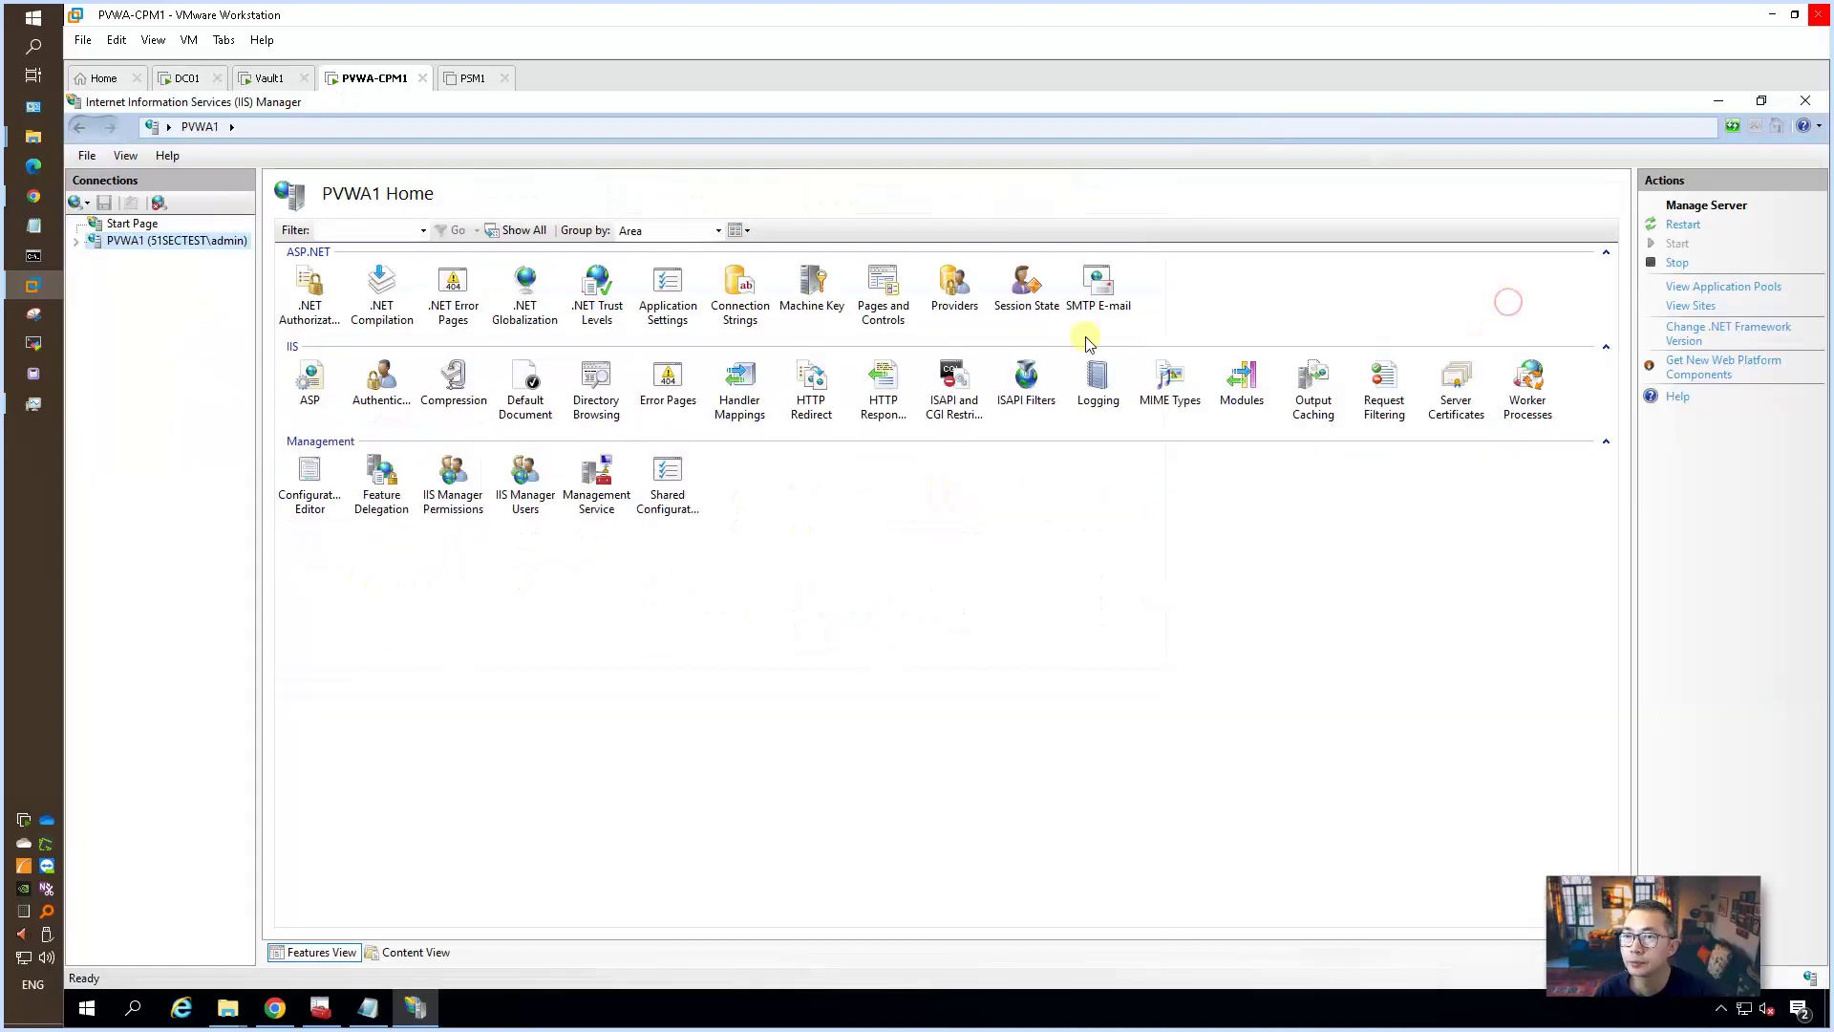
pyautogui.doubleClick(1471, 401)
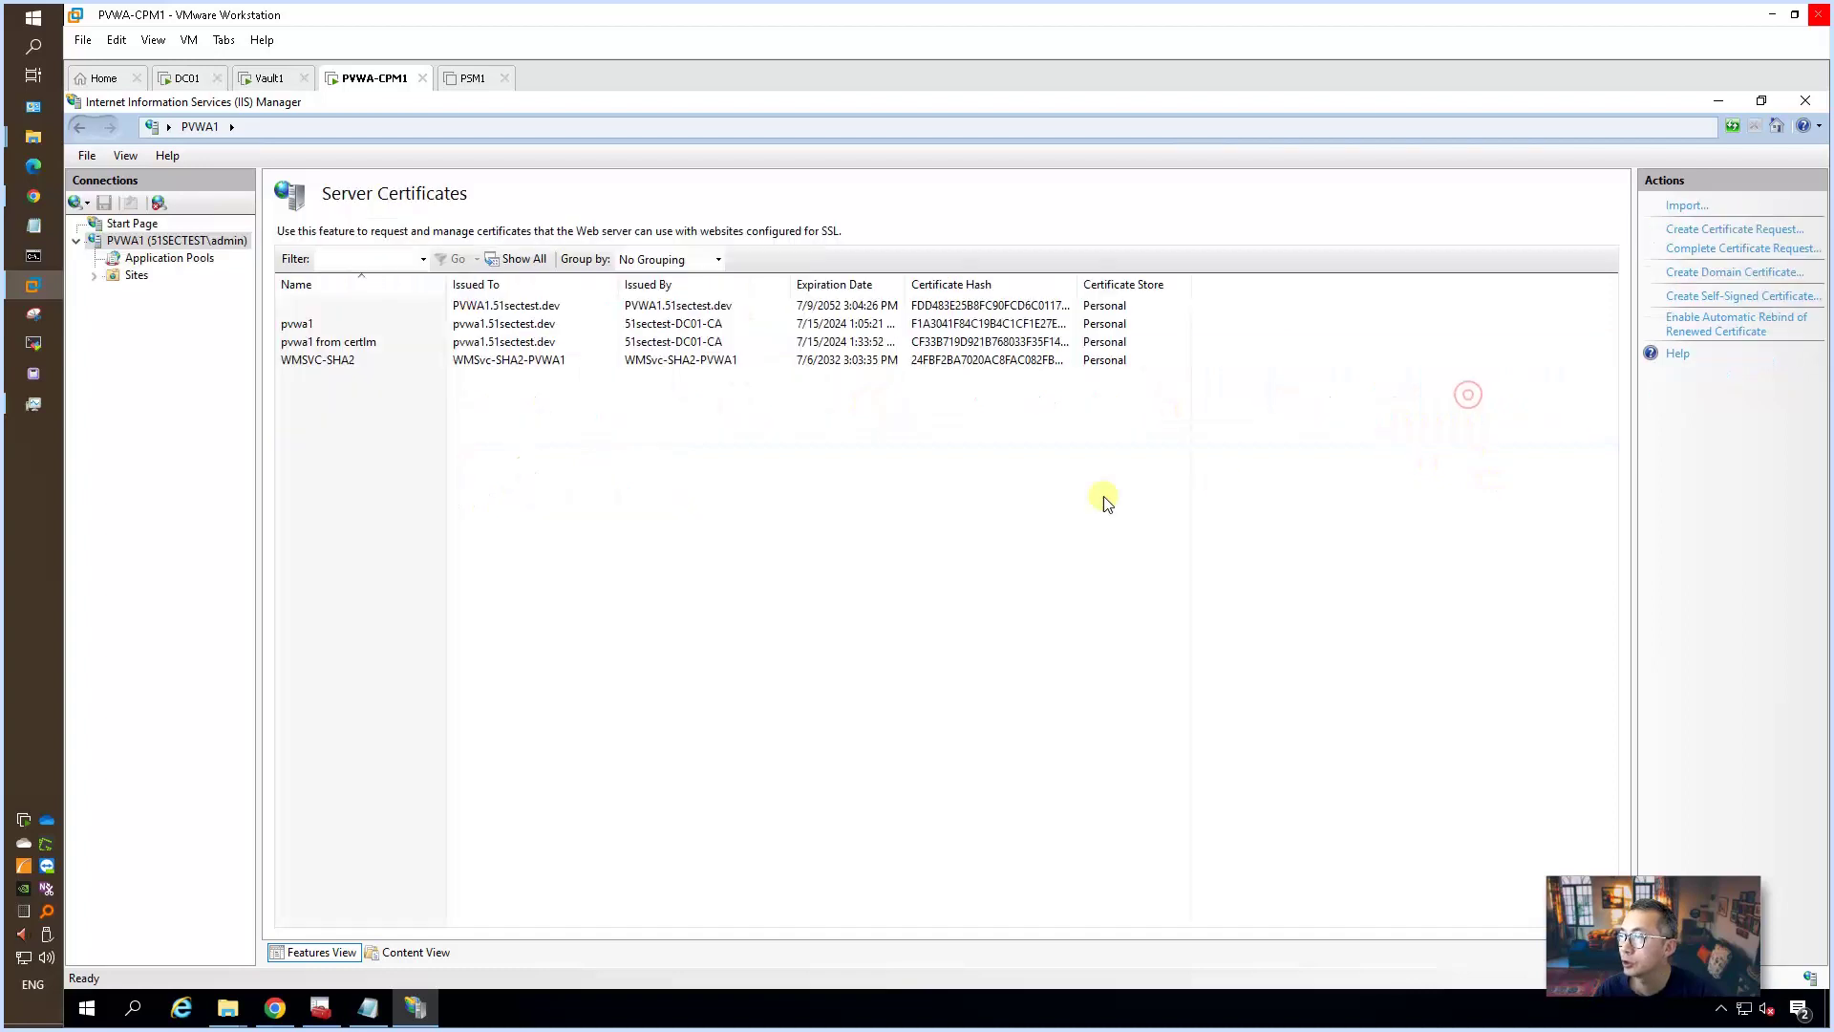
pyautogui.click(573, 340)
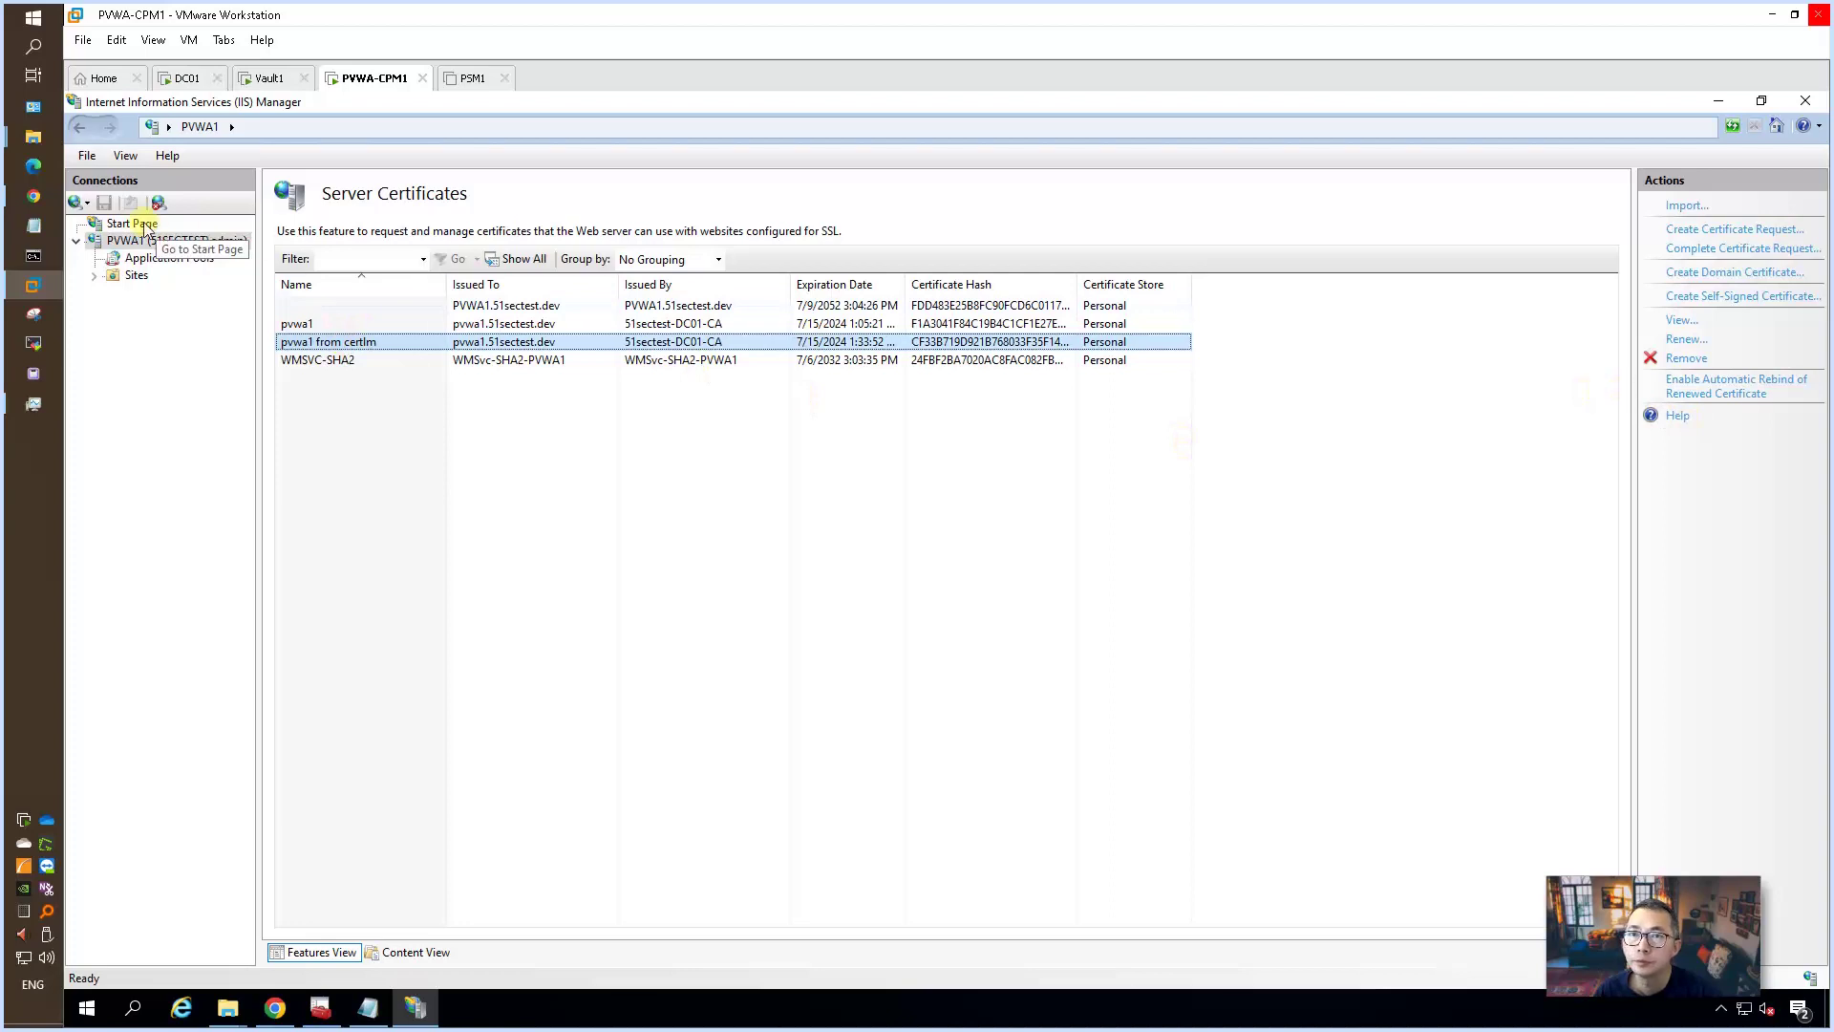
# - Assign the pvwa1 from certlm certificate to the Default Web Site's https binding on port 443 and close the site bindings
pyautogui.doubleClick(129, 279)
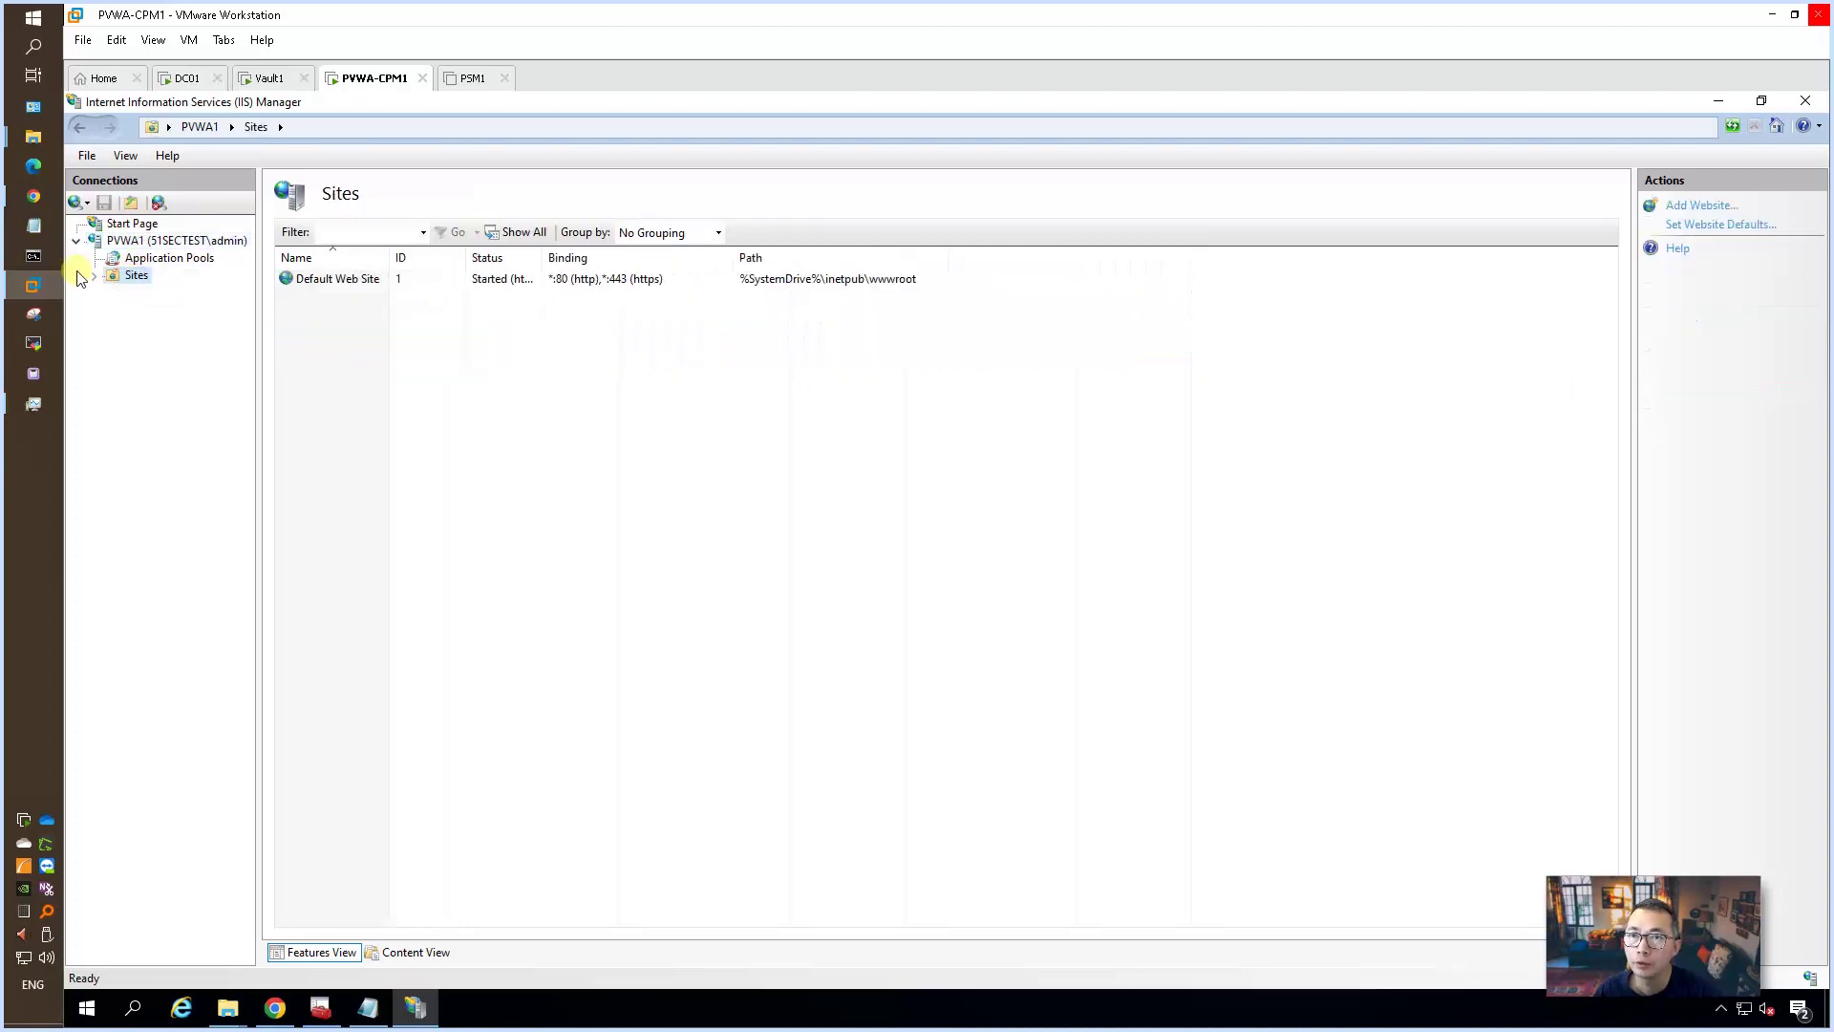
pyautogui.click(135, 297)
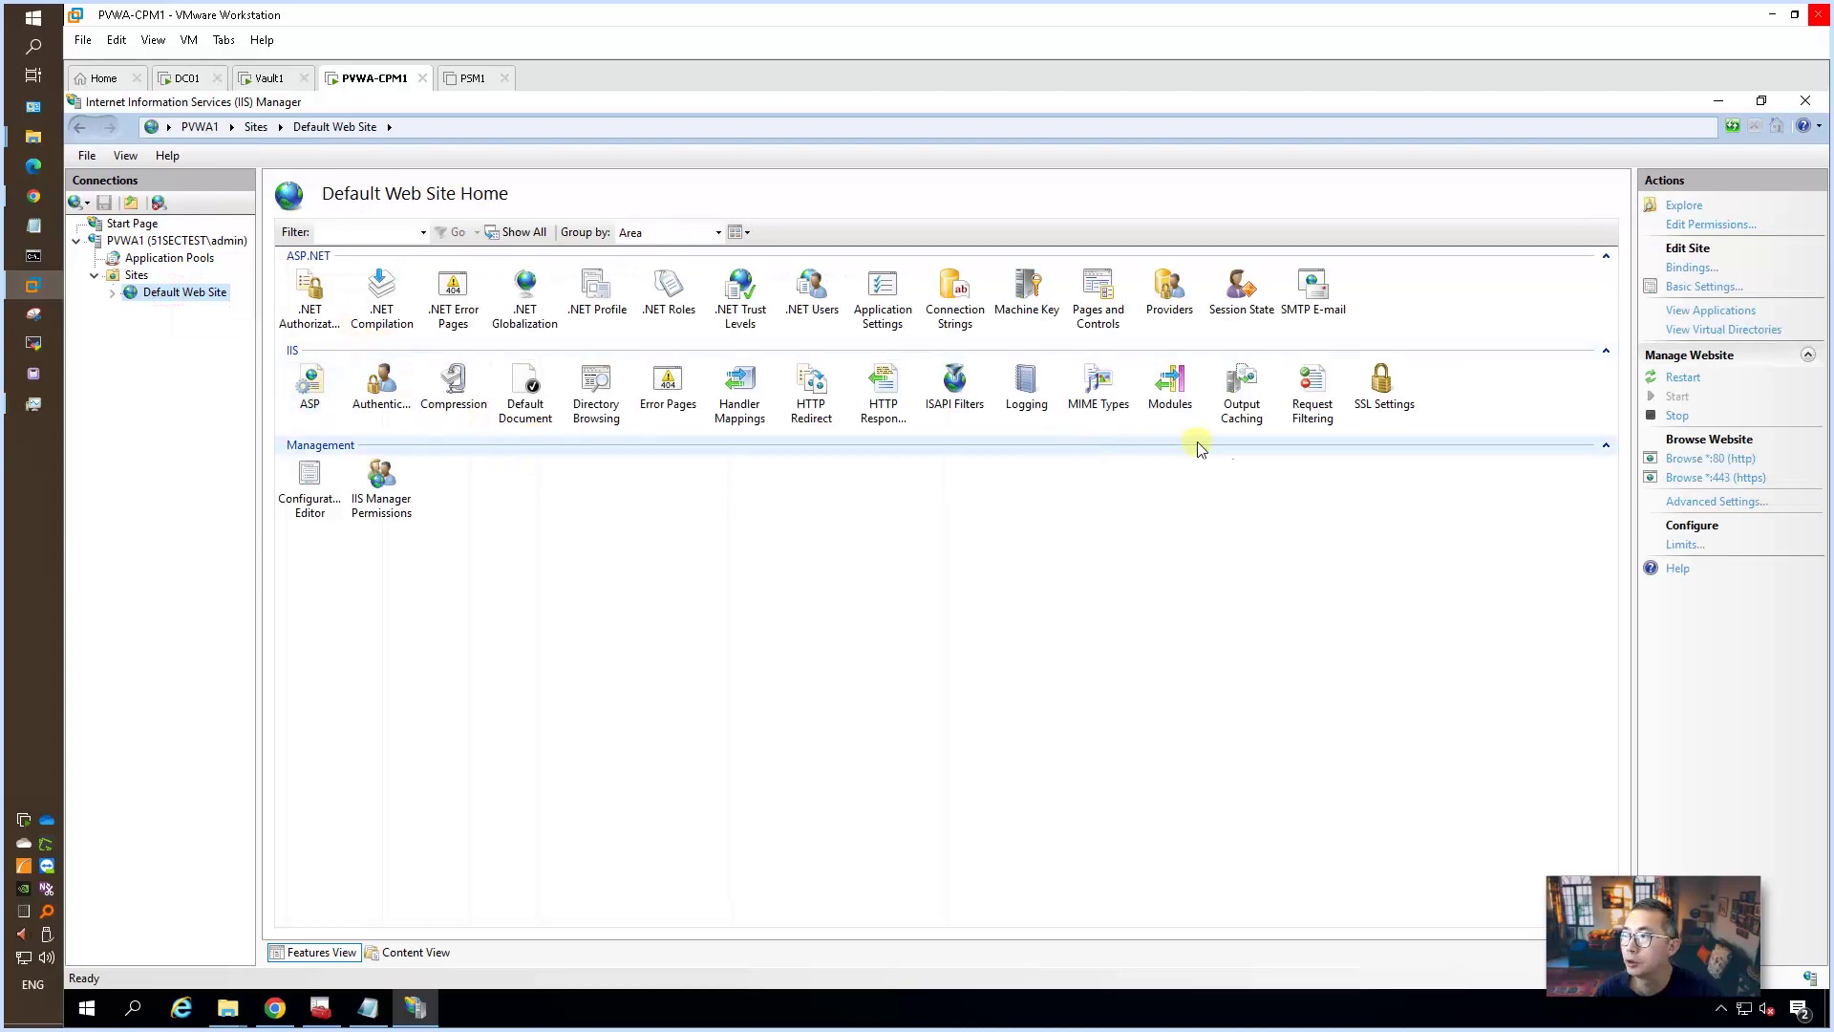
pyautogui.click(1692, 269)
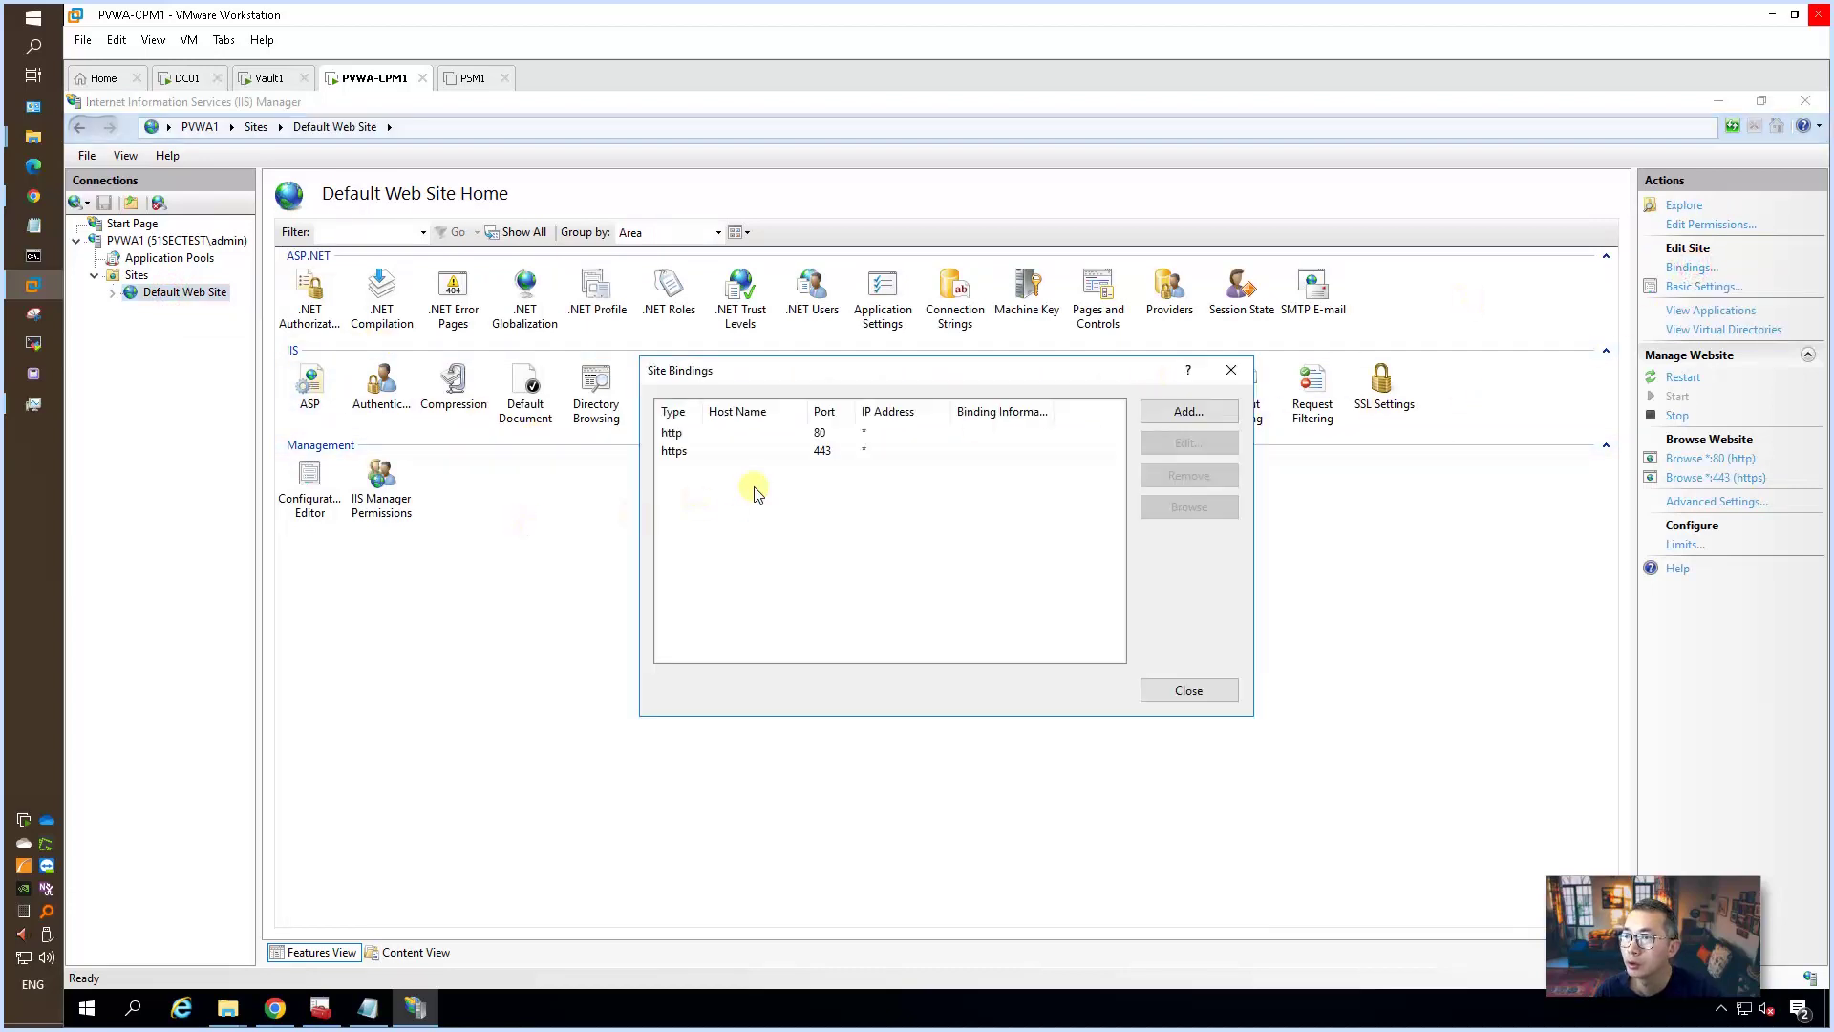
pyautogui.click(746, 457)
pyautogui.click(1189, 442)
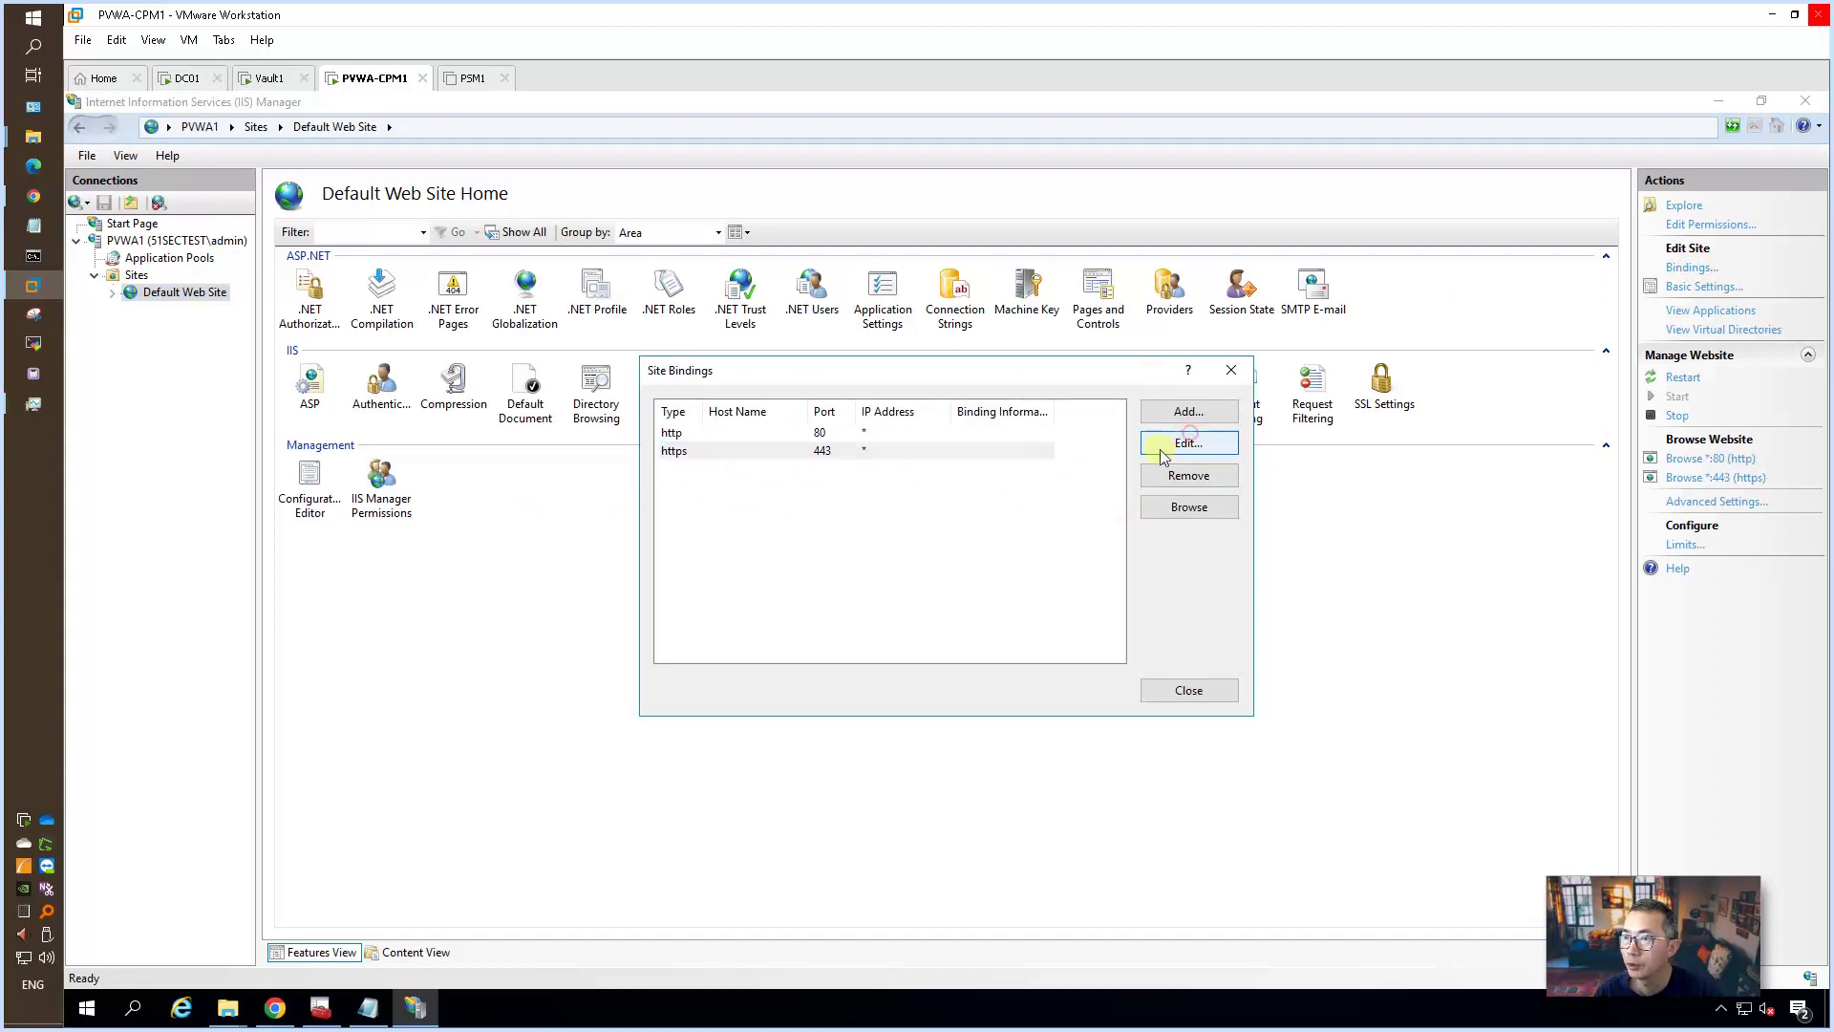
pyautogui.click(784, 608)
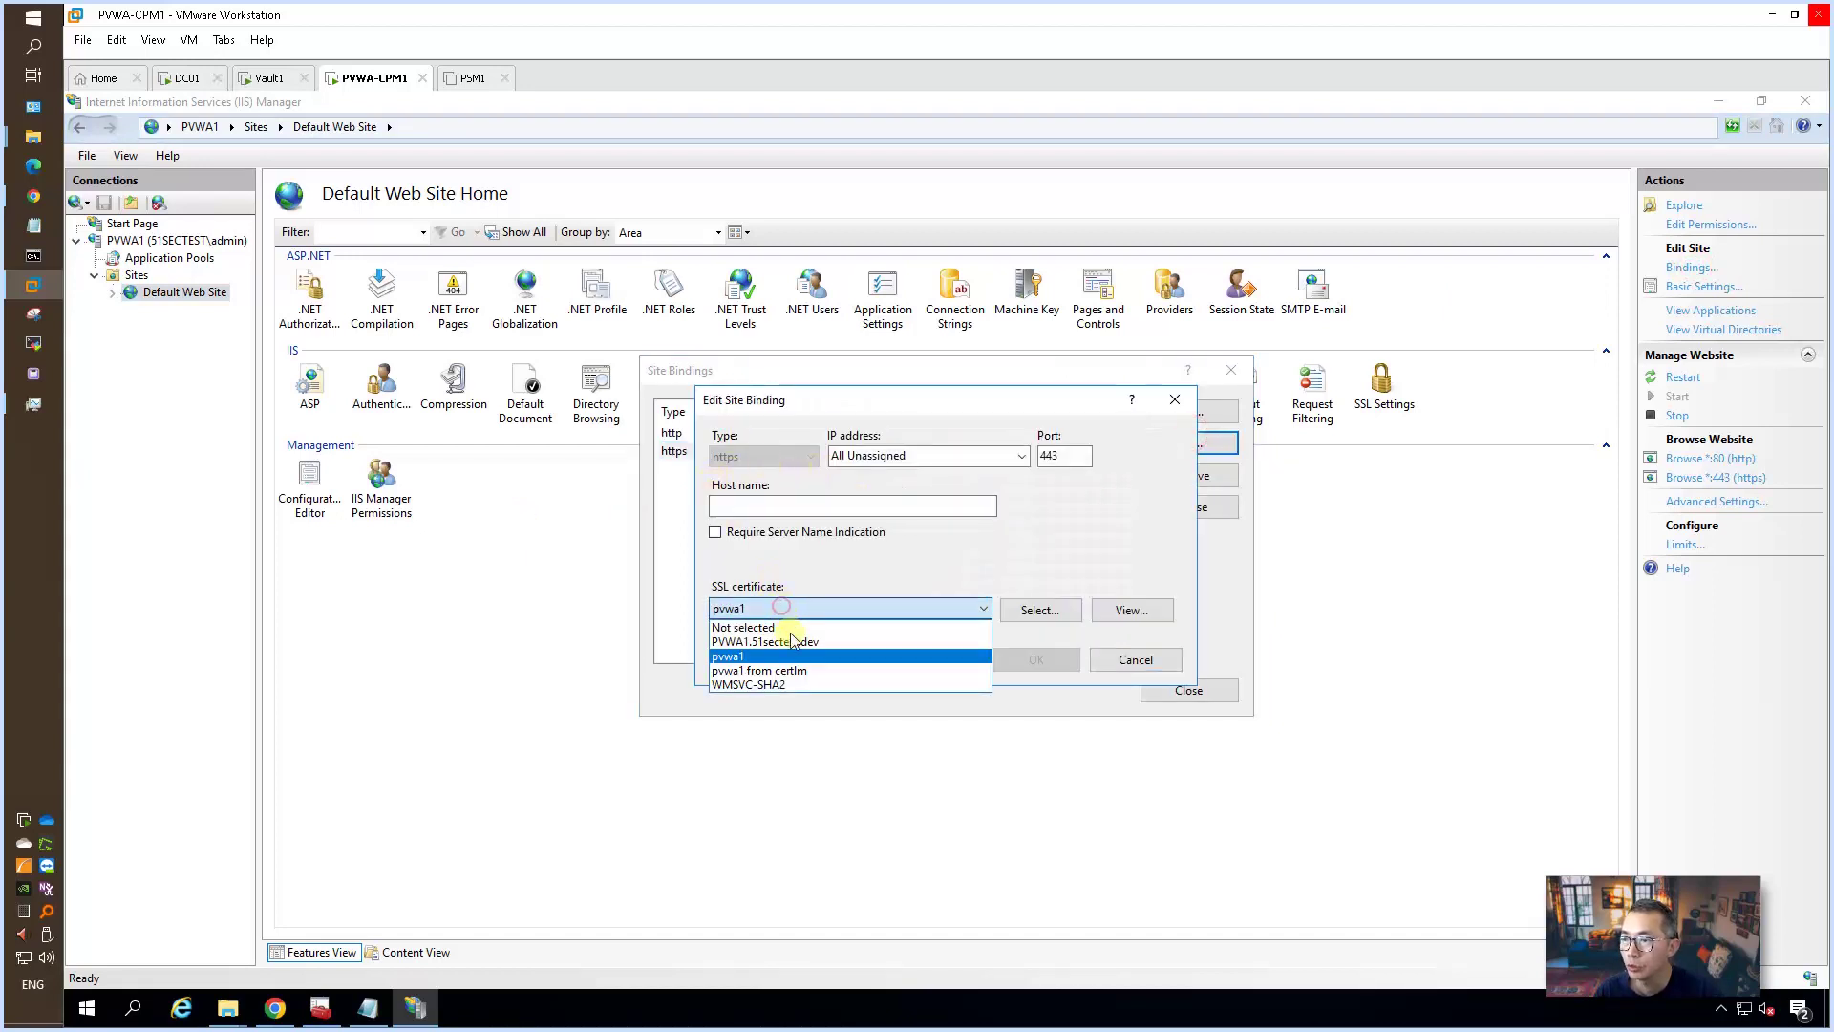
pyautogui.click(801, 673)
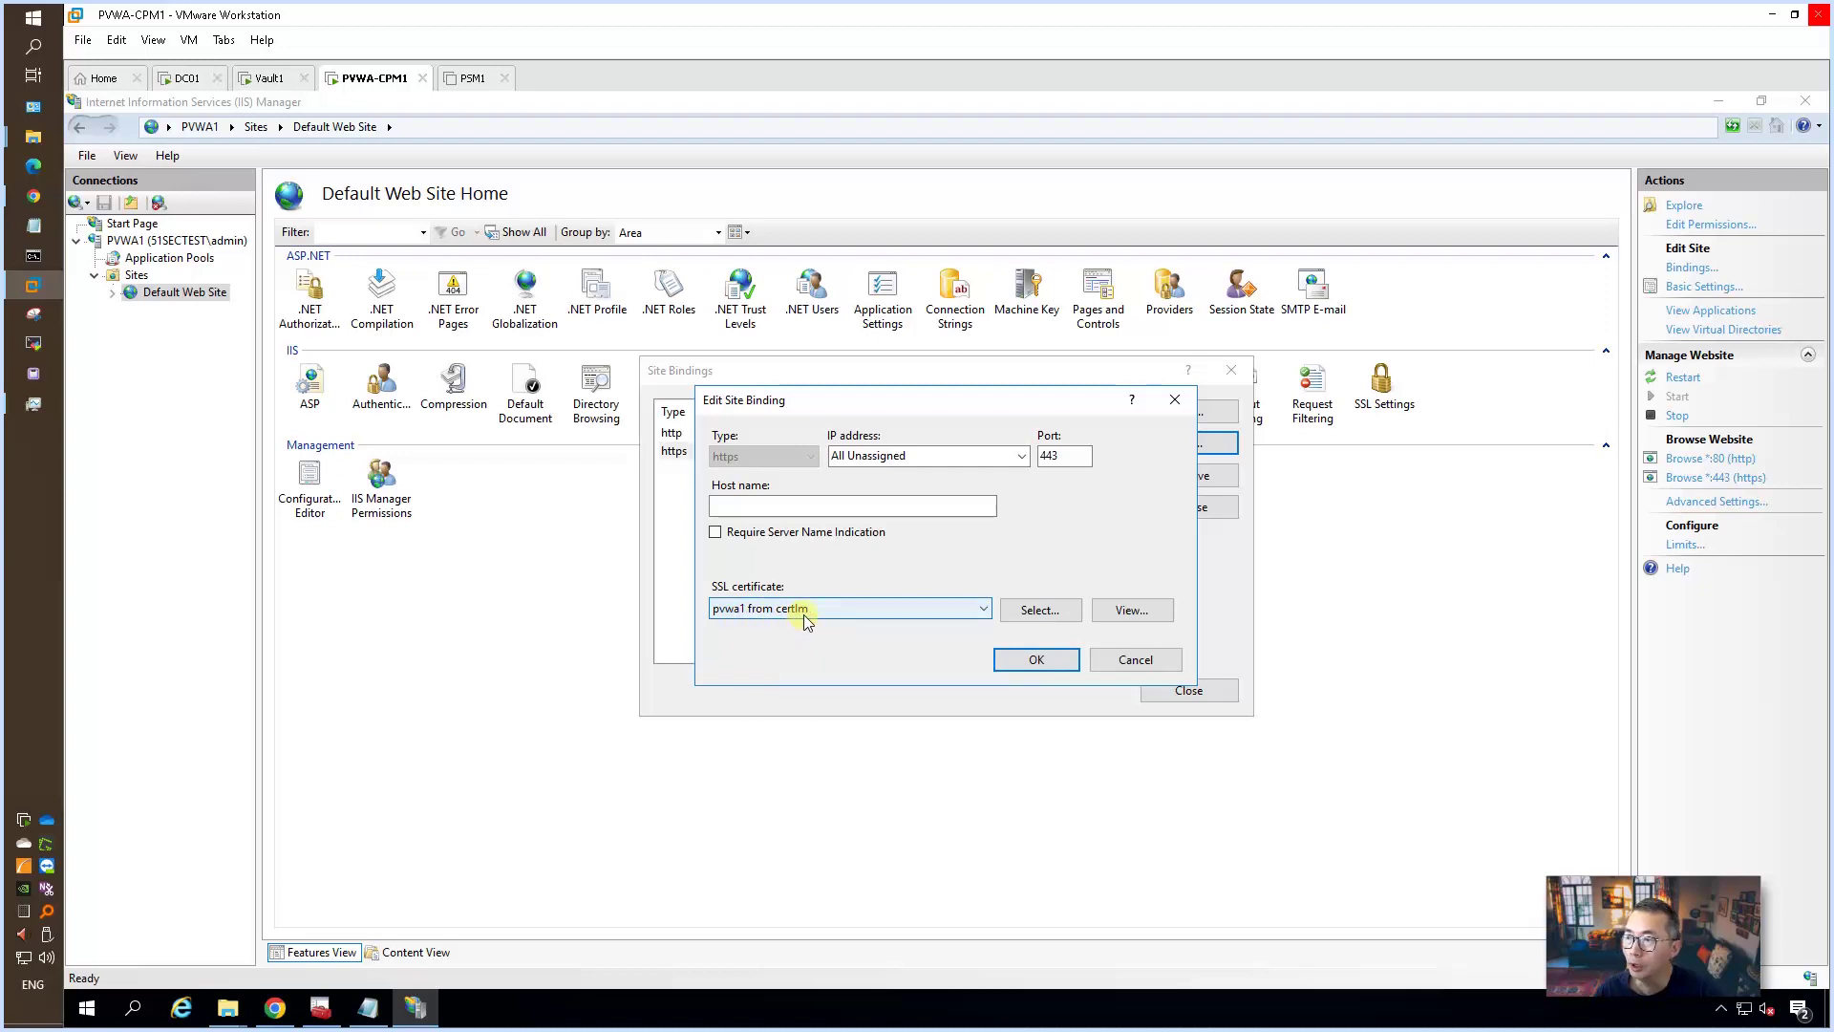
pyautogui.click(1048, 660)
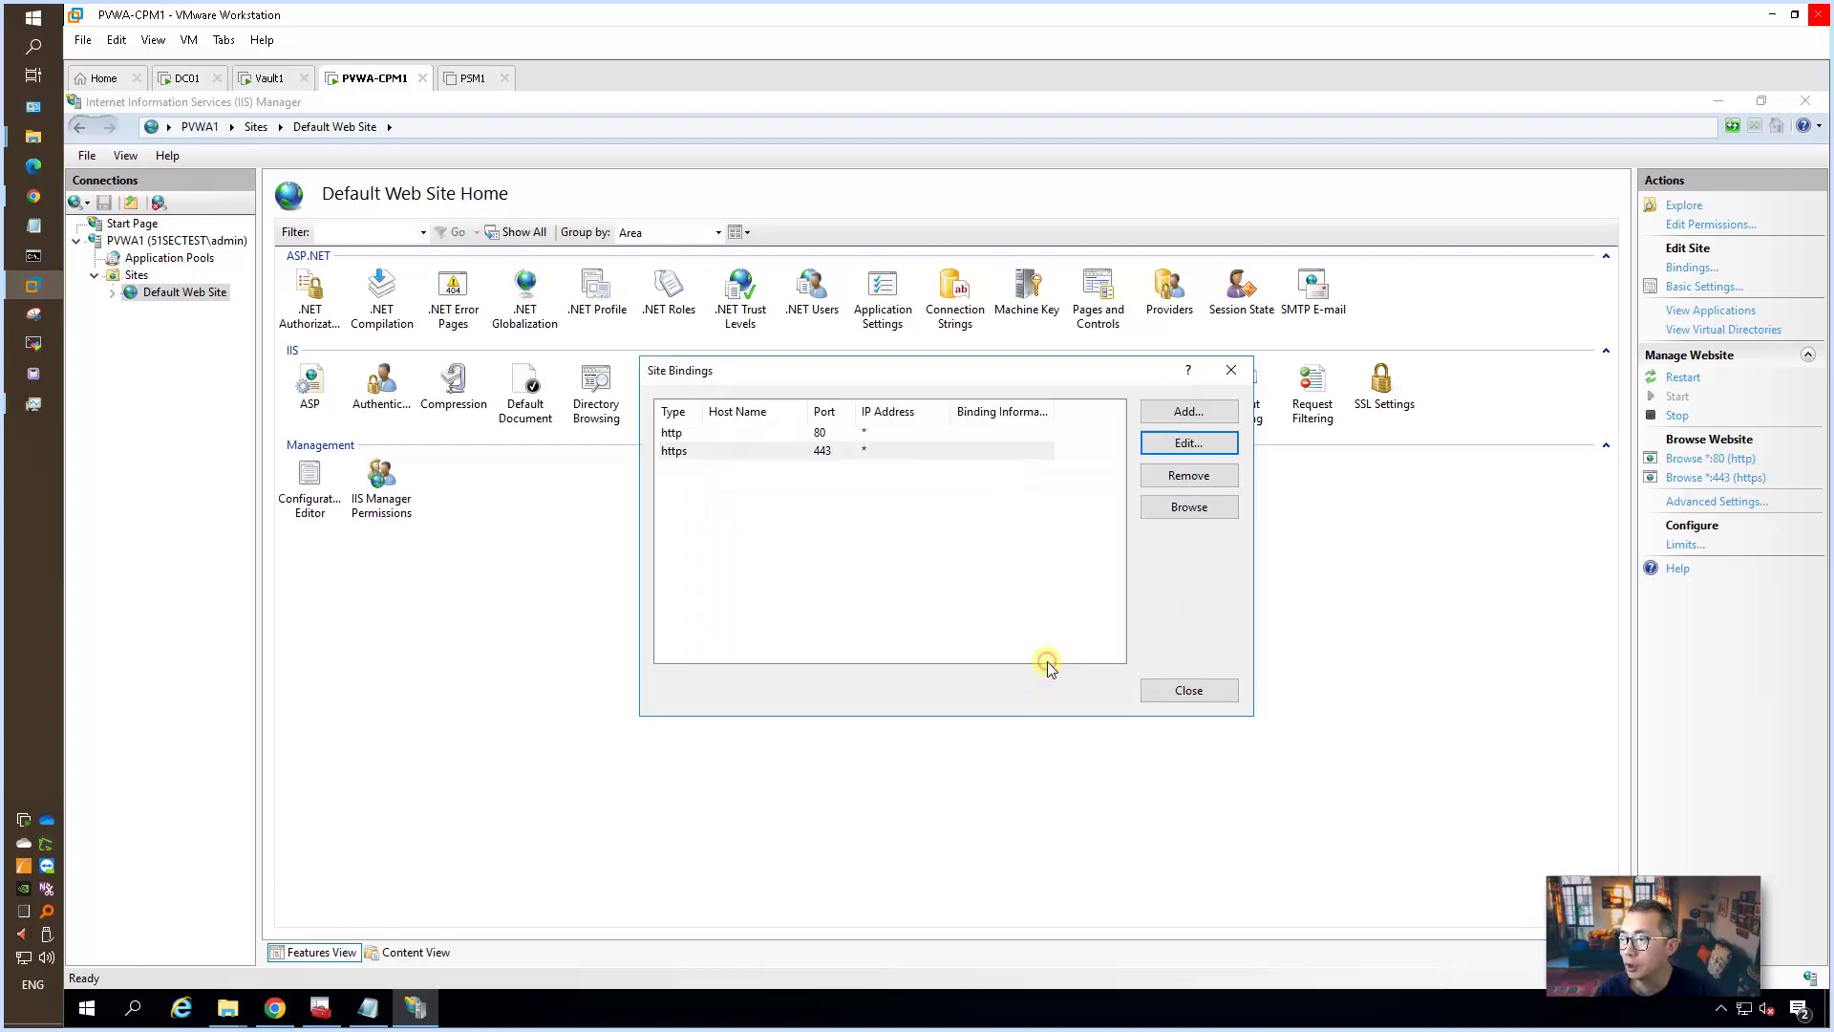
pyautogui.click(1187, 689)
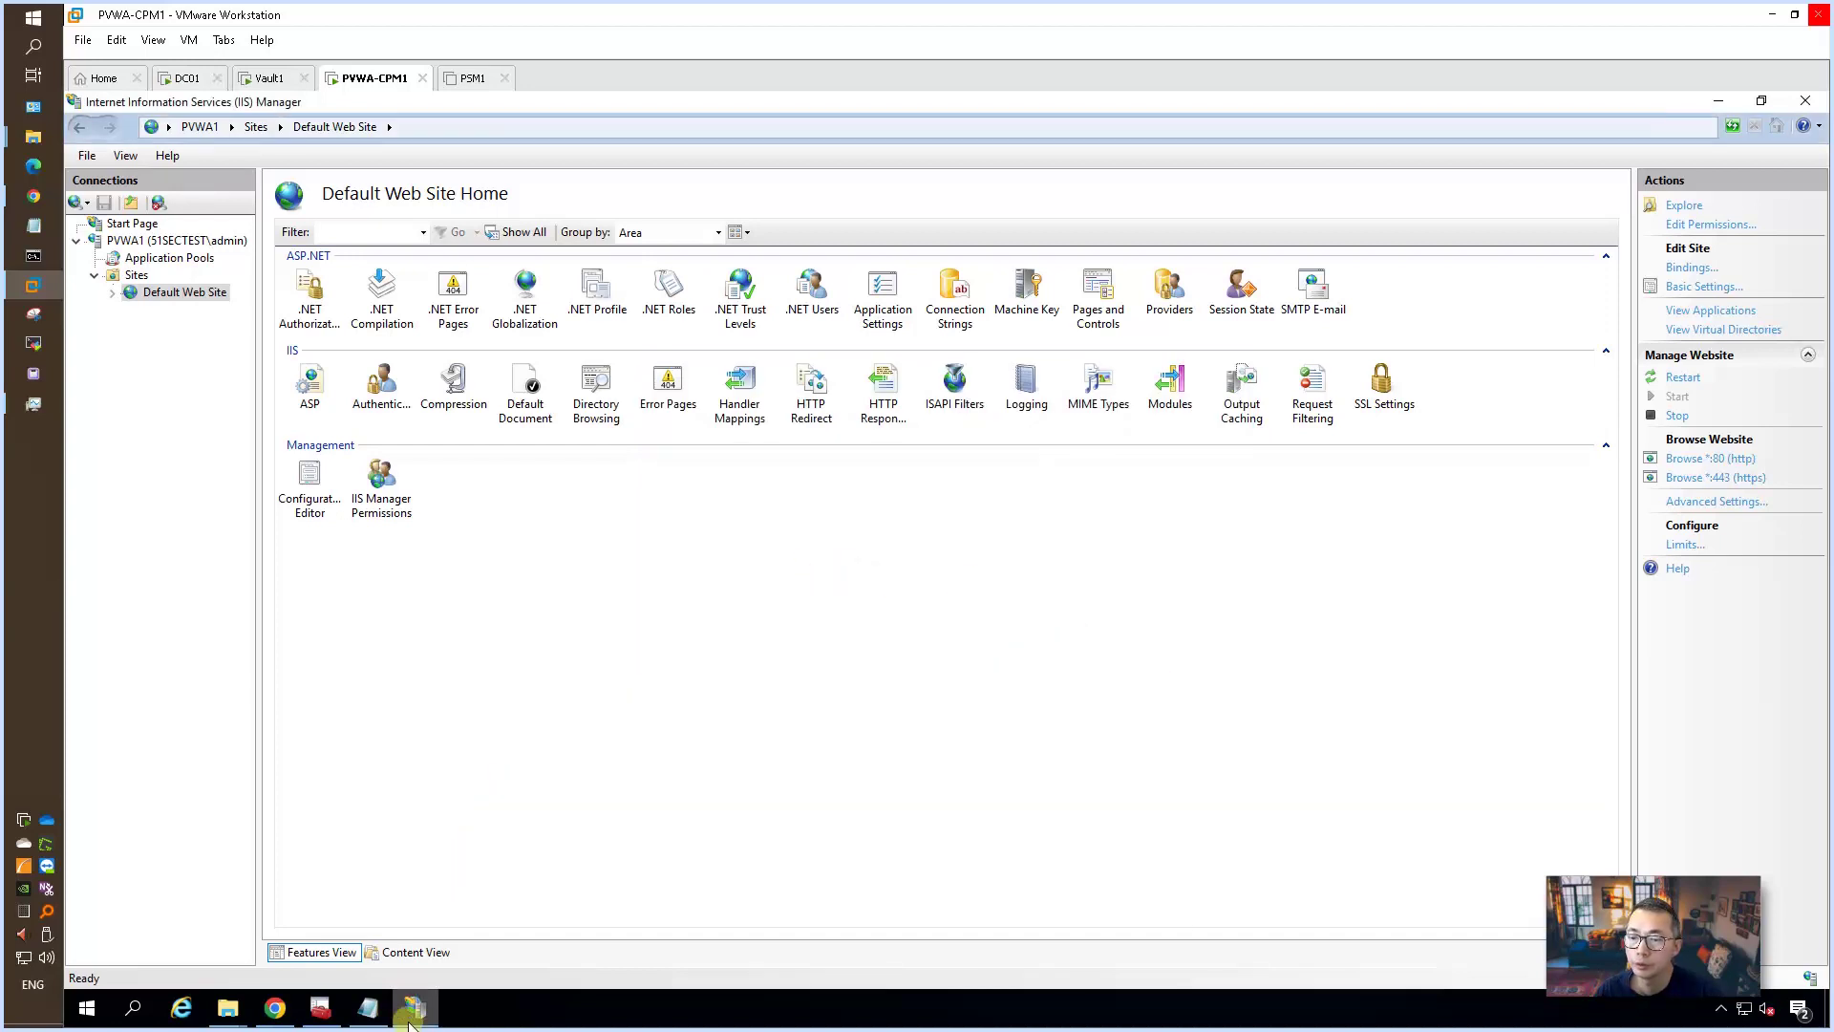
# - Launch a Command Prompt from the Run history and restart IIS with iisreset
pyautogui.rightClick(91, 1010)
pyautogui.click(162, 915)
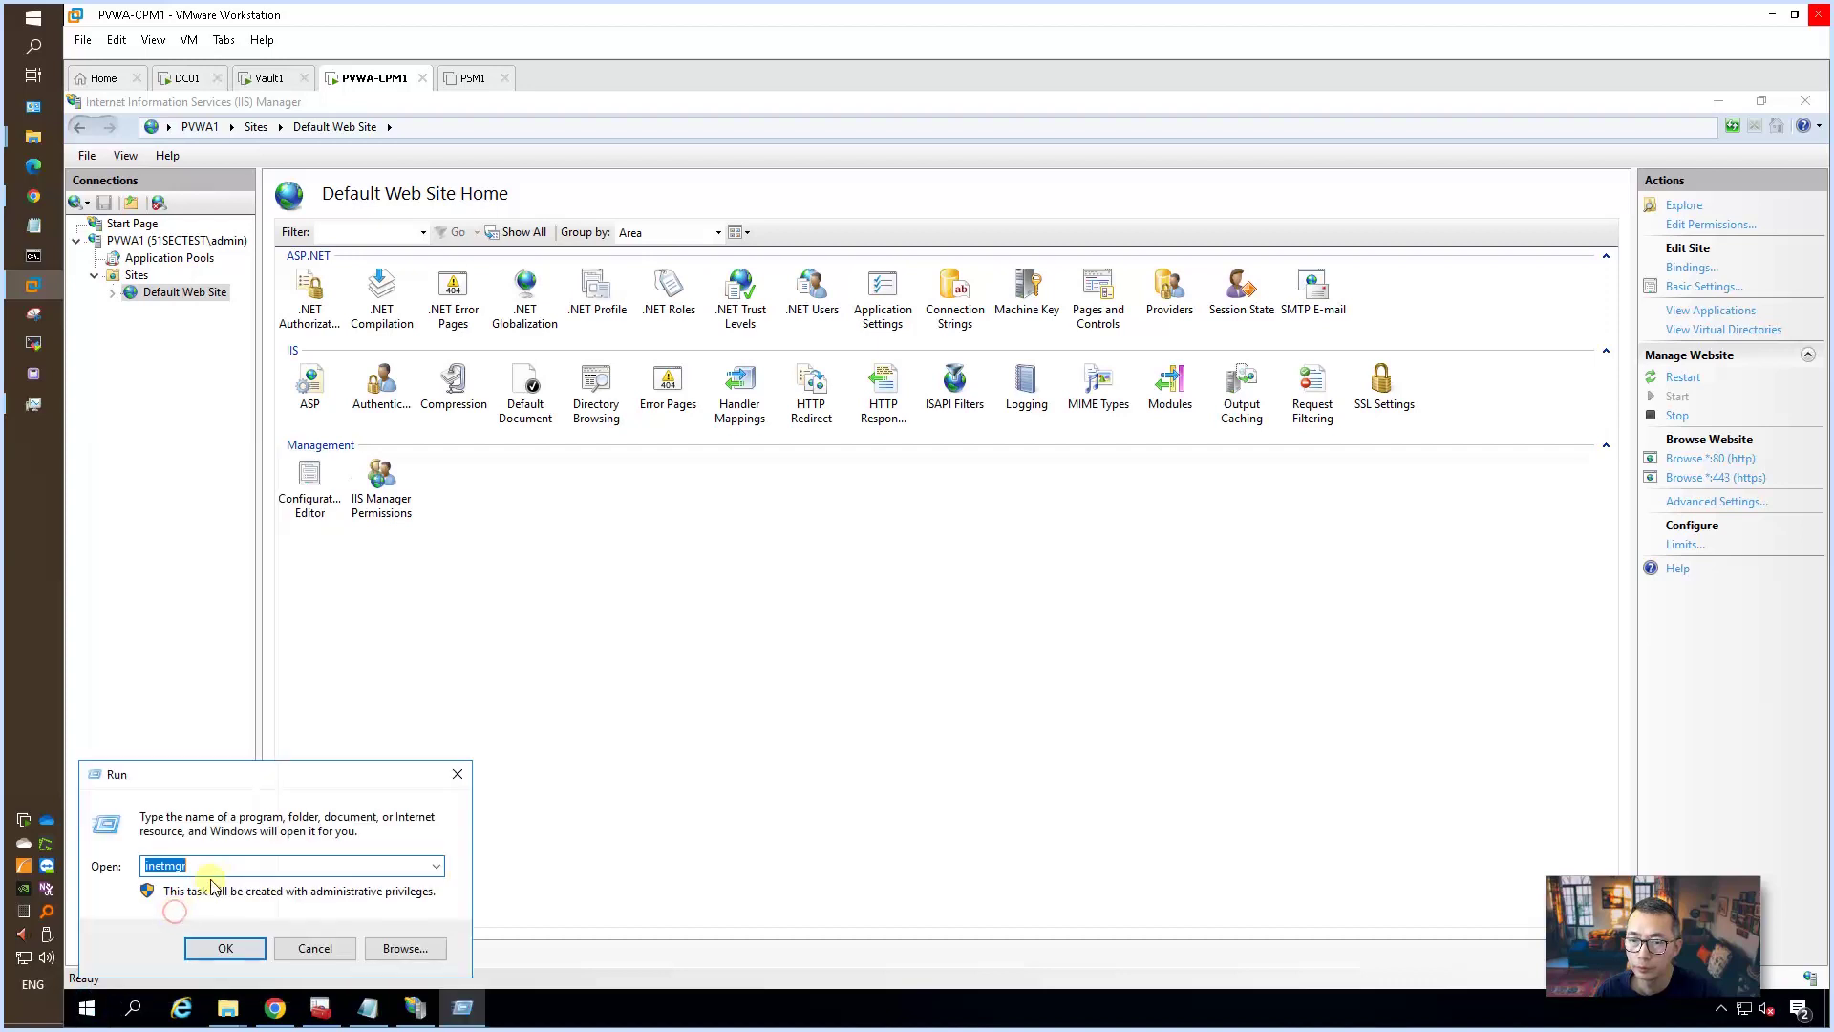
pyautogui.click(437, 867)
pyautogui.click(348, 890)
pyautogui.press('Return')
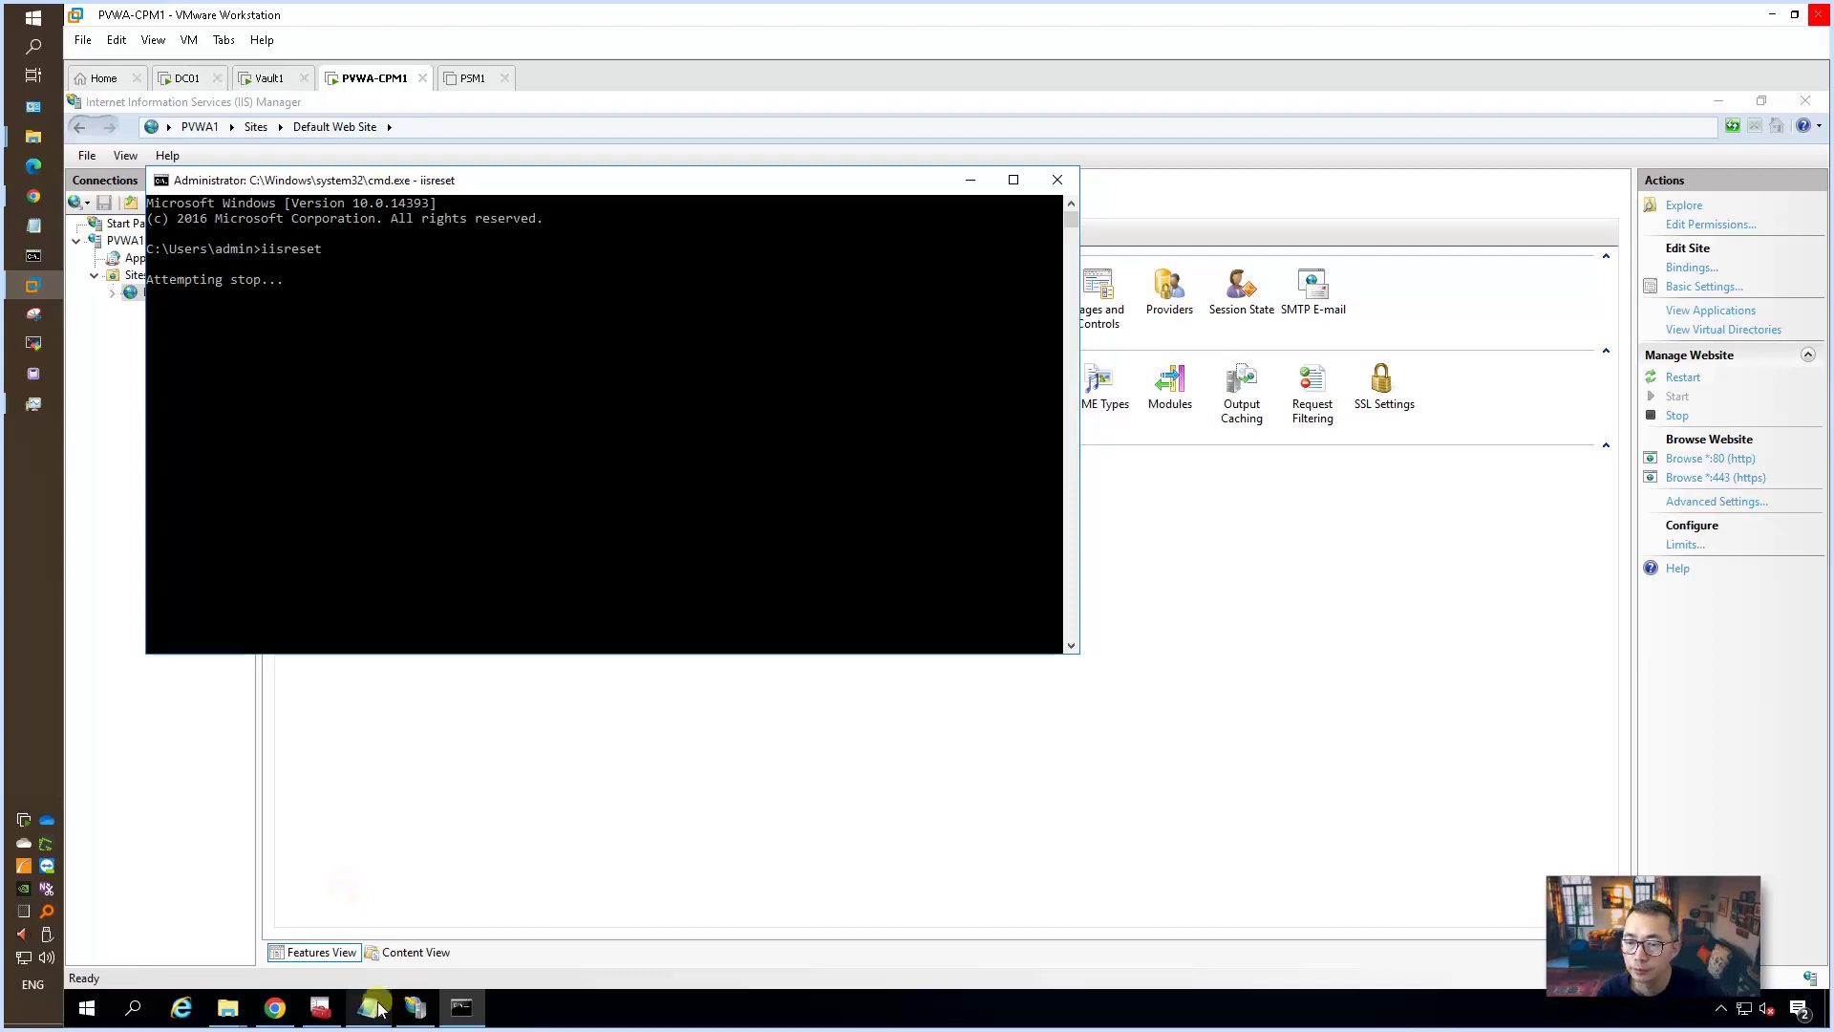
# - Switch to Chrome and load the CyberArk PVWA site from its Privacy error shortcut in a new tab
pyautogui.click(275, 1009)
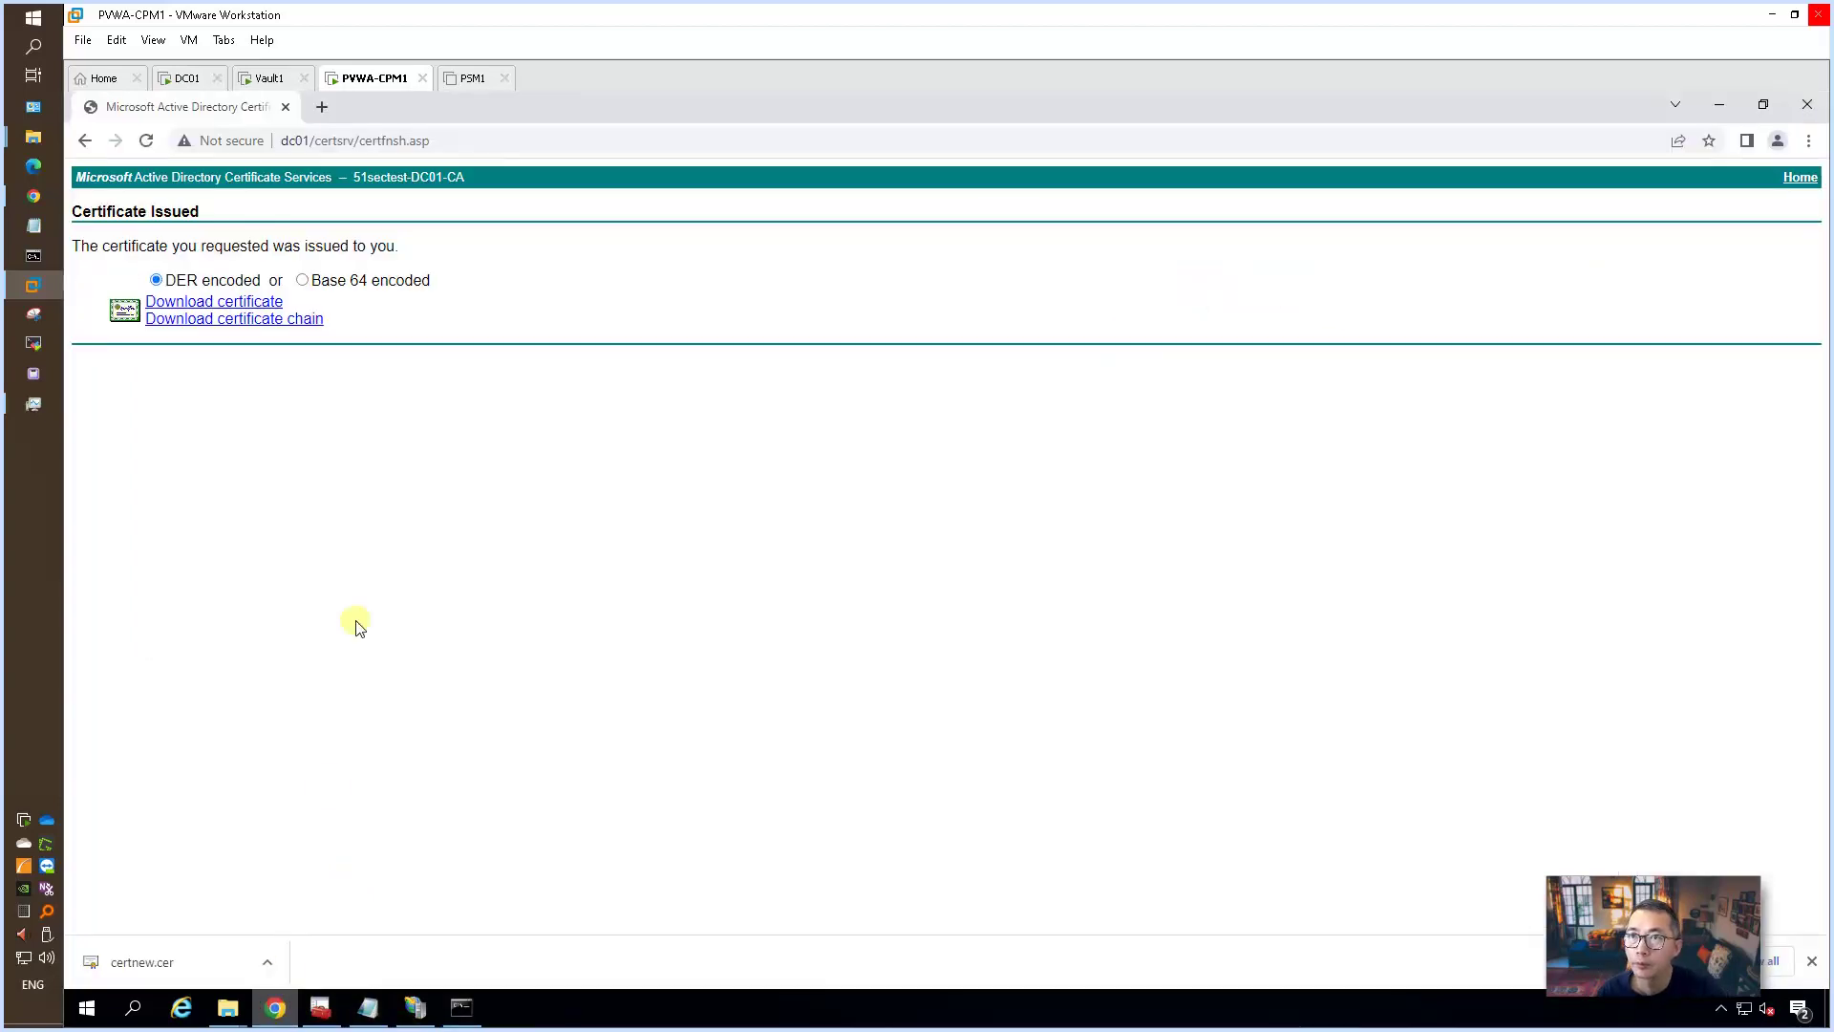
pyautogui.click(327, 112)
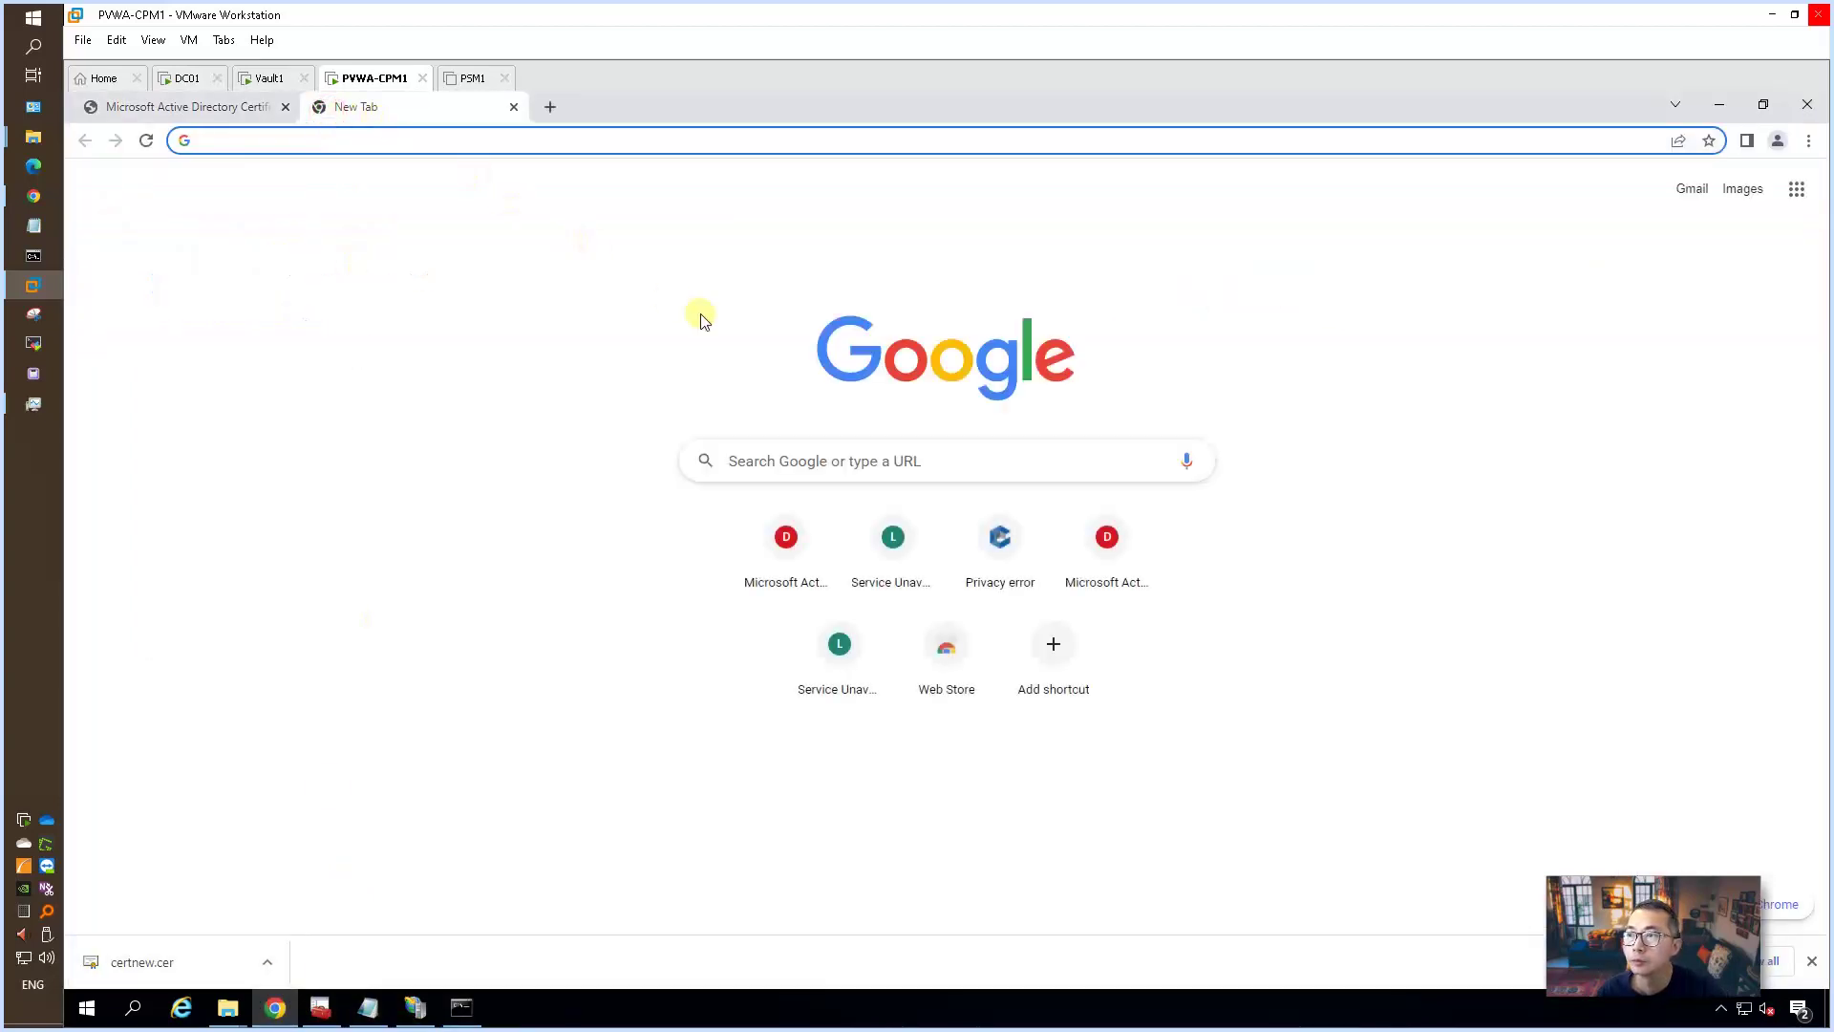
pyautogui.click(1003, 552)
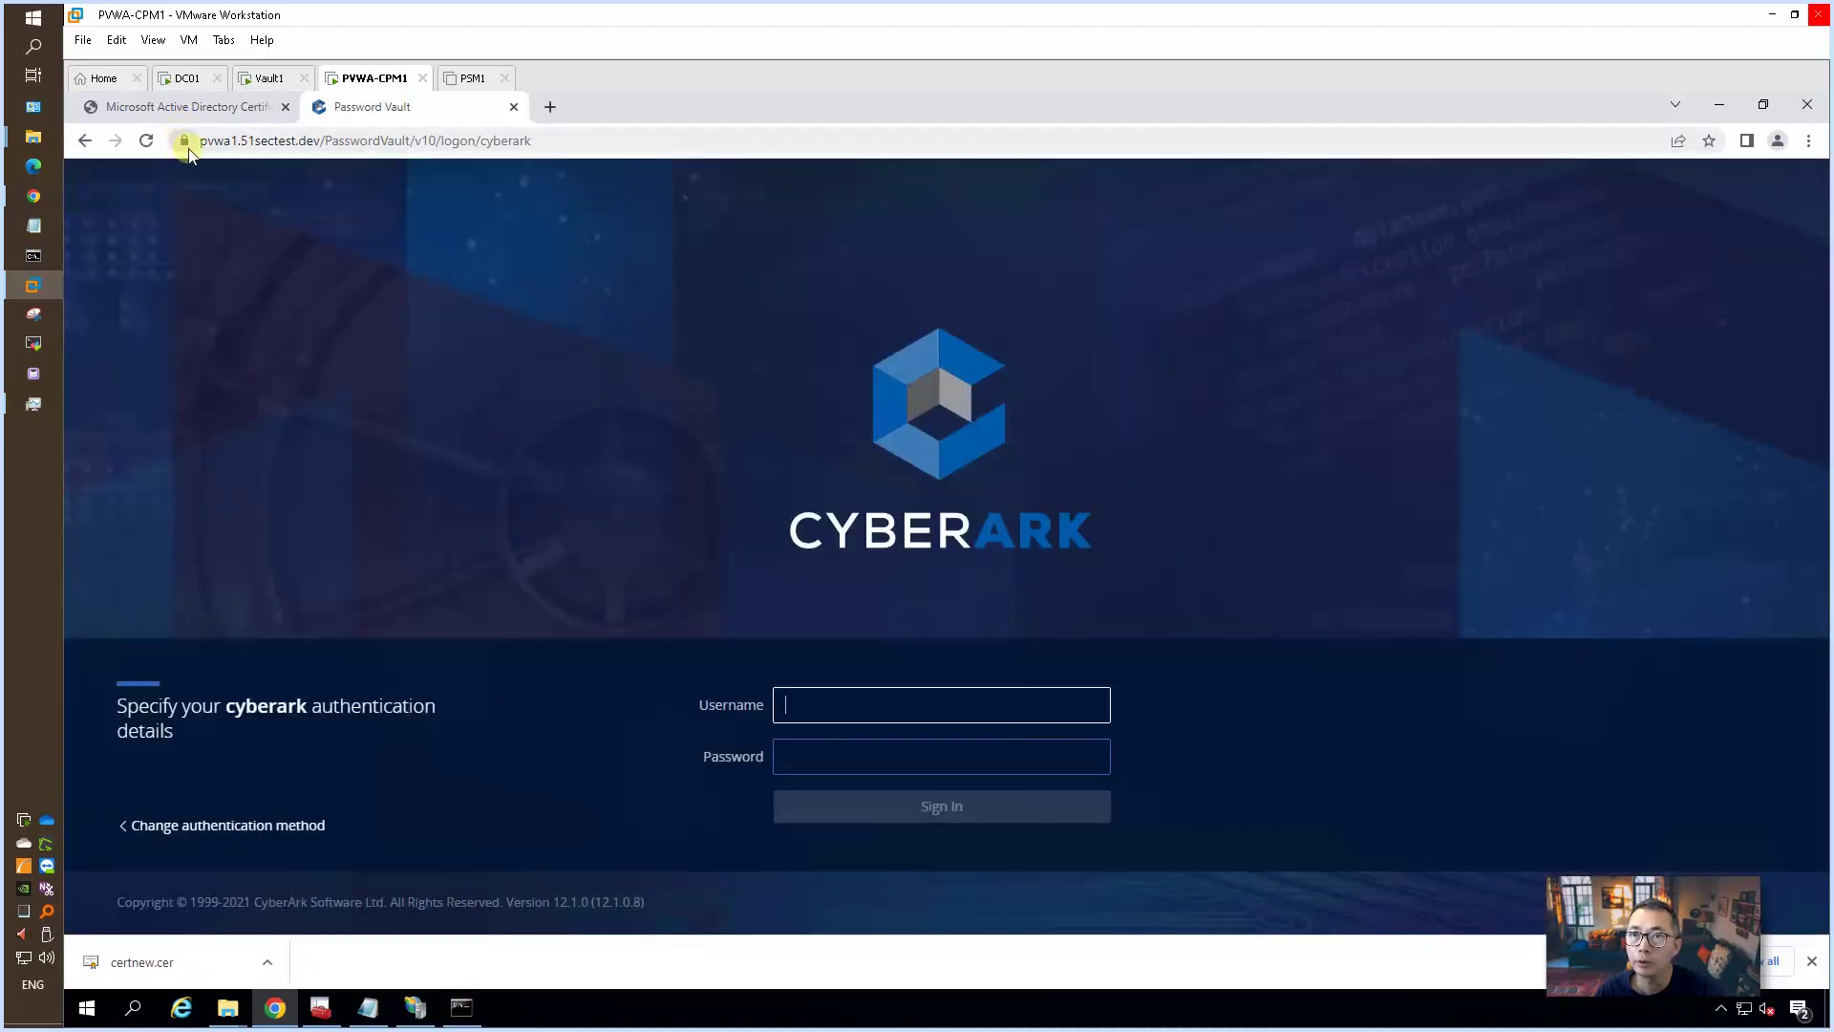
# - Inspect the PVWA site's connection security and view its certificate's general information and Subject Alternative Name
pyautogui.click(183, 143)
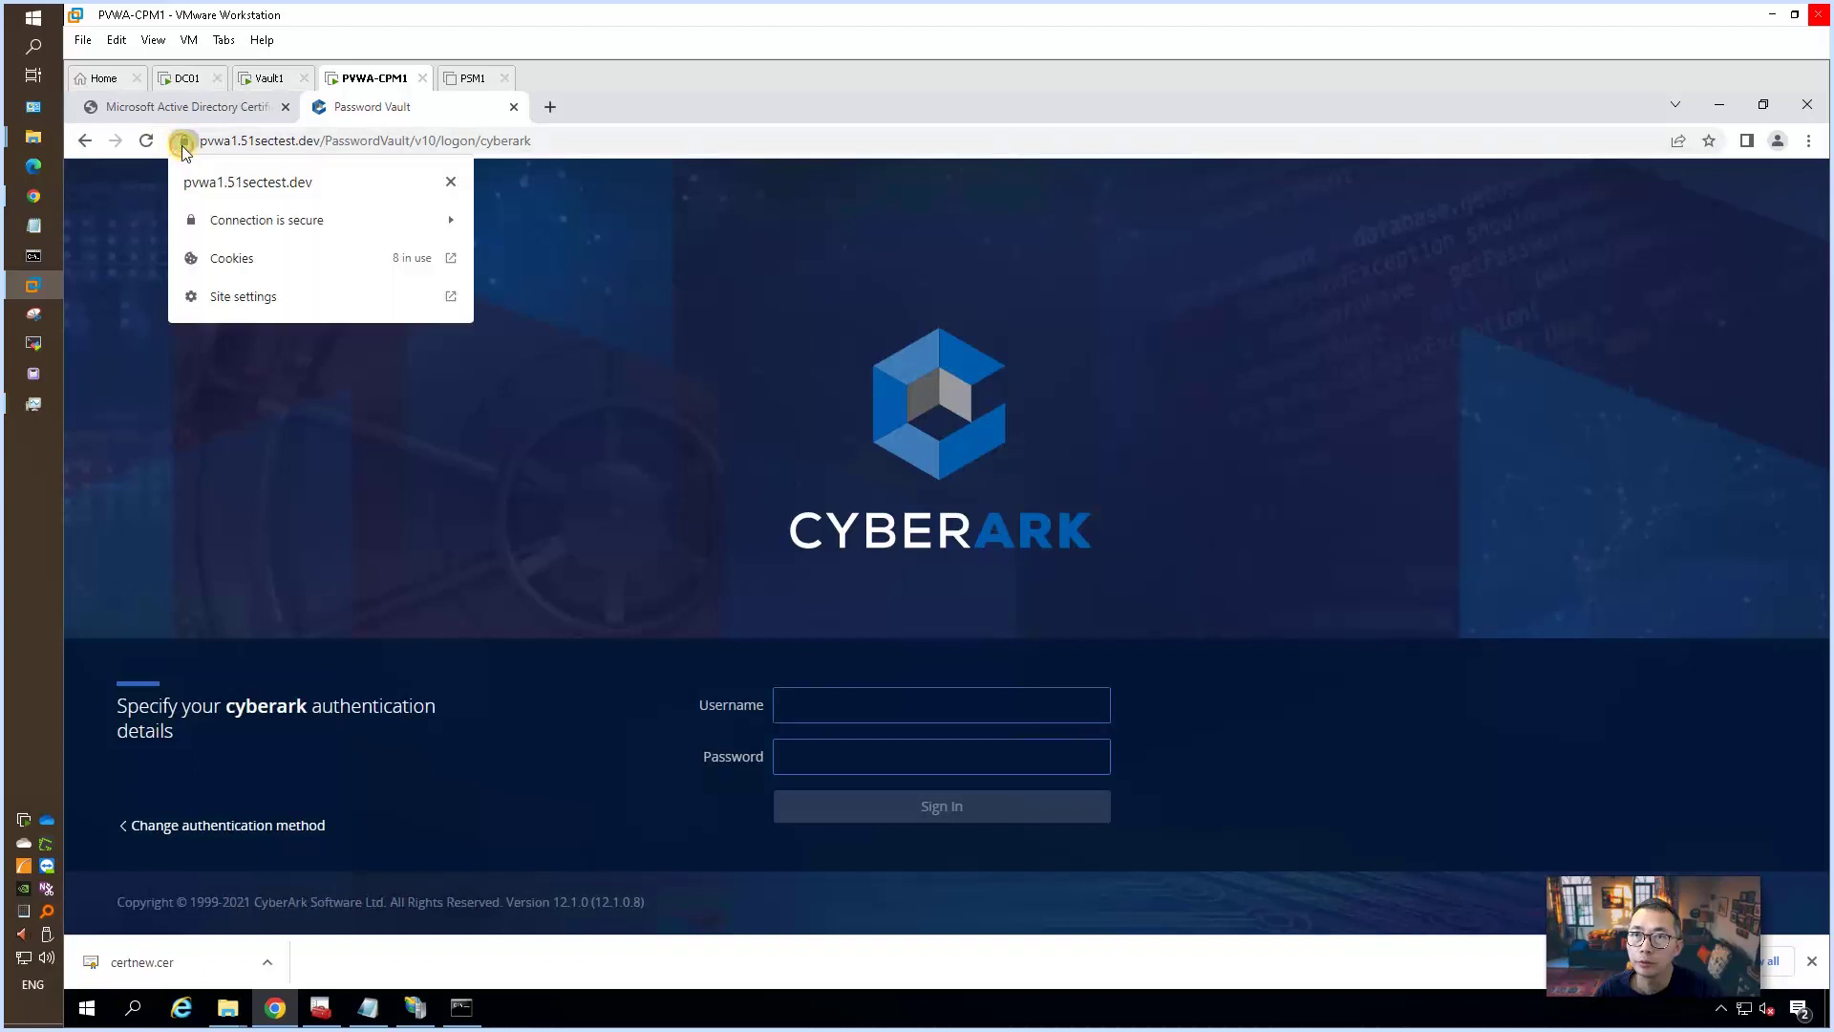
pyautogui.click(445, 220)
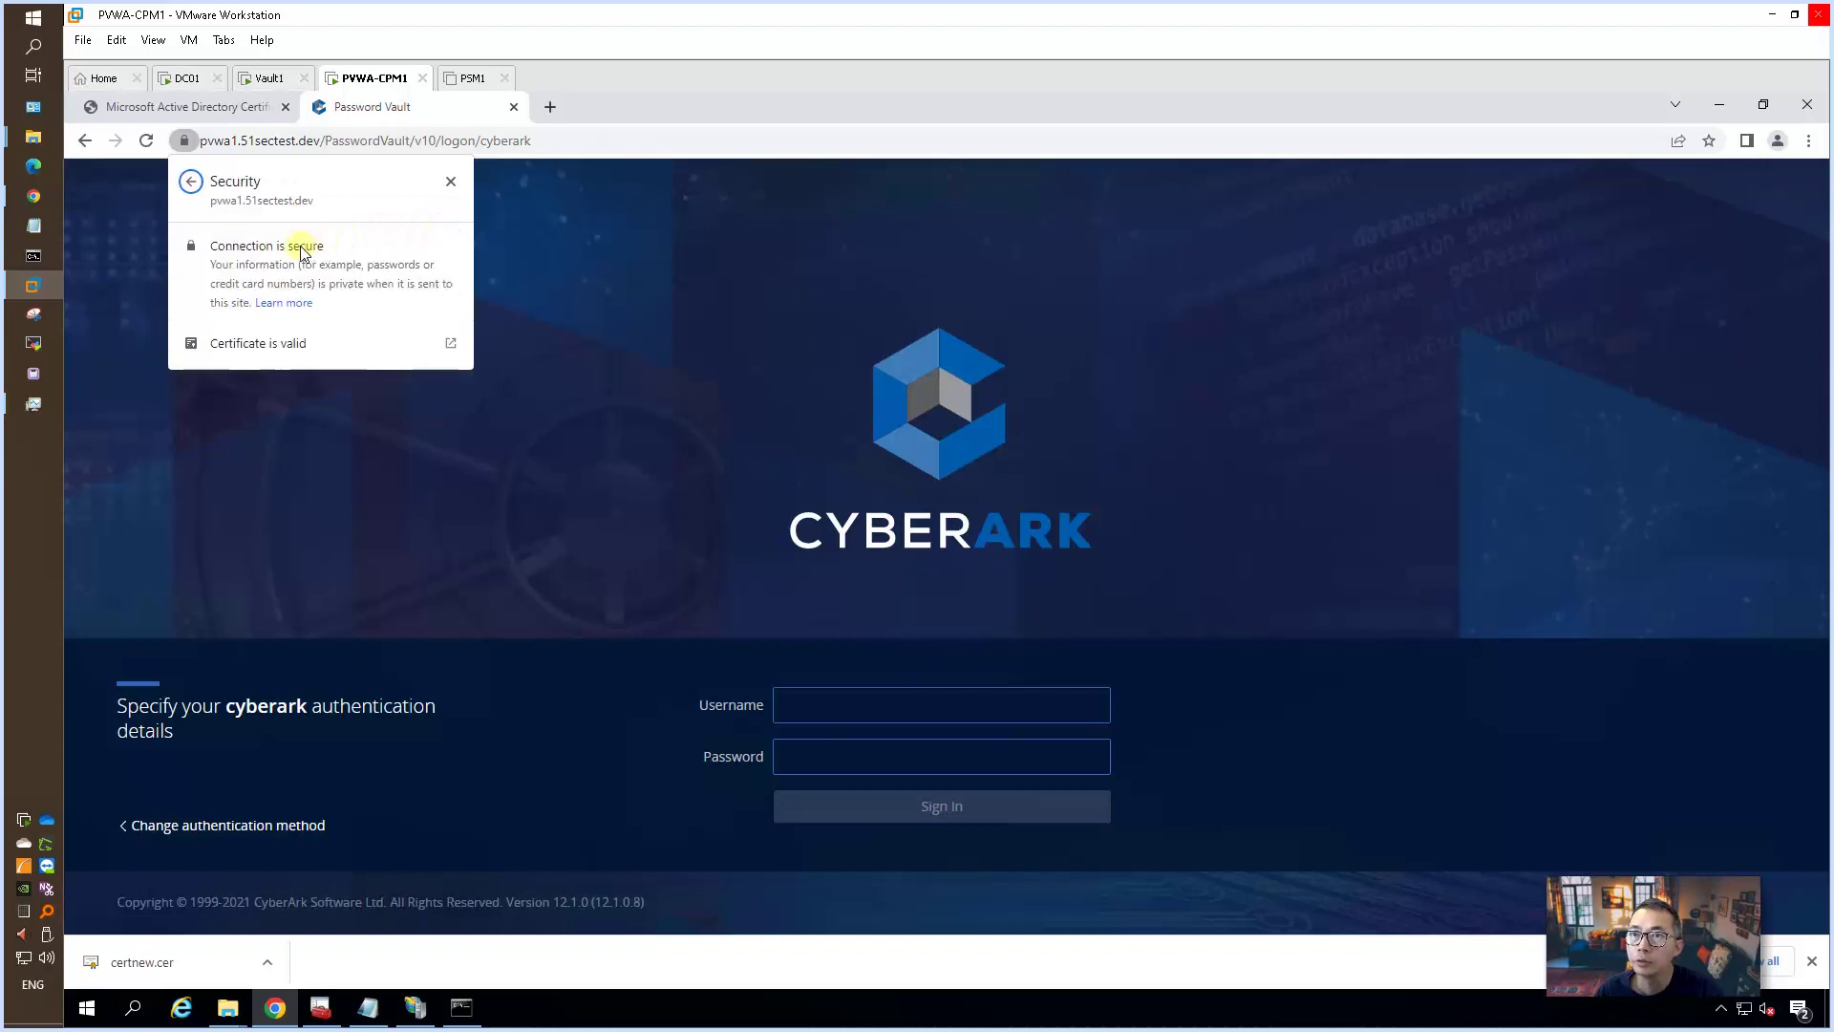
pyautogui.click(308, 352)
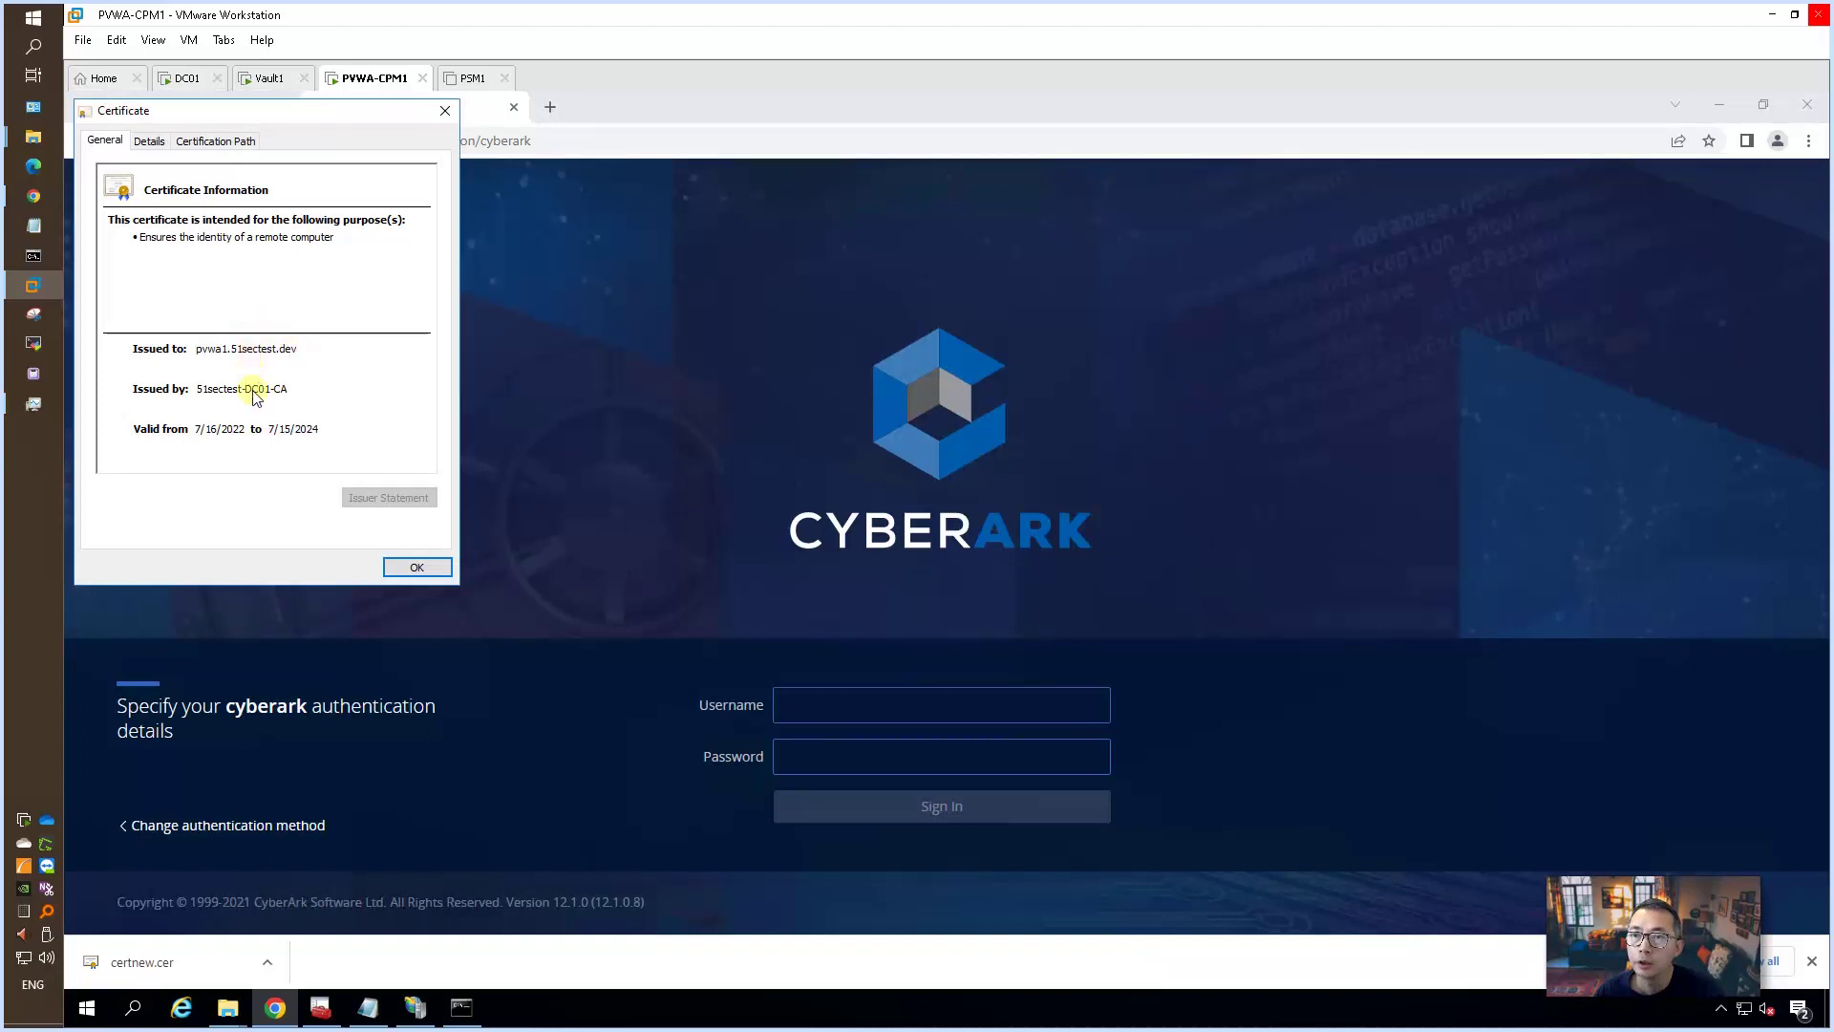
pyautogui.click(149, 140)
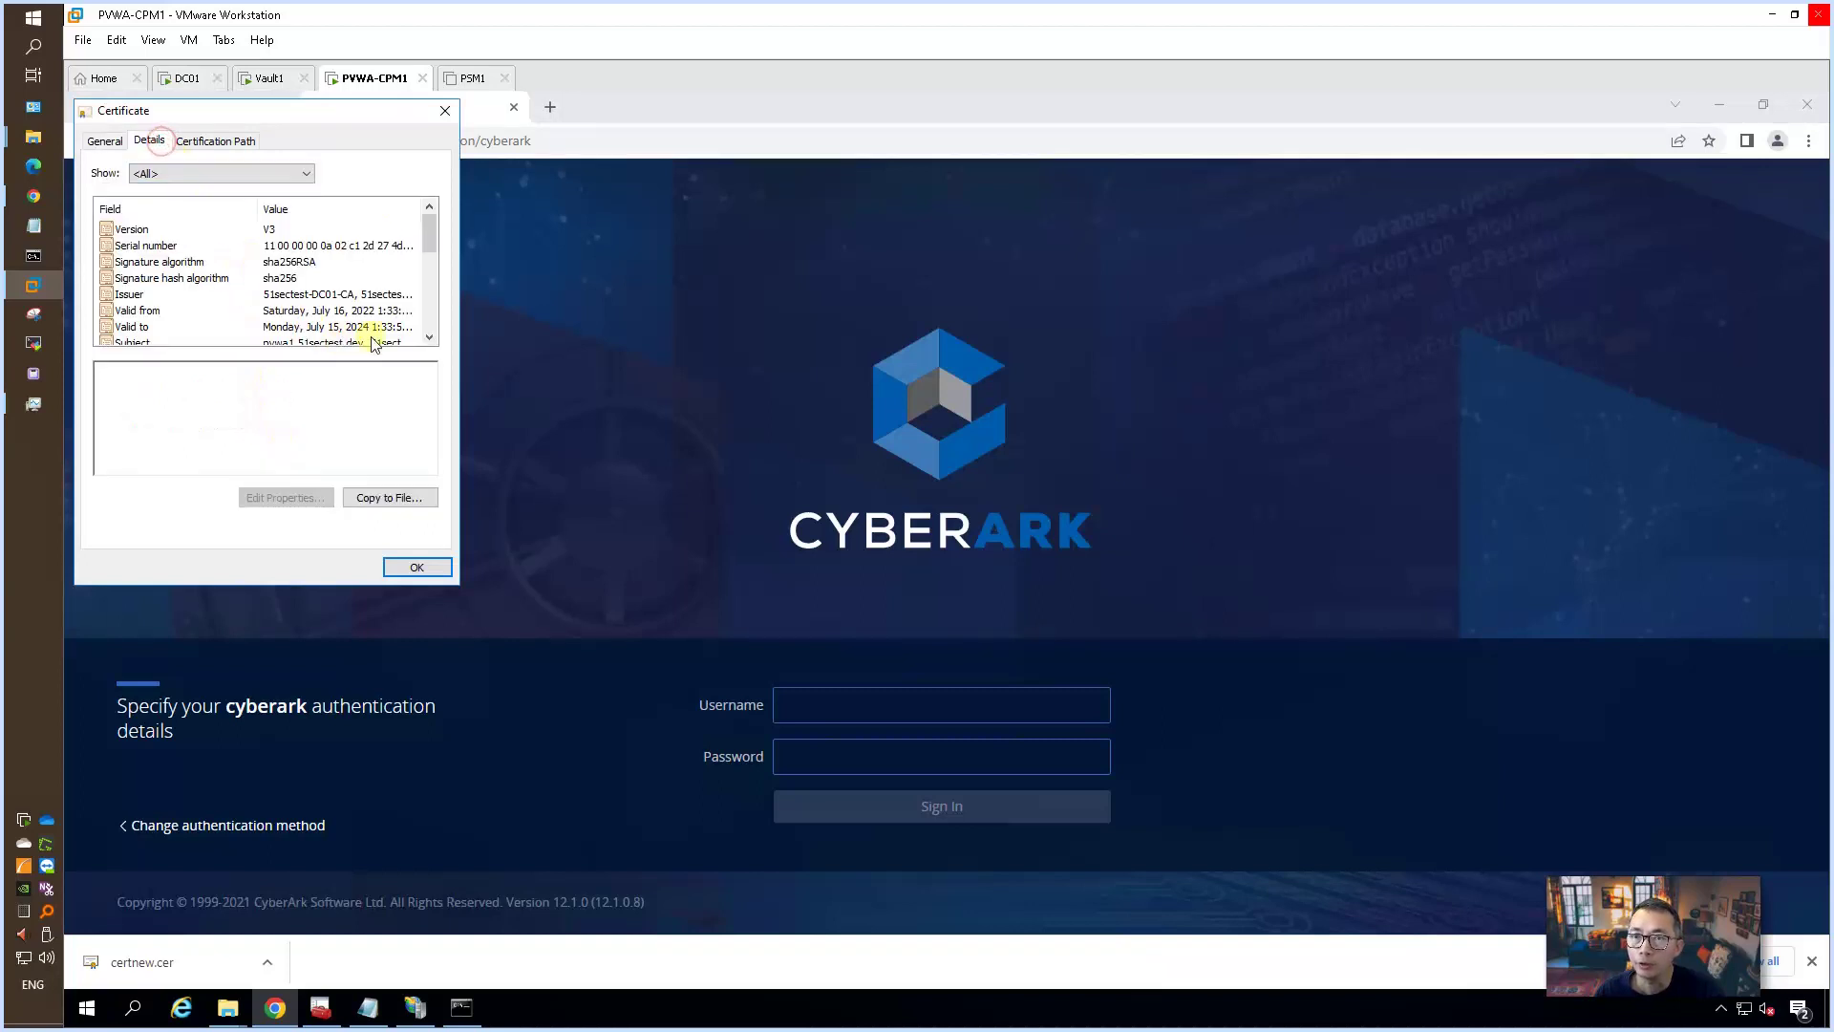
pyautogui.click(427, 283)
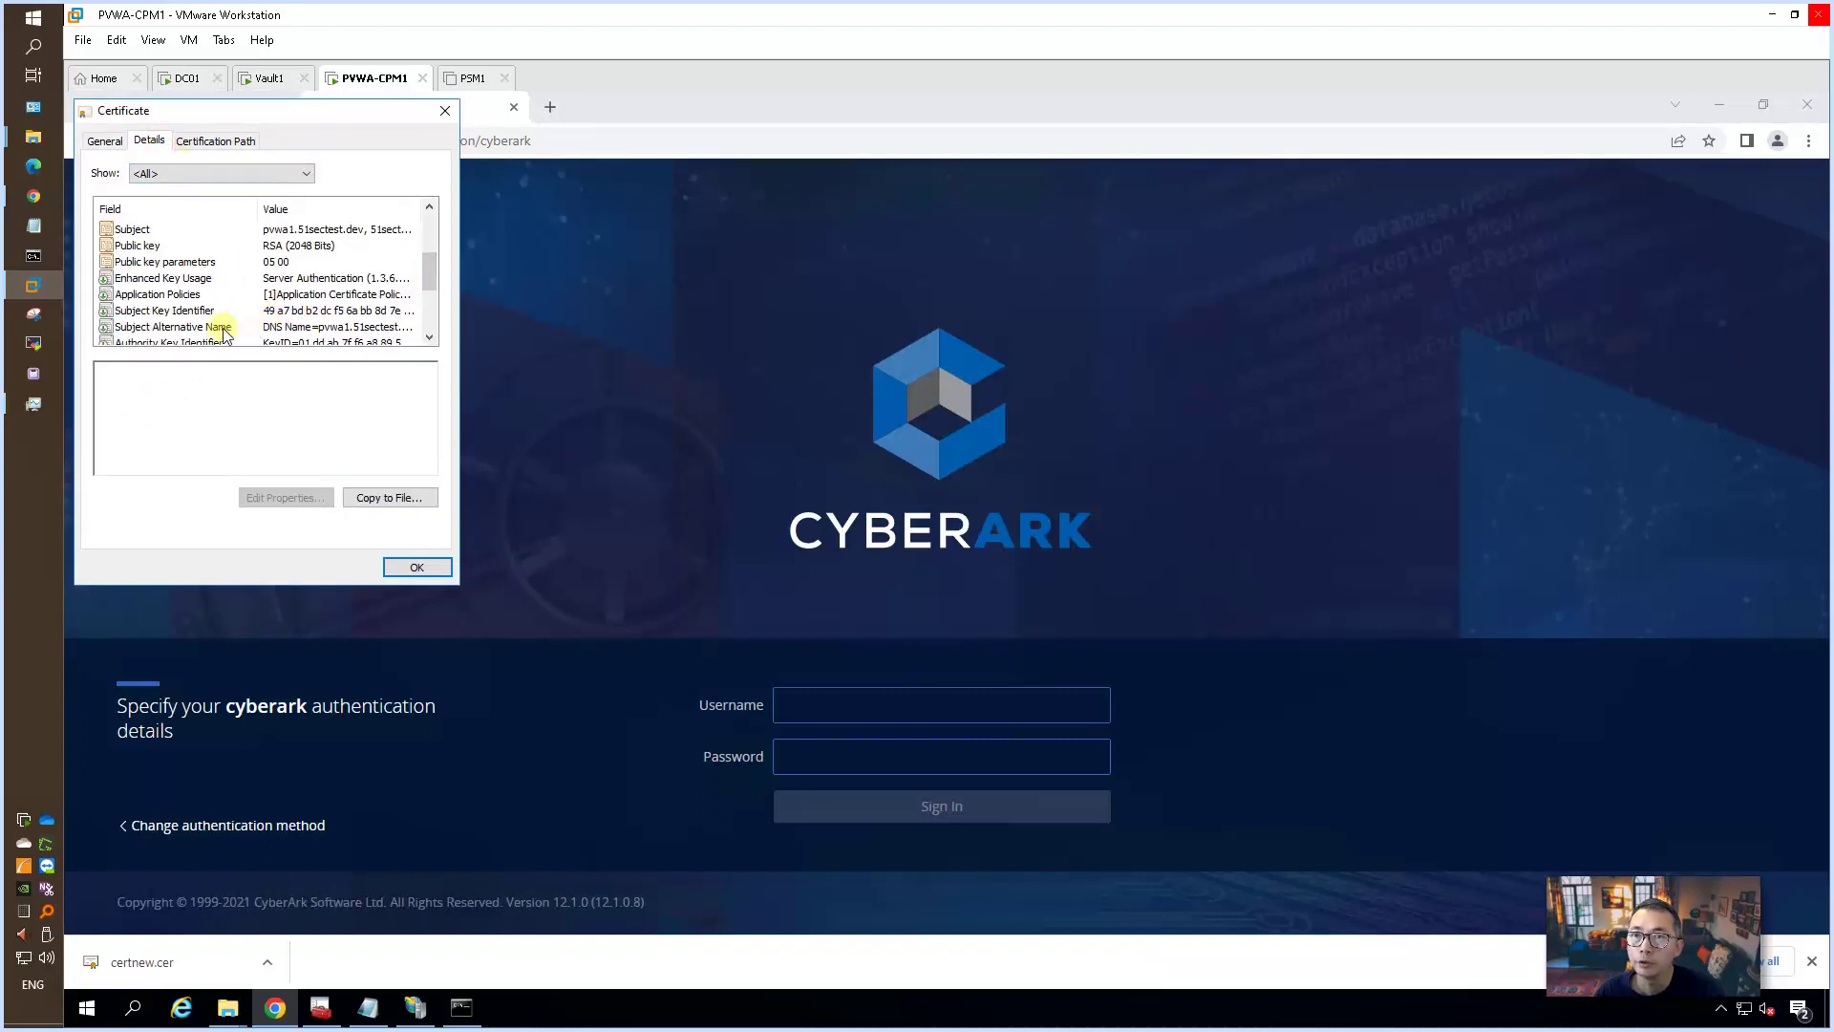
pyautogui.click(167, 328)
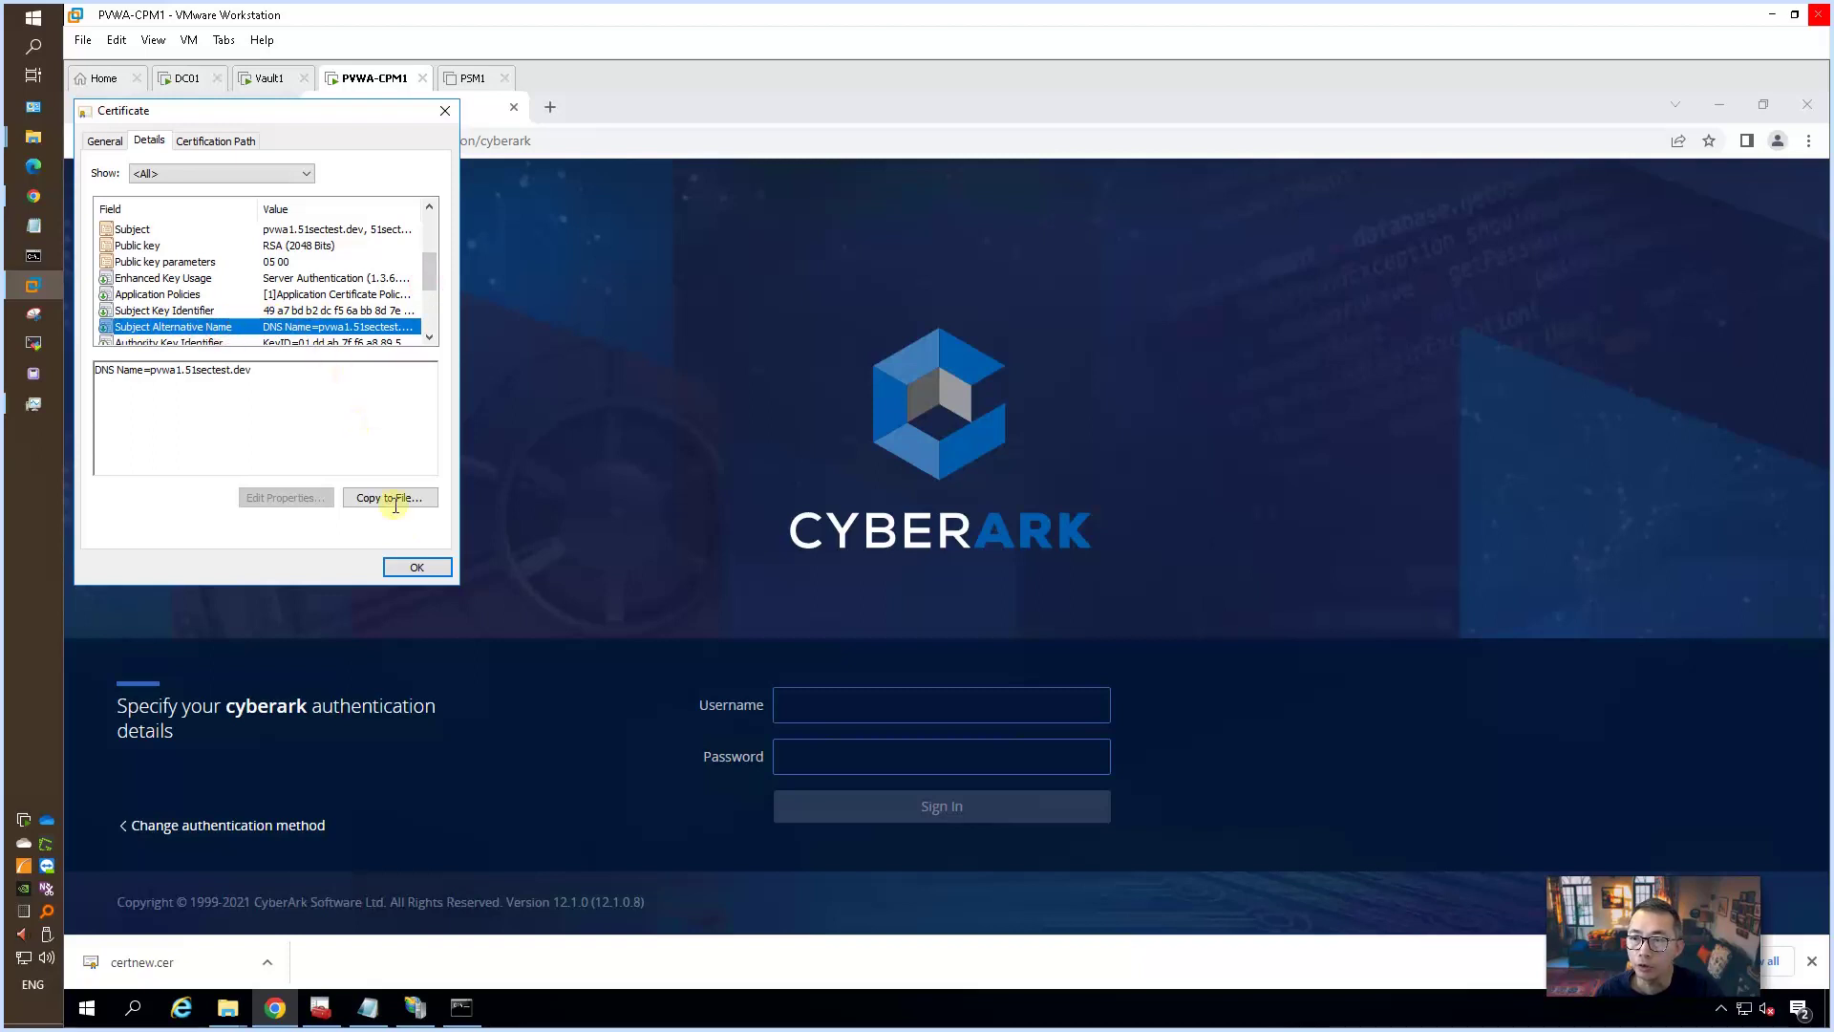
# - Switch to the DC01 machine, reload the pvwa1.51sectest.dev page in Edge, check its connection security and close the site information
pyautogui.click(184, 80)
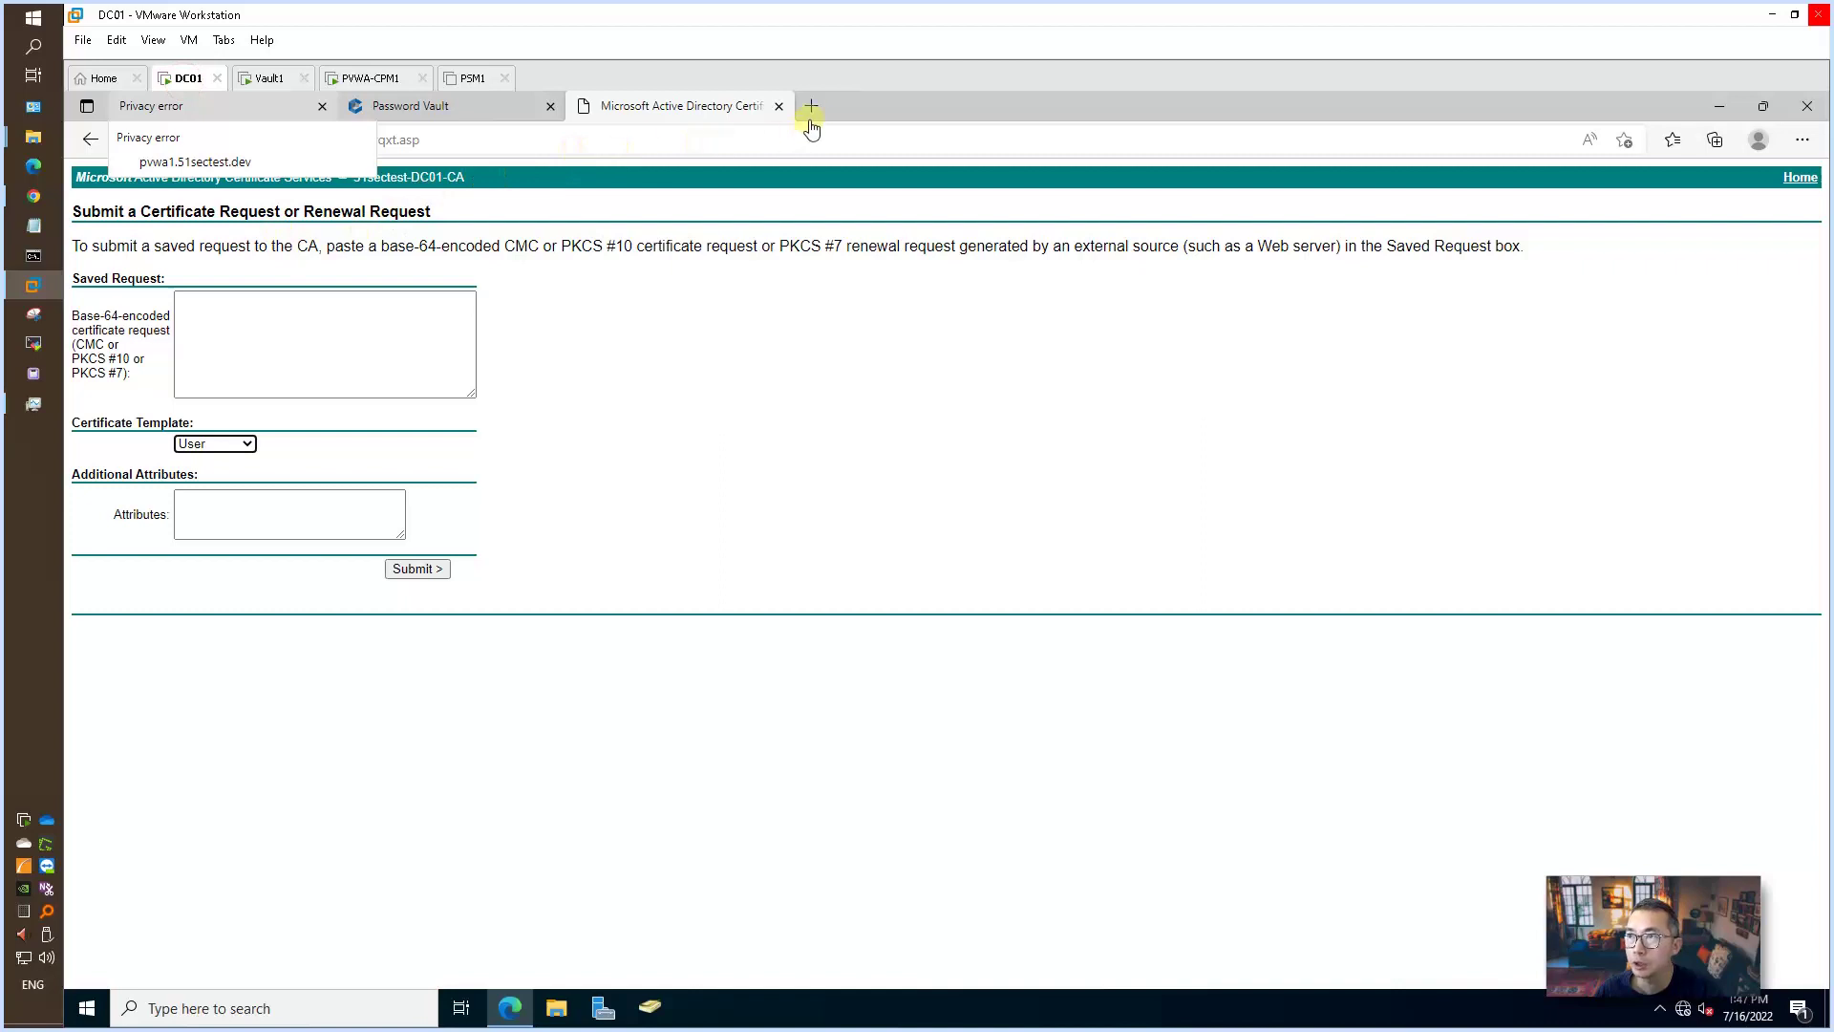
pyautogui.click(457, 101)
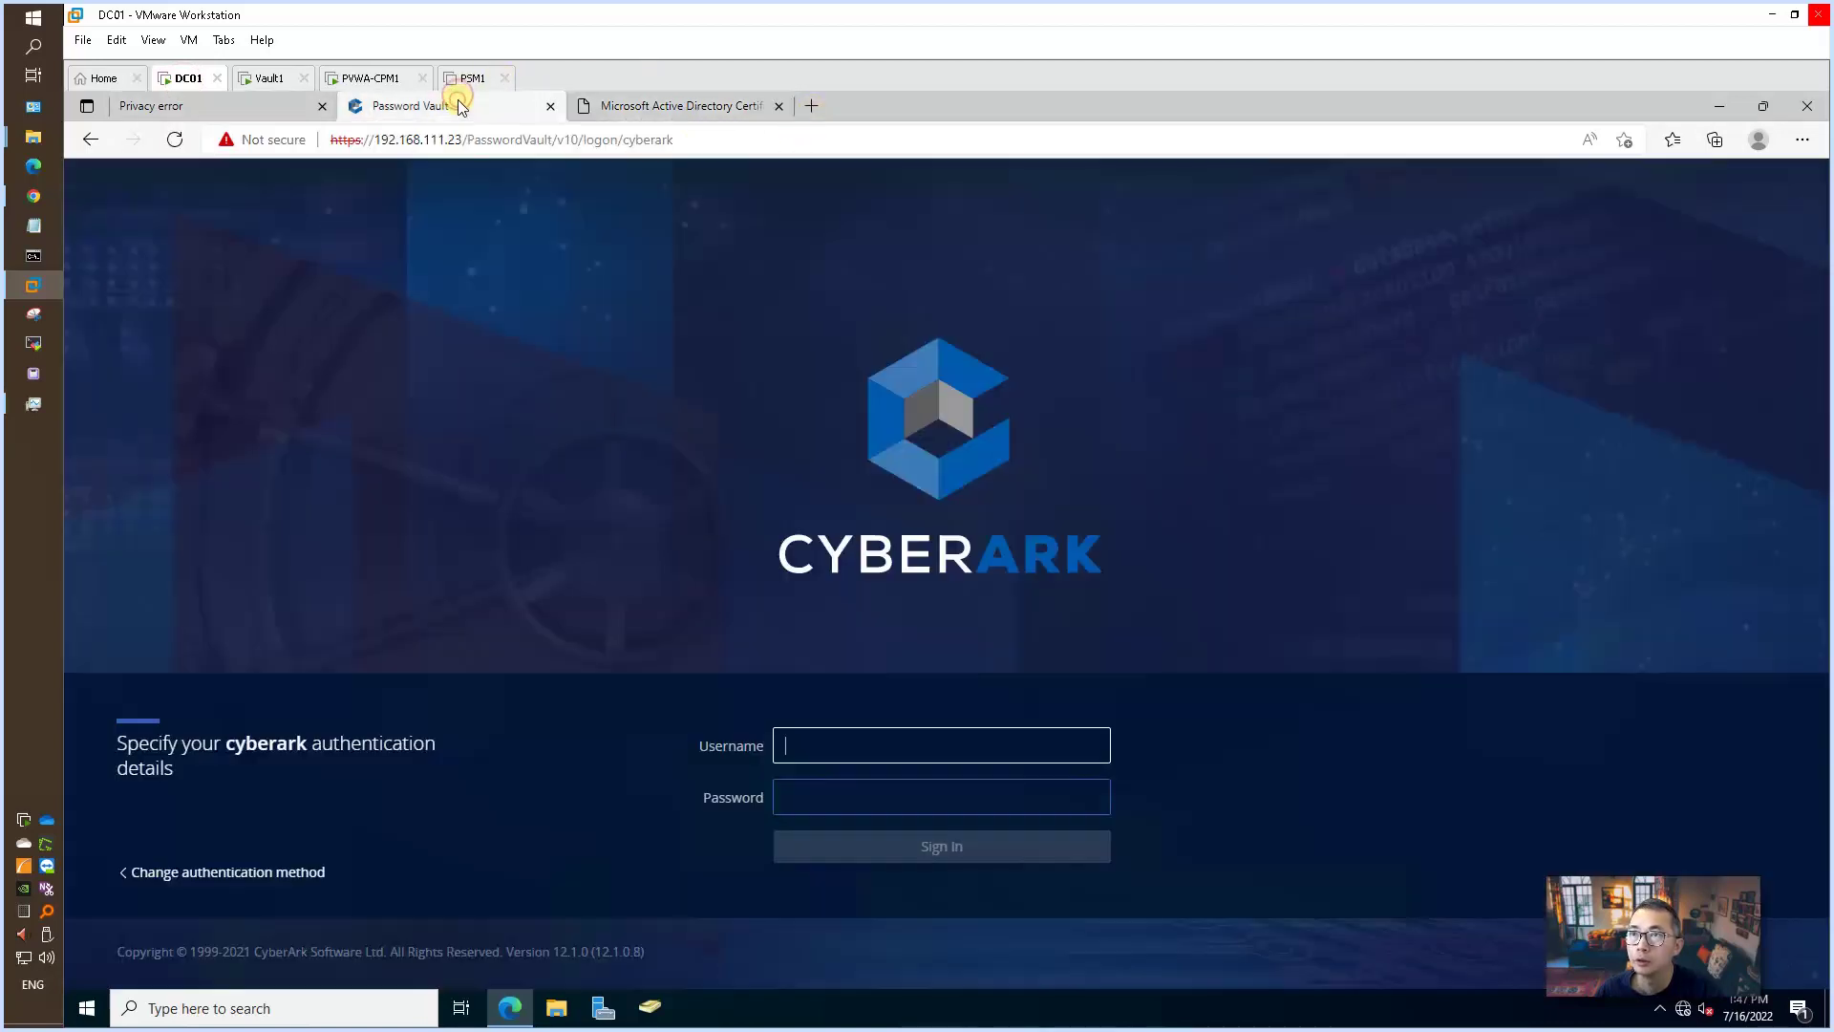
pyautogui.click(277, 108)
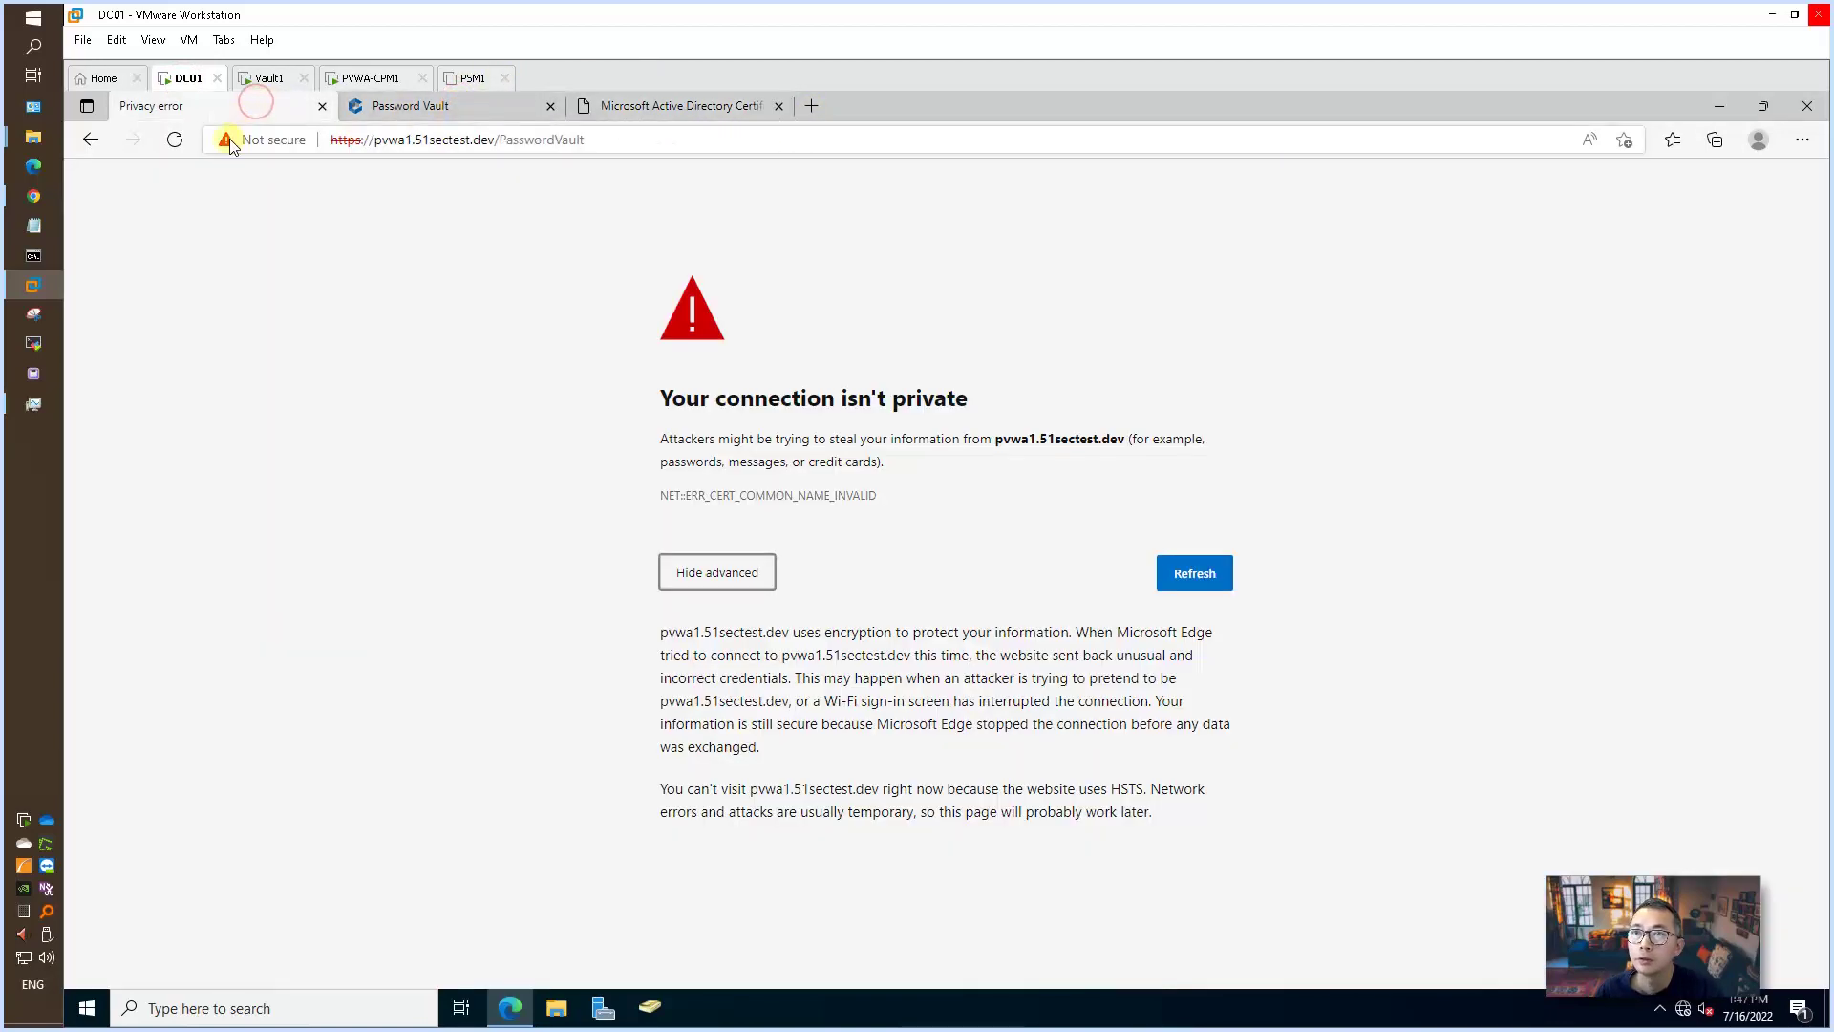
pyautogui.click(173, 140)
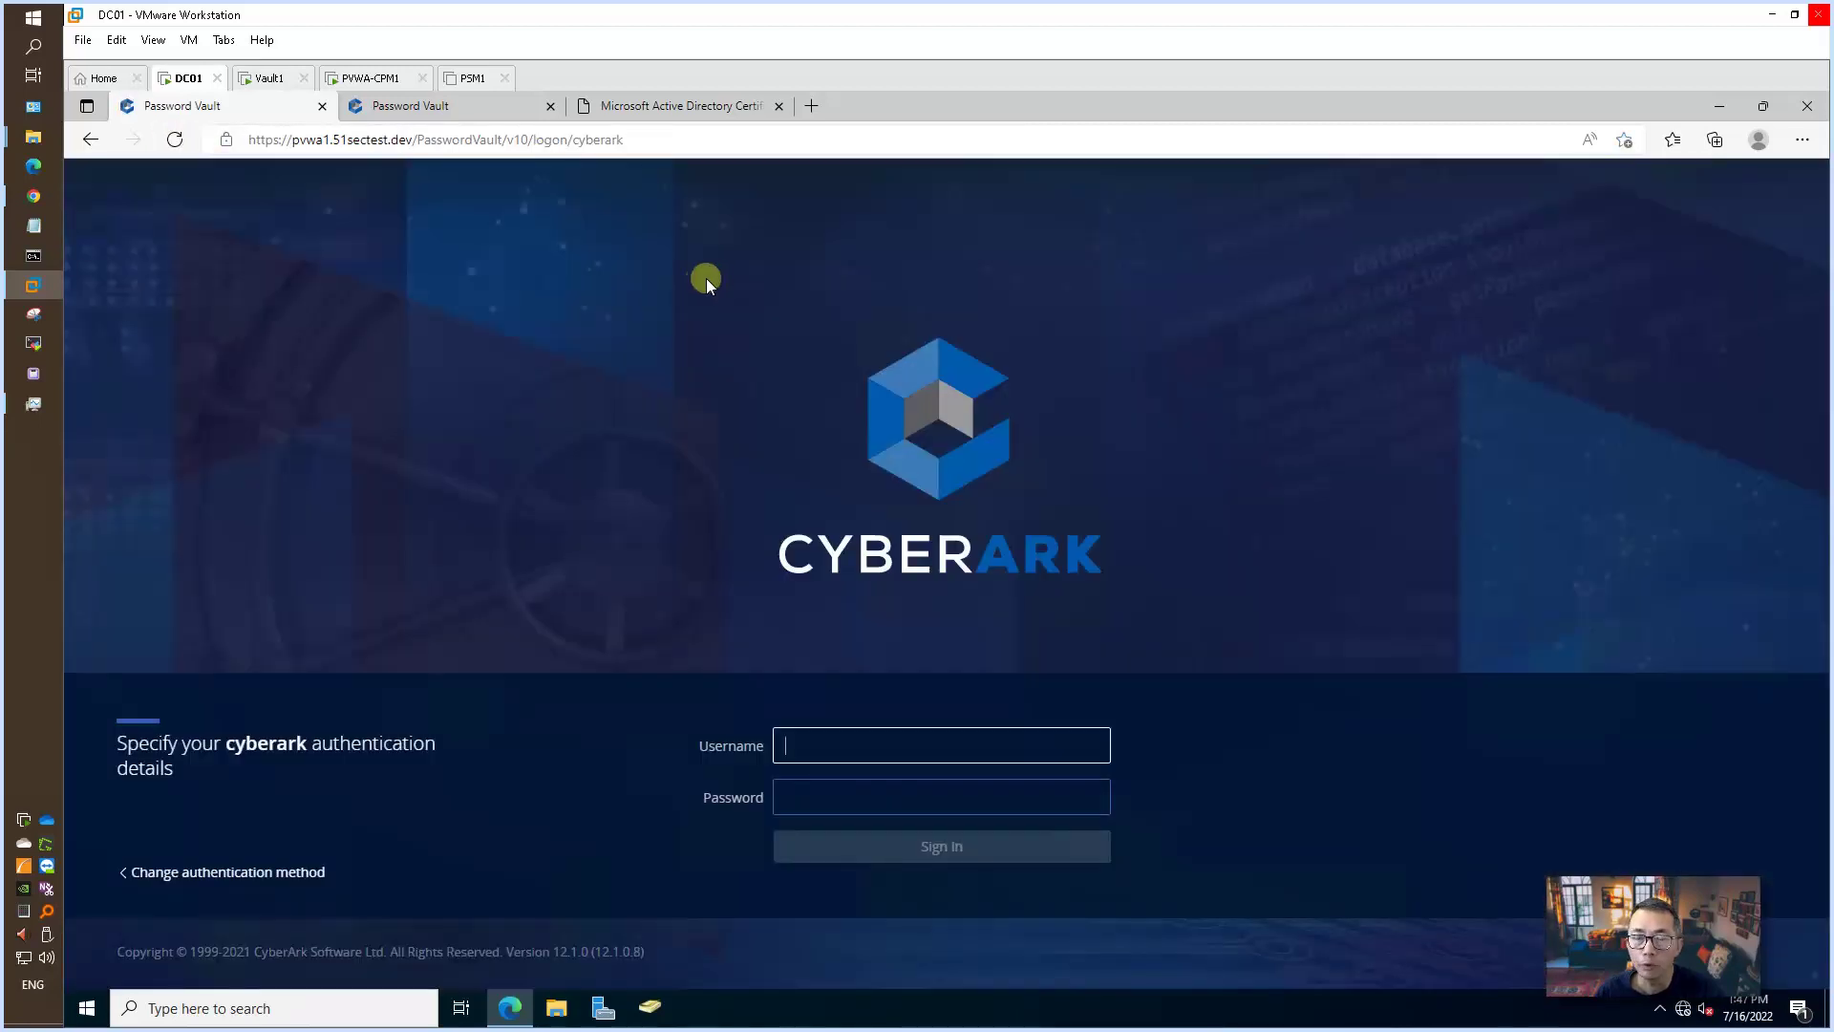
pyautogui.click(228, 139)
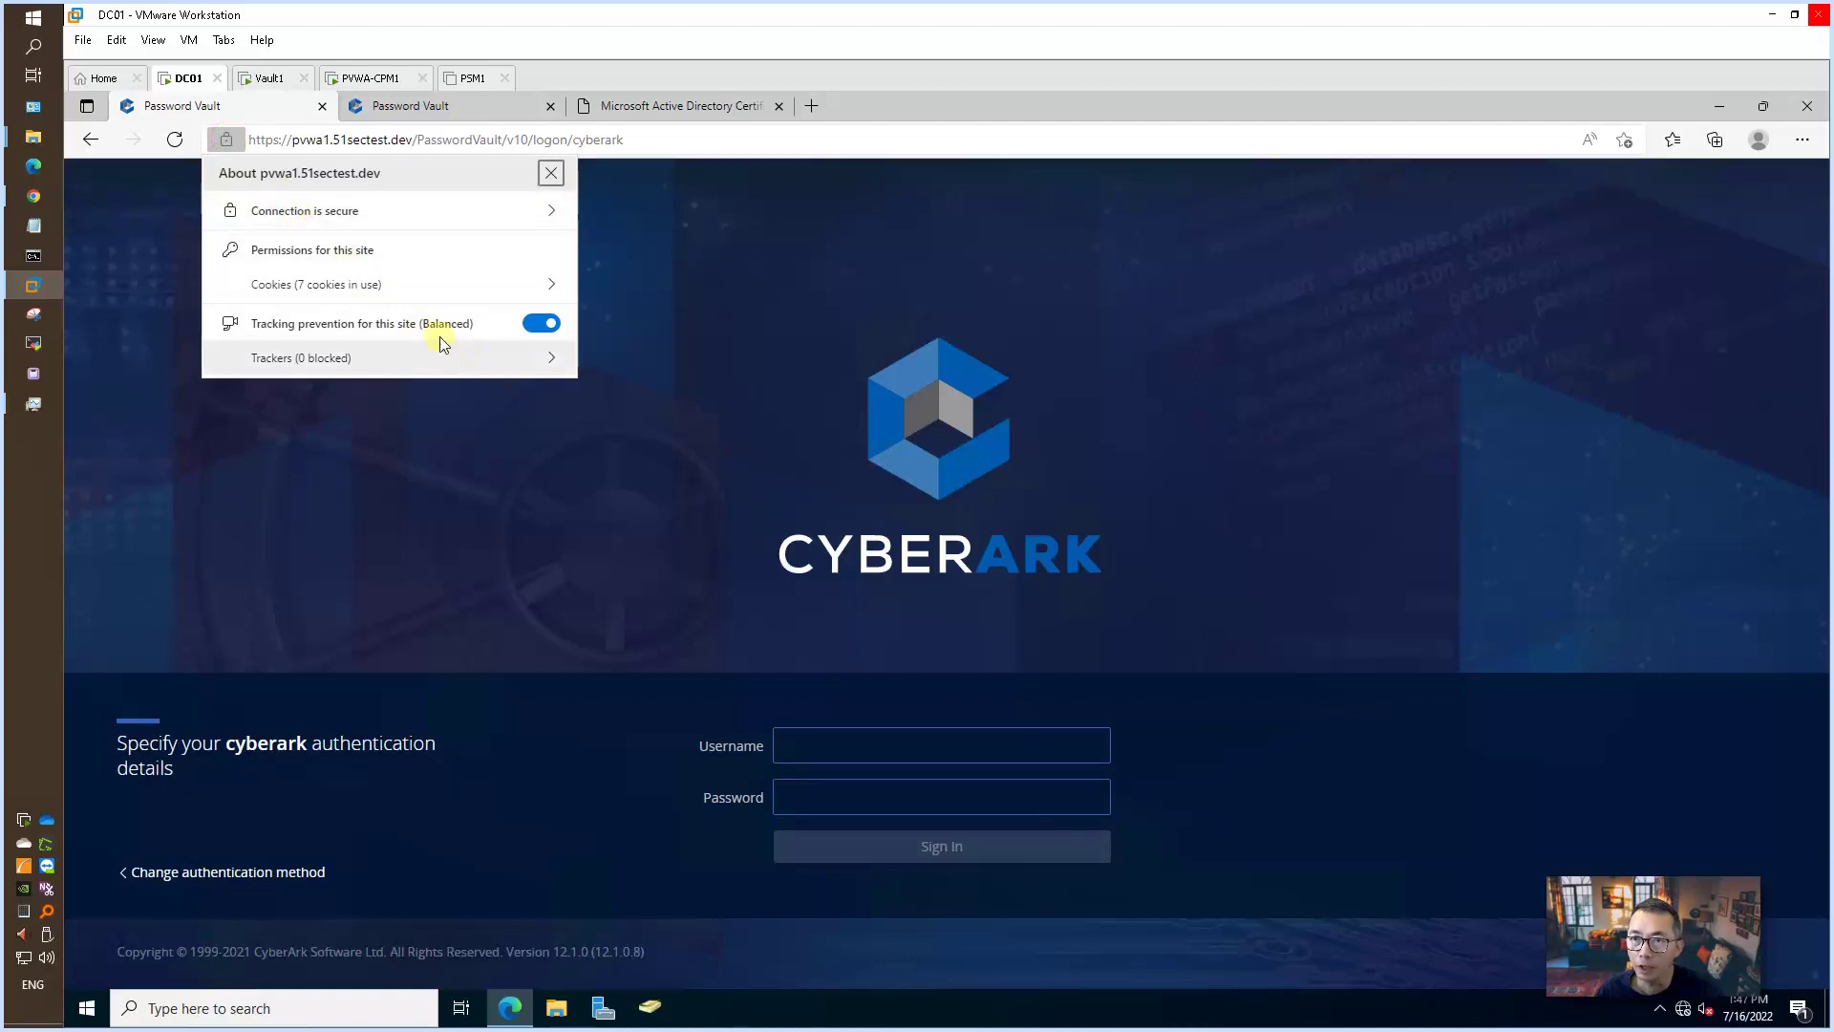
pyautogui.click(817, 445)
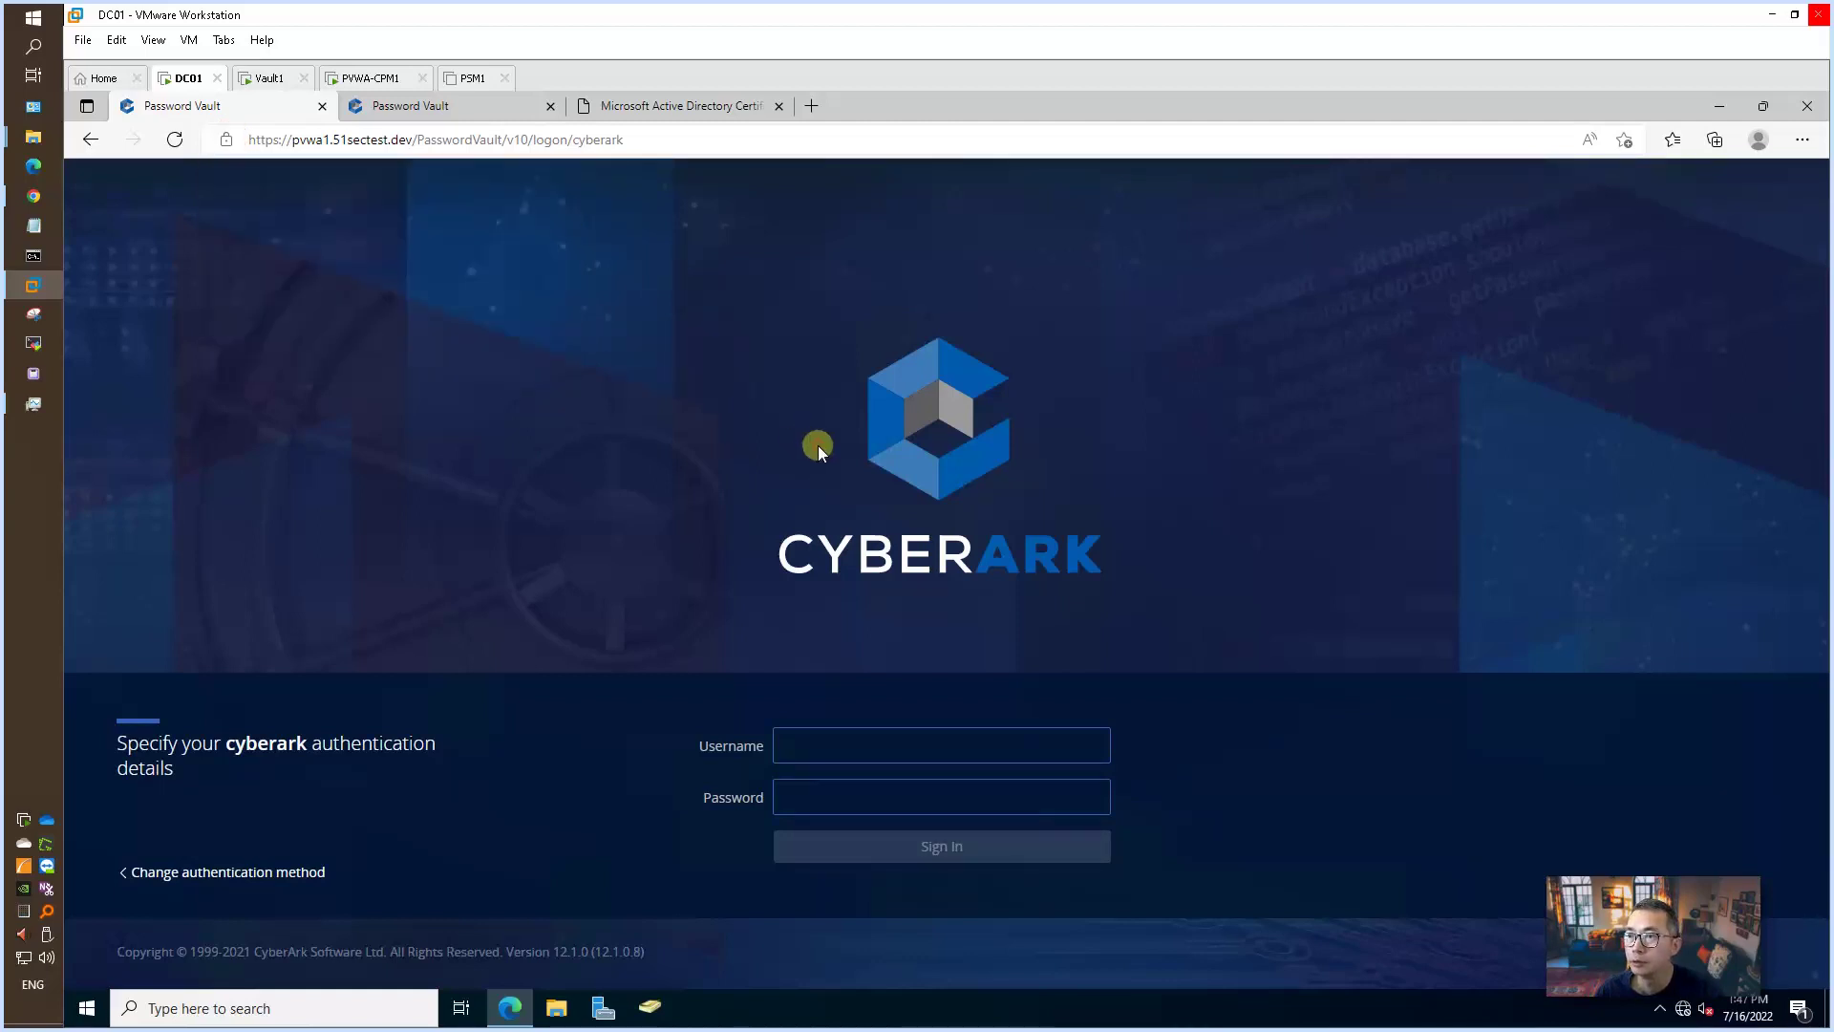